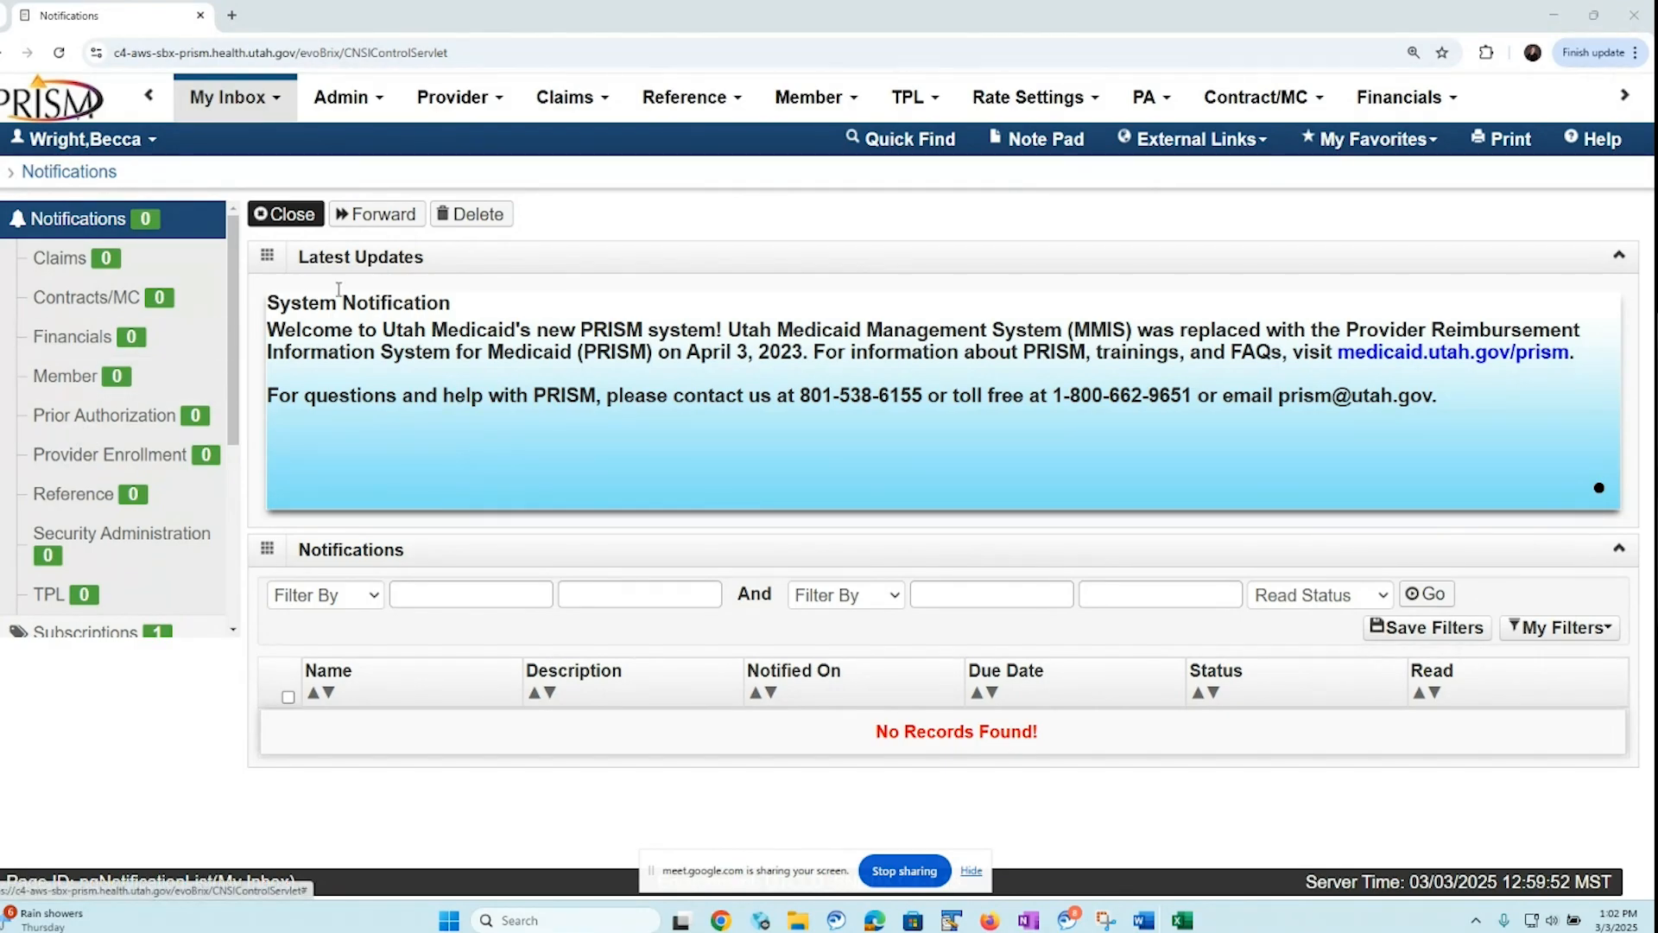
Start a new dental claim submission and check which ID types the billing provider can use
{"action": "left_click", "coordinate": [603, 102]}
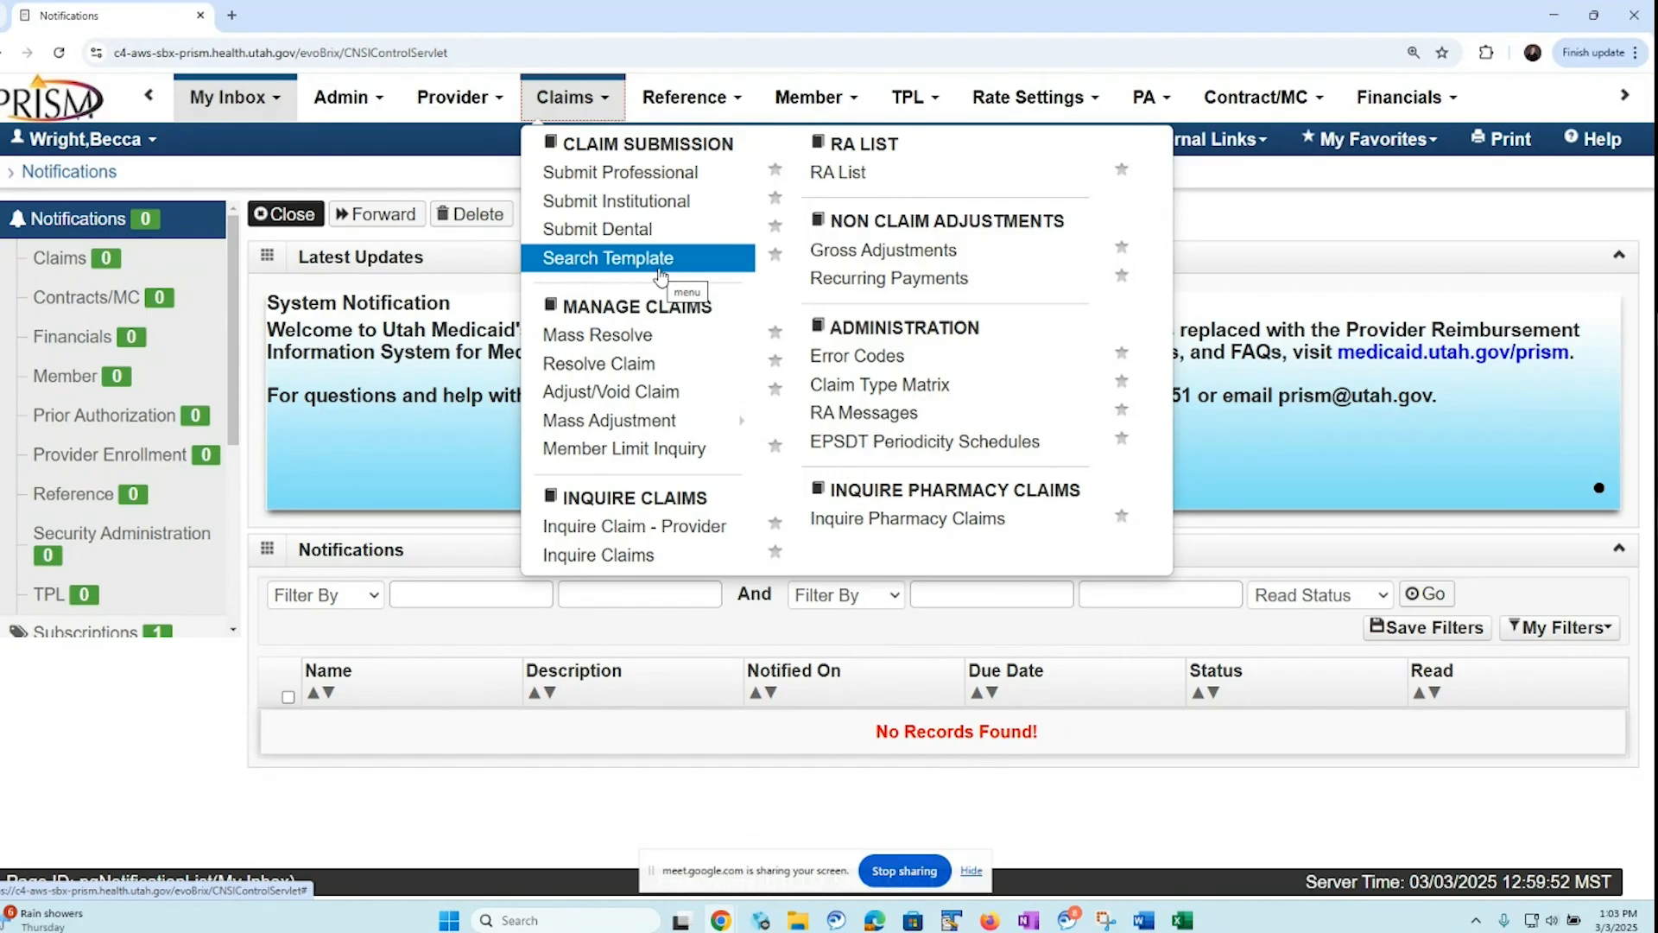
{"action": "left_click", "coordinate": [651, 239]}
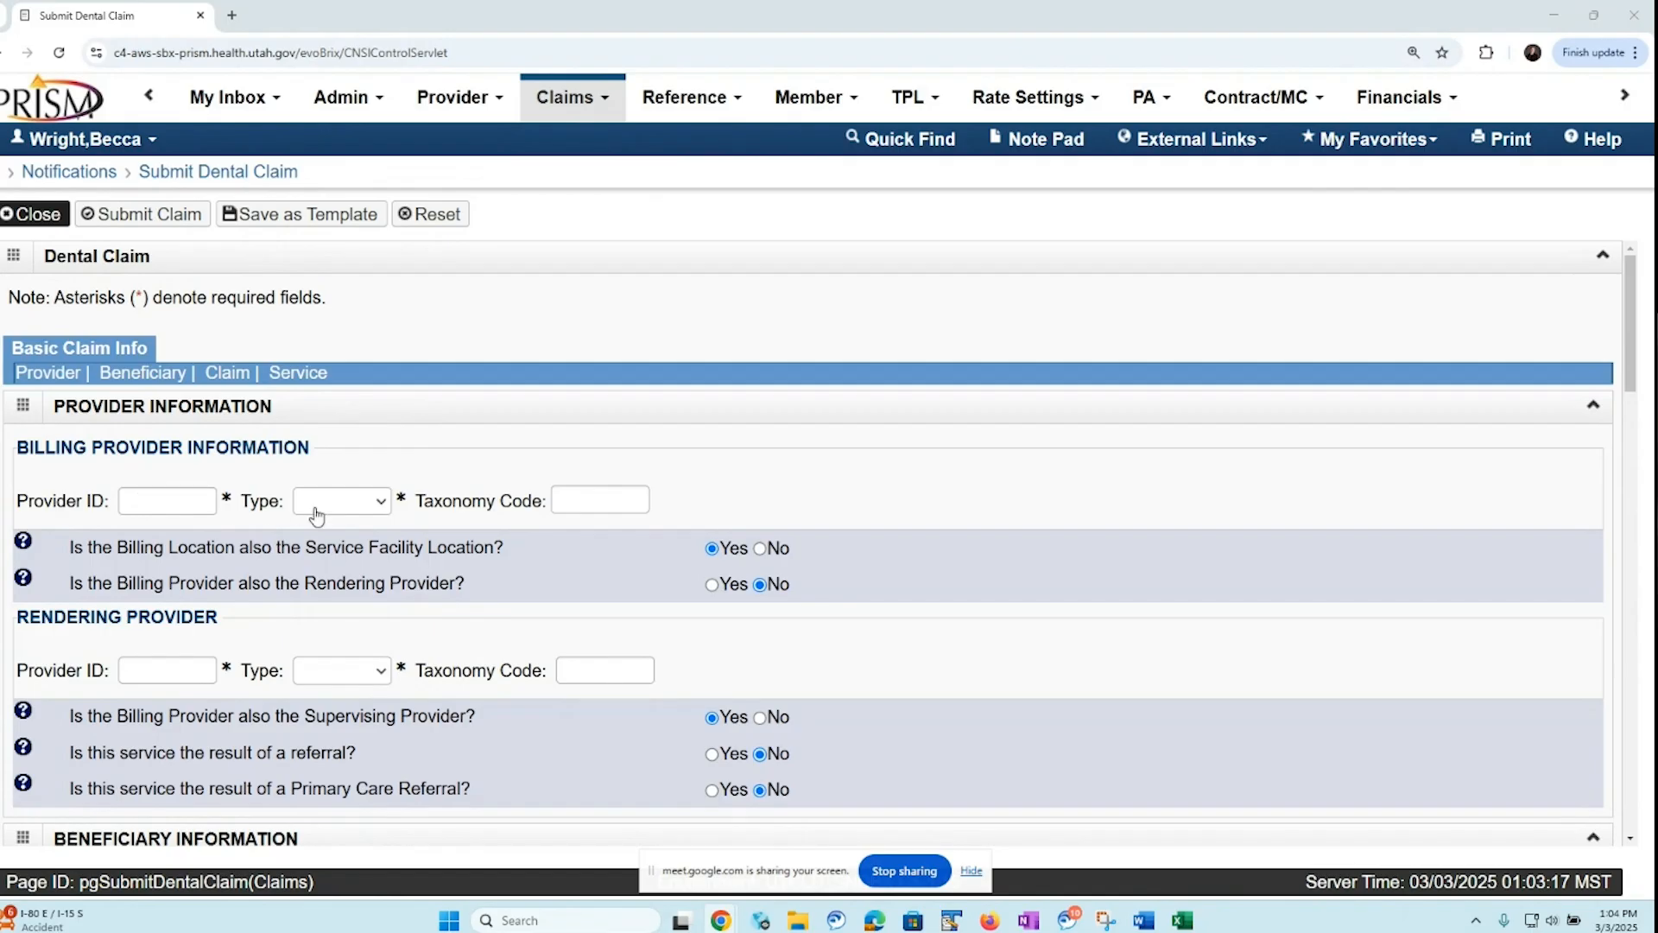
{"action": "left_click", "coordinate": [381, 503]}
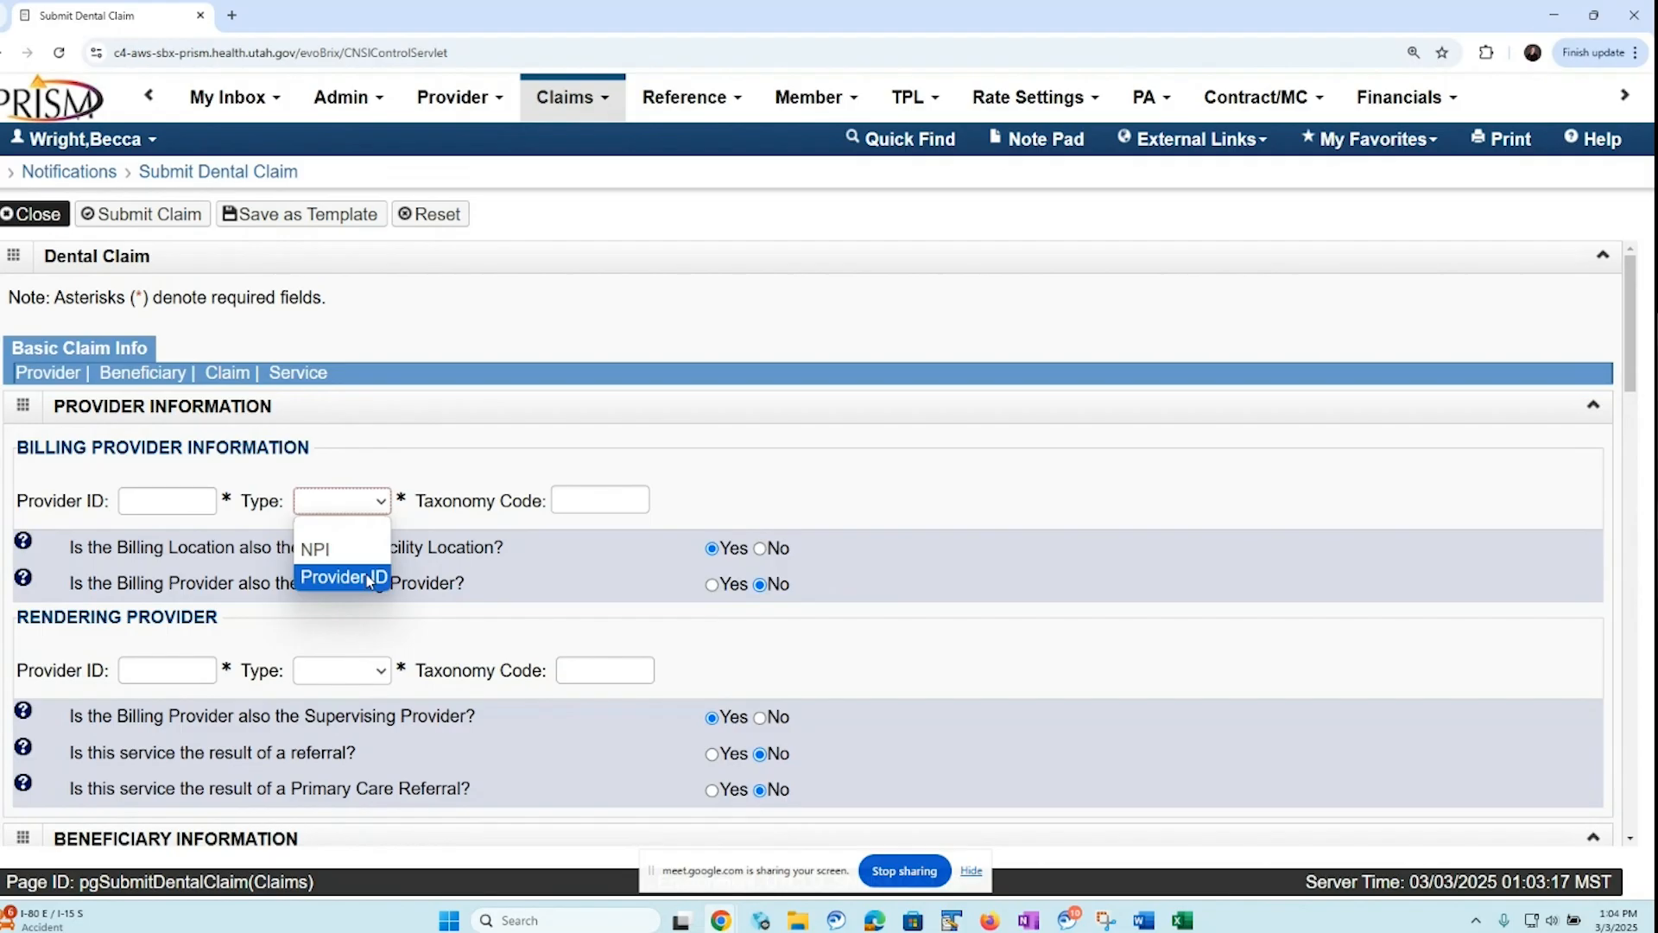
{"action": "left_click", "coordinate": [677, 507]}
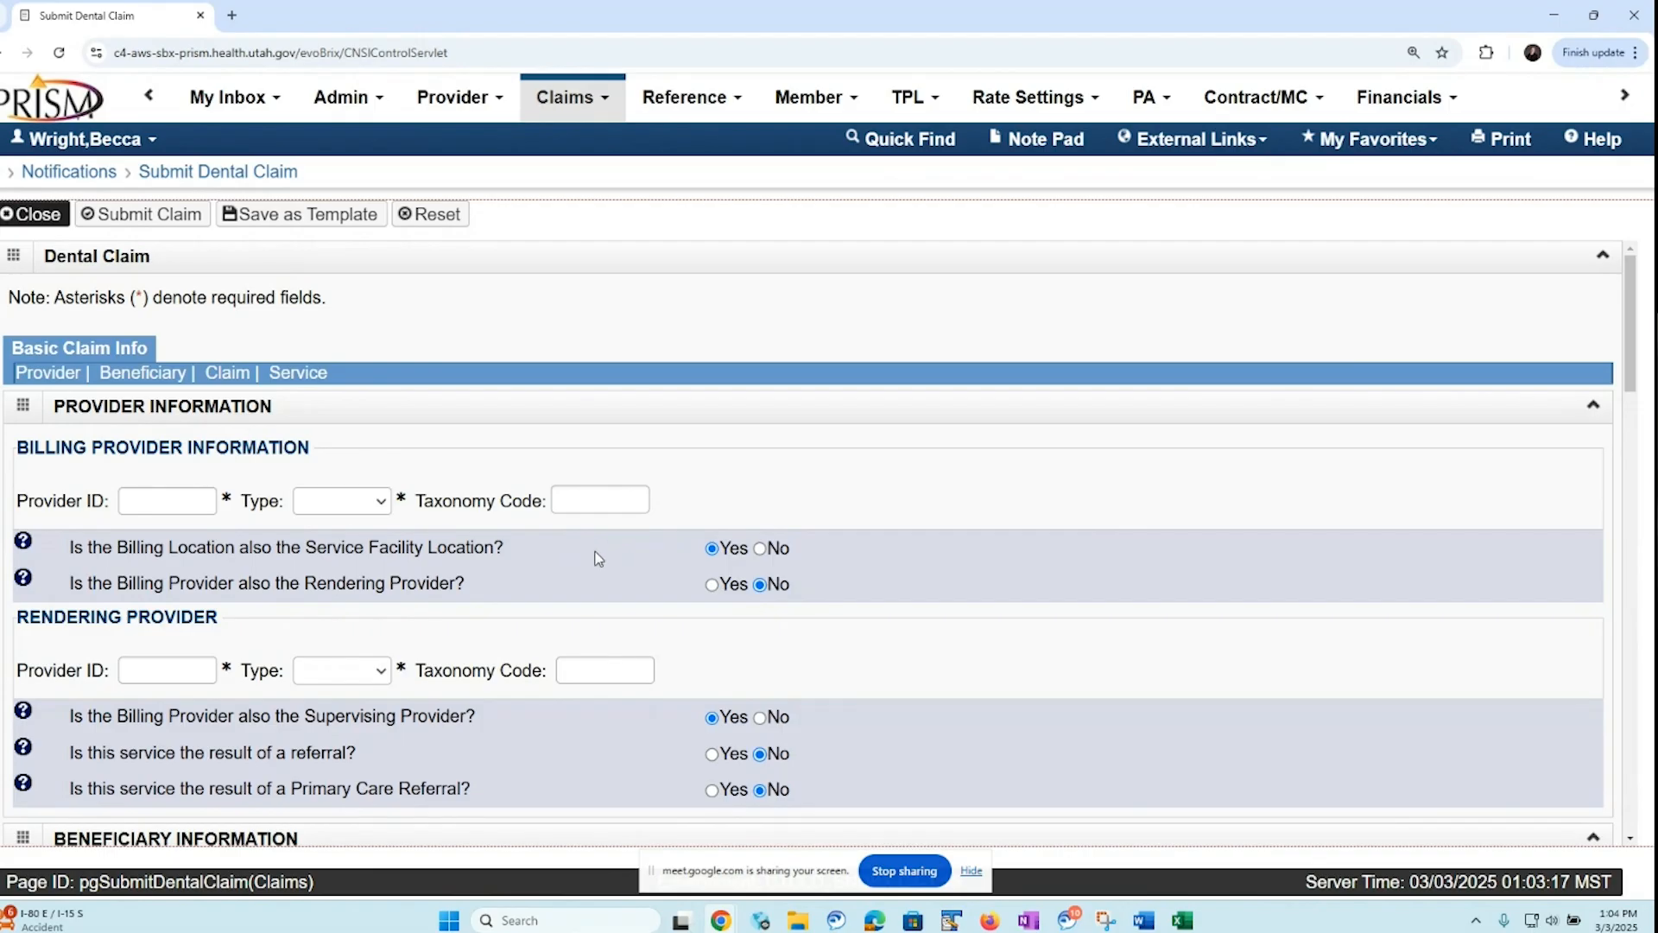
Answer No to the service facility location question to examine the servicing facility fields, and set it back to Yes
{"action": "left_click", "coordinate": [760, 550]}
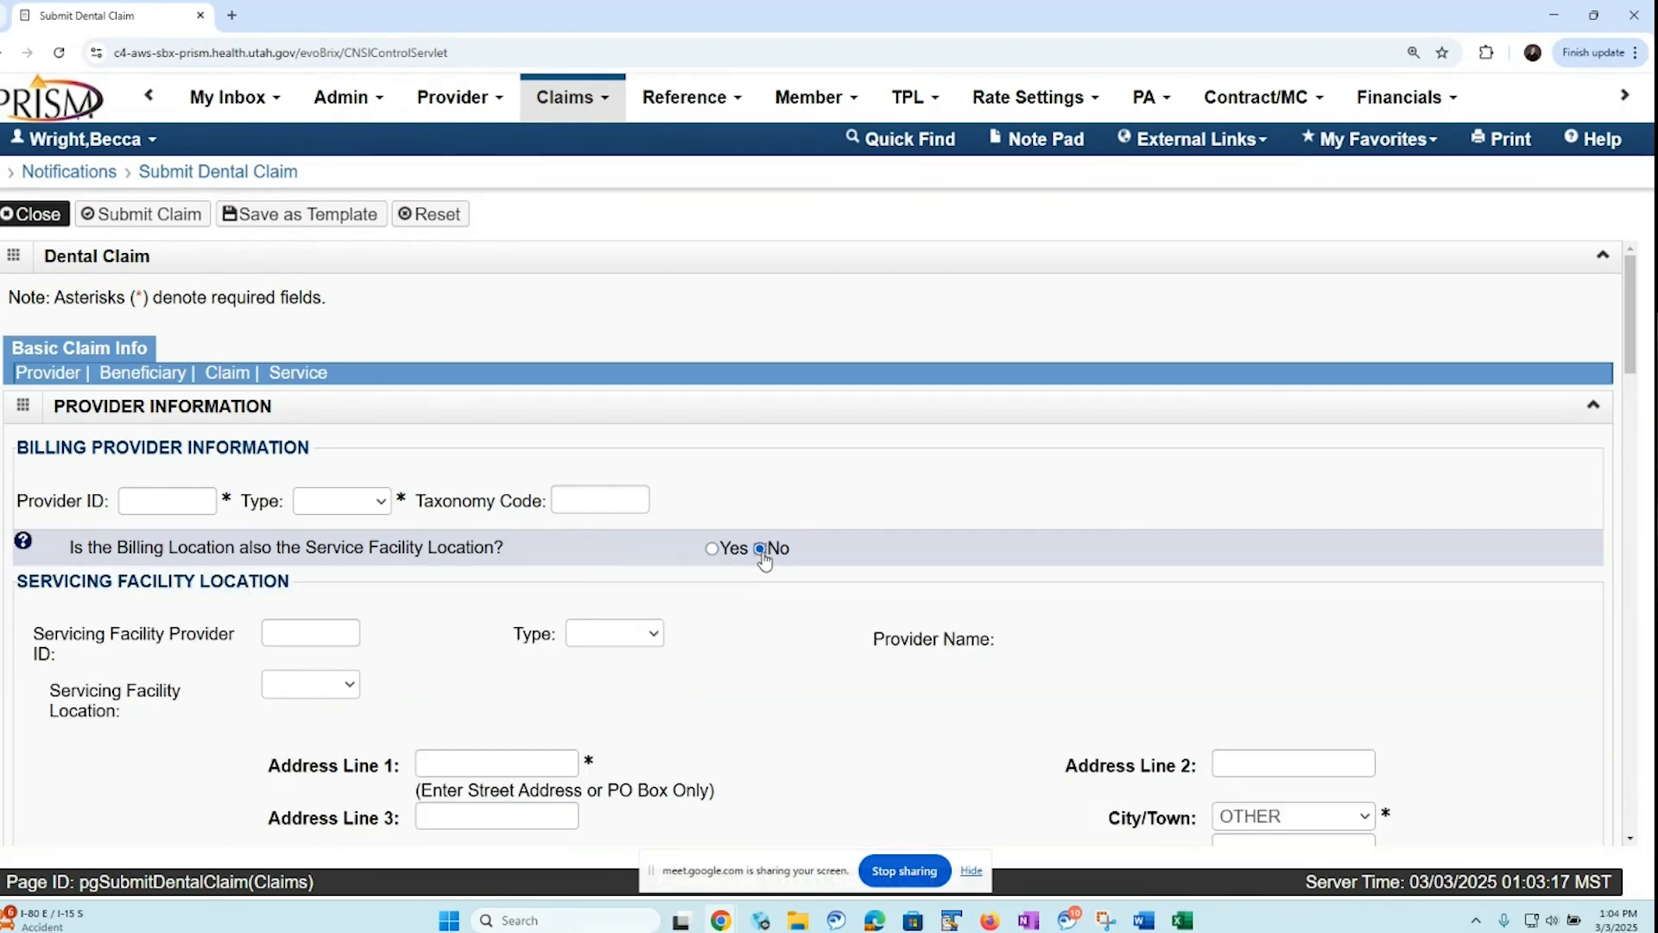
{"action": "left_click_drag", "start_coordinate": [1632, 359], "coordinate": [1625, 416]}
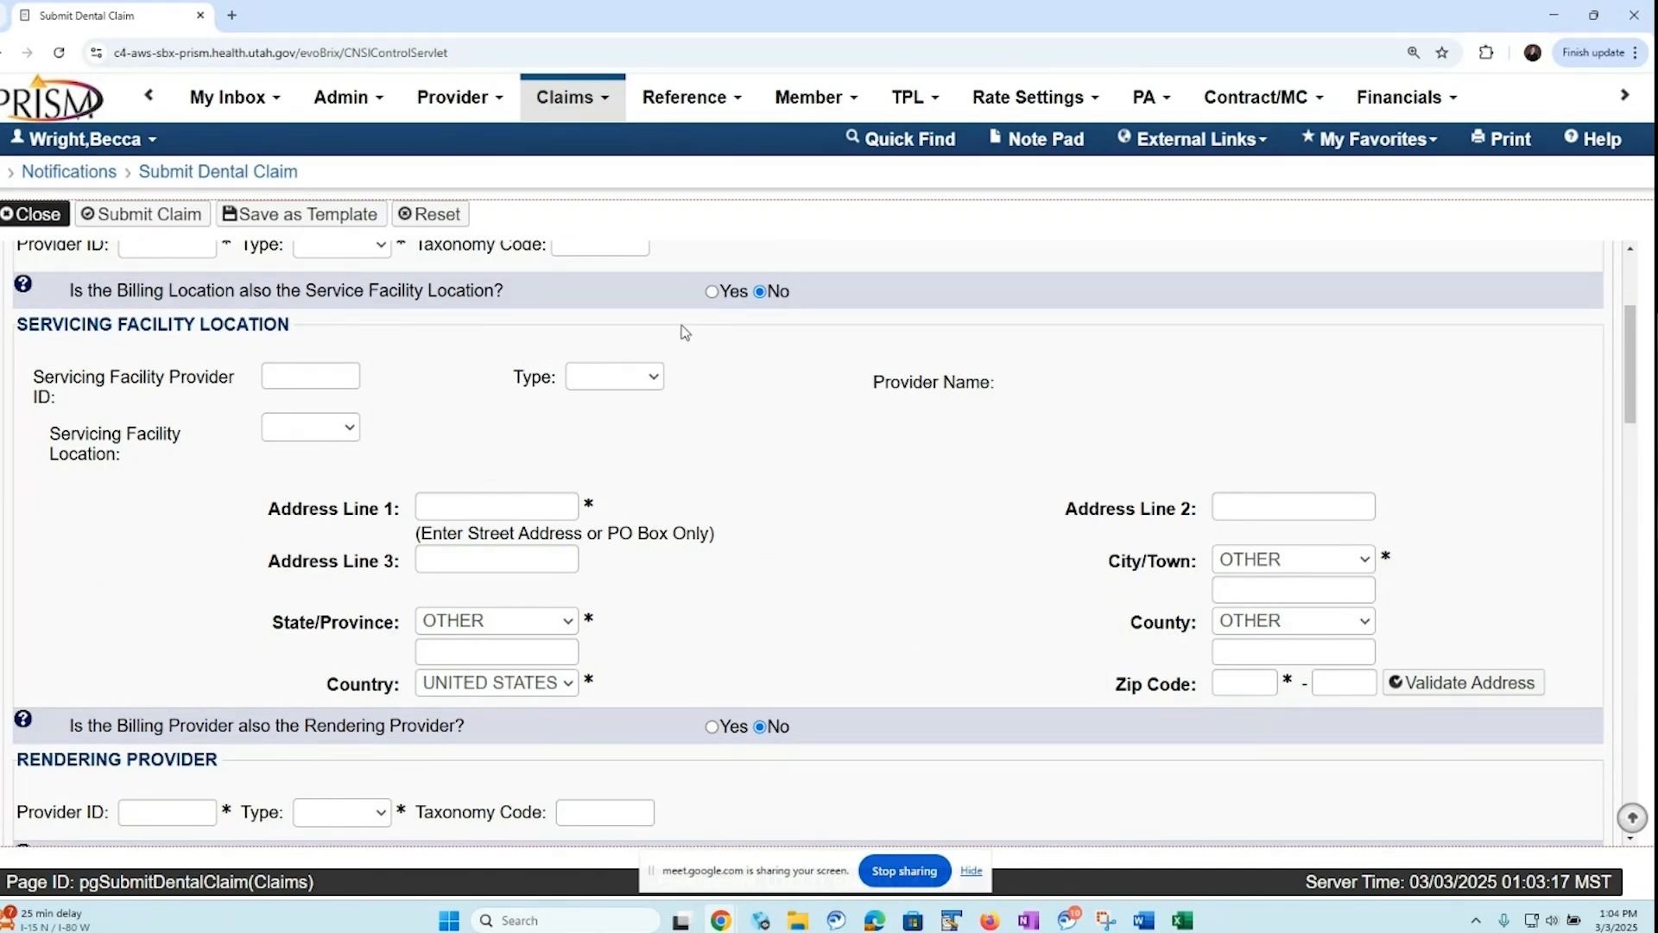
{"action": "left_click", "coordinate": [711, 292]}
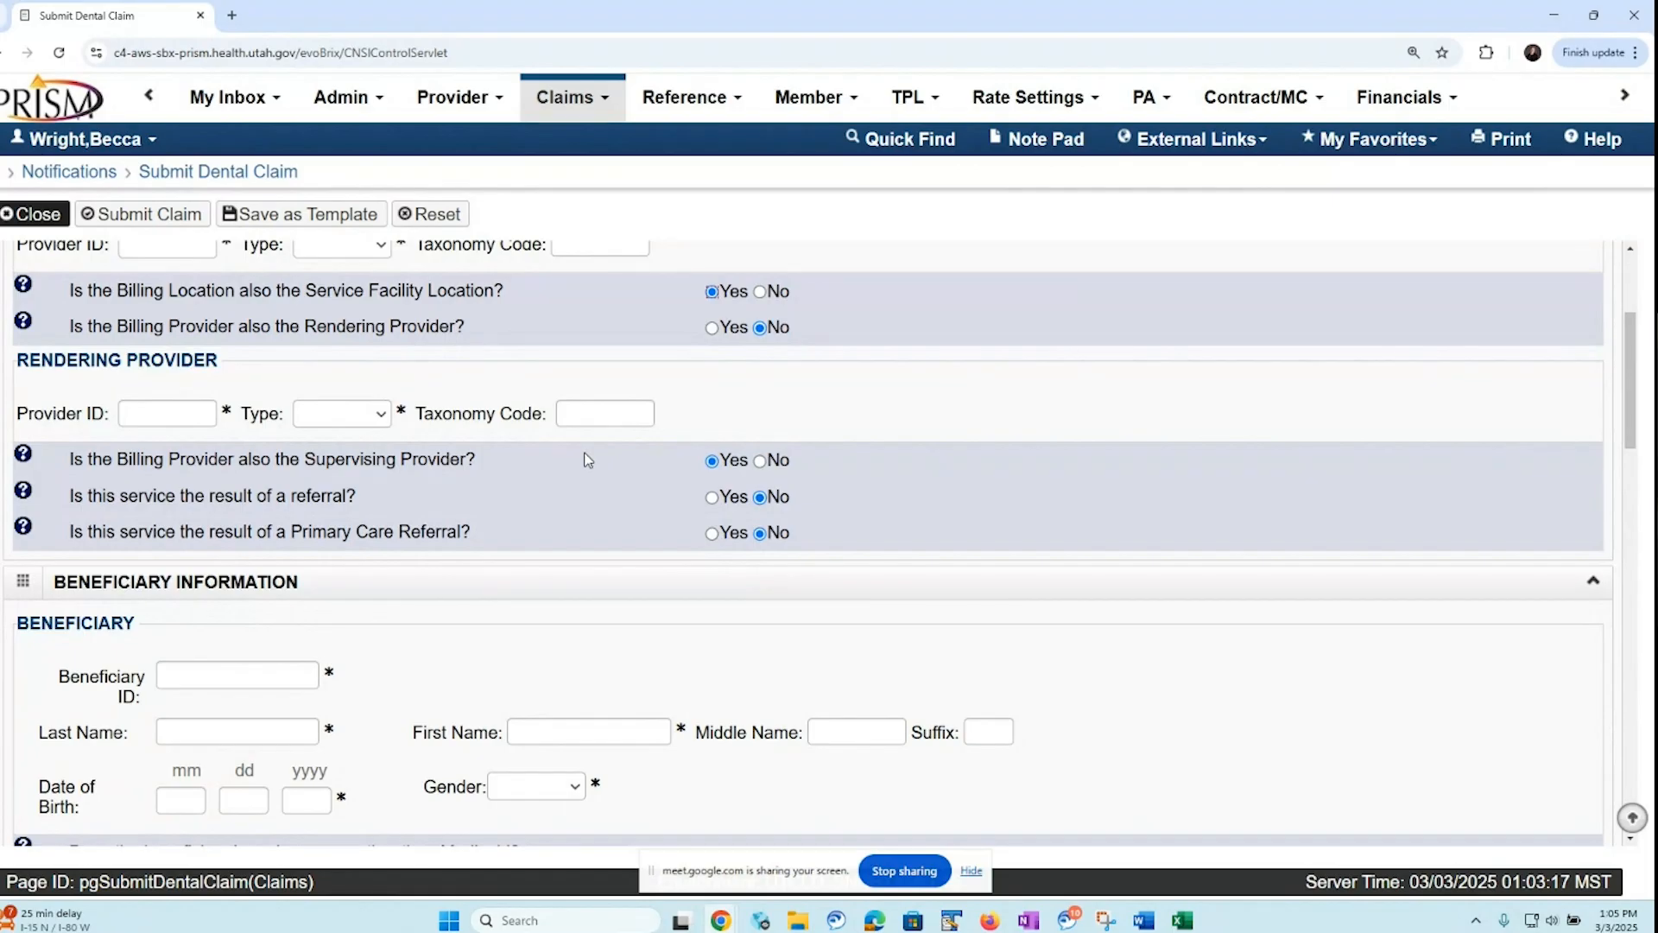
Mark the billing provider as also the rendering provider, and decline the incoming call
{"action": "left_click", "coordinate": [712, 329]}
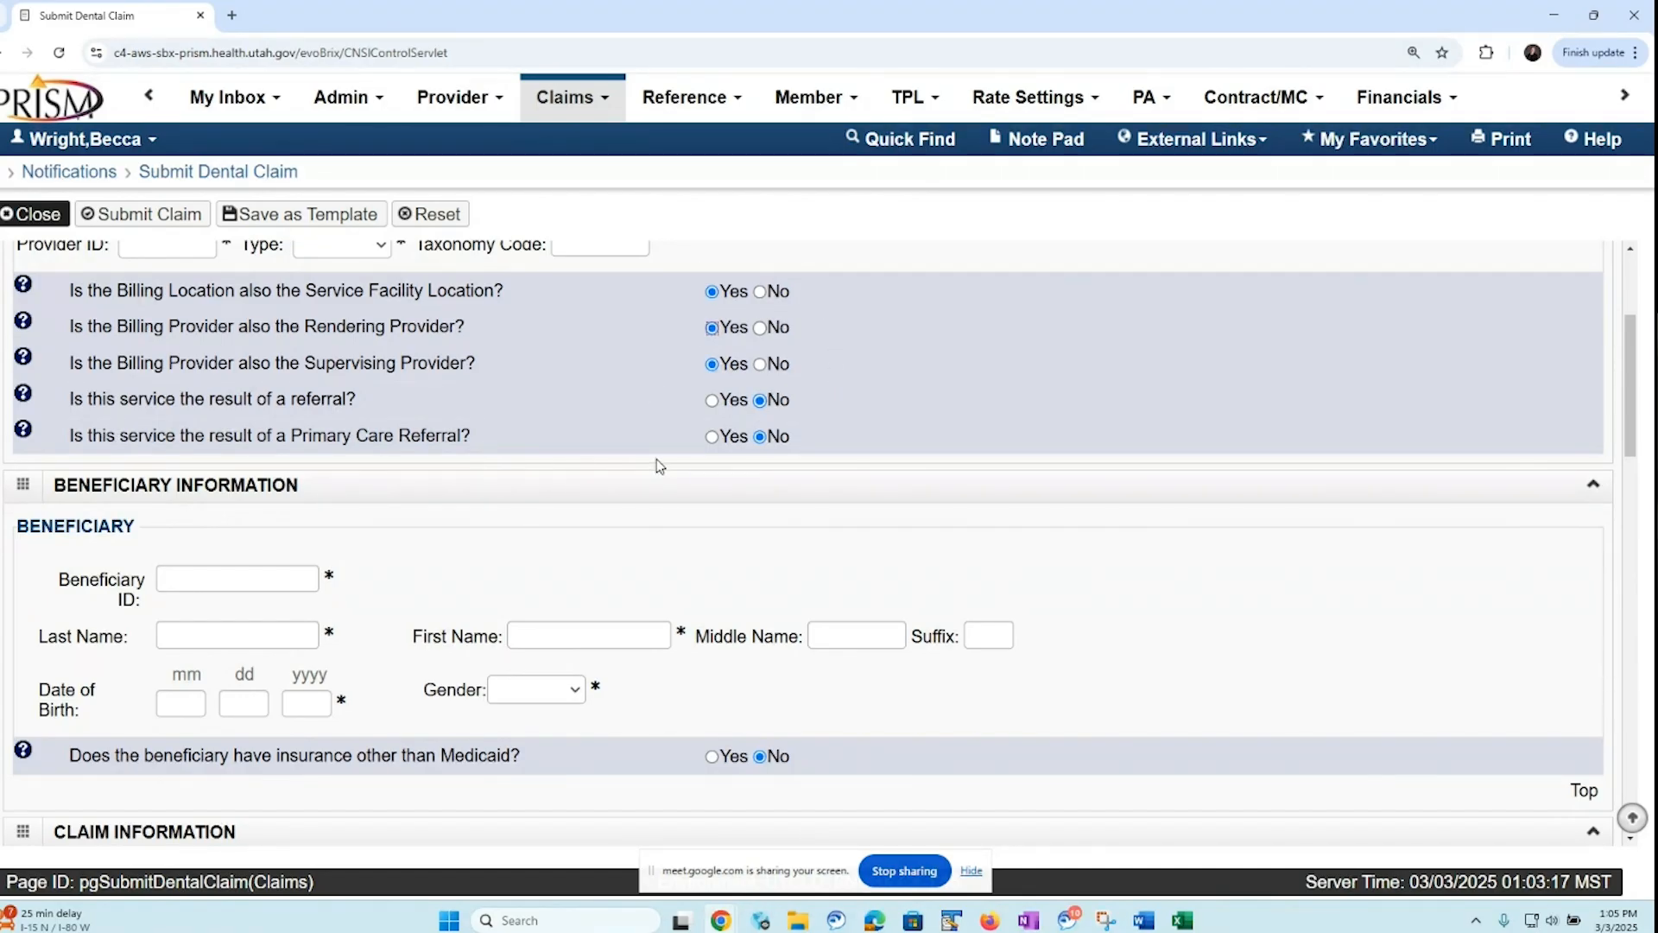
{"action": "scroll", "coordinate": [1594, 496], "scroll_direction": "down", "scroll_amount": 2}
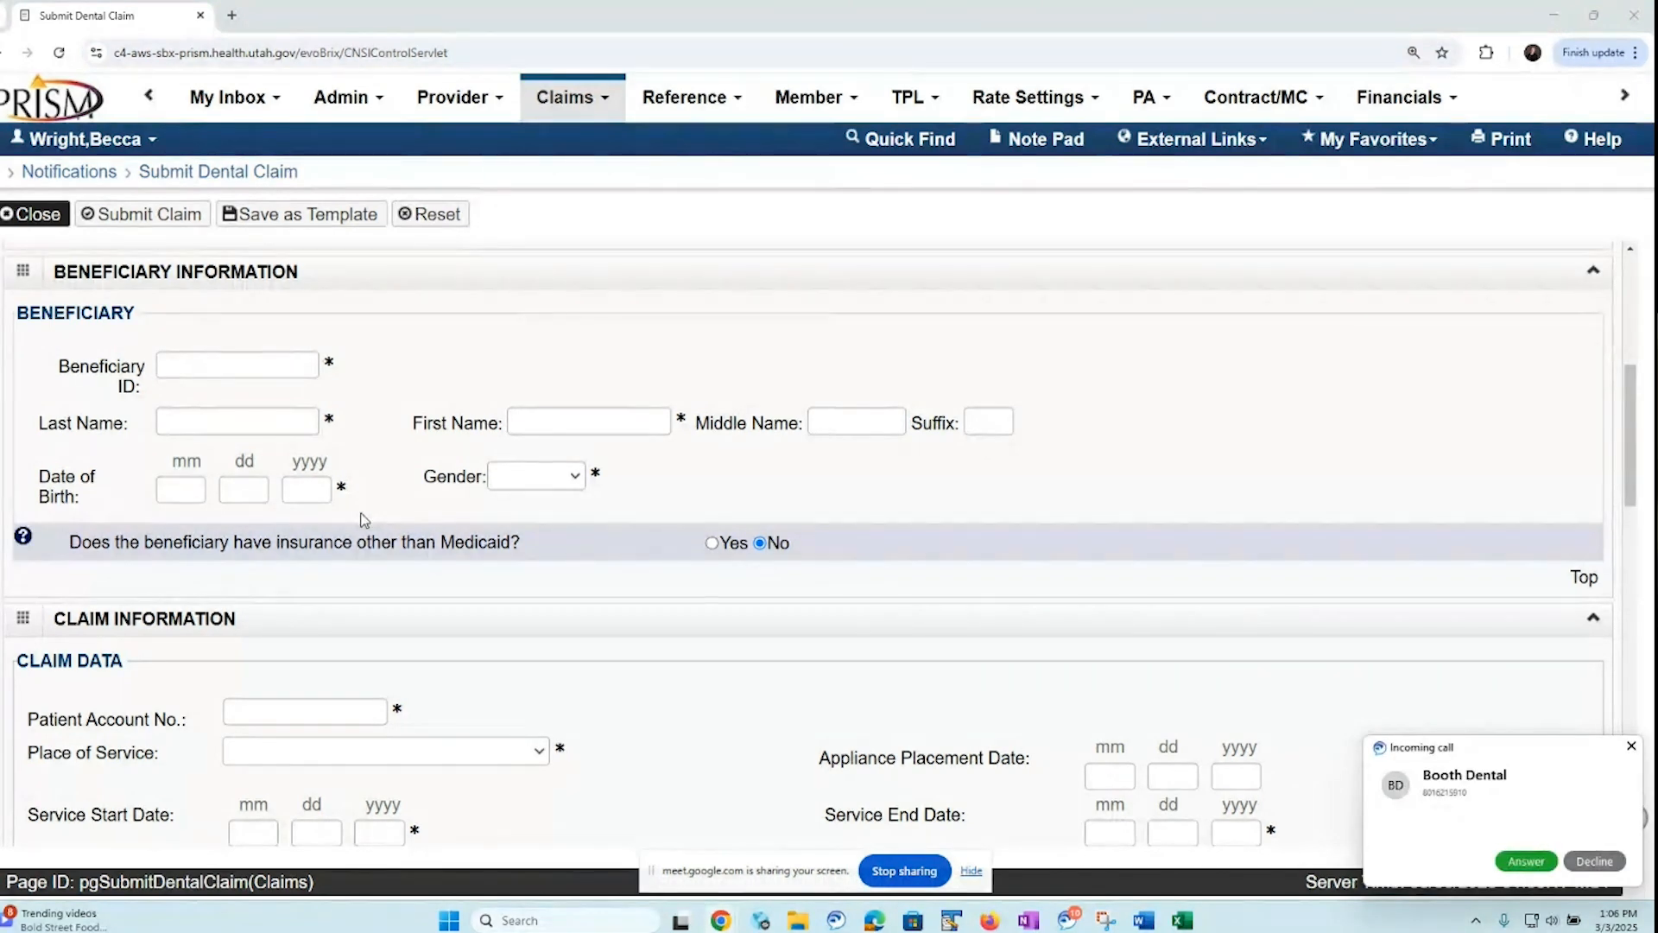
{"action": "left_click", "coordinate": [1597, 863]}
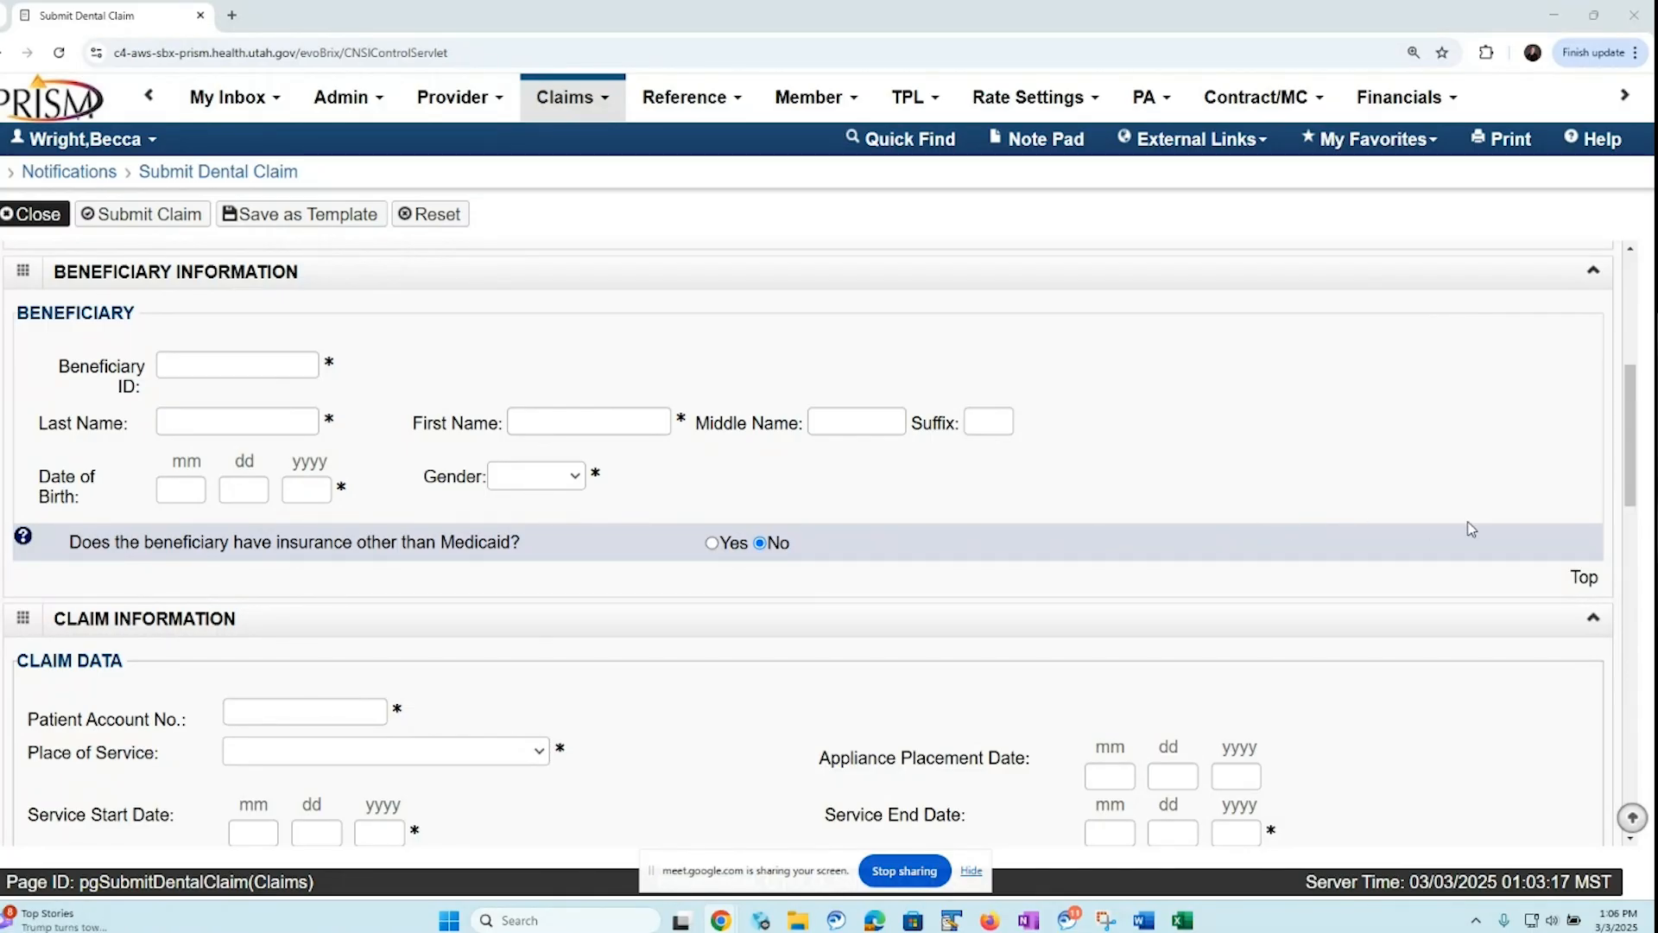
Mark the beneficiary as having insurance other than Medicaid and set the payer responsibility code to P-Primary
{"action": "left_click_drag", "start_coordinate": [1635, 502], "coordinate": [1629, 566]}
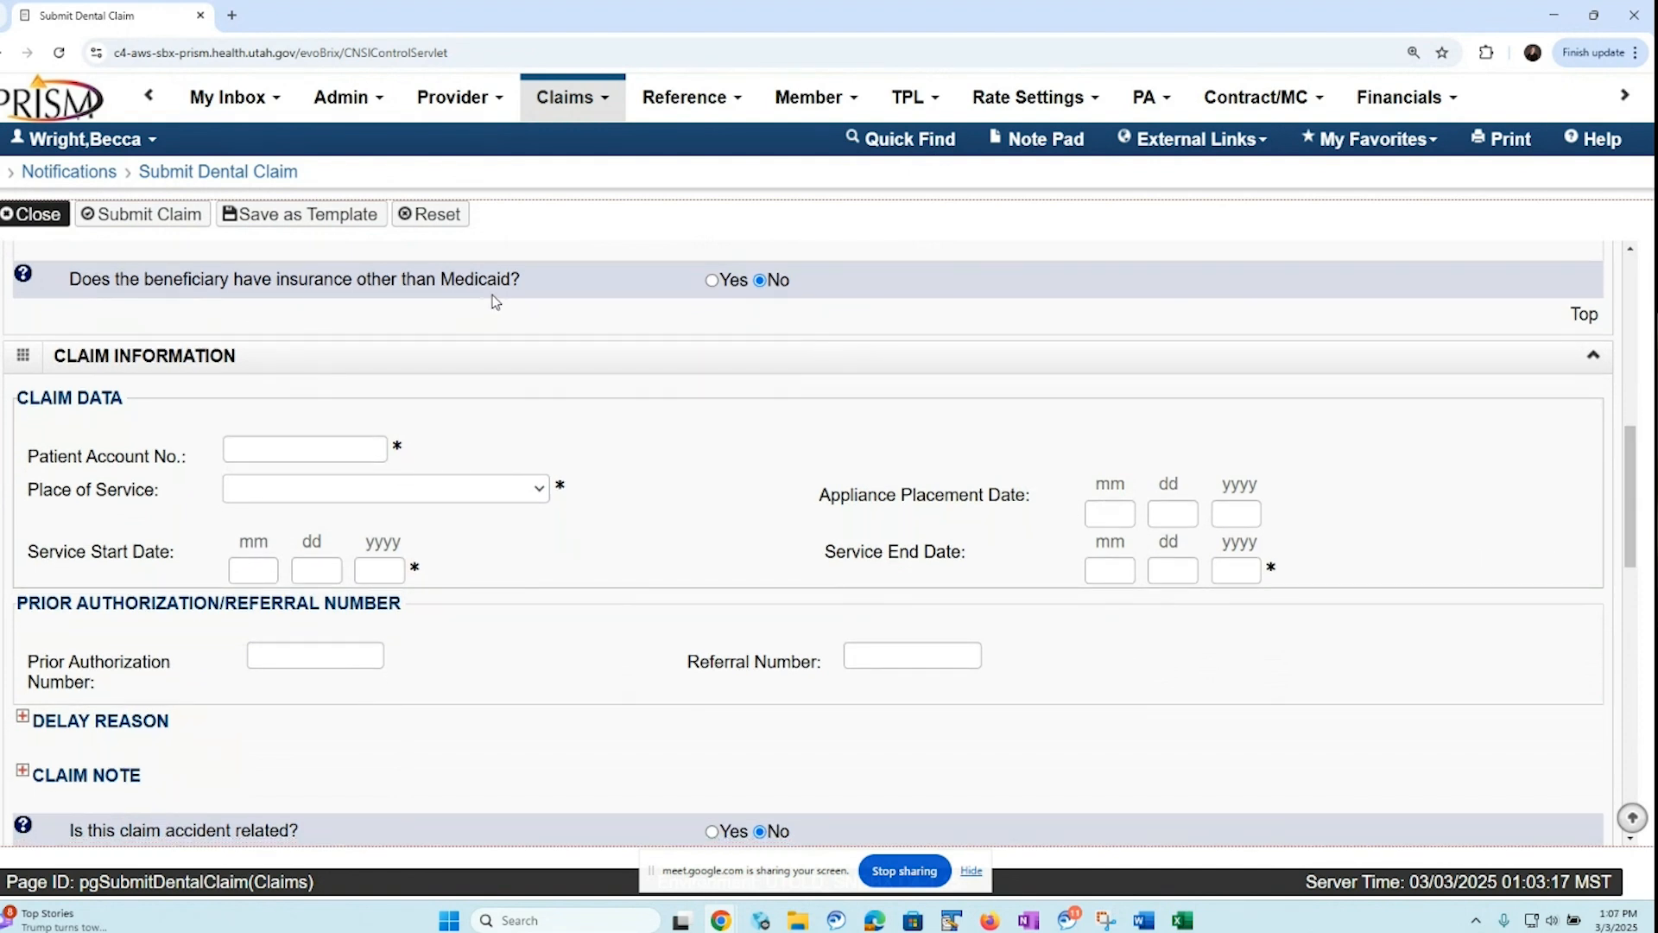
{"action": "left_click", "coordinate": [716, 283]}
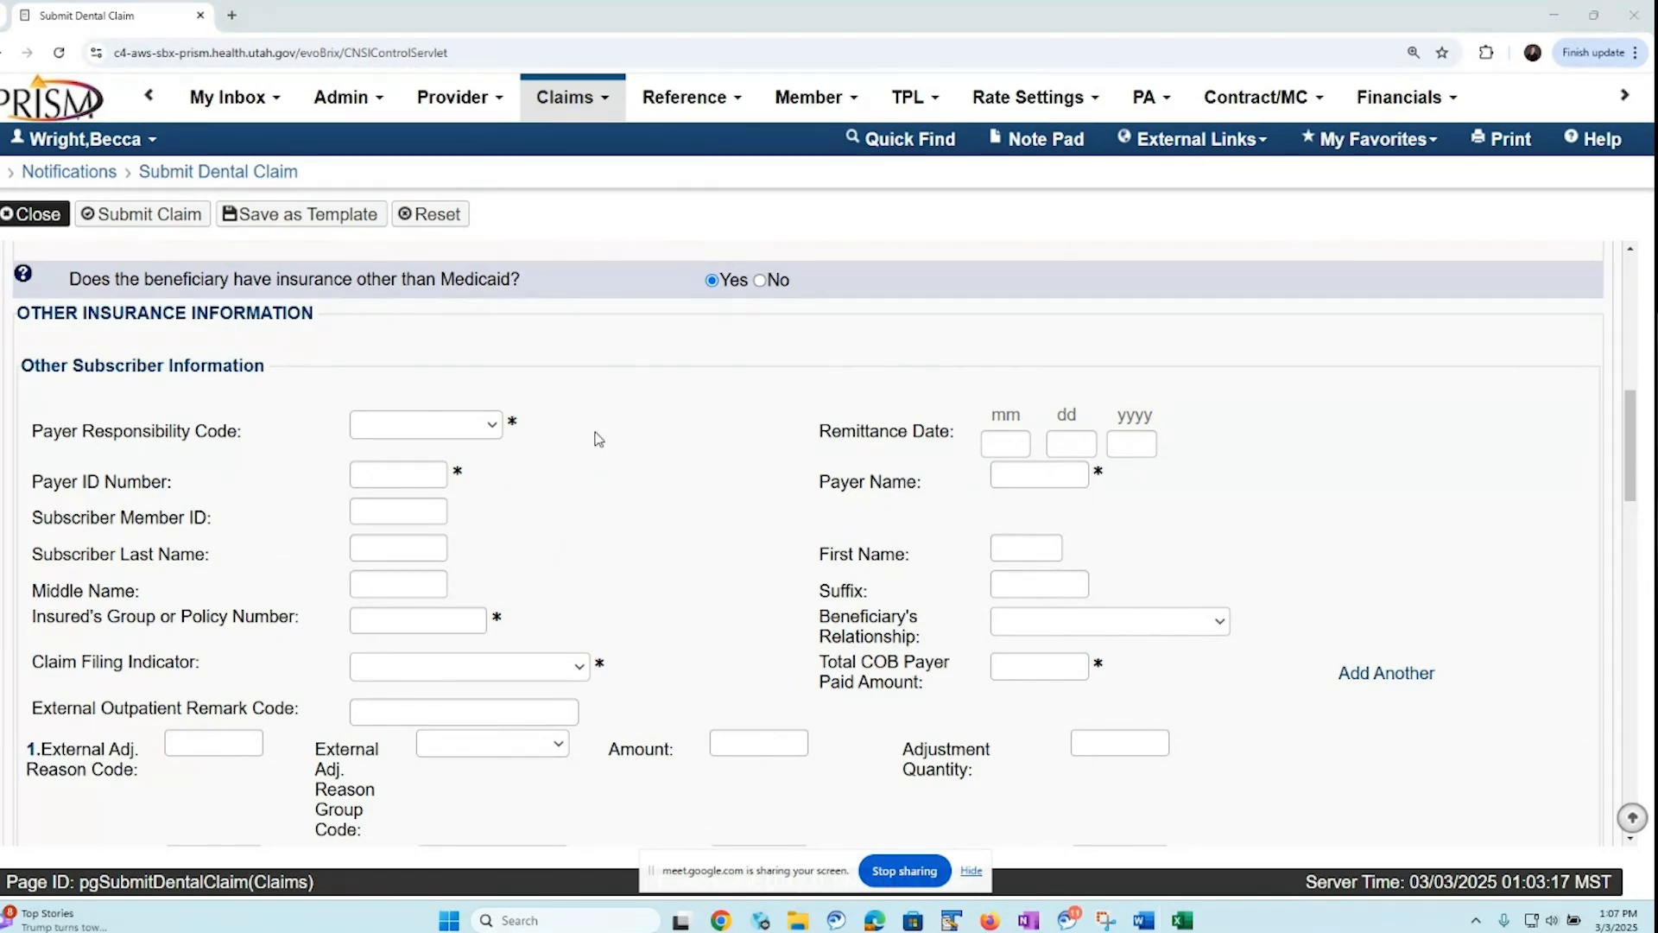
{"action": "left_click", "coordinate": [494, 430]}
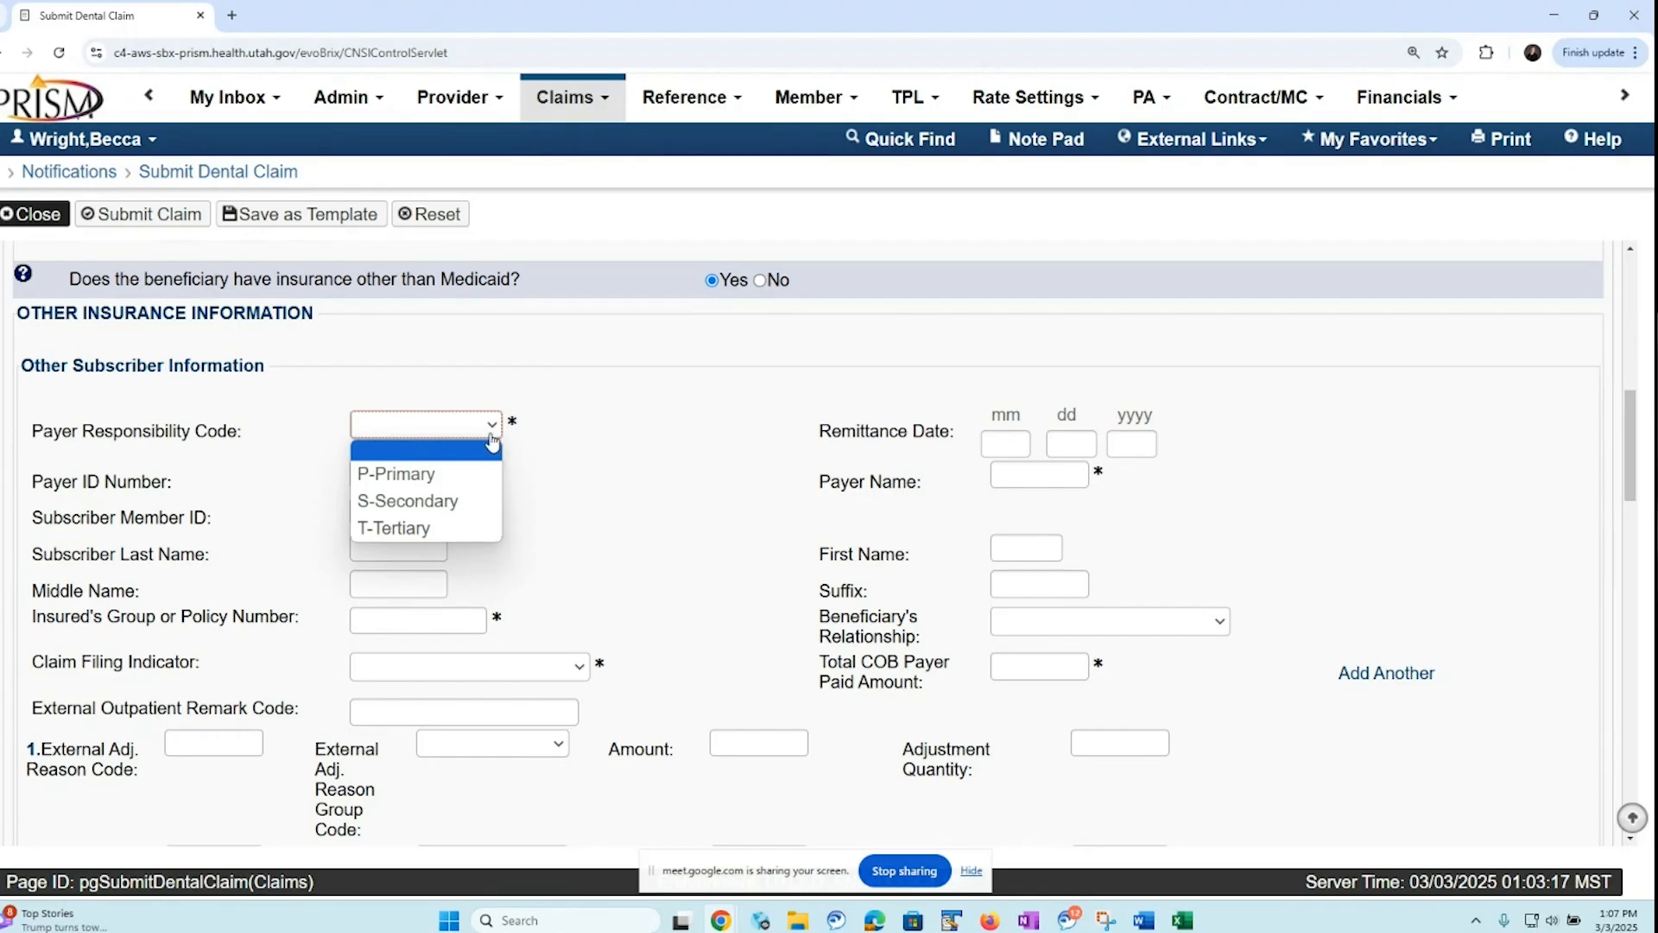
{"action": "left_click", "coordinate": [474, 480]}
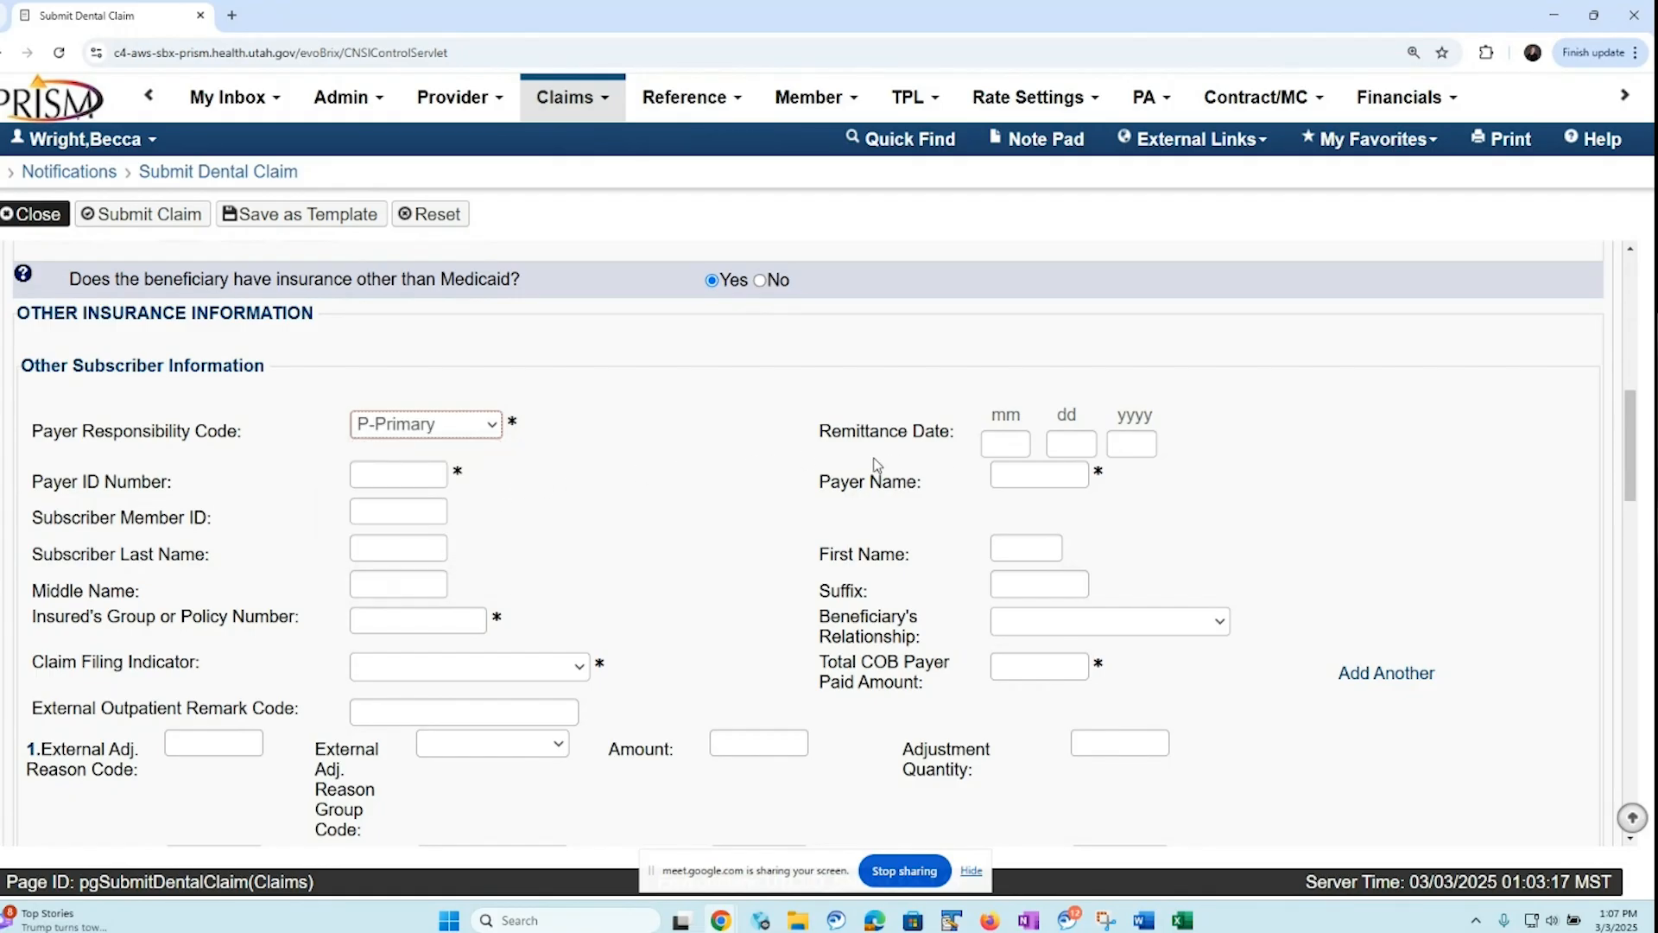
Enter 65978 as the other insurance's payer ID number and MetLife as the payer name
{"action": "left_click", "coordinate": [382, 476]}
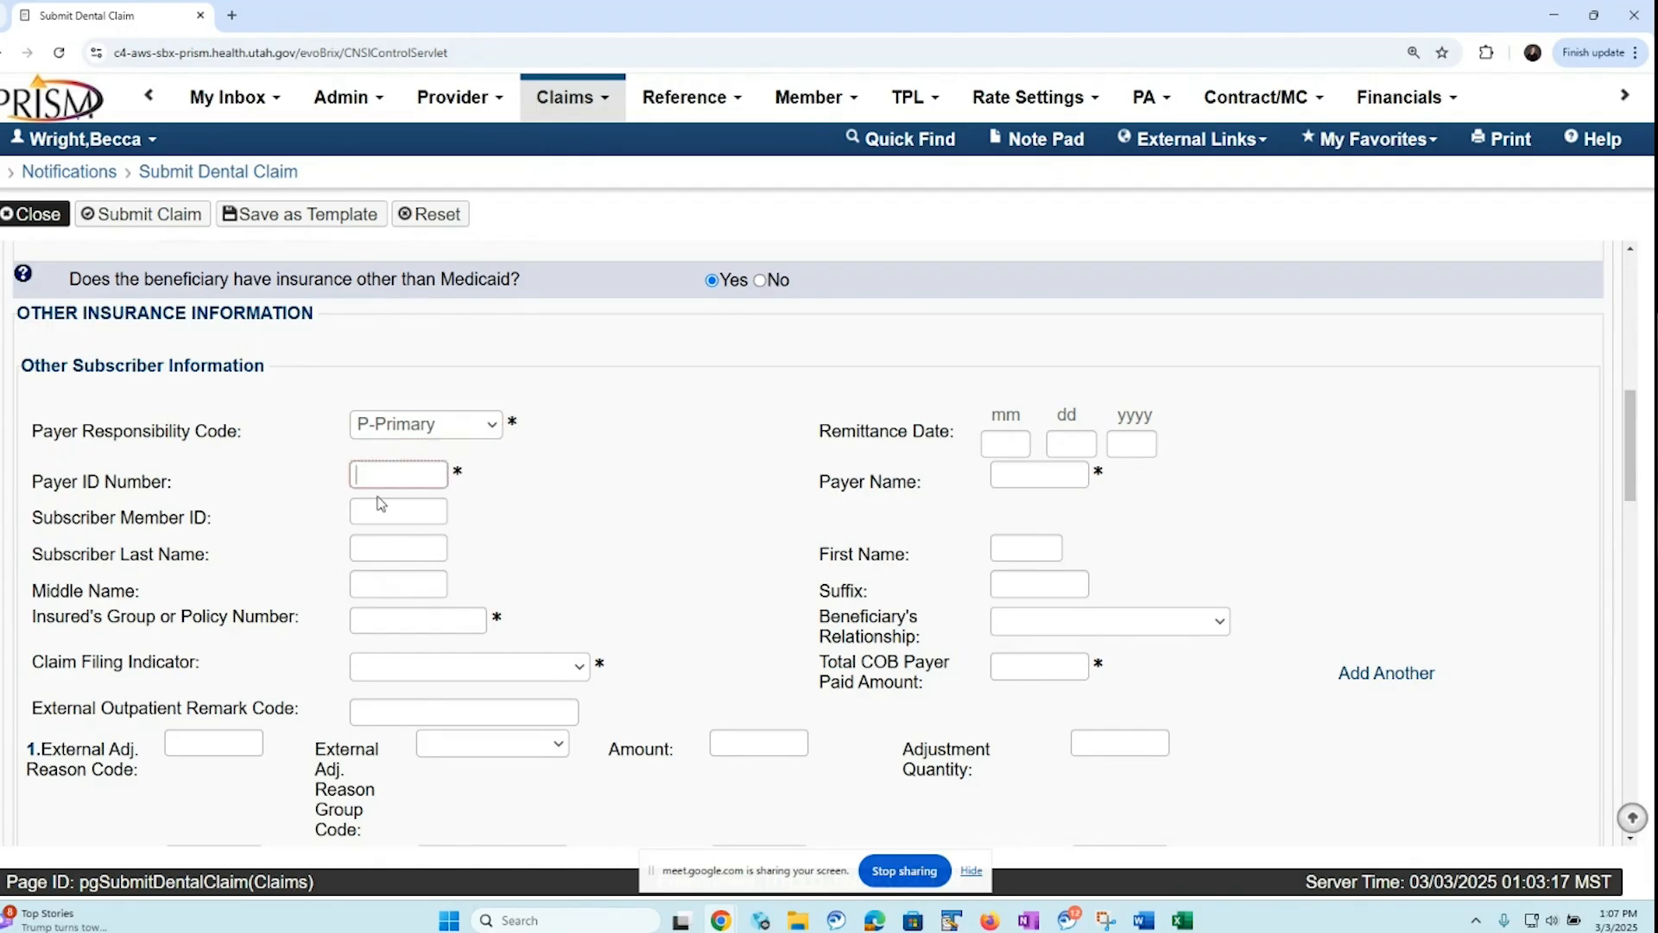
{"action": "type", "text": "65978"}
{"action": "left_click", "coordinate": [1019, 477]}
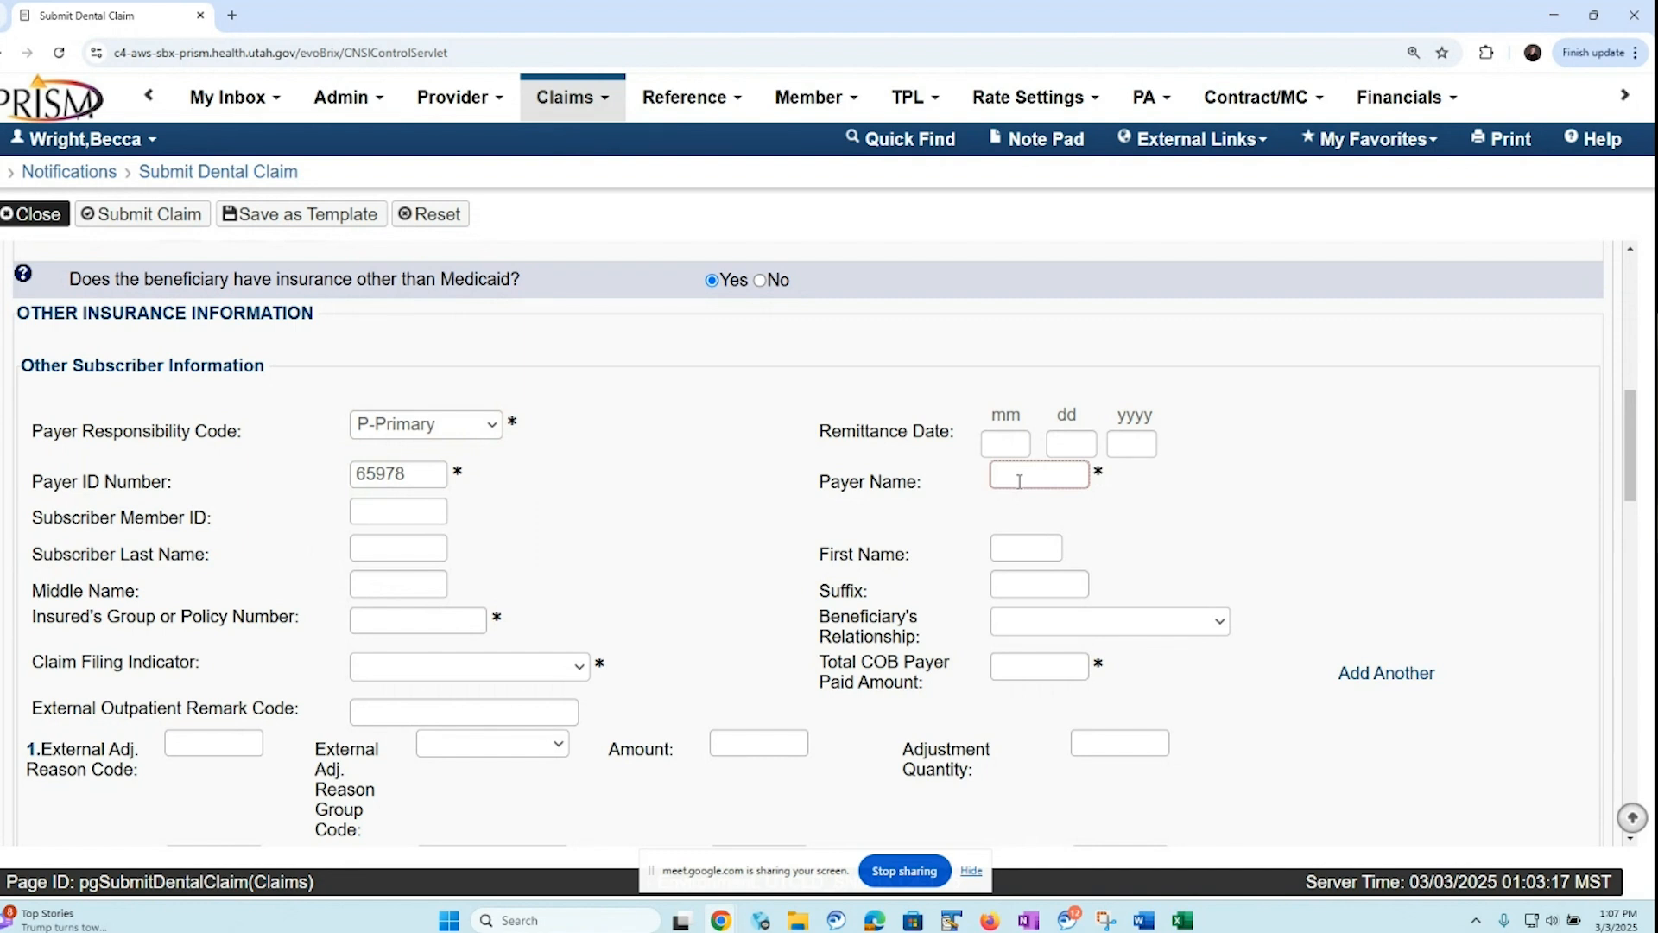
{"action": "type", "text": "MetLife"}
Fill in the insured's group or policy number for the other insurance
{"action": "left_click", "coordinate": [380, 619]}
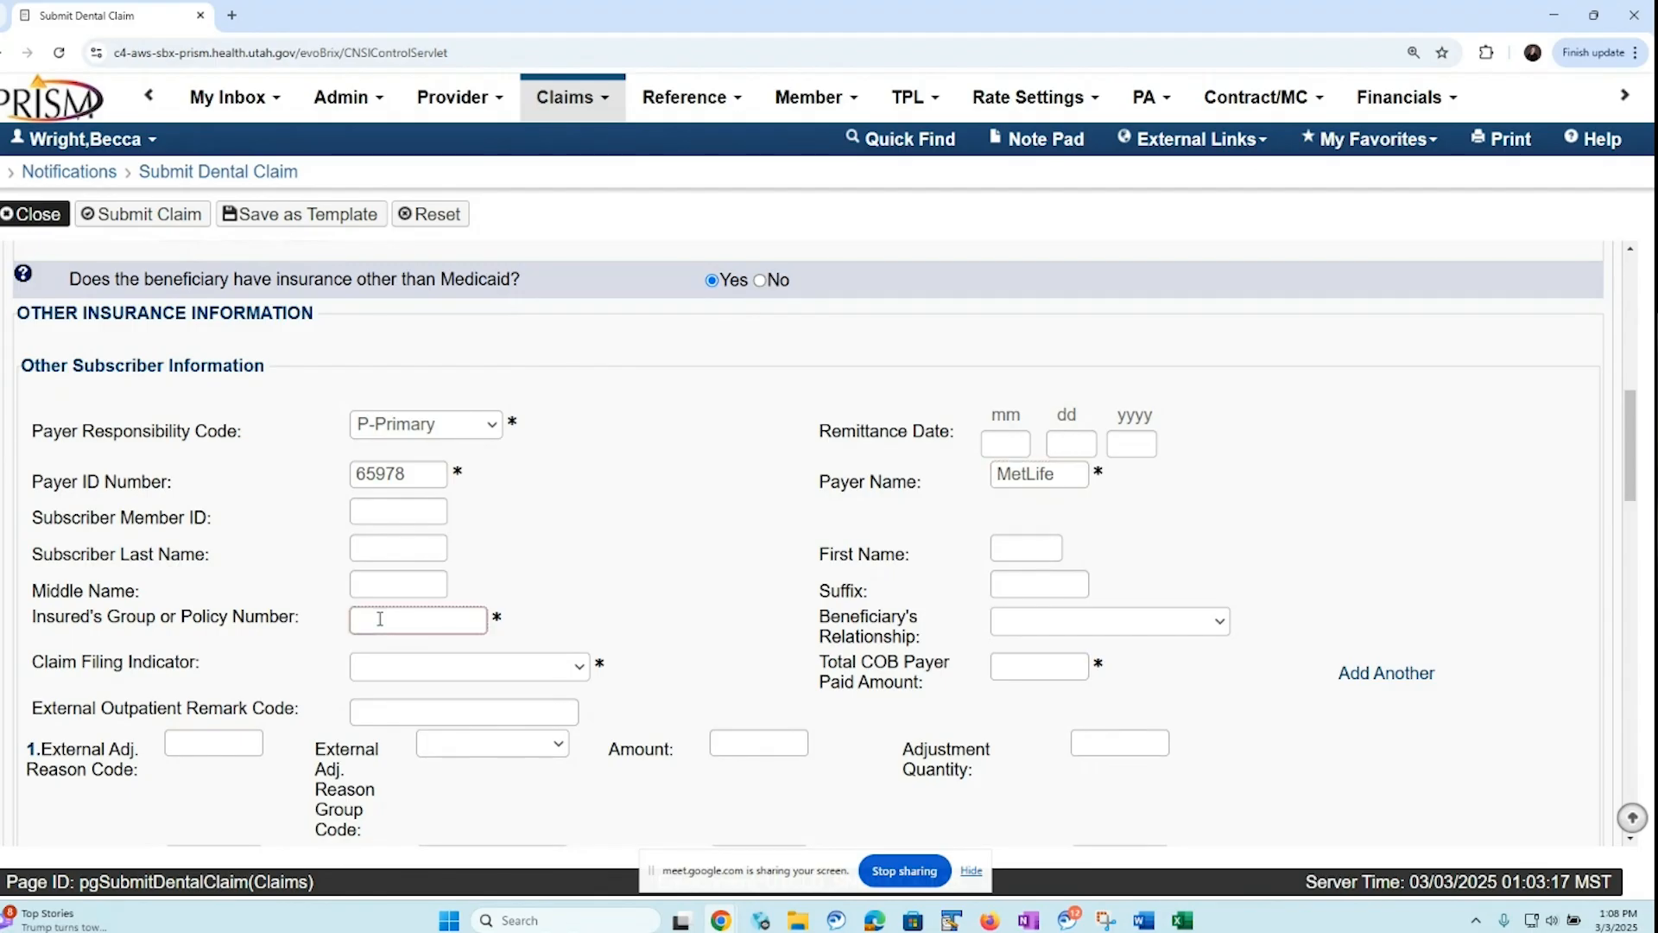
{"action": "type", "text": "00"}
{"action": "type", "text": "000"}
Set the claim filing indicator to CI-Commercial Insurance Co. and the total COB payer paid amount to 26
{"action": "left_click", "coordinate": [580, 668]}
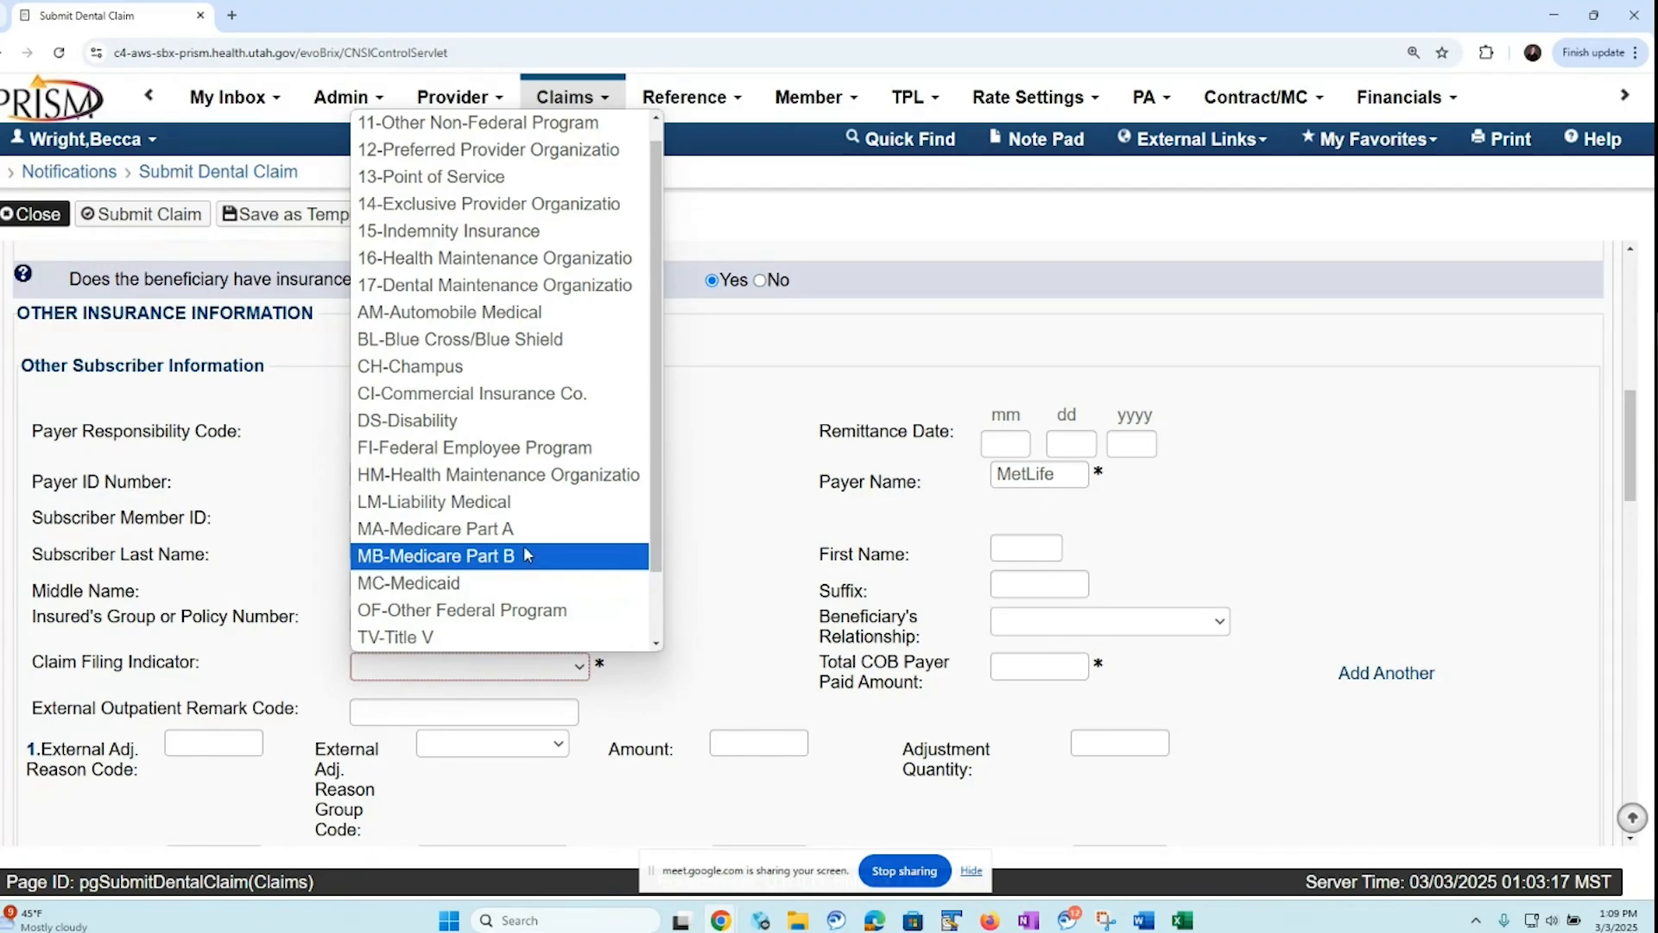
{"action": "left_click", "coordinate": [600, 400]}
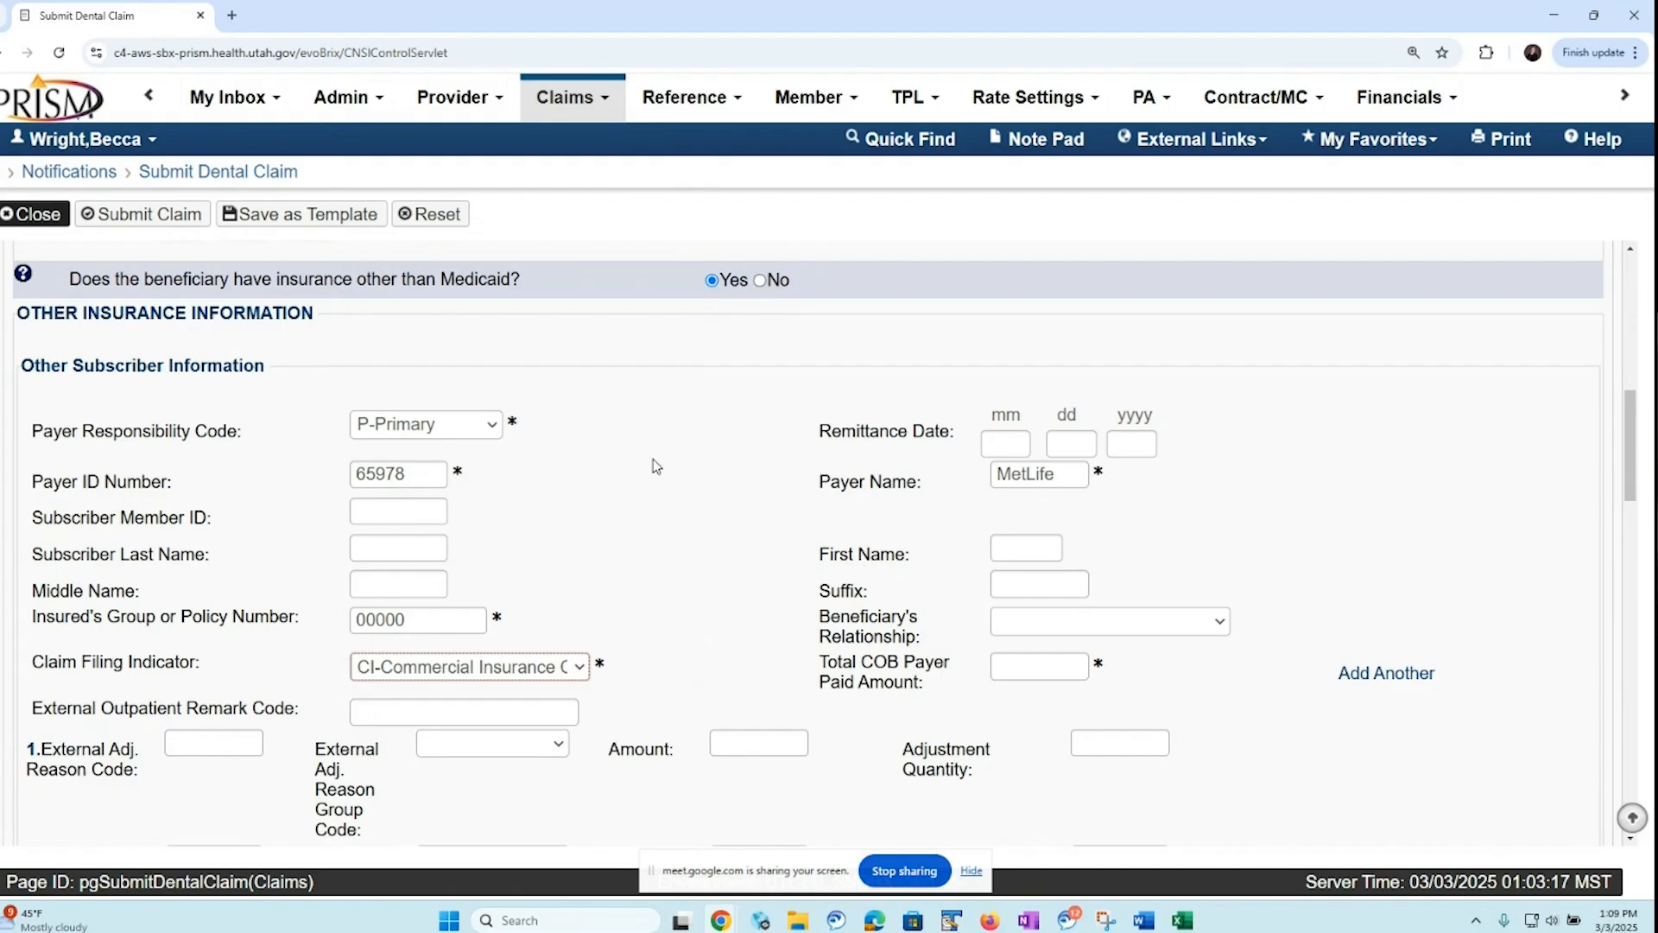
{"action": "left_click", "coordinate": [1012, 668]}
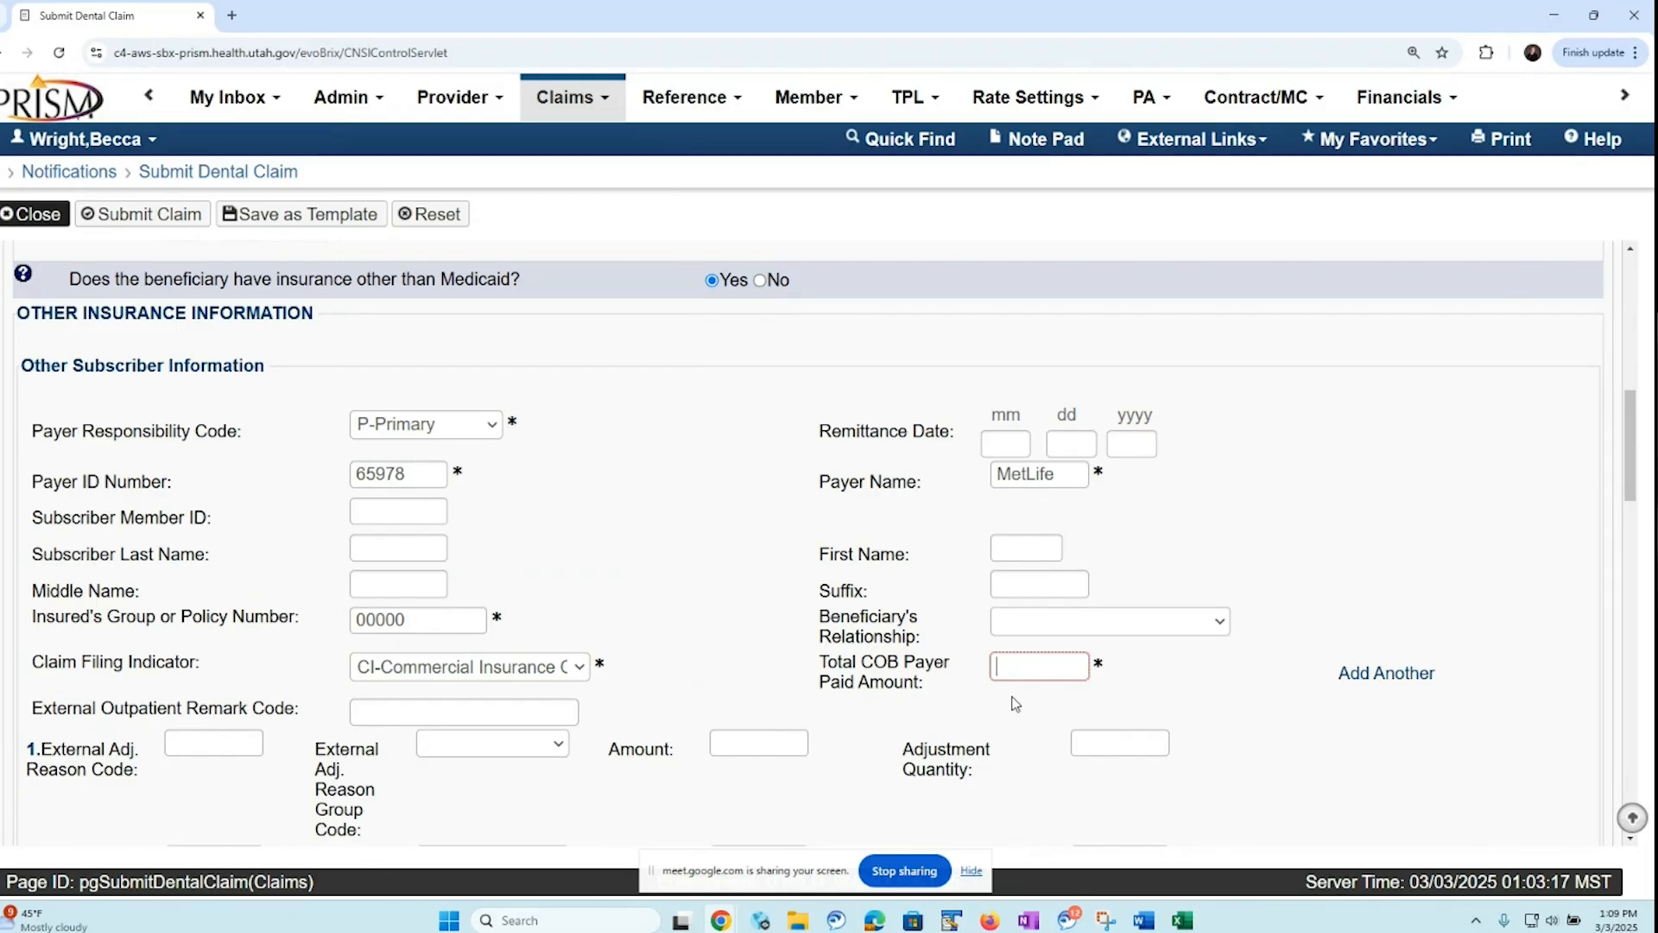
{"action": "type", "text": "26"}
Fill in the first external adjustment with reason code 45, group code CO-Contractual Obligations and amount 10
{"action": "left_click_drag", "start_coordinate": [1632, 486], "coordinate": [1629, 516]}
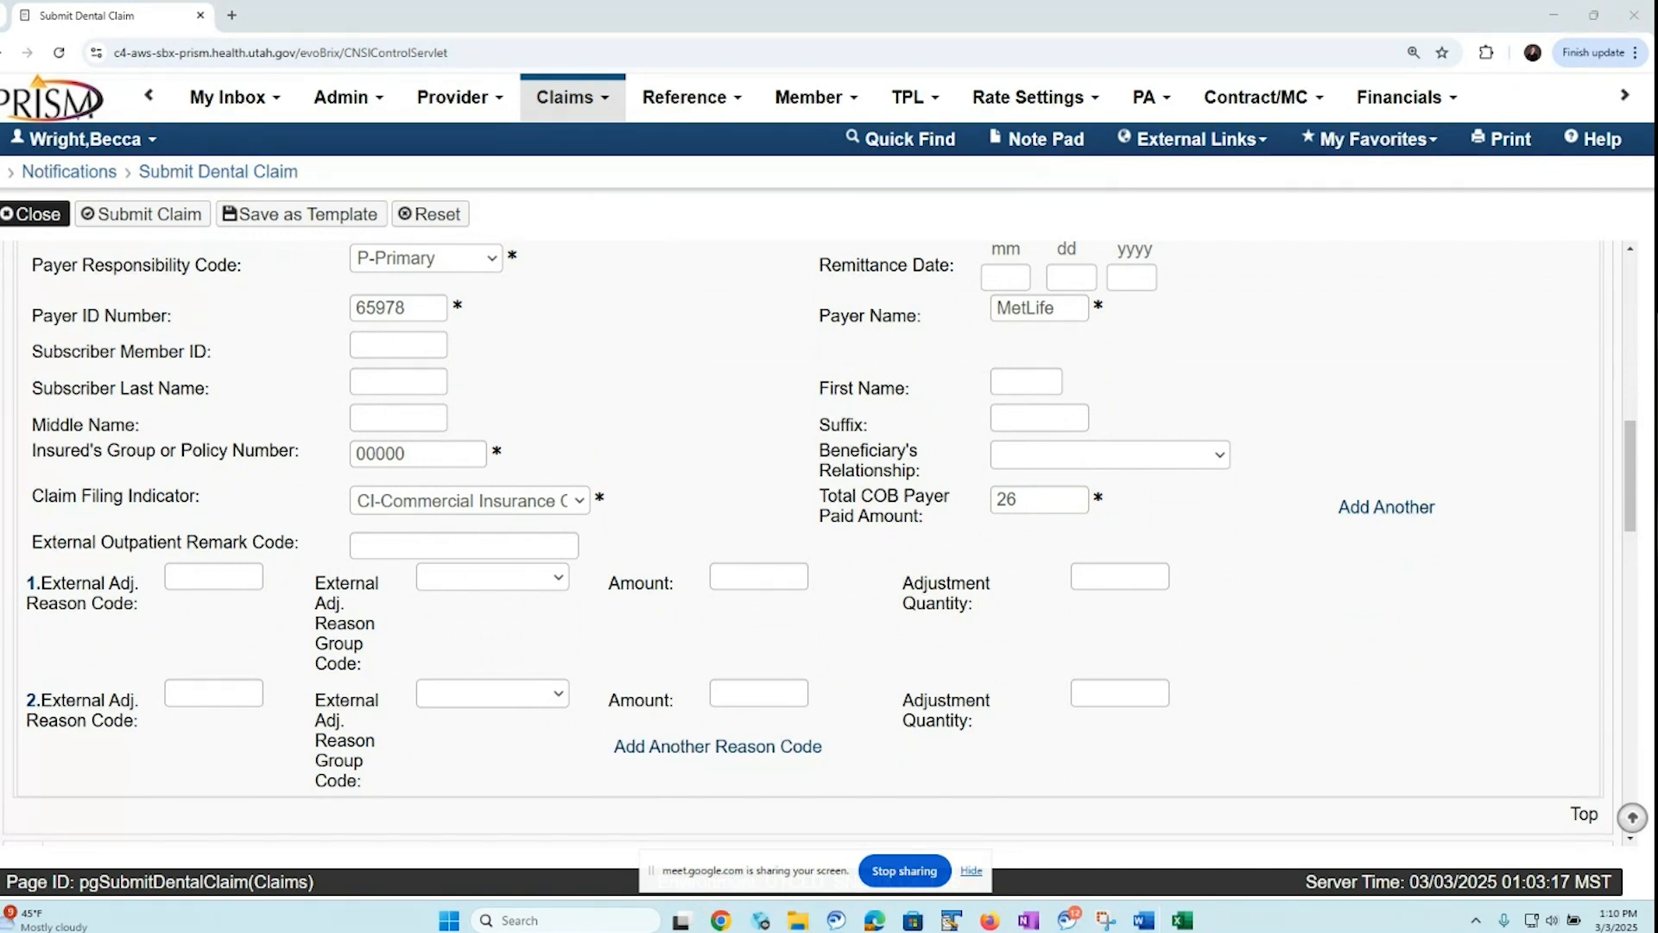
{"action": "left_click", "coordinate": [189, 575]}
{"action": "type", "text": "45"}
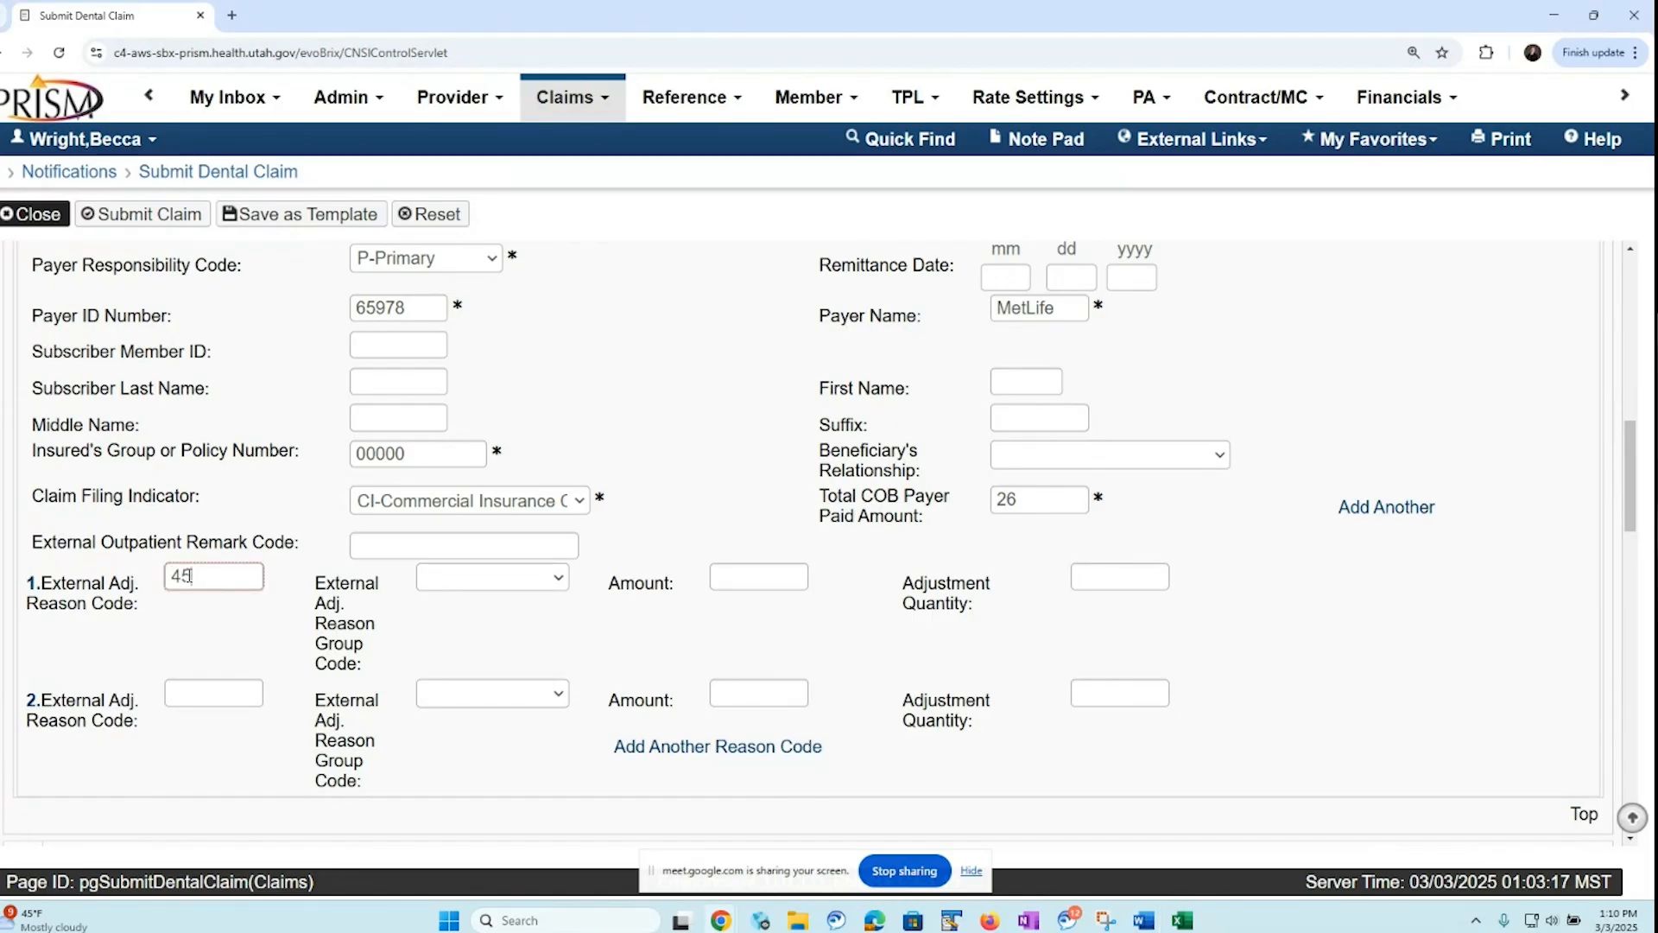
{"action": "left_click", "coordinate": [565, 586]}
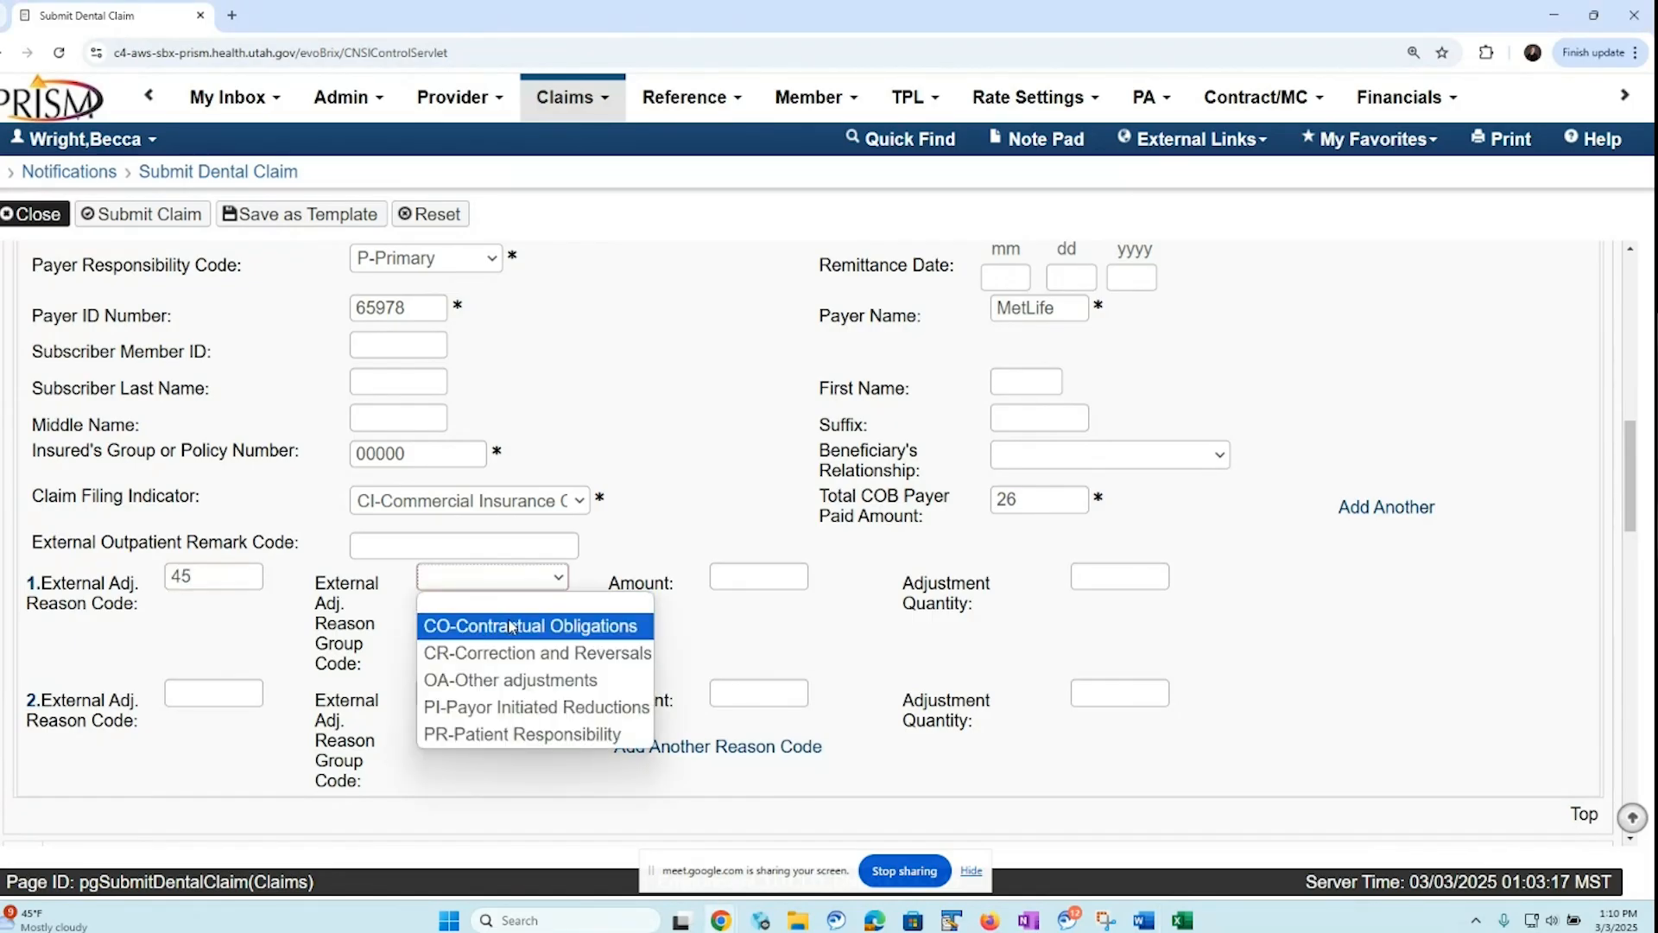
{"action": "left_click", "coordinate": [535, 626]}
{"action": "left_click", "coordinate": [734, 575]}
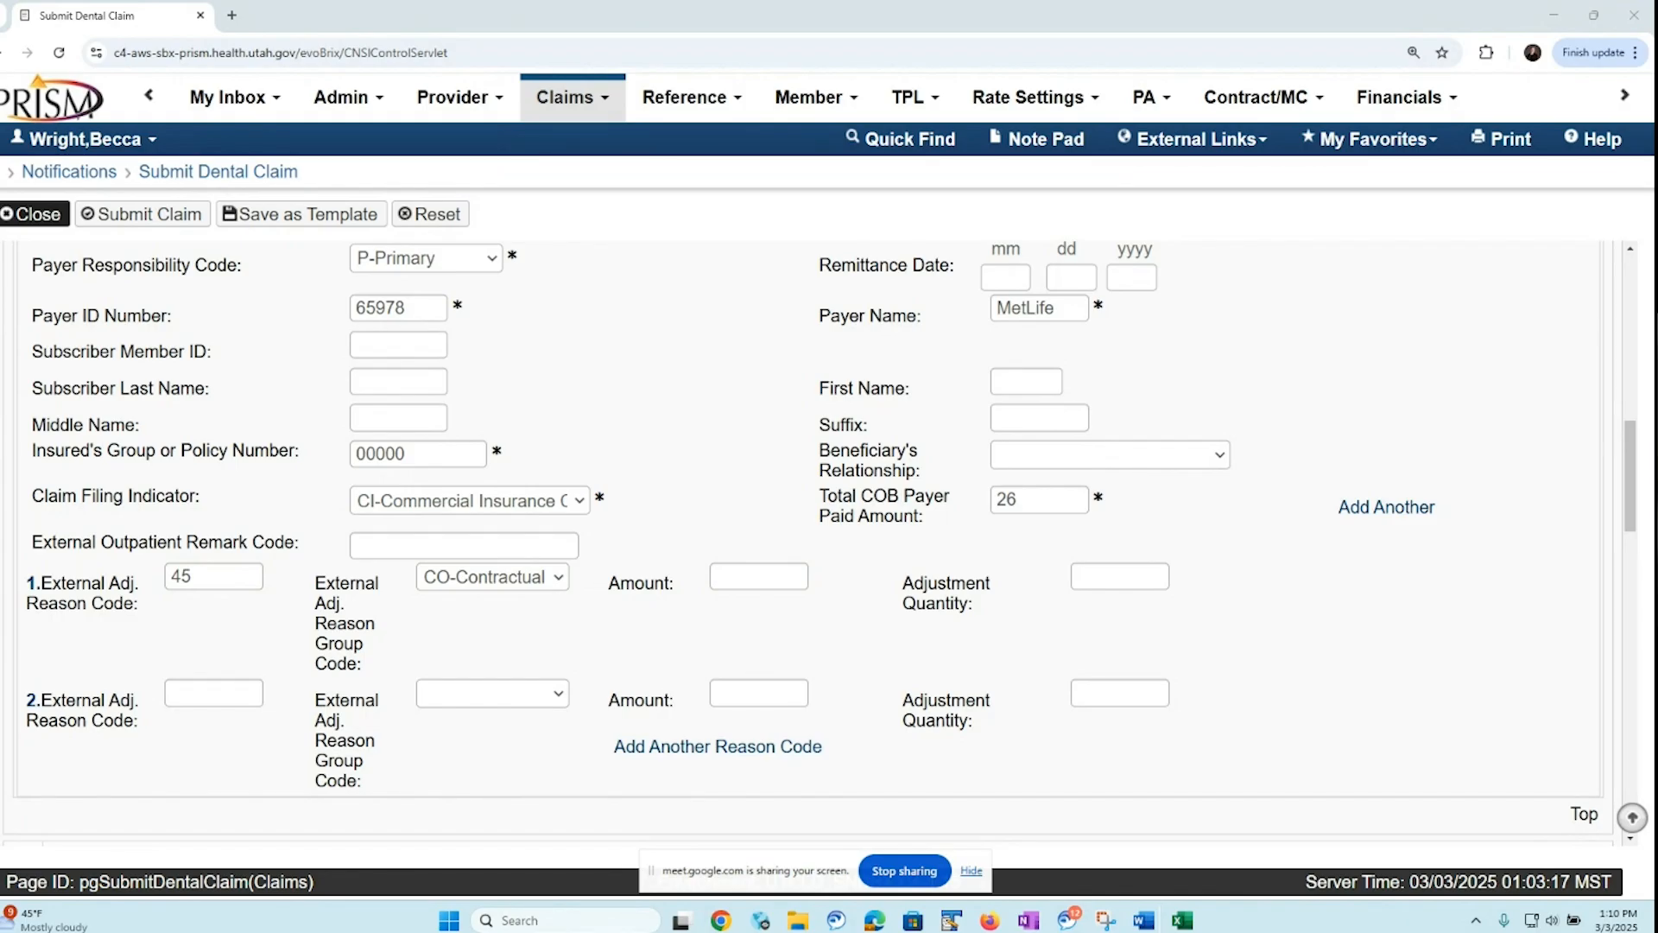
{"action": "left_click", "coordinate": [739, 585]}
{"action": "type", "text": "10"}
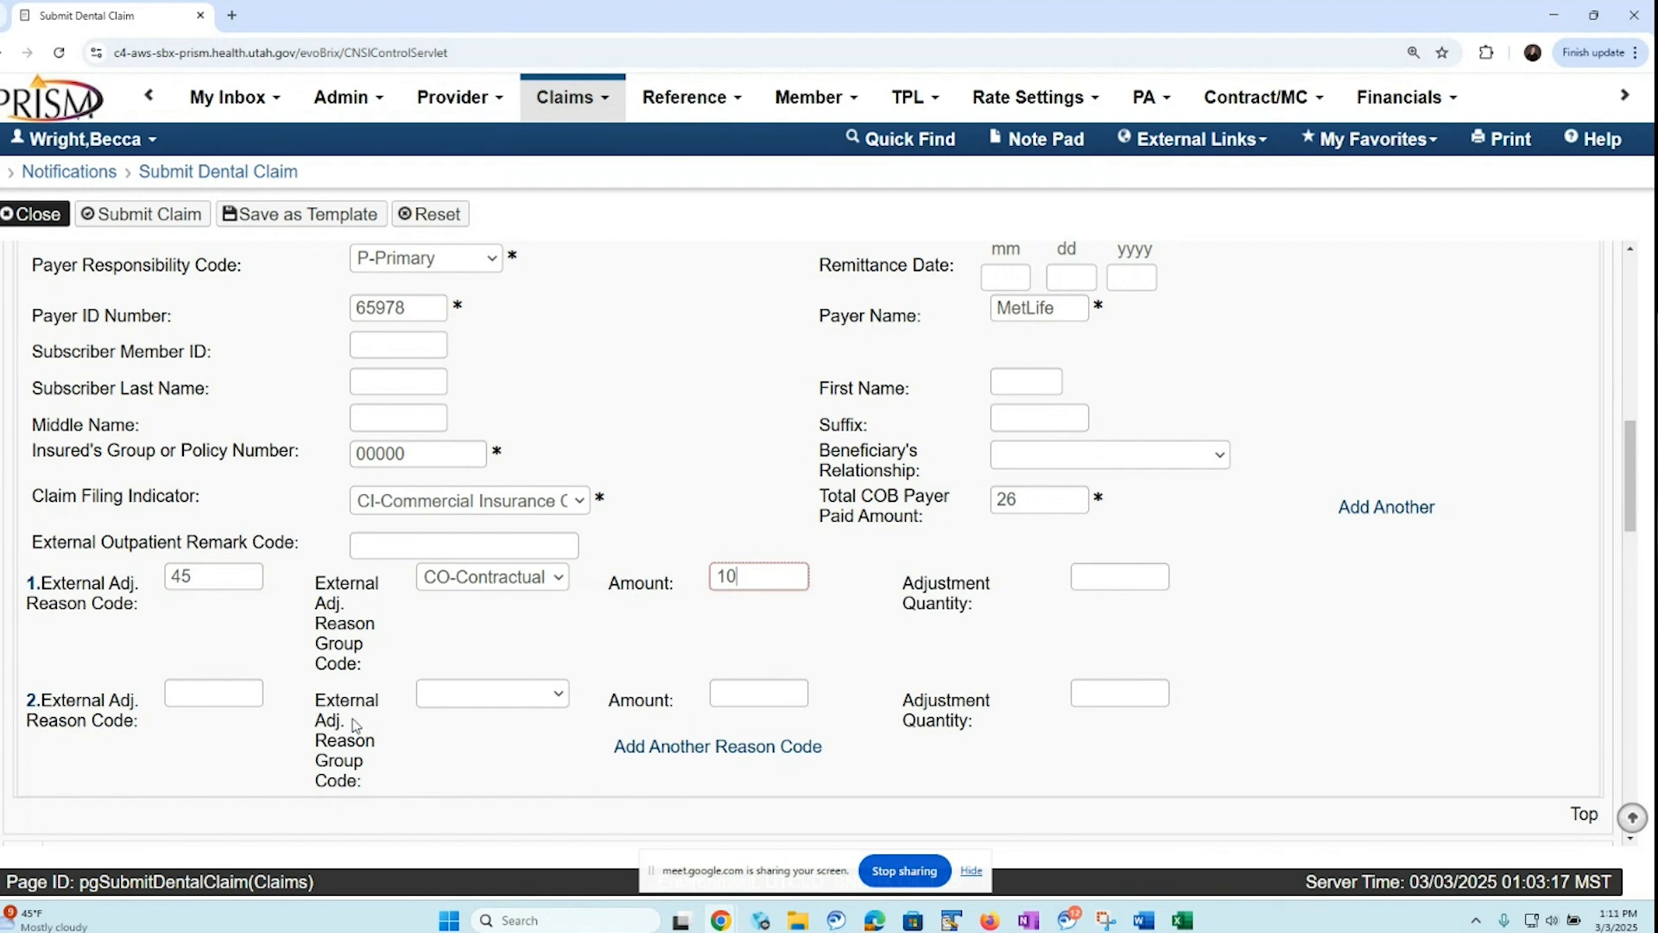
Fill in the second external adjustment with reason code 2, group code PR-Patient Responsibility and amount 45.22
{"action": "left_click", "coordinate": [183, 691]}
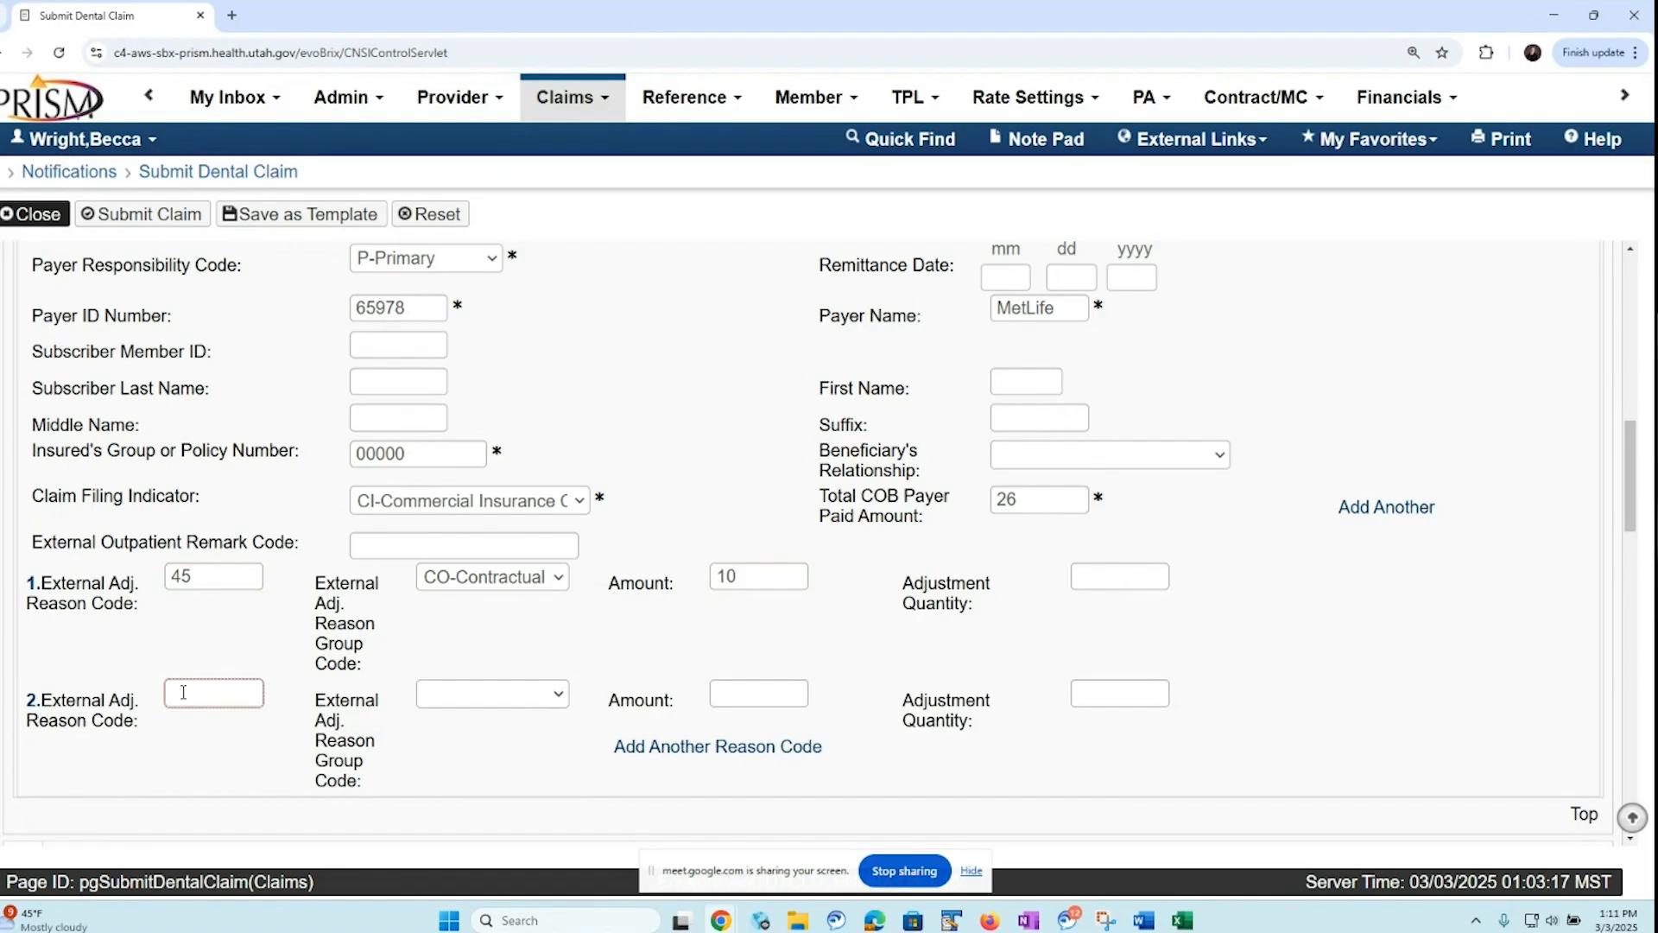
{"action": "type", "text": "2"}
{"action": "left_click", "coordinate": [554, 696]}
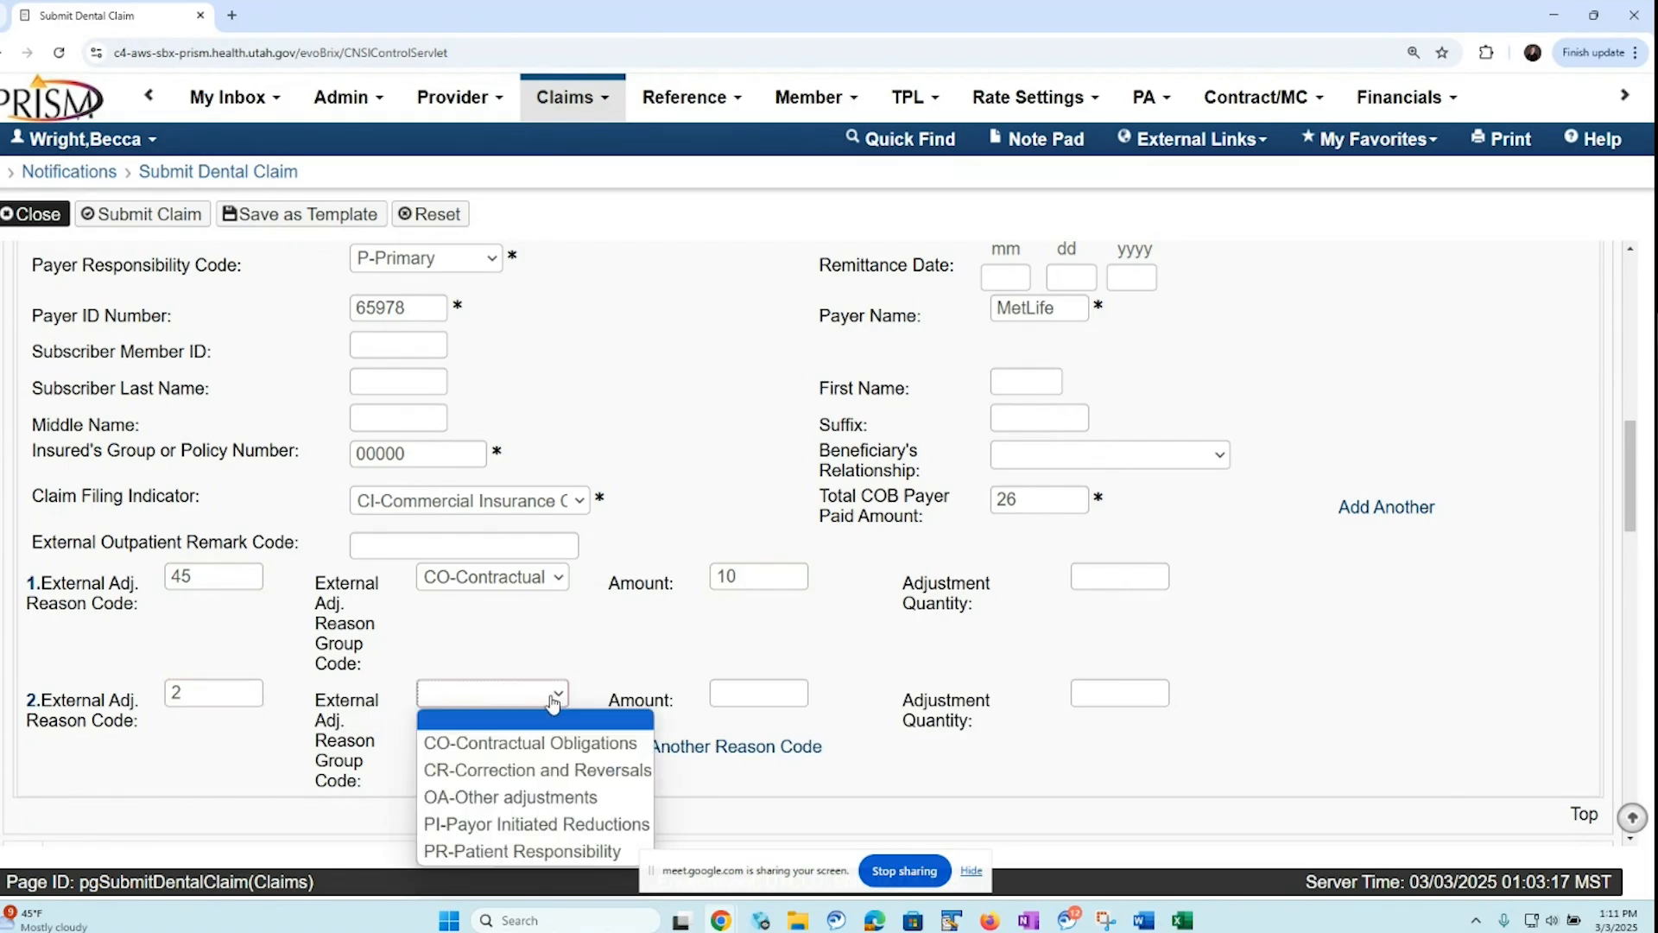
{"action": "left_click", "coordinate": [480, 852]}
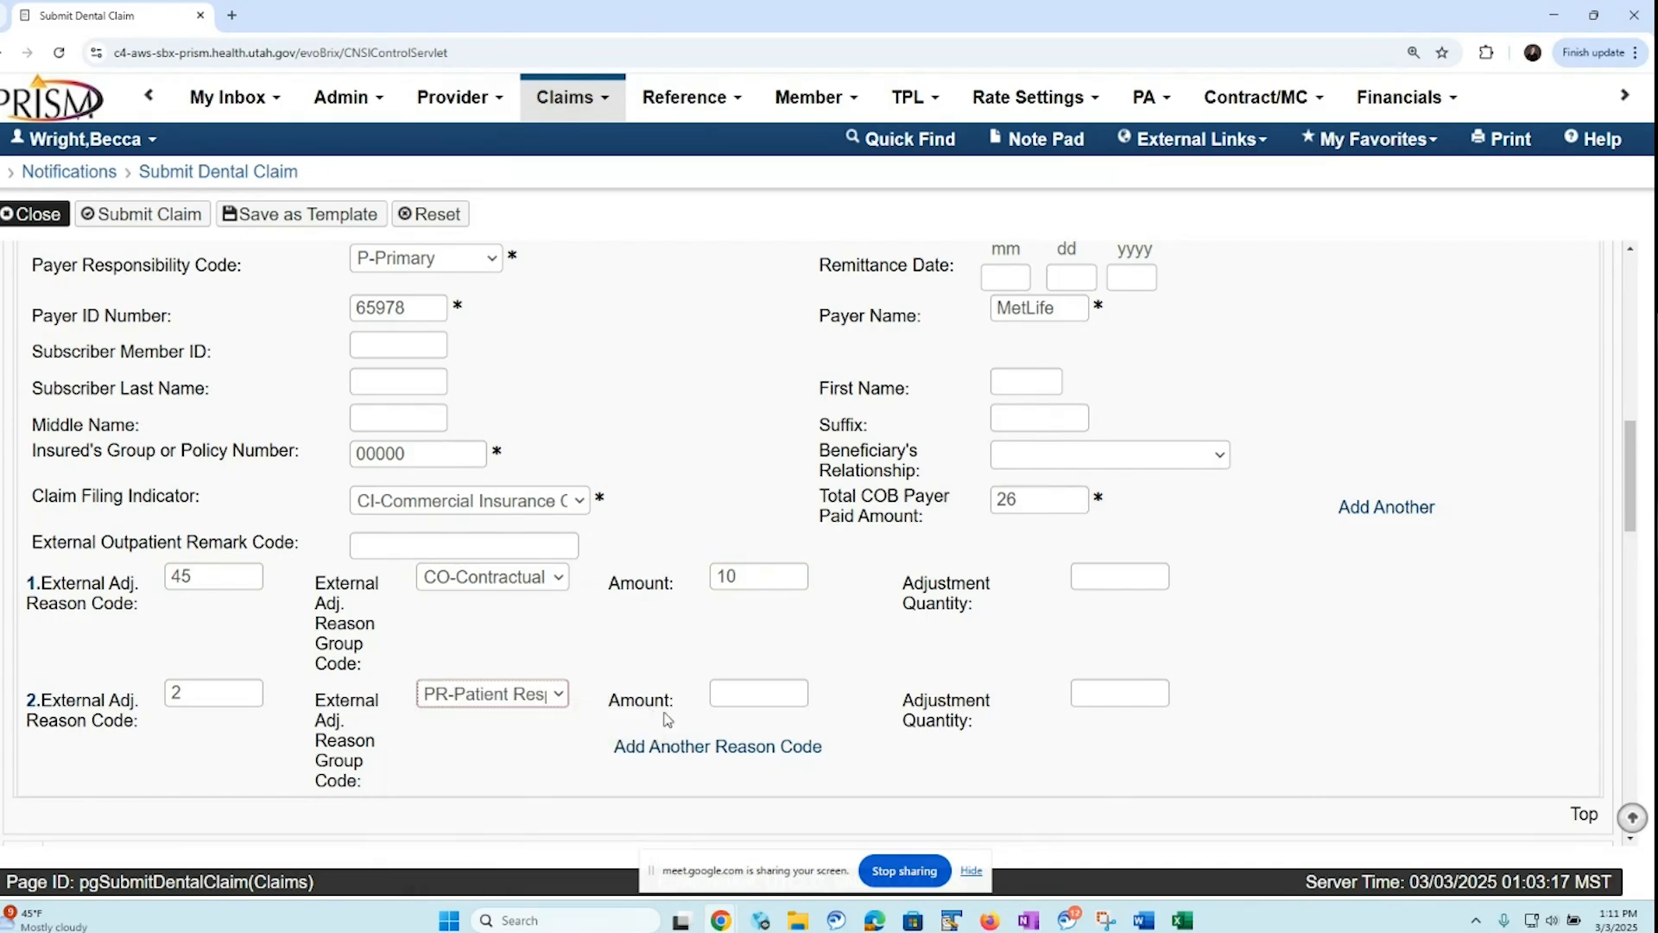
{"action": "left_click", "coordinate": [727, 693]}
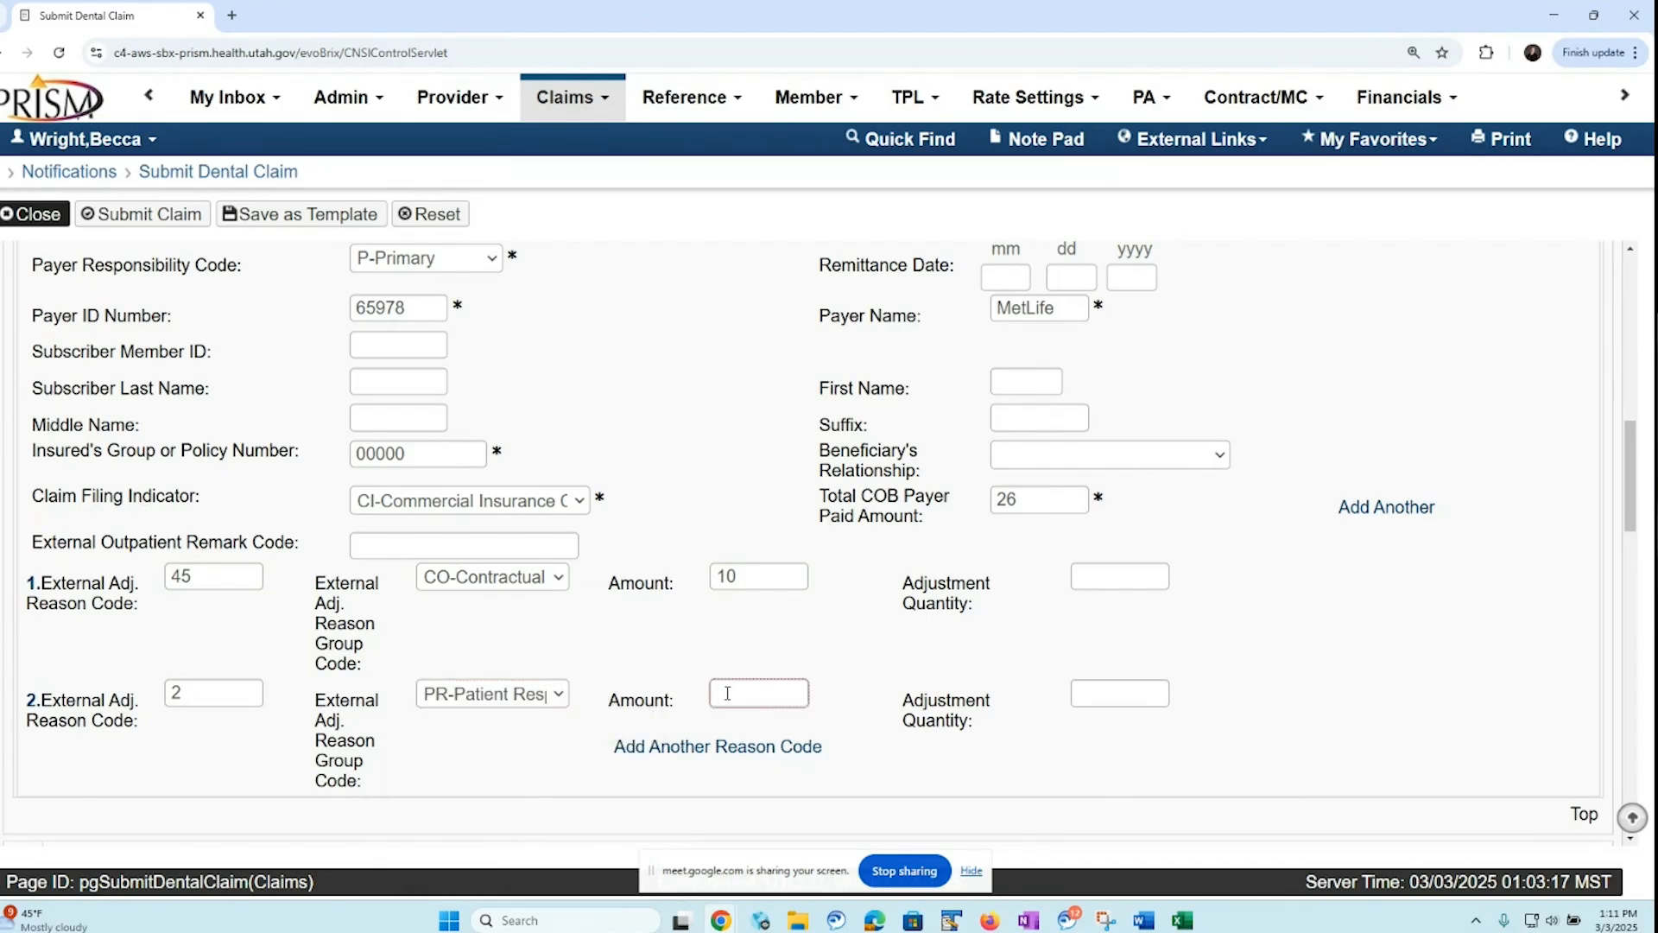
{"action": "type", "text": "45.22"}
Review the claim data fields and the available place of service options
{"action": "scroll", "coordinate": [1608, 610], "scroll_direction": "down", "scroll_amount": 5}
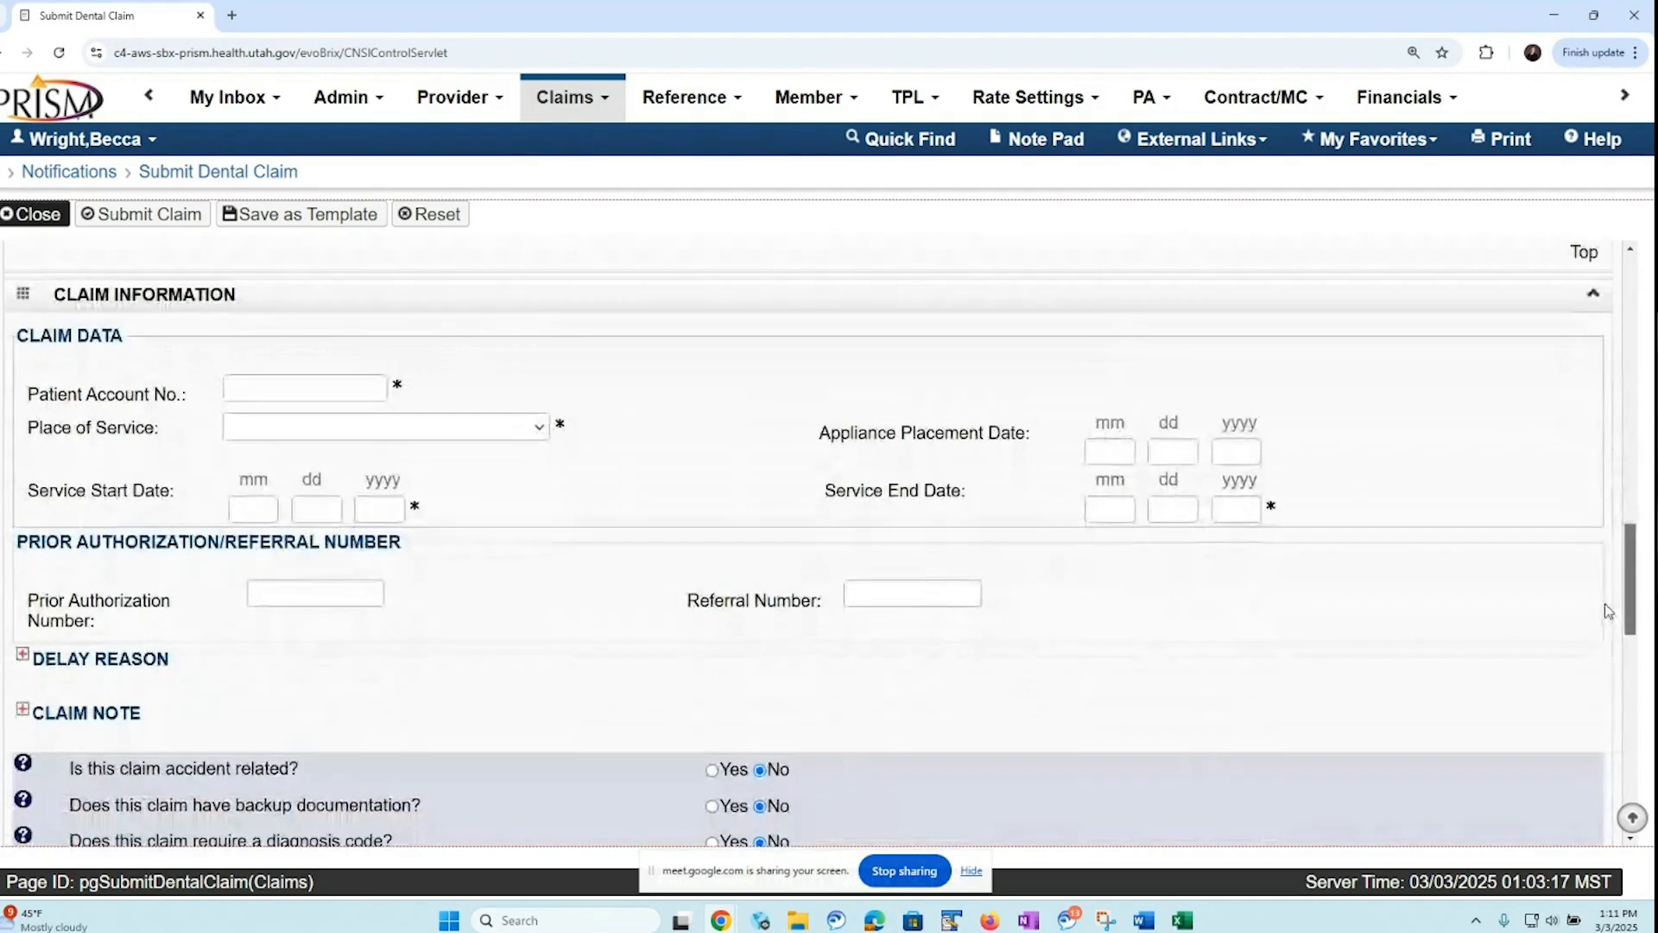
{"action": "scroll", "coordinate": [1605, 603], "scroll_direction": "down", "scroll_amount": 1}
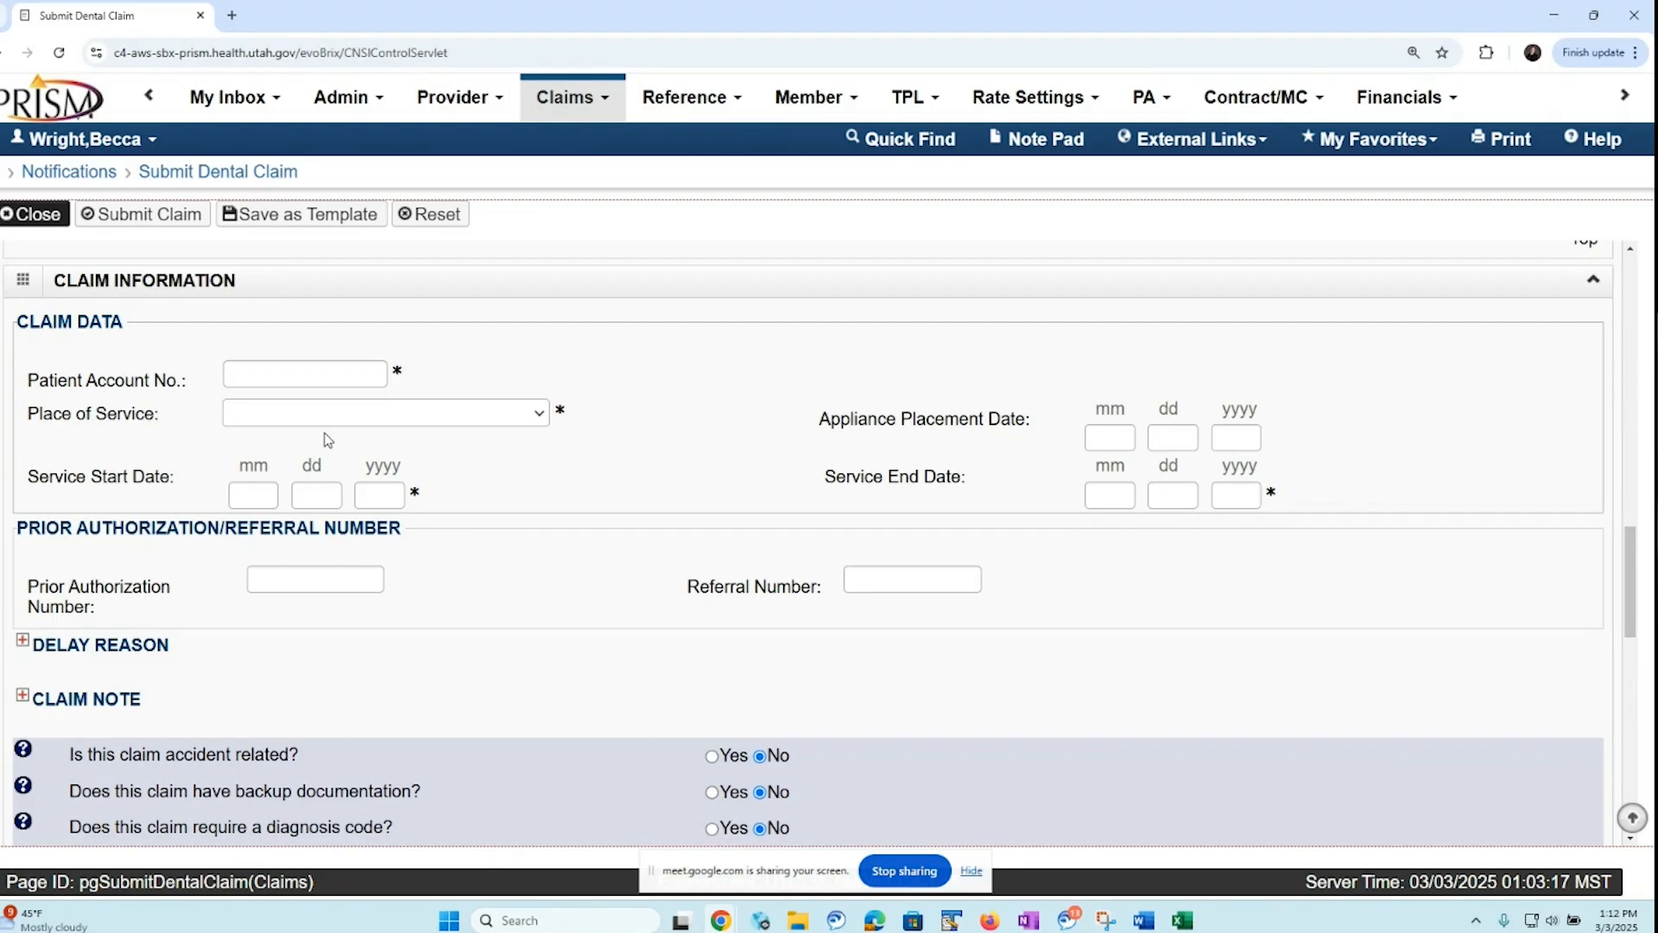
{"action": "left_click", "coordinate": [542, 418]}
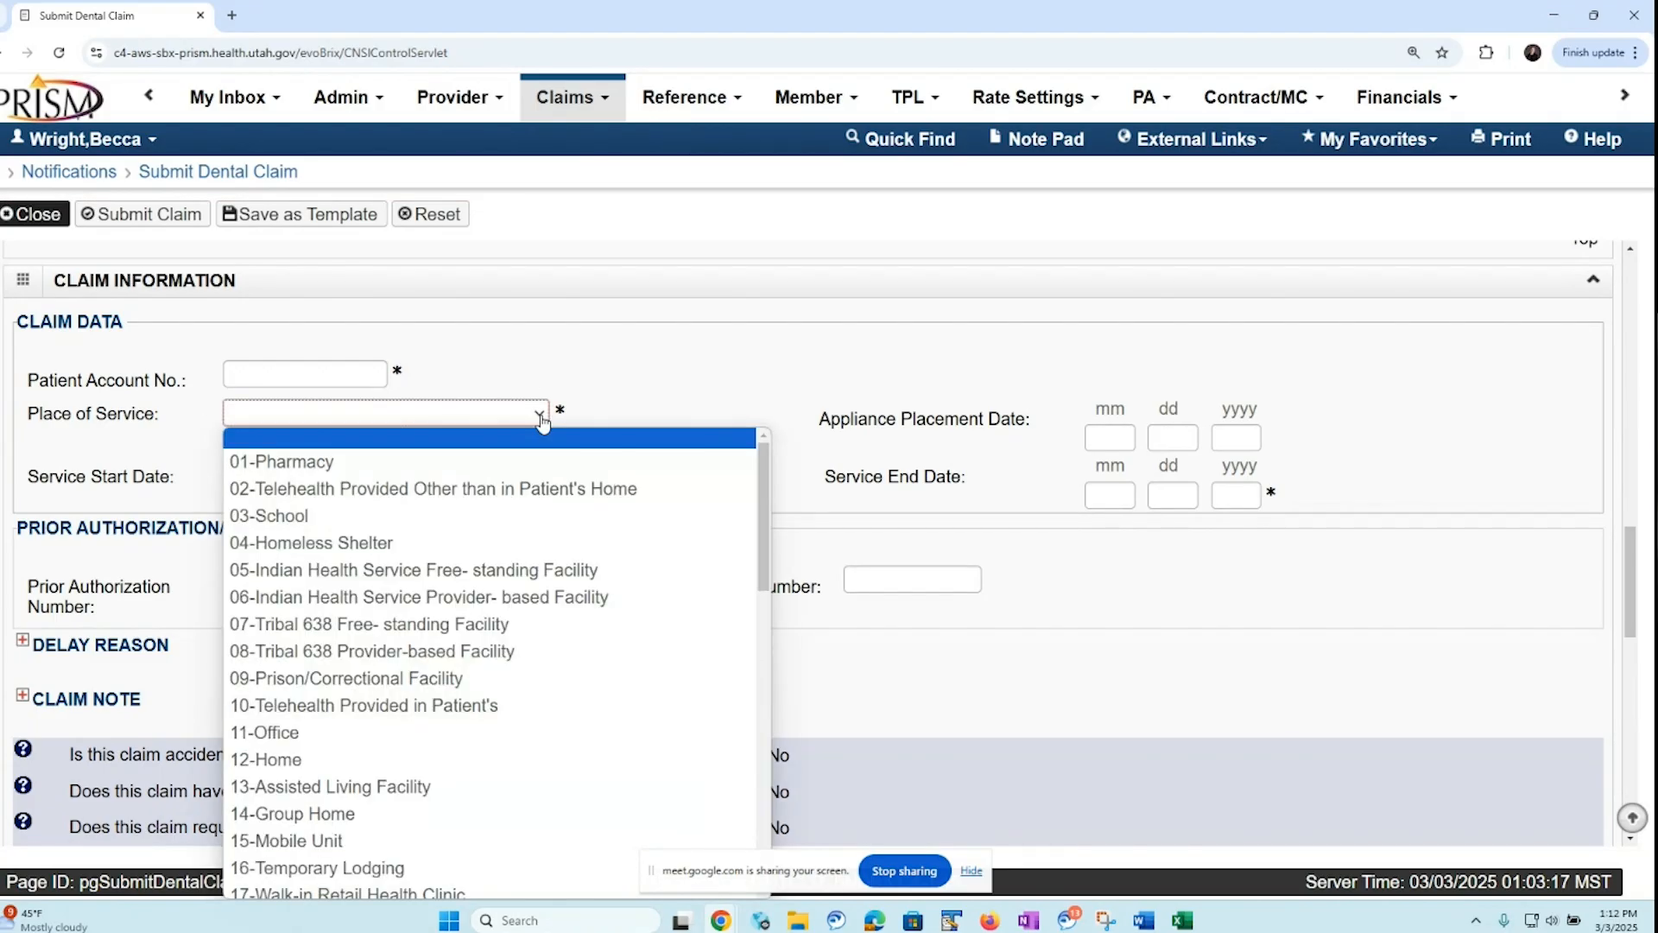
{"action": "left_click", "coordinate": [581, 422]}
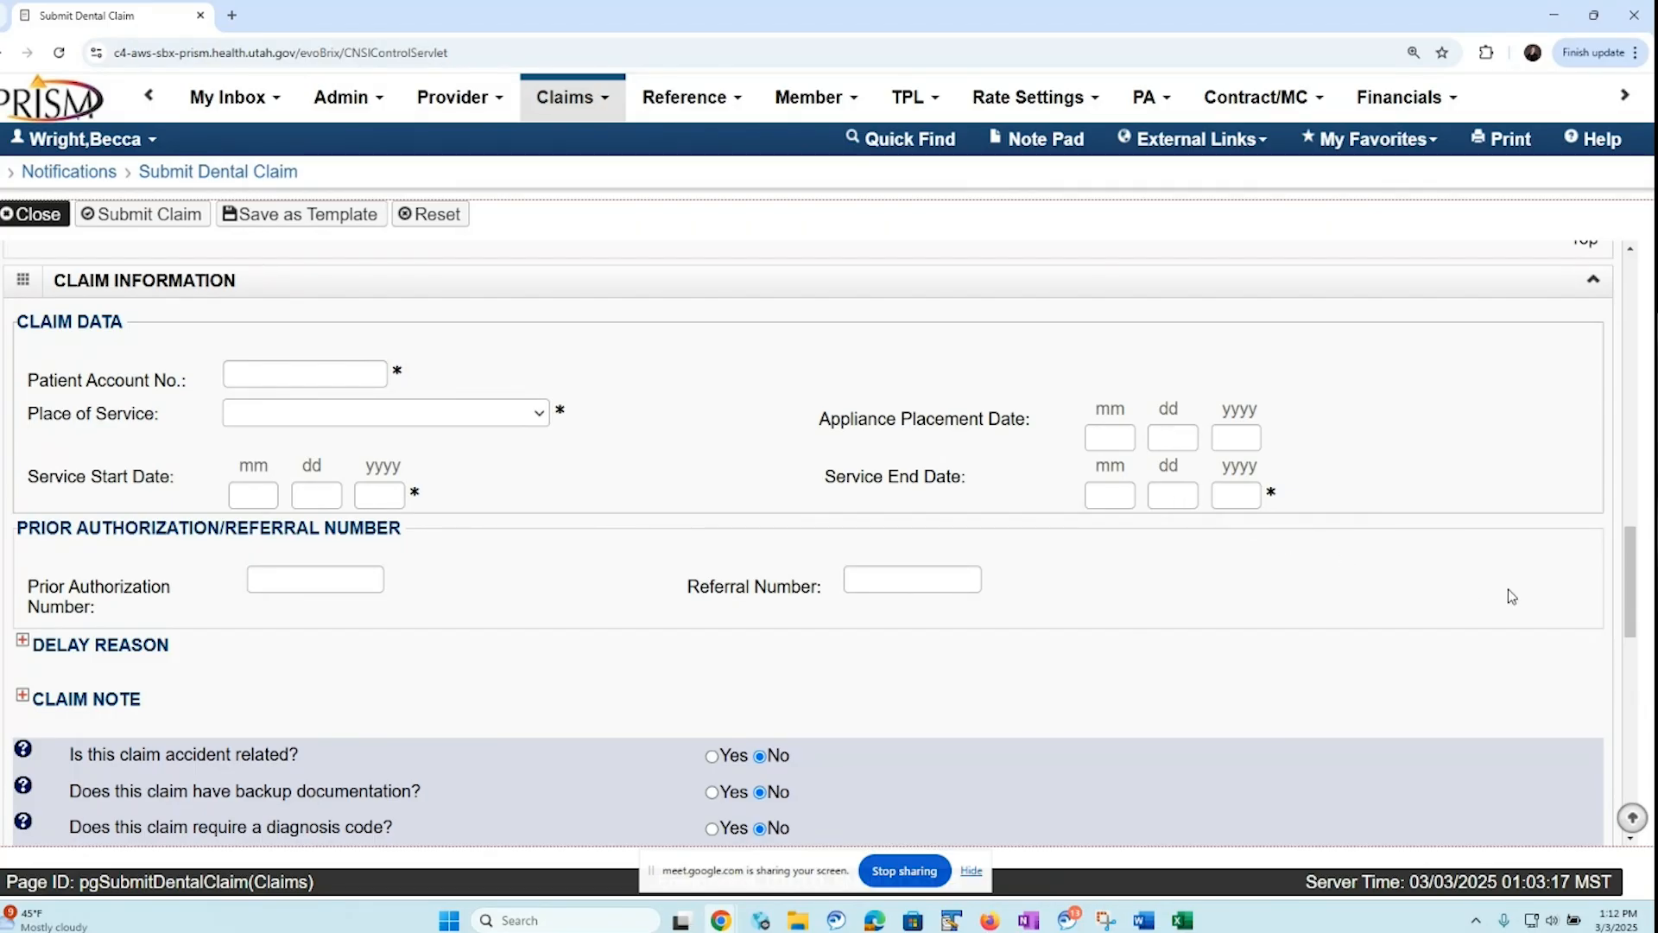
Expand the delay reason section to view its code field, and collapse it again
{"action": "left_click_drag", "start_coordinate": [1629, 577], "coordinate": [1610, 630]}
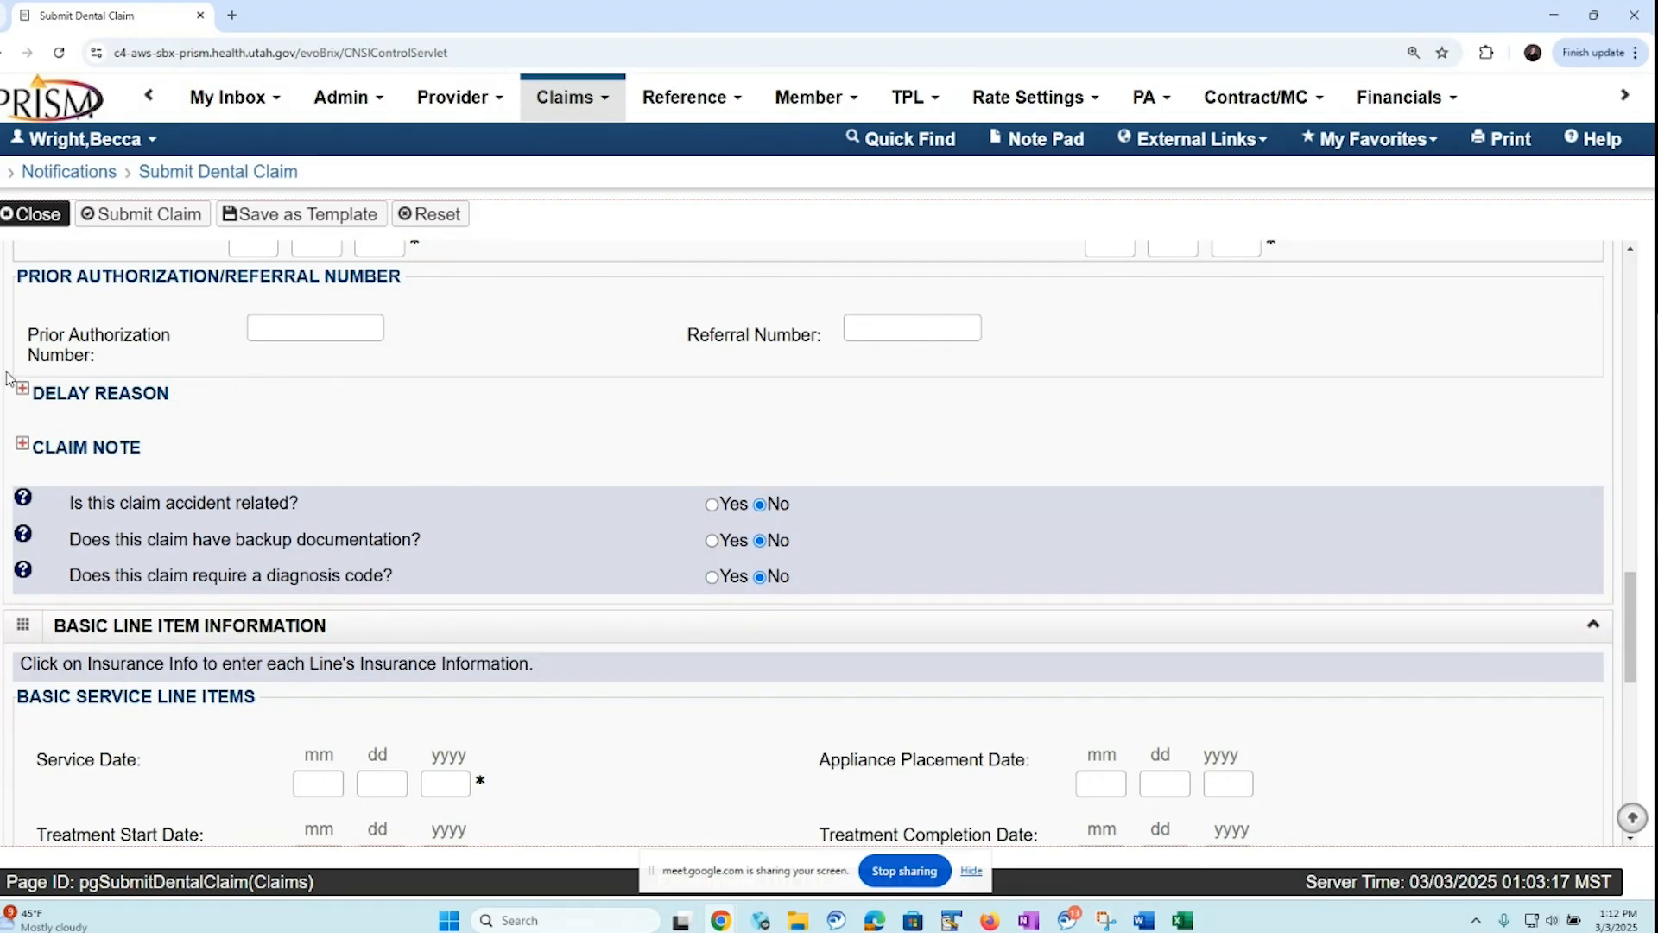
{"action": "left_click", "coordinate": [23, 391]}
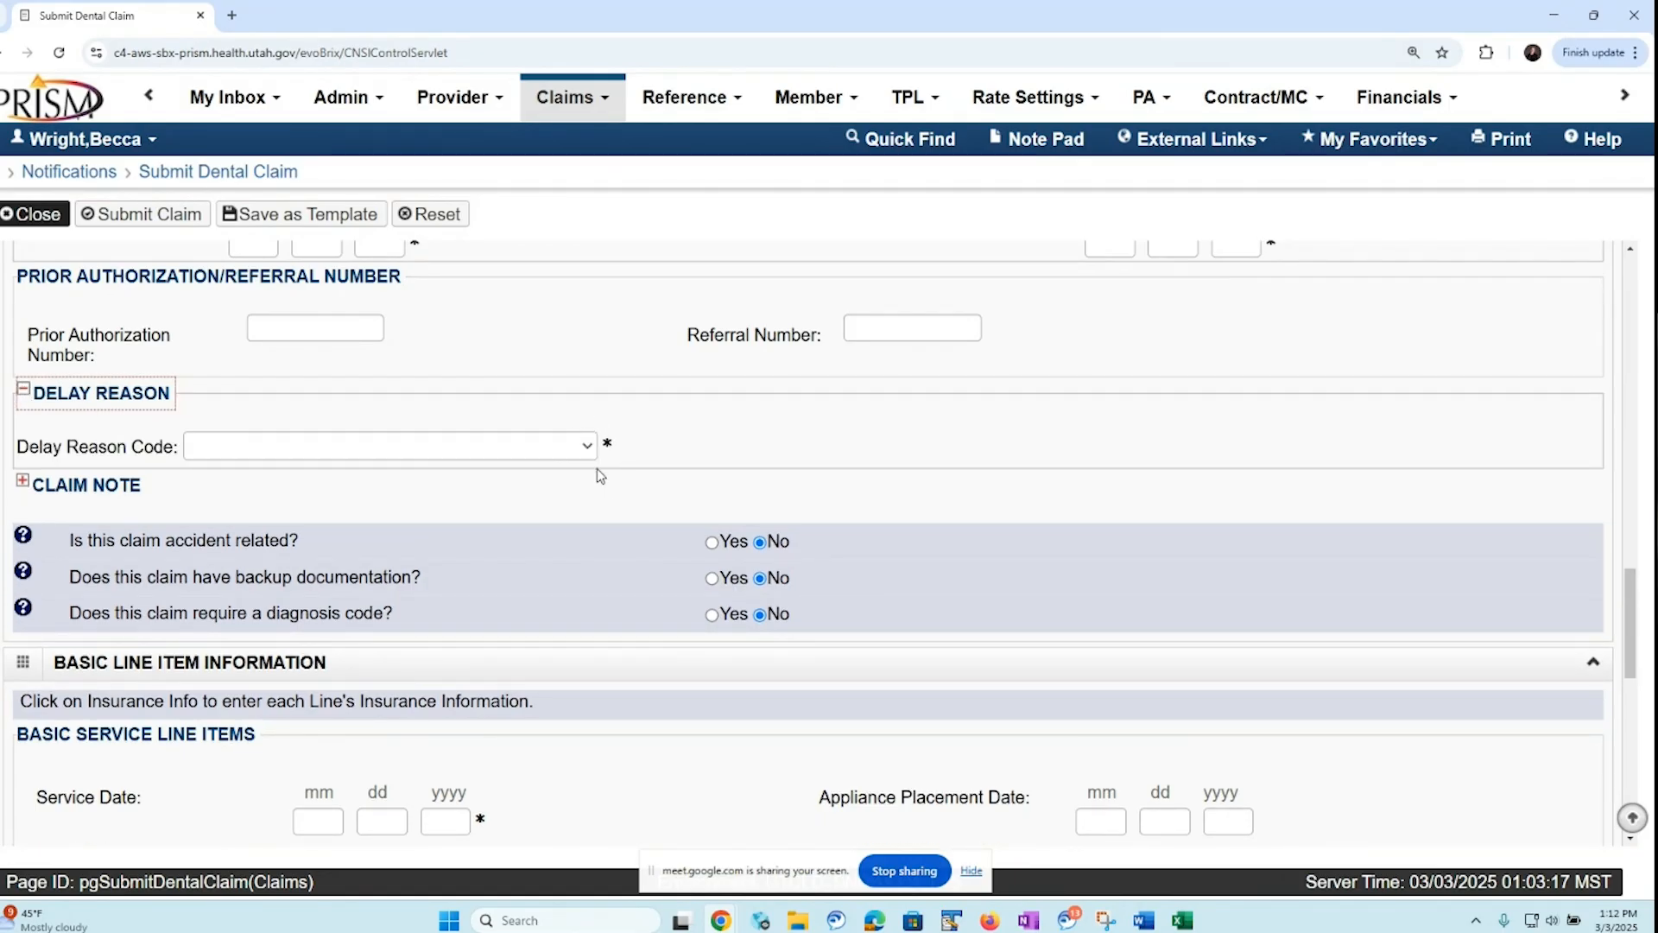
{"action": "left_click", "coordinate": [23, 391]}
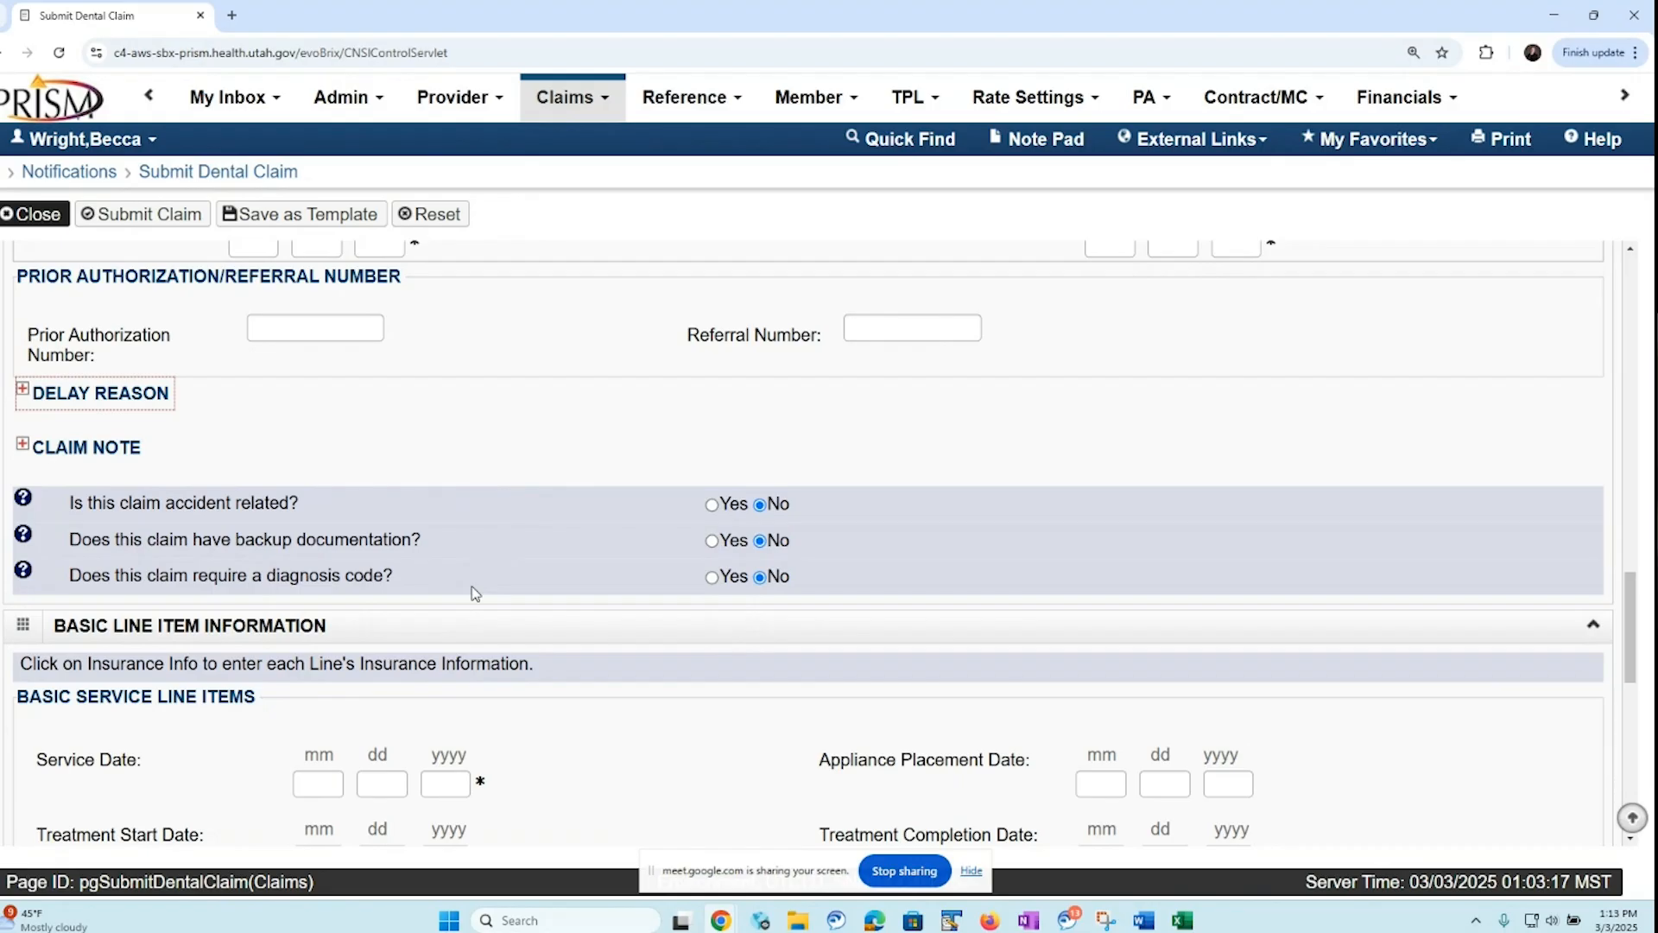
Answer Yes to the backup documentation question, set it back to No, and extend the session by 15 minutes
{"action": "left_click", "coordinate": [712, 544]}
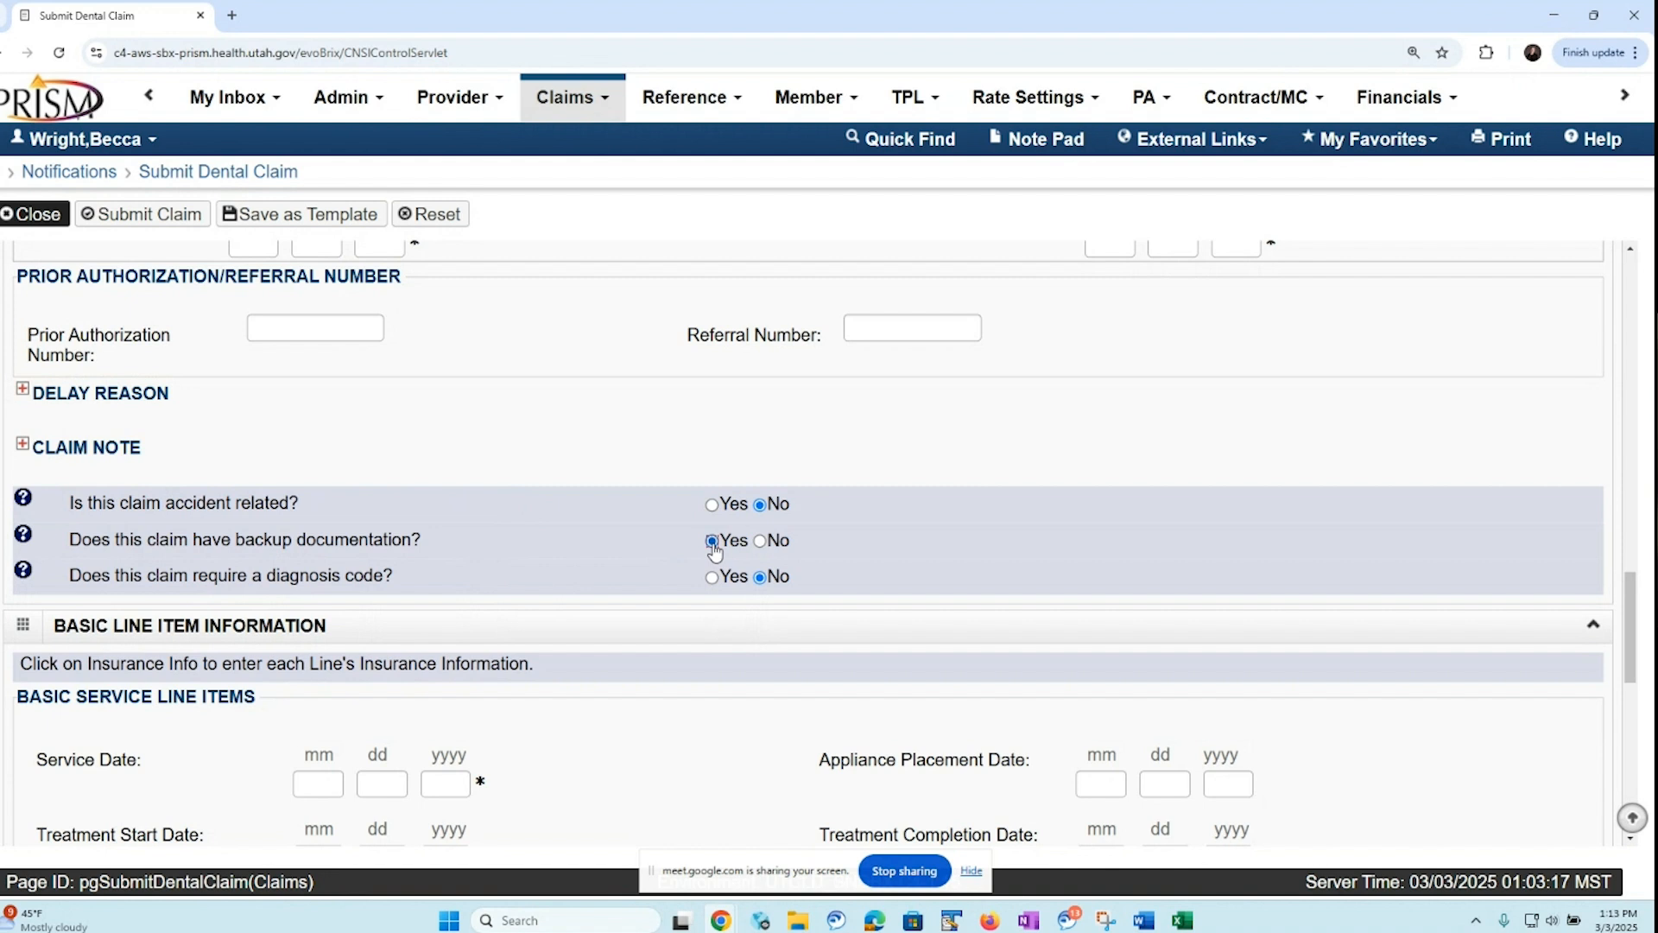
{"action": "left_click", "coordinate": [760, 542]}
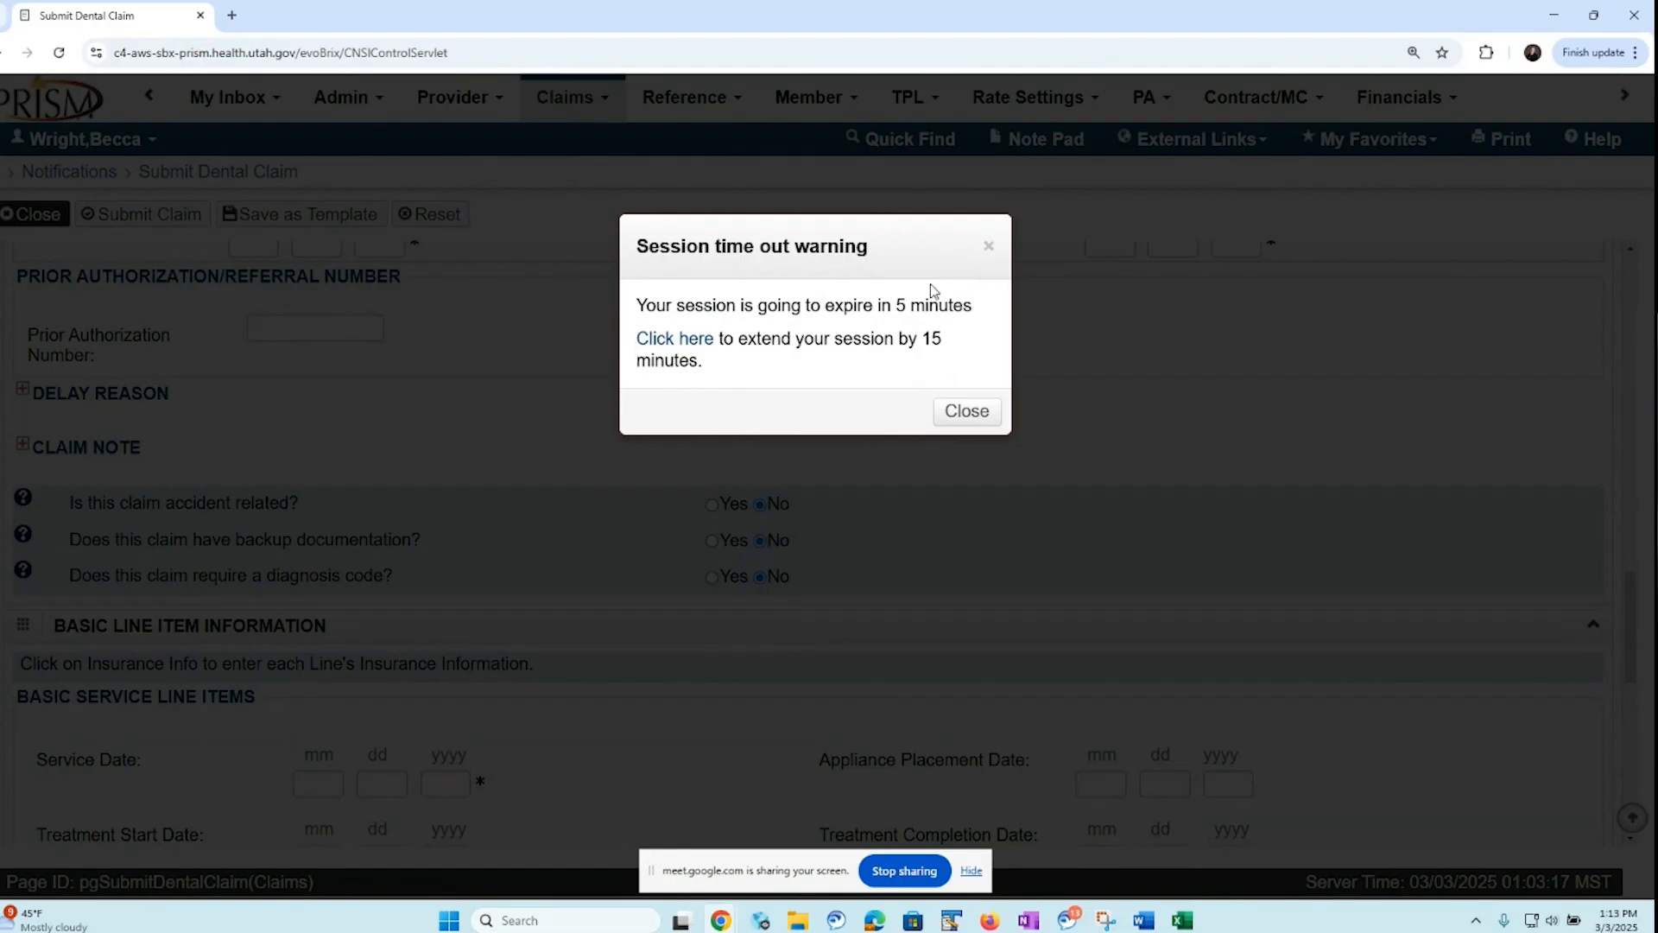
{"action": "left_click", "coordinate": [693, 347]}
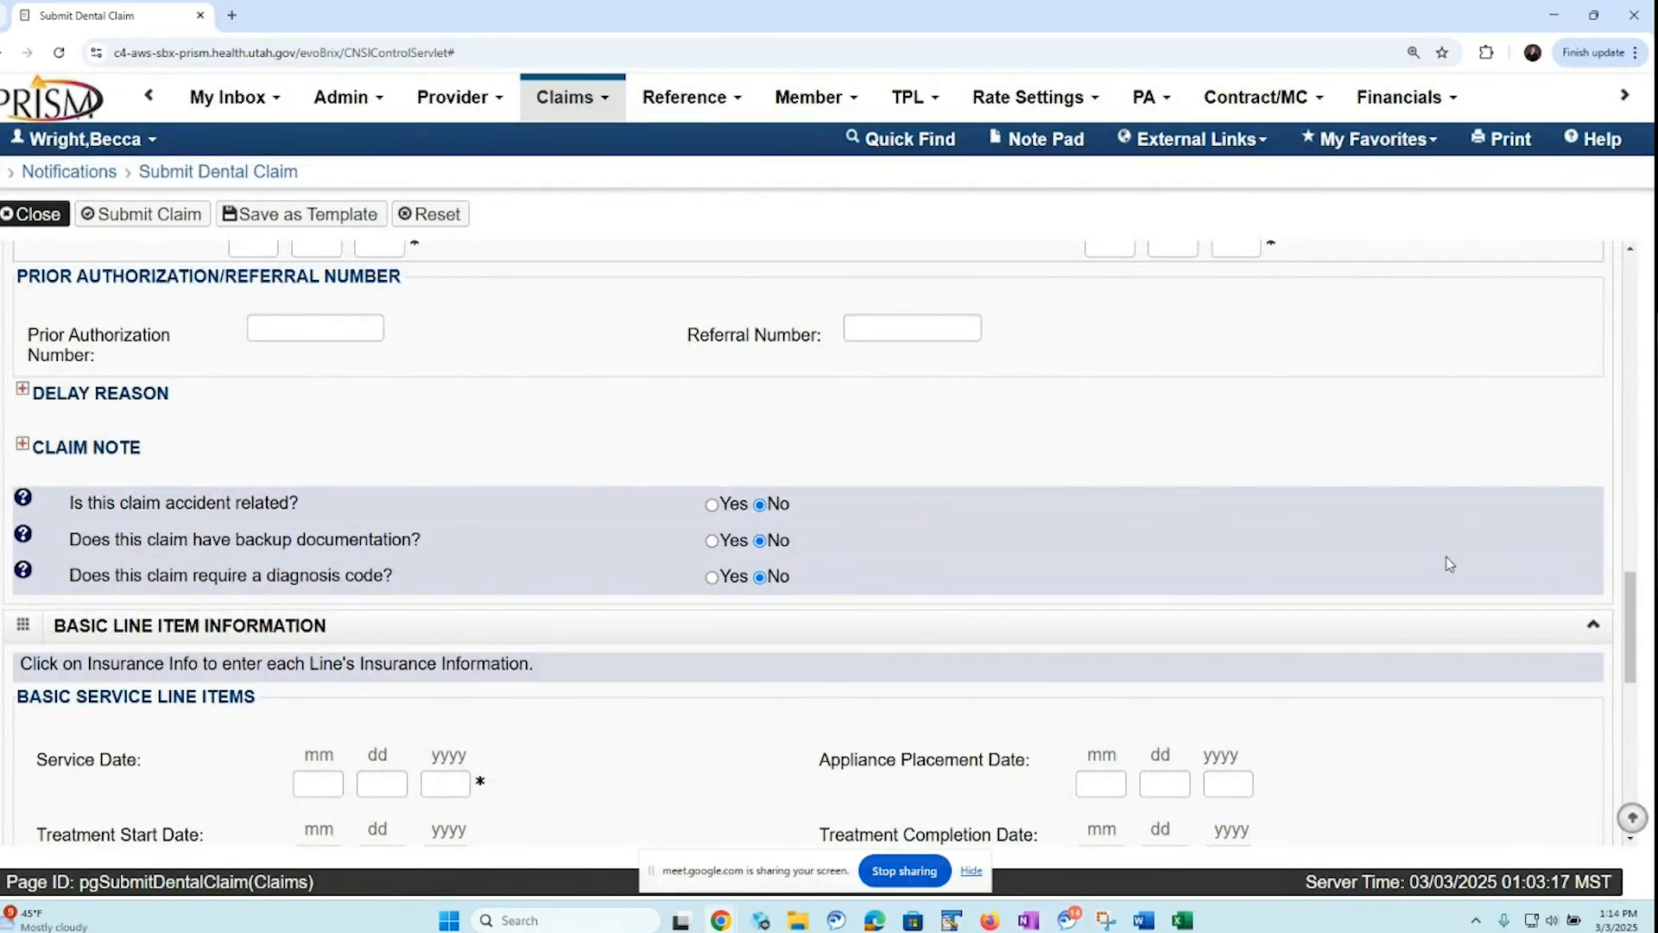
Set the service date of the first basic service line item to 01/01/2025
{"action": "left_click_drag", "start_coordinate": [1632, 605], "coordinate": [1623, 665]}
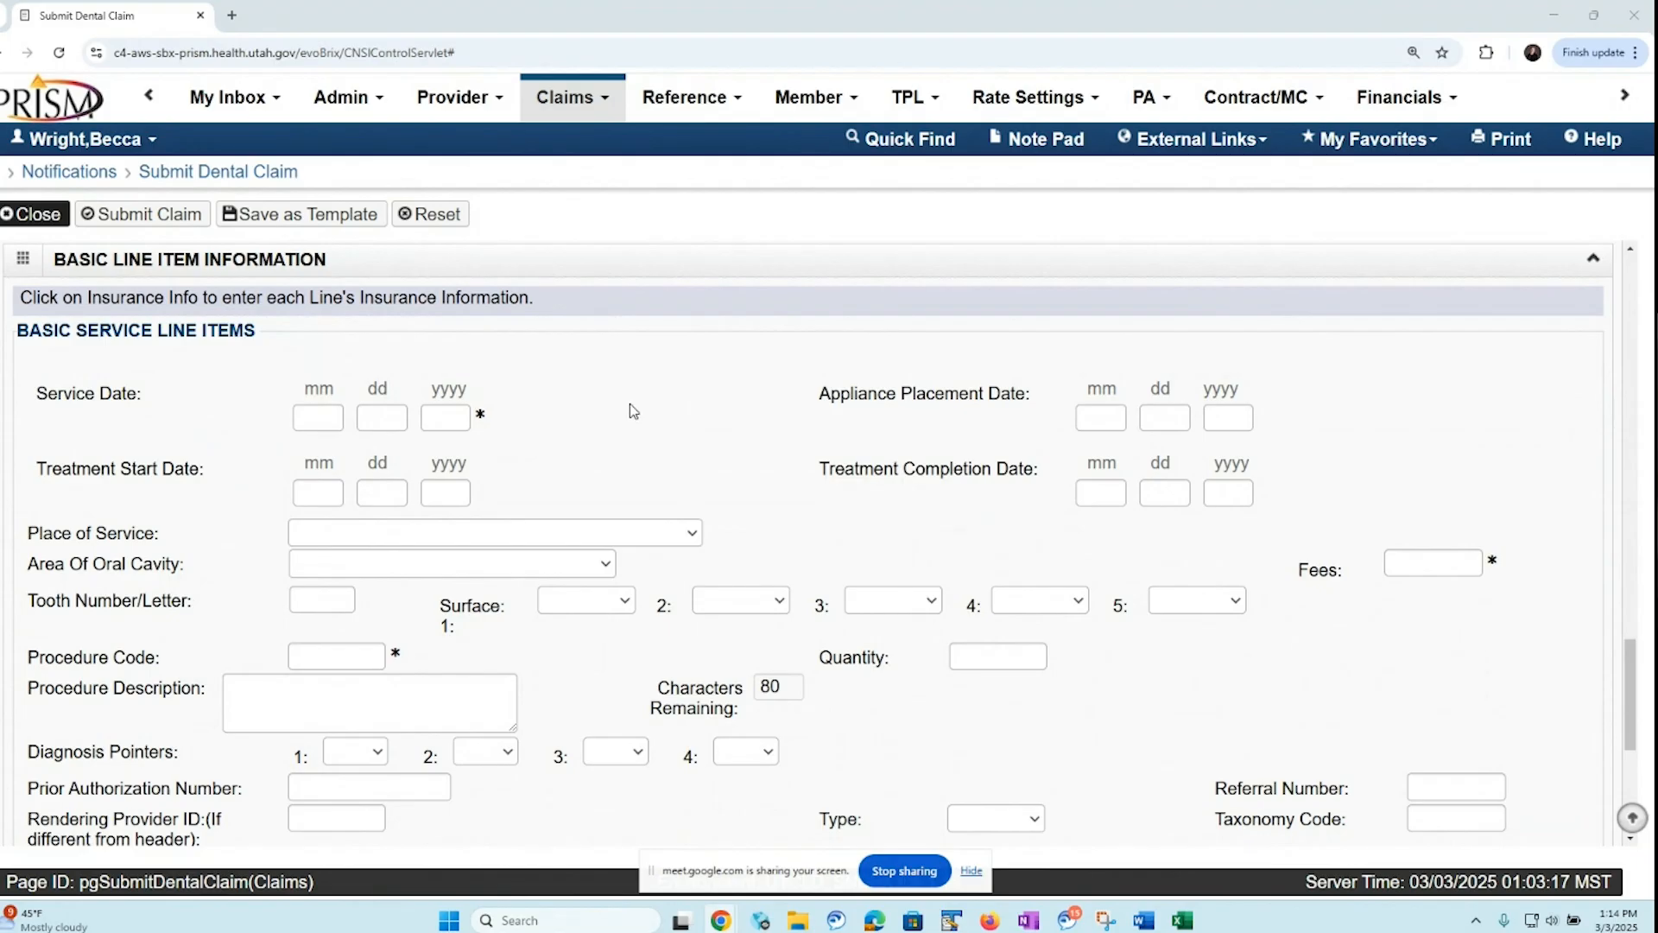
{"action": "left_click", "coordinate": [307, 416]}
{"action": "type", "text": "01"}
{"action": "type", "text": "01"}
{"action": "type", "text": "2025"}
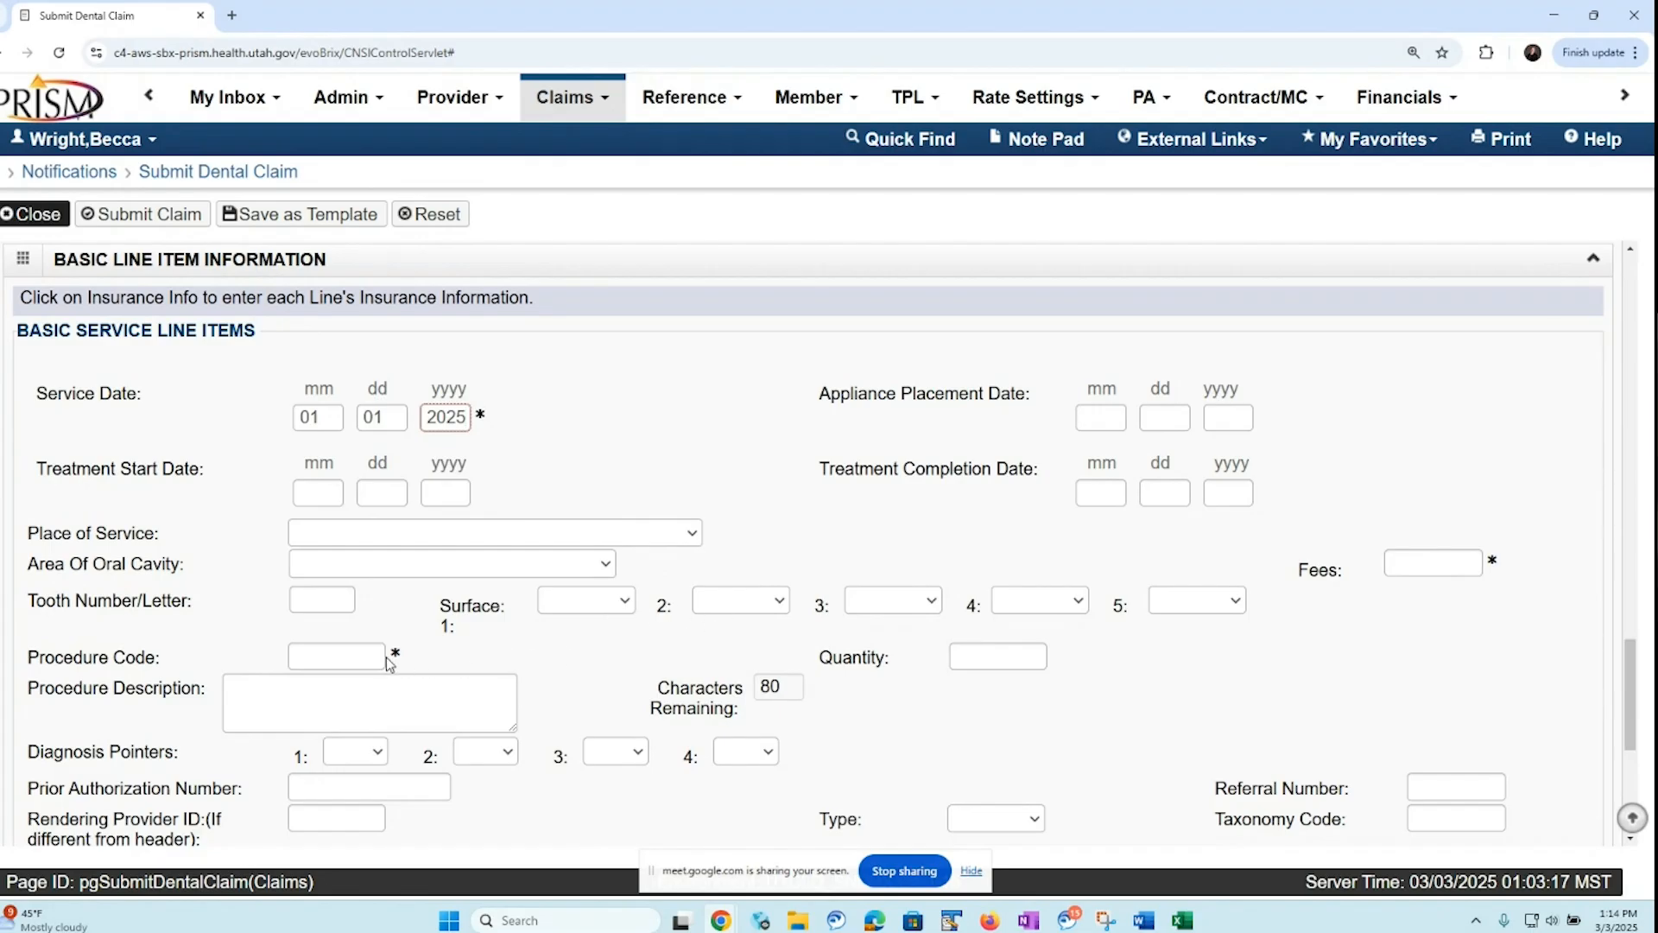
Enter procedure code D0140 with fees of 64 and add the entry as a service line item
{"action": "left_click", "coordinate": [351, 655]}
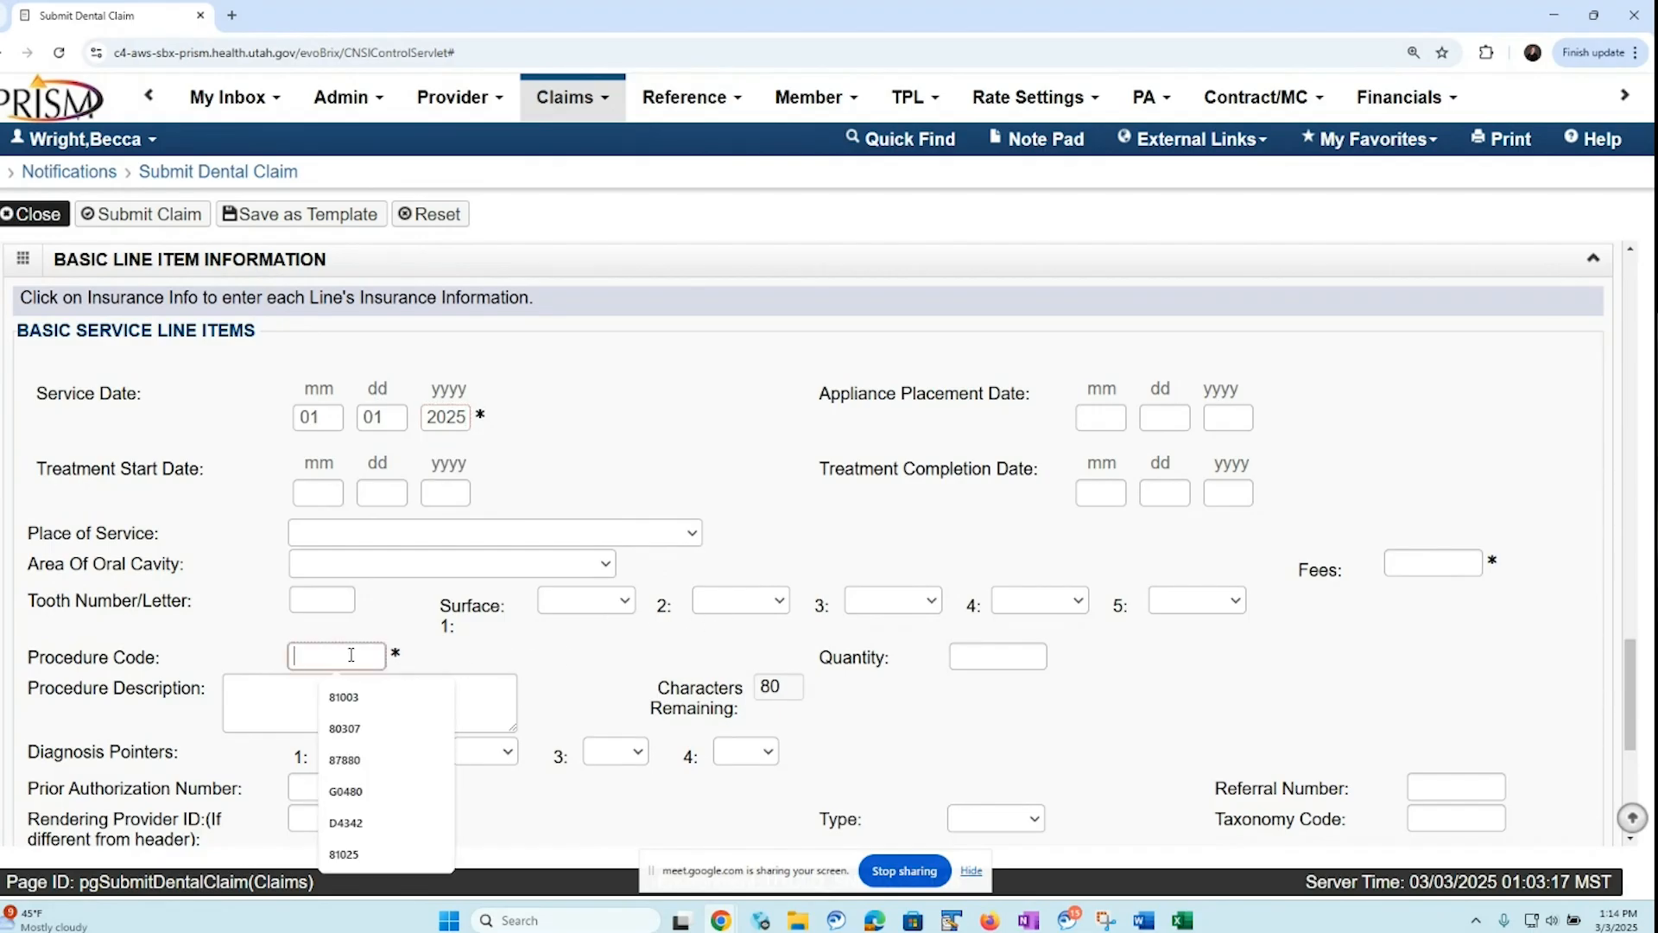
{"action": "type", "text": "D"}
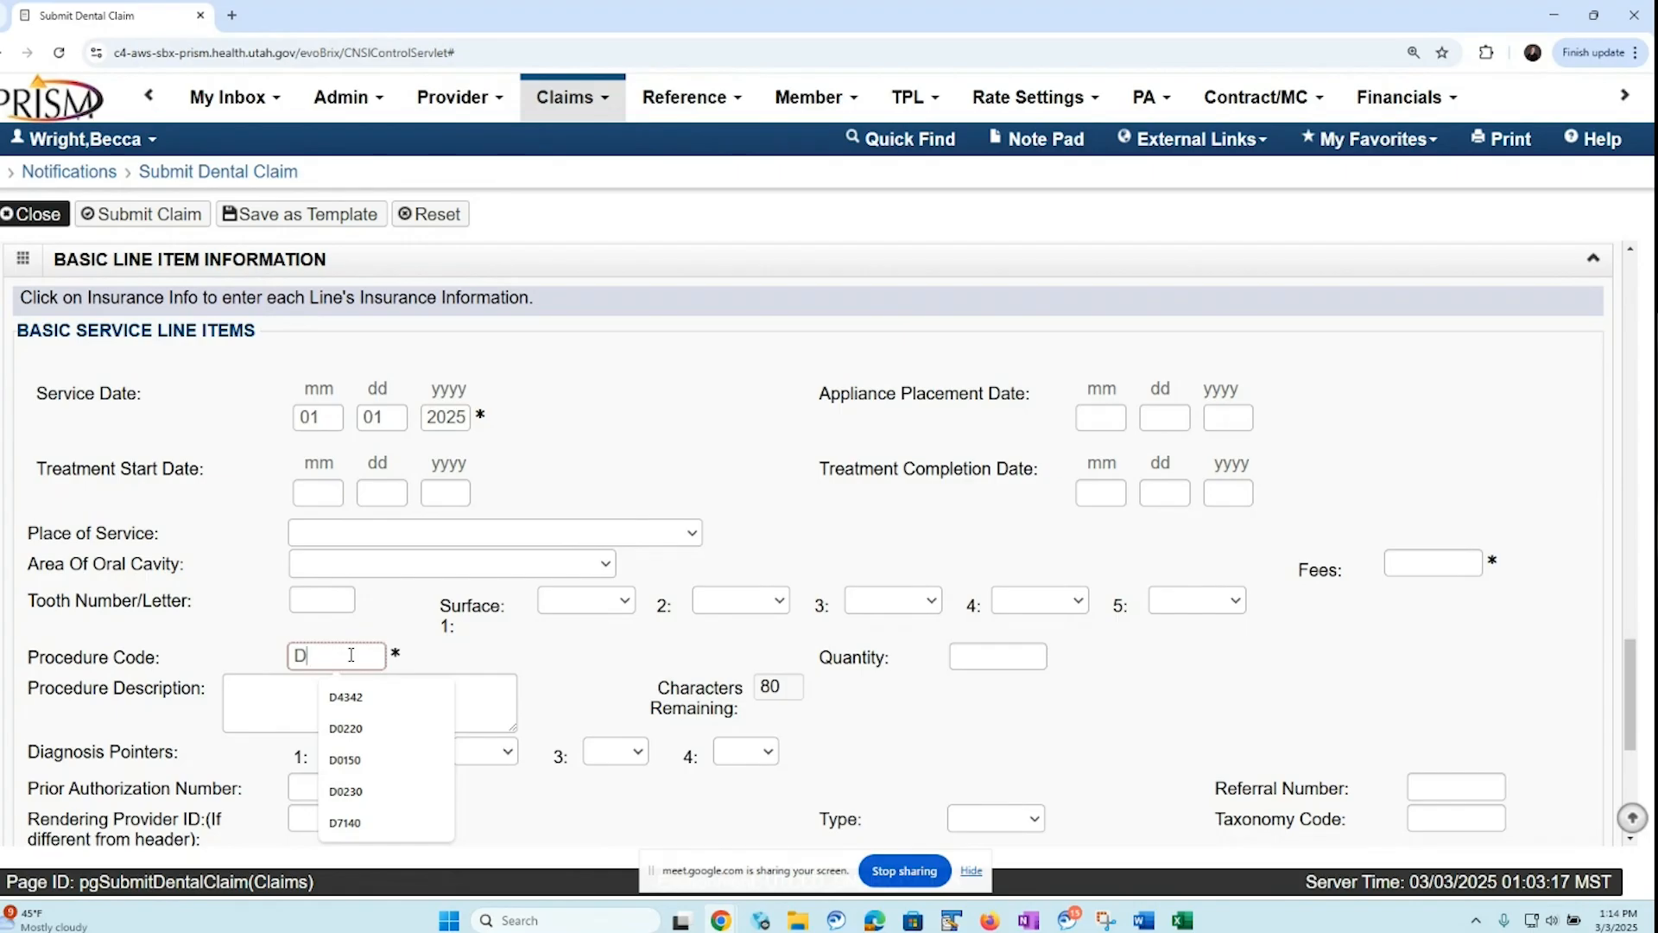
{"action": "type", "text": "0140"}
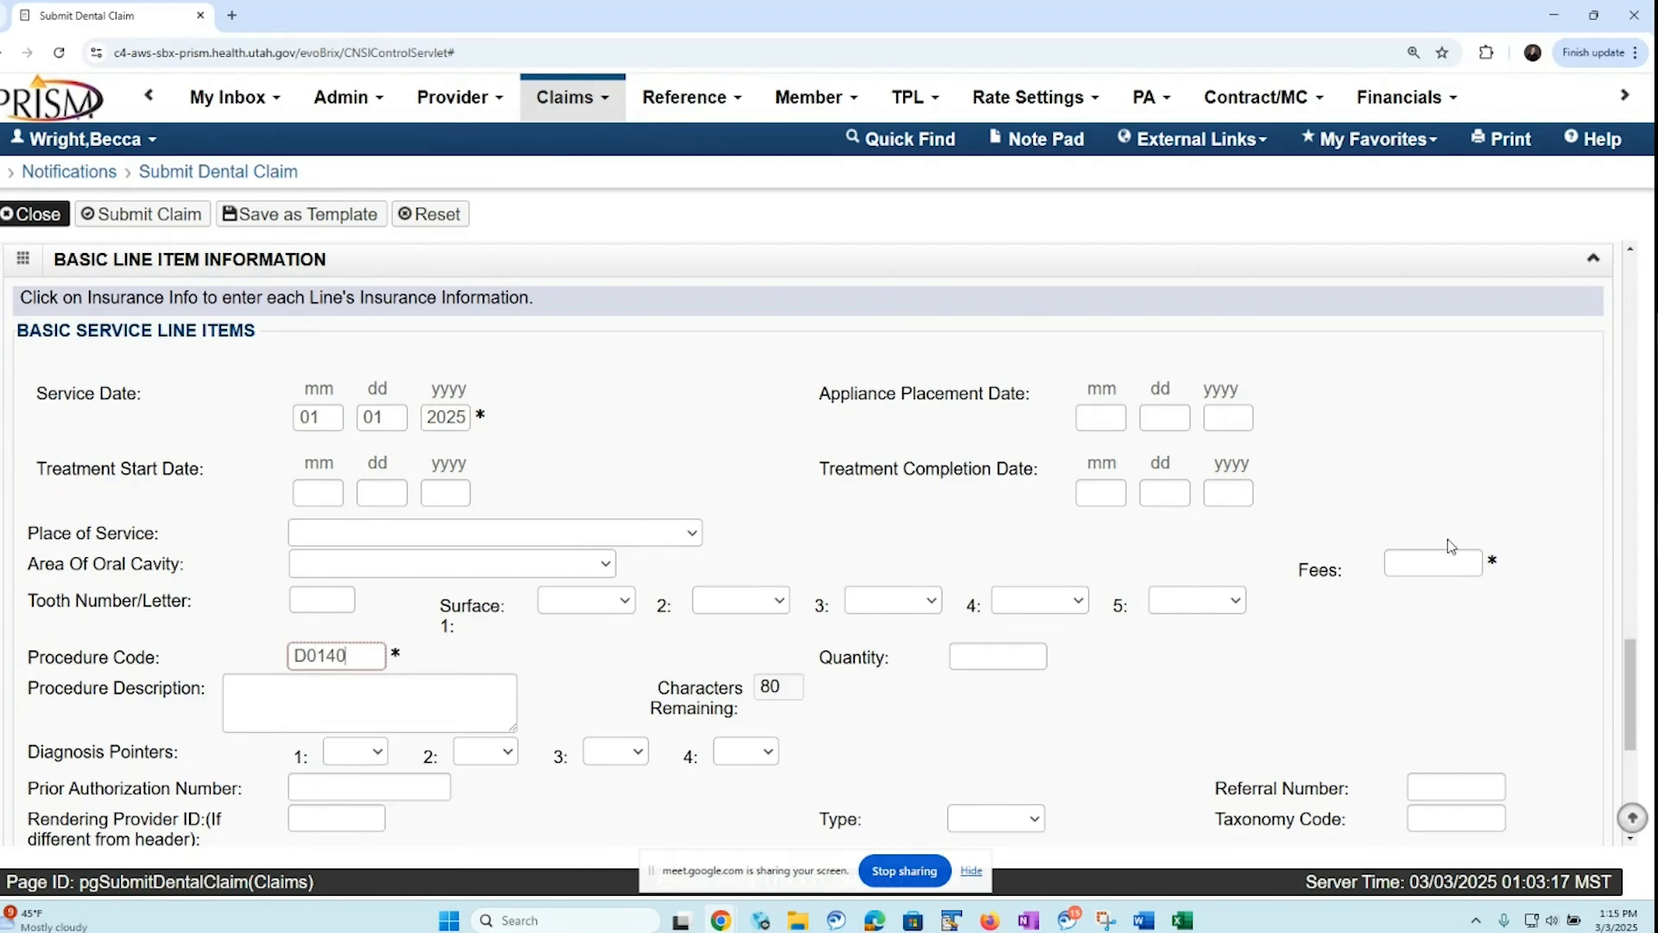
{"action": "left_click", "coordinate": [1421, 564]}
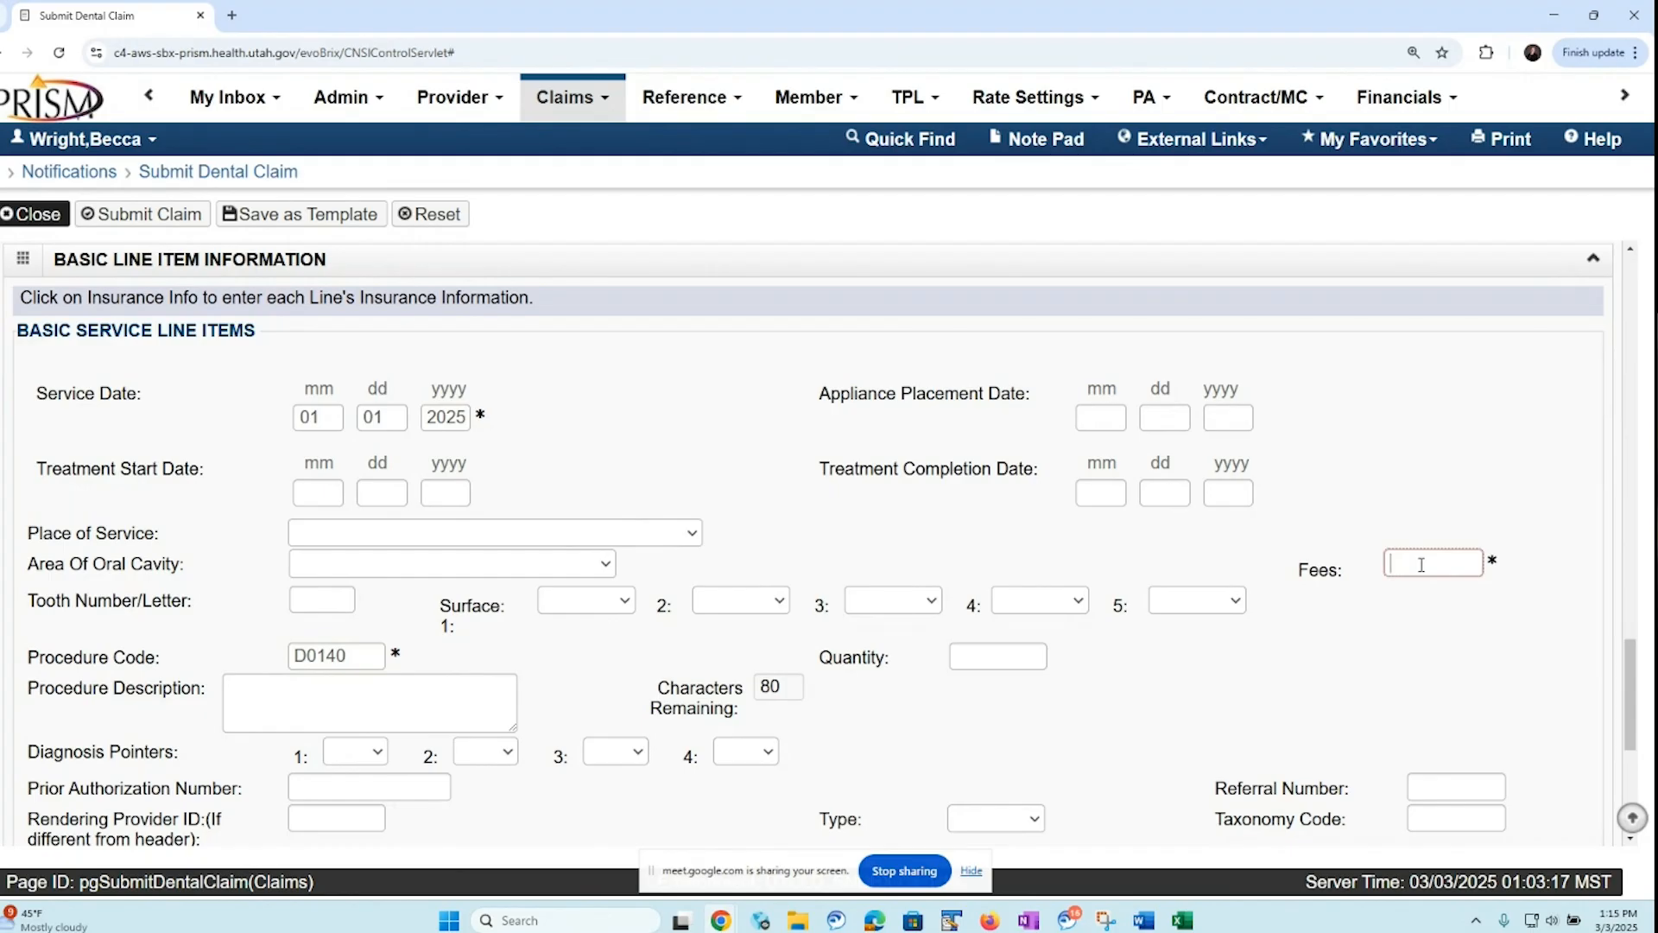
{"action": "type", "text": "64"}
{"action": "left_click_drag", "start_coordinate": [1630, 654], "coordinate": [1630, 694]}
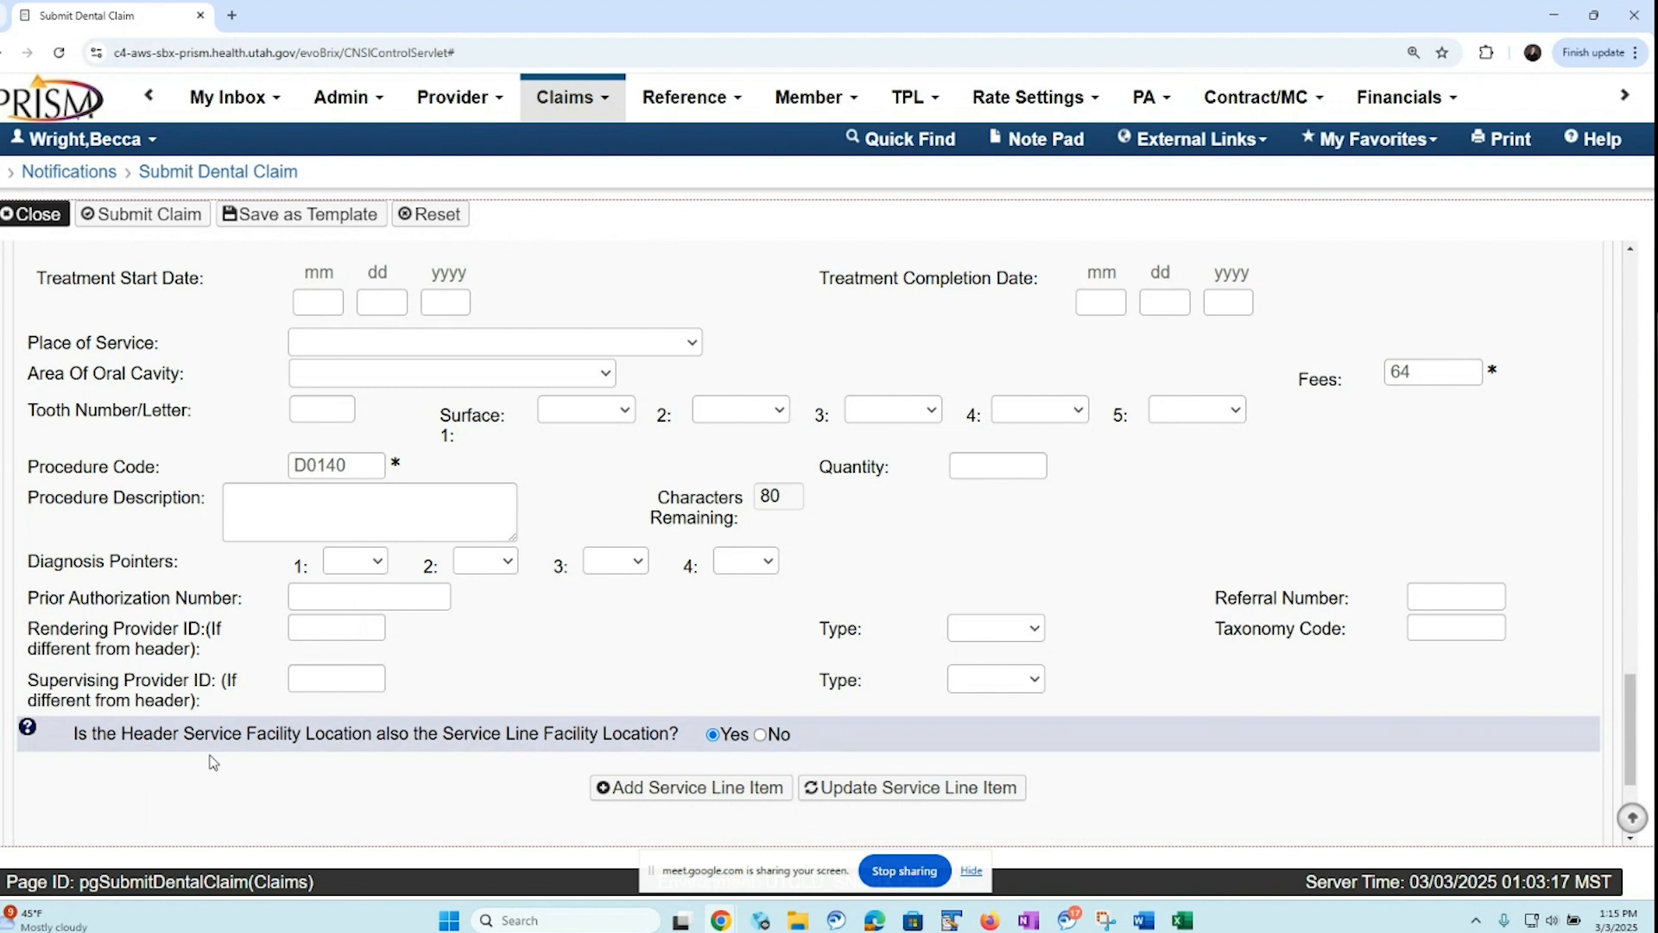
{"action": "left_click", "coordinate": [710, 788]}
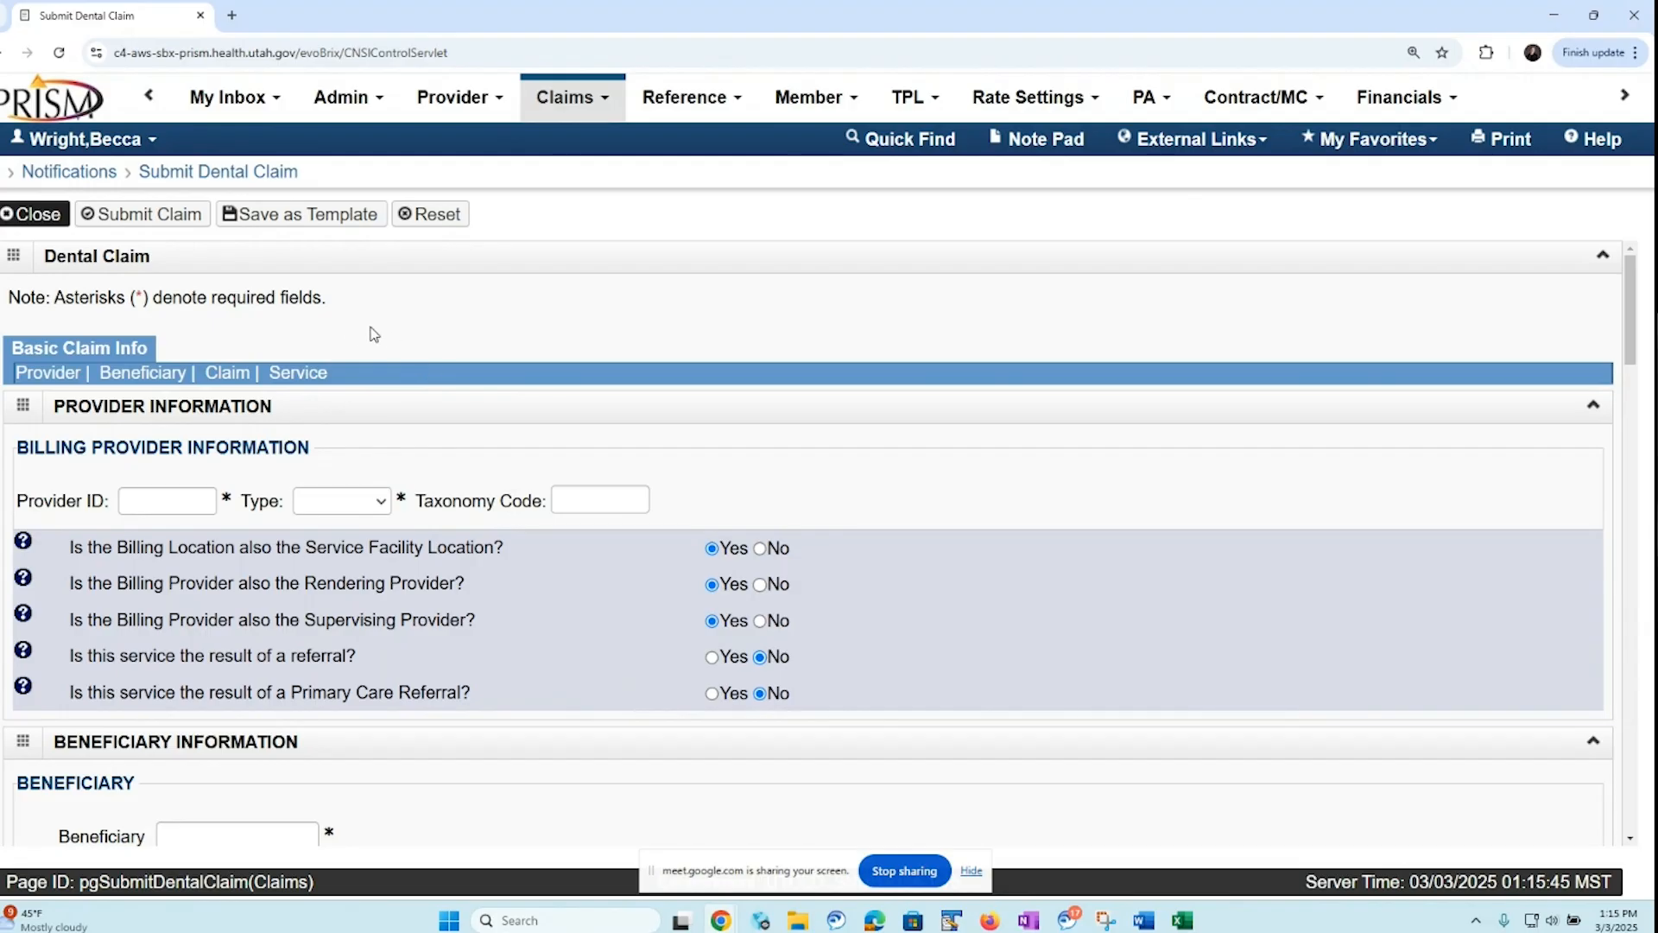
Start the second service line with service date 01/01/2025 and tooth number 29
{"action": "left_click", "coordinate": [314, 384]}
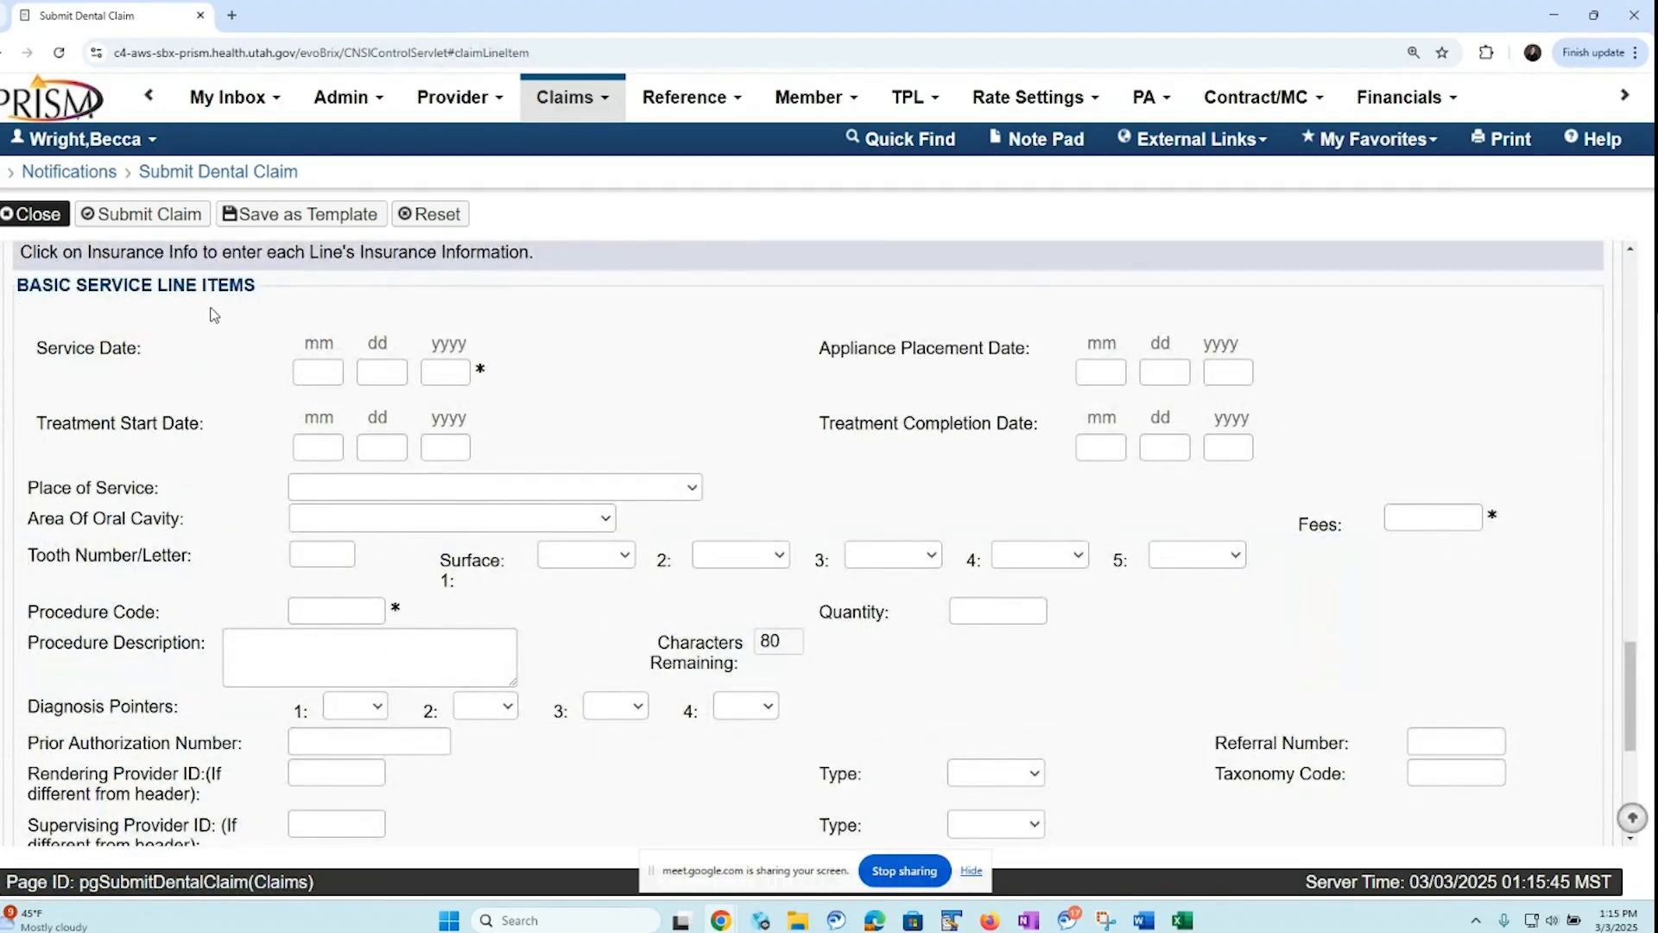
{"action": "left_click", "coordinate": [309, 374]}
{"action": "type", "text": "01"}
{"action": "key", "text": "Tab"}
{"action": "type", "text": "01"}
{"action": "key", "text": "Tab"}
{"action": "type", "text": "2025"}
{"action": "left_click", "coordinate": [331, 559]}
{"action": "type", "text": "29"}
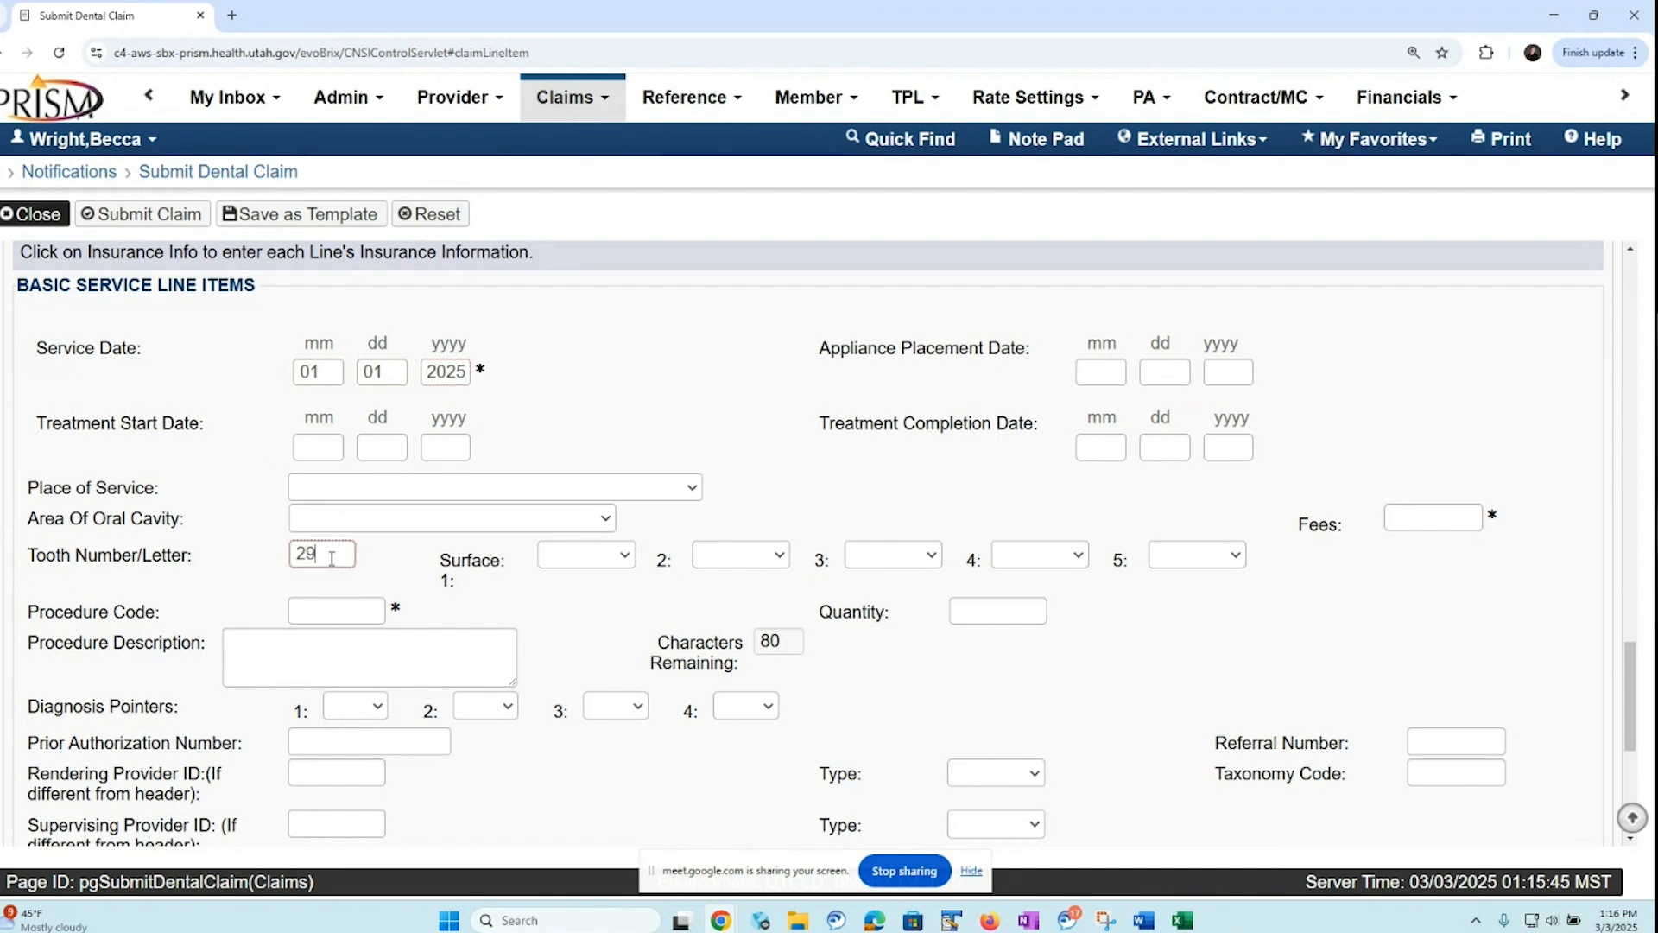
Enter procedure code D0220 with fees of 17.22 for tooth 29 and add the service line item
{"action": "left_click", "coordinate": [310, 612]}
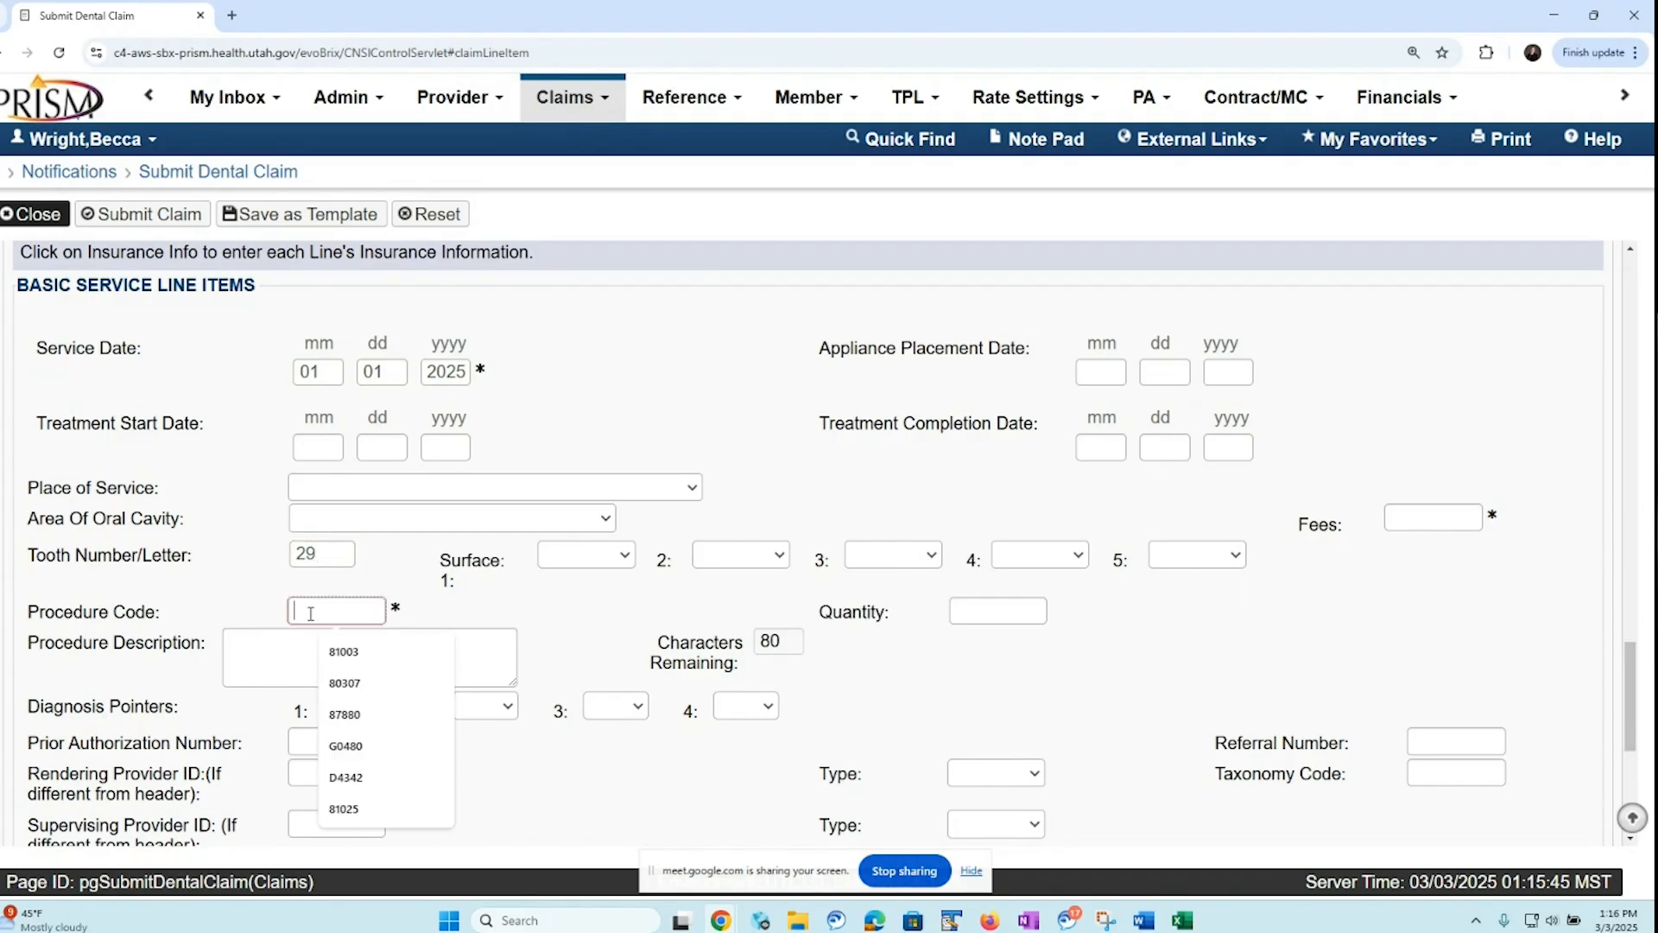
{"action": "type", "text": "D"}
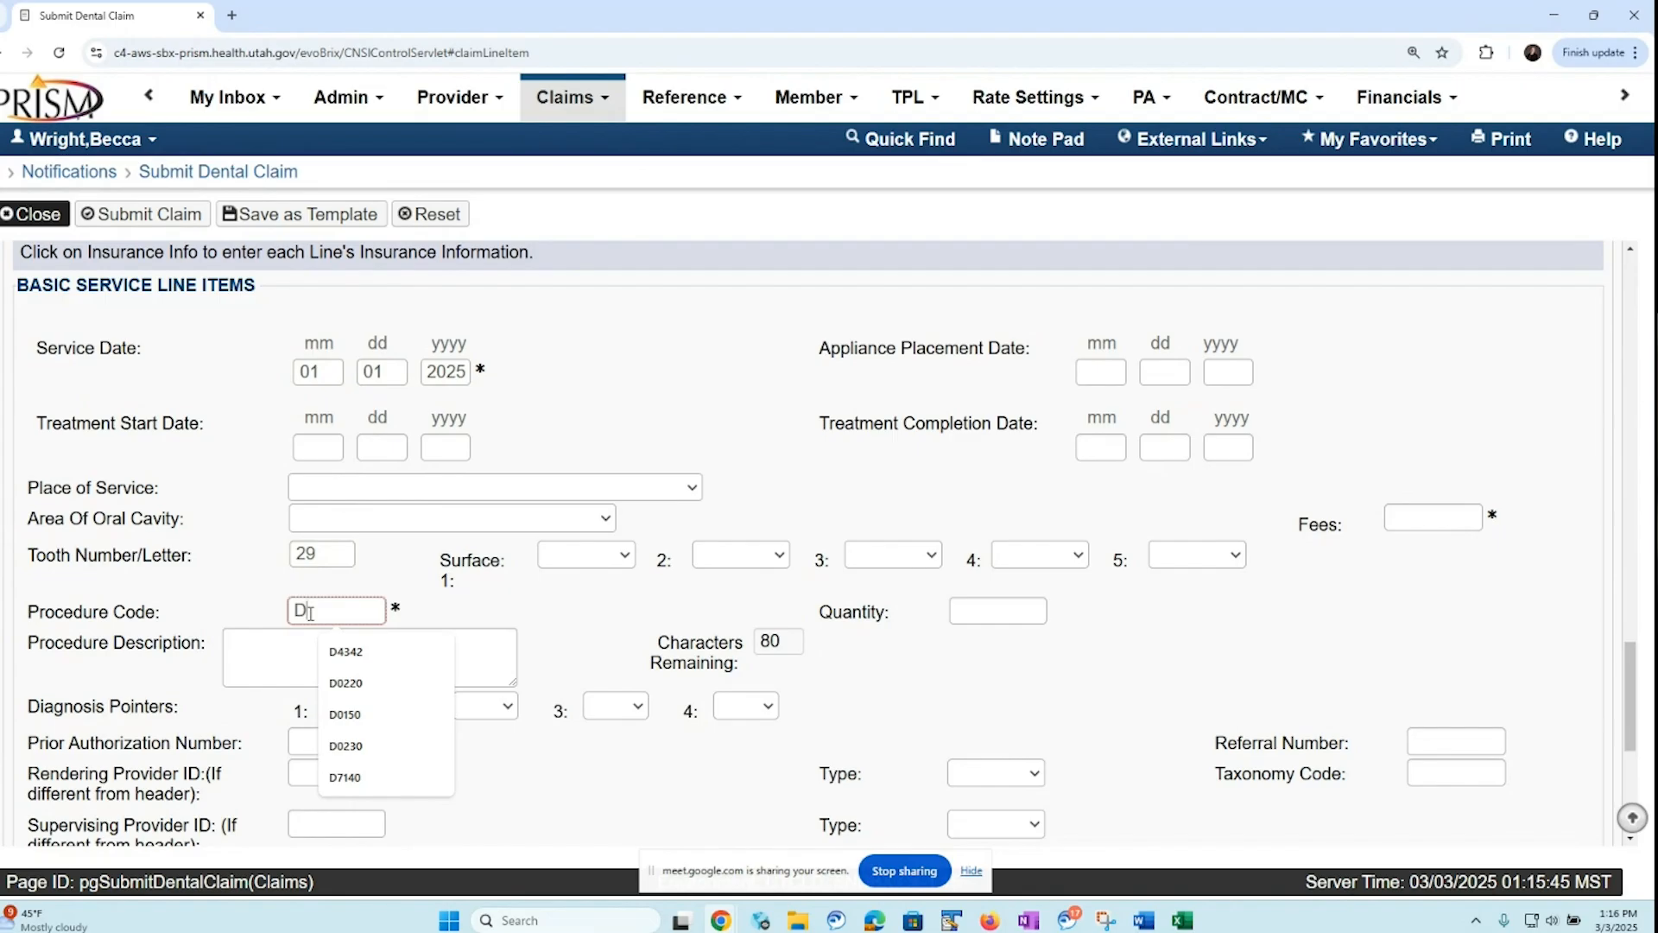
{"action": "type", "text": "0220"}
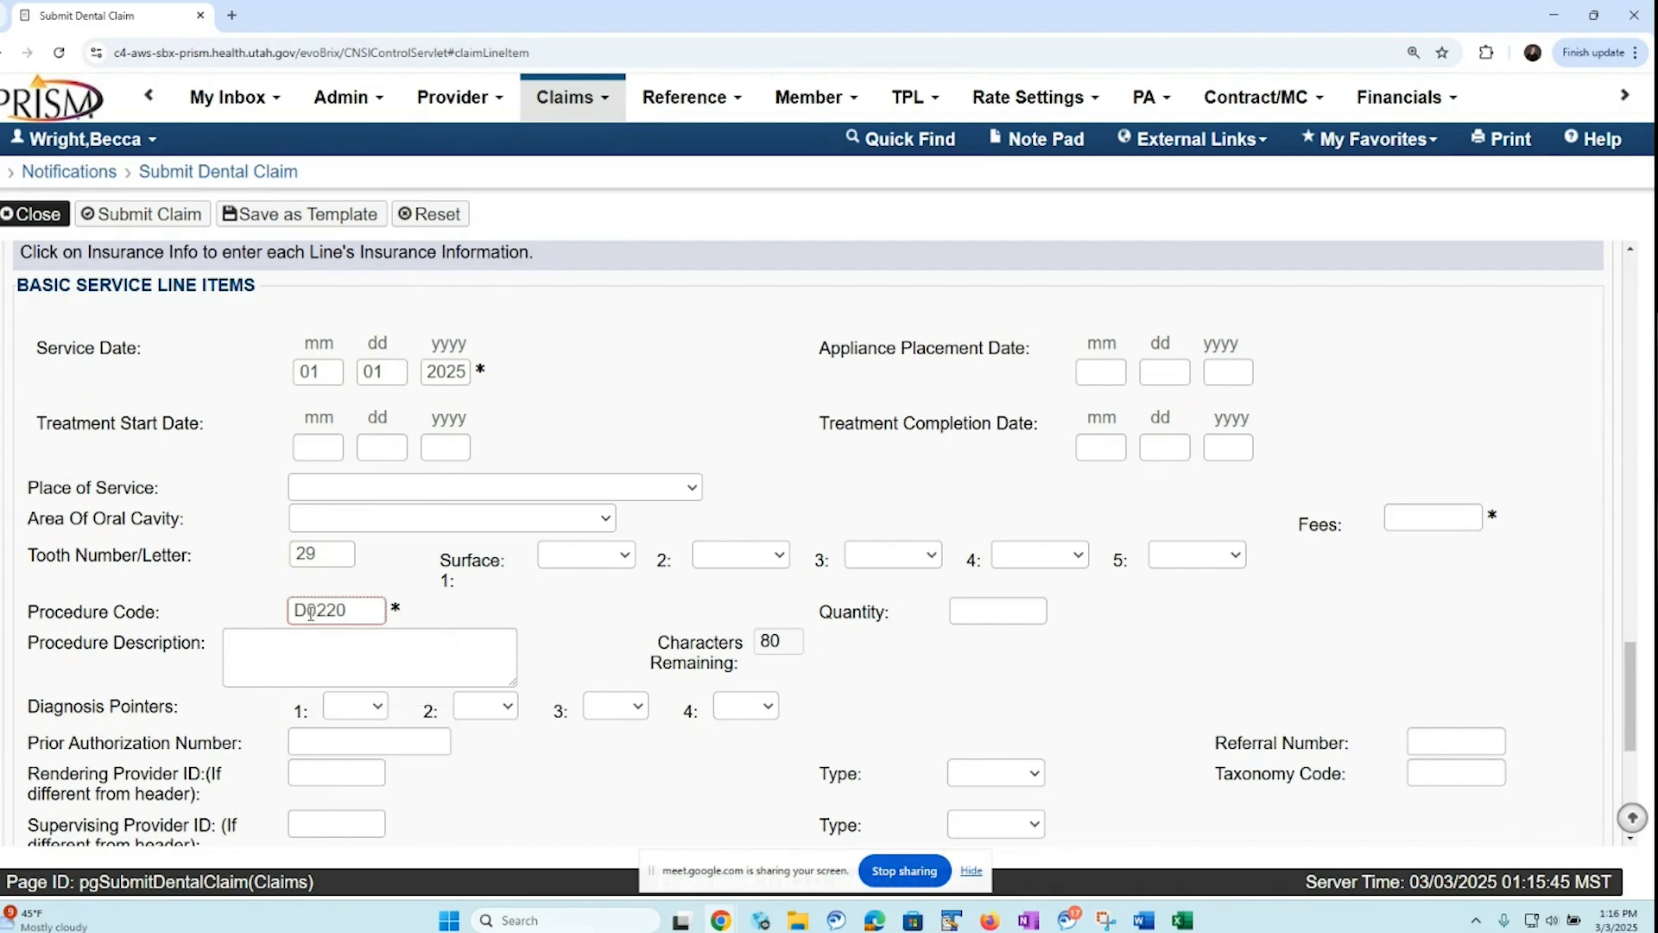
{"action": "left_click", "coordinate": [1399, 513]}
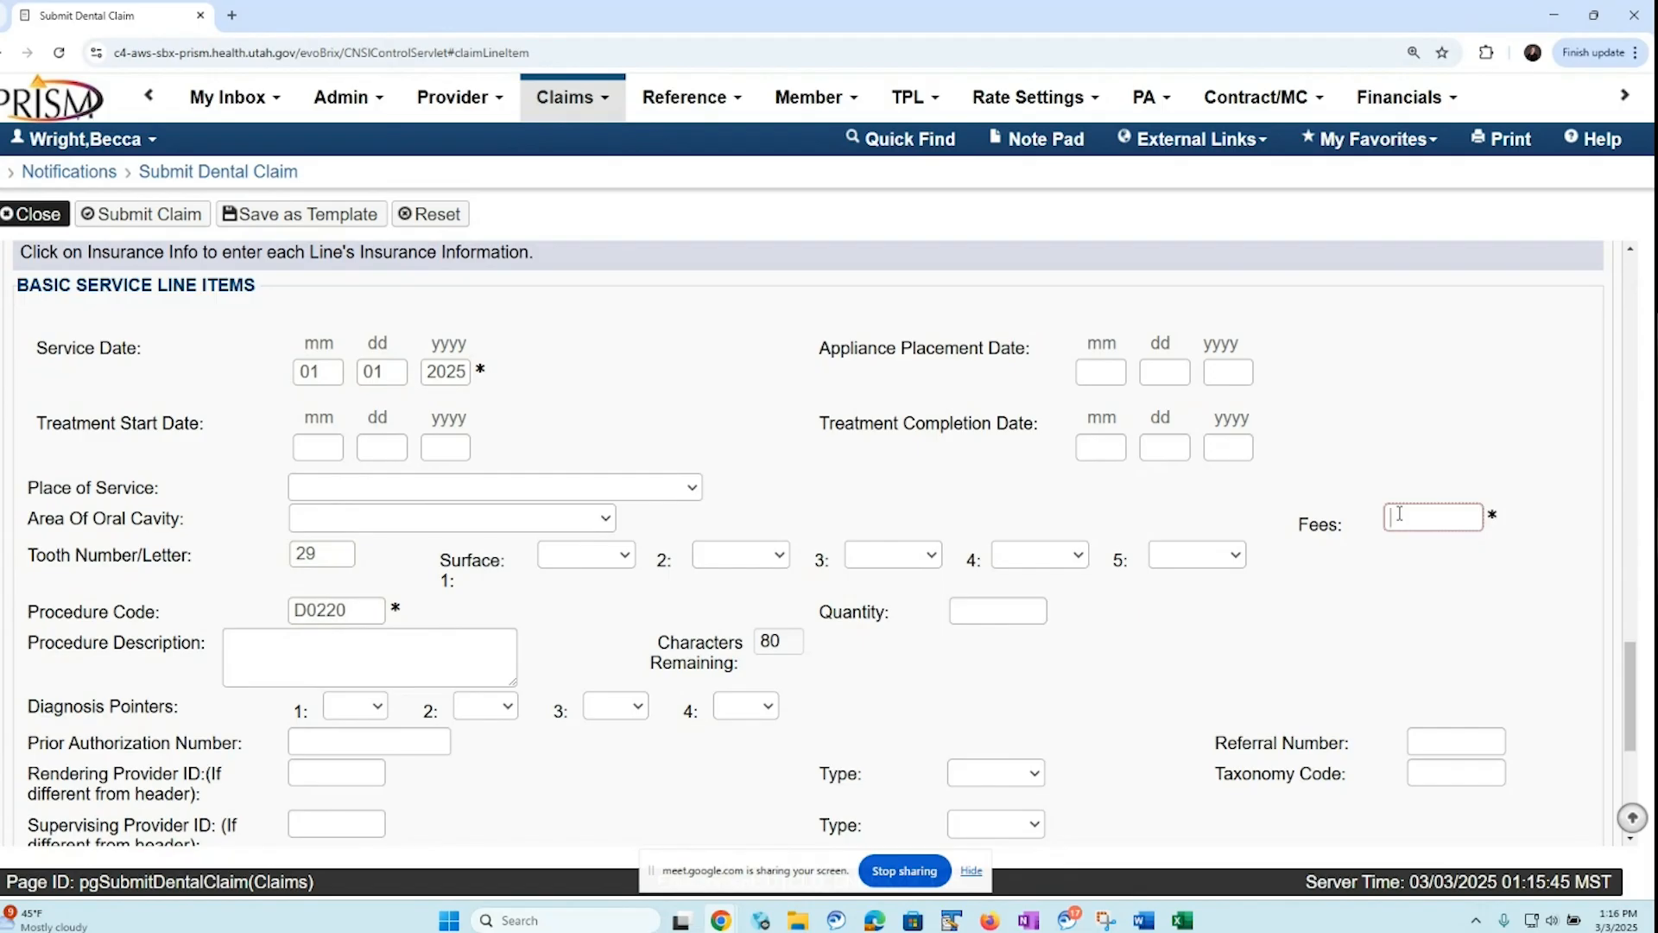
{"action": "type", "text": "17.22"}
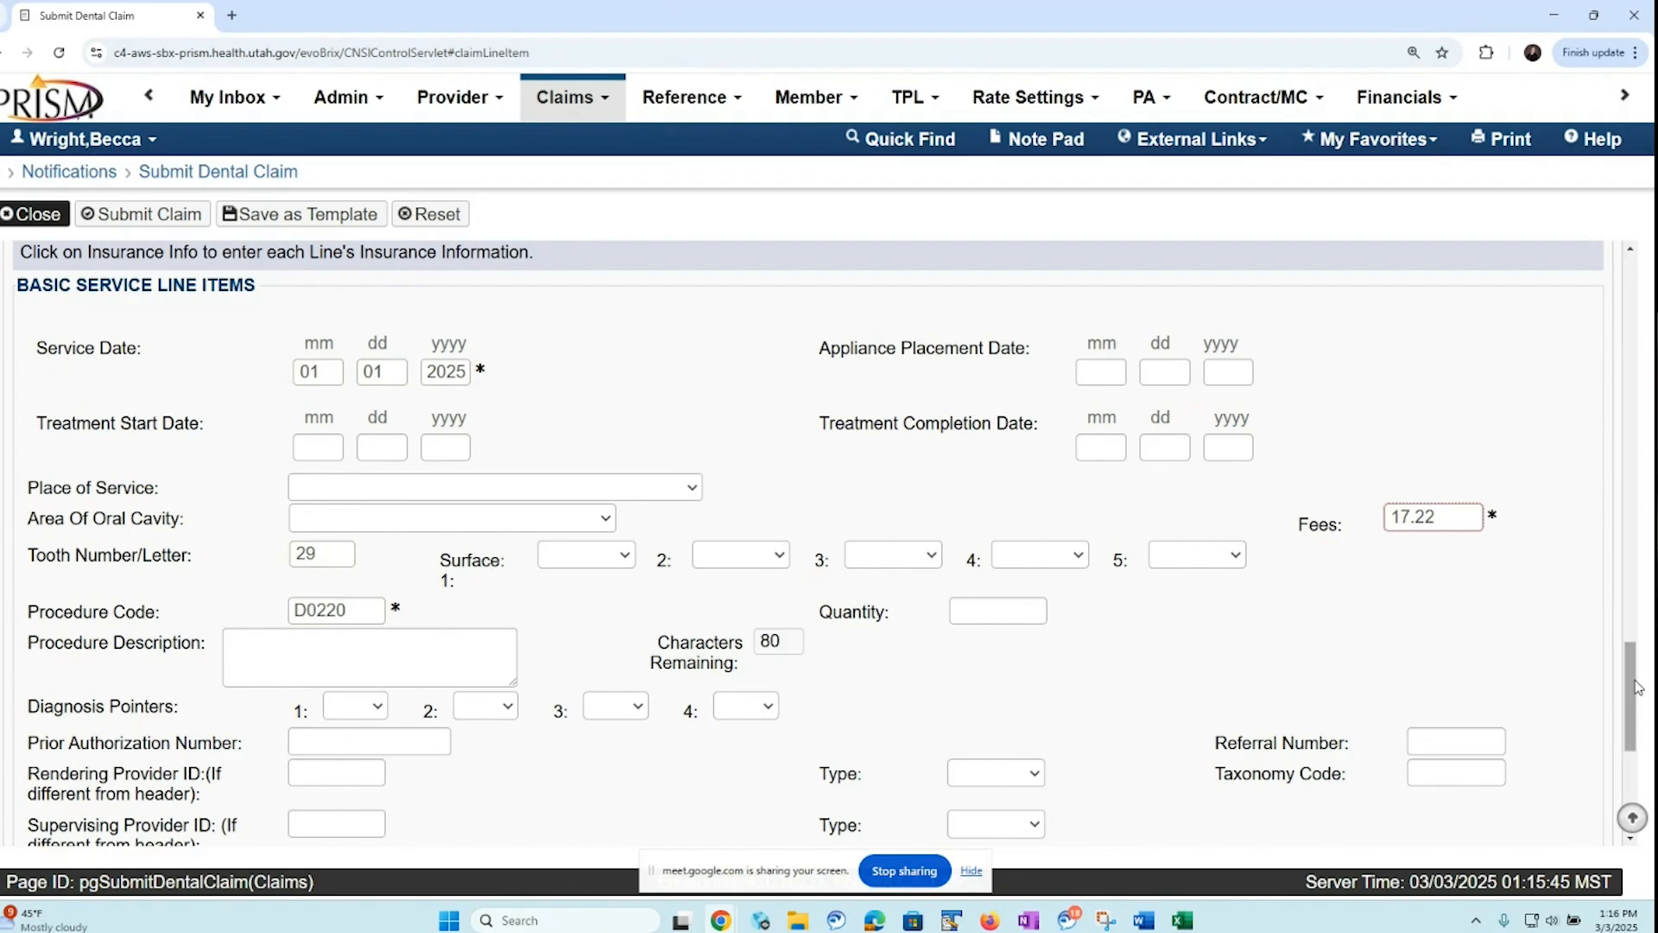
{"action": "scroll", "coordinate": [1382, 665], "scroll_direction": "down", "scroll_amount": 2}
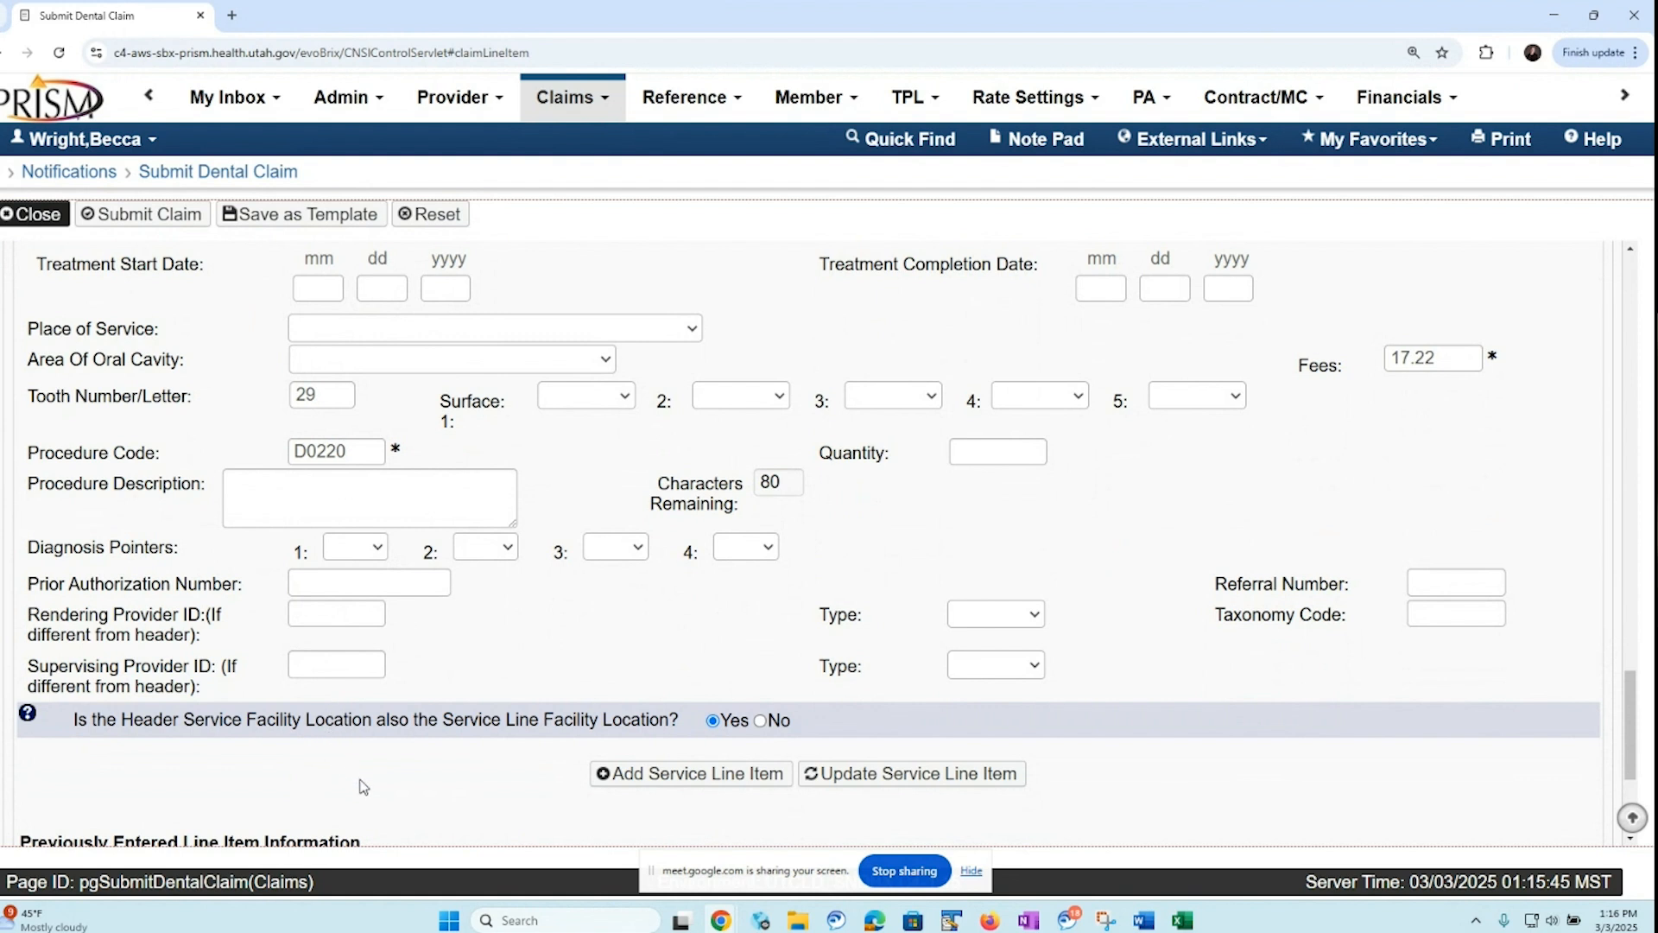
{"action": "left_click", "coordinate": [711, 777]}
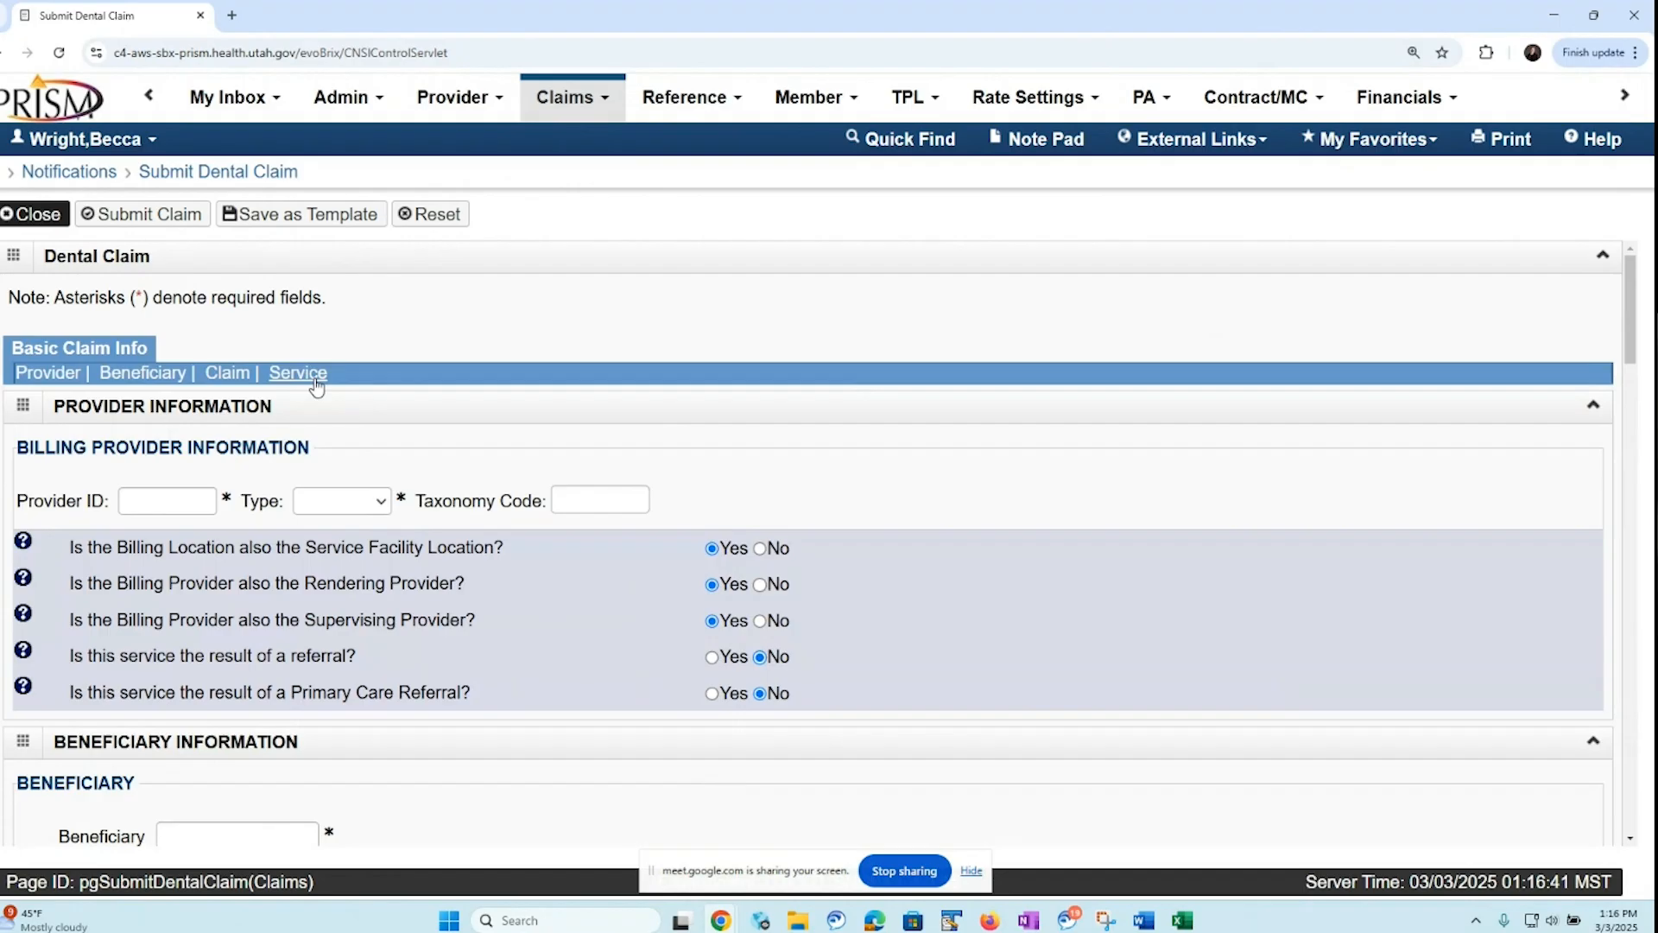
Copy service line 1 with procedure code D0140 and return to the list of entered line items
{"action": "left_click", "coordinate": [317, 386]}
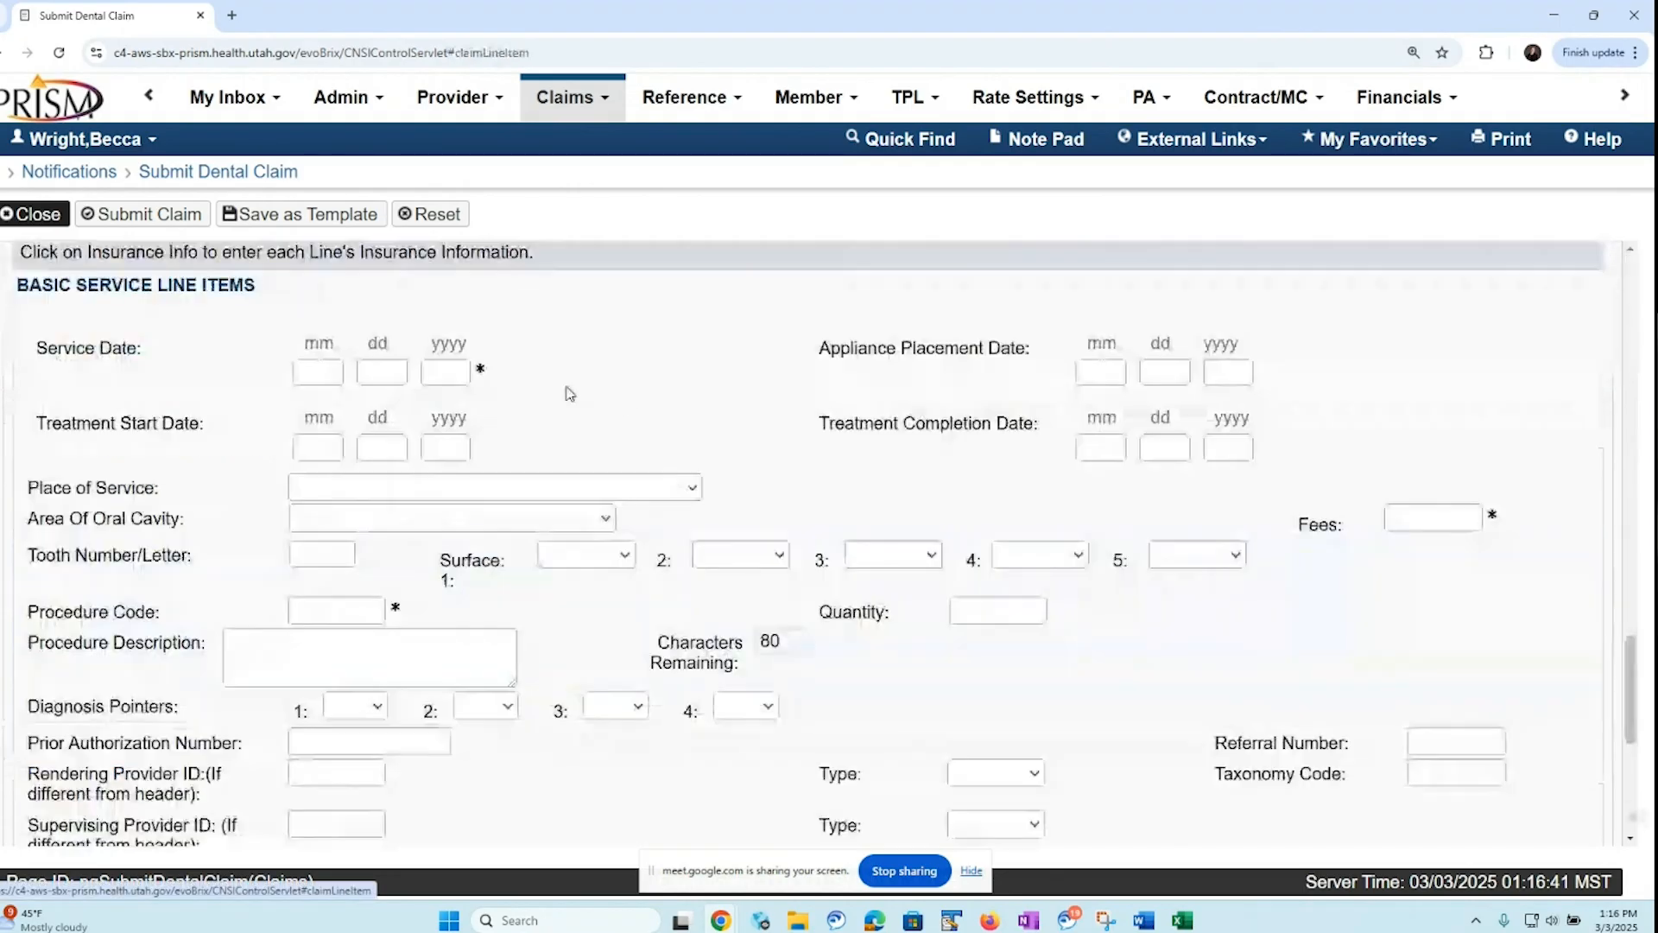
{"action": "scroll", "coordinate": [1620, 788], "scroll_direction": "down", "scroll_amount": 2}
{"action": "scroll", "coordinate": [1620, 788], "scroll_direction": "down", "scroll_amount": 4}
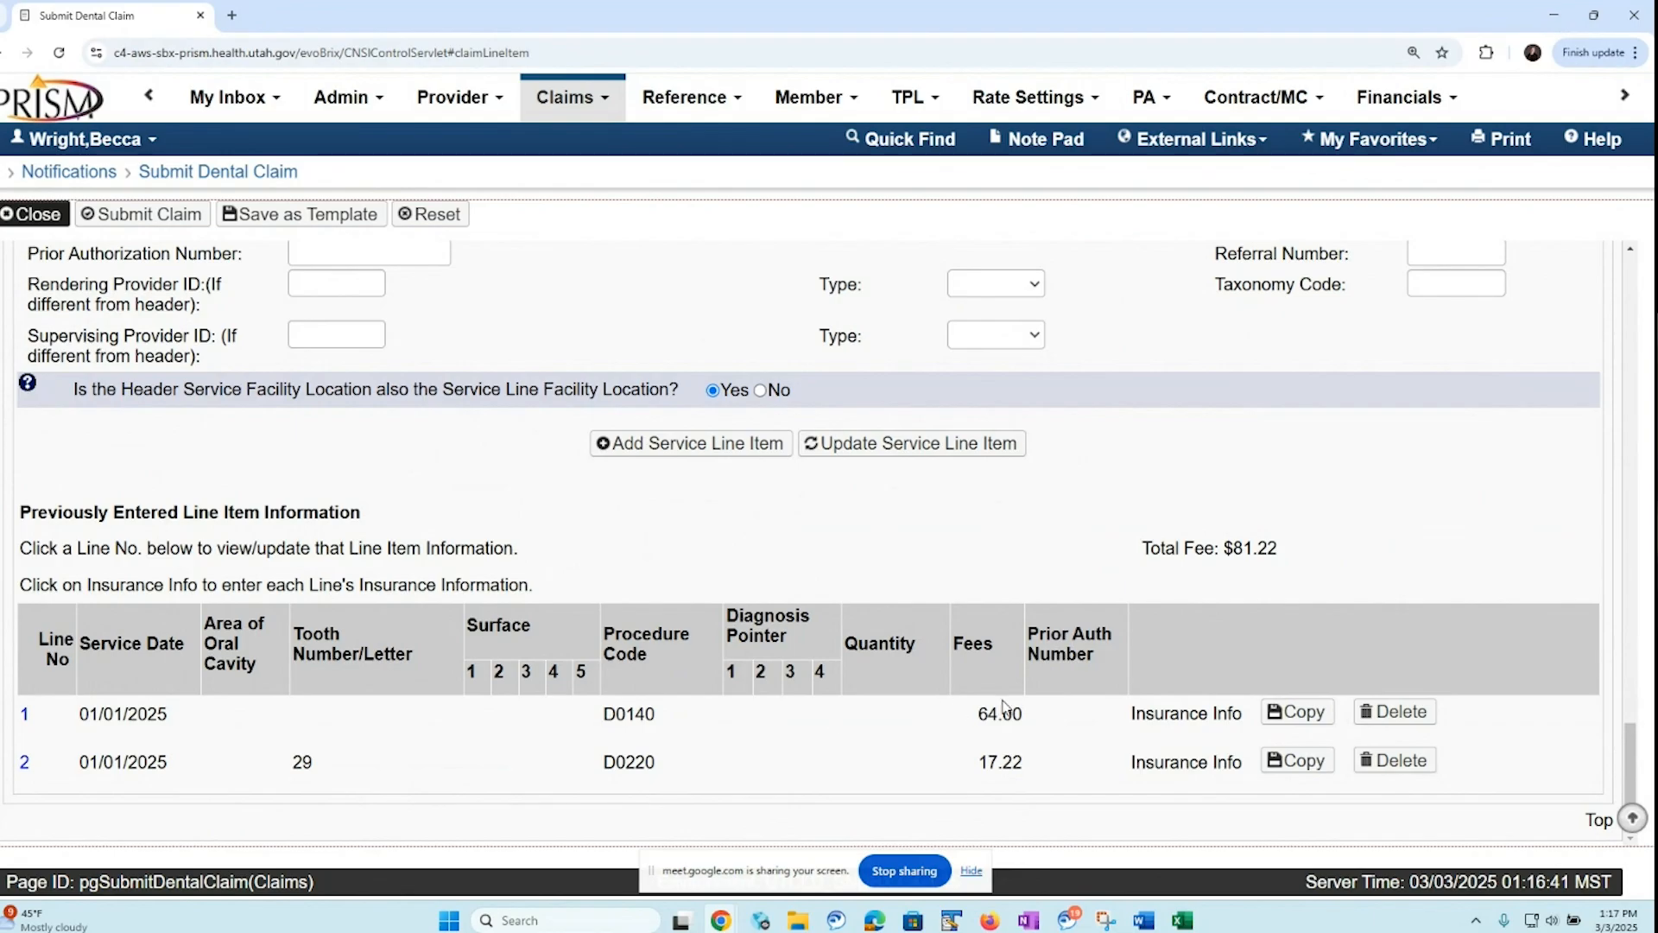
{"action": "left_click", "coordinate": [1314, 726]}
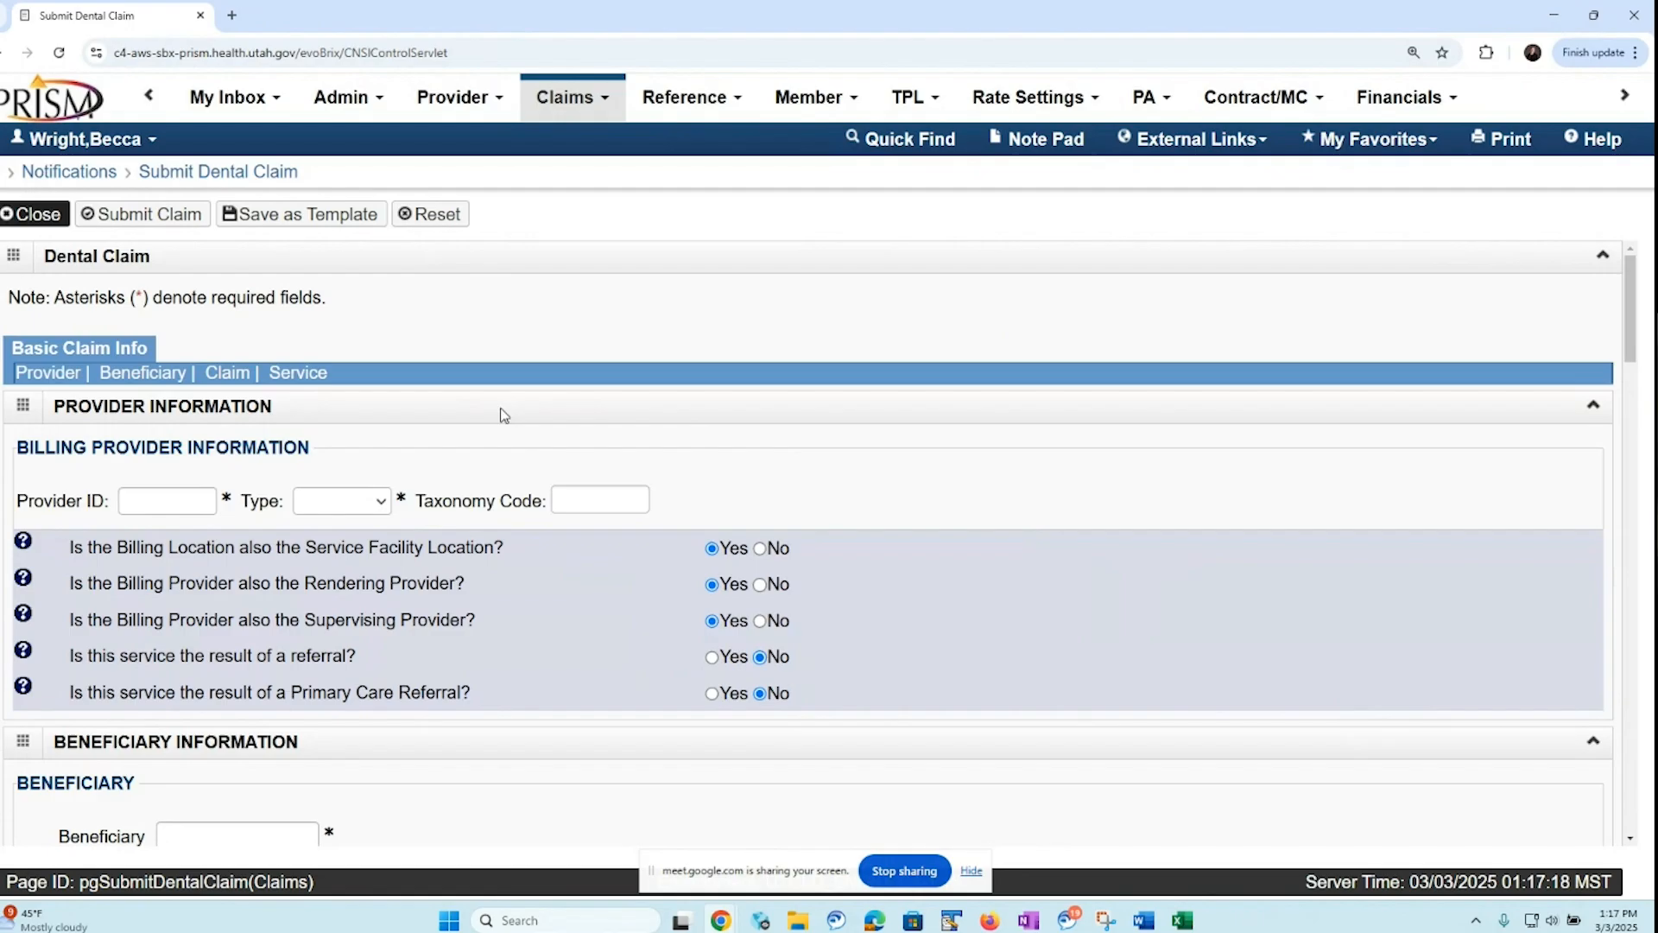
{"action": "left_click", "coordinate": [298, 372]}
{"action": "left_click_drag", "start_coordinate": [1640, 666], "coordinate": [1634, 807]}
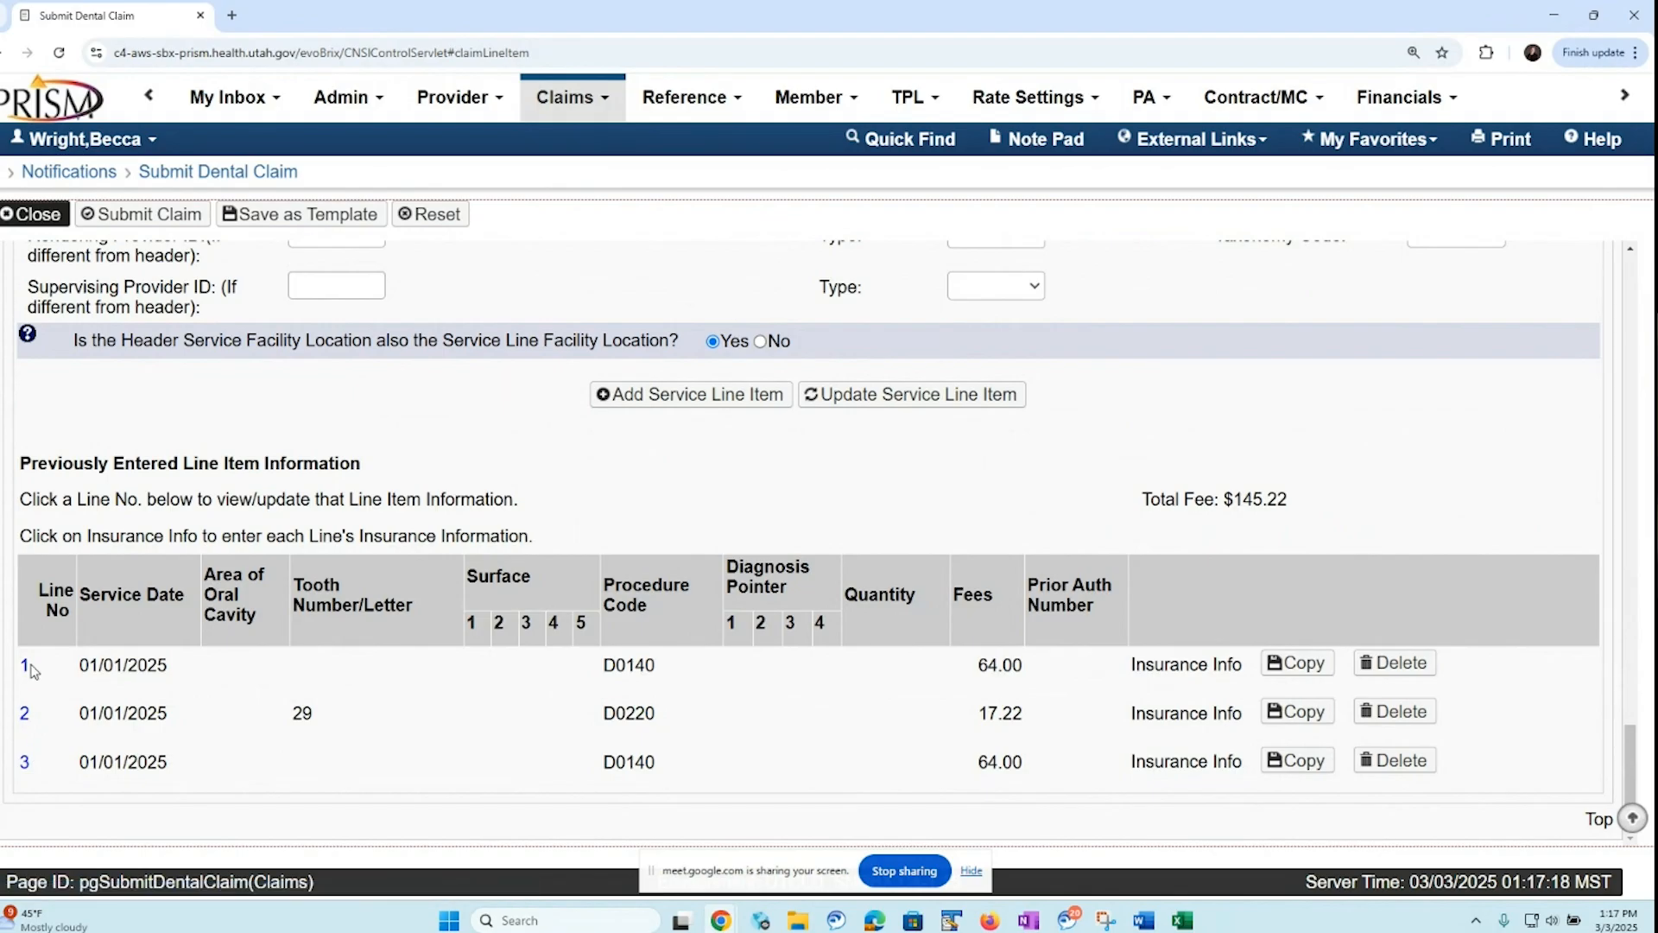
Change the service month of service line 3 to 02 and update the line item
{"action": "left_click", "coordinate": [24, 764]}
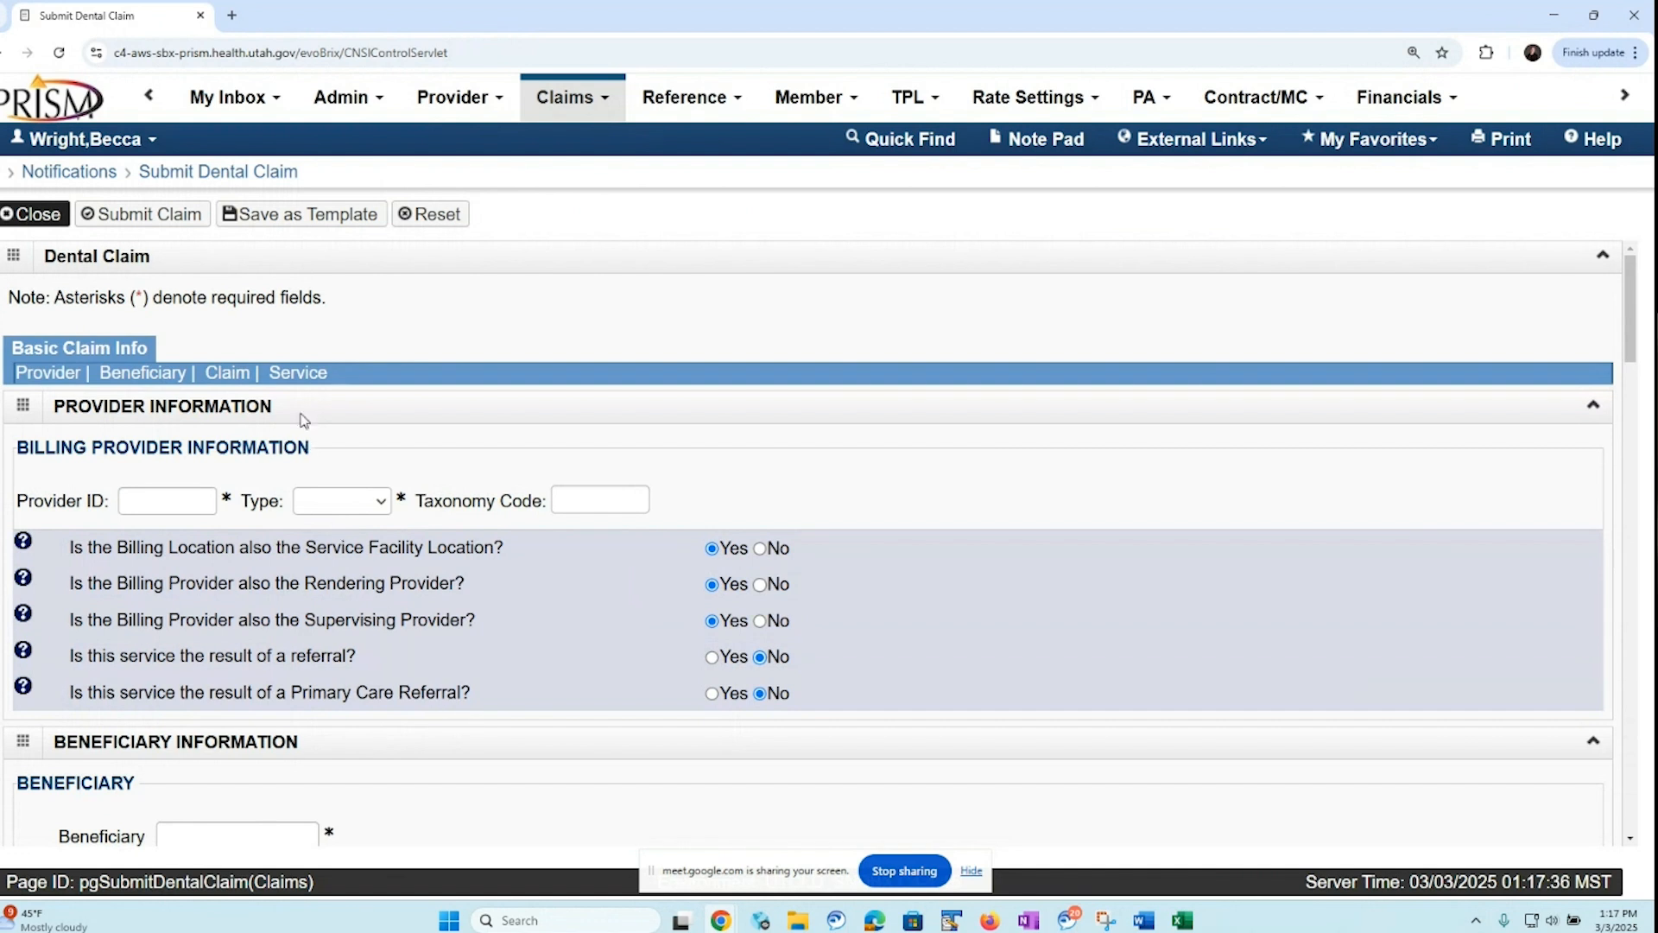
{"action": "left_click", "coordinate": [298, 372]}
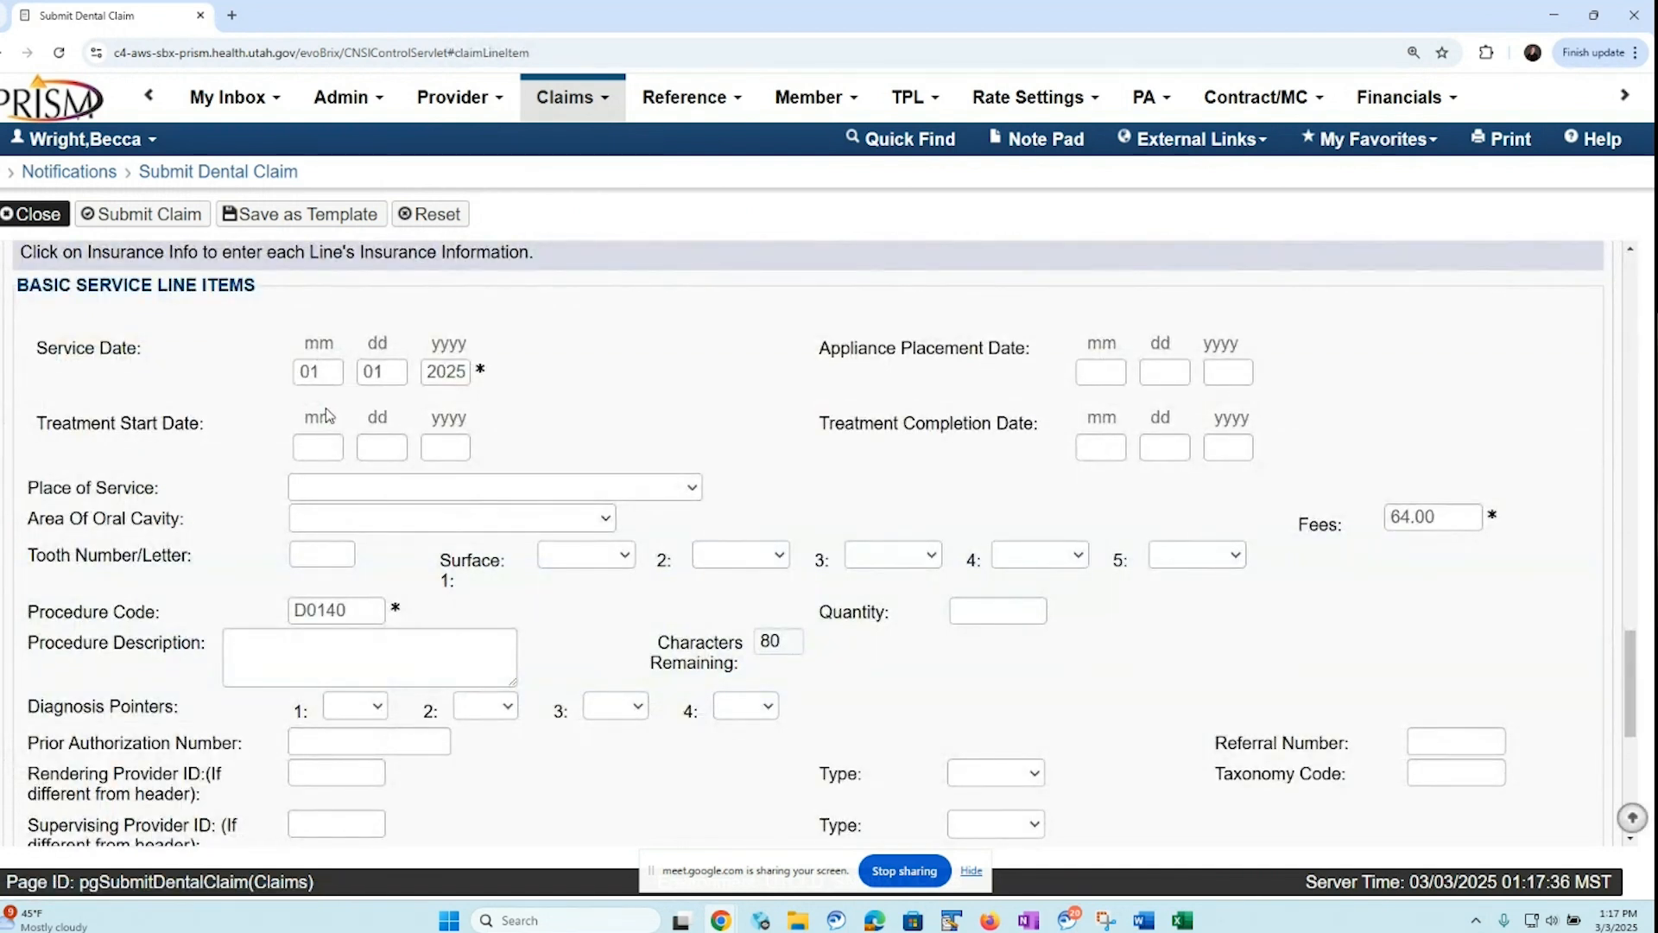
{"action": "double_click", "coordinate": [304, 380]}
{"action": "type", "text": "02"}
{"action": "scroll", "coordinate": [1606, 685], "scroll_direction": "down", "scroll_amount": 5}
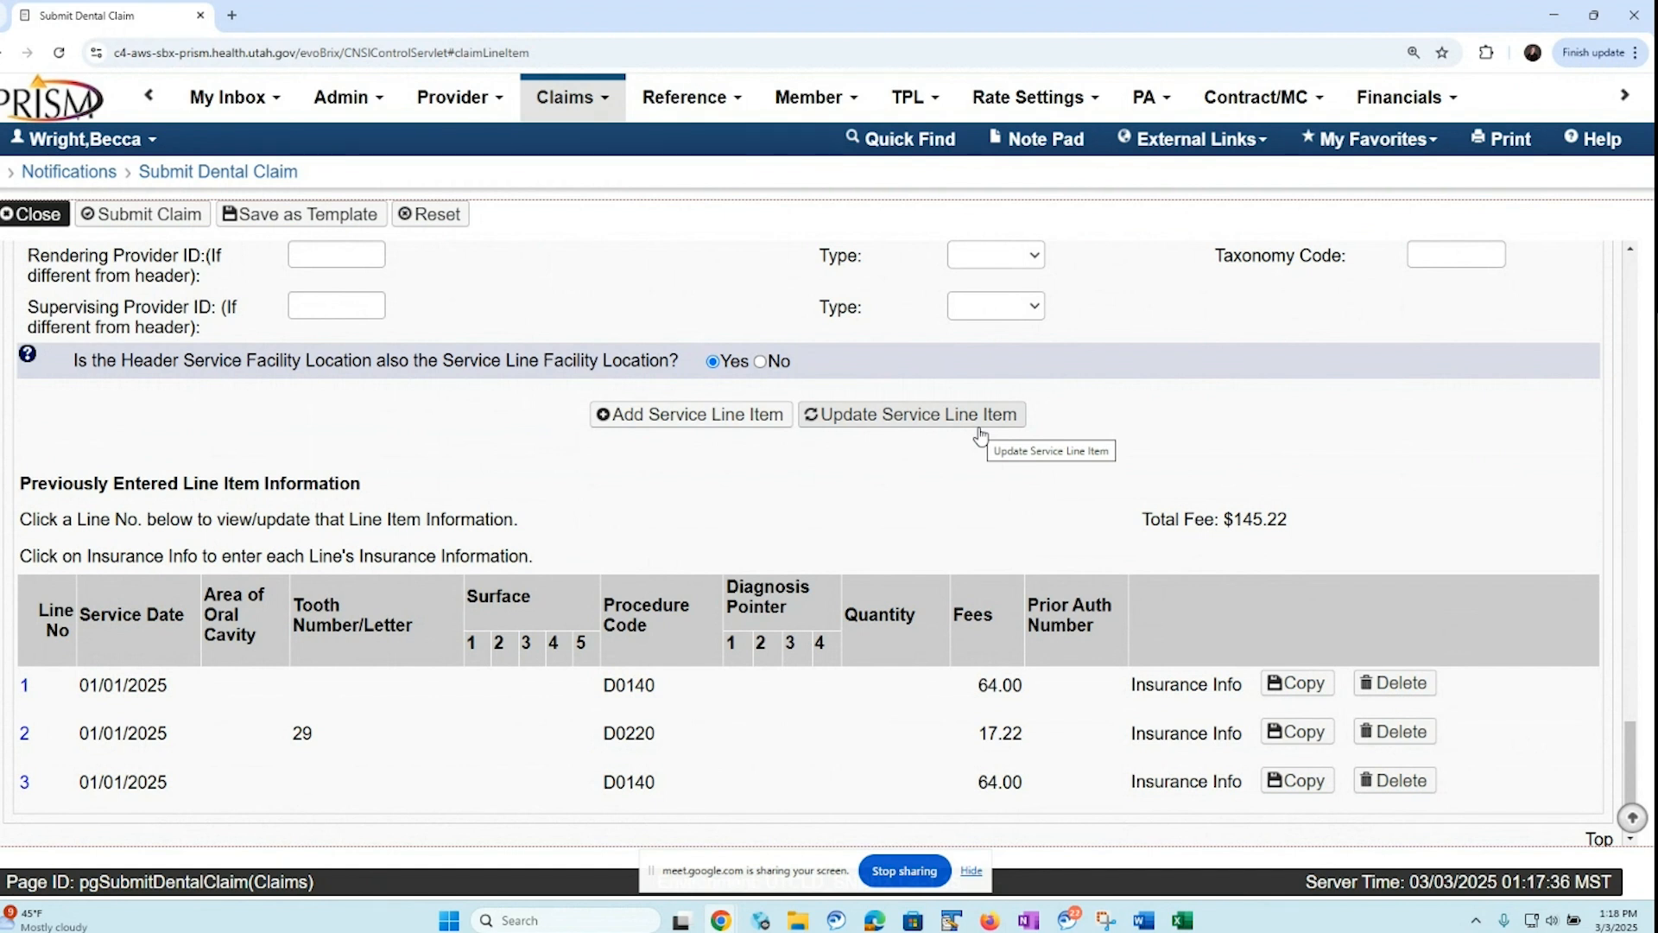
{"action": "left_click", "coordinate": [931, 417]}
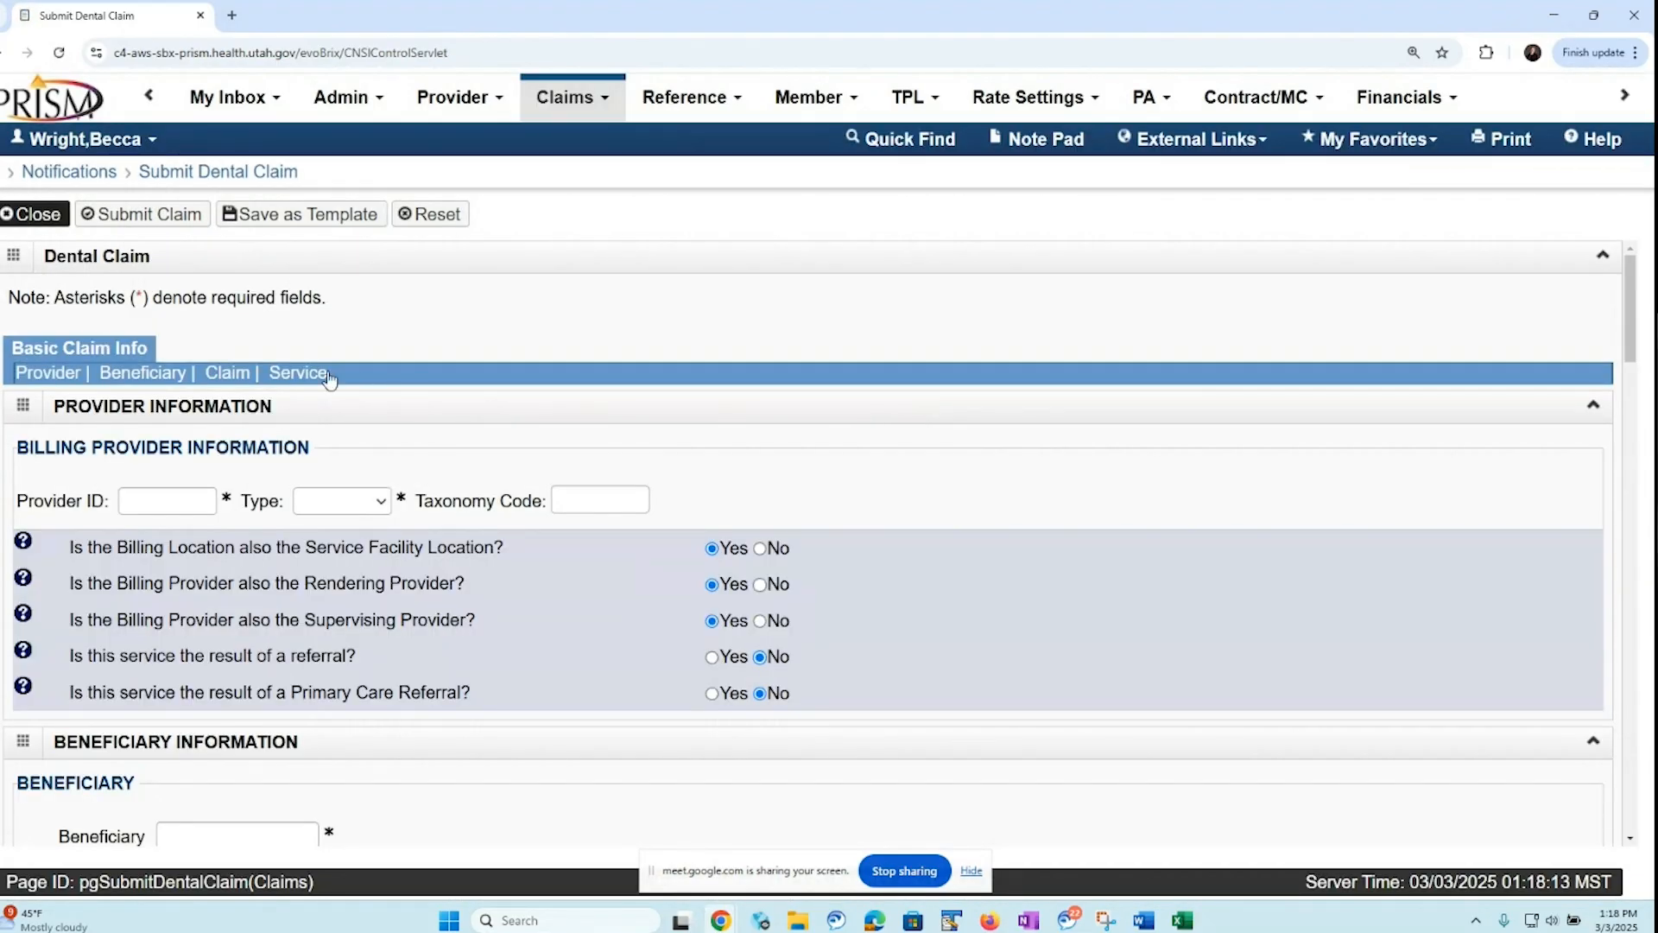
Delete service line 3, dated 02/01/2025, from the previously entered line items
{"action": "left_click", "coordinate": [298, 373]}
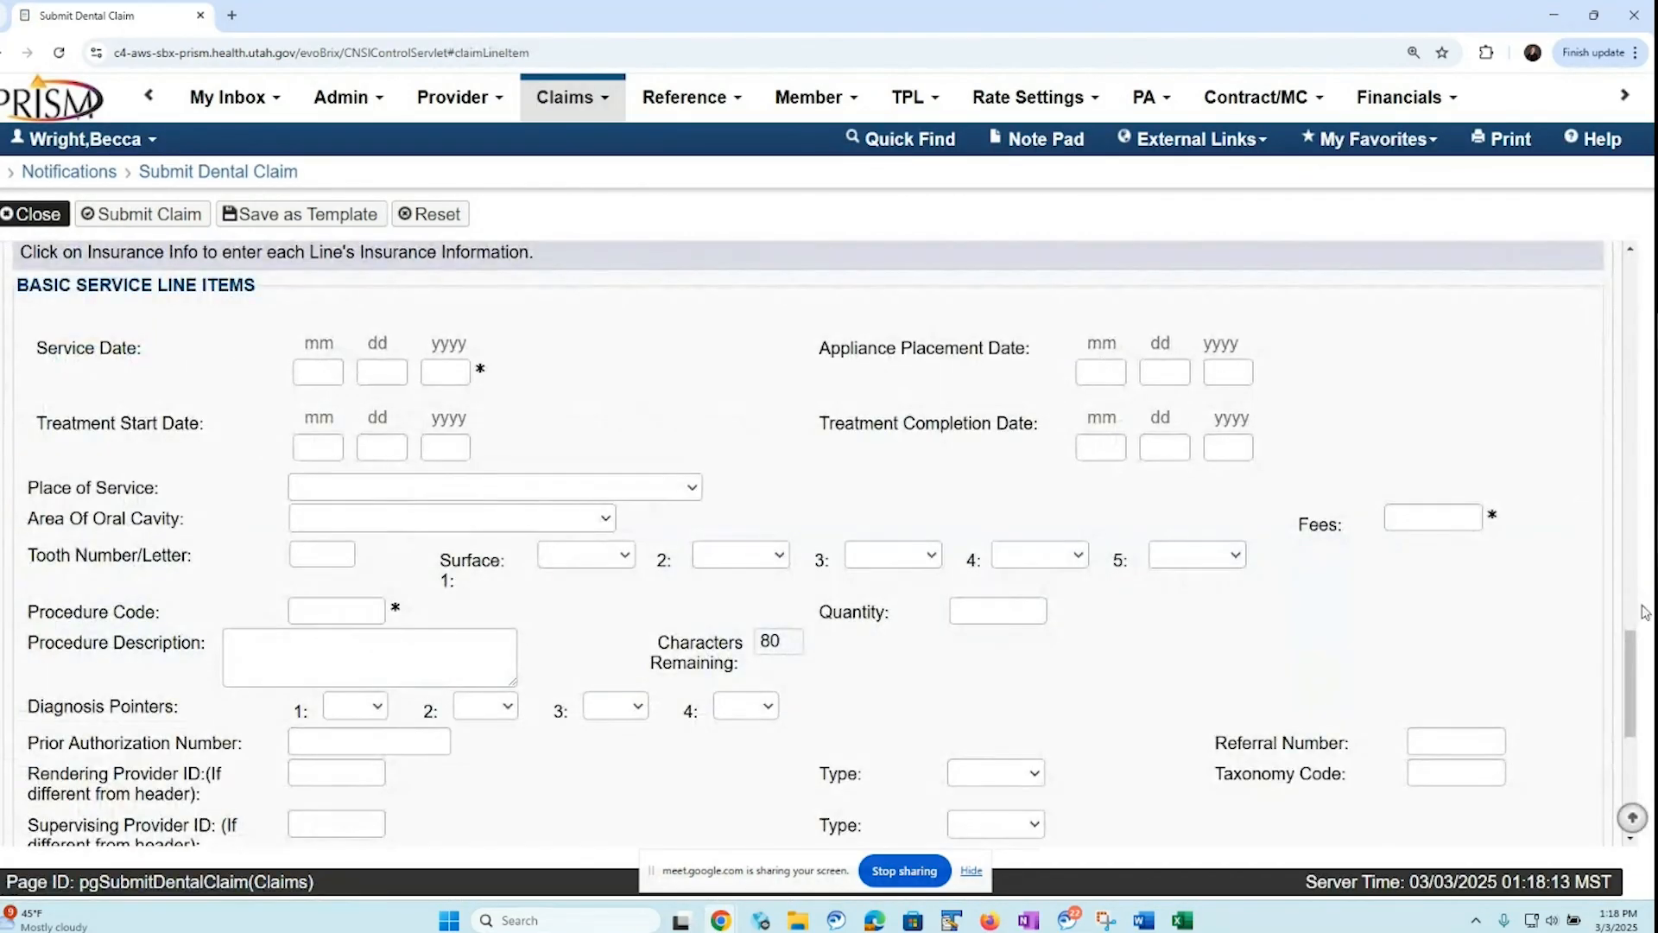
{"action": "left_click_drag", "start_coordinate": [1640, 639], "coordinate": [1608, 836]}
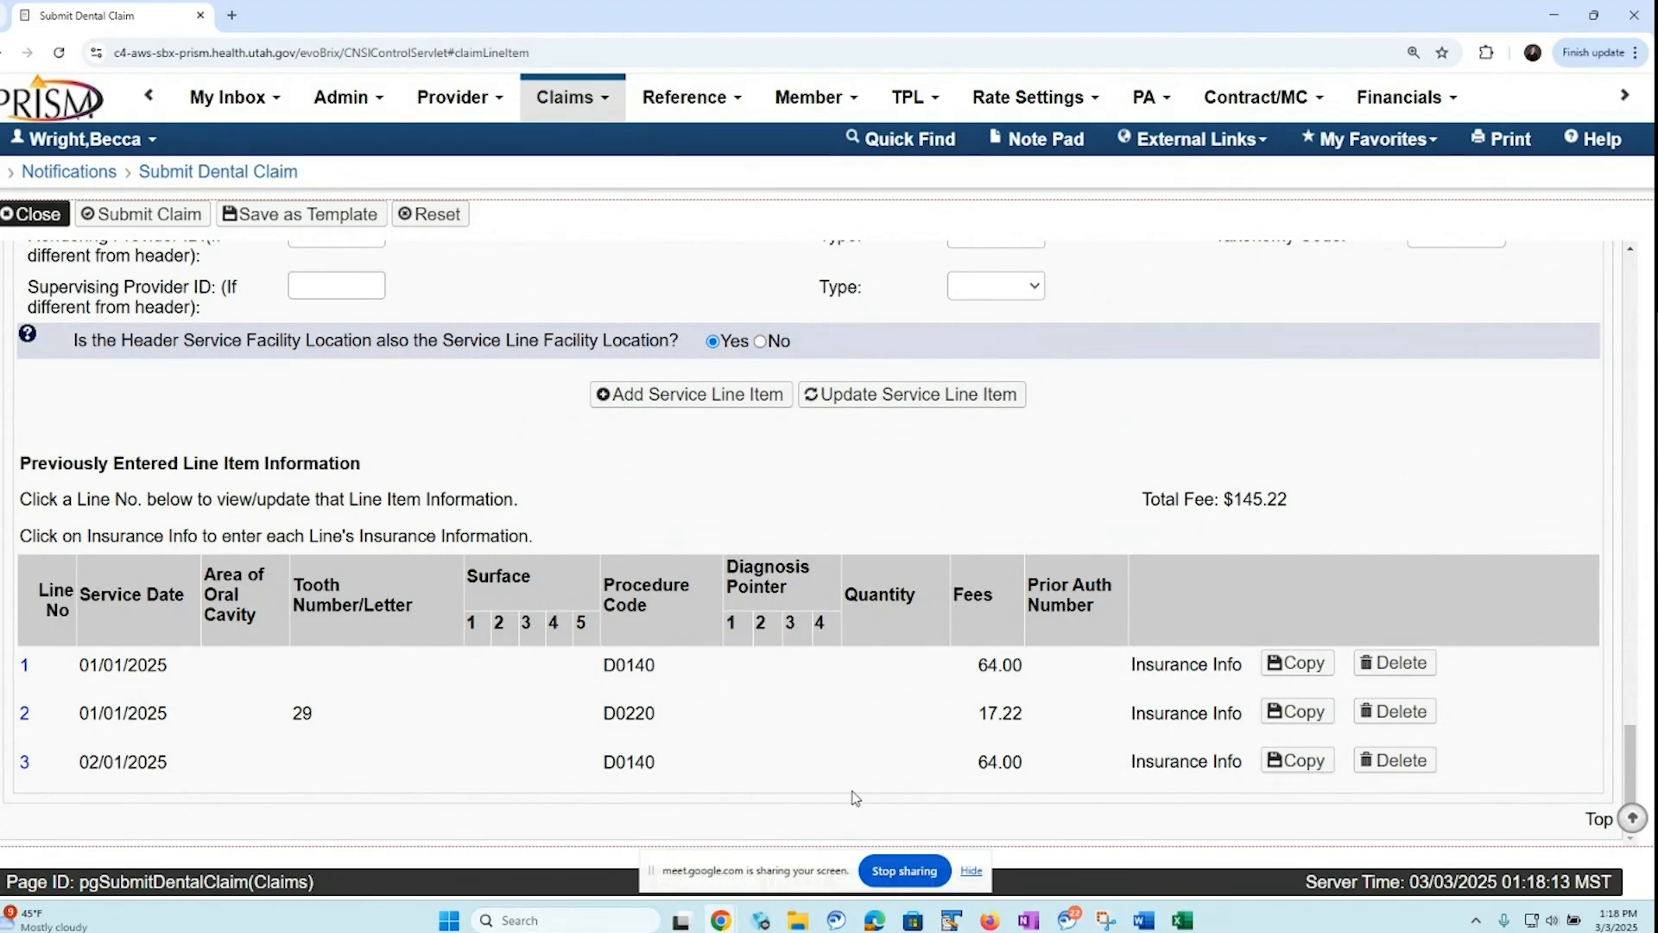
{"action": "left_click", "coordinate": [1400, 762]}
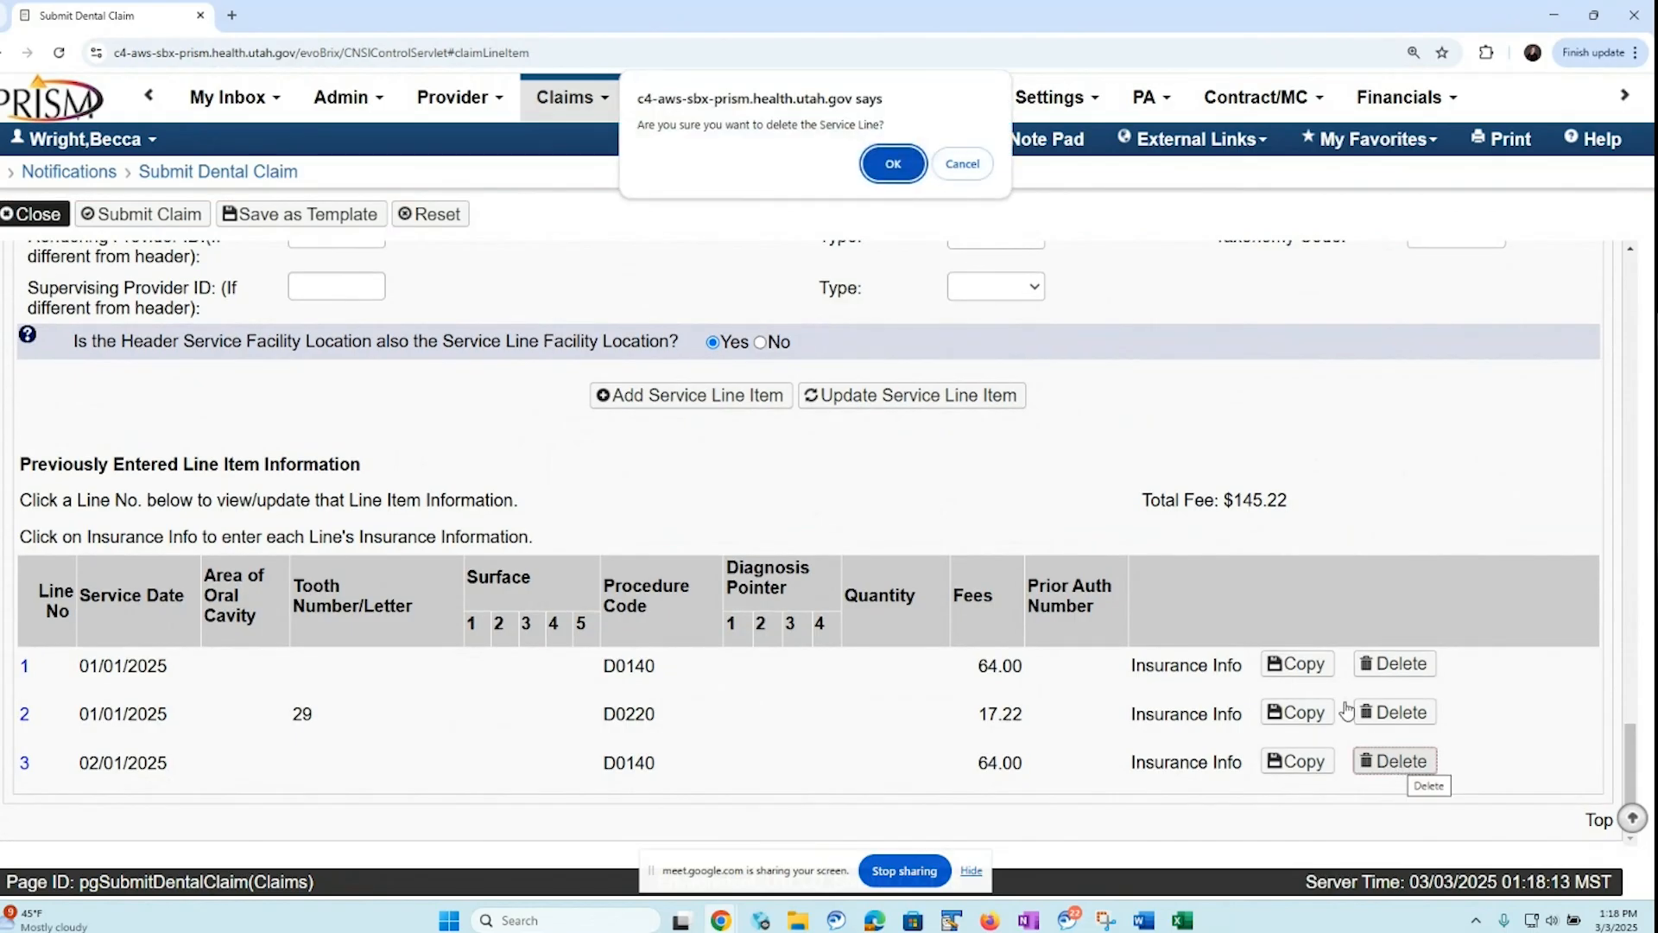
{"action": "left_click", "coordinate": [893, 166]}
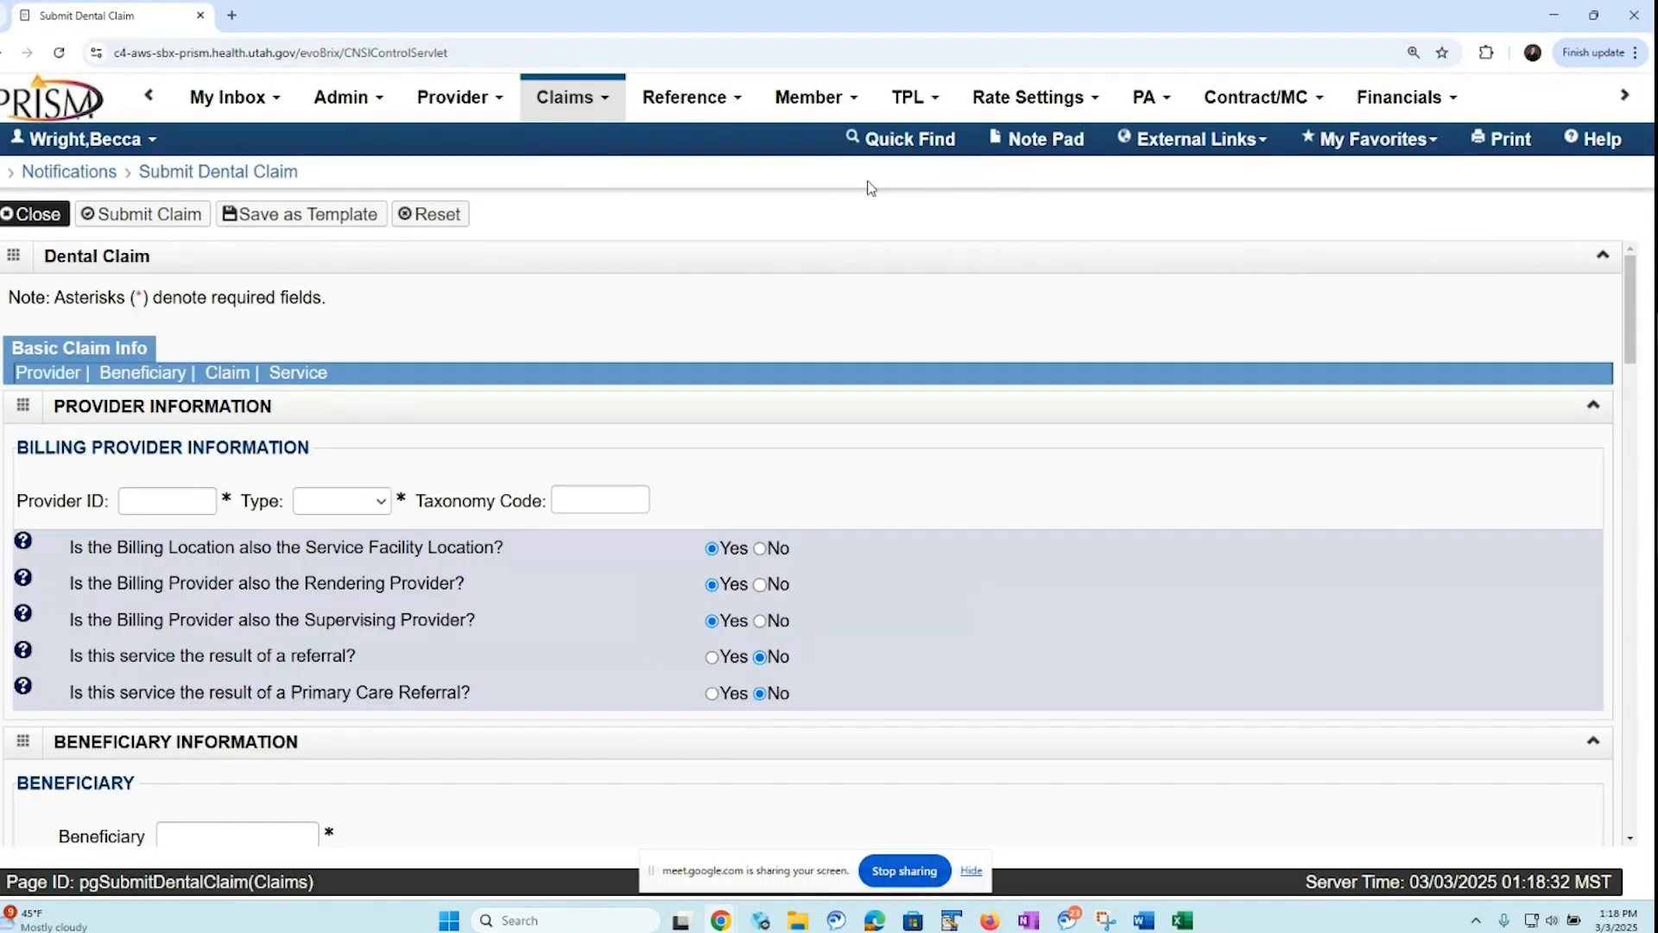
Open the line-level insurance information for service line 1 with procedure code D0140
{"action": "left_click", "coordinate": [298, 373]}
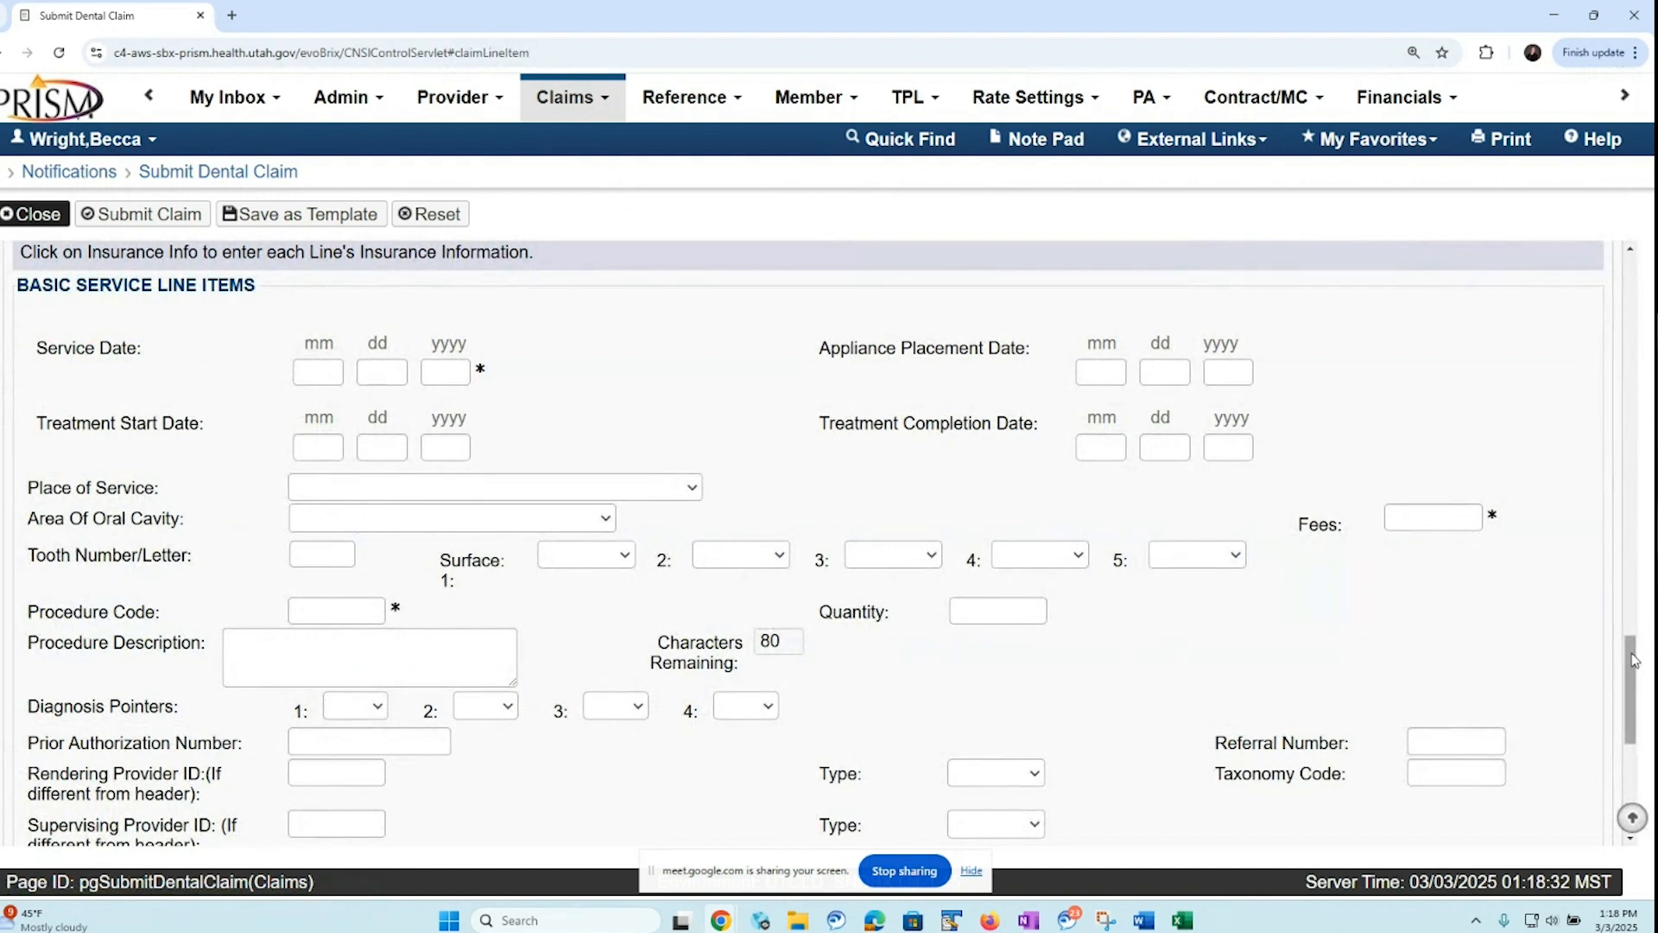
{"action": "scroll", "coordinate": [1035, 814], "scroll_direction": "down", "scroll_amount": 5}
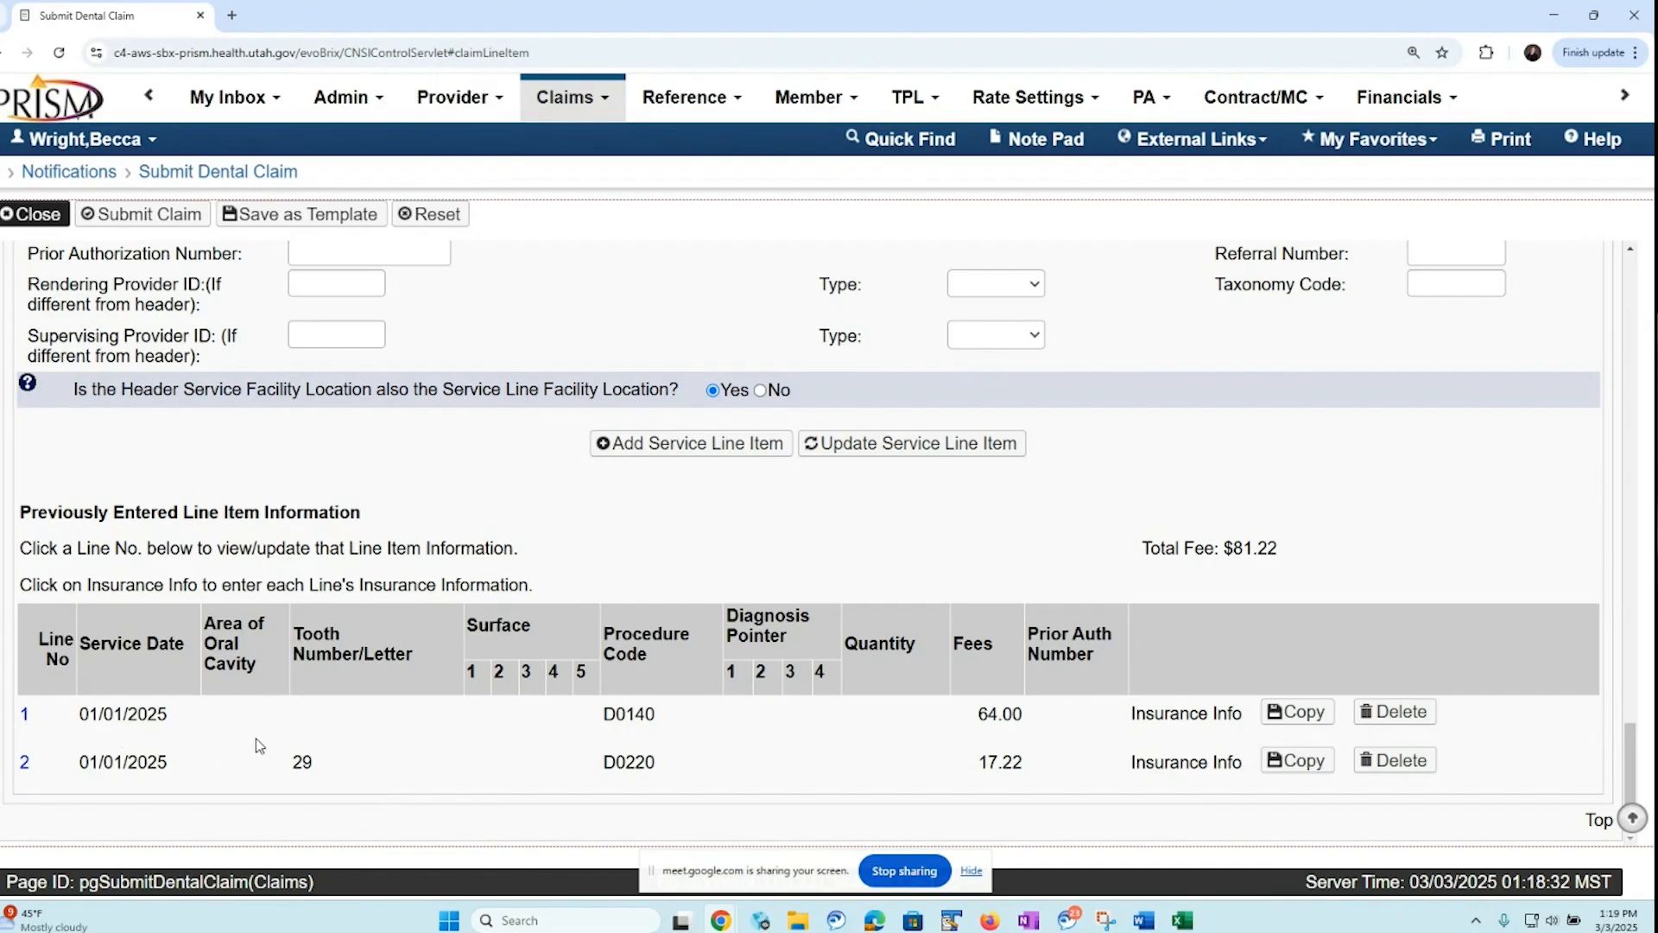
{"action": "left_click", "coordinate": [1183, 717]}
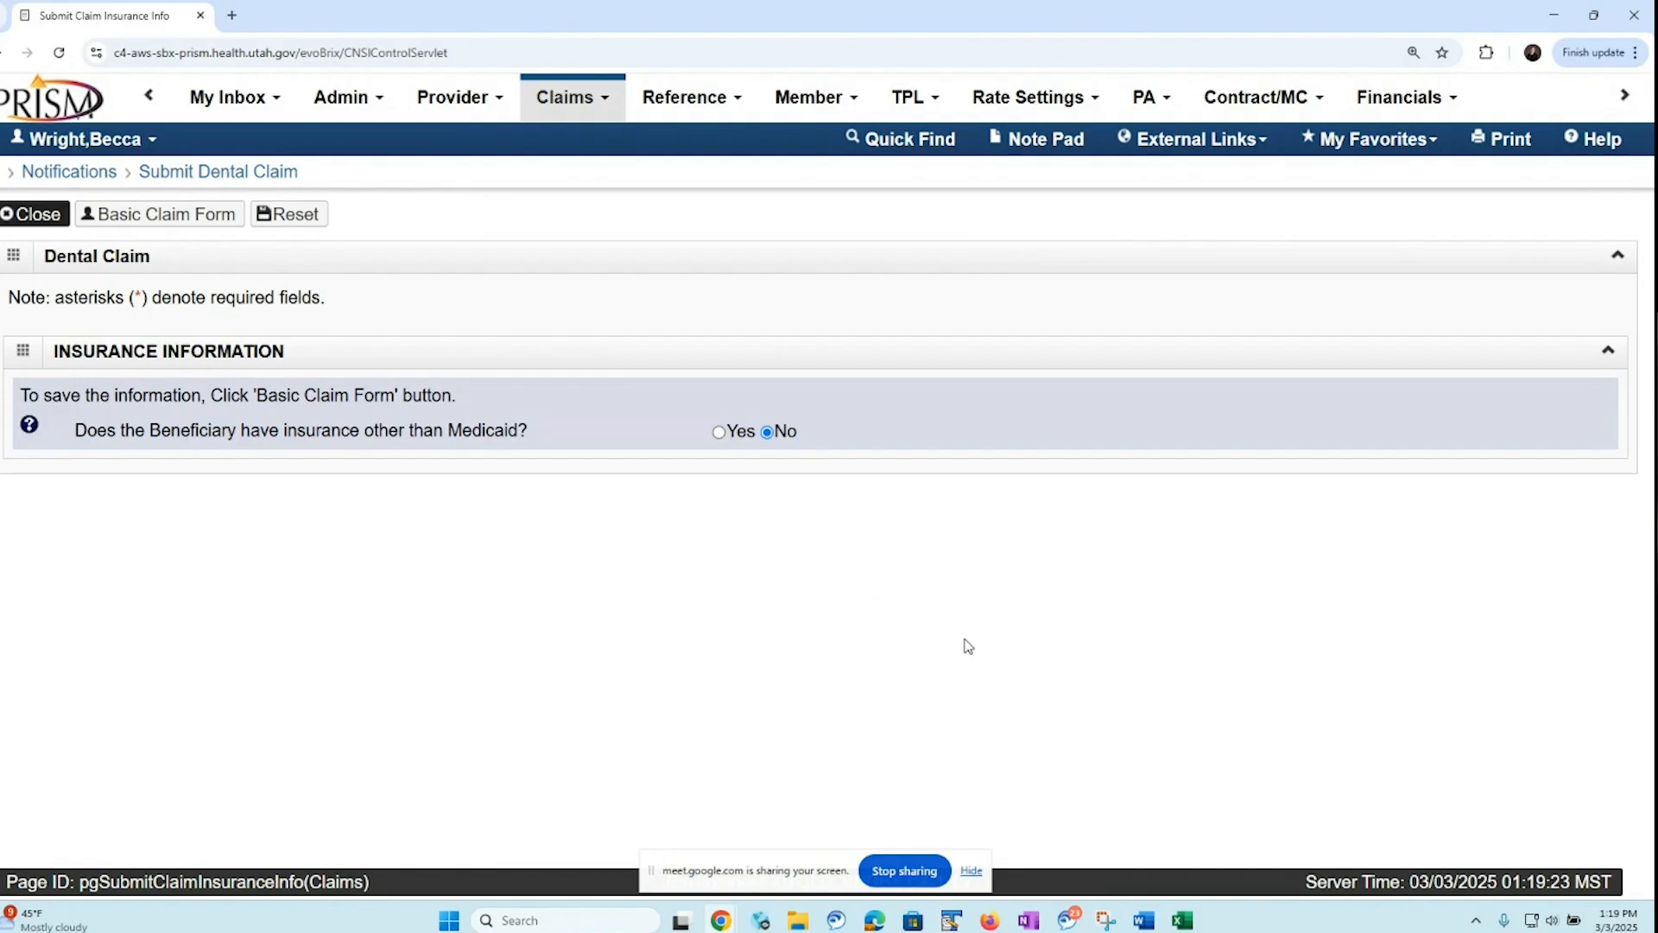
Indicate that the beneficiary has other insurance, choose MetLife commercial insurance as service line 1's primary payer, and enter 21 as the amount paid
{"action": "left_click", "coordinate": [720, 433]}
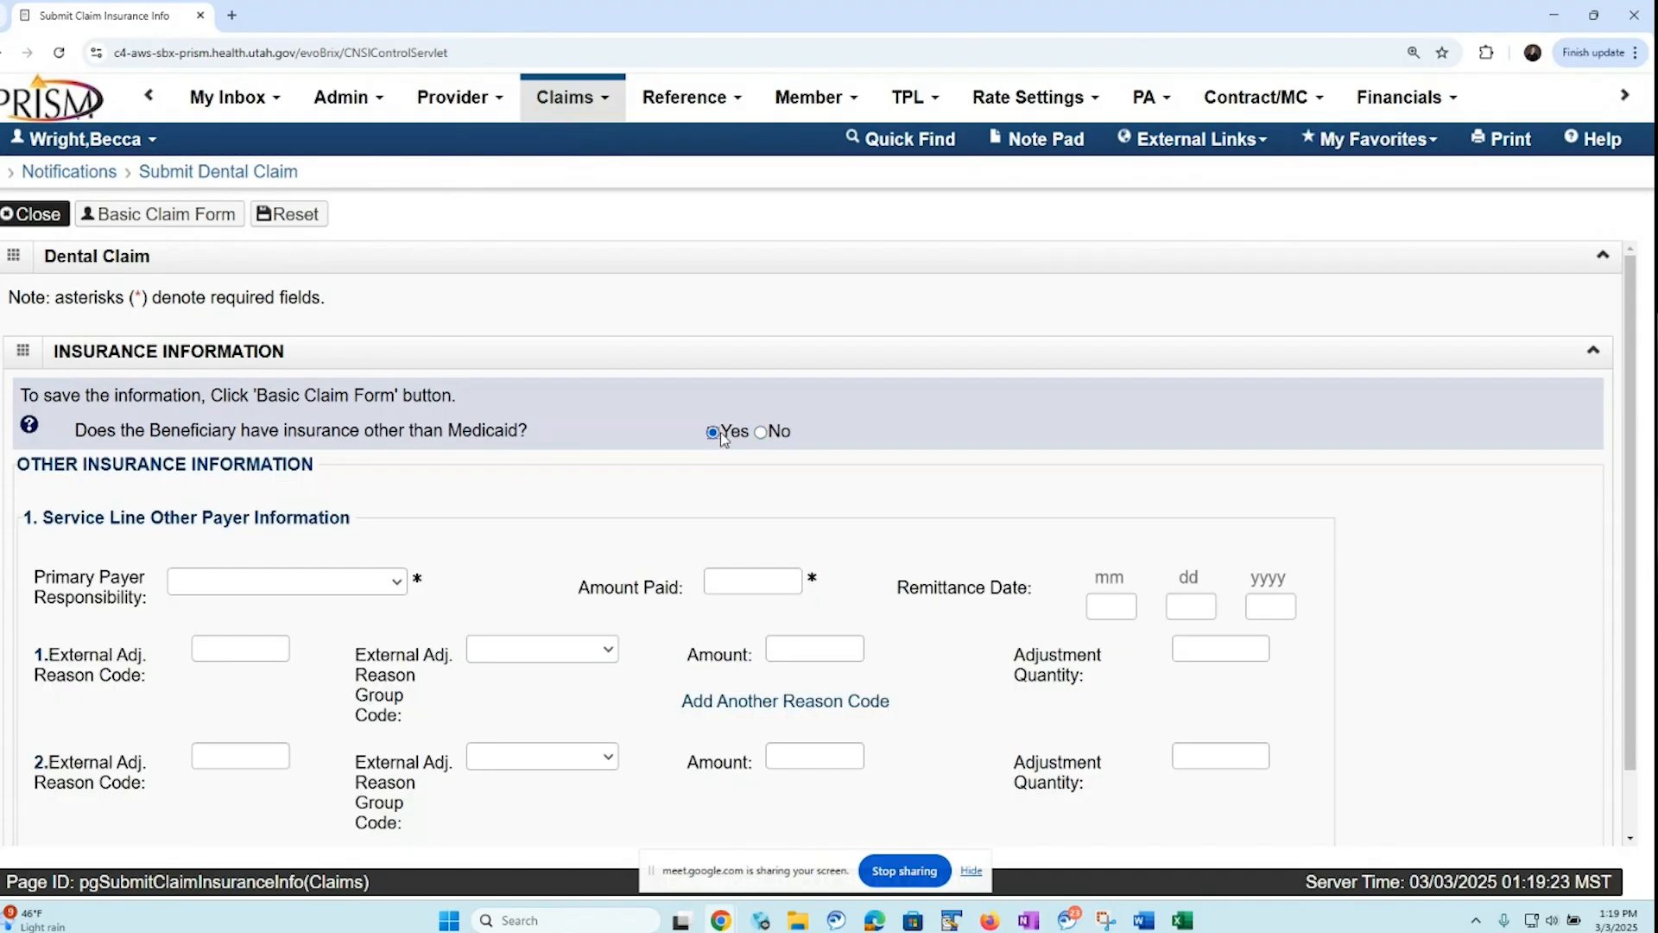
{"action": "scroll", "coordinate": [1623, 527], "scroll_direction": "down", "scroll_amount": 2}
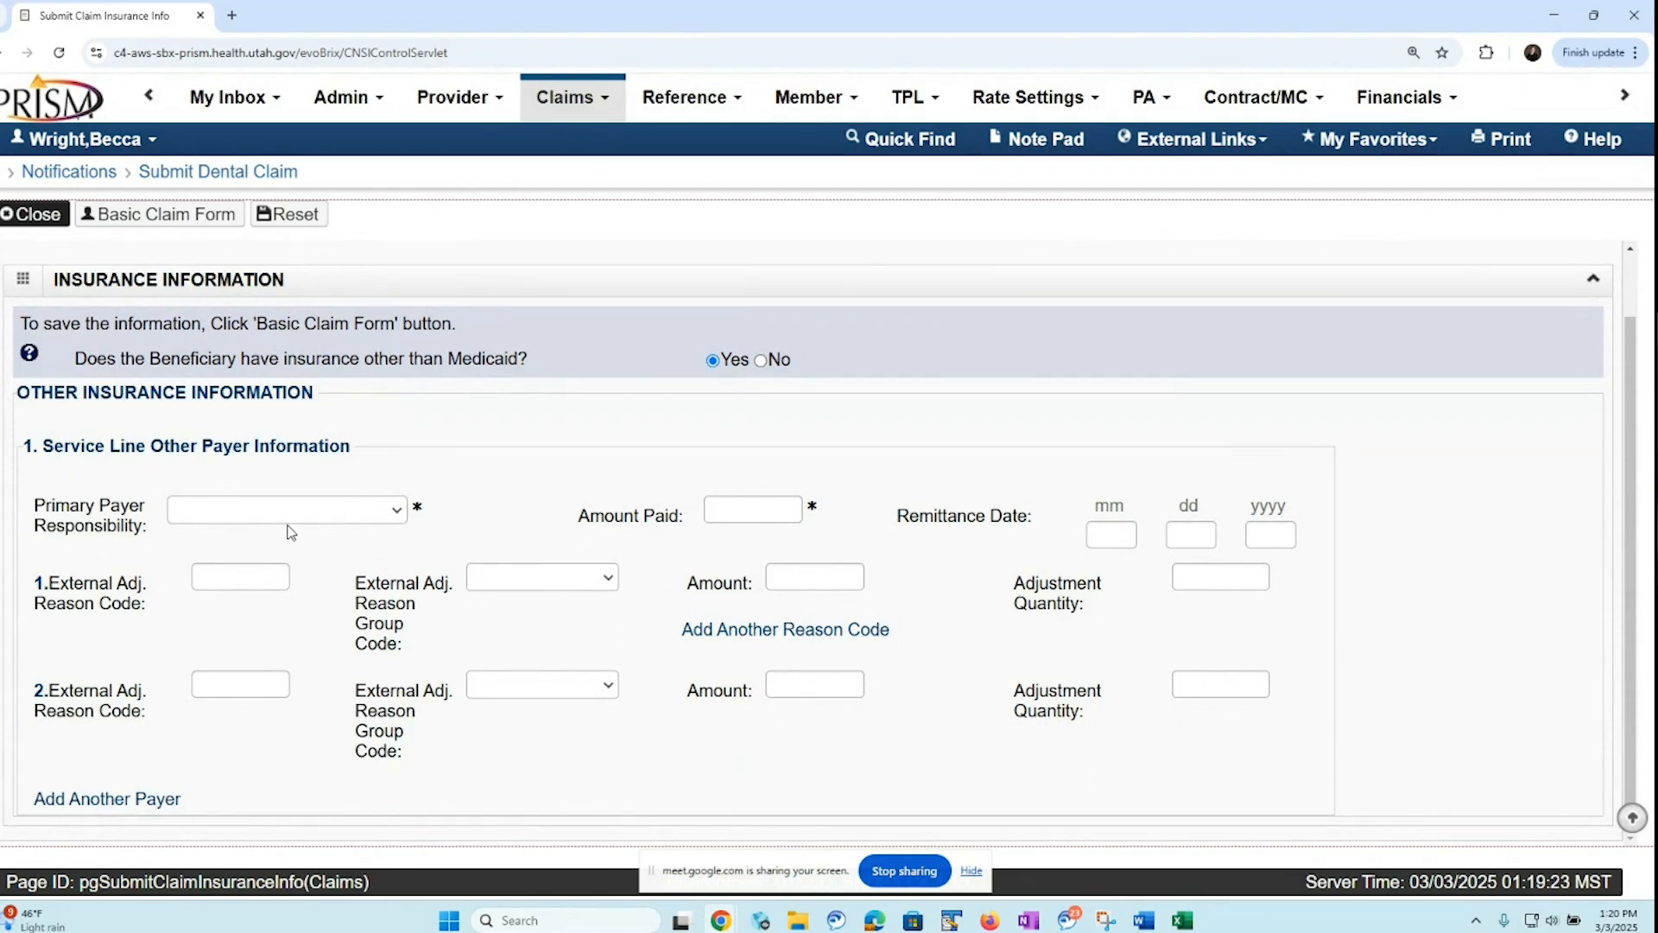
{"action": "left_click", "coordinate": [399, 515]}
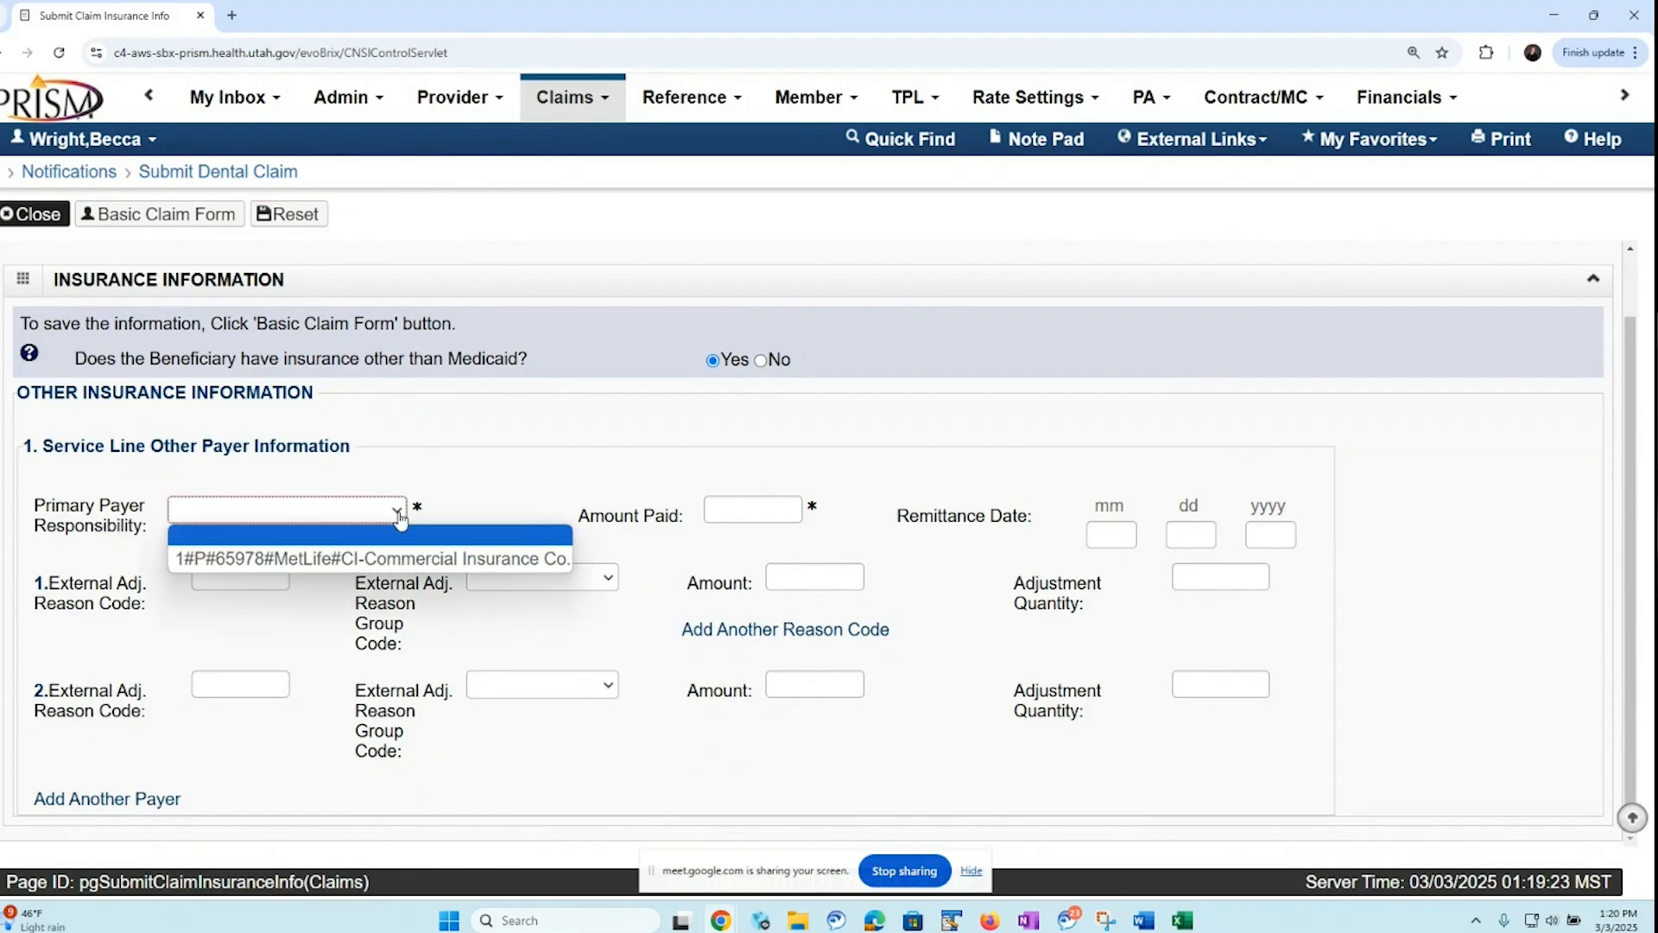
{"action": "left_click", "coordinate": [393, 560]}
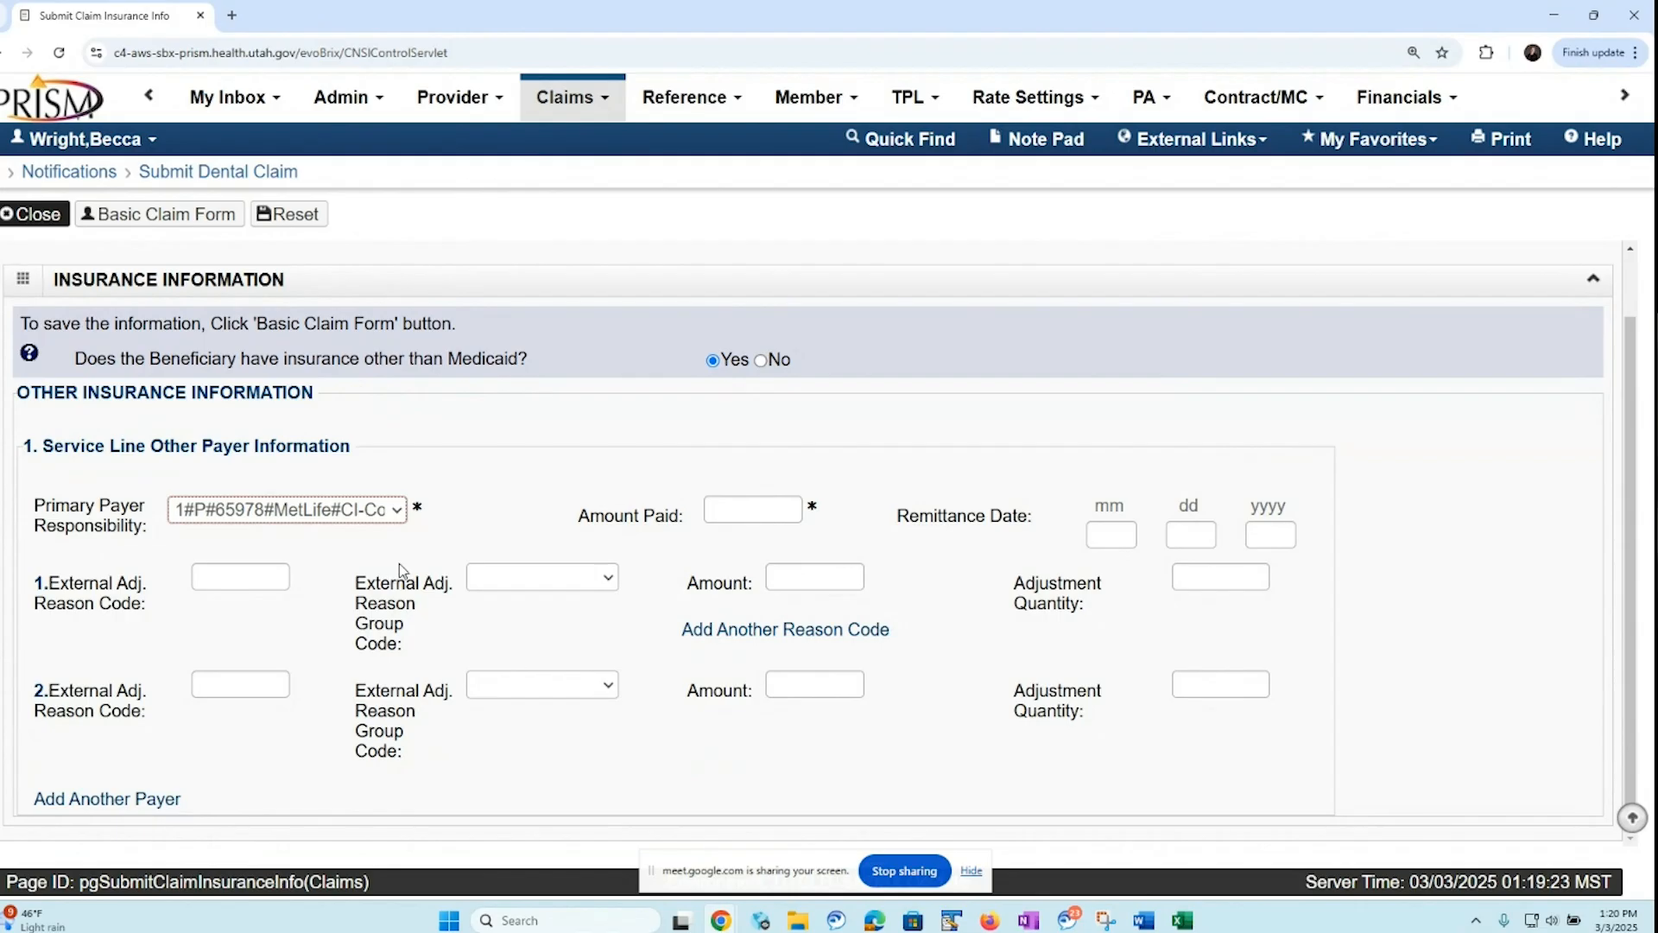
{"action": "left_click", "coordinate": [736, 508]}
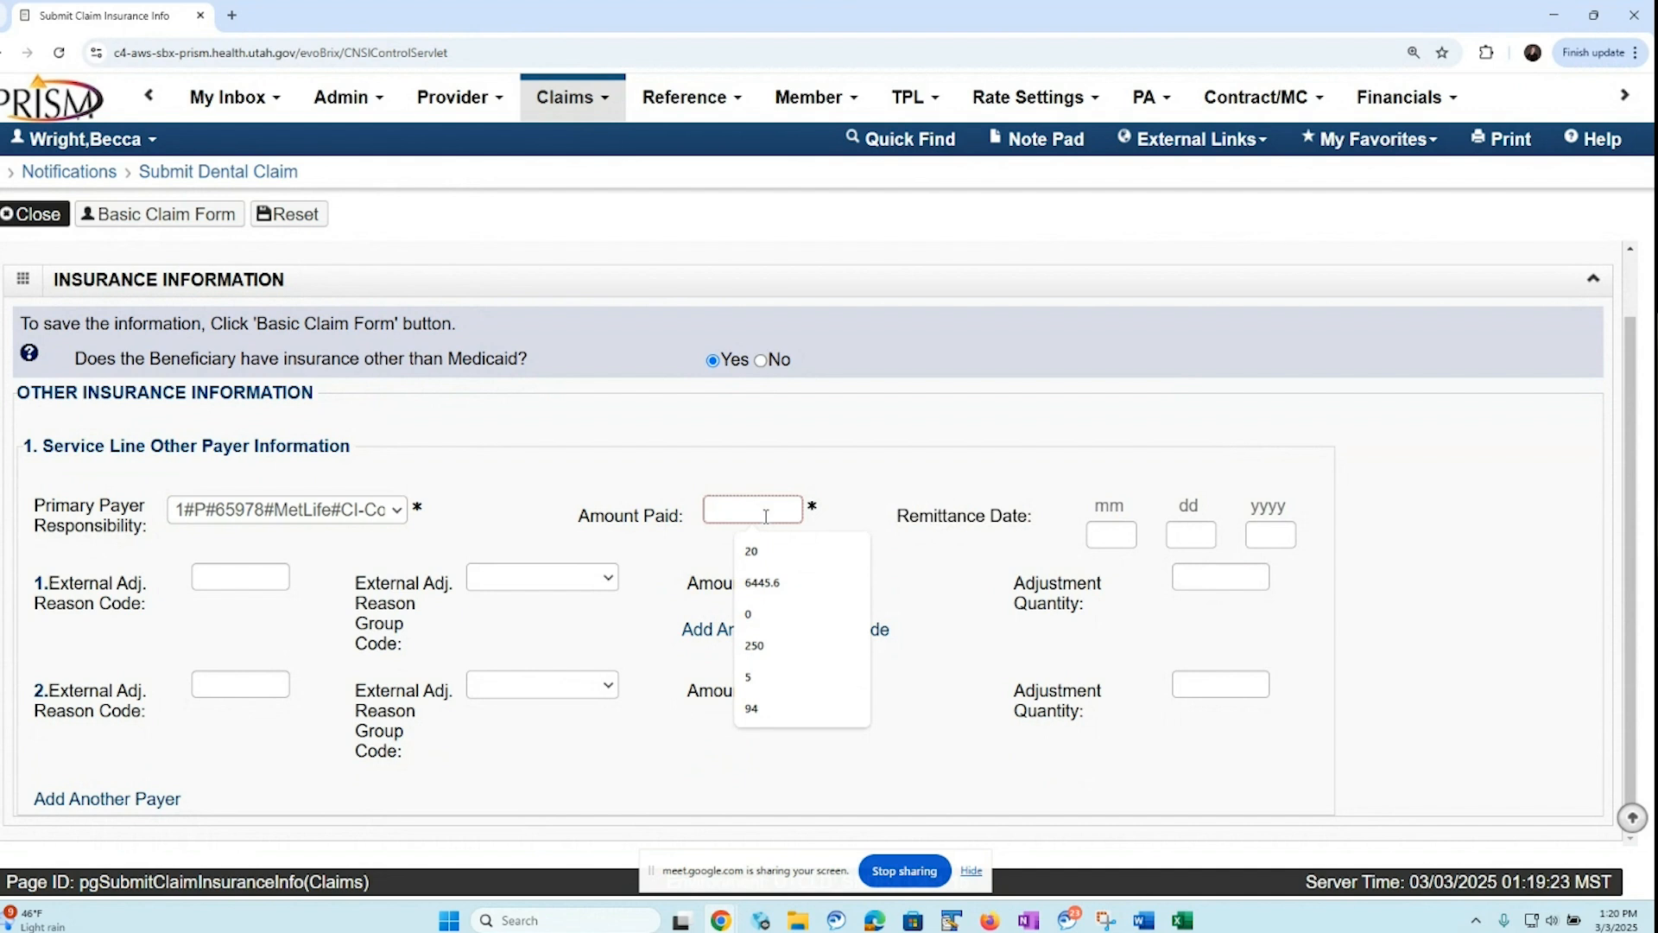
{"action": "type", "text": "21"}
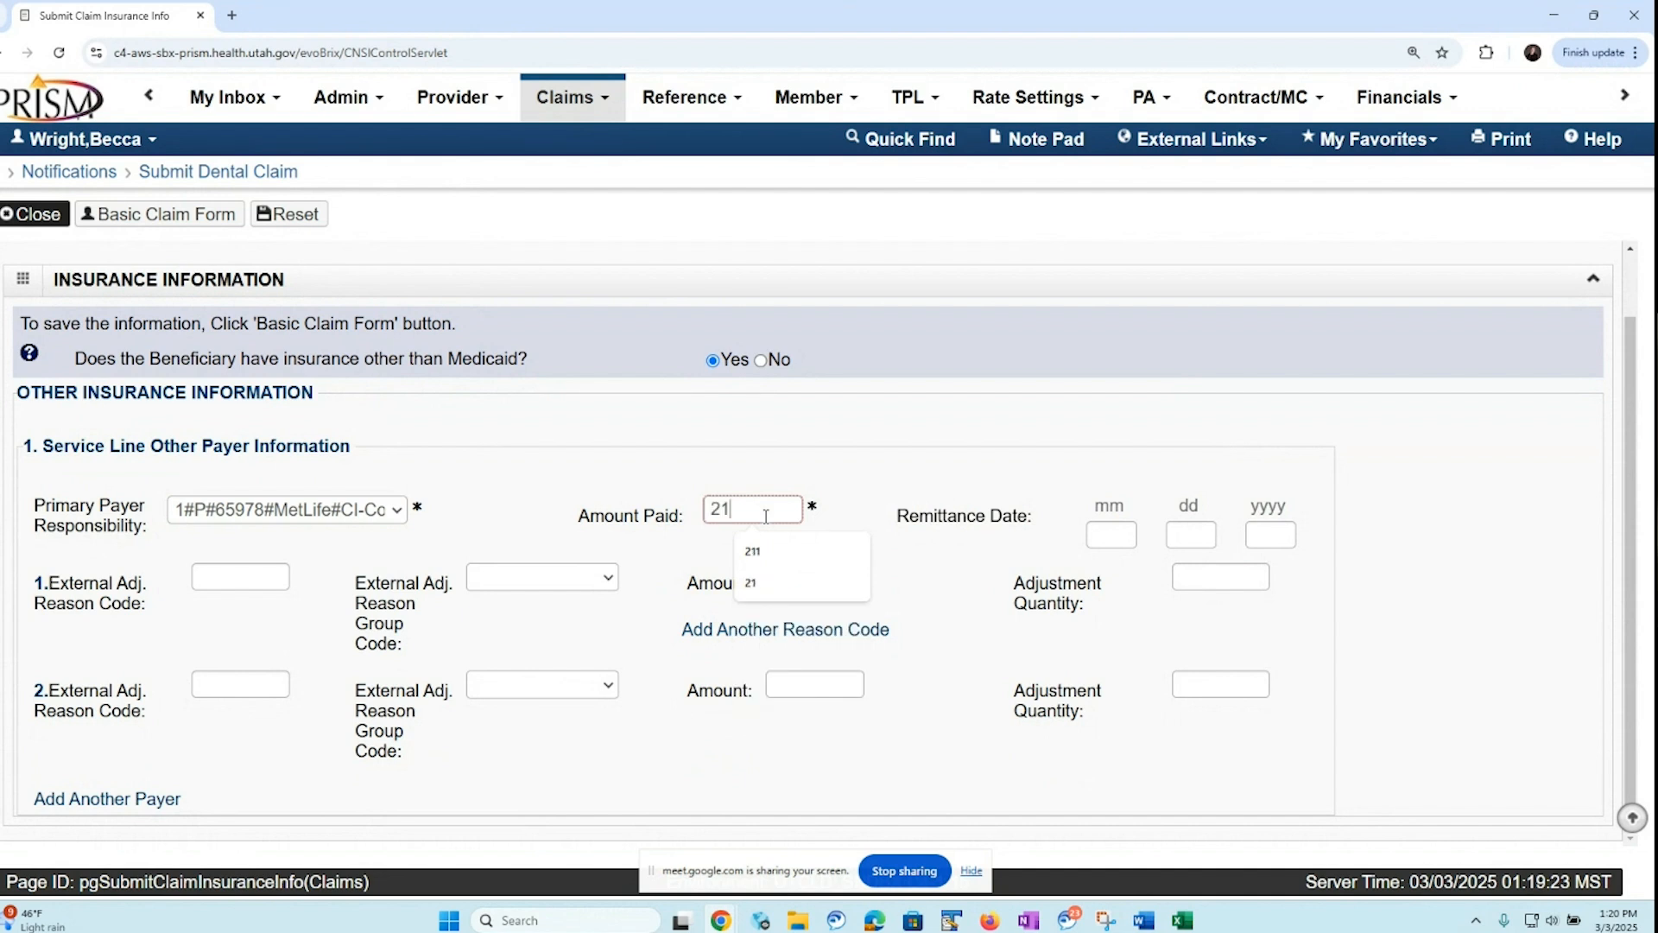
Fill in the first adjustment for service line 1 with reason code 45, group code CO-Contractual Obligations and amount 8
{"action": "left_click", "coordinate": [211, 575]}
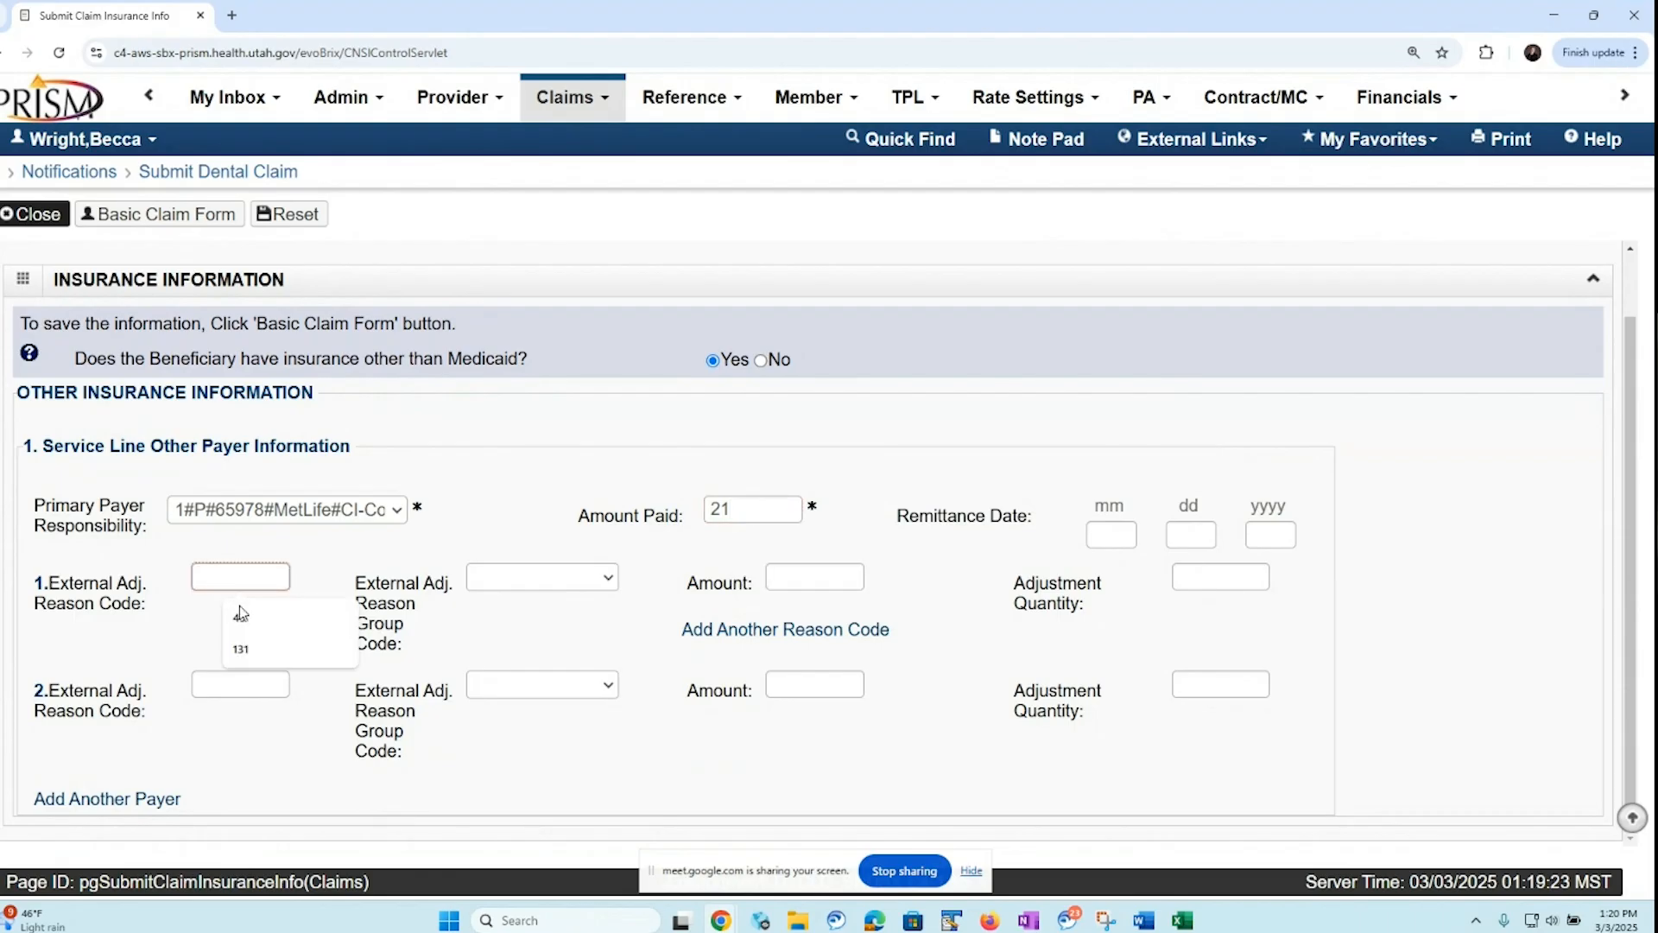
{"action": "left_click", "coordinate": [240, 616]}
{"action": "left_click", "coordinate": [607, 581]}
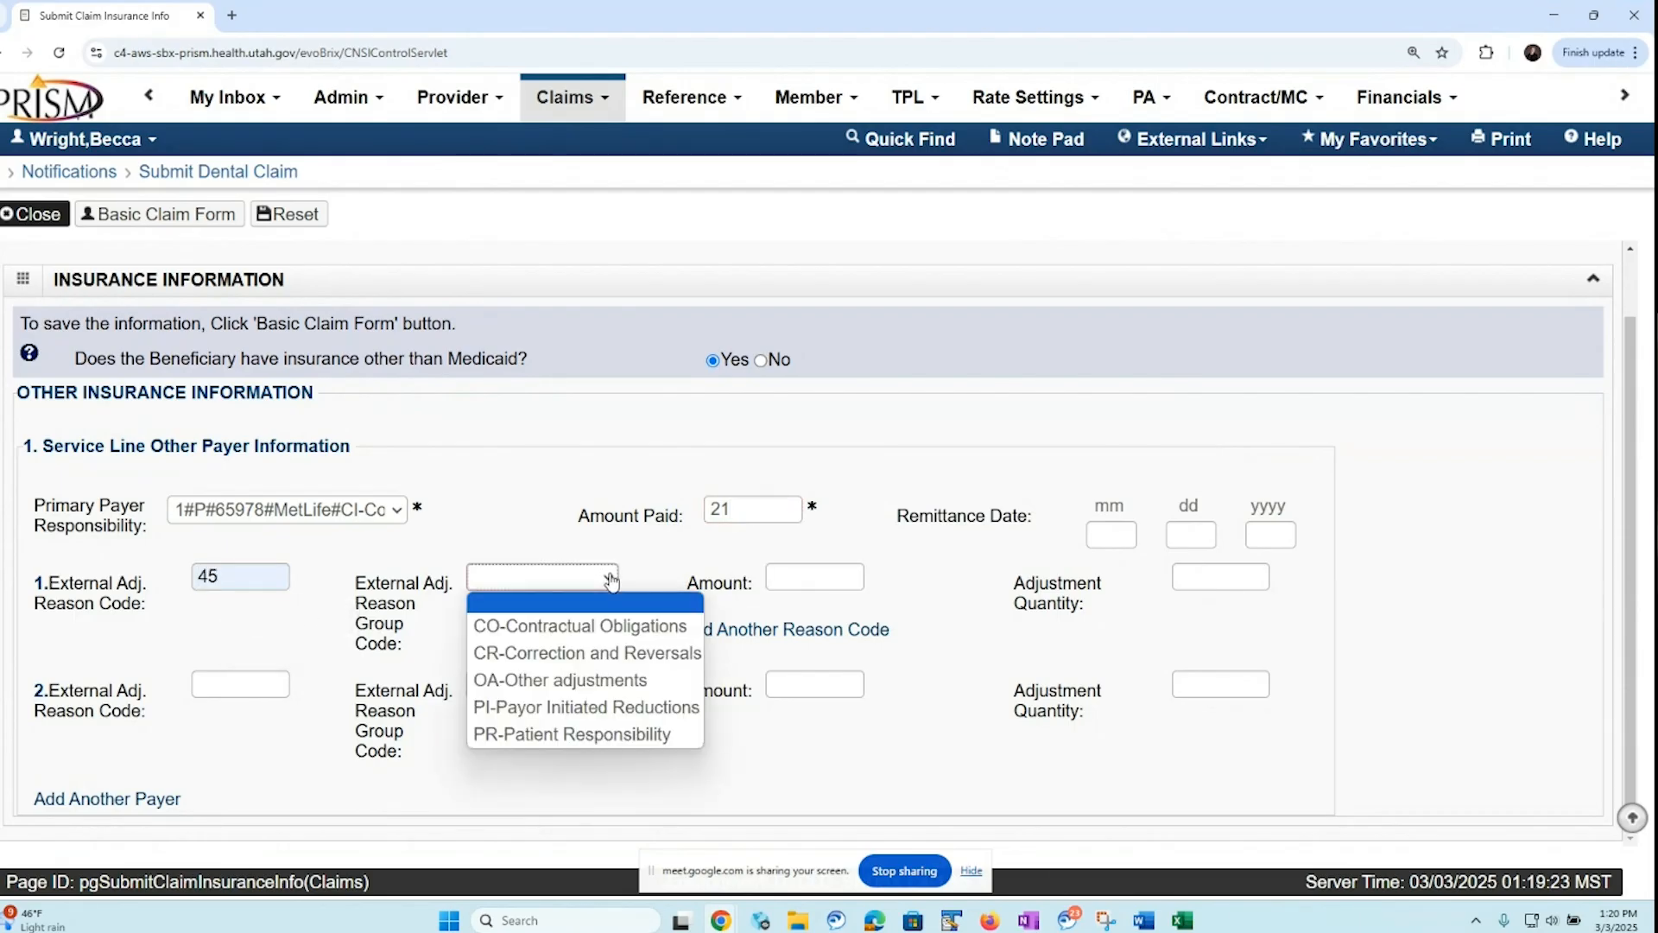
{"action": "left_click", "coordinate": [572, 625]}
{"action": "left_click", "coordinate": [793, 579]}
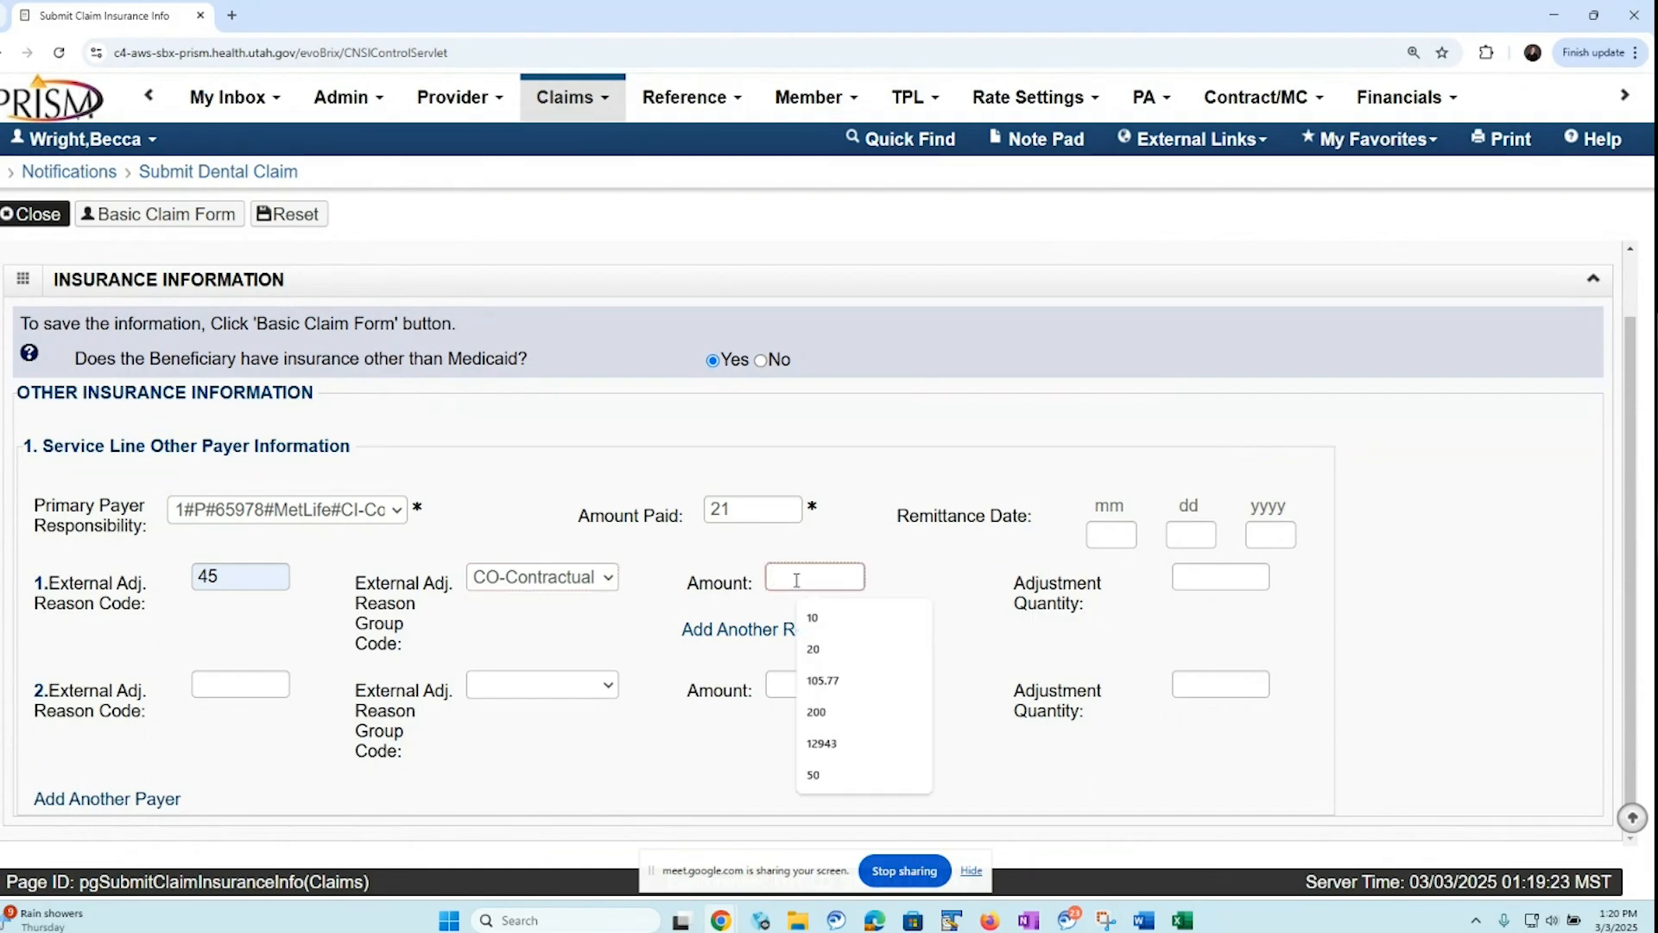
{"action": "type", "text": "10"}
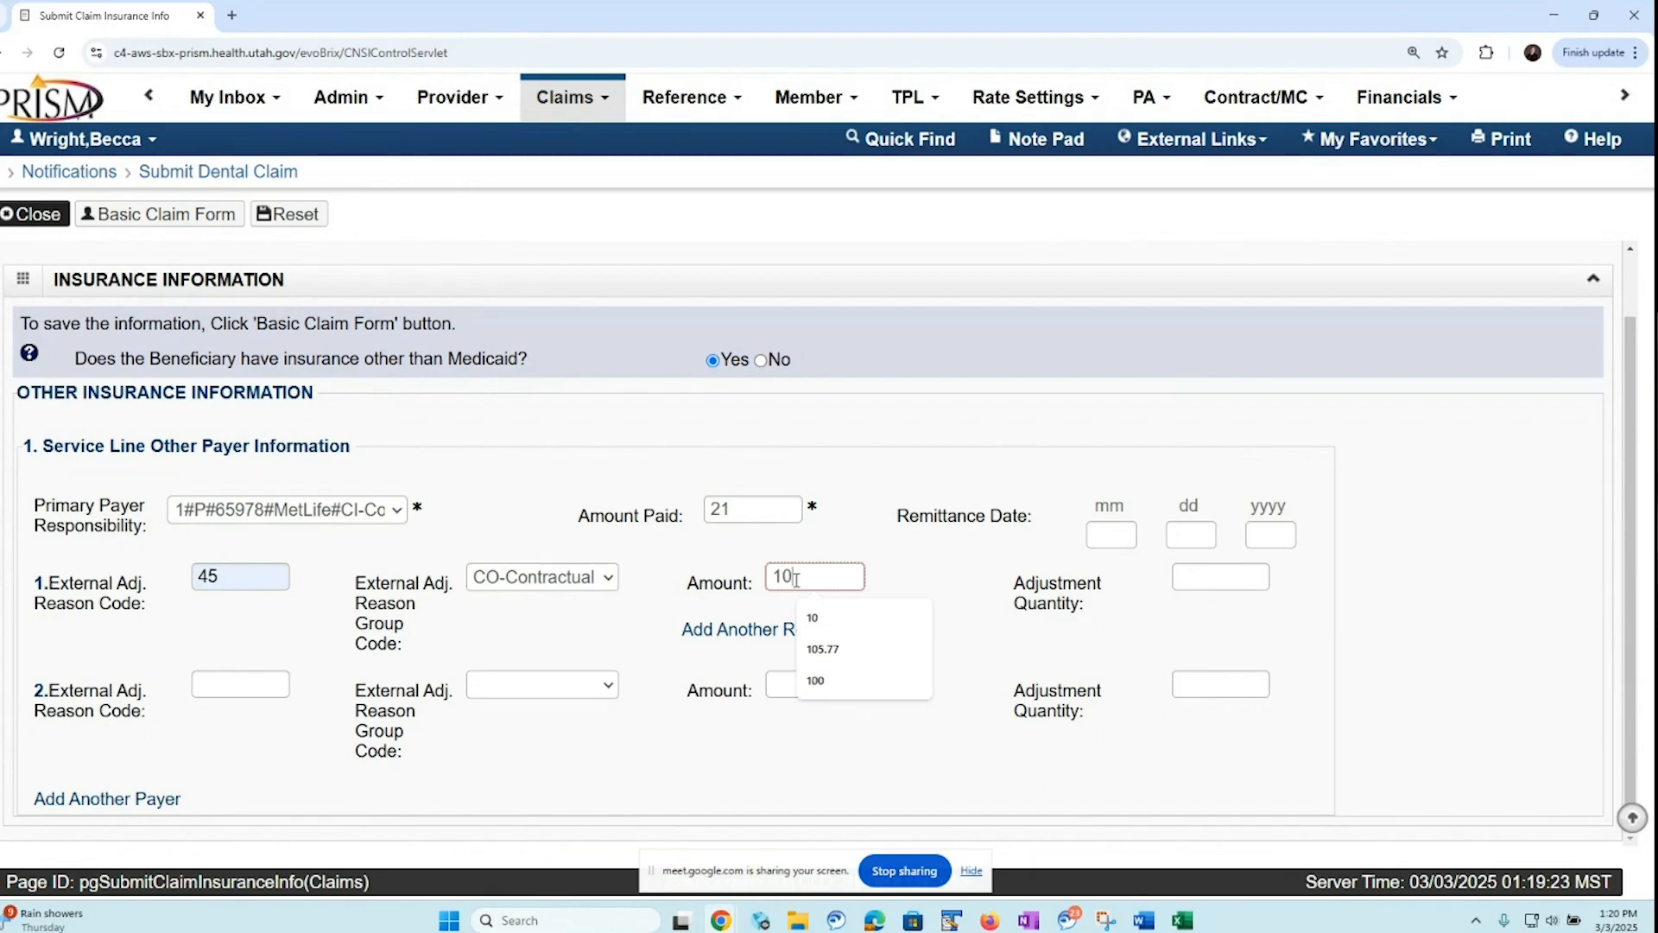
{"action": "key", "text": "BackSpace"}
{"action": "key", "text": "BackSpace"}
{"action": "type", "text": "8"}
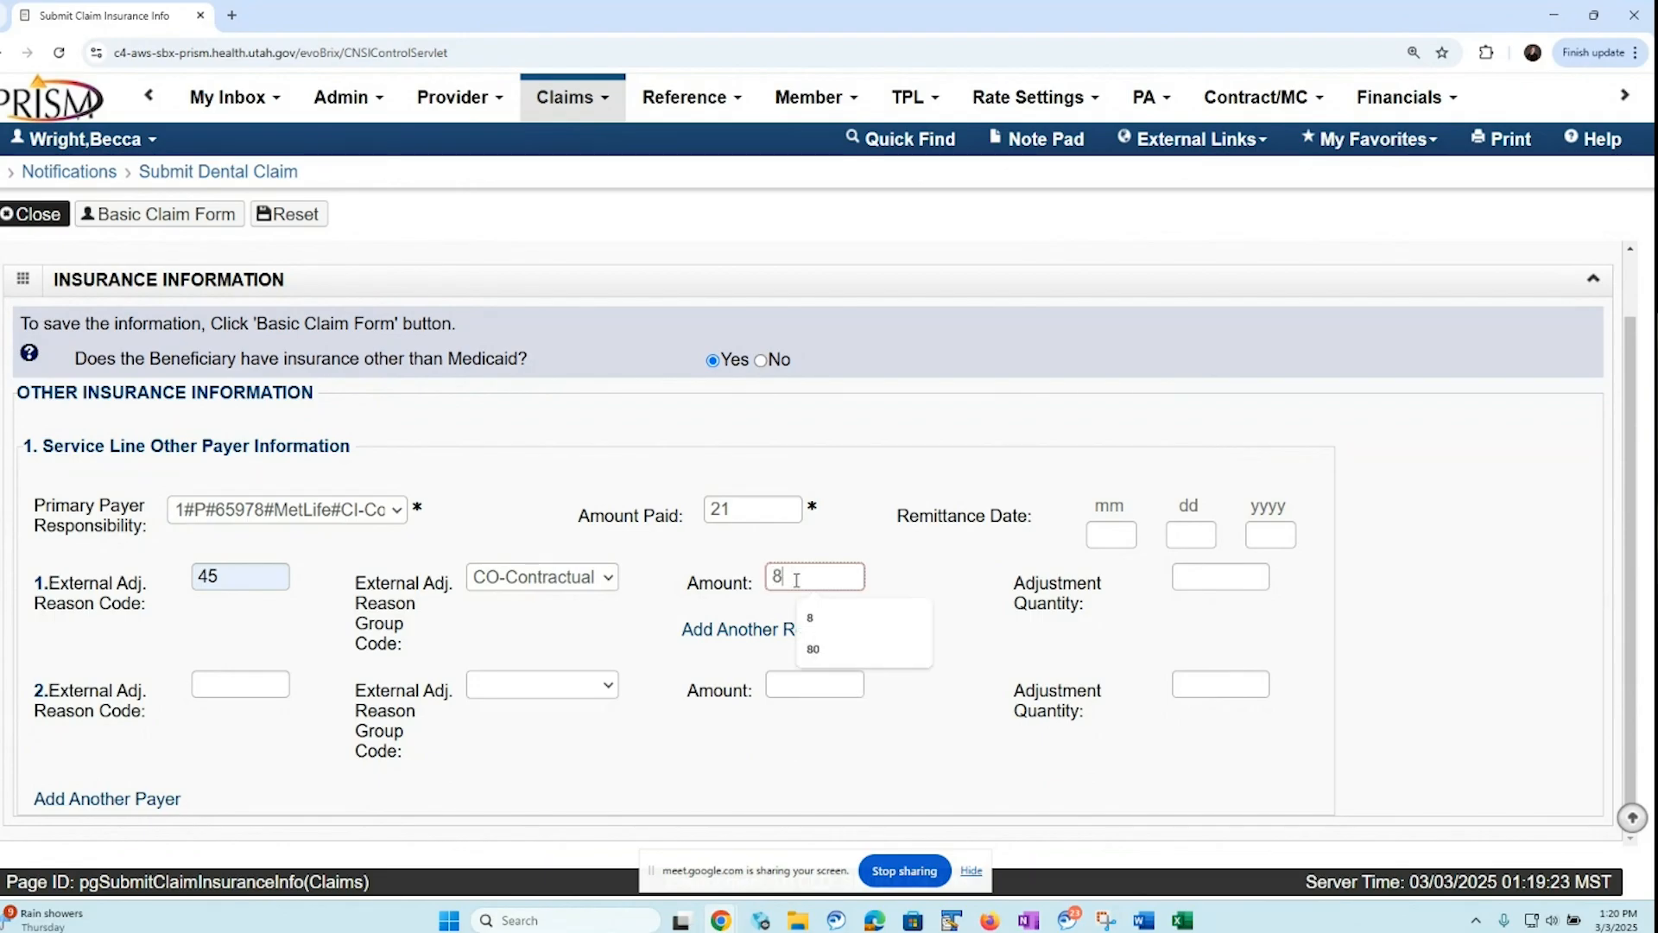
{"action": "left_click", "coordinate": [820, 618]}
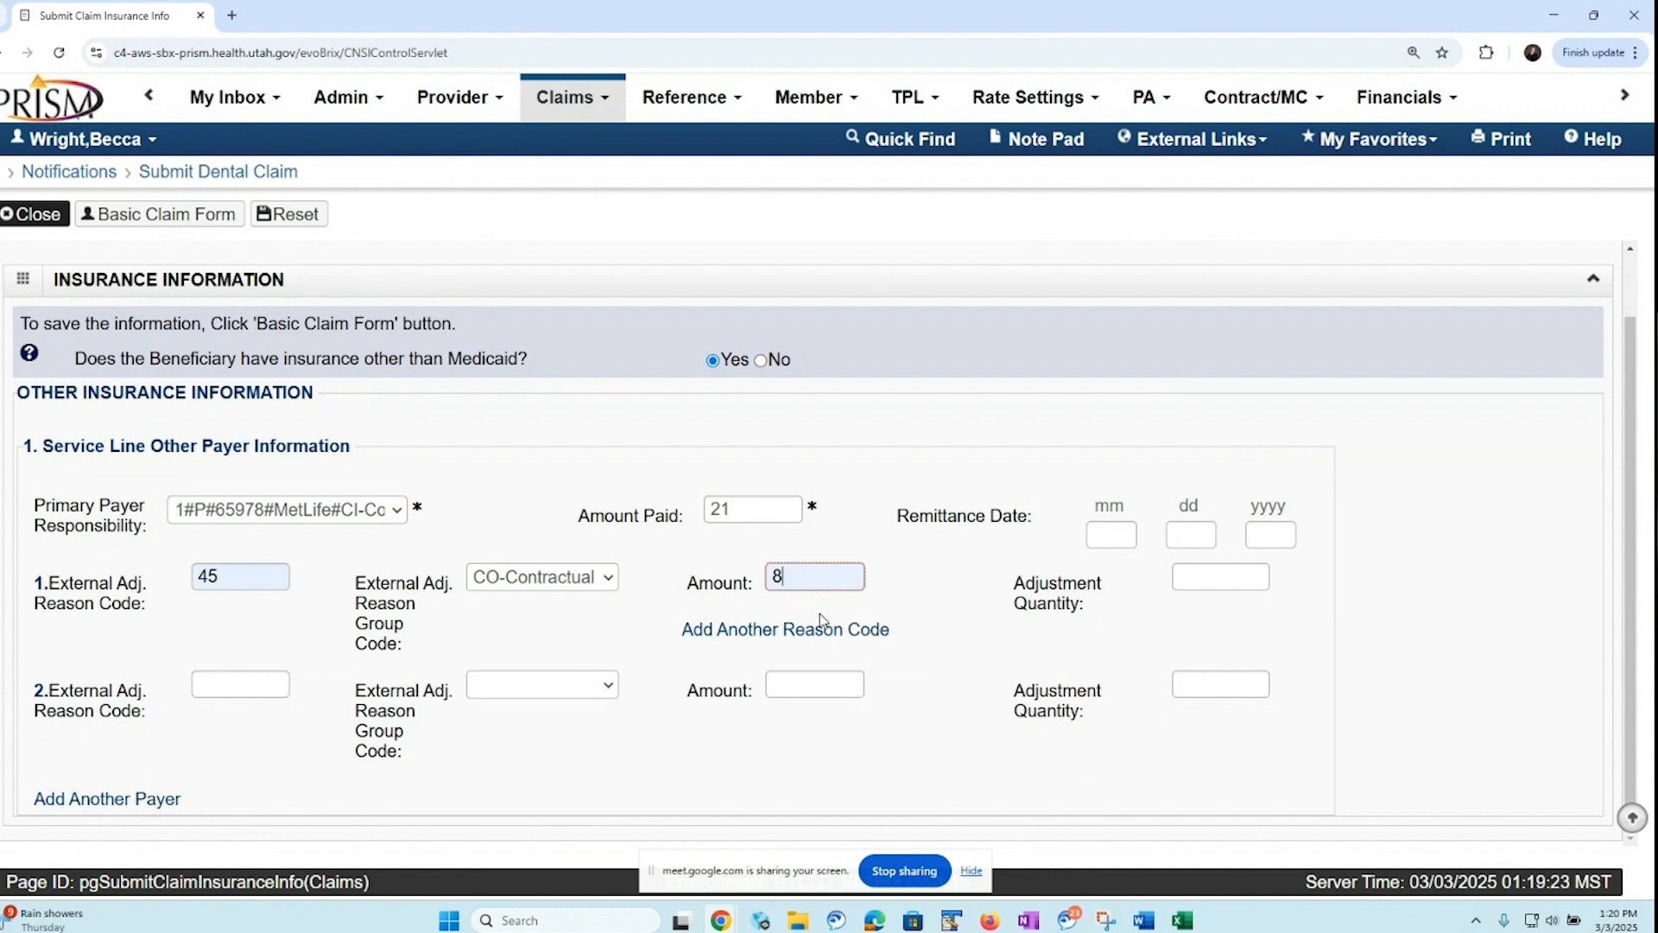
Fill in the second adjustment for service line 1 with reason code 2, group code PR-Patient Responsibility and amount 35
{"action": "left_click", "coordinate": [212, 681]}
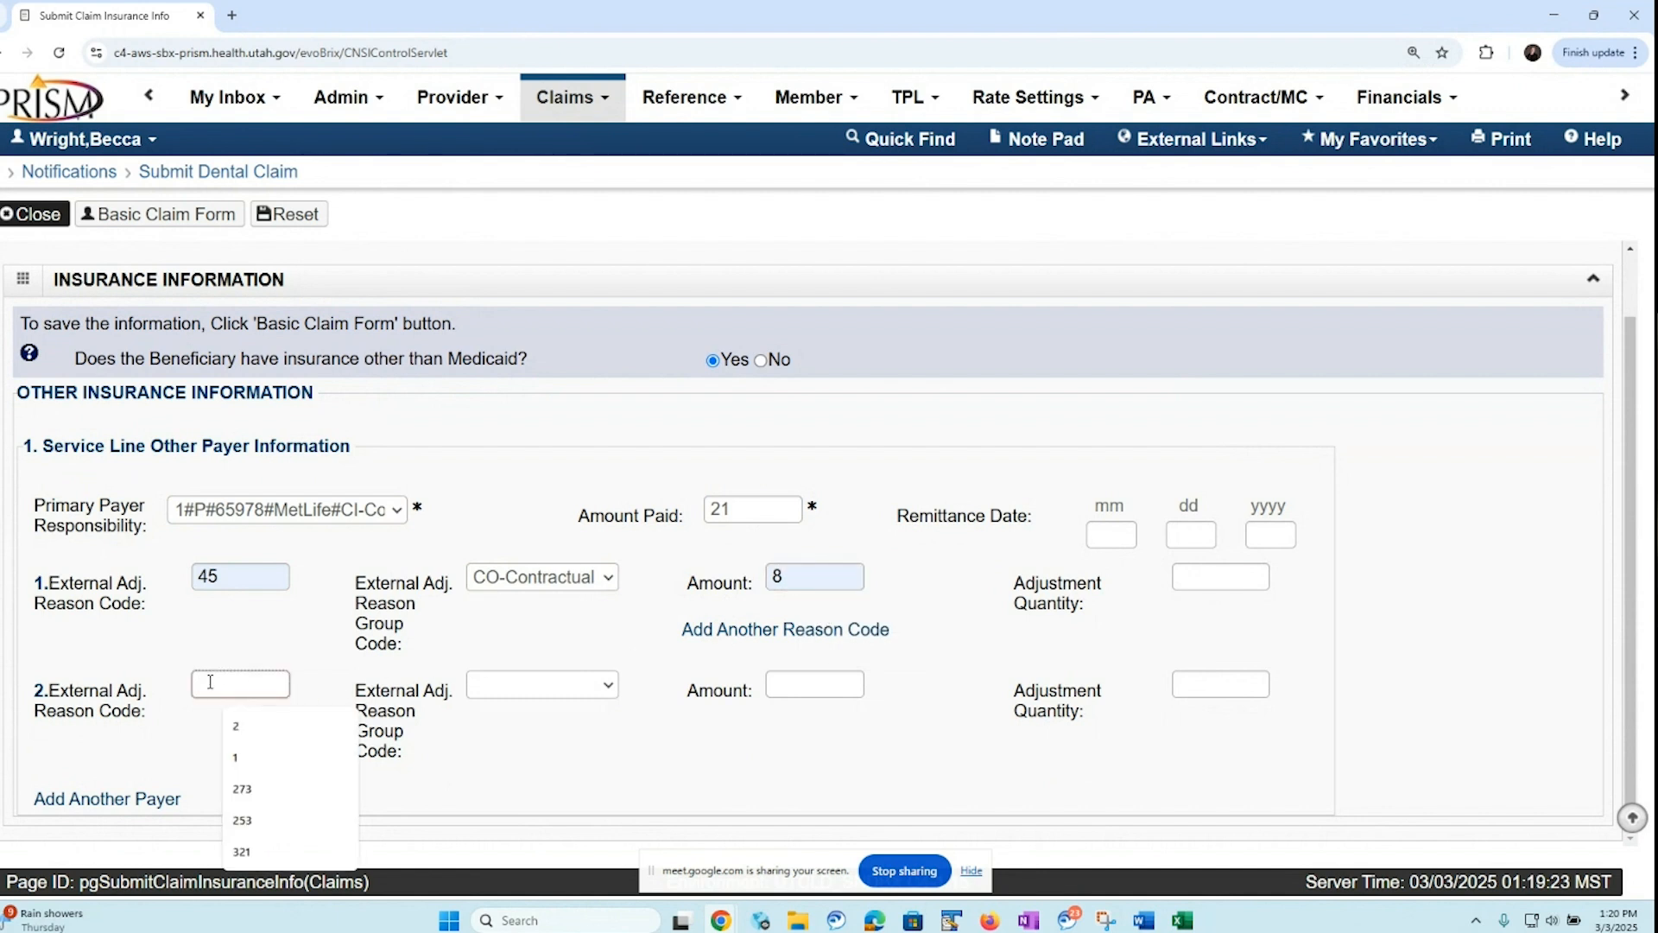
{"action": "type", "text": "2"}
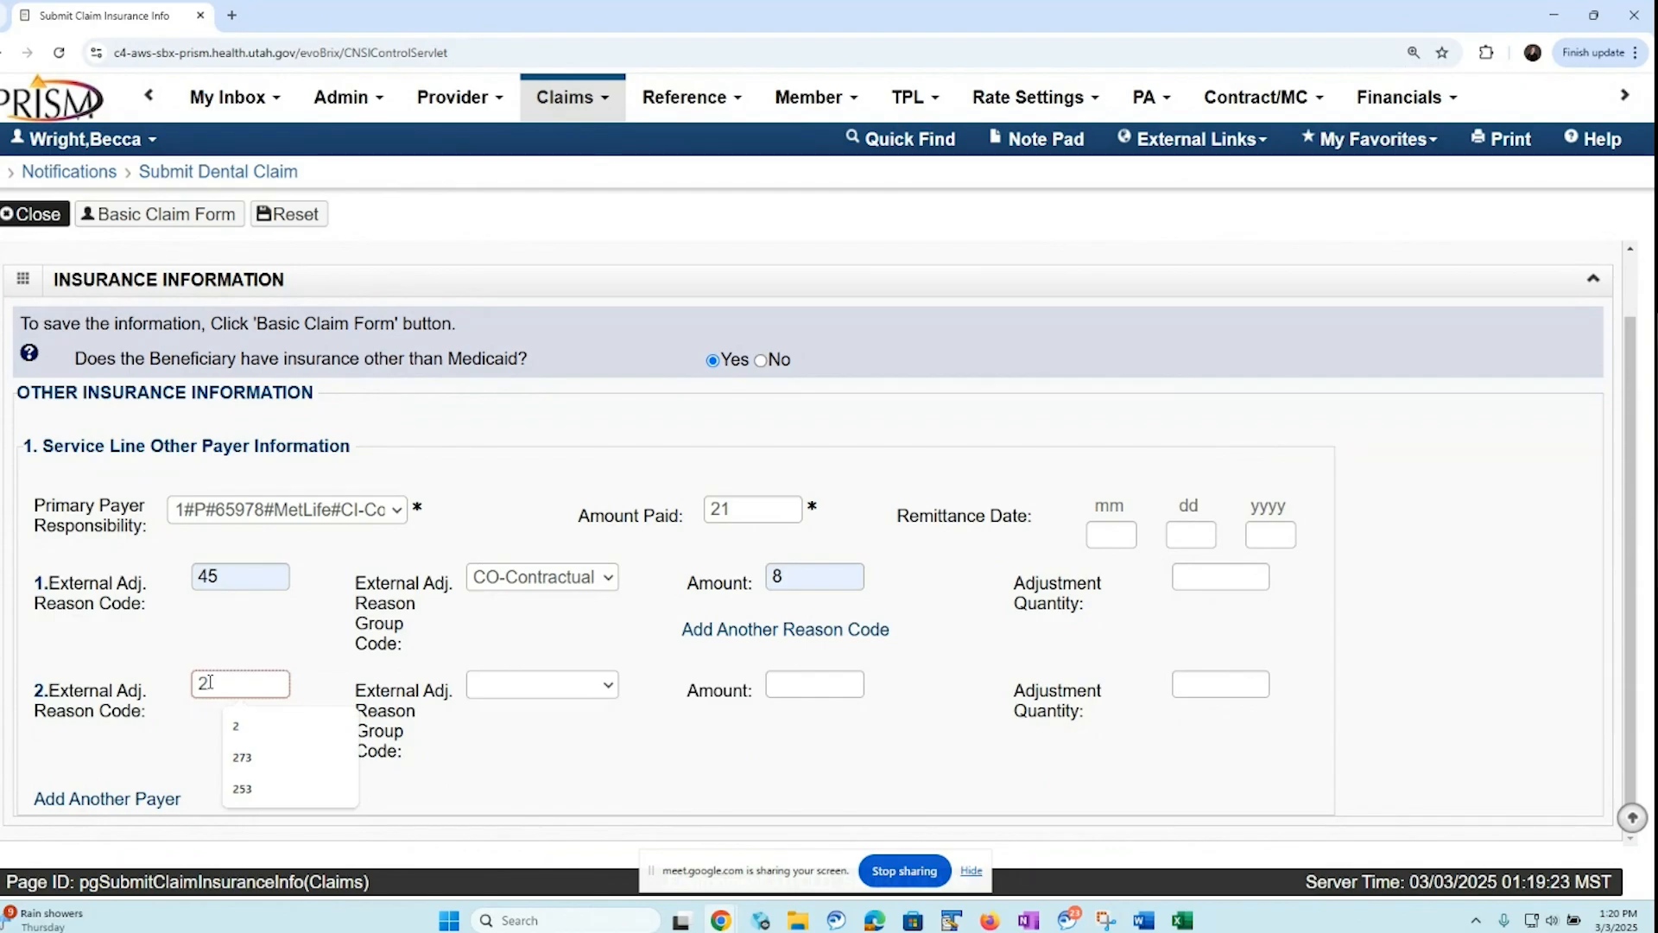
{"action": "left_click", "coordinate": [609, 685]}
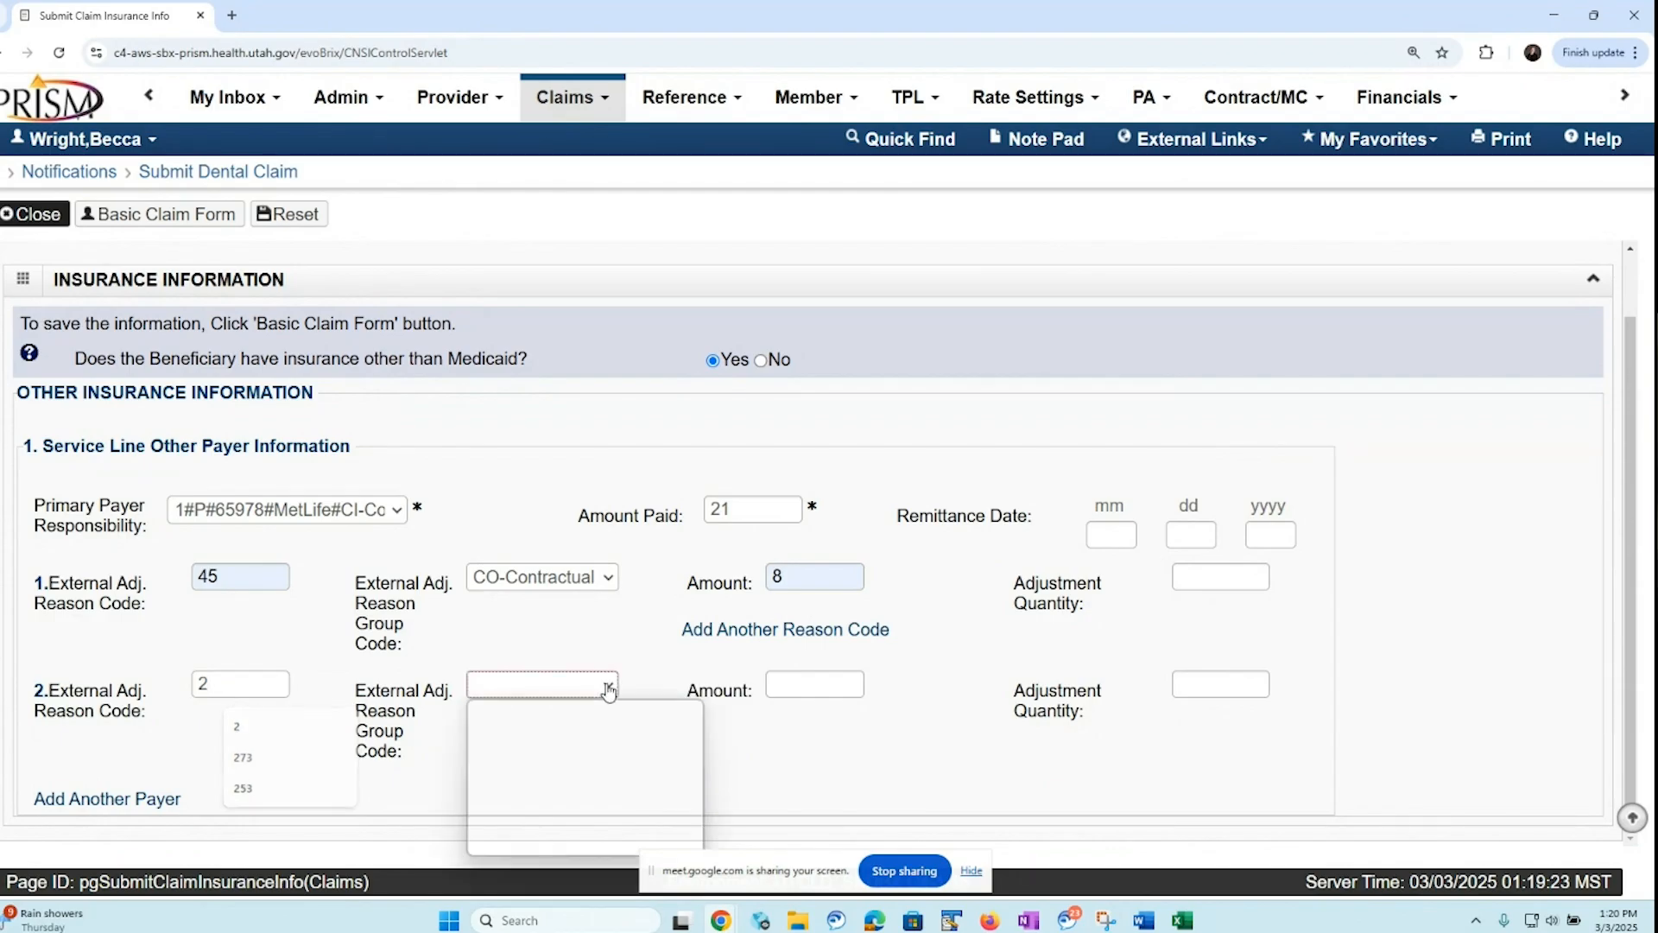
{"action": "left_click", "coordinate": [536, 842]}
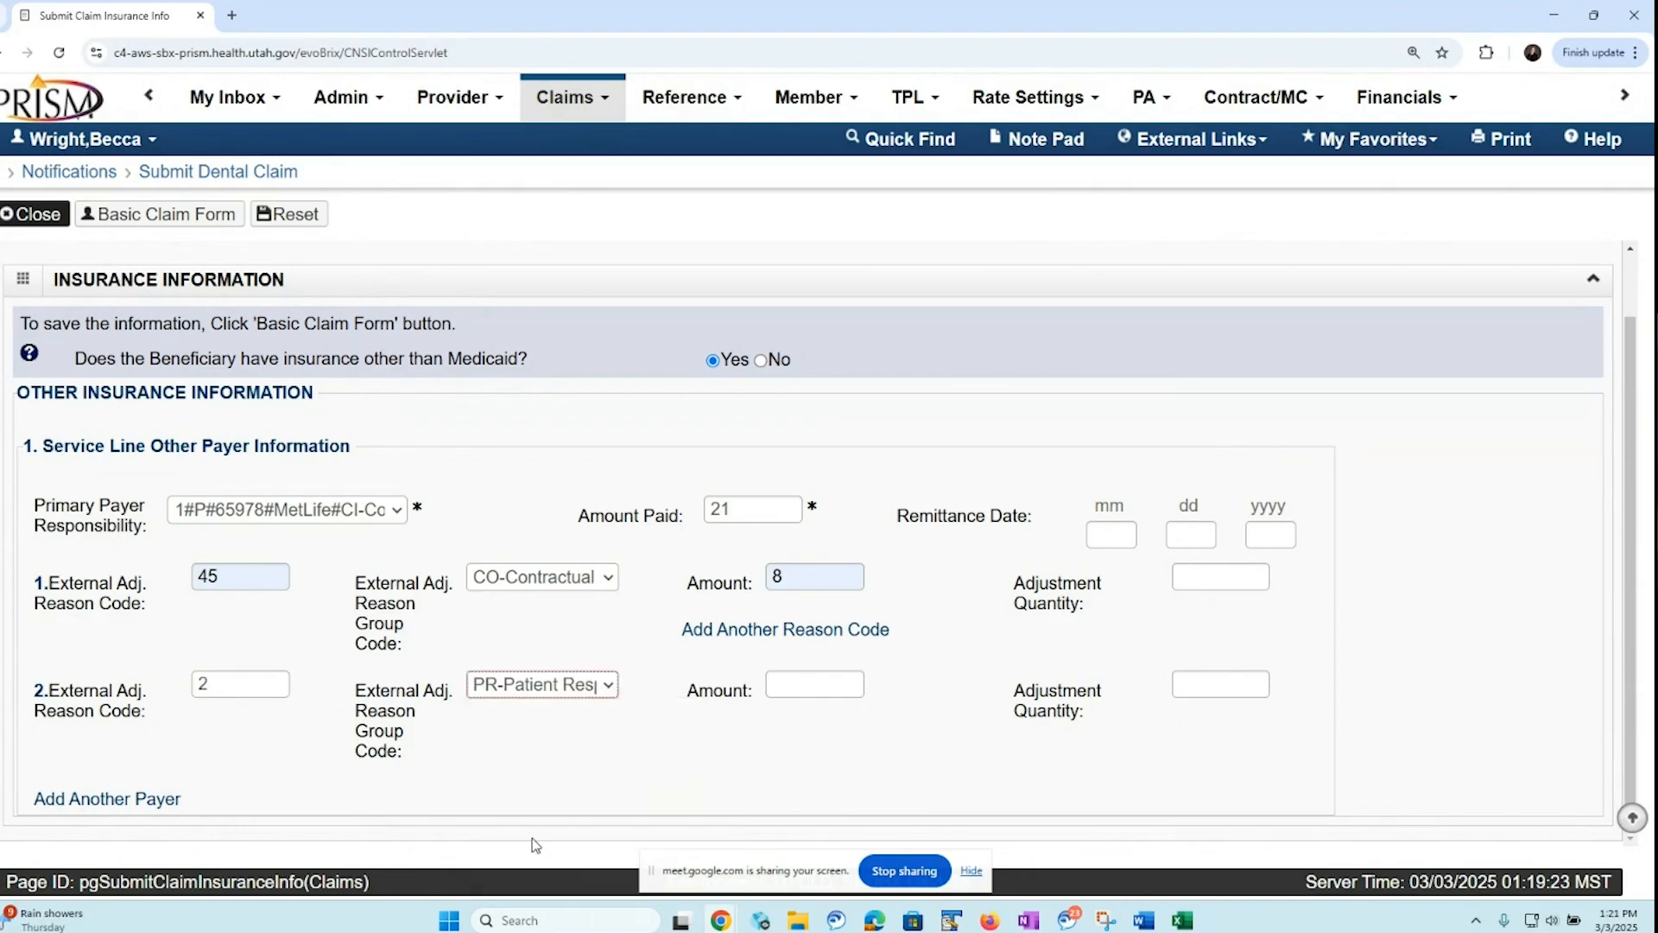
{"action": "left_click", "coordinate": [799, 682]}
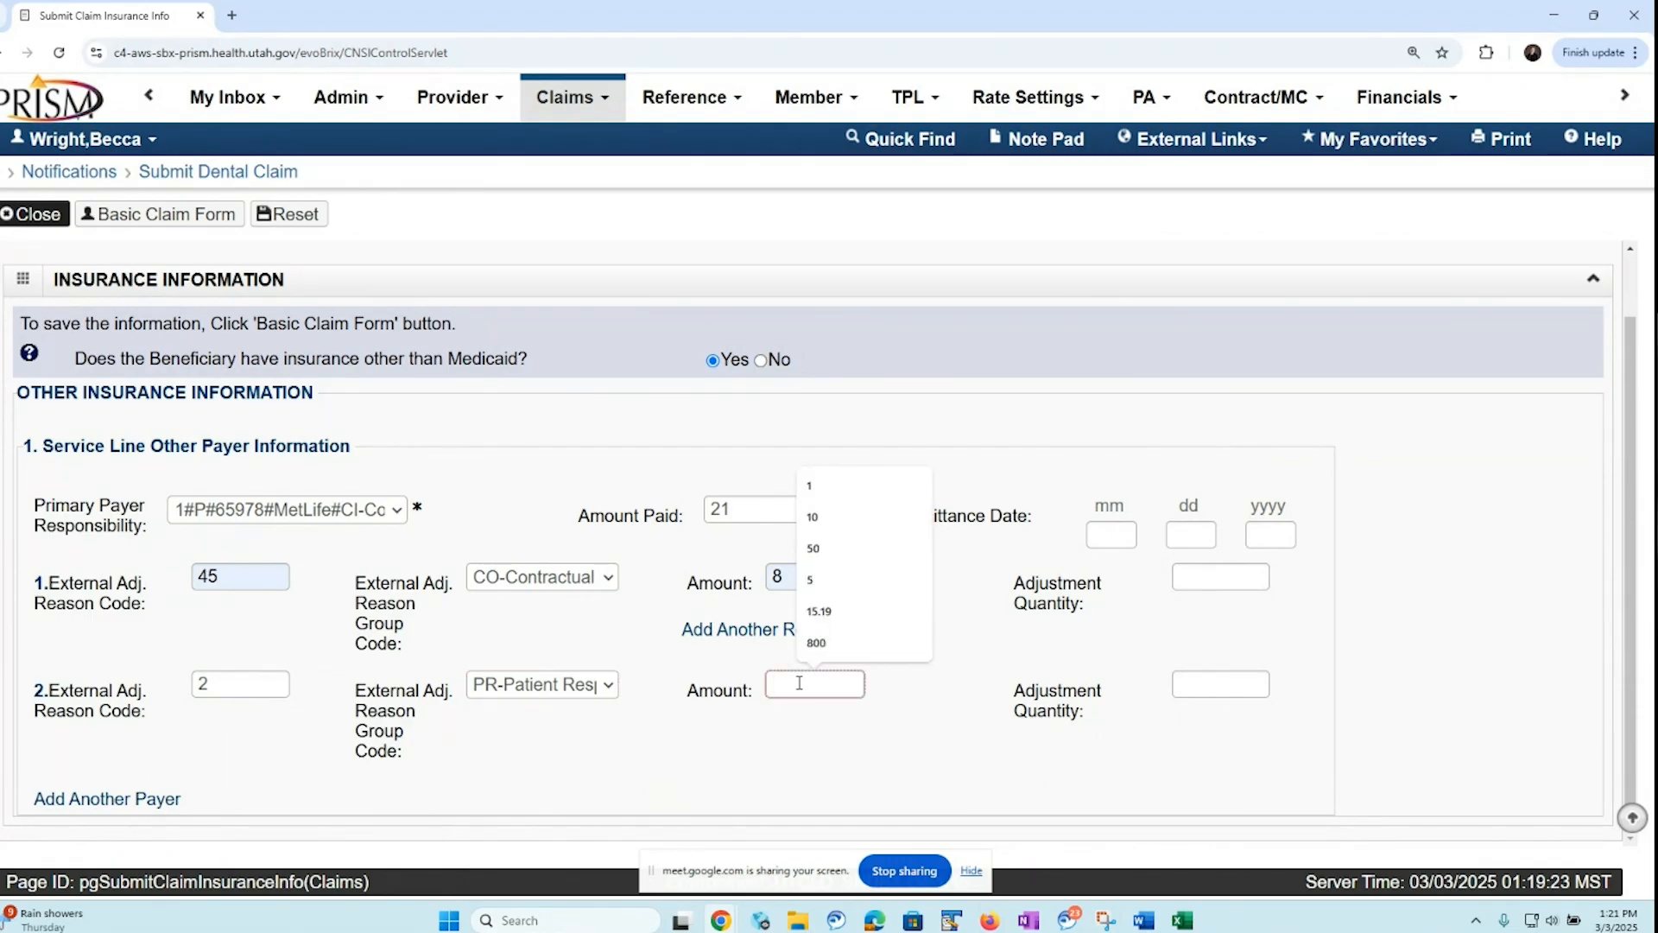
{"action": "type", "text": "35"}
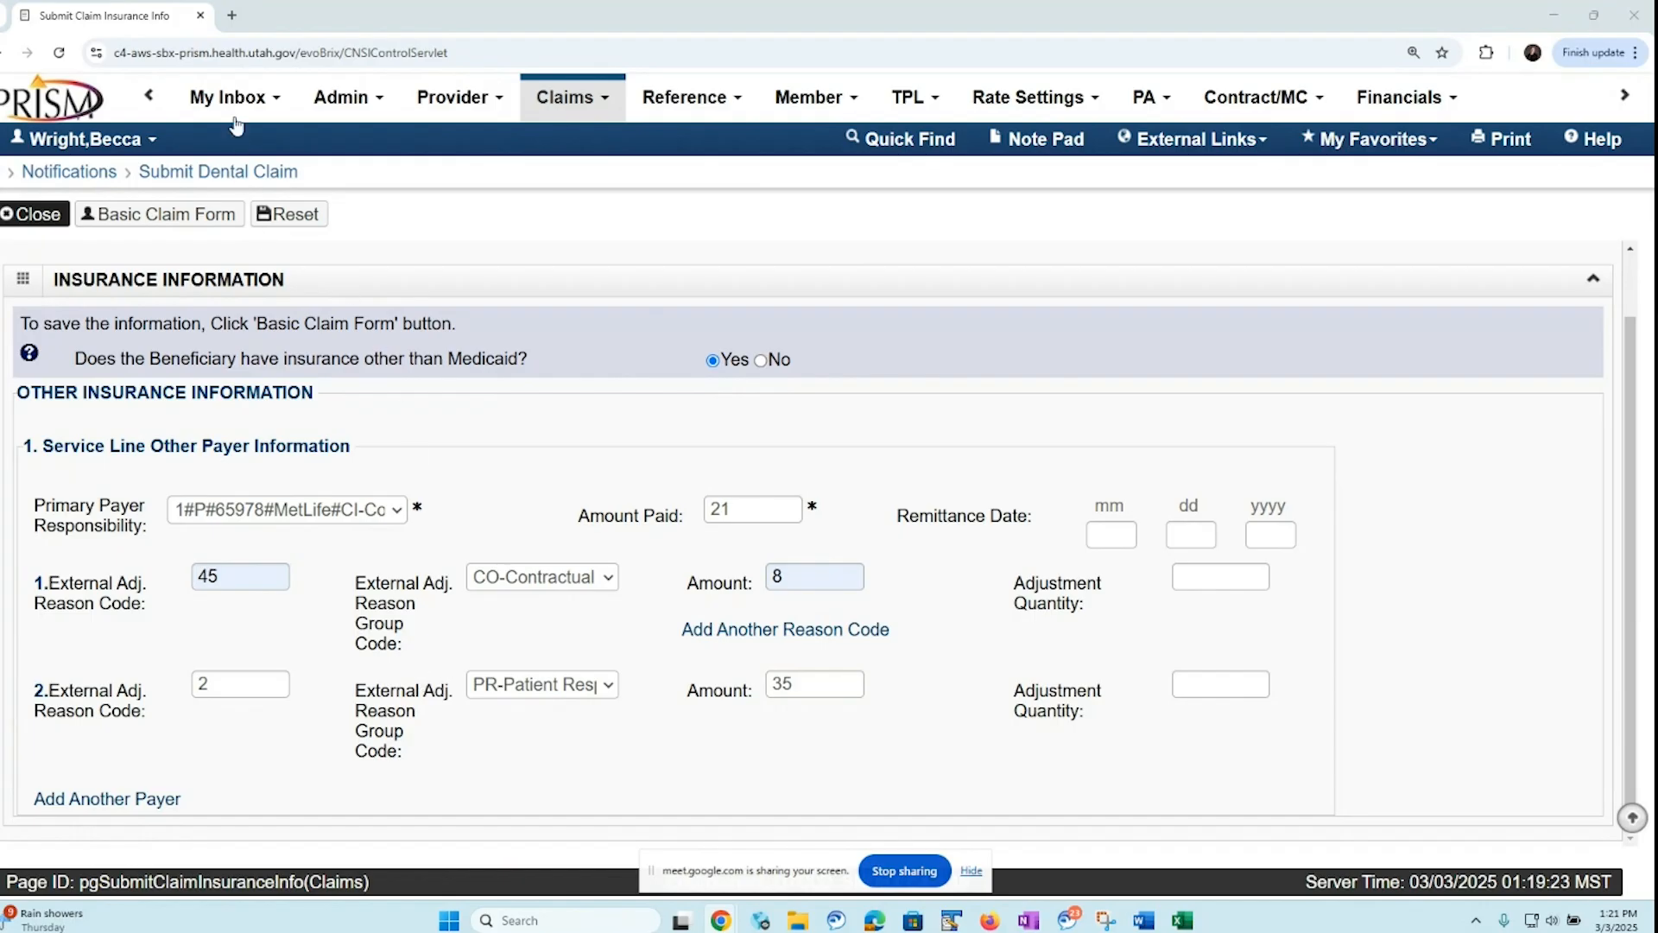
Open x12.org/codes/claim-adjustment-reason-codes in a new browser tab and review the claim adjustment reason codes through code 45
{"action": "left_click", "coordinate": [231, 17]}
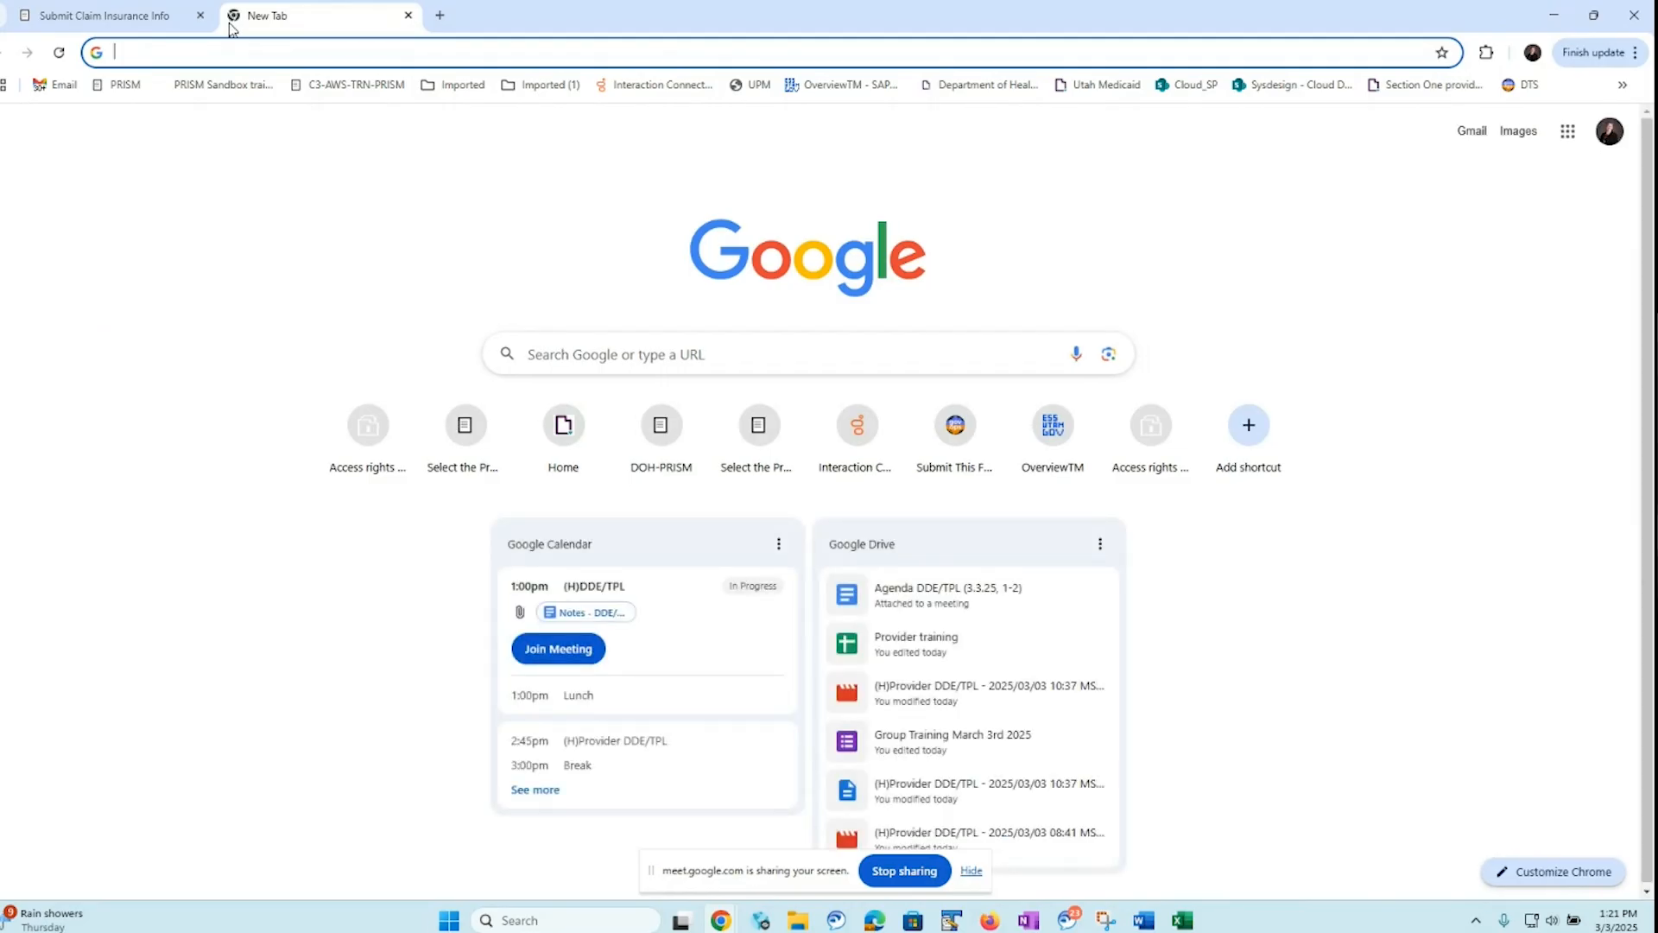
{"action": "type", "text": "o"}
{"action": "type", "text": "https://x12.org/codes/claim-adjustment-reason-codes"}
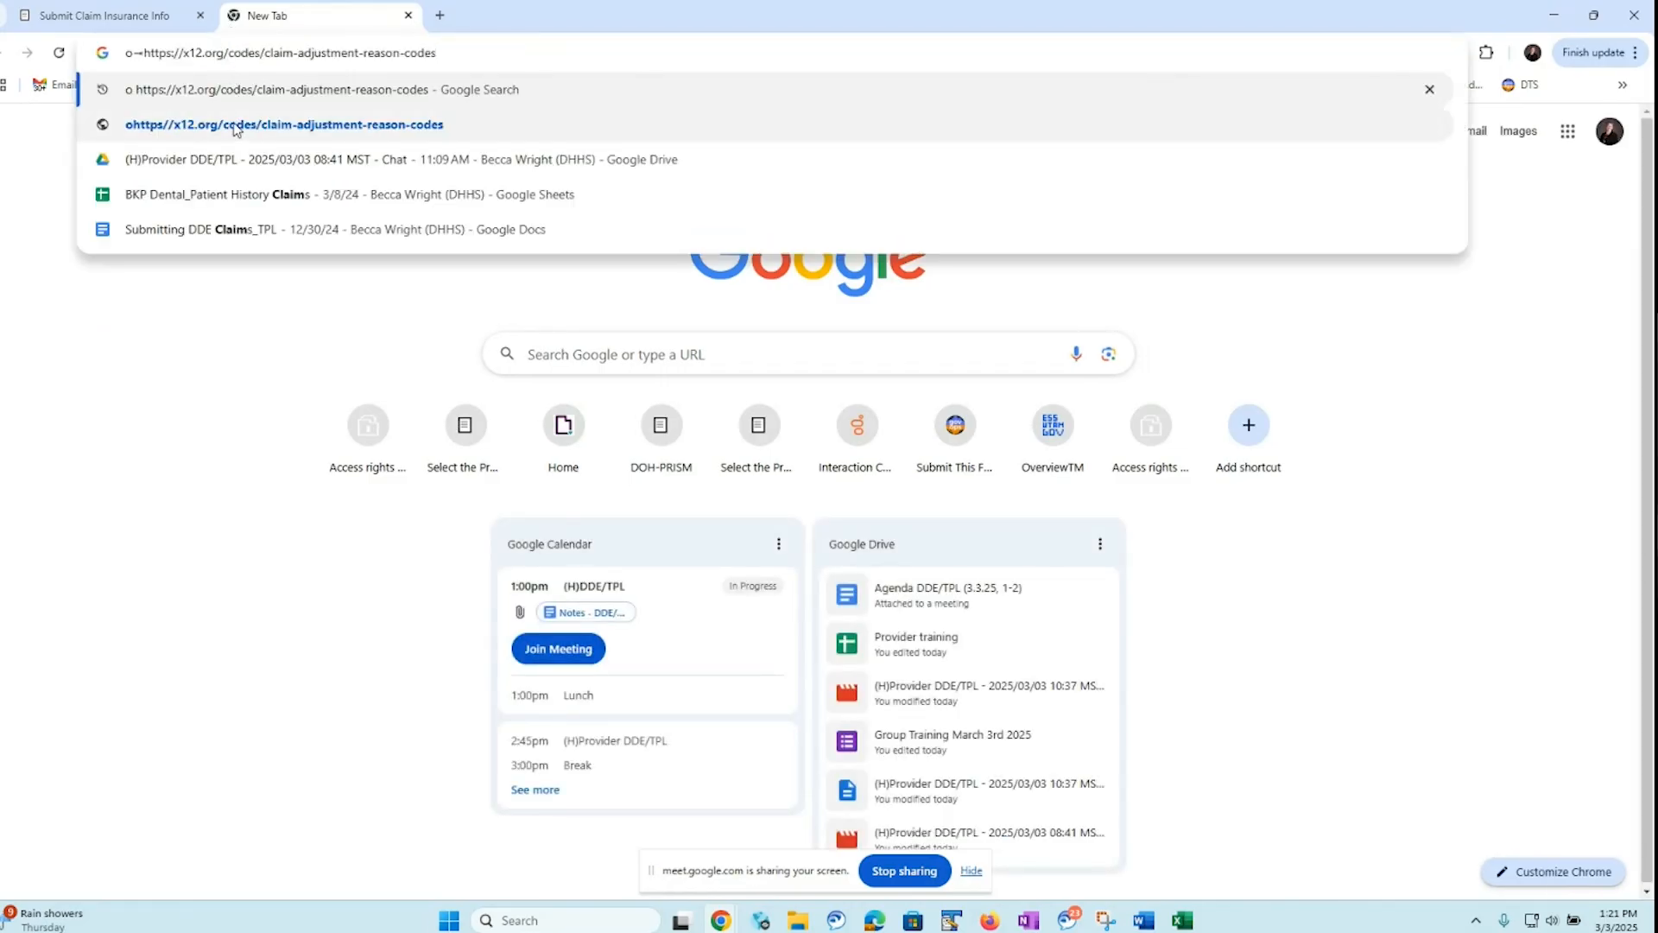
{"action": "left_click", "coordinate": [233, 124]}
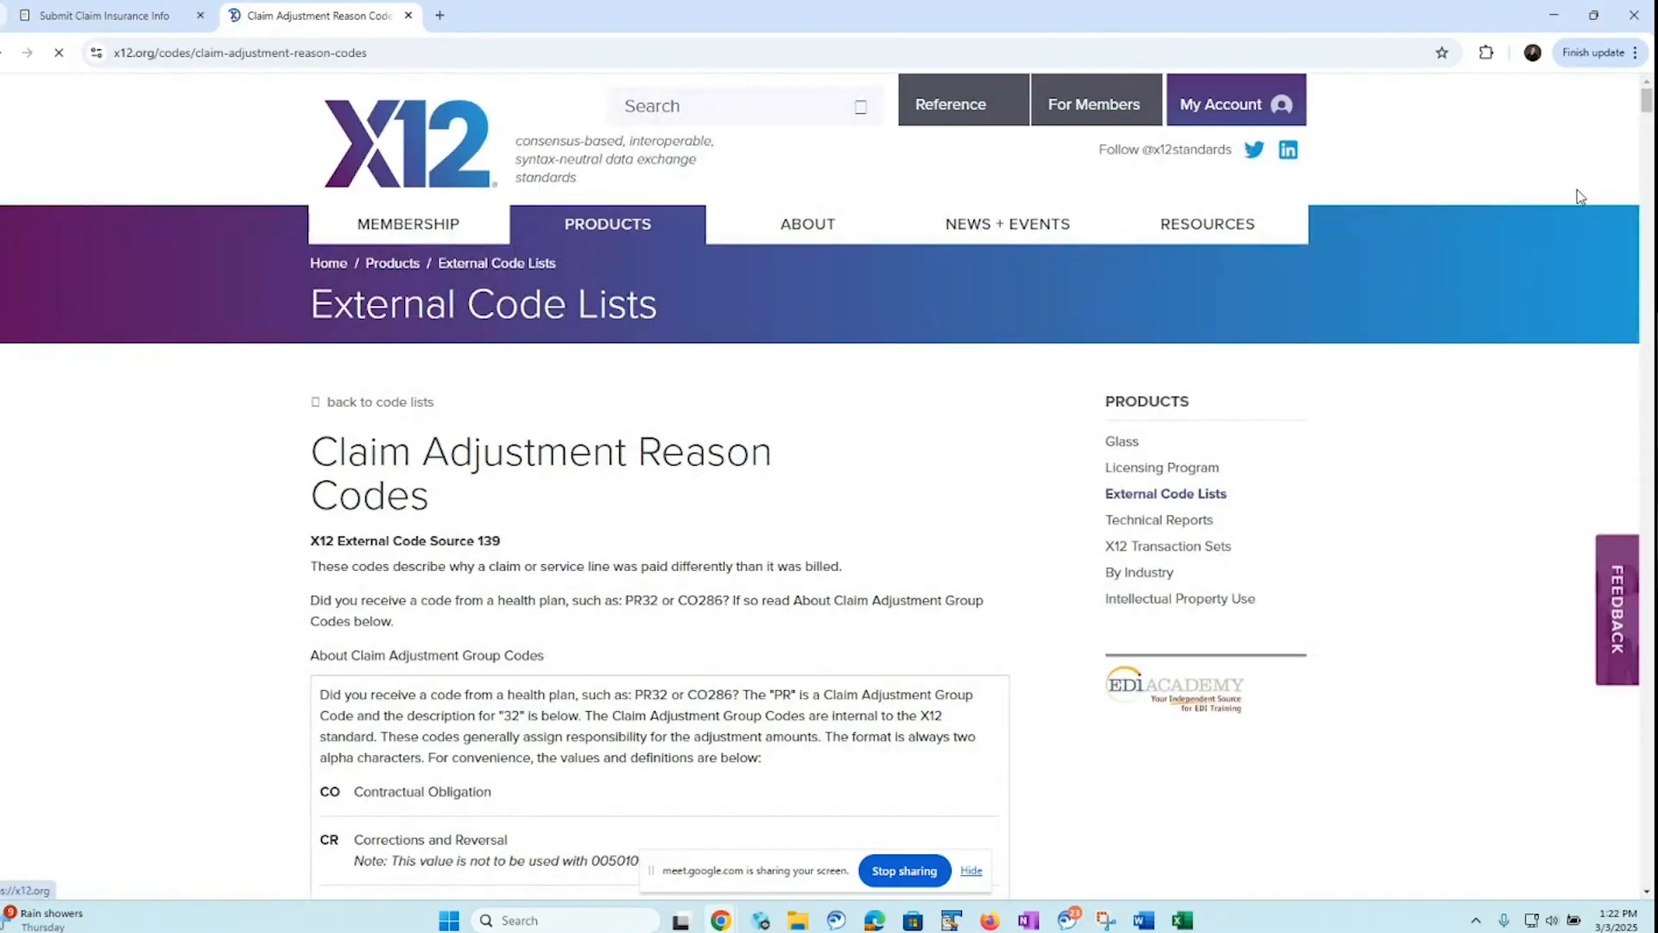
{"action": "left_click_drag", "start_coordinate": [1648, 101], "coordinate": [1629, 145]}
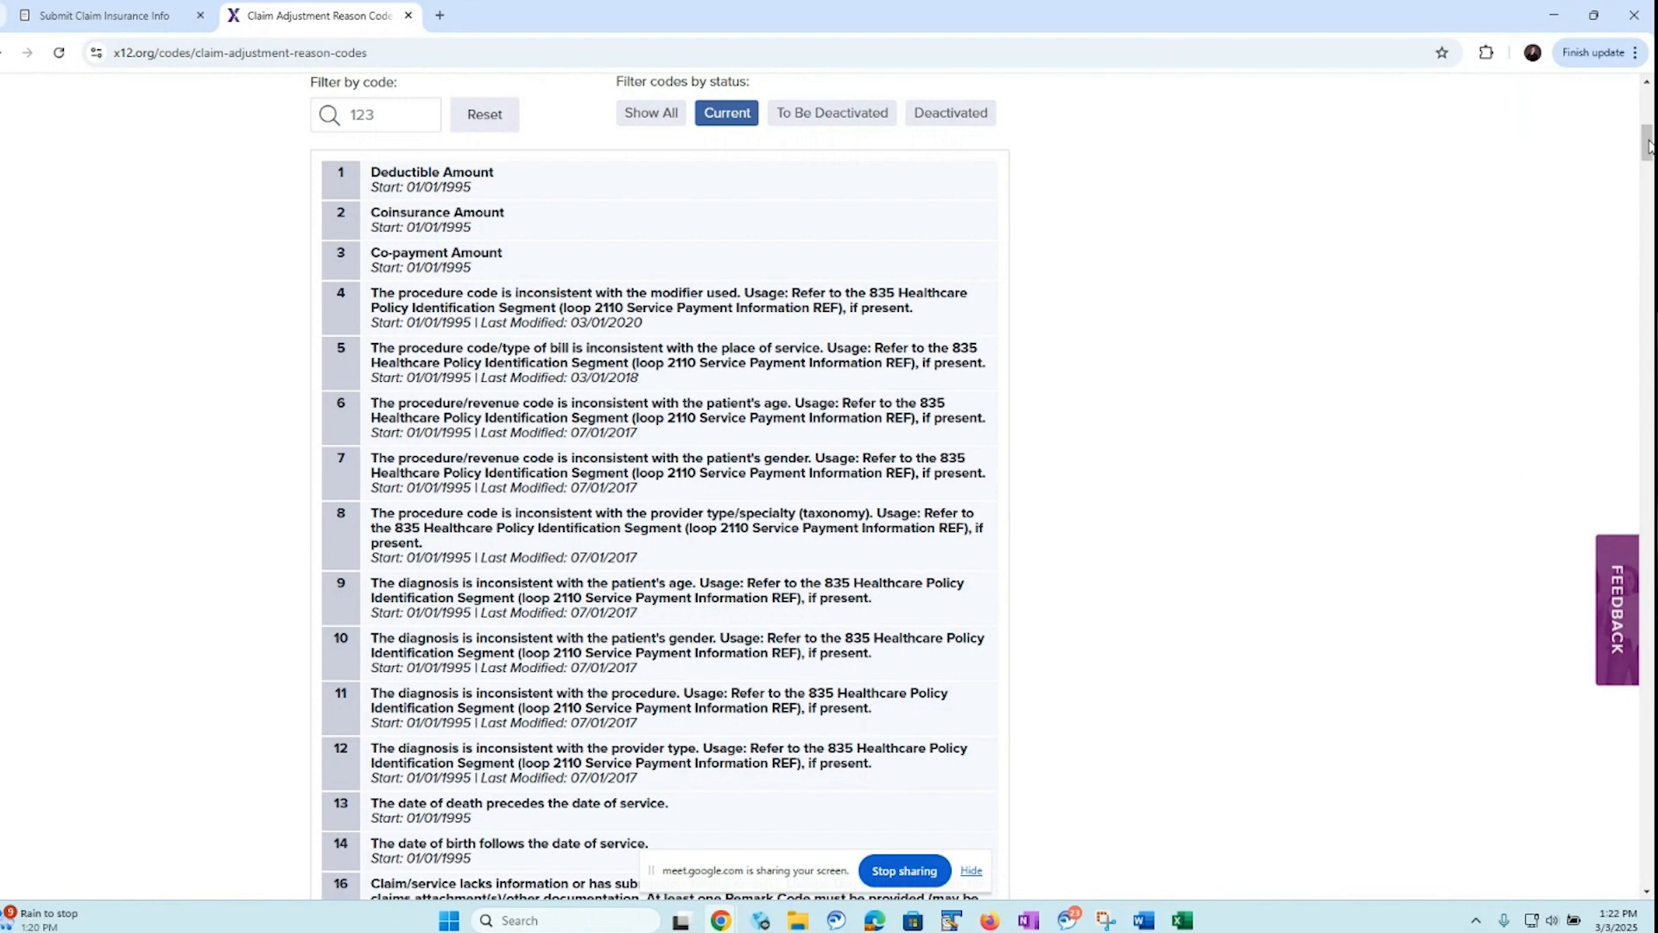
{"action": "left_click_drag", "start_coordinate": [1649, 147], "coordinate": [1647, 210]}
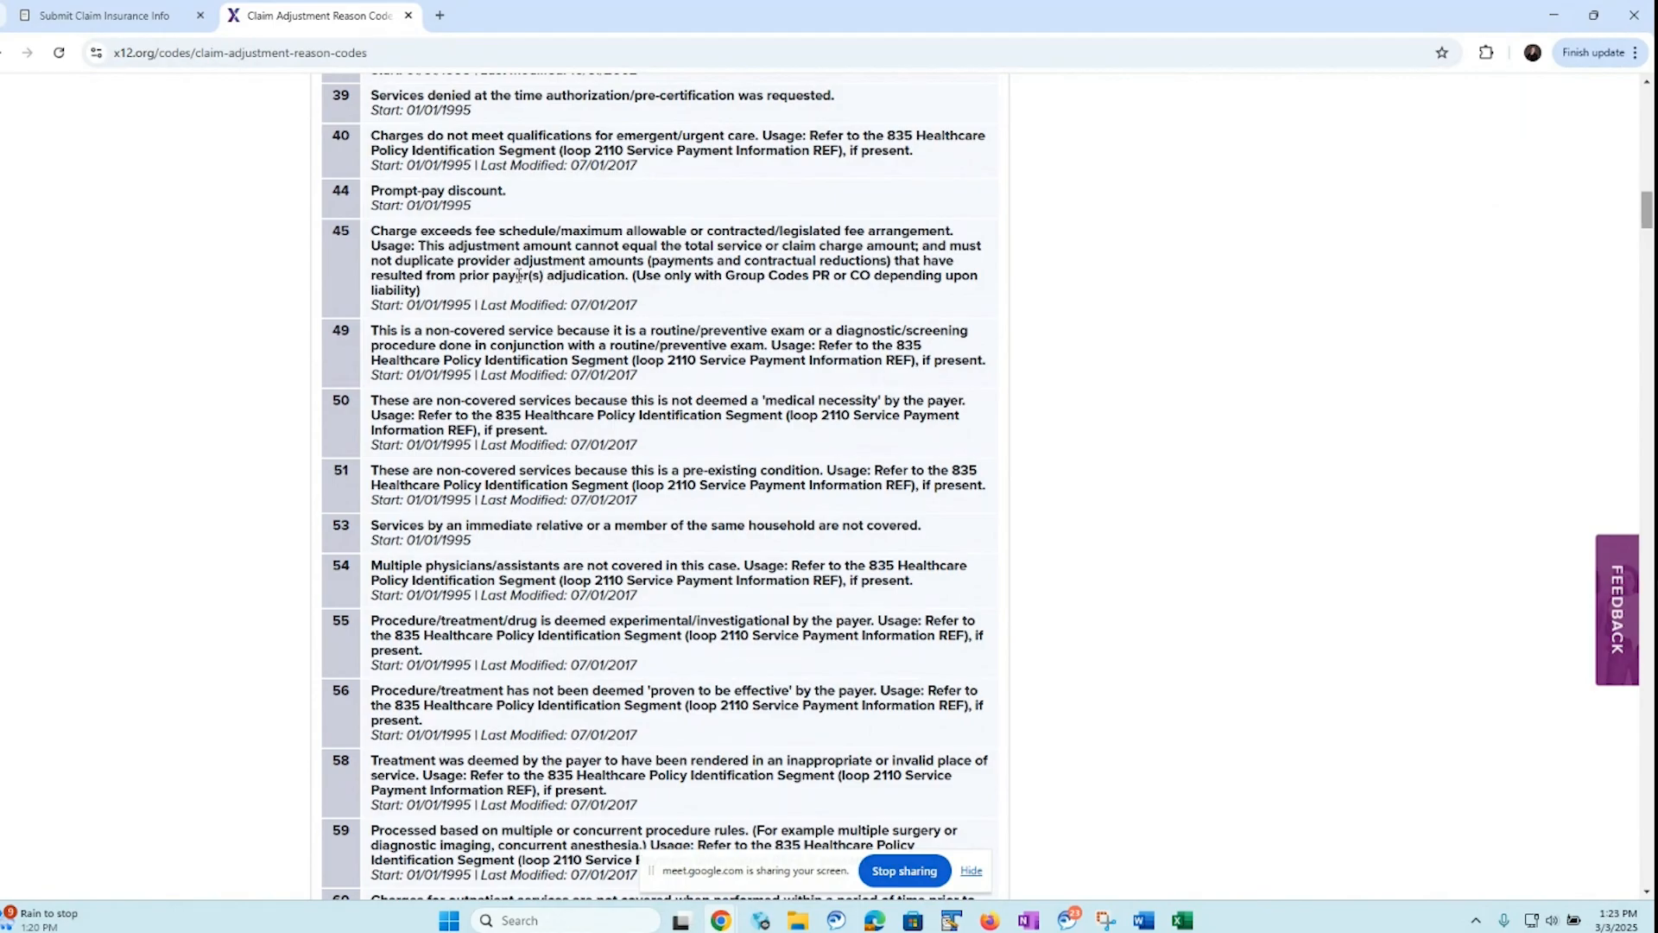
Back in PRISM, save service line 1's insurance information to the basic claim form and open the insurance information for line 2, procedure D0220
{"action": "left_click", "coordinate": [108, 17]}
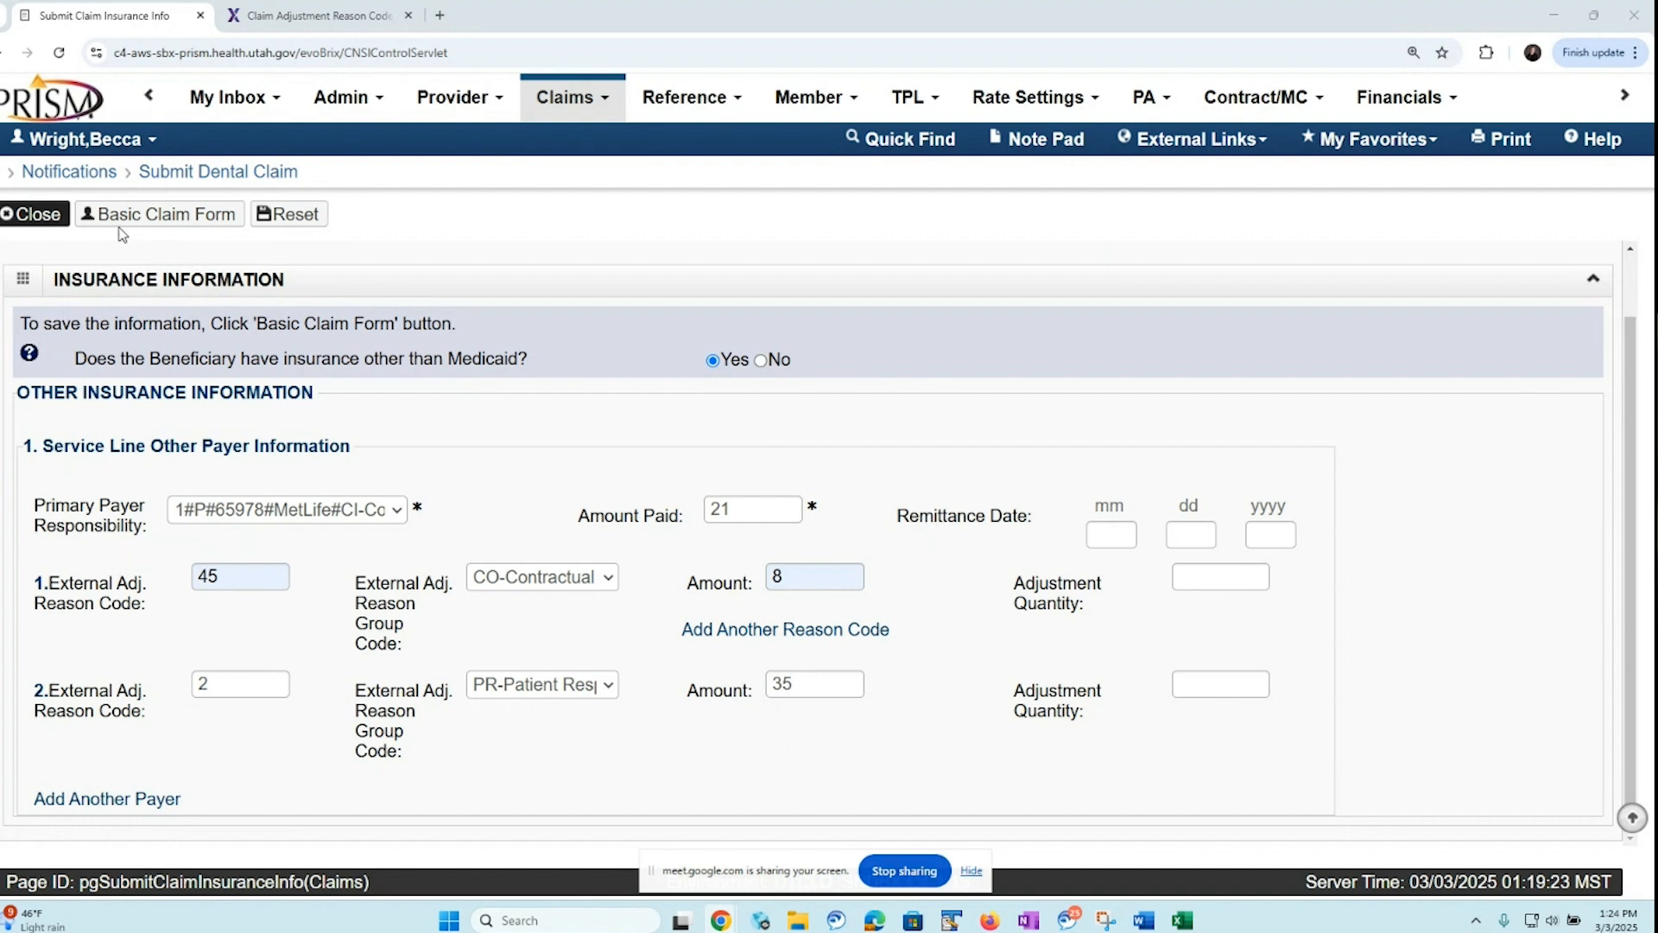
{"action": "left_click", "coordinate": [218, 226]}
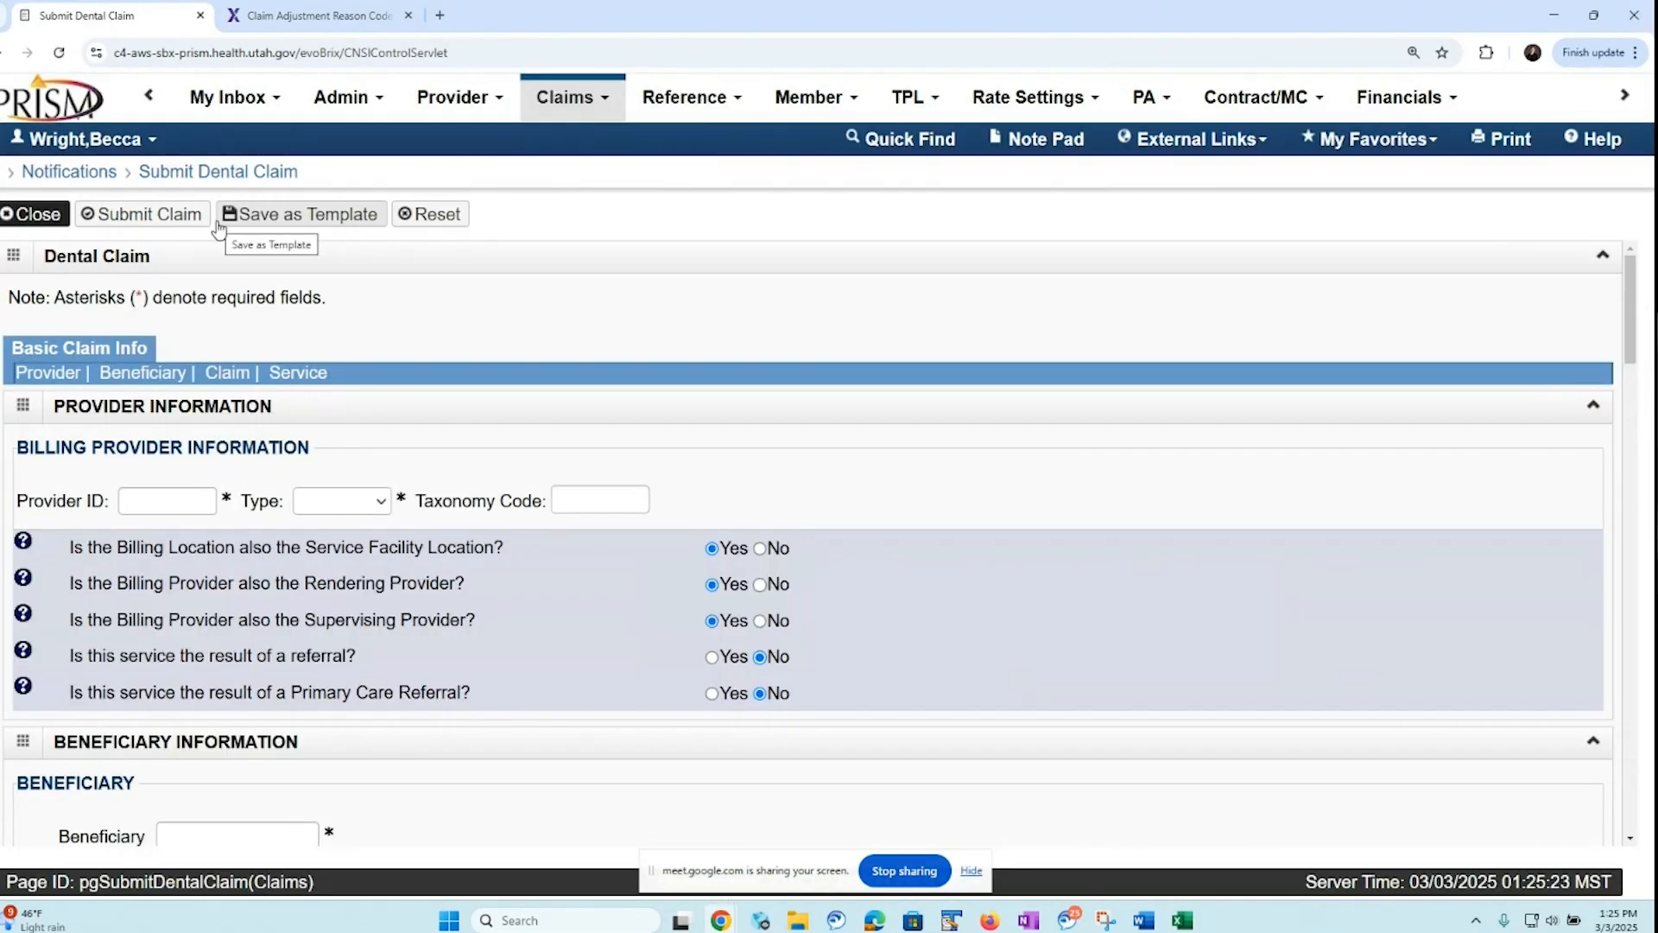
{"action": "left_click", "coordinate": [293, 378]}
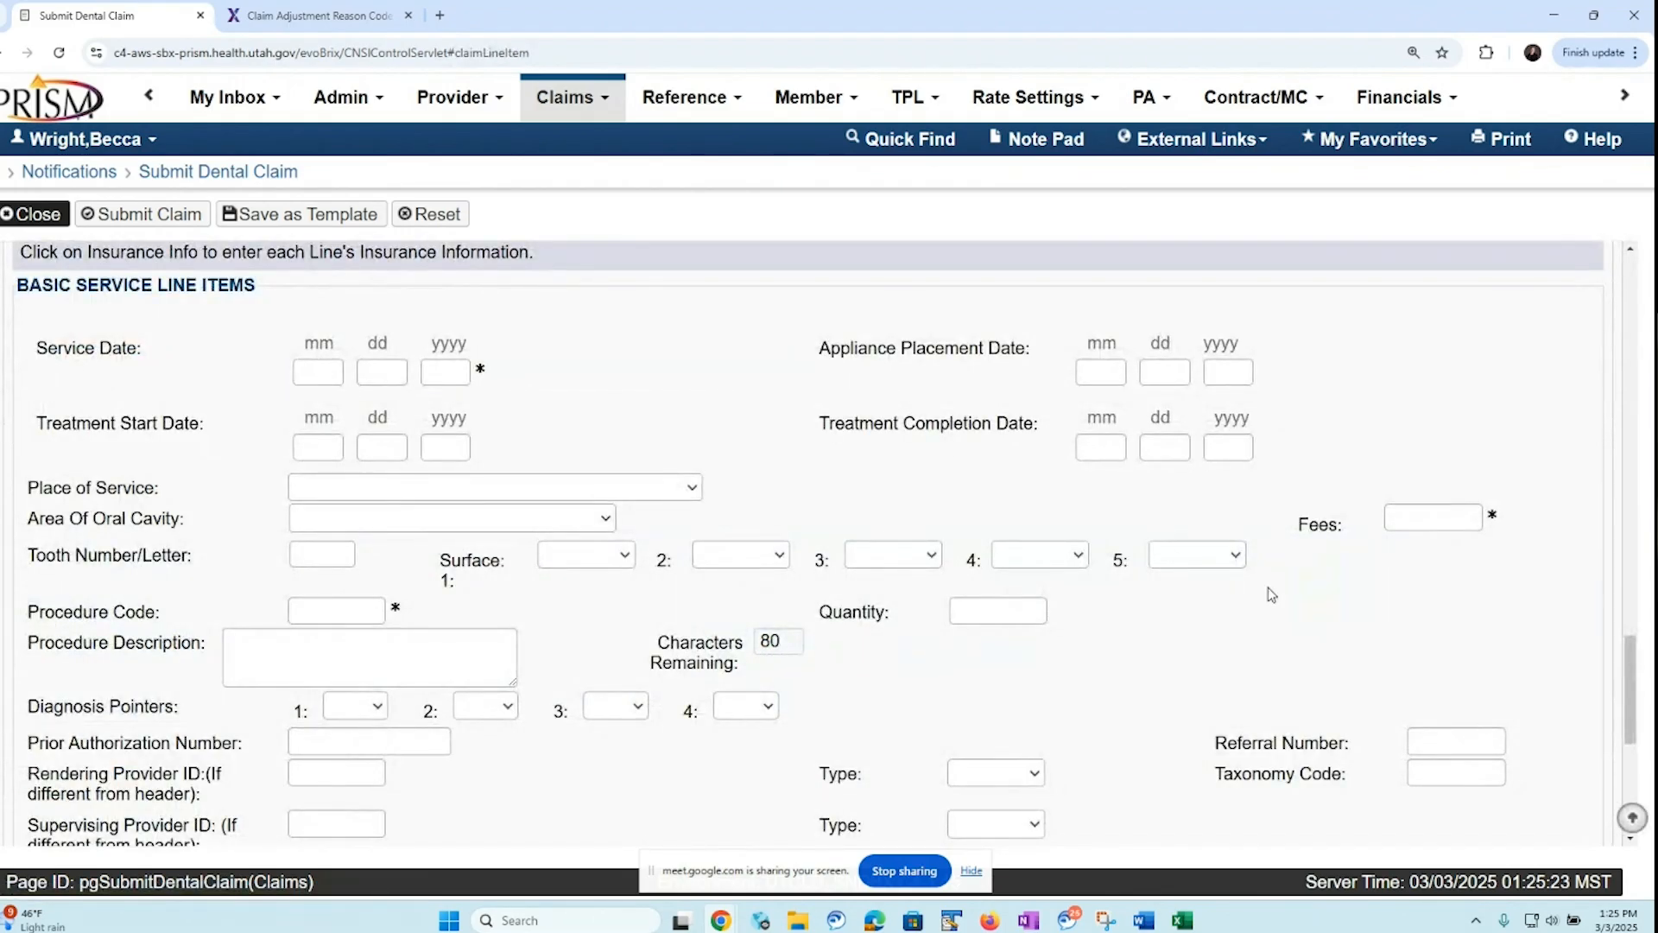
{"action": "left_click_drag", "start_coordinate": [1630, 683], "coordinate": [1632, 771]}
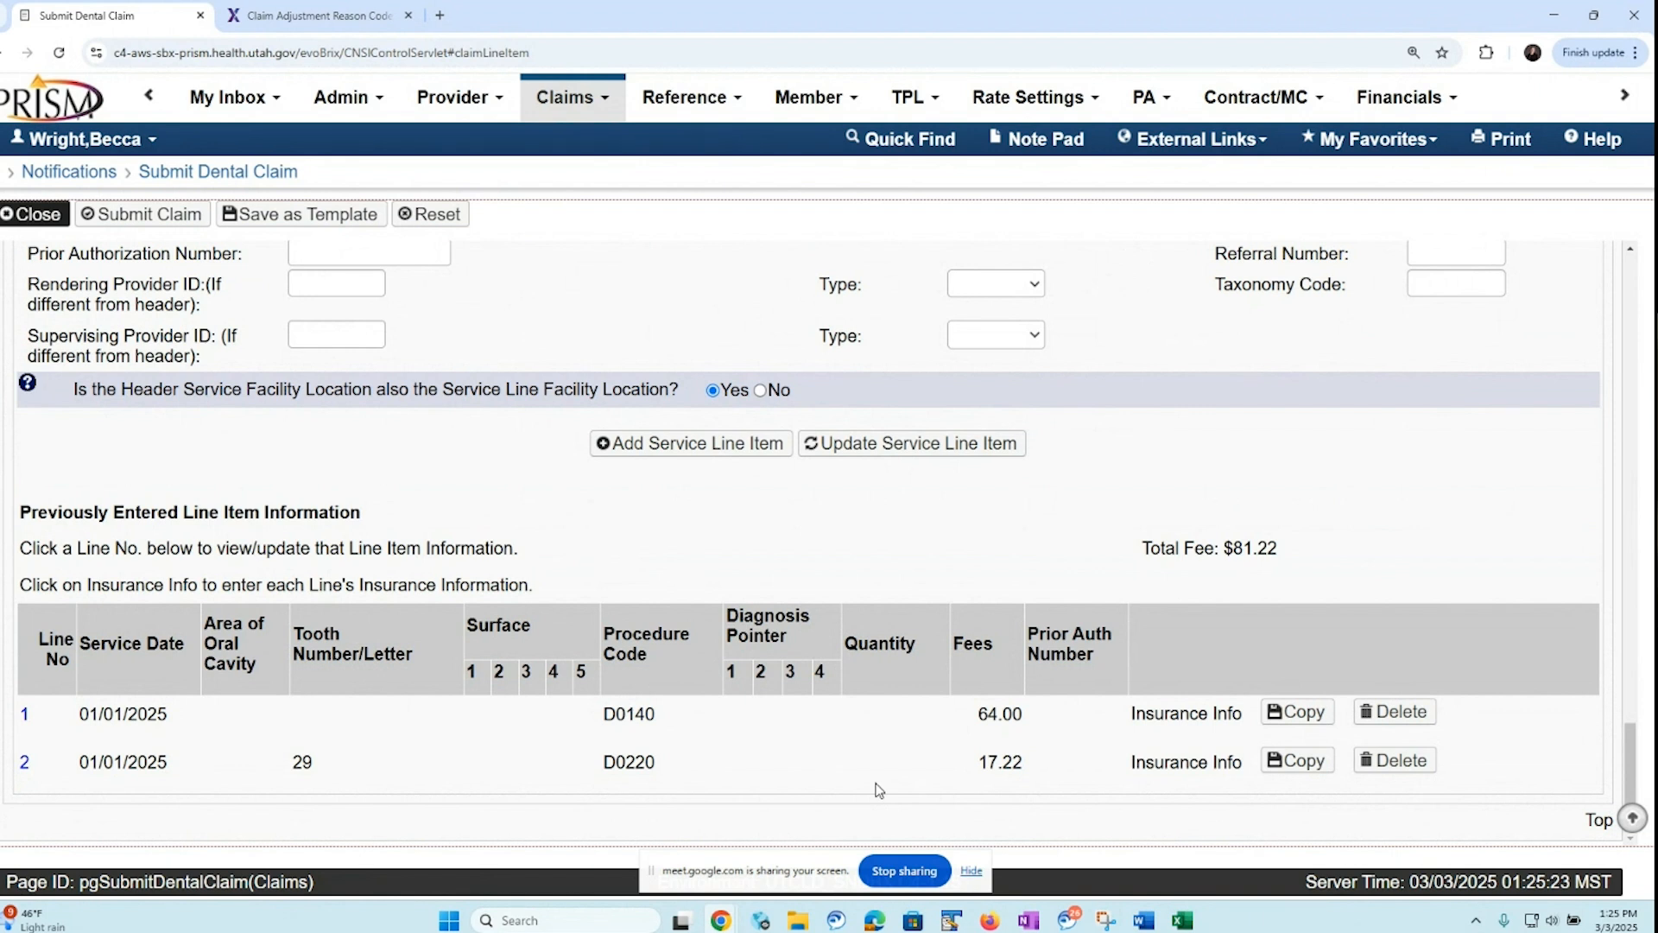
{"action": "left_click", "coordinate": [1178, 771]}
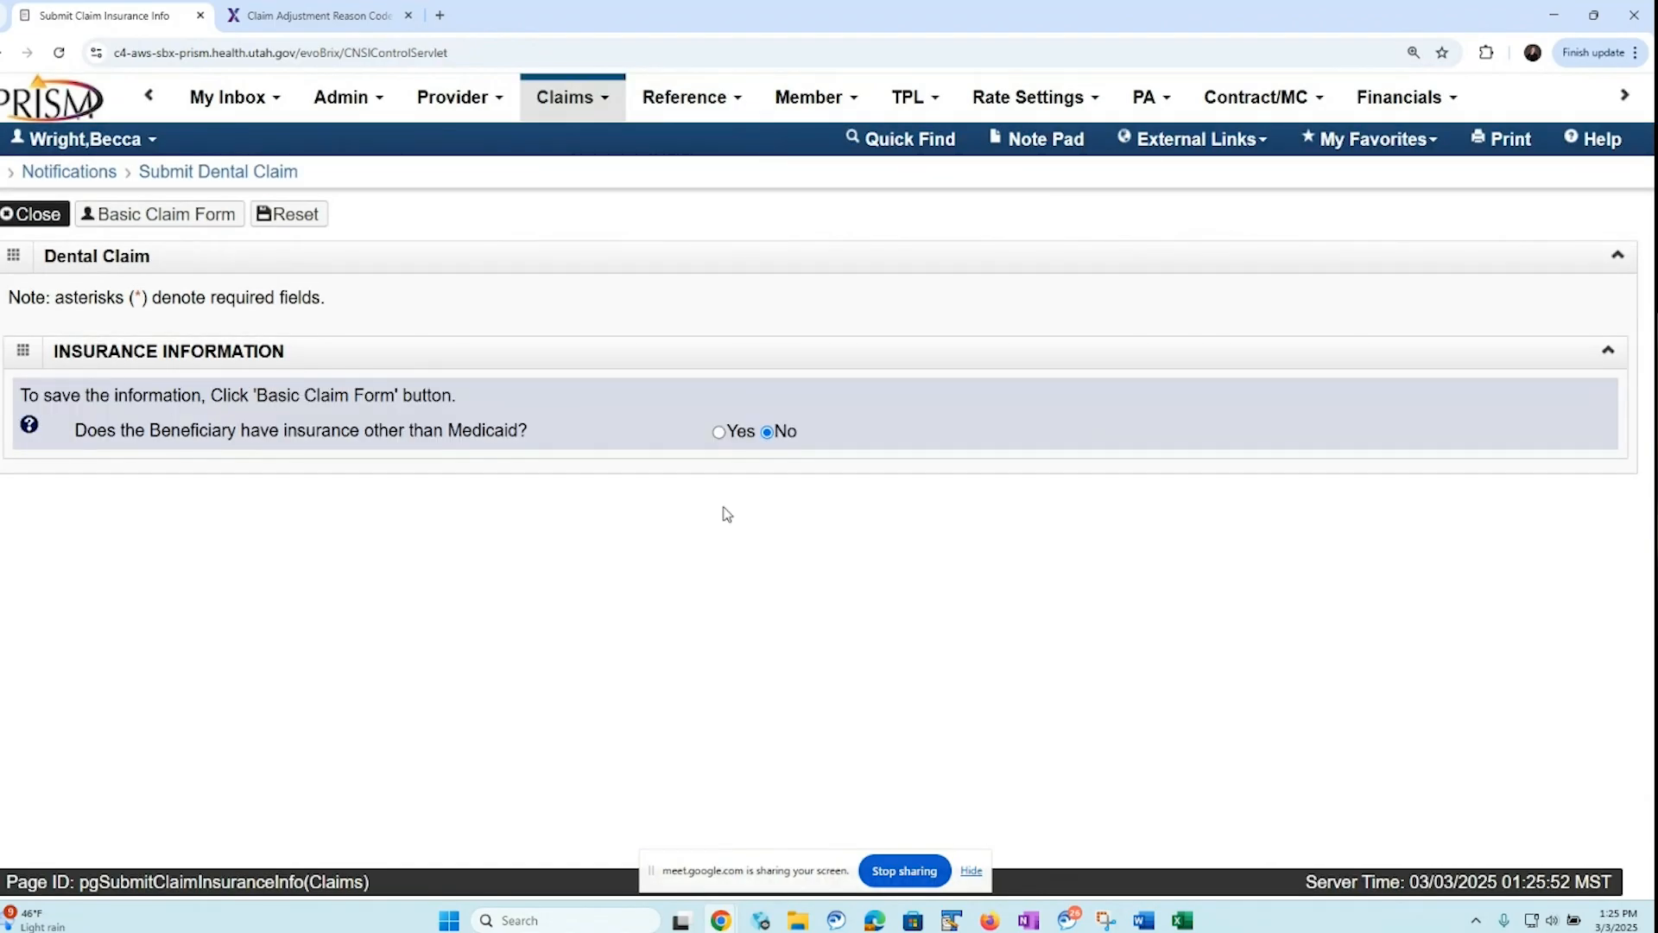
Indicate other insurance for service line 2, choose MetLife commercial insurance as the primary payer, and enter 5 as the amount paid
{"action": "left_click", "coordinate": [720, 433]}
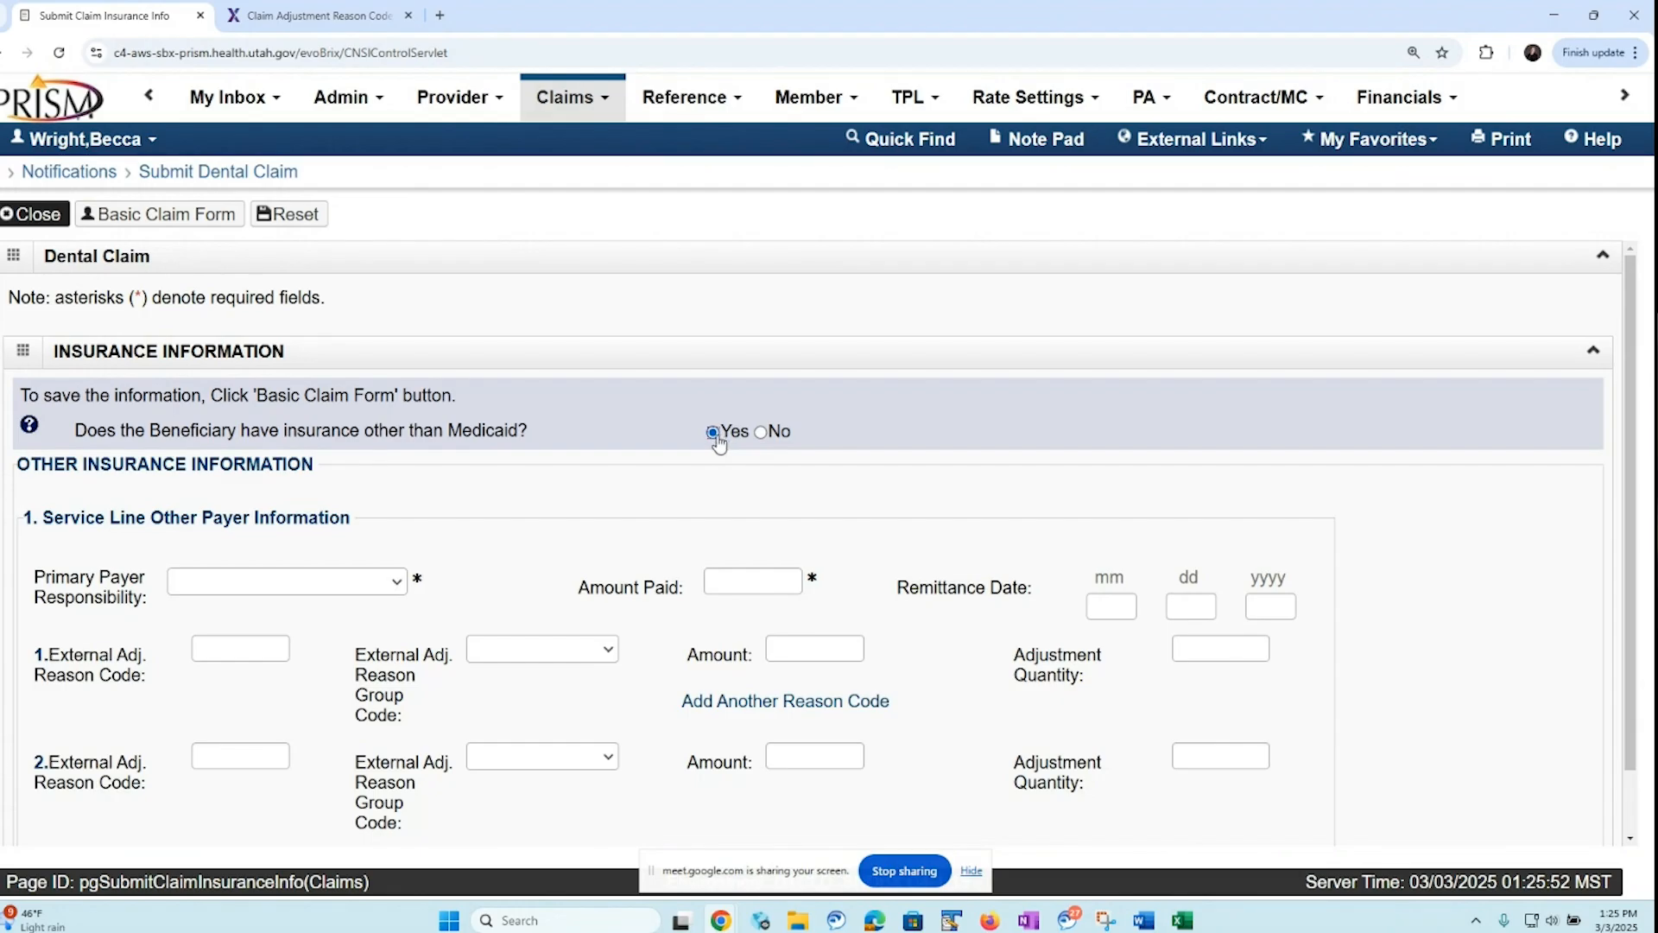
{"action": "scroll", "coordinate": [1620, 633], "scroll_direction": "down", "scroll_amount": 1}
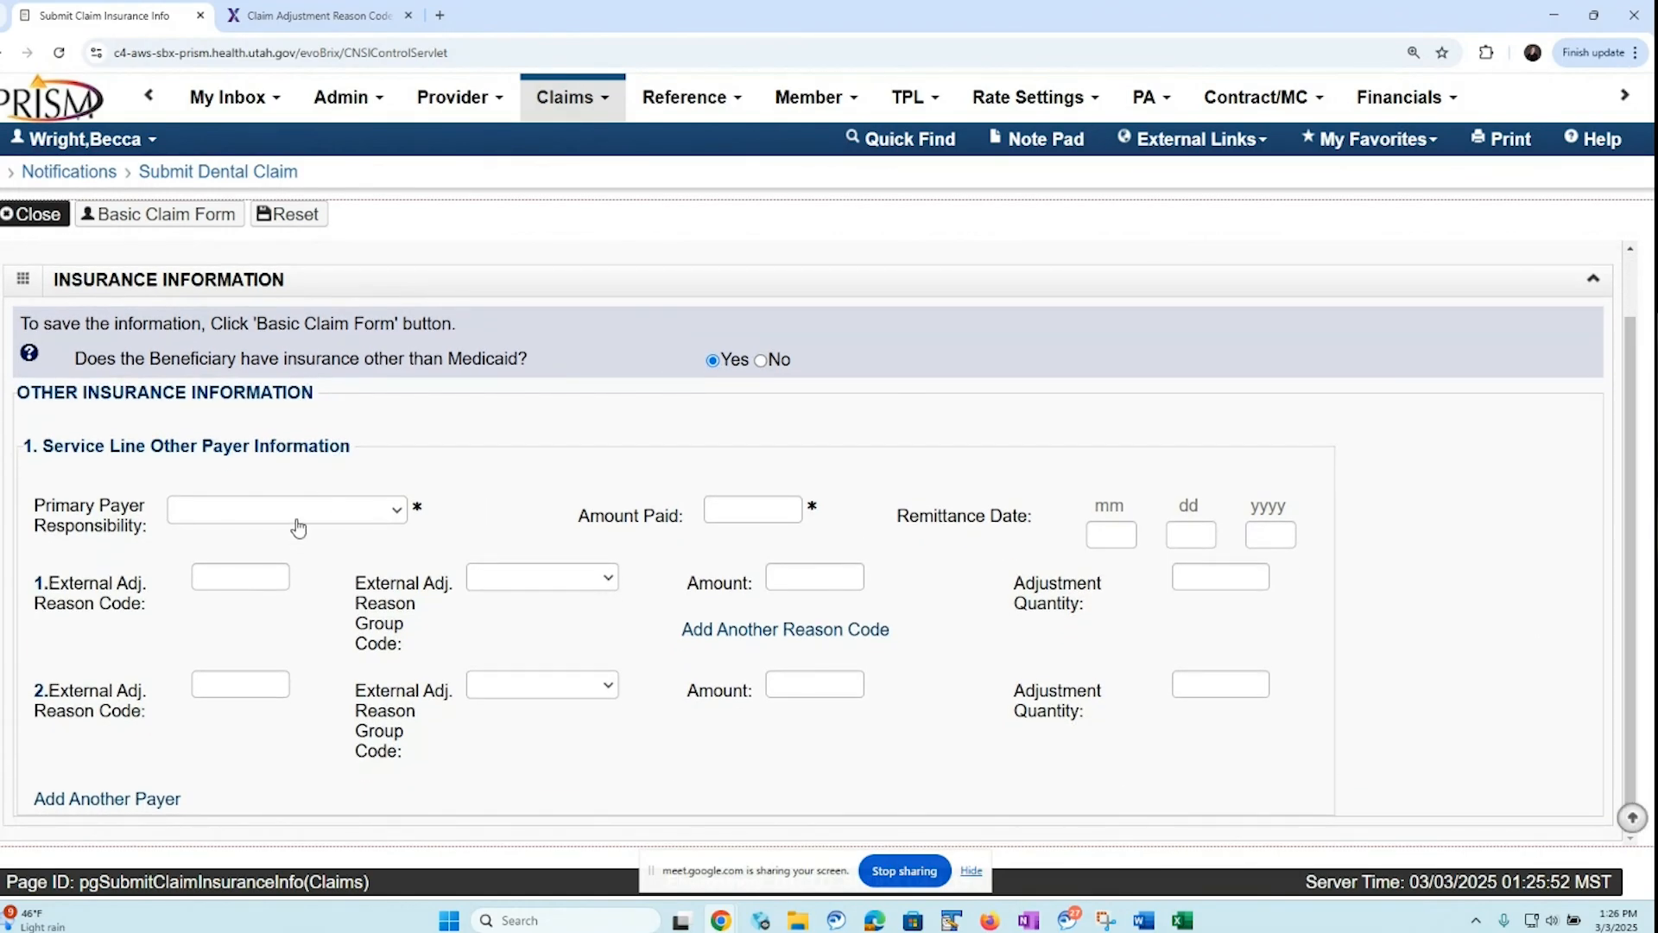
{"action": "left_click", "coordinate": [393, 516]}
{"action": "left_click", "coordinate": [385, 559]}
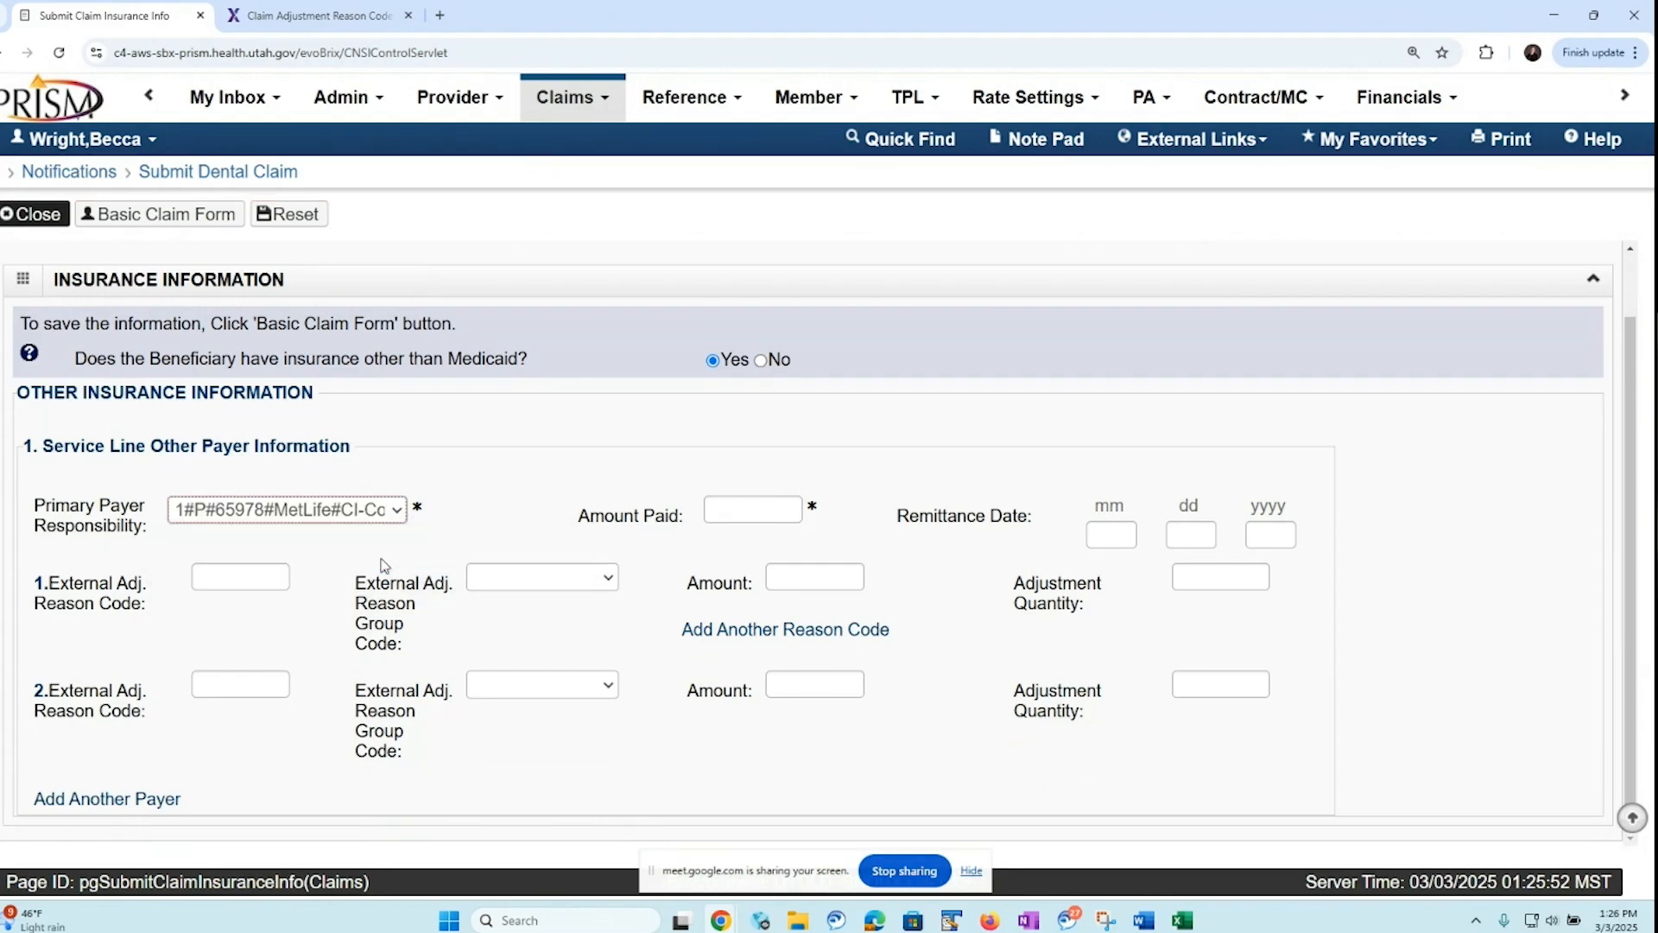
{"action": "left_click", "coordinate": [716, 513]}
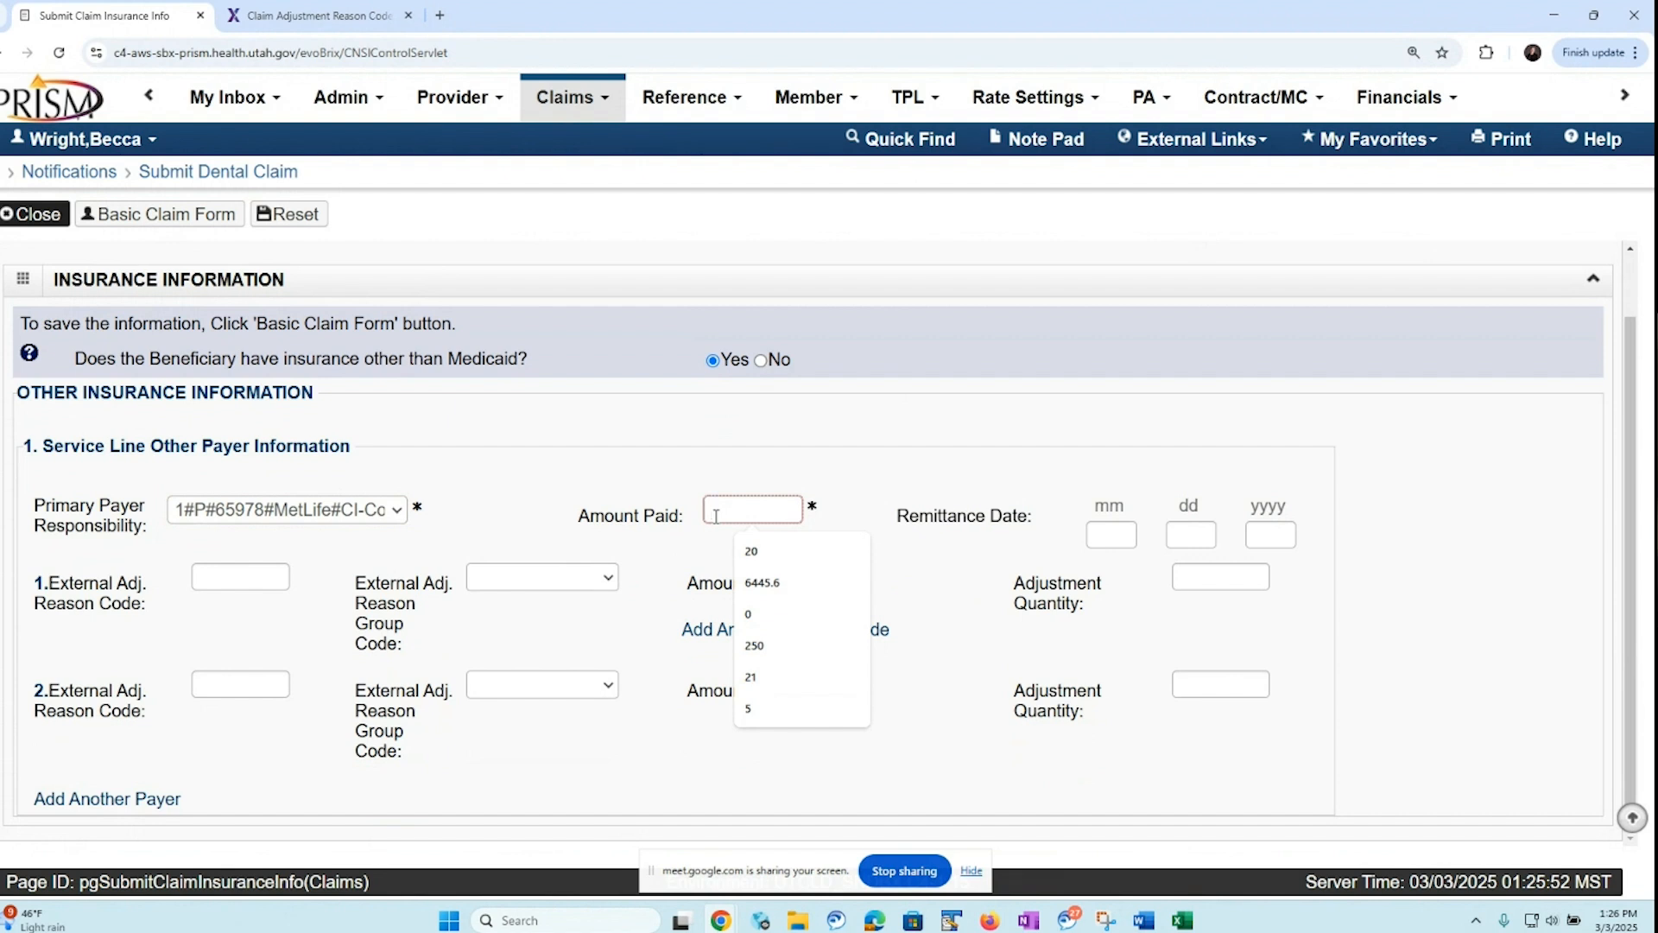
{"action": "type", "text": "5"}
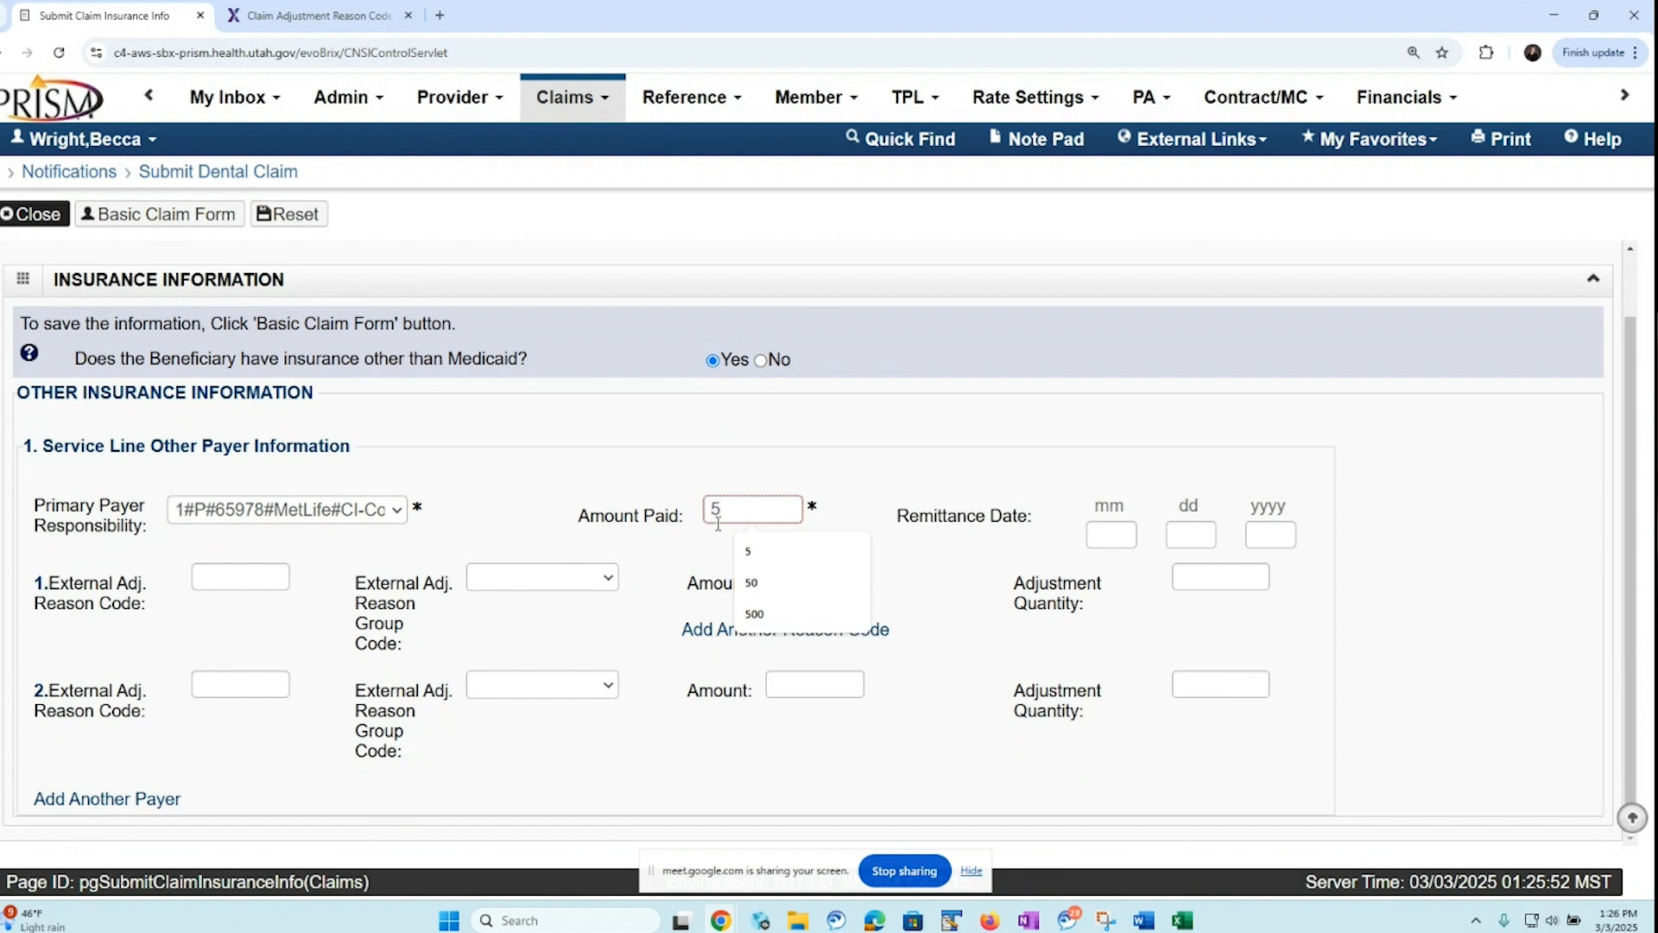
Fill in the first adjustment for service line 2 with reason code 45, group code CO-Contractual Obligations and amount 2
{"action": "left_click", "coordinate": [223, 576]}
{"action": "type", "text": "45"}
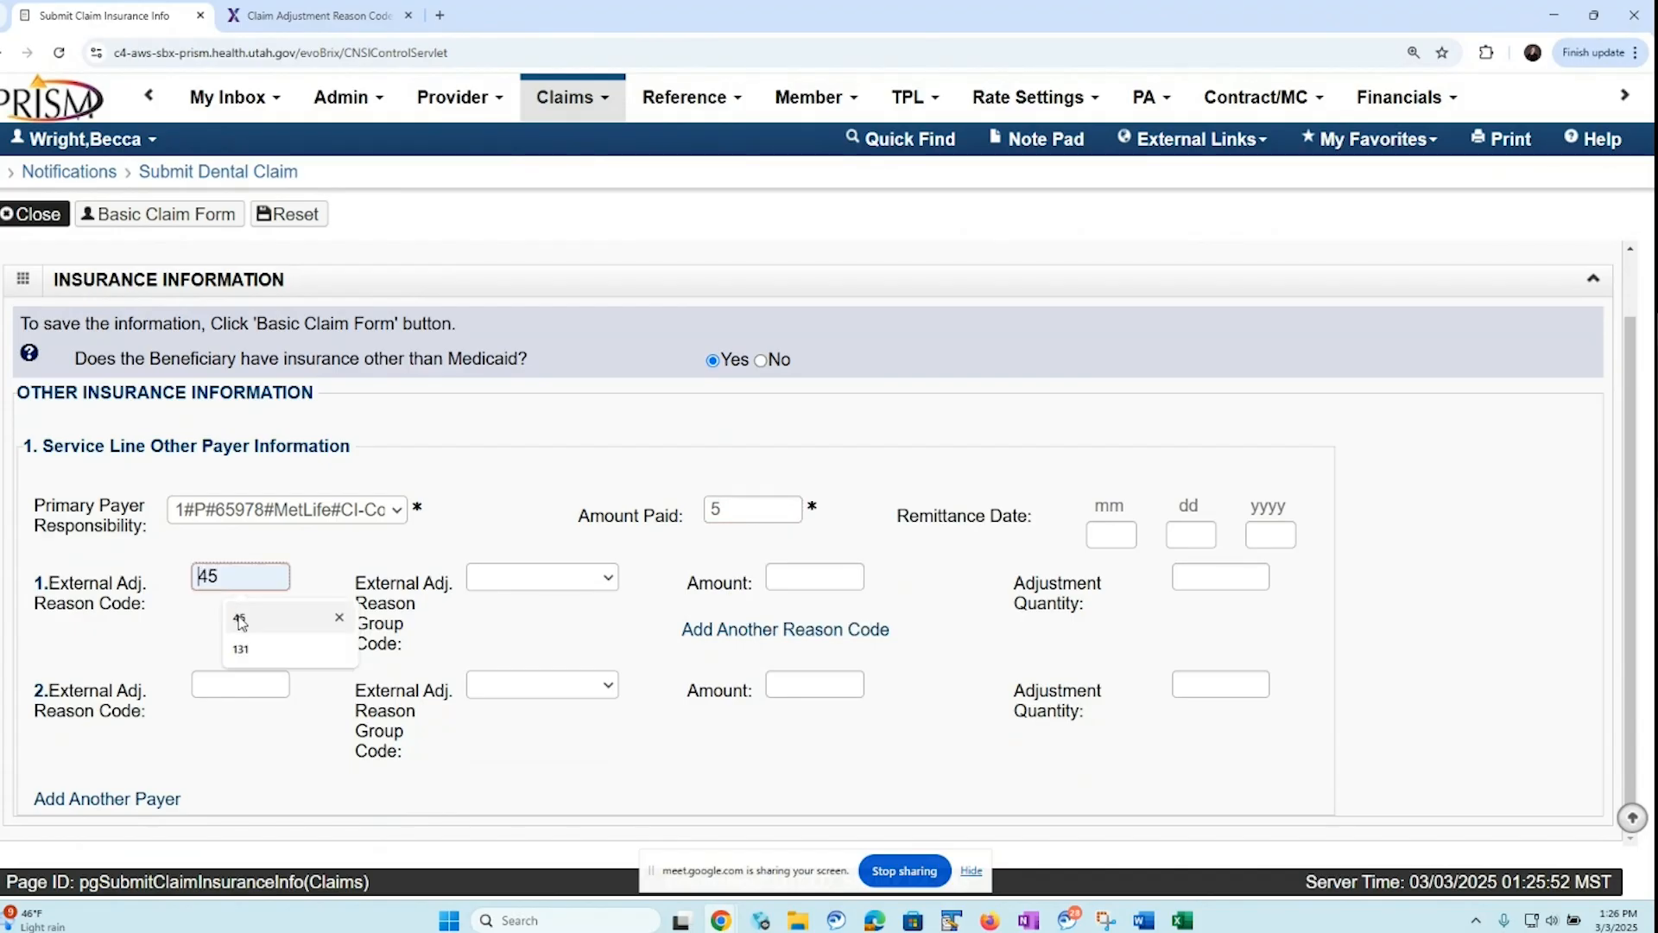
{"action": "left_click", "coordinate": [606, 577]}
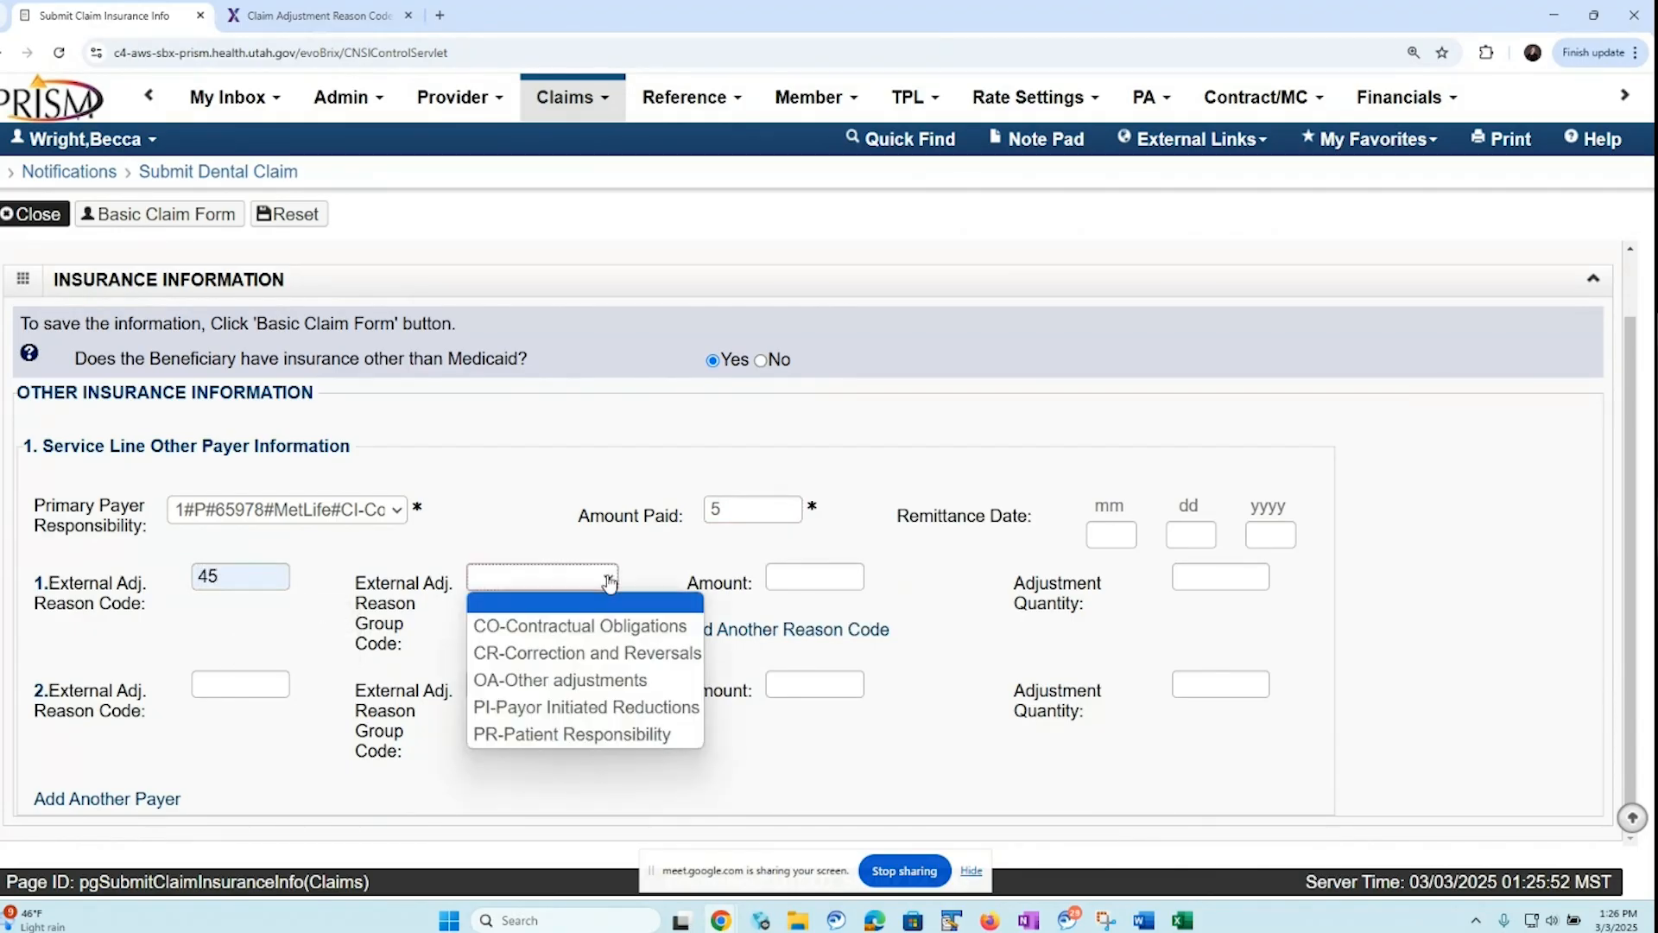
{"action": "left_click", "coordinate": [563, 627]}
{"action": "left_click", "coordinate": [784, 577]}
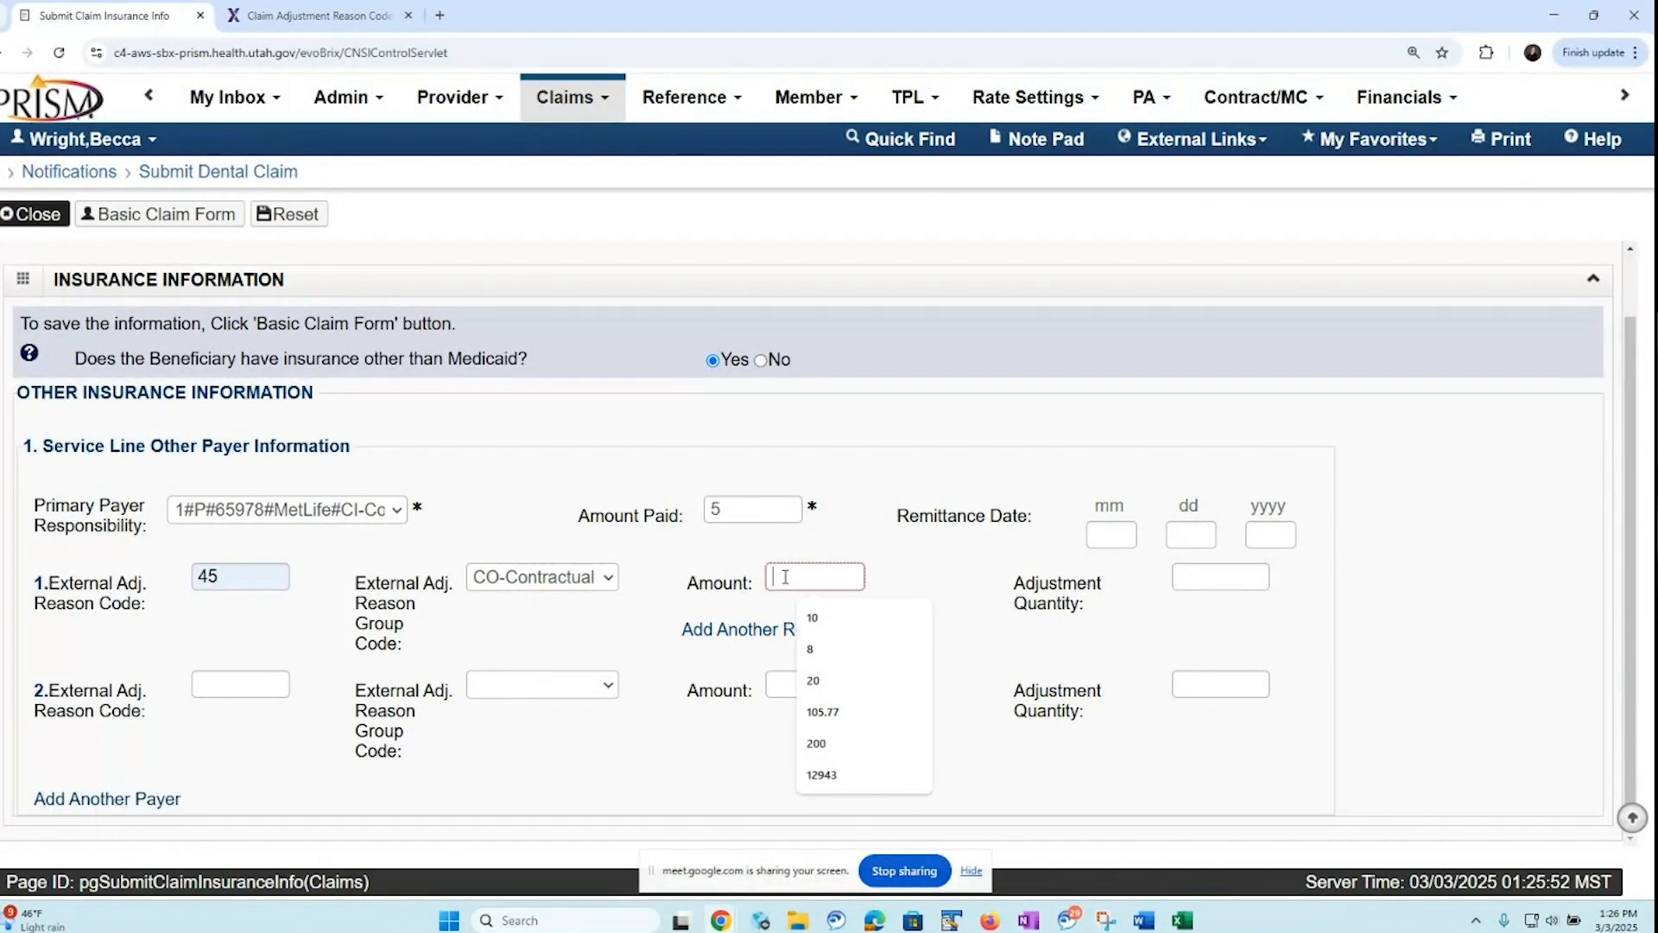
{"action": "type", "text": "2"}
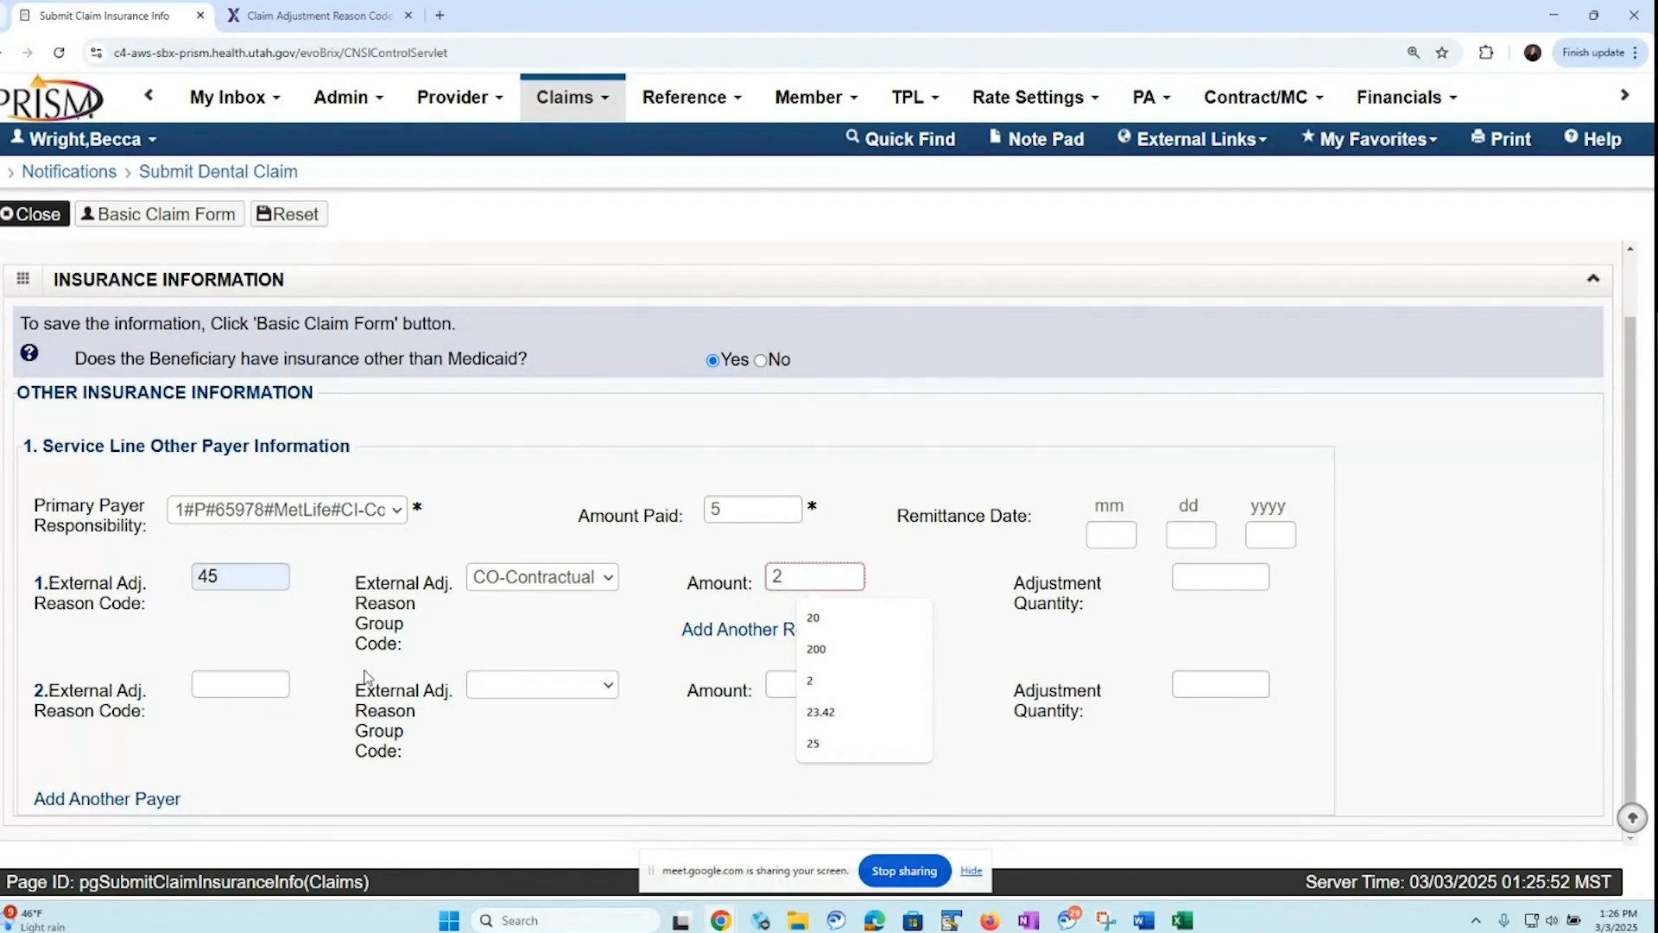
Fill in line 2's second adjustment with reason code 2, group code PR-Patient Responsibility and amount 10.22, and save it to the basic claim form
{"action": "left_click", "coordinate": [224, 685]}
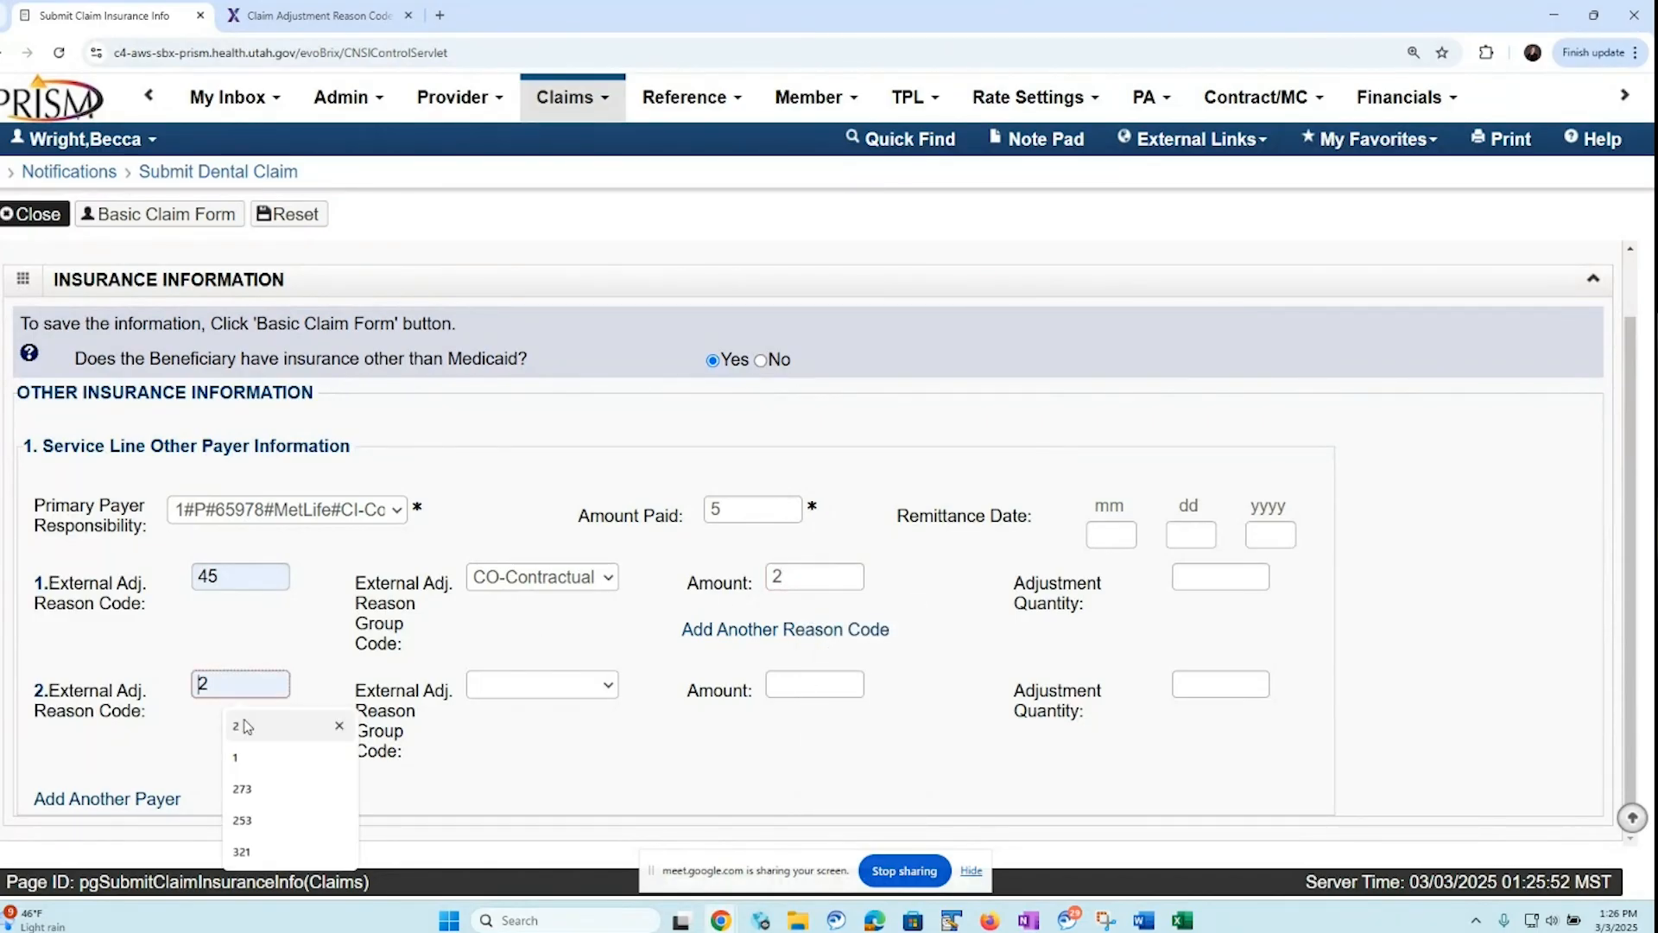
{"action": "left_click", "coordinate": [236, 726]}
{"action": "left_click", "coordinate": [605, 686]}
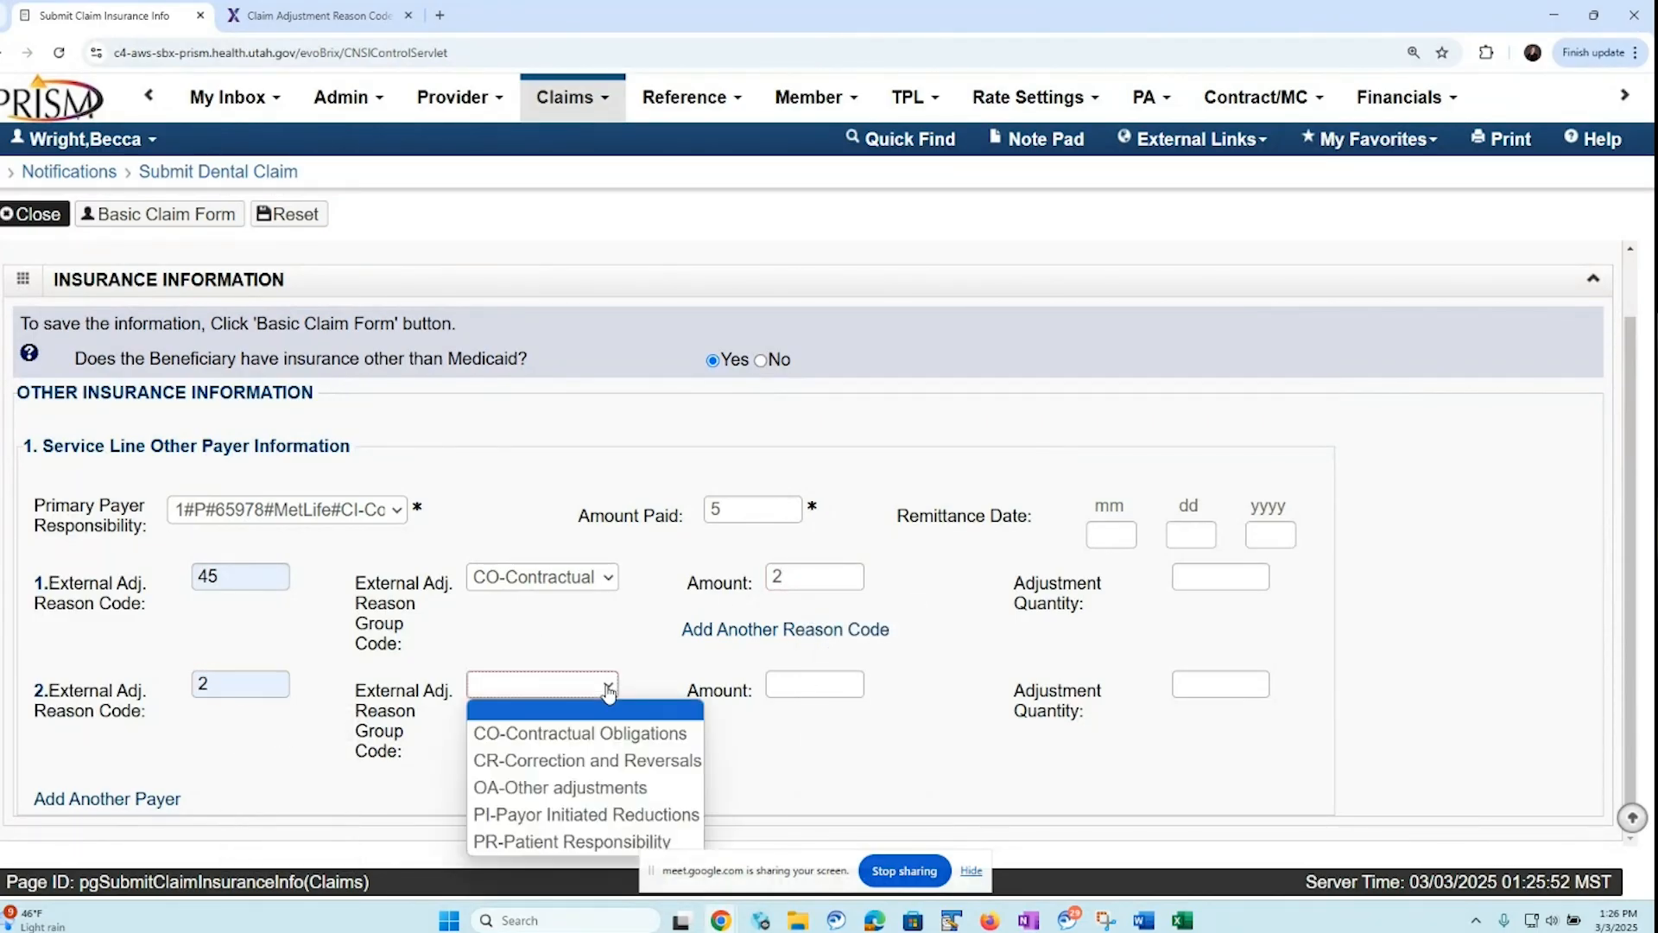
{"action": "left_click", "coordinate": [539, 843]}
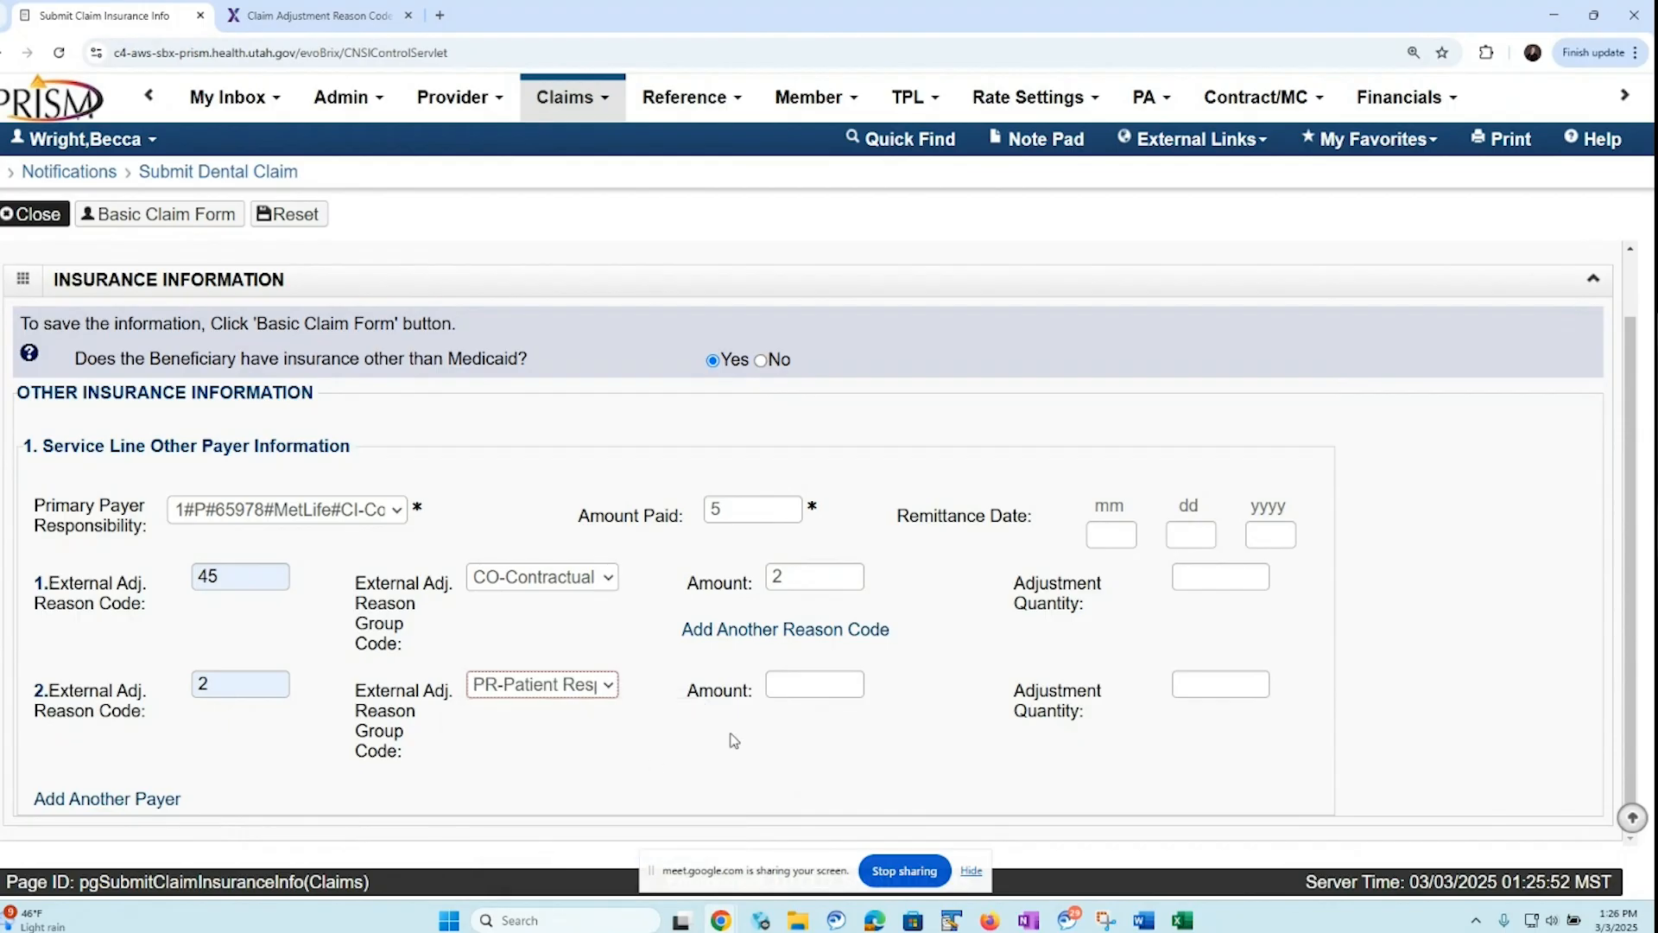
{"action": "left_click", "coordinate": [792, 683]}
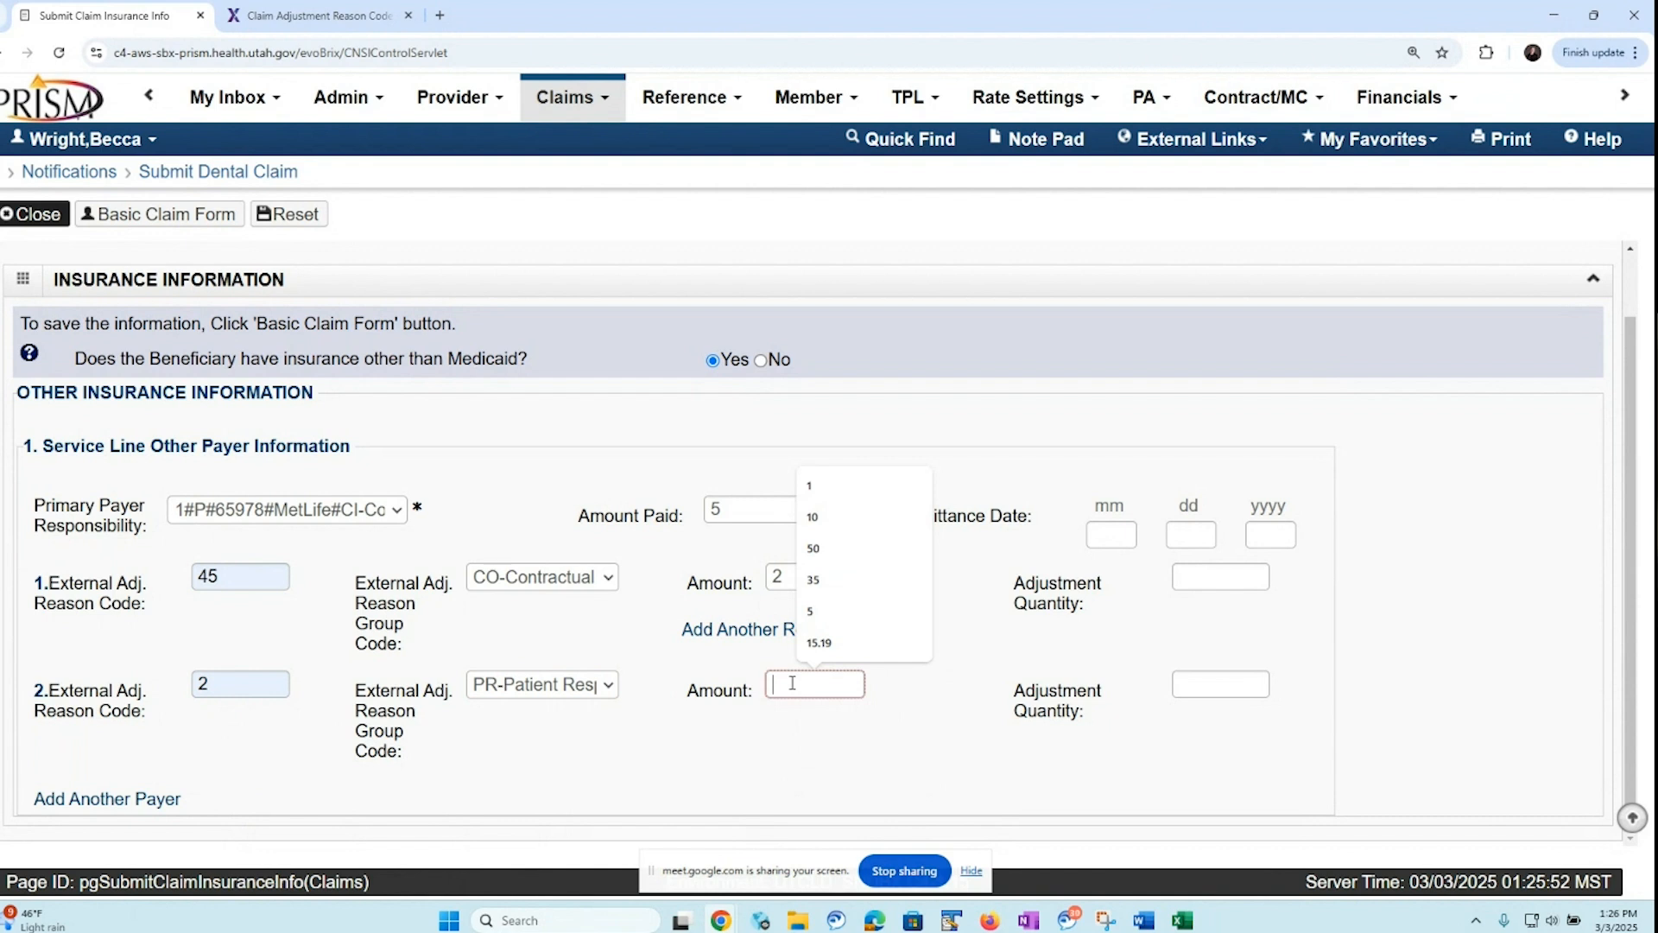
{"action": "type", "text": "10.22"}
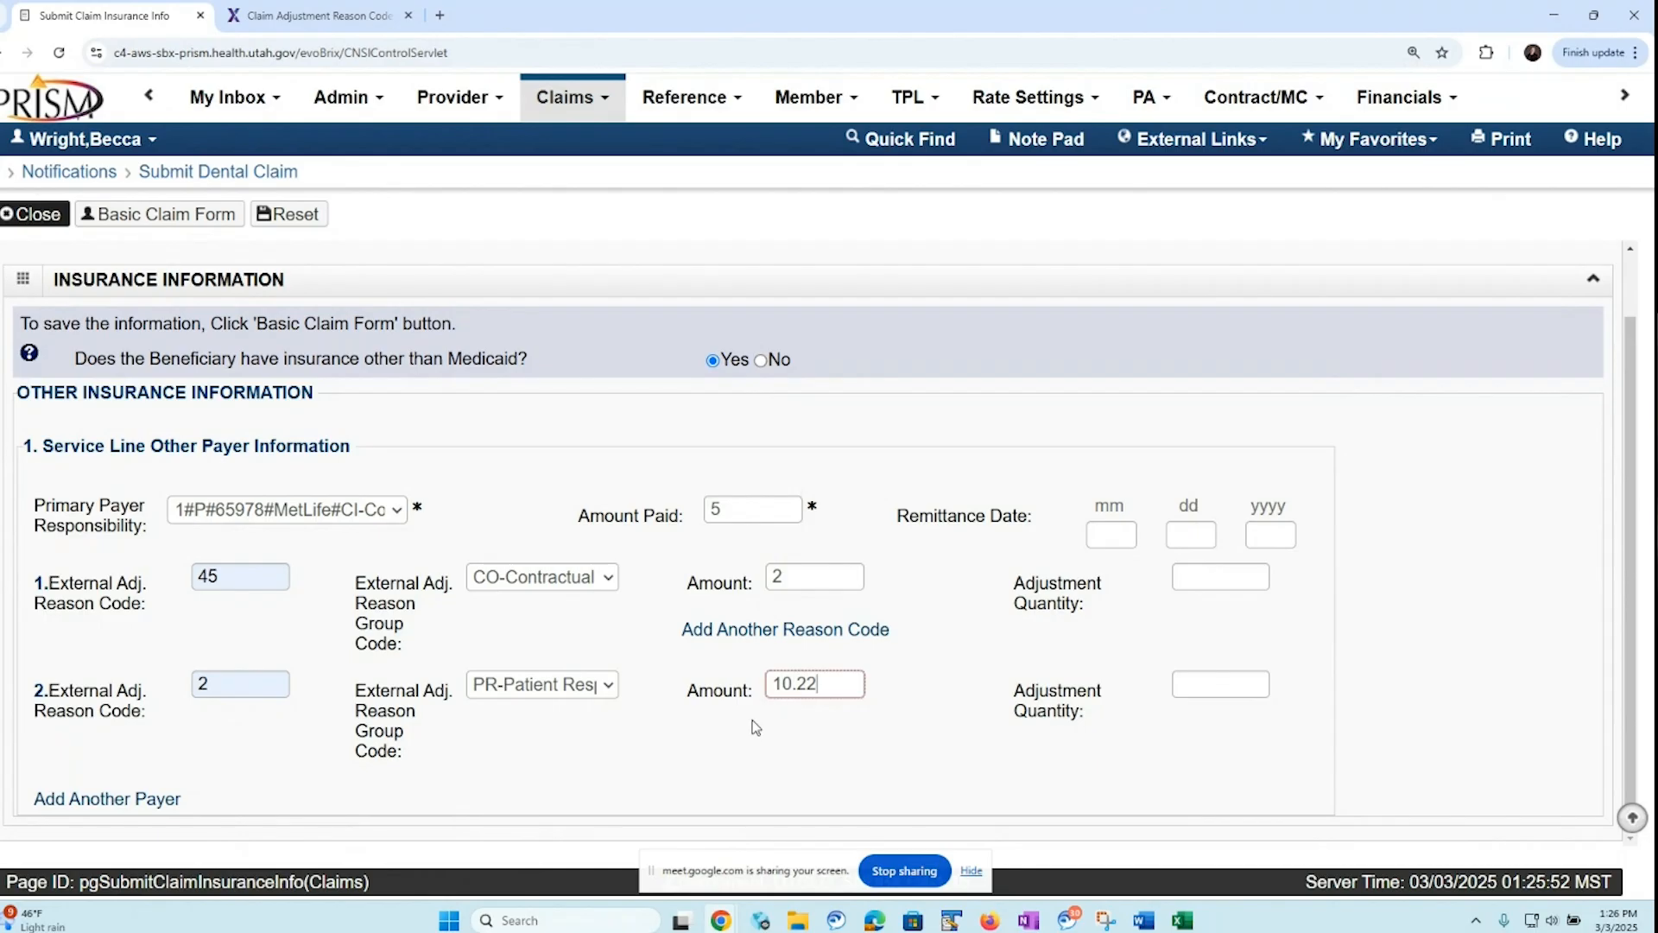
{"action": "left_click", "coordinate": [140, 221]}
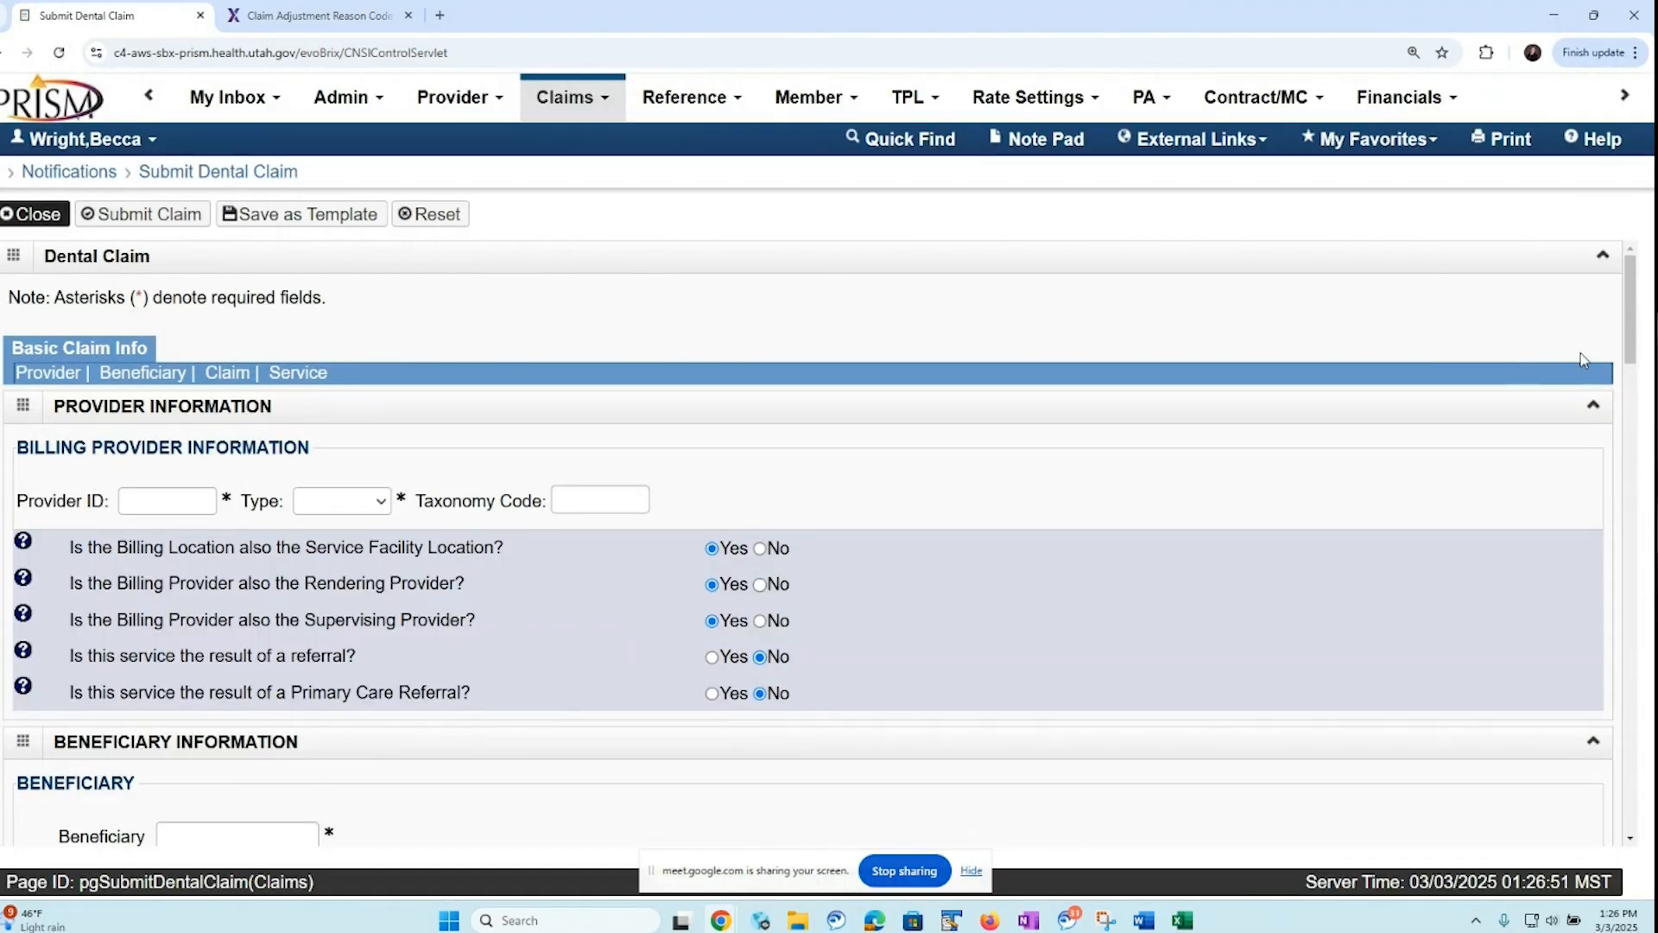
Review the claim-level MetLife paid amount and adjustments, and compare them with the insurance information for service line 1, procedure D0140
{"action": "left_click_drag", "start_coordinate": [1633, 289], "coordinate": [1621, 444]}
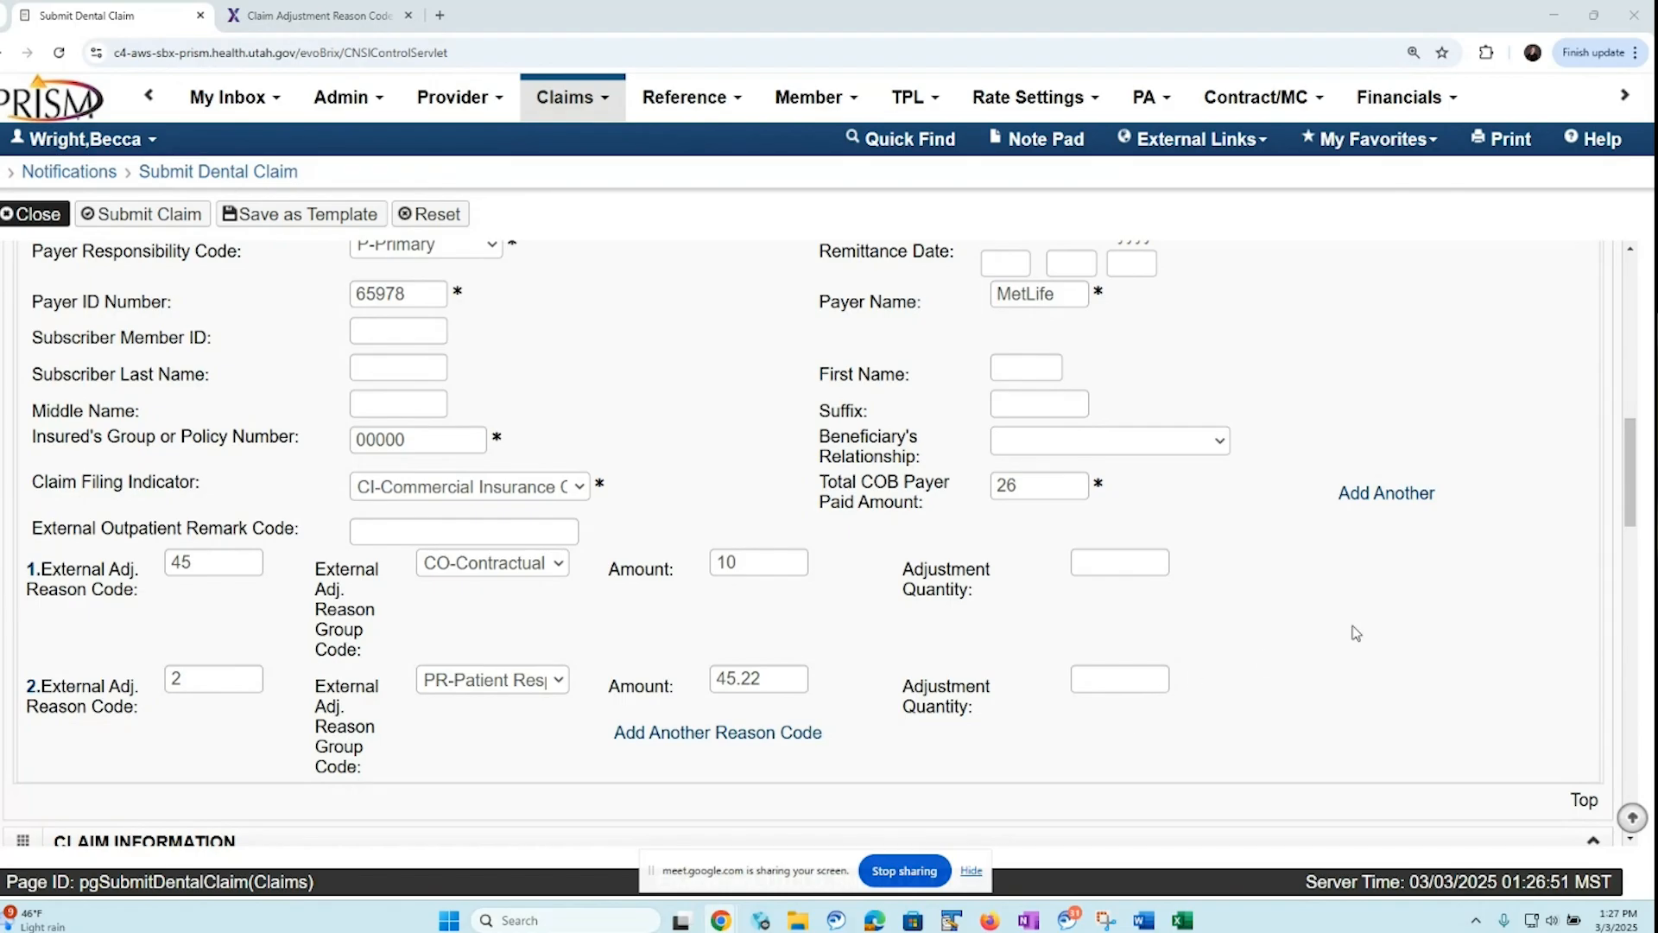
{"action": "left_click_drag", "start_coordinate": [1631, 449], "coordinate": [1646, 749]}
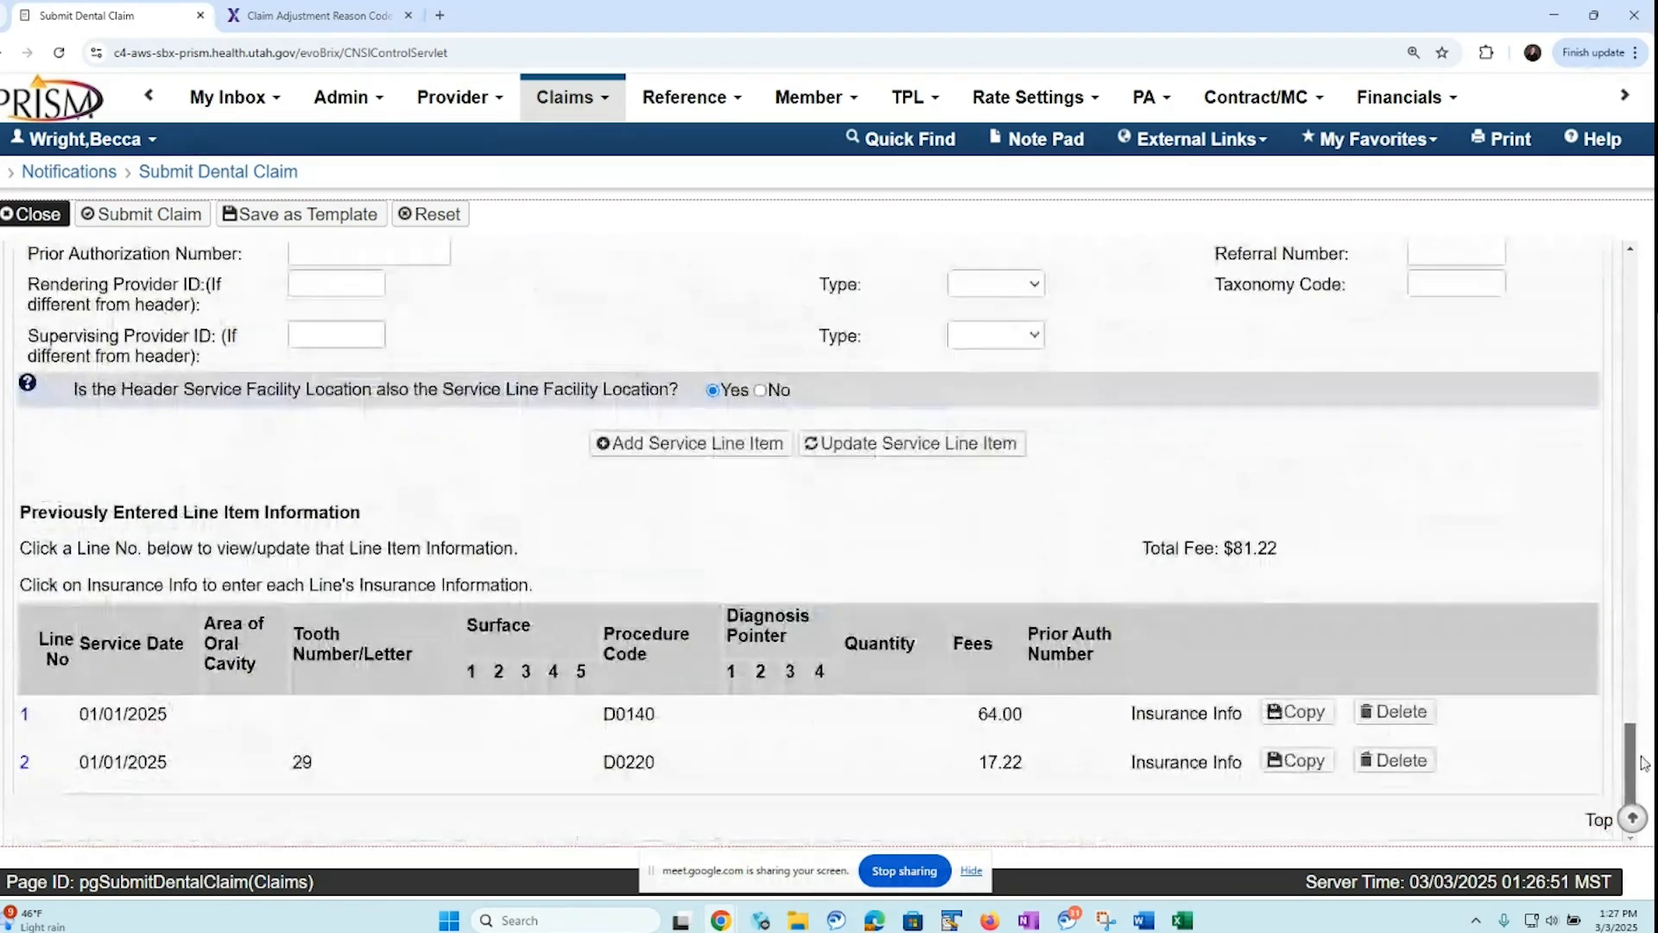
{"action": "left_click", "coordinate": [1174, 717]}
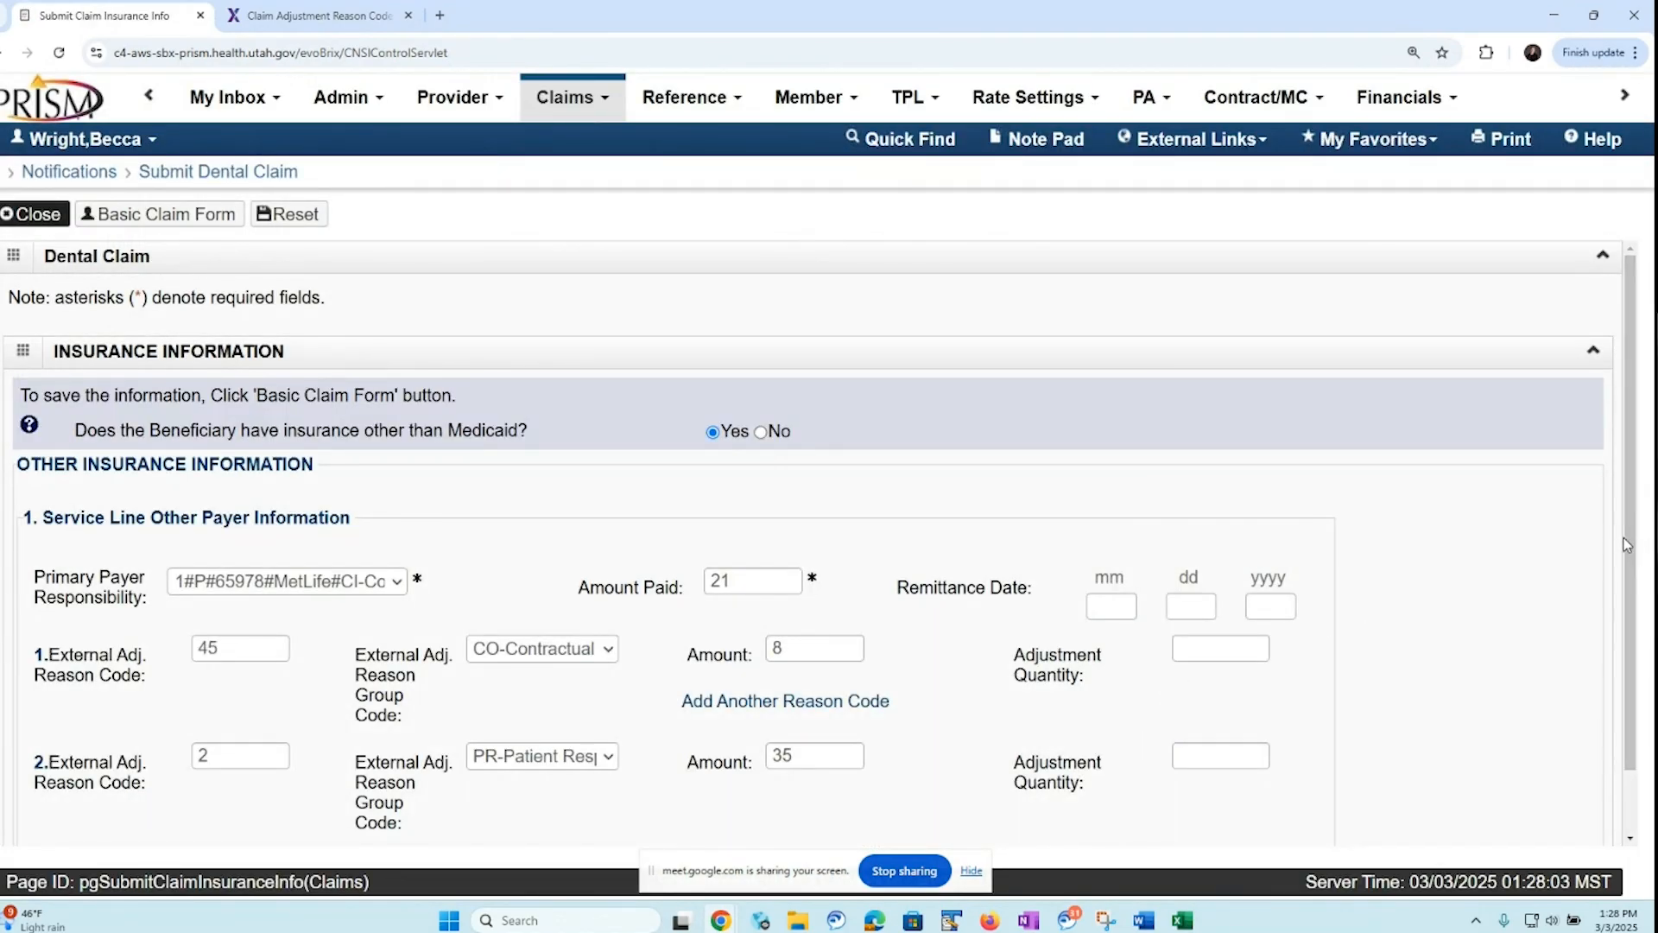
{"action": "left_click_drag", "start_coordinate": [1623, 542], "coordinate": [1613, 656]}
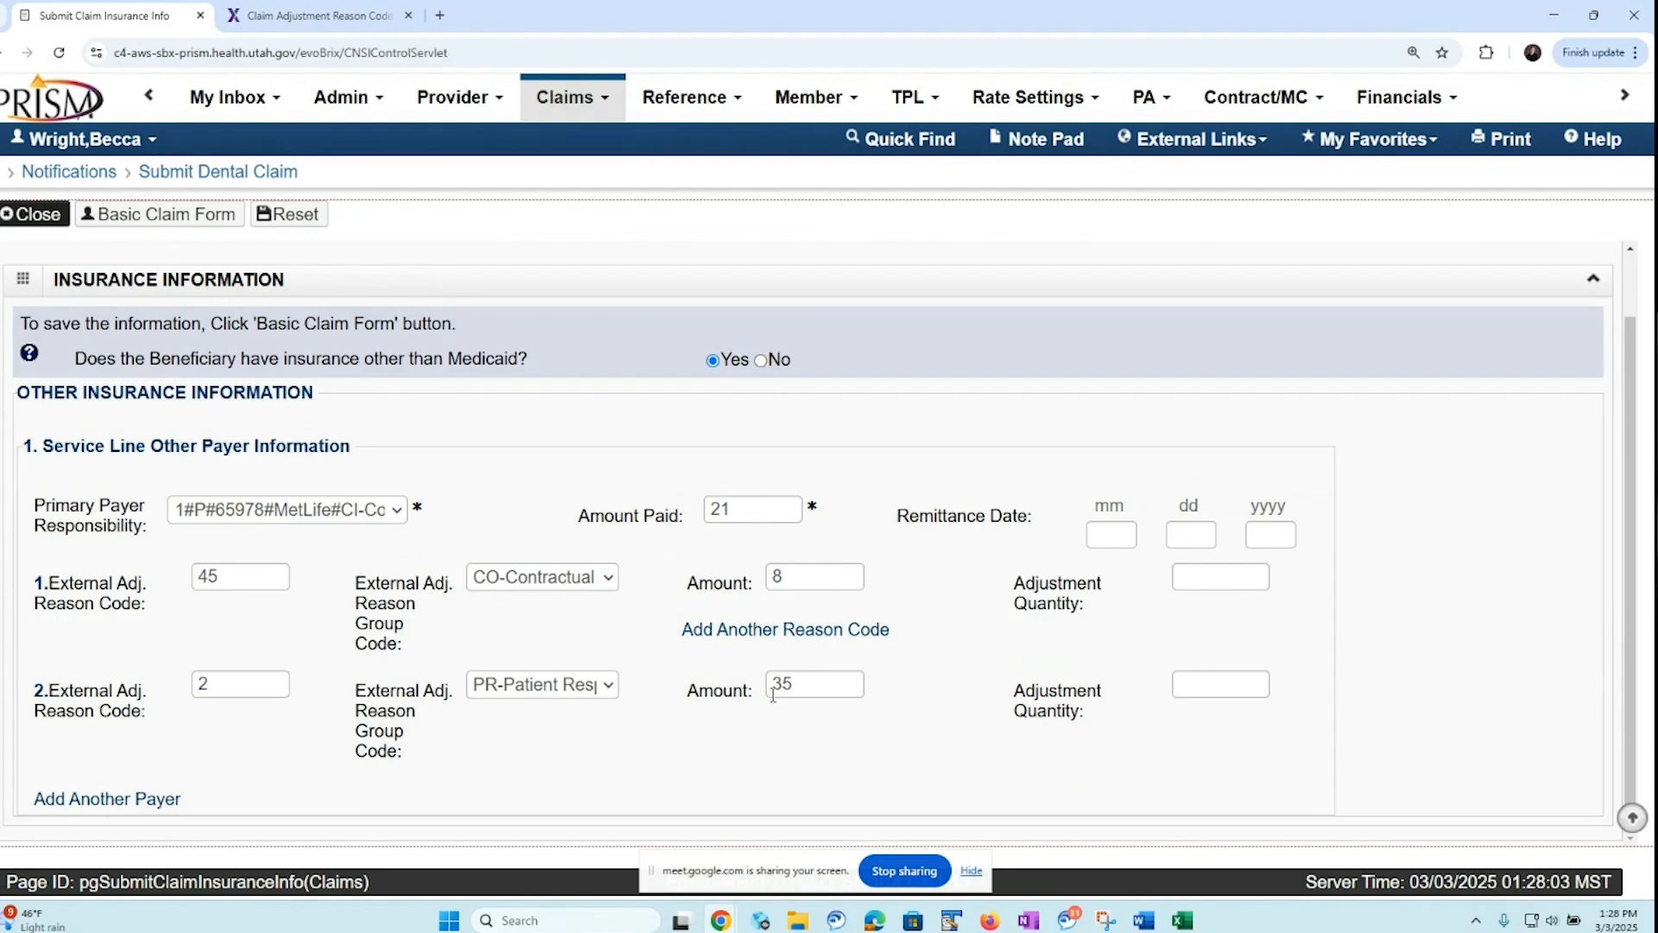
Return to the basic claim form and review the insurance information for service line 2, procedure D0220
{"action": "left_click", "coordinate": [183, 223]}
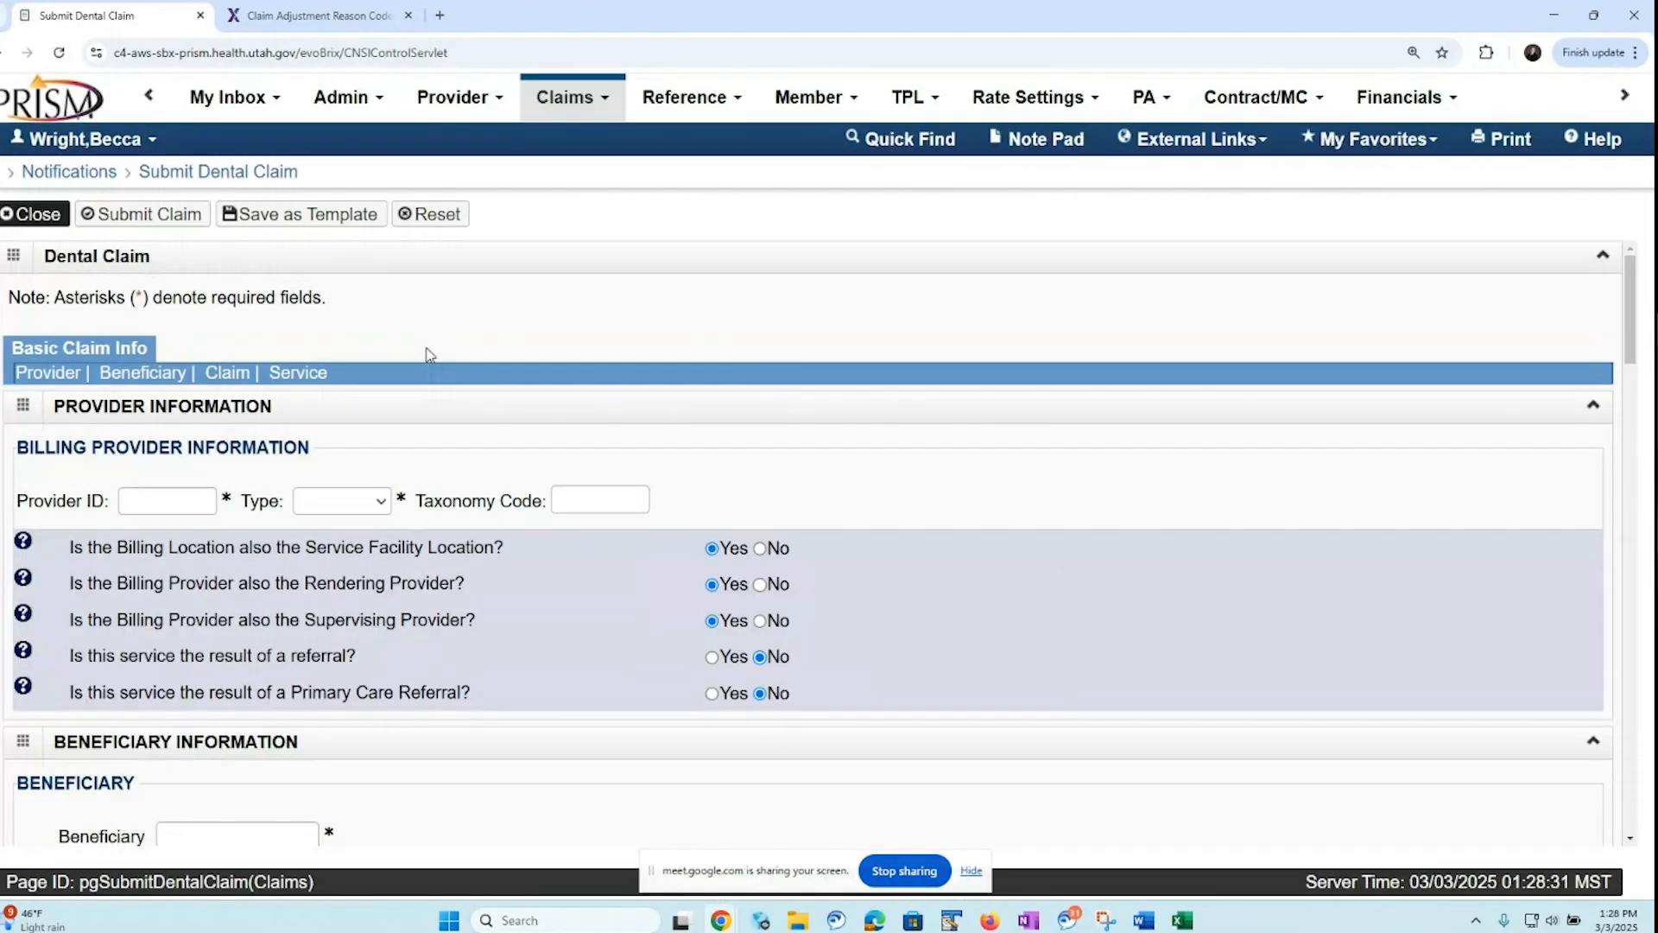
{"action": "left_click", "coordinate": [296, 373]}
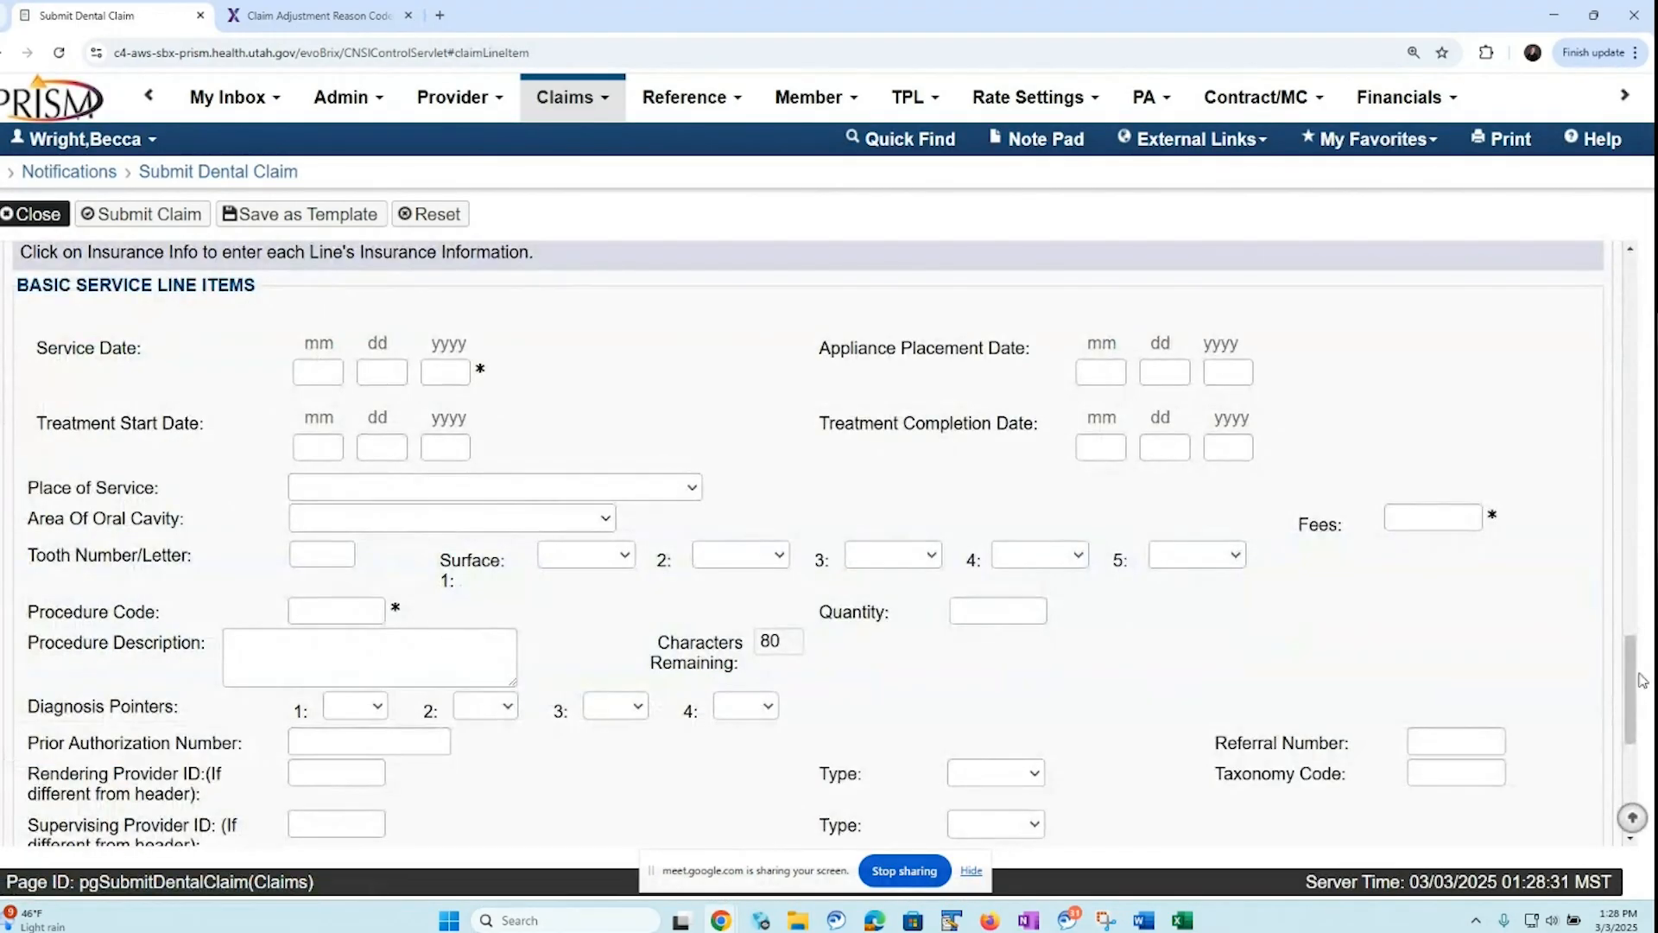
{"action": "scroll", "coordinate": [1594, 766], "scroll_direction": "down", "scroll_amount": 5}
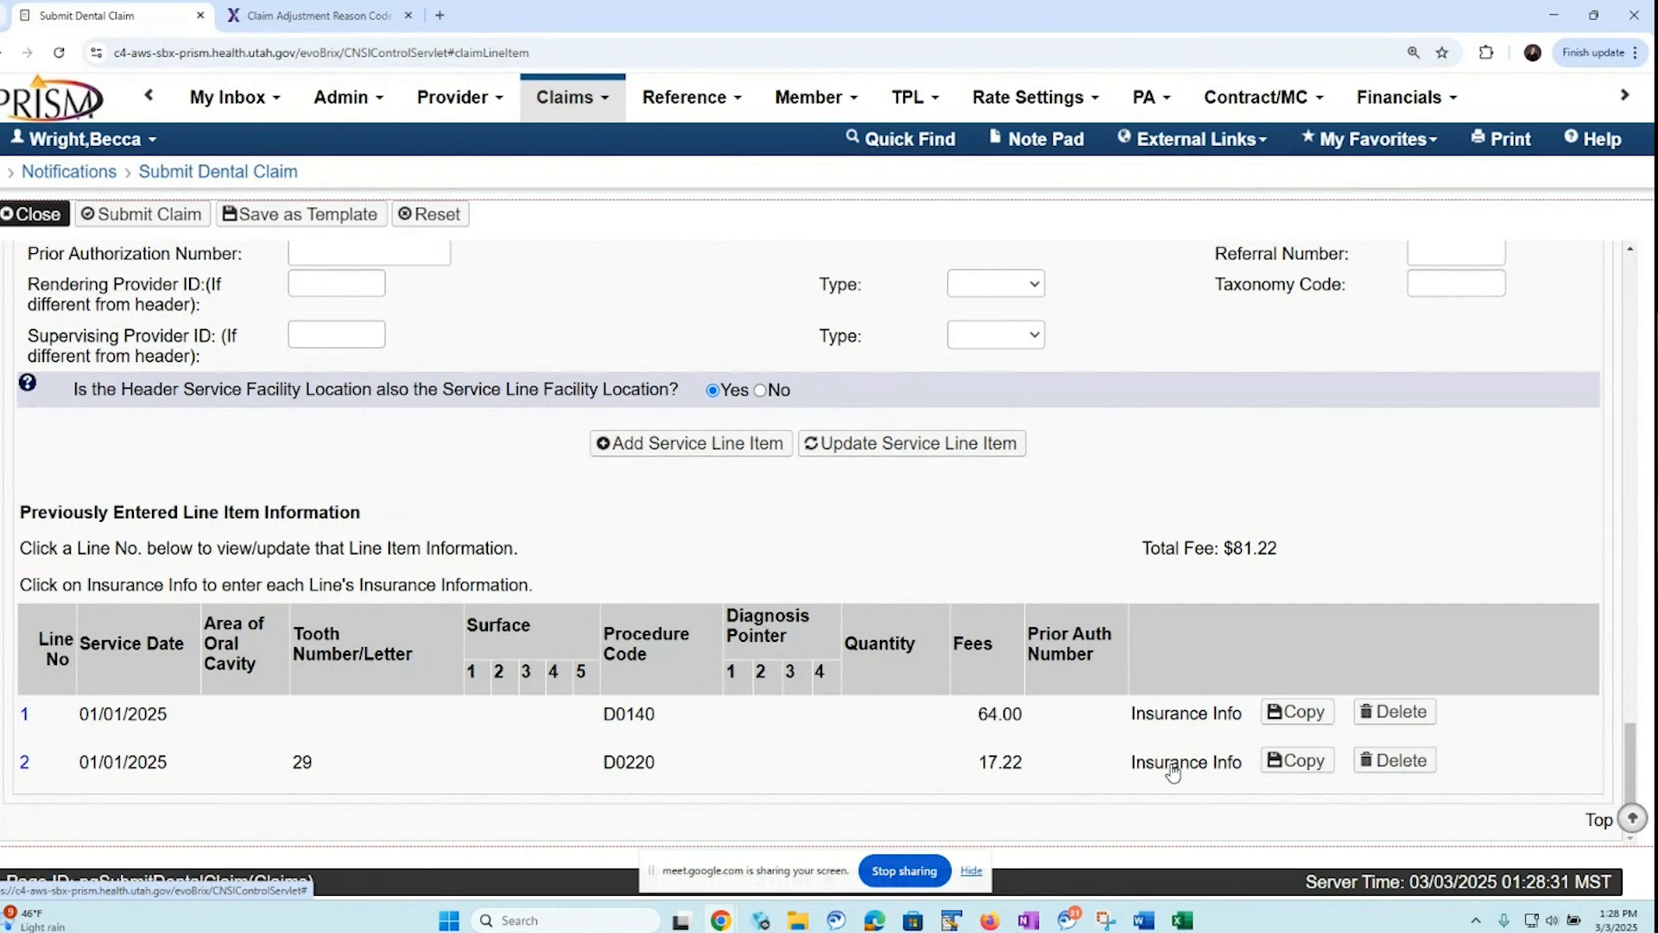
{"action": "left_click", "coordinate": [1172, 768]}
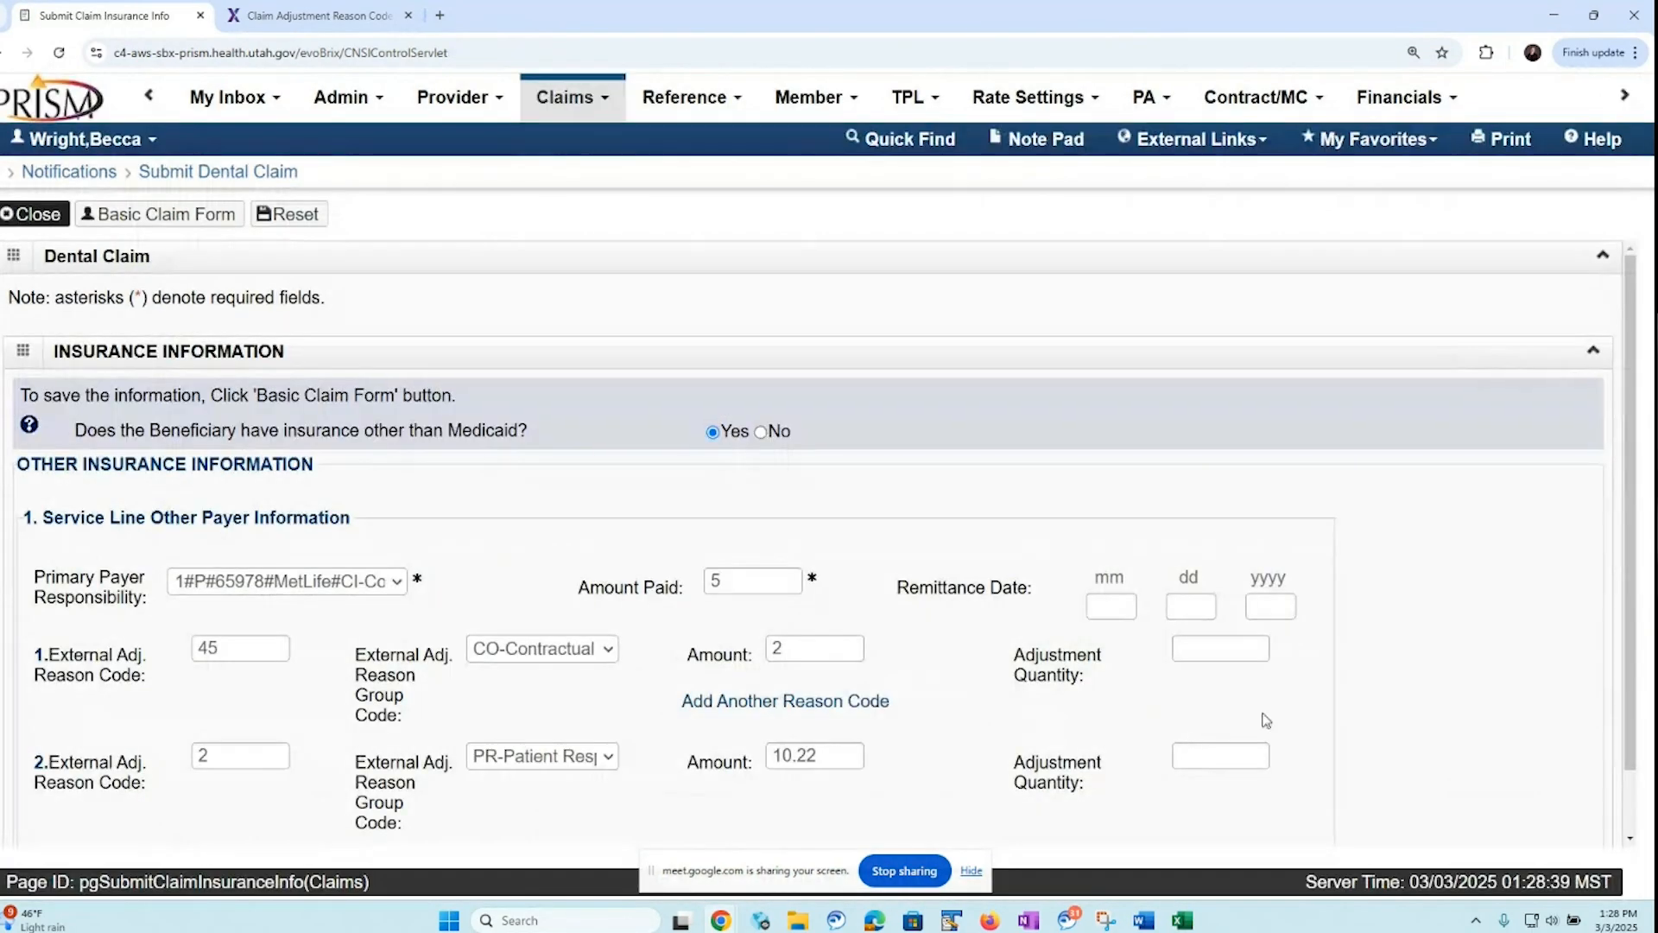
{"action": "scroll", "coordinate": [1610, 721], "scroll_direction": "down", "scroll_amount": 1}
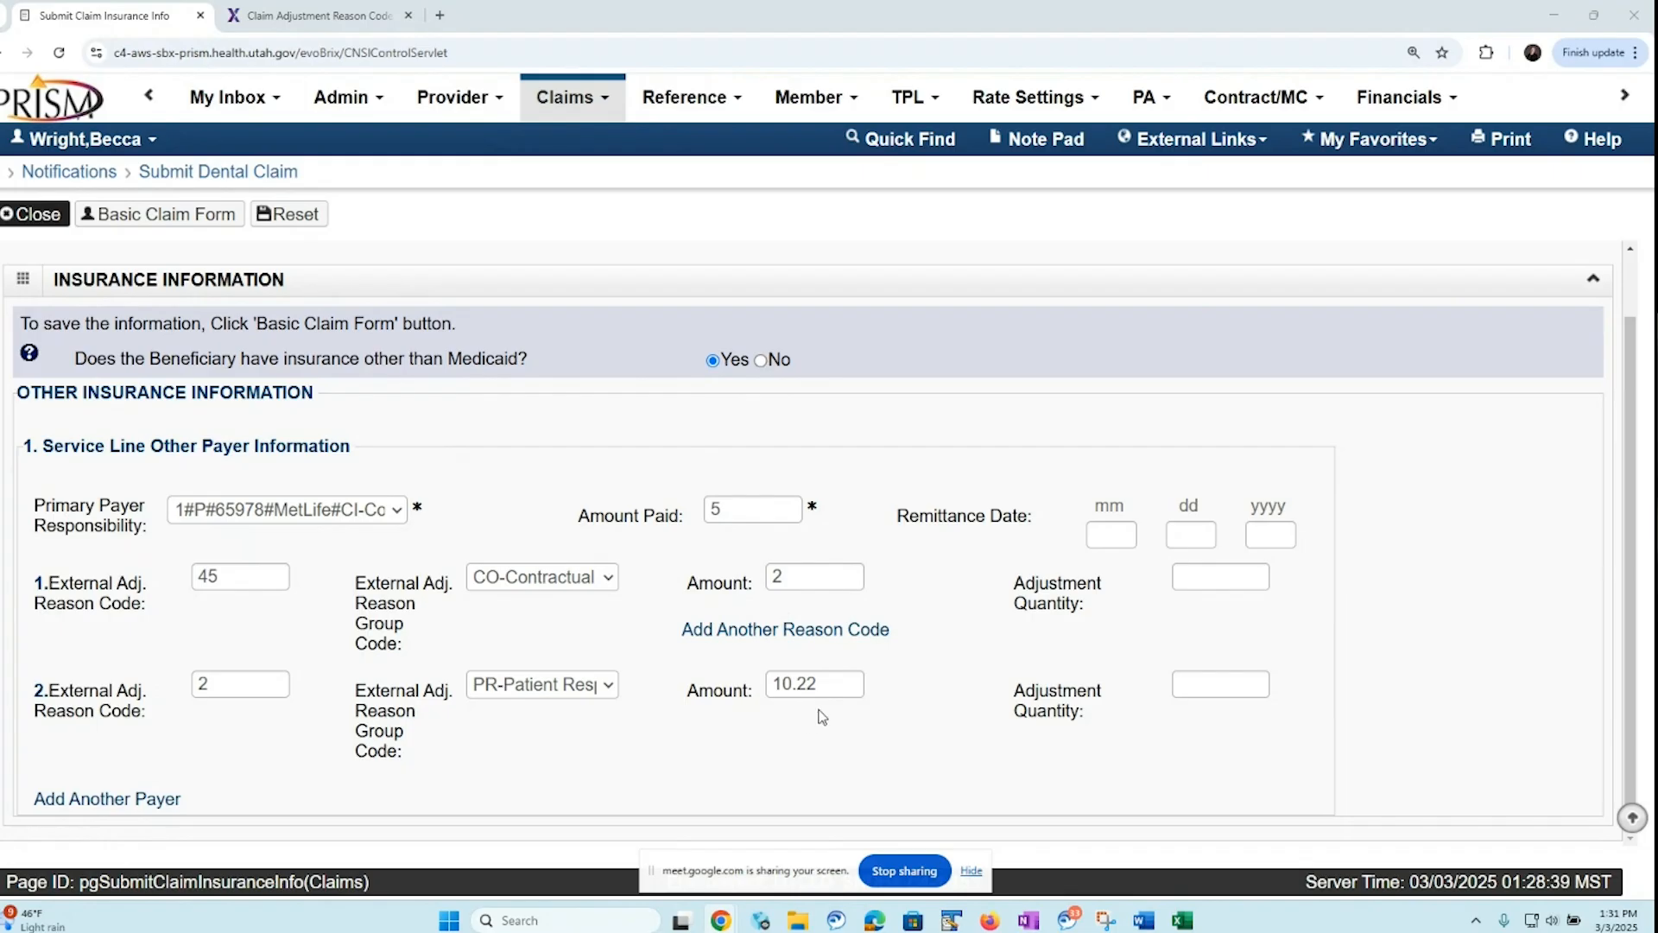
Return to the basic claim form and review the claim-level MetLife paid amount and adjustment amounts
{"action": "left_click", "coordinate": [161, 223]}
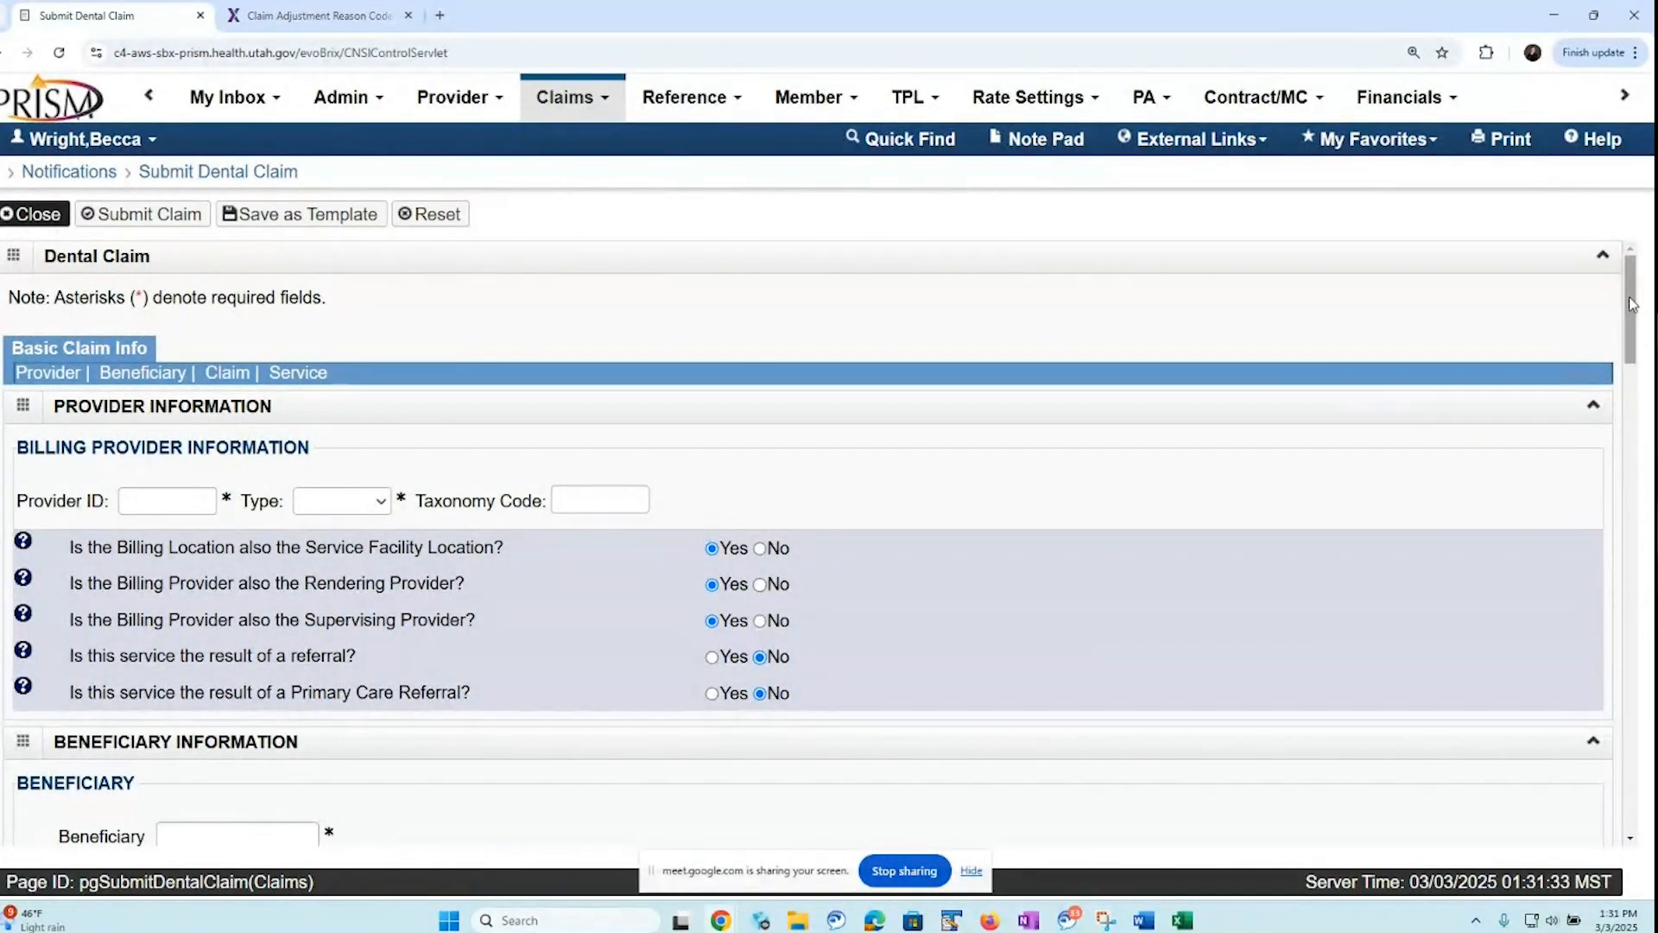
{"action": "scroll", "coordinate": [1617, 354], "scroll_direction": "down", "scroll_amount": 3}
{"action": "scroll", "coordinate": [1618, 354], "scroll_direction": "down", "scroll_amount": 6}
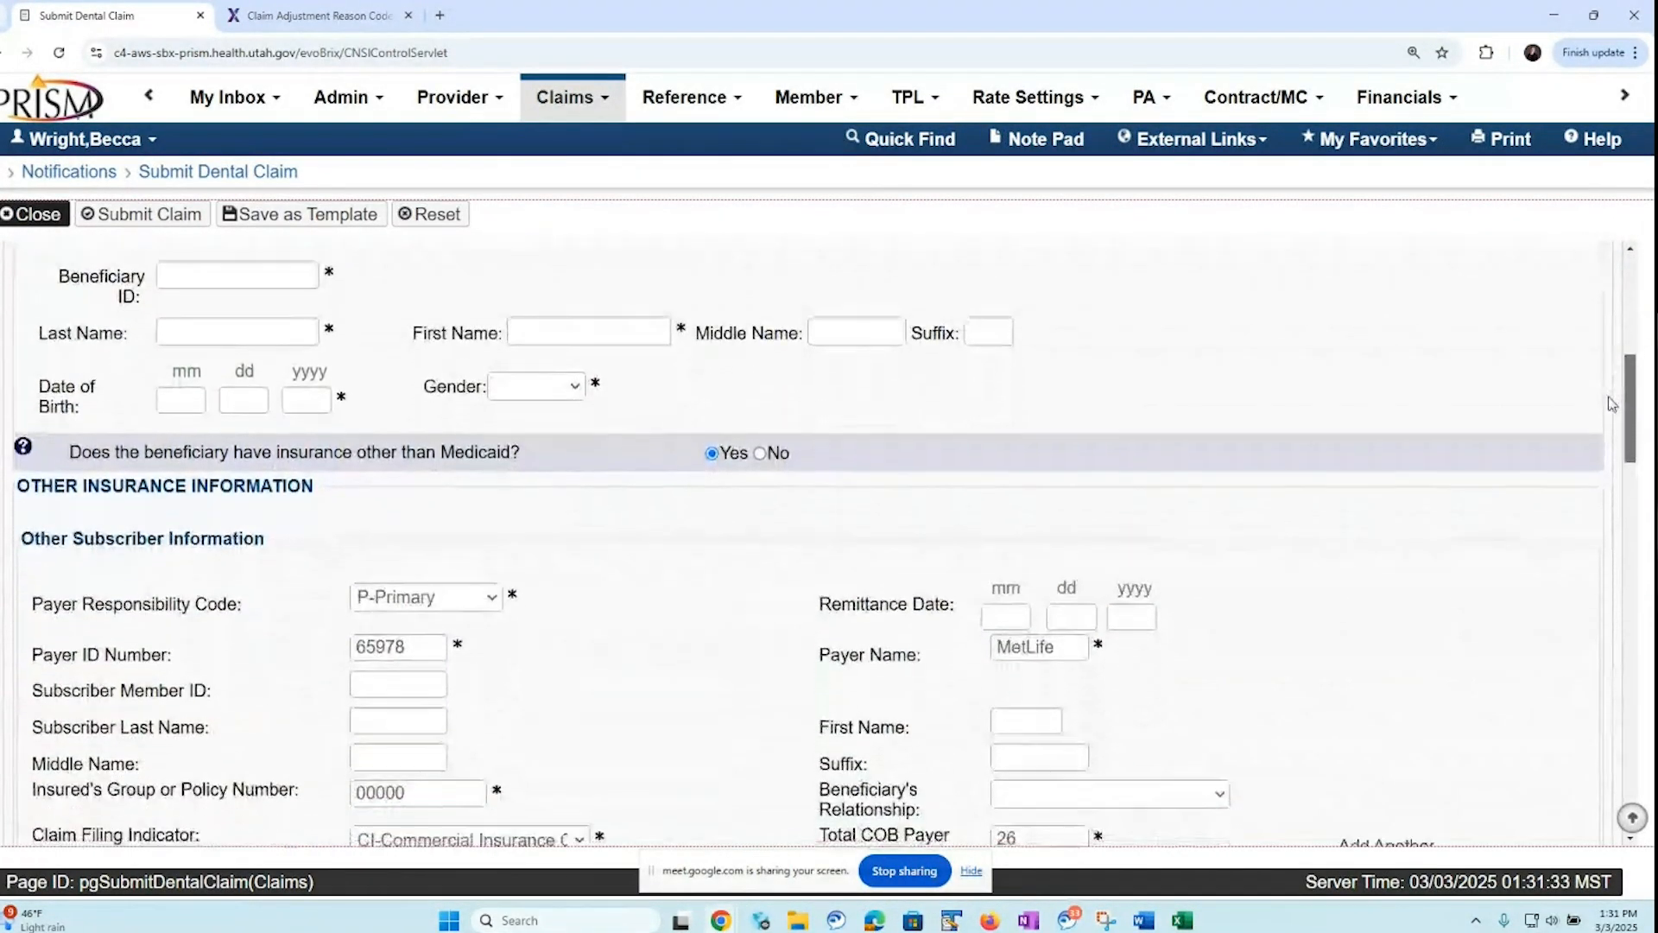
{"action": "scroll", "coordinate": [1609, 442], "scroll_direction": "down", "scroll_amount": 2}
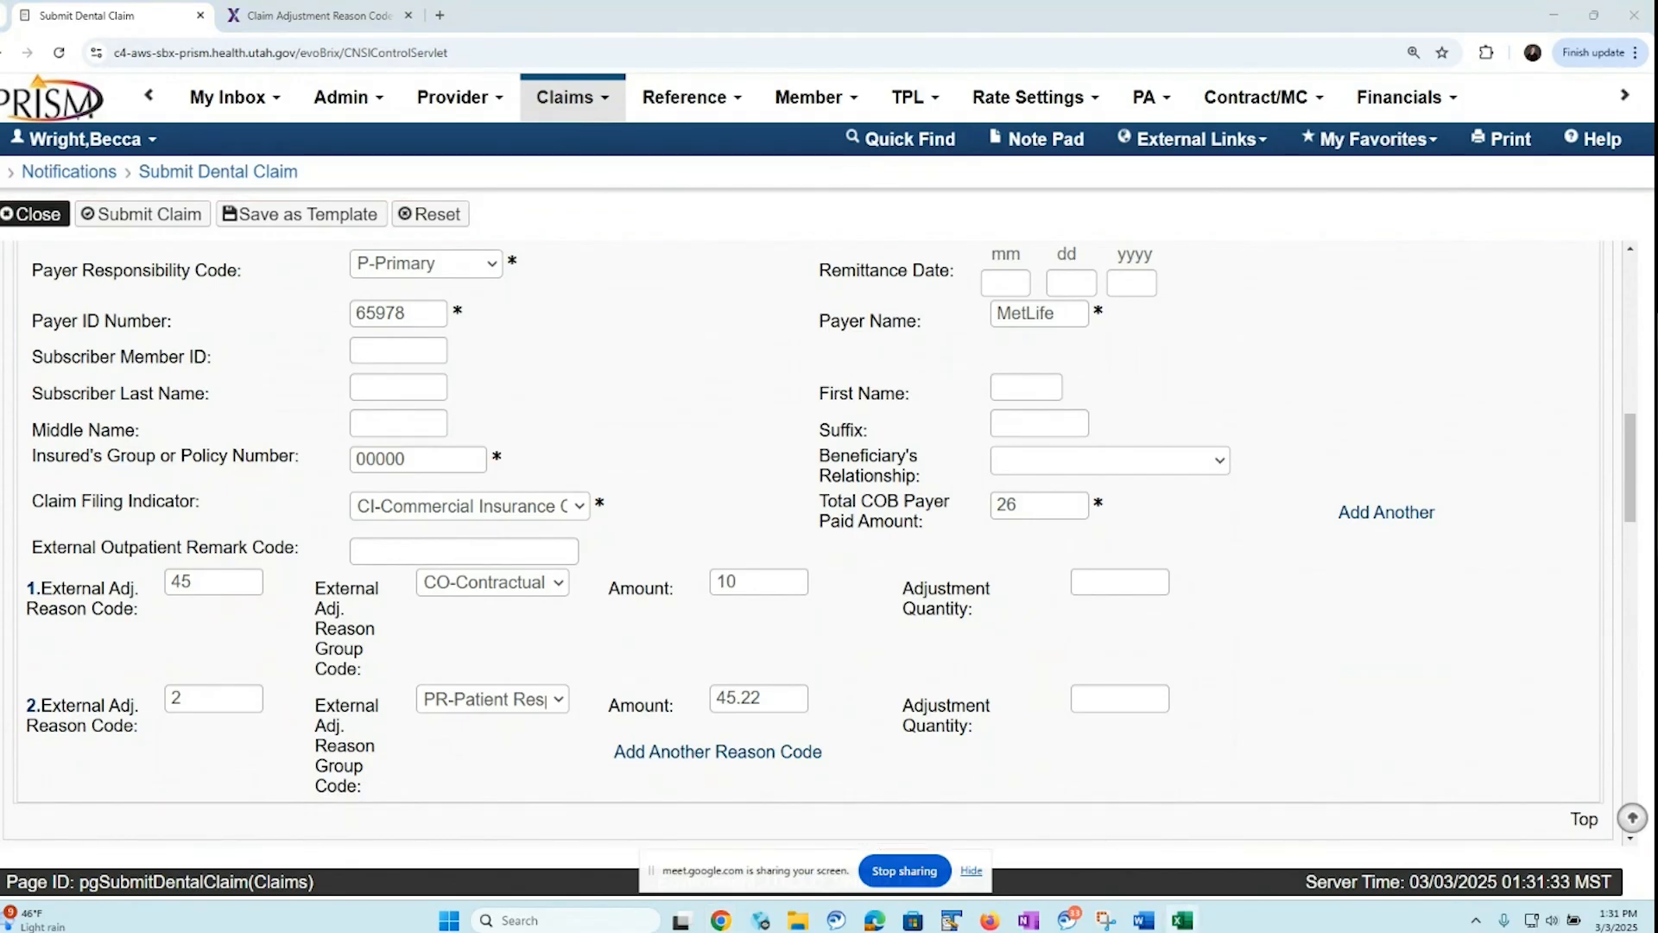
Switch to the Excel scenario workbook and add an AutoSum of the line one and line two amounts under the Total column in D10
{"action": "left_click_drag", "start_coordinate": [0, 113], "coordinate": [900, 107]}
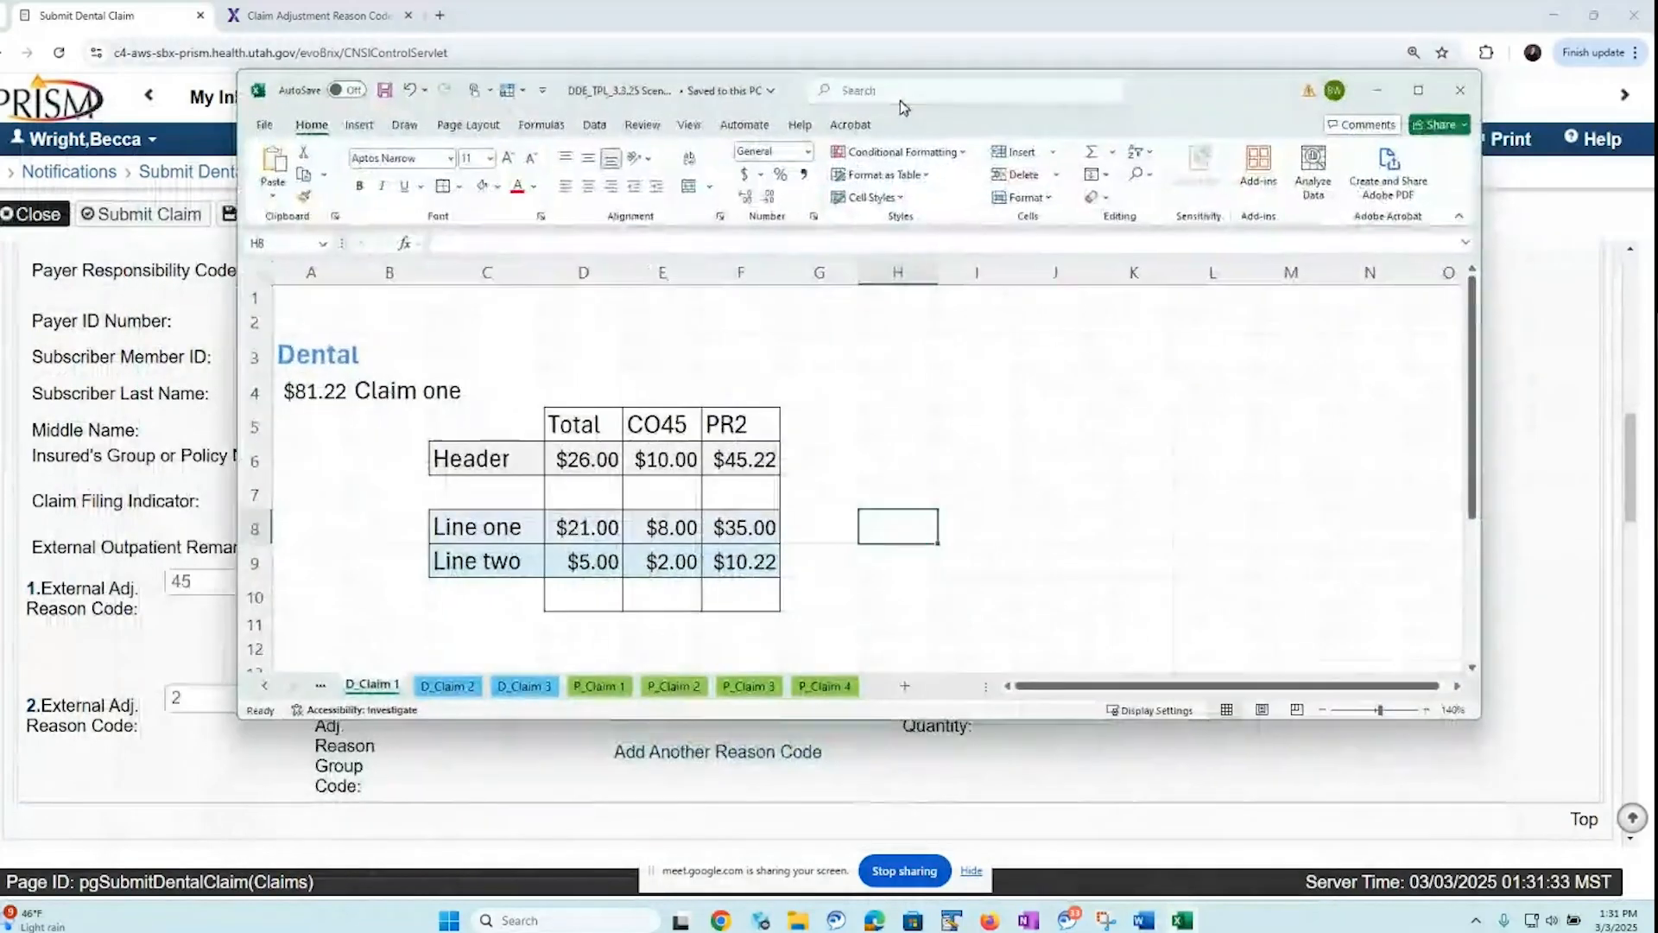
{"action": "left_click", "coordinate": [1417, 89]}
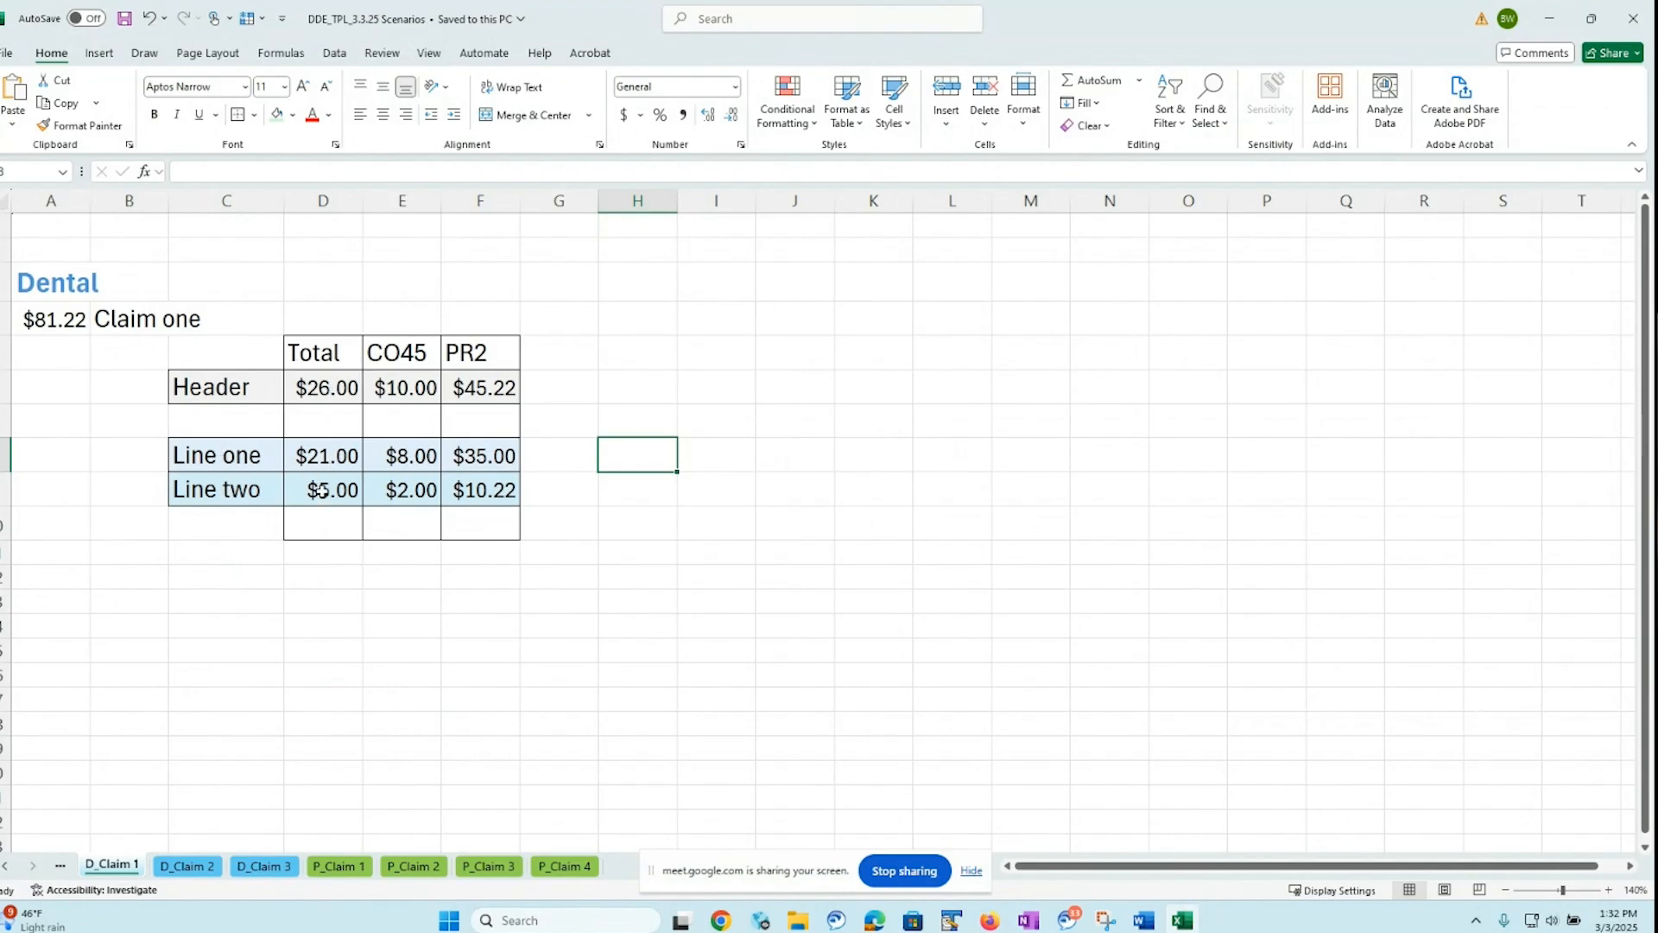
{"action": "left_click", "coordinate": [324, 524]}
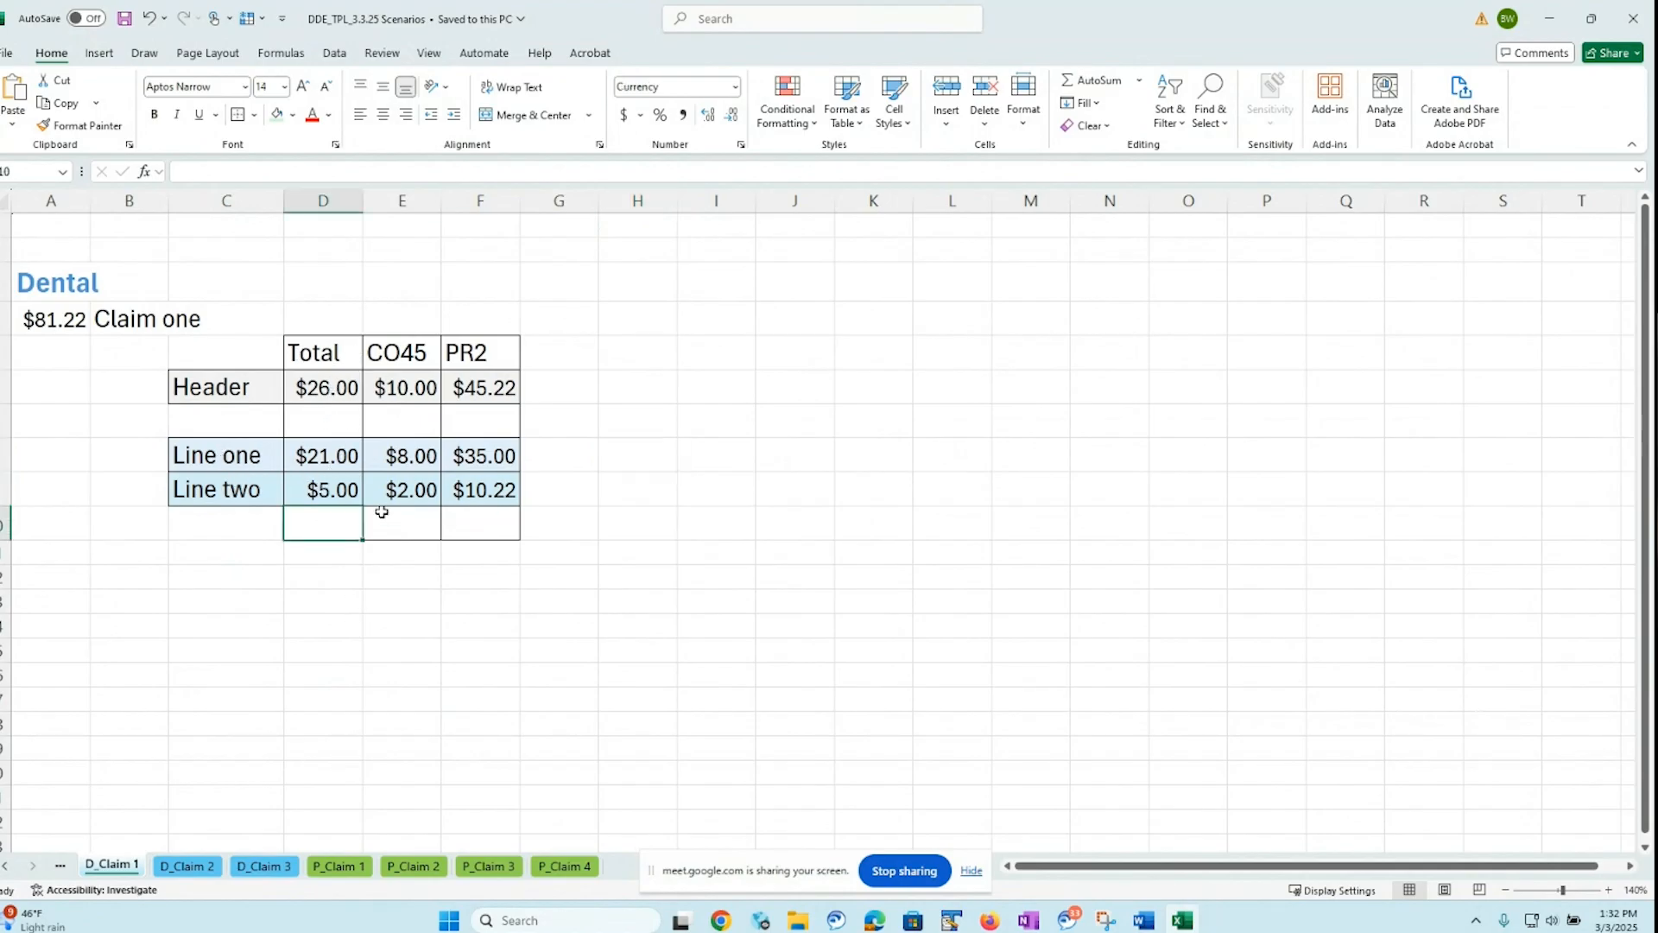
{"action": "left_click", "coordinate": [1093, 81]}
{"action": "key", "text": "Return"}
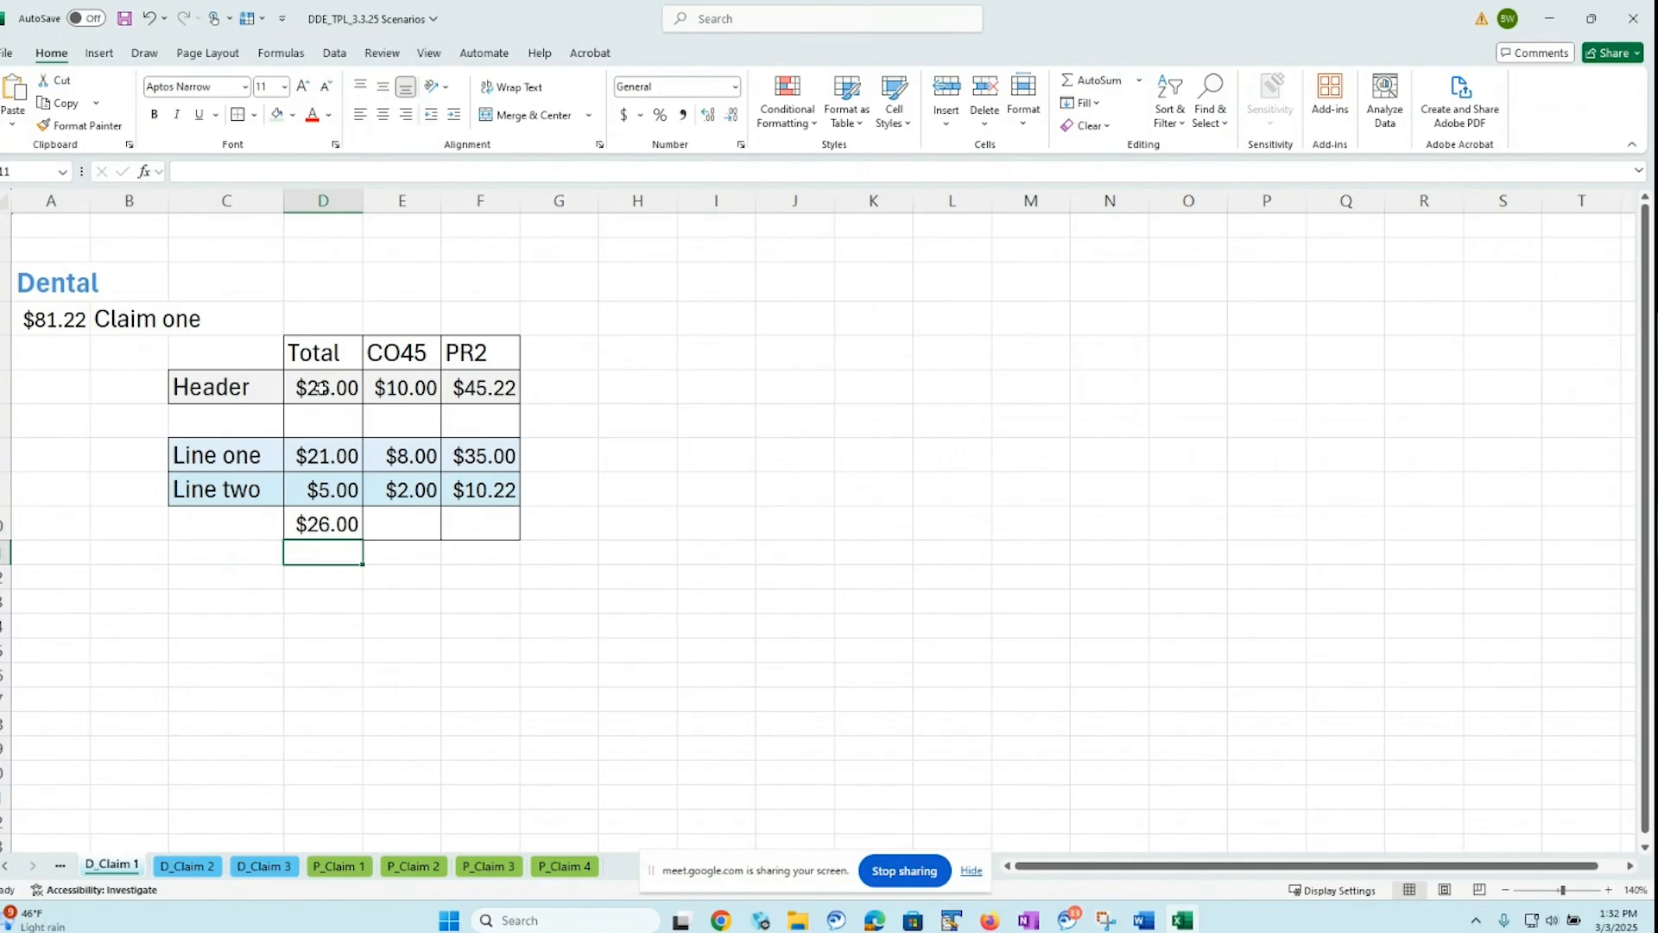
Add AutoSum totals of the two lines under the CO45 and PR2 columns in E10 and F10, and return to the dental claim
{"action": "left_click", "coordinate": [401, 524]}
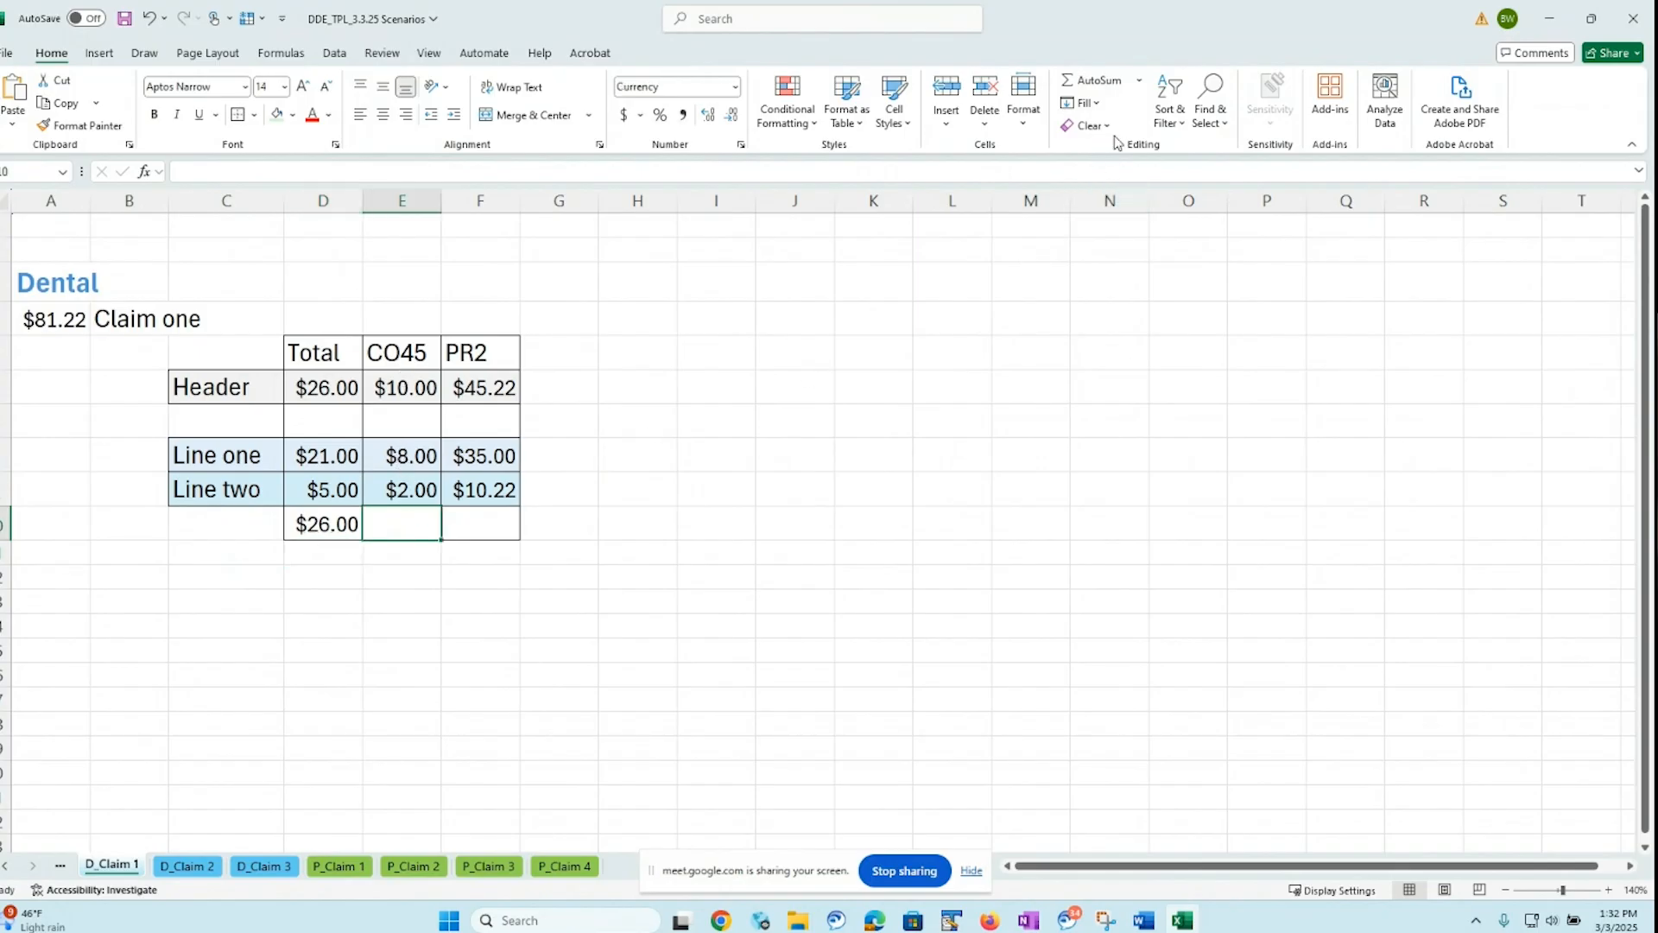
{"action": "left_click", "coordinate": [1106, 86]}
{"action": "key", "text": "Return"}
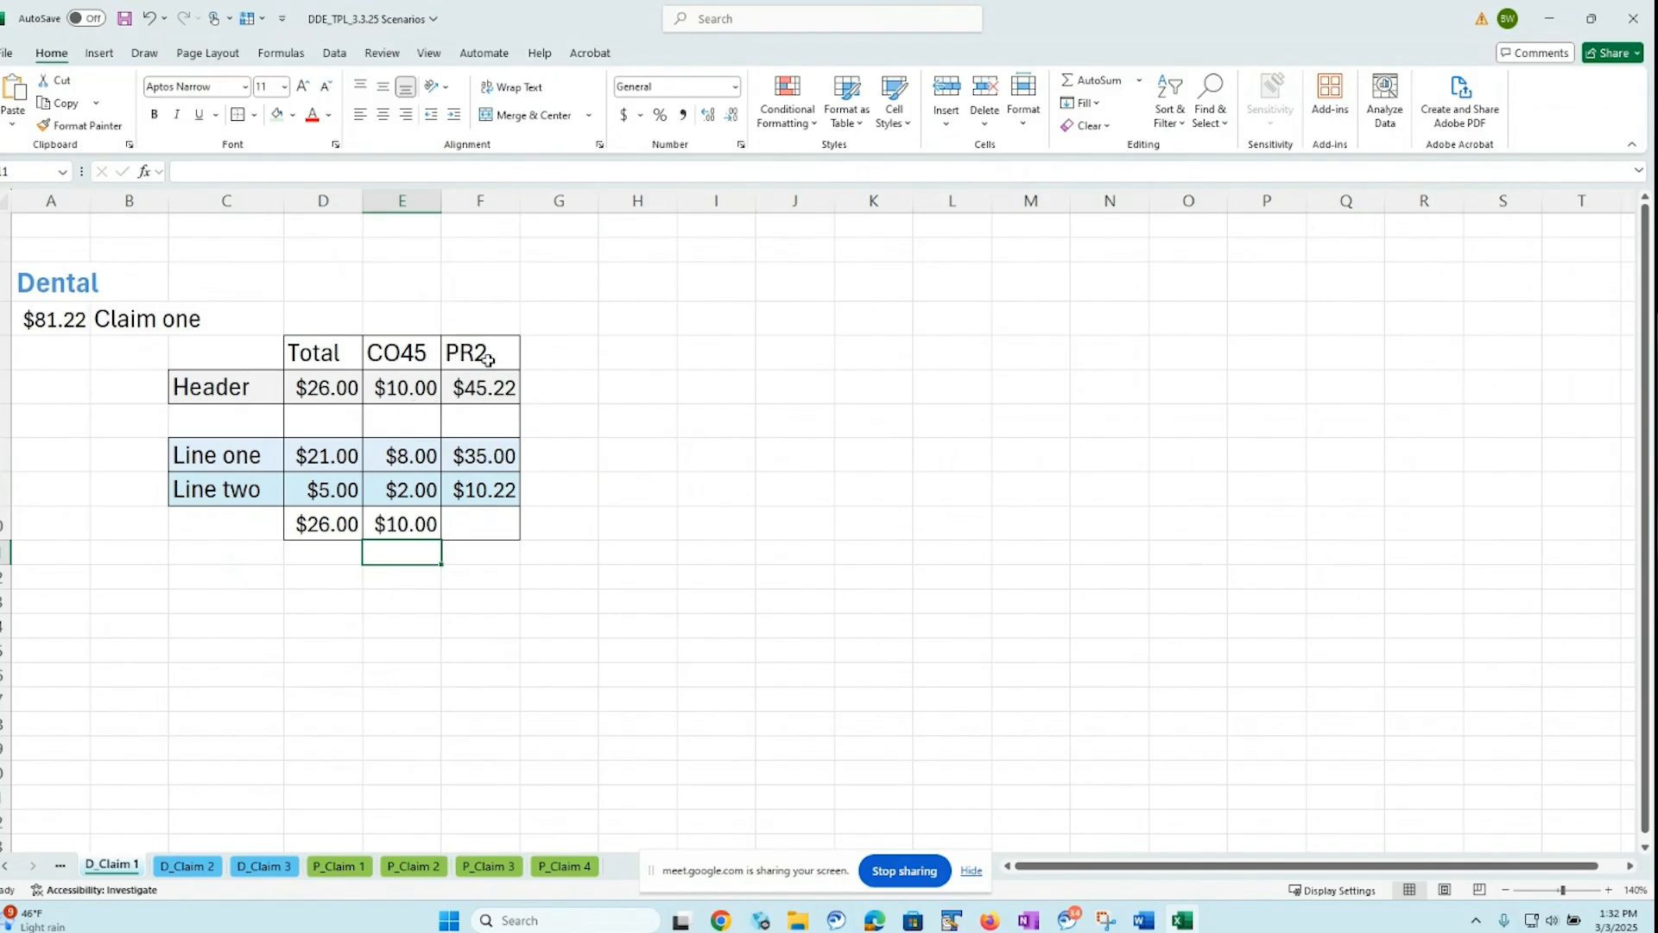
{"action": "left_click", "coordinate": [482, 516]}
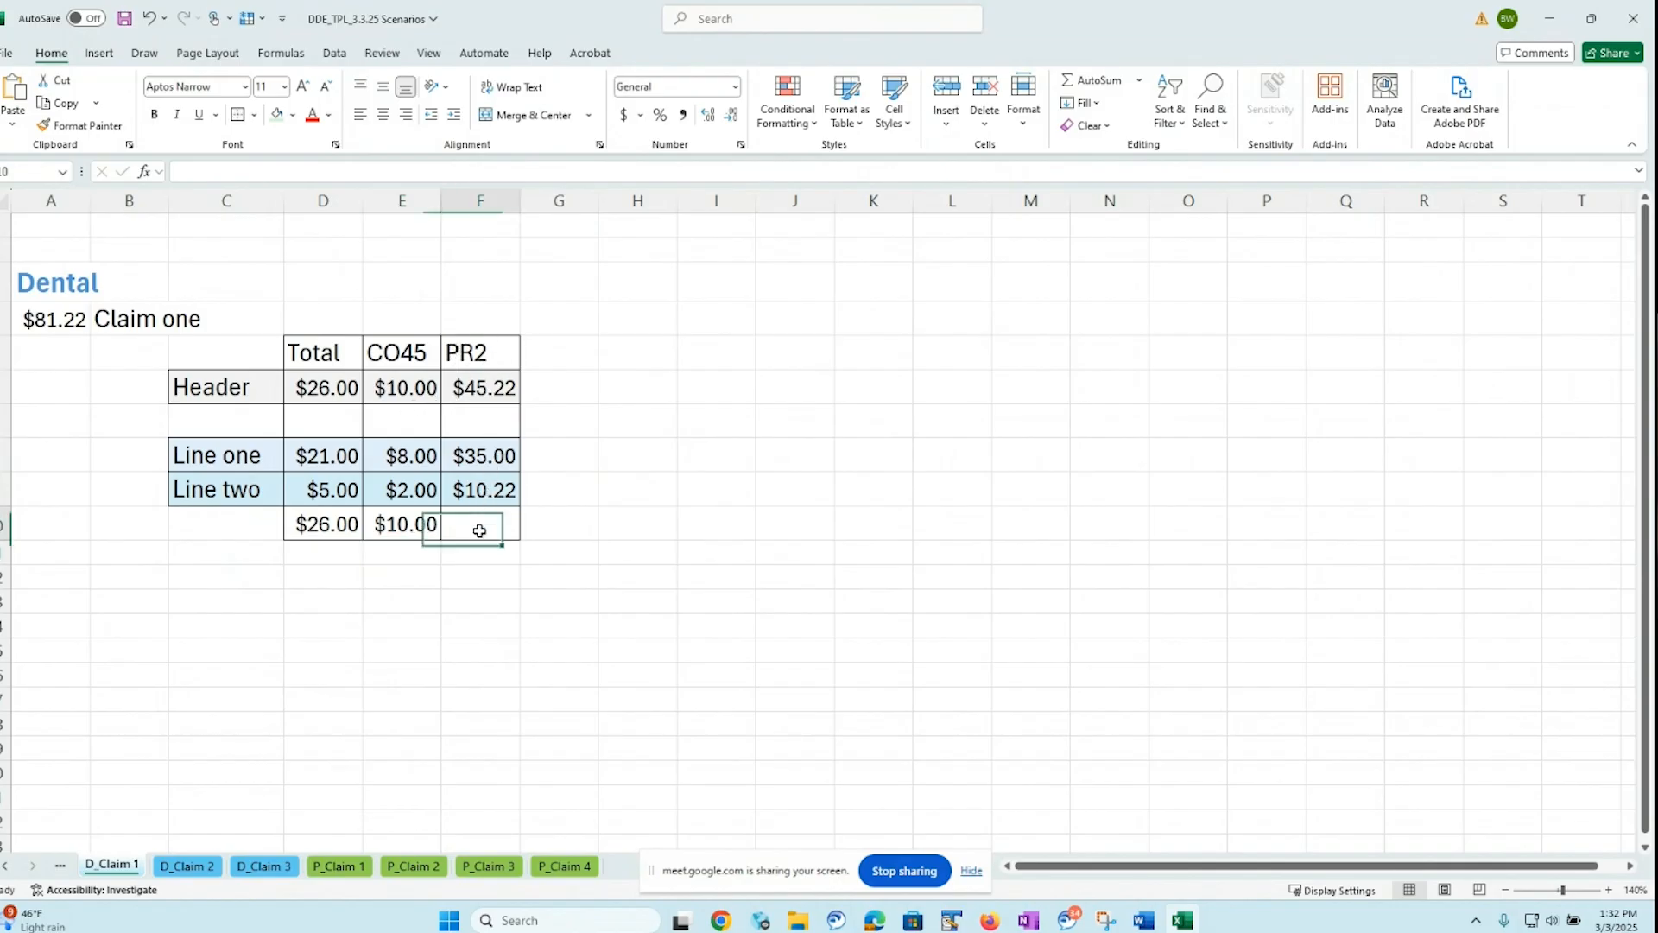
{"action": "left_click", "coordinate": [1098, 81]}
{"action": "key", "text": "Return"}
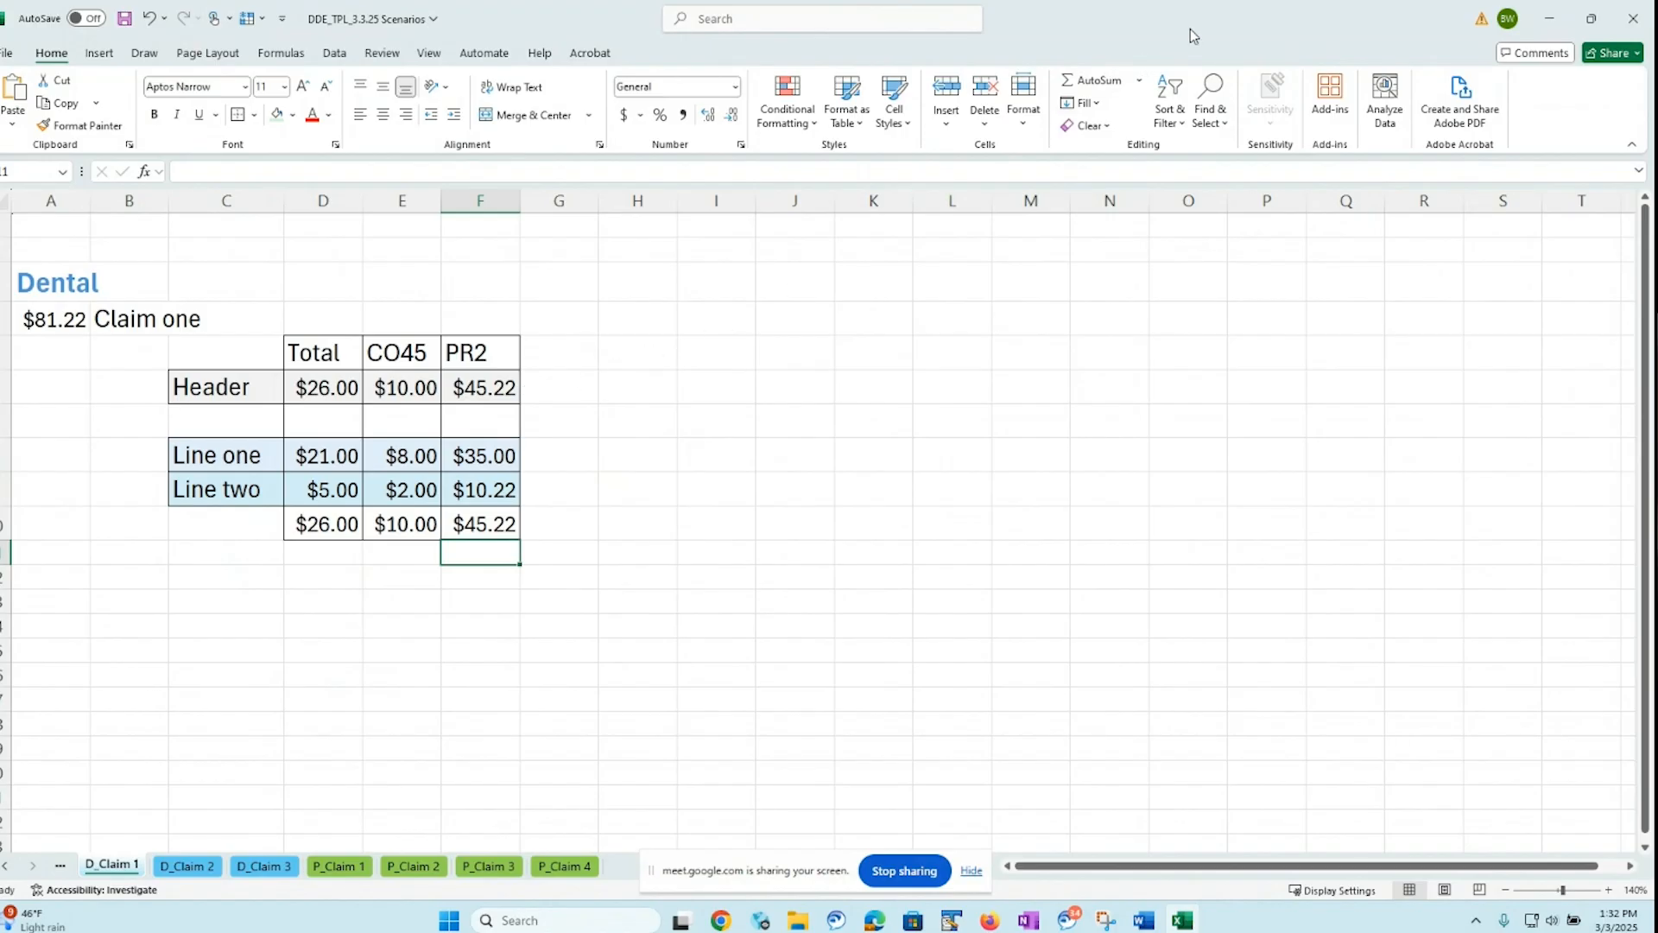
{"action": "left_click_drag", "start_coordinate": [1190, 28], "coordinate": [0, 216]}
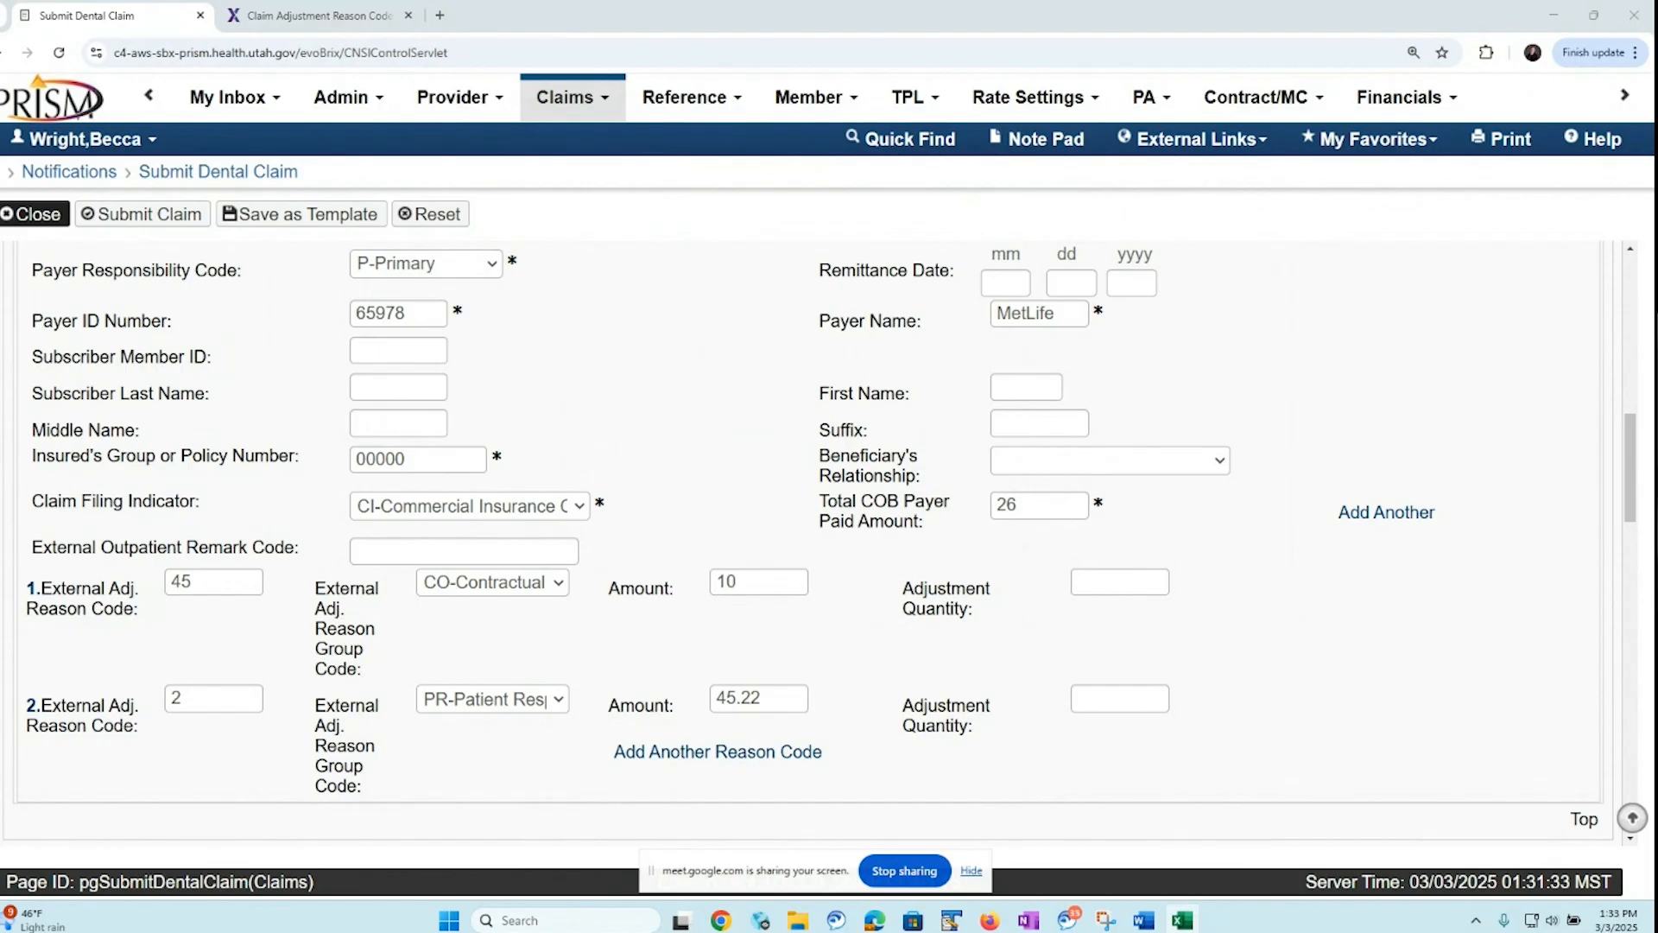
In the Excel workbook, sum the Header row amounts in G6, and compare the sum with the dental claim's total fee in PRISM
{"action": "left_click_drag", "start_coordinate": [0, 332], "coordinate": [1002, 97]}
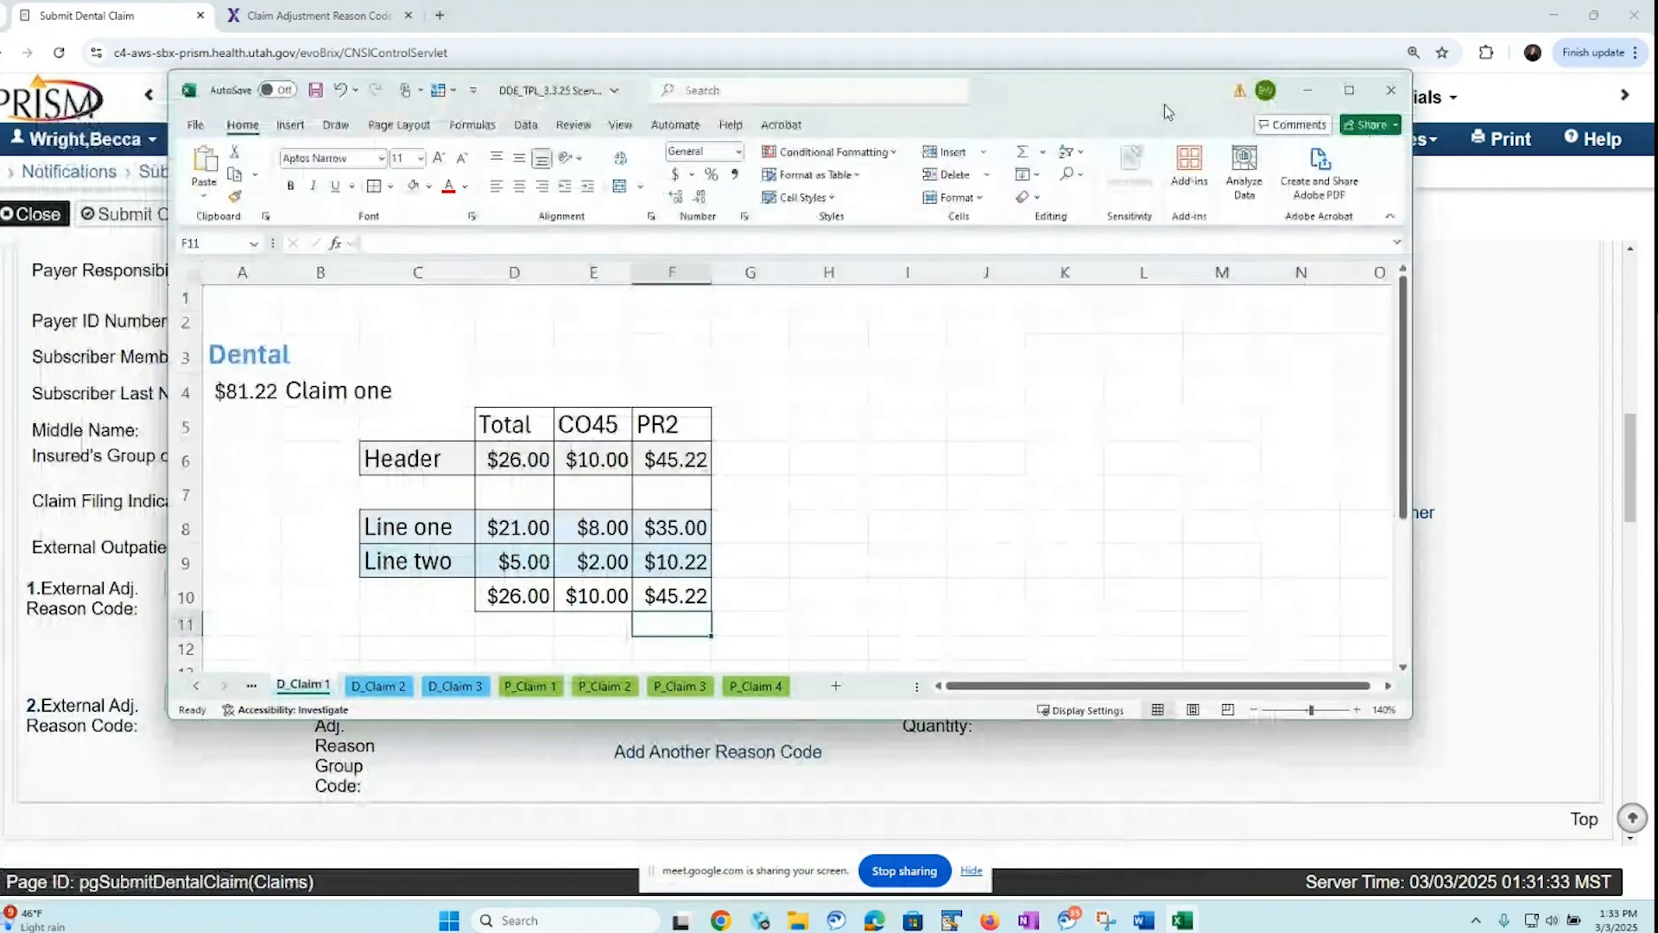
{"action": "left_click", "coordinate": [1349, 90]}
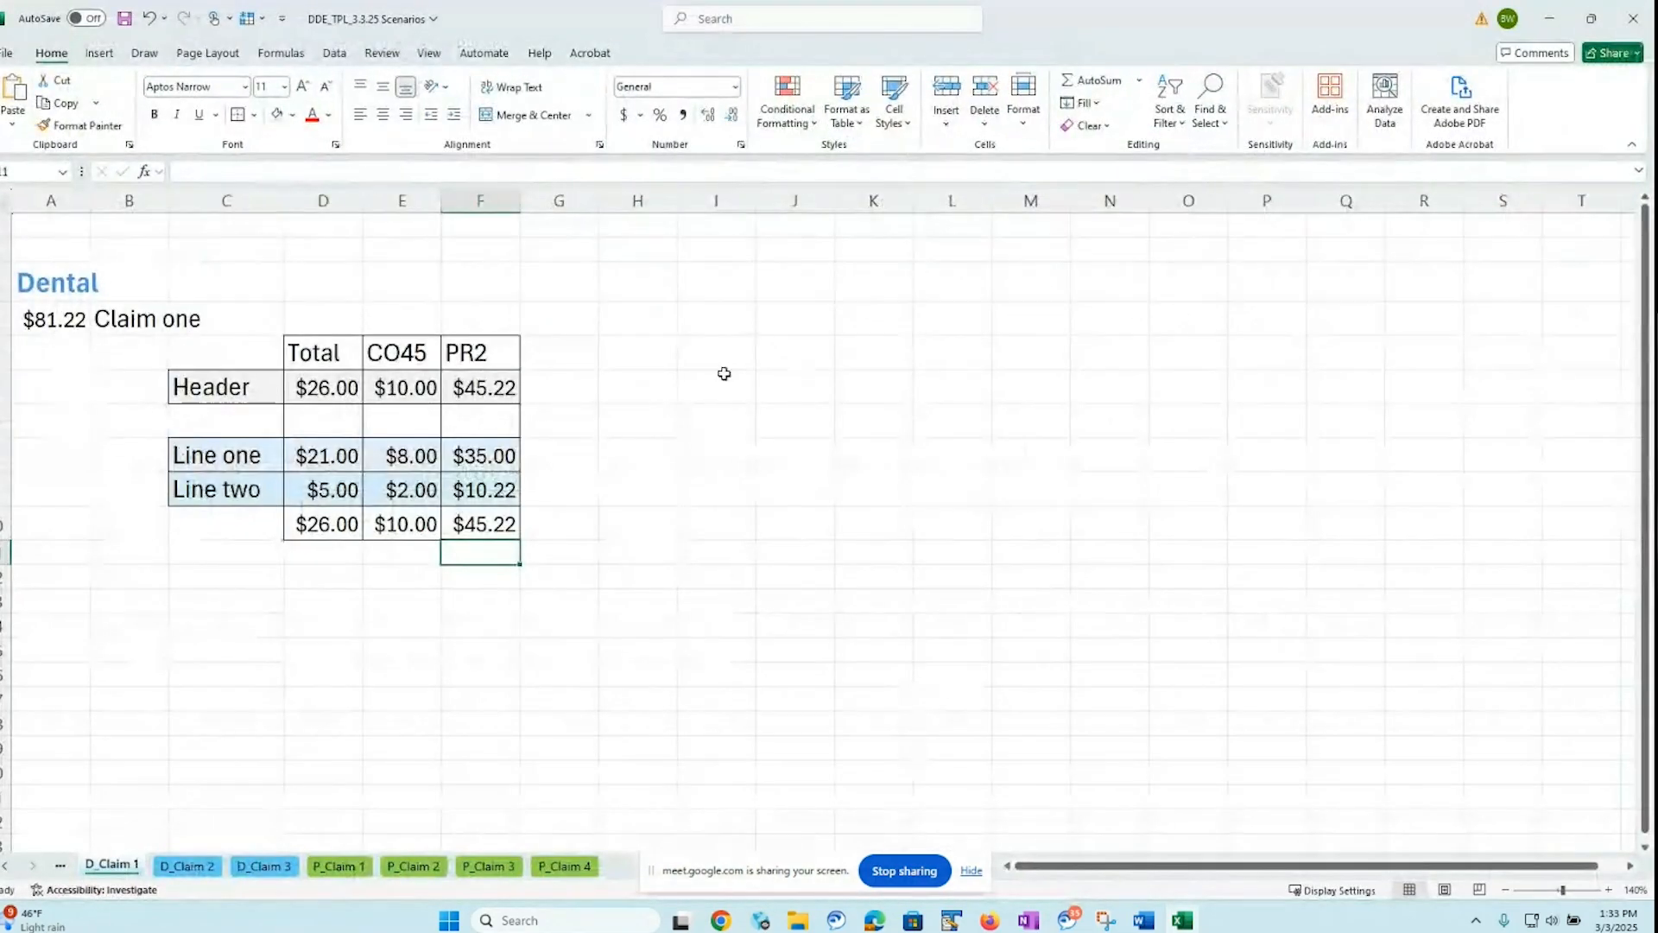
{"action": "left_click", "coordinate": [561, 386]}
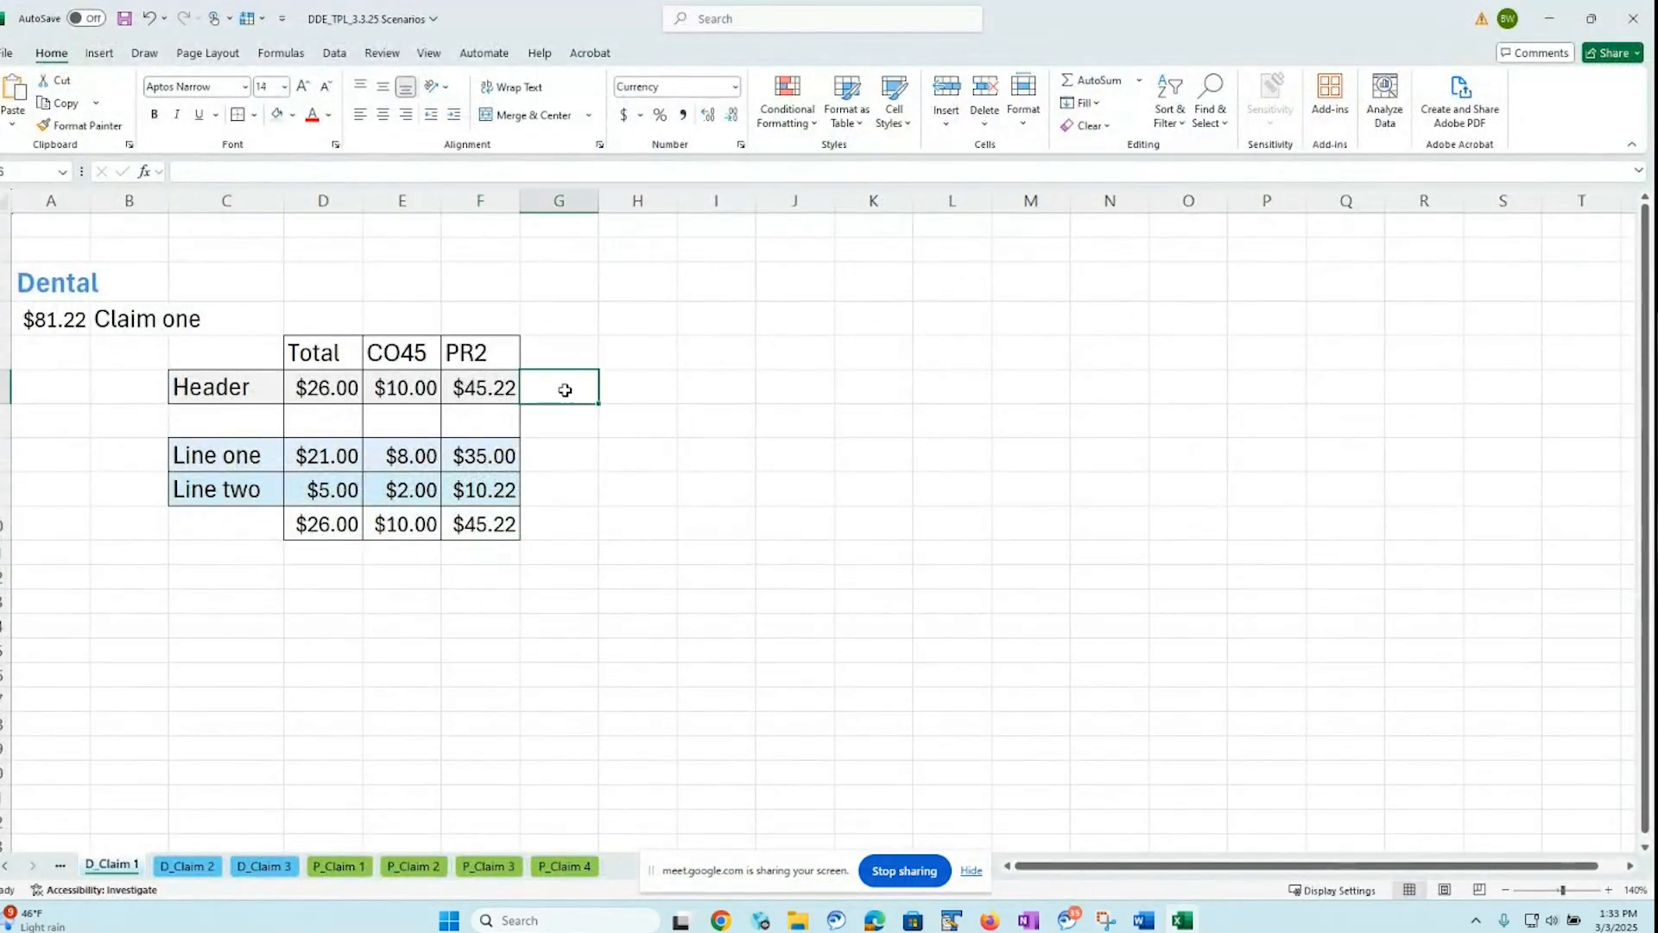
{"action": "left_click", "coordinate": [1111, 85]}
{"action": "key", "text": "Return"}
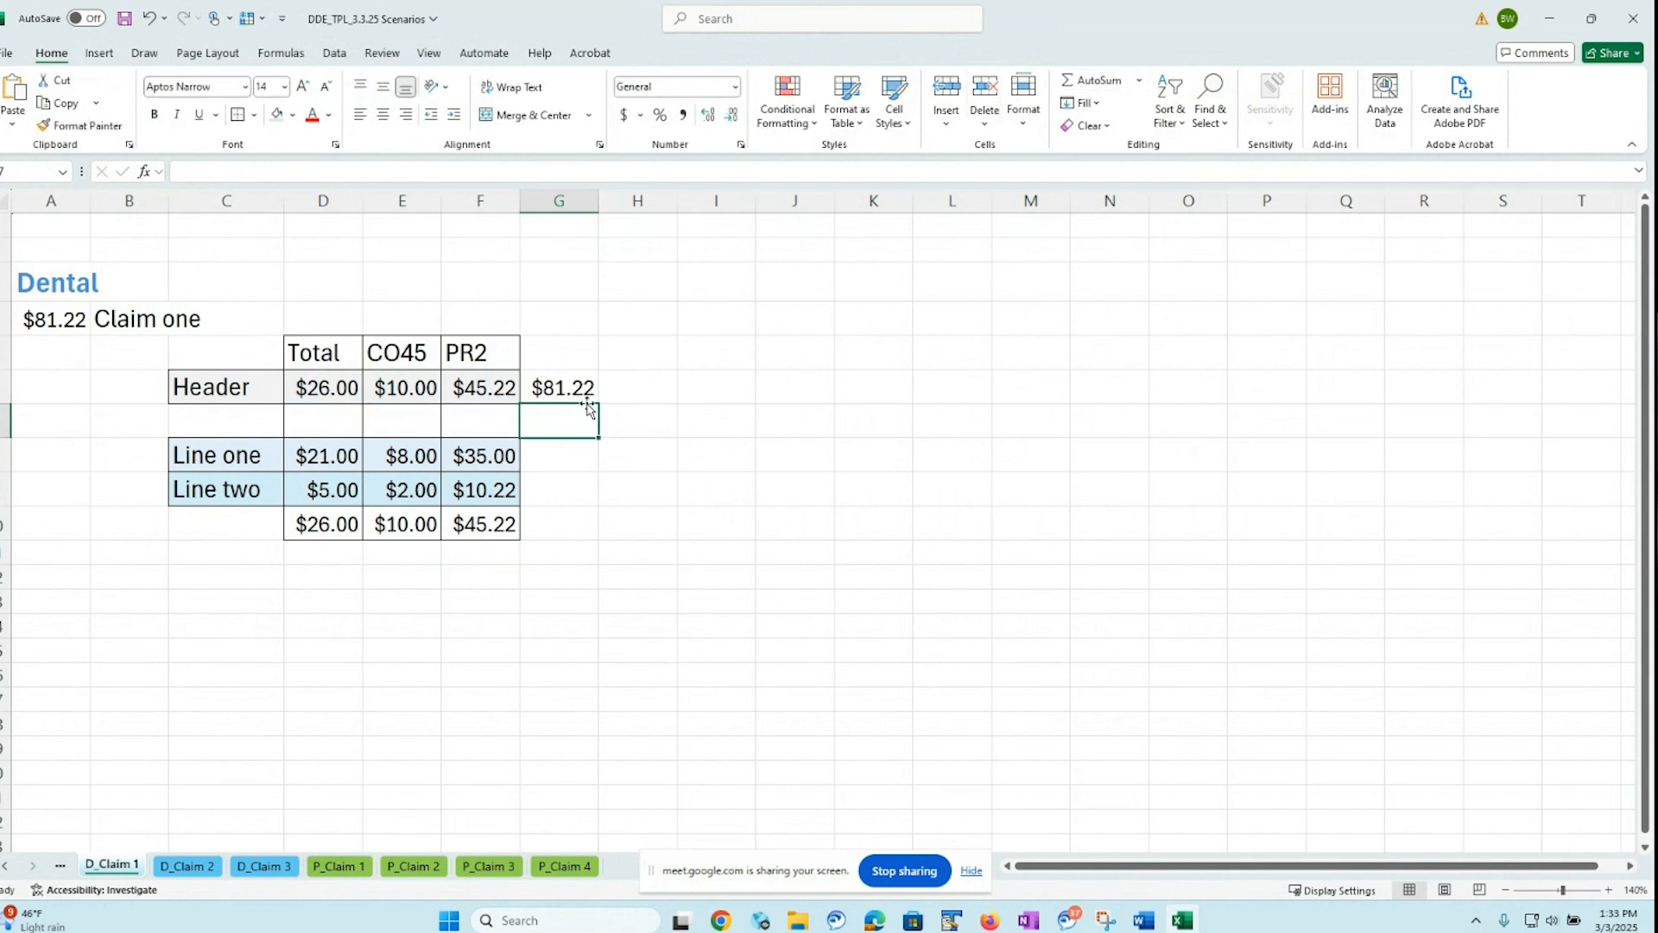
{"action": "left_click_drag", "start_coordinate": [1202, 24], "coordinate": [0, 176]}
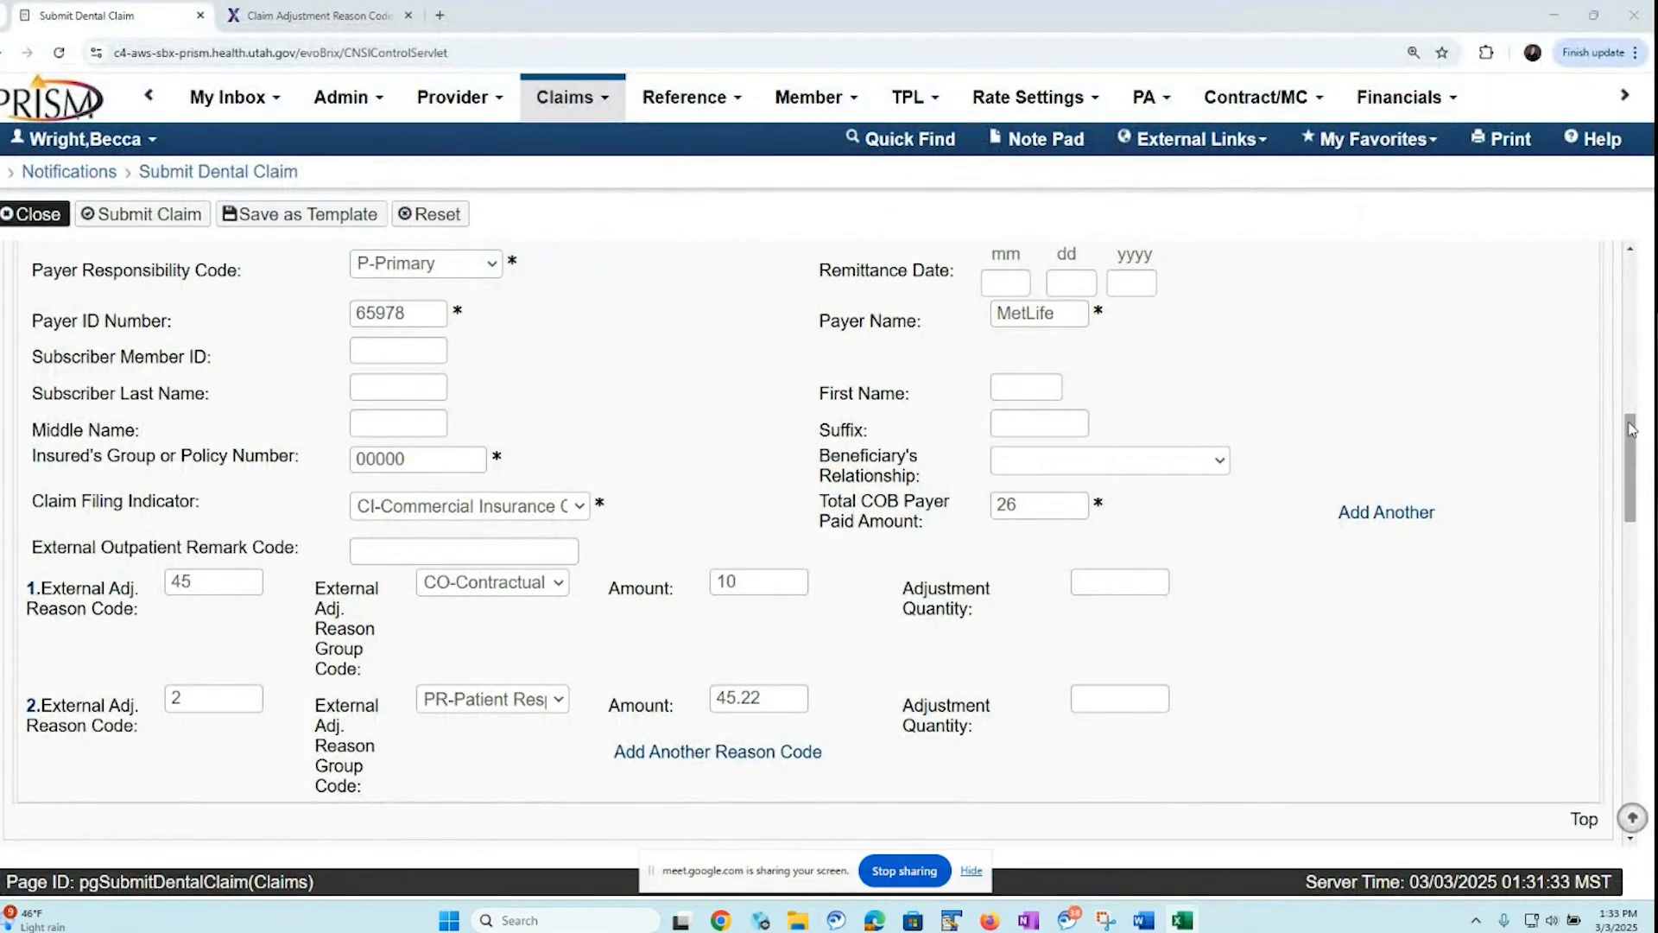
{"action": "left_click_drag", "start_coordinate": [1631, 430], "coordinate": [1620, 775]}
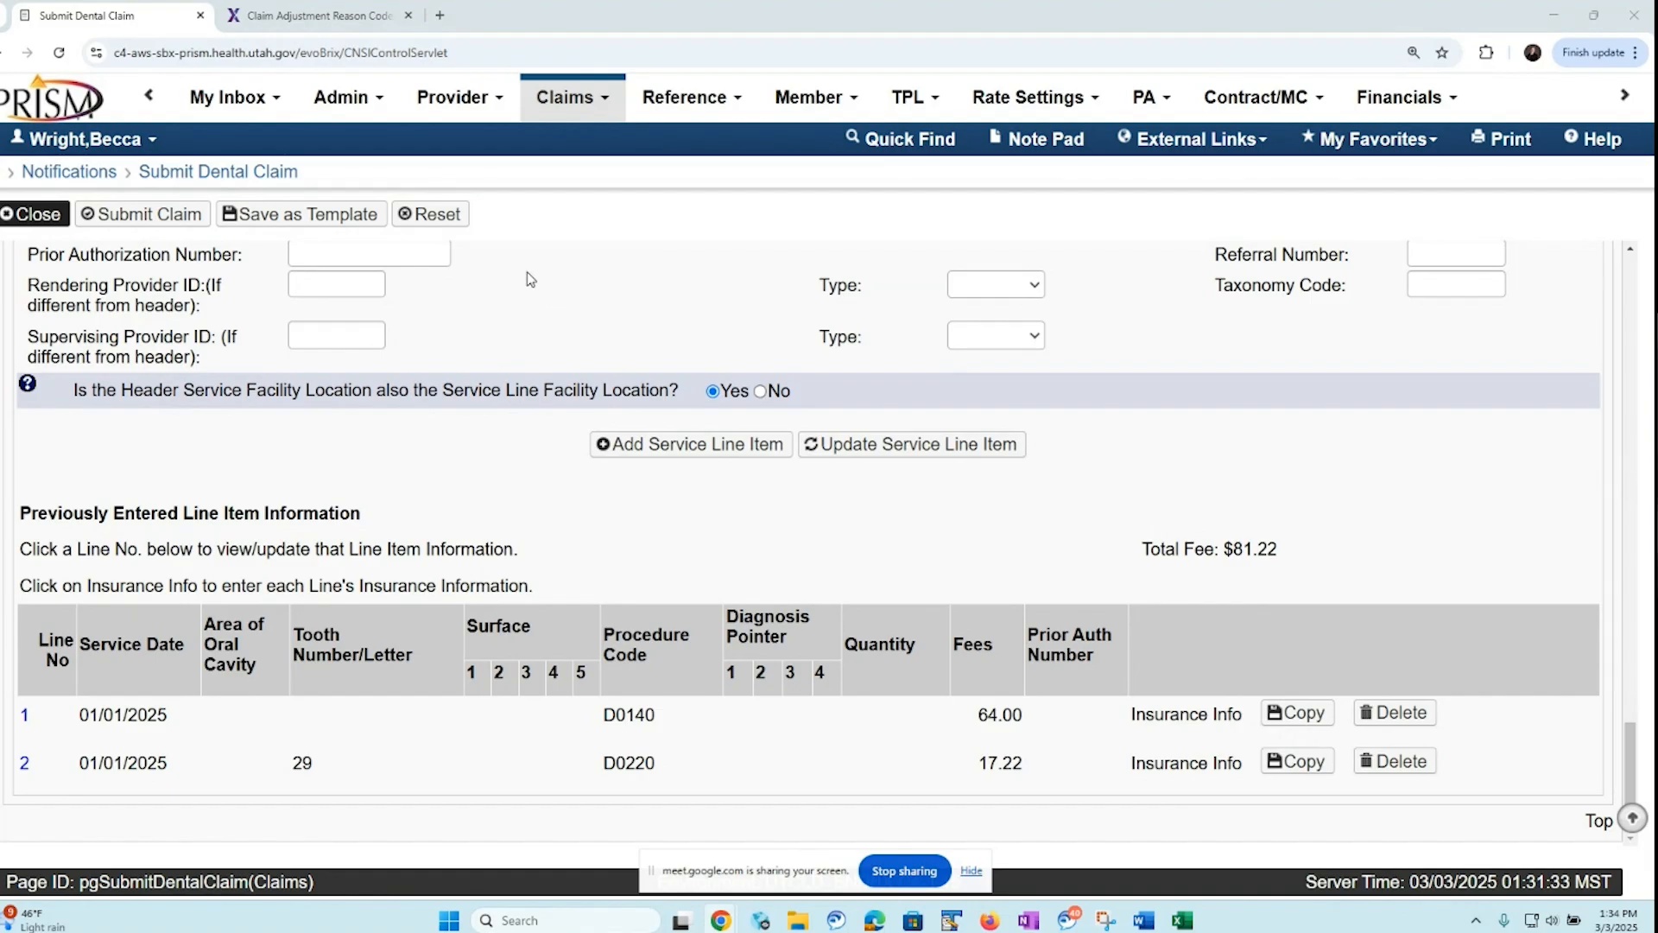
Leave the dental claim for the notifications page and open a new professional claim submission
{"action": "left_click", "coordinate": [98, 177]}
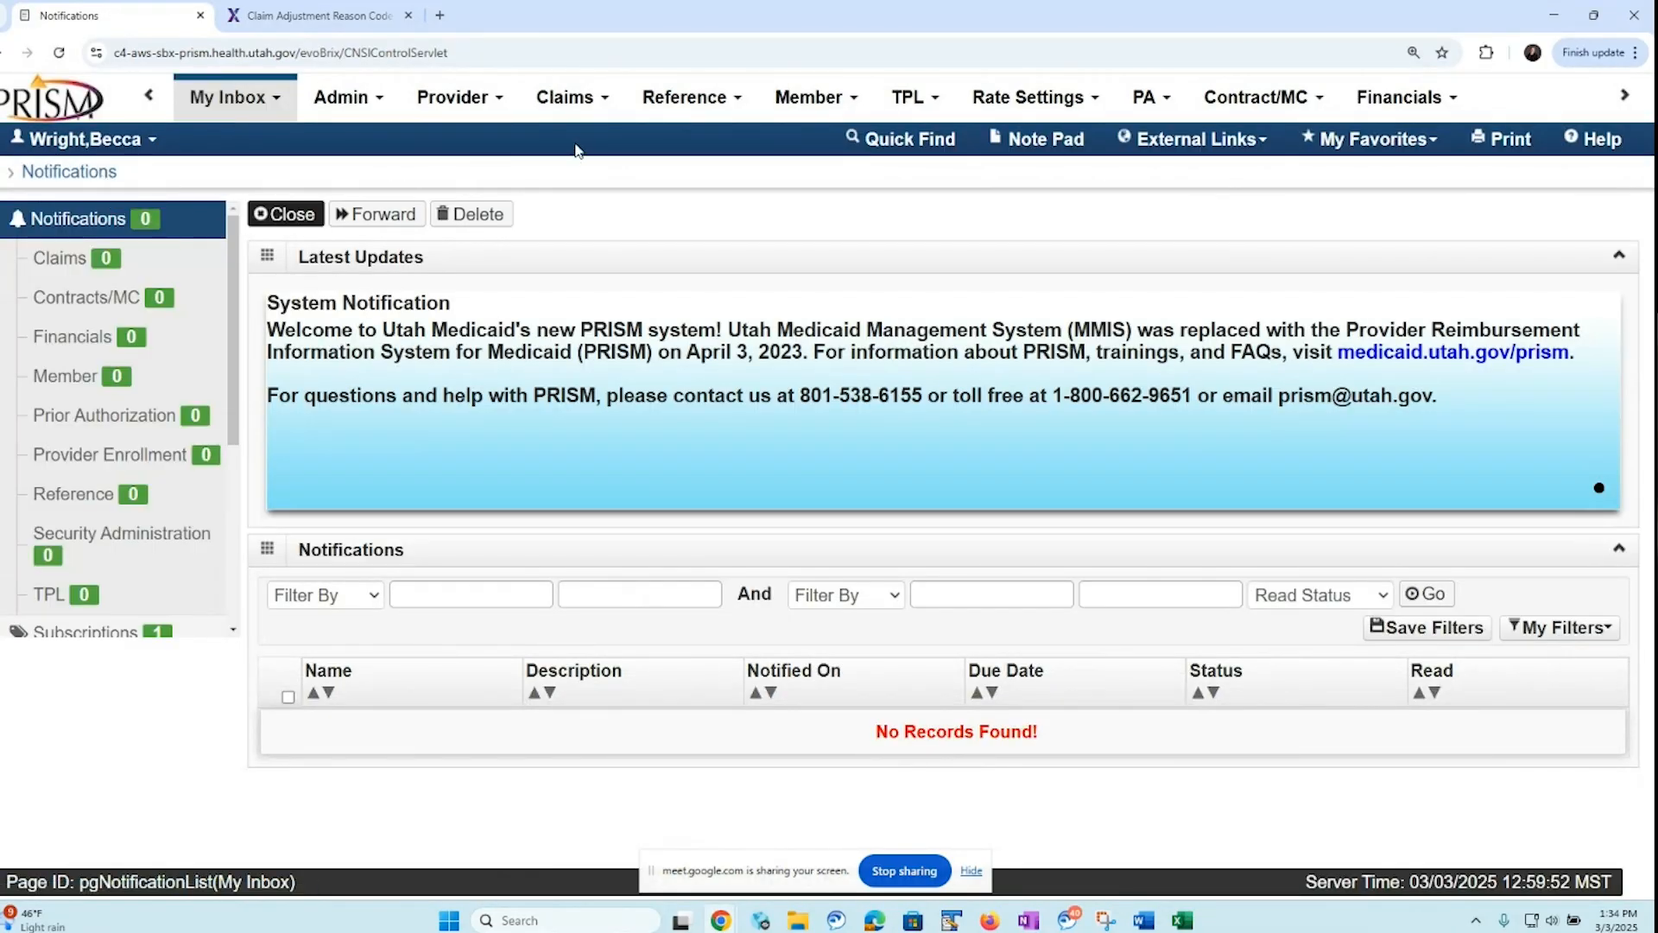
{"action": "left_click", "coordinate": [607, 103]}
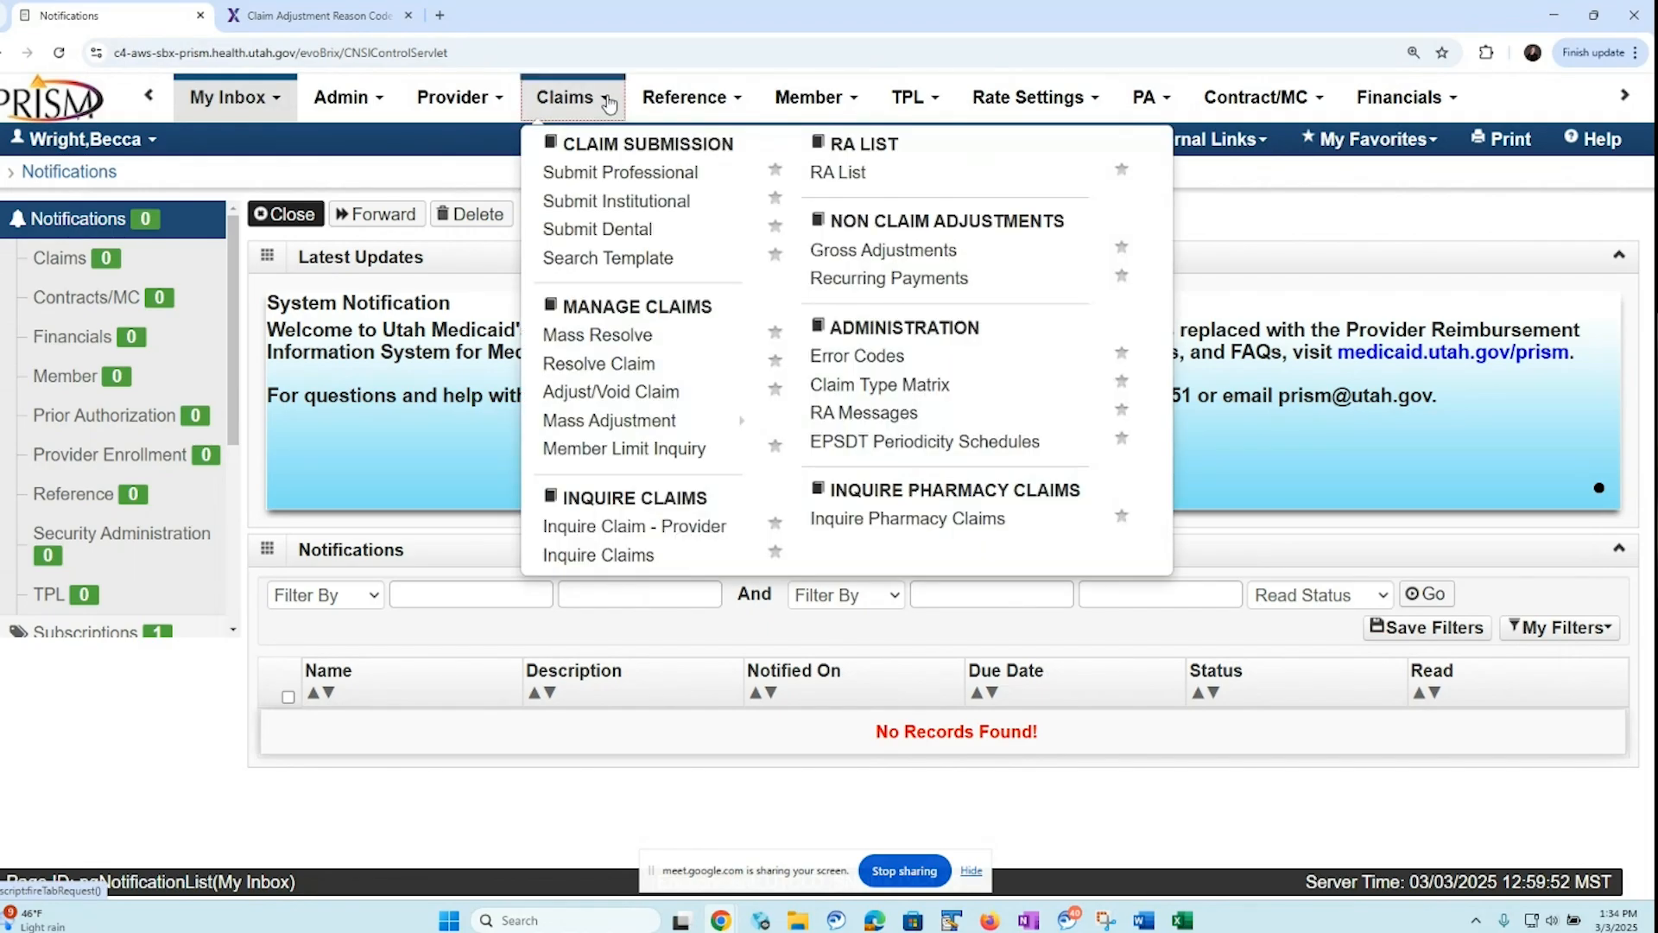
{"action": "left_click", "coordinate": [707, 184]}
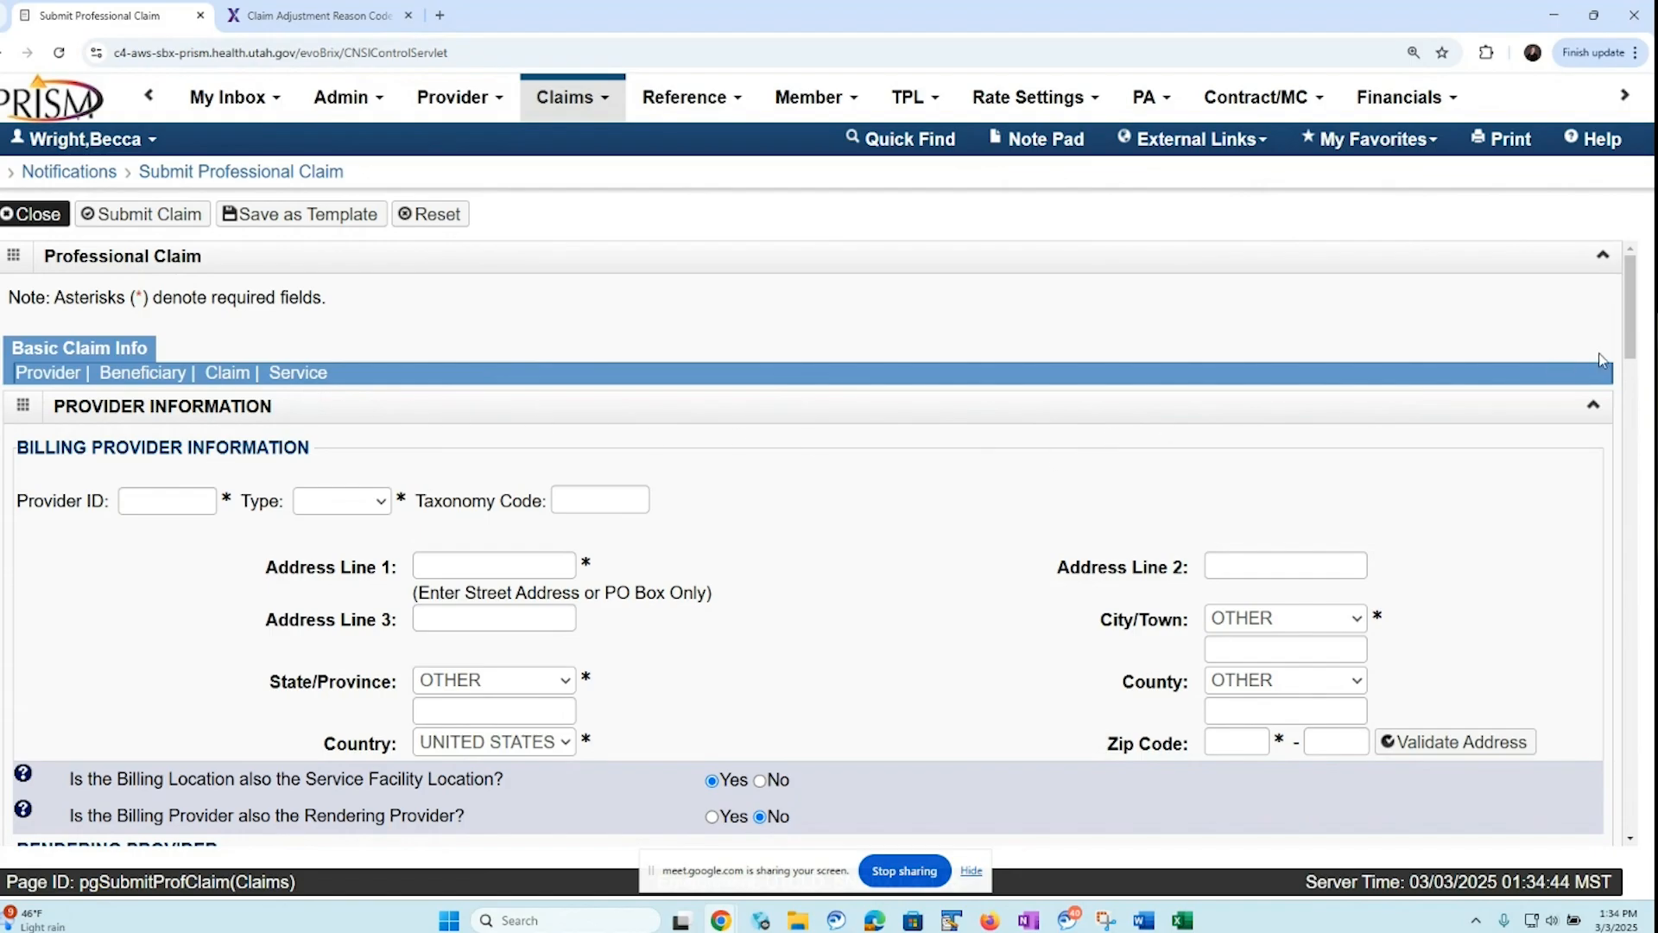
Indicate that the beneficiary has insurance other than Medicaid and set the payer responsibility code to P-Primary
{"action": "left_click_drag", "start_coordinate": [1635, 343], "coordinate": [1620, 371]}
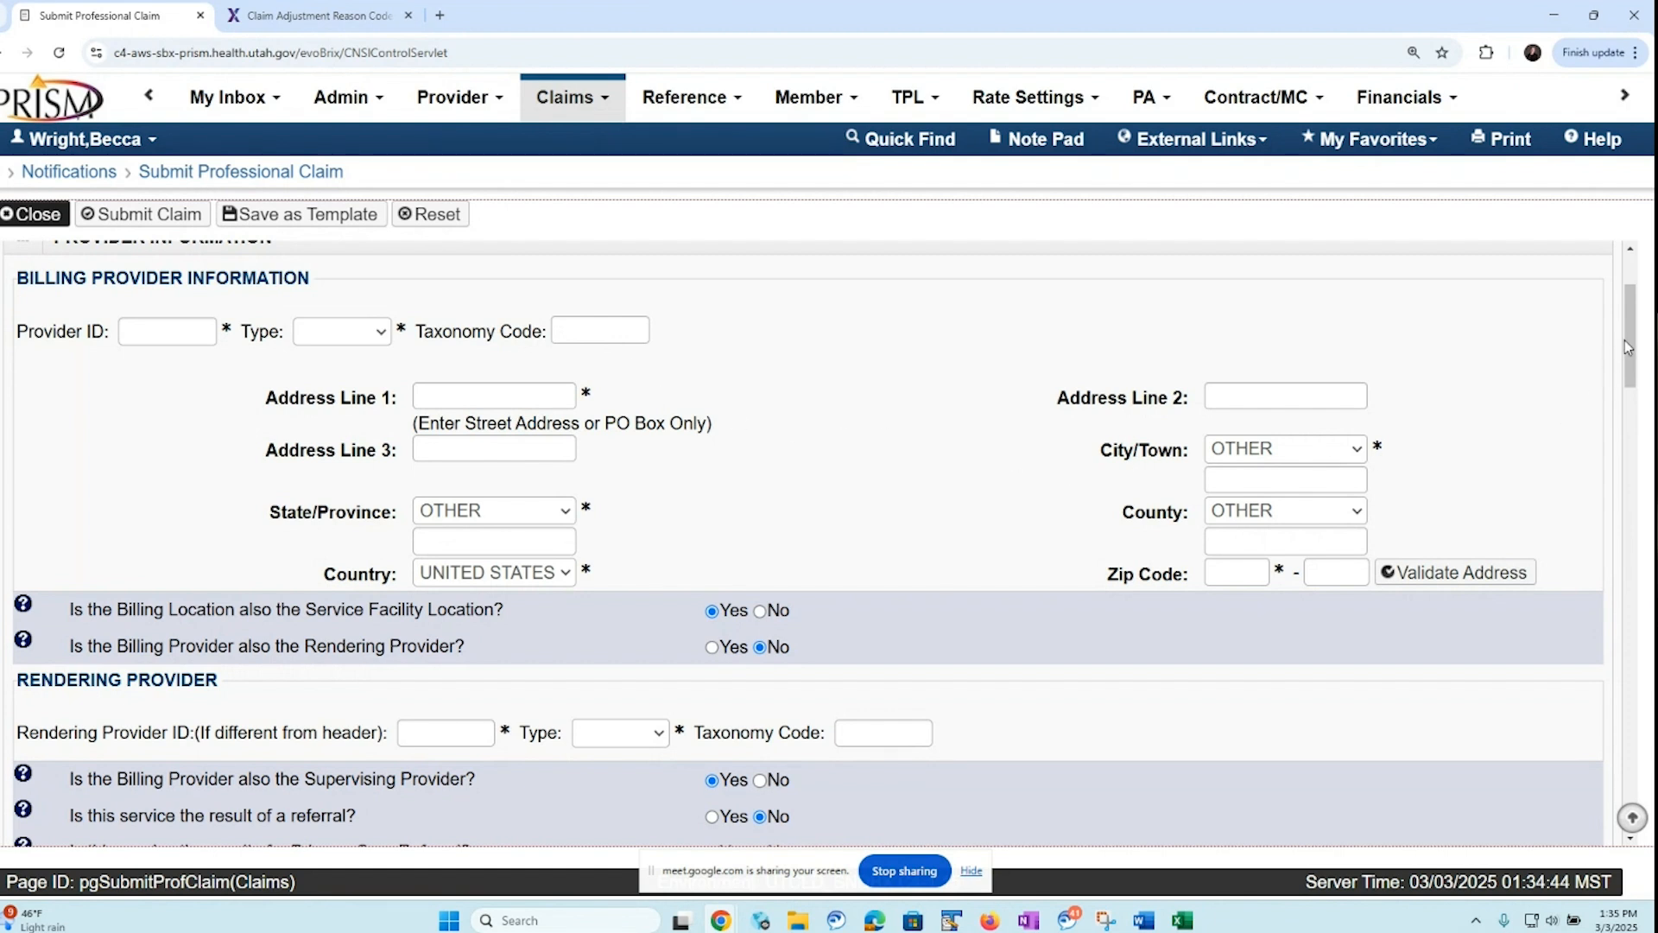
{"action": "left_click_drag", "start_coordinate": [1632, 347], "coordinate": [1619, 406]}
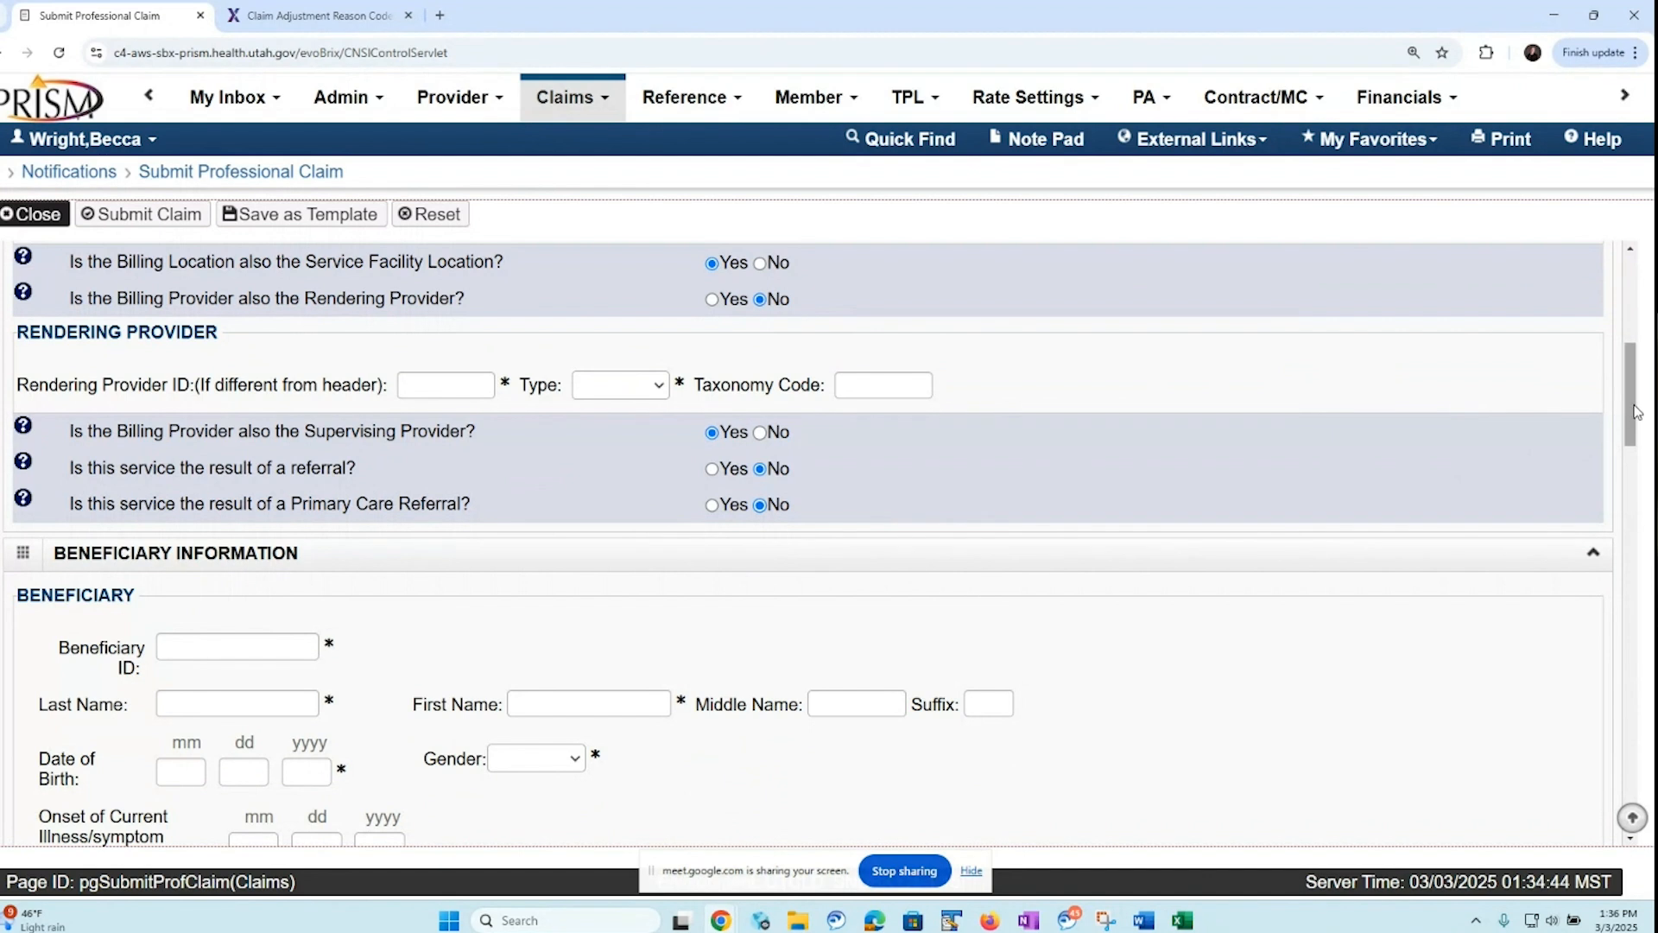
{"action": "left_click_drag", "start_coordinate": [1634, 415], "coordinate": [1625, 470]}
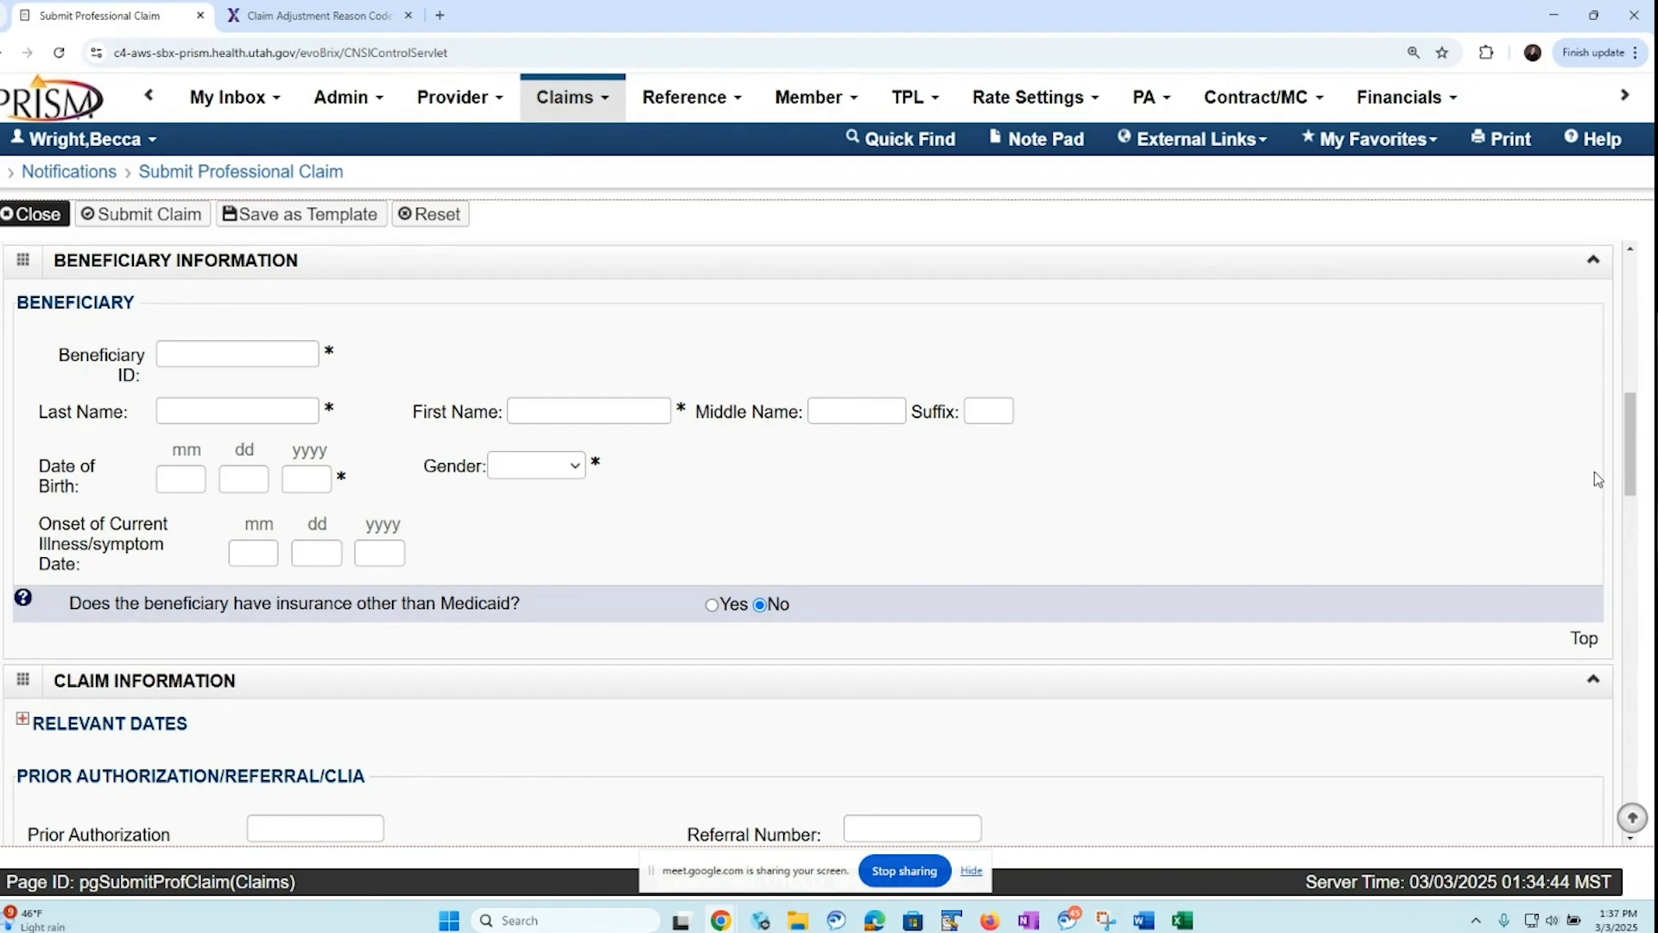
{"action": "left_click_drag", "start_coordinate": [1632, 477], "coordinate": [1602, 529]}
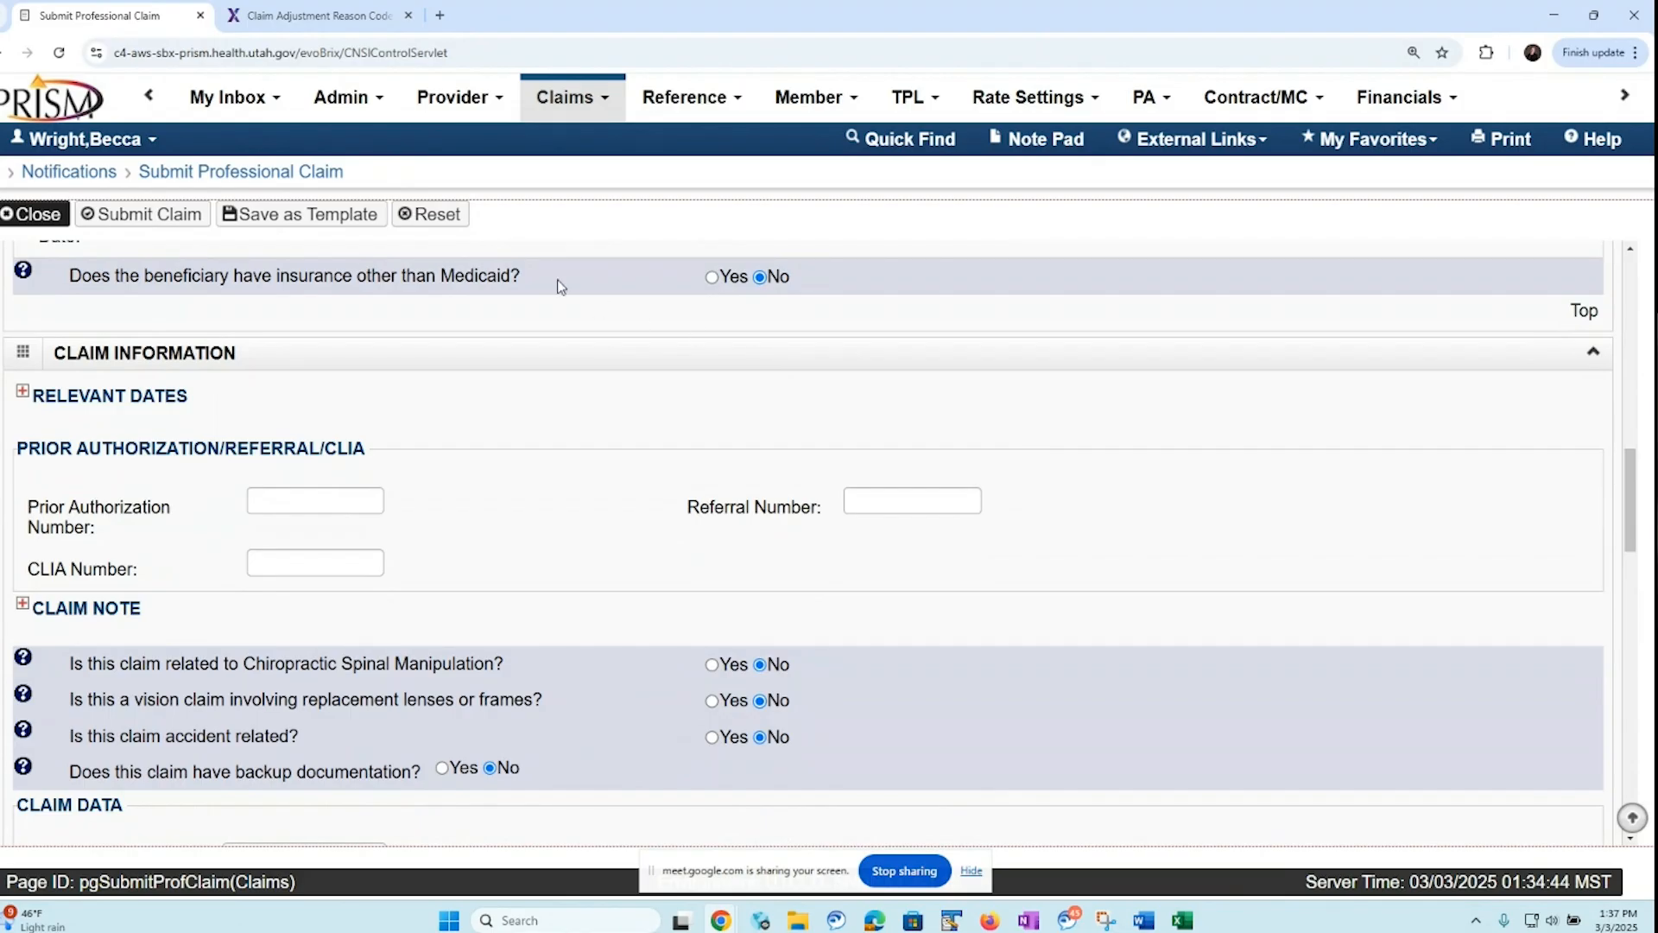
{"action": "left_click", "coordinate": [712, 277]}
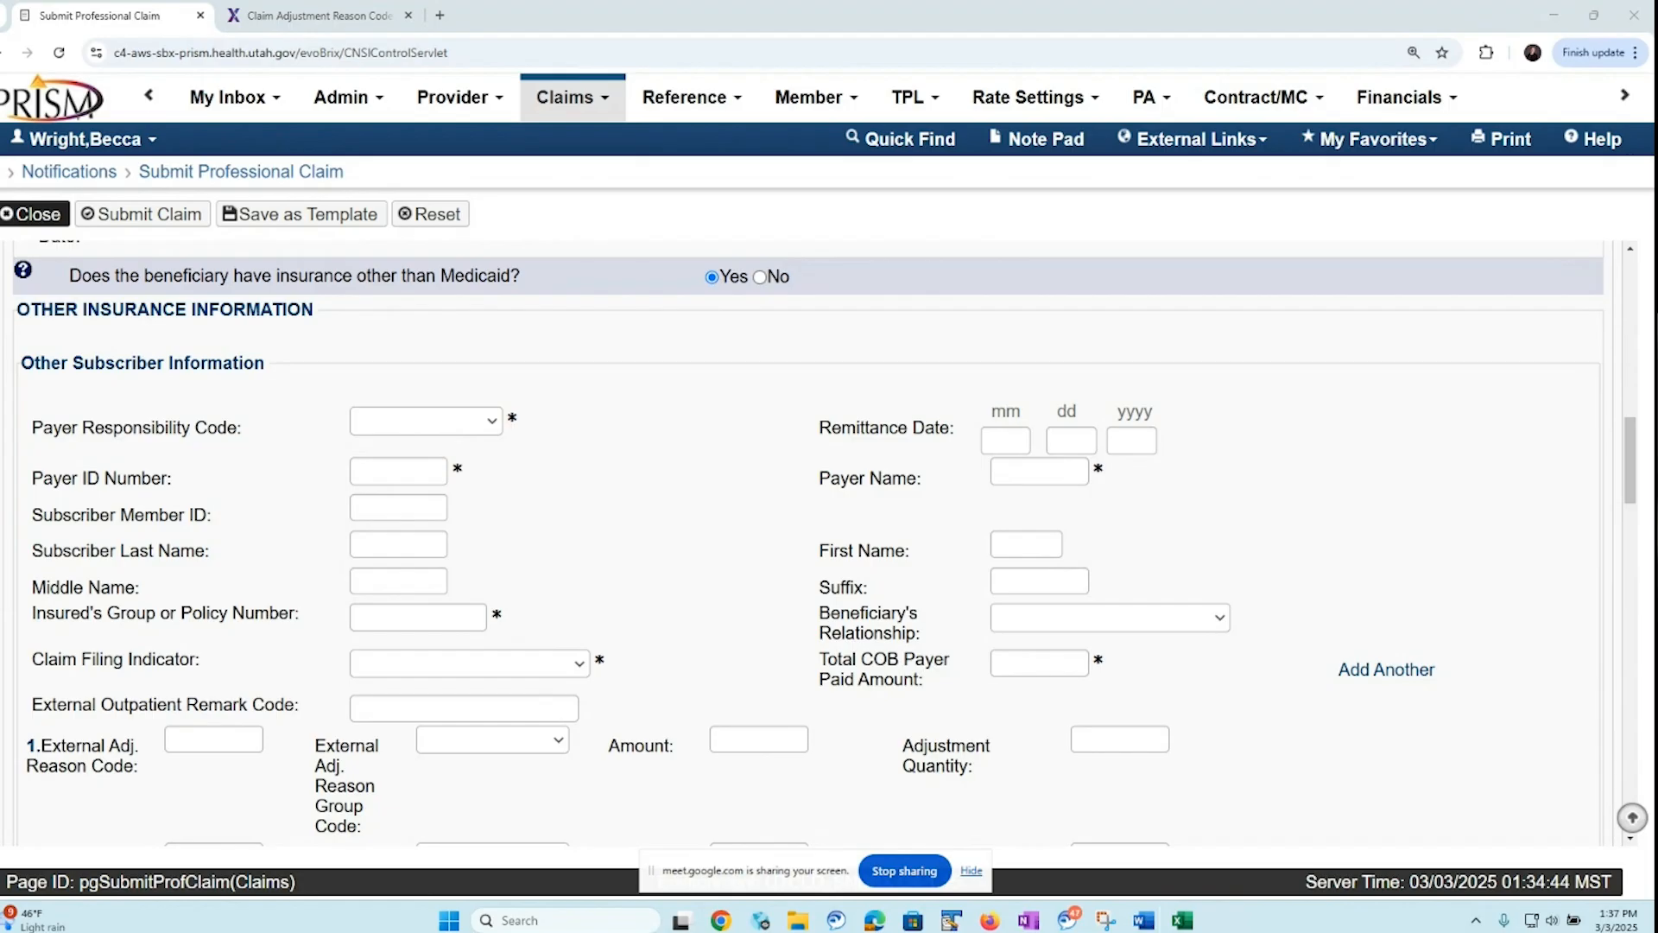
{"action": "left_click", "coordinate": [492, 422]}
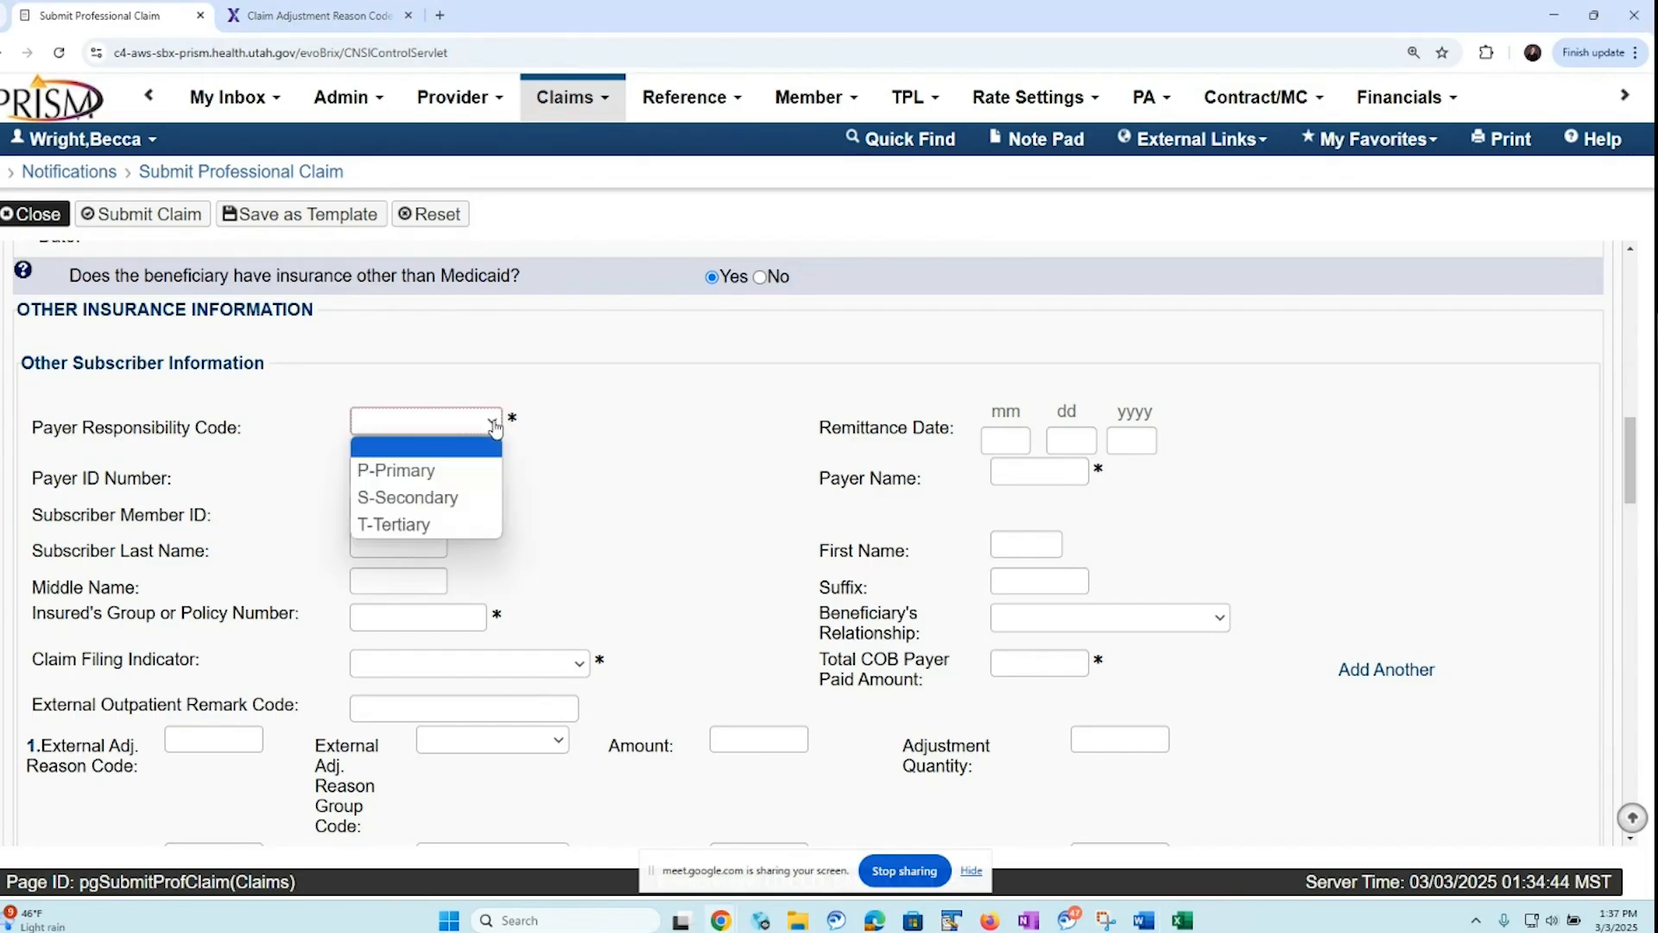
{"action": "left_click", "coordinate": [486, 472]}
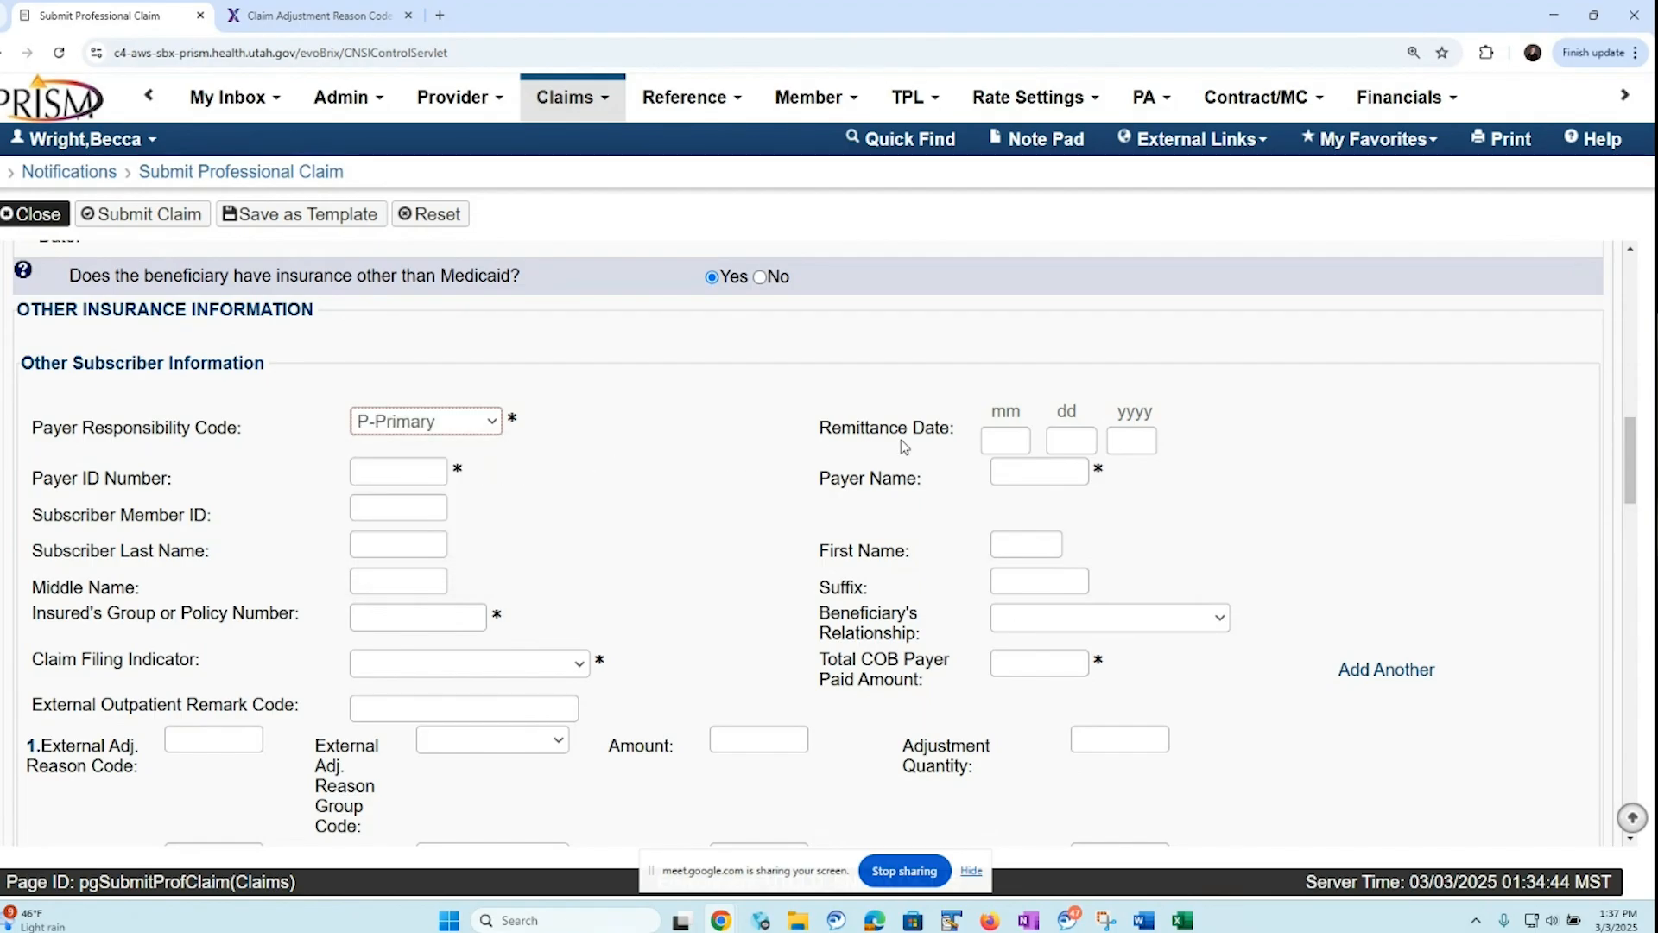
Fill in the other insurance's payer ID number as SX107 and the payer name as Molina
{"action": "left_click", "coordinate": [385, 468]}
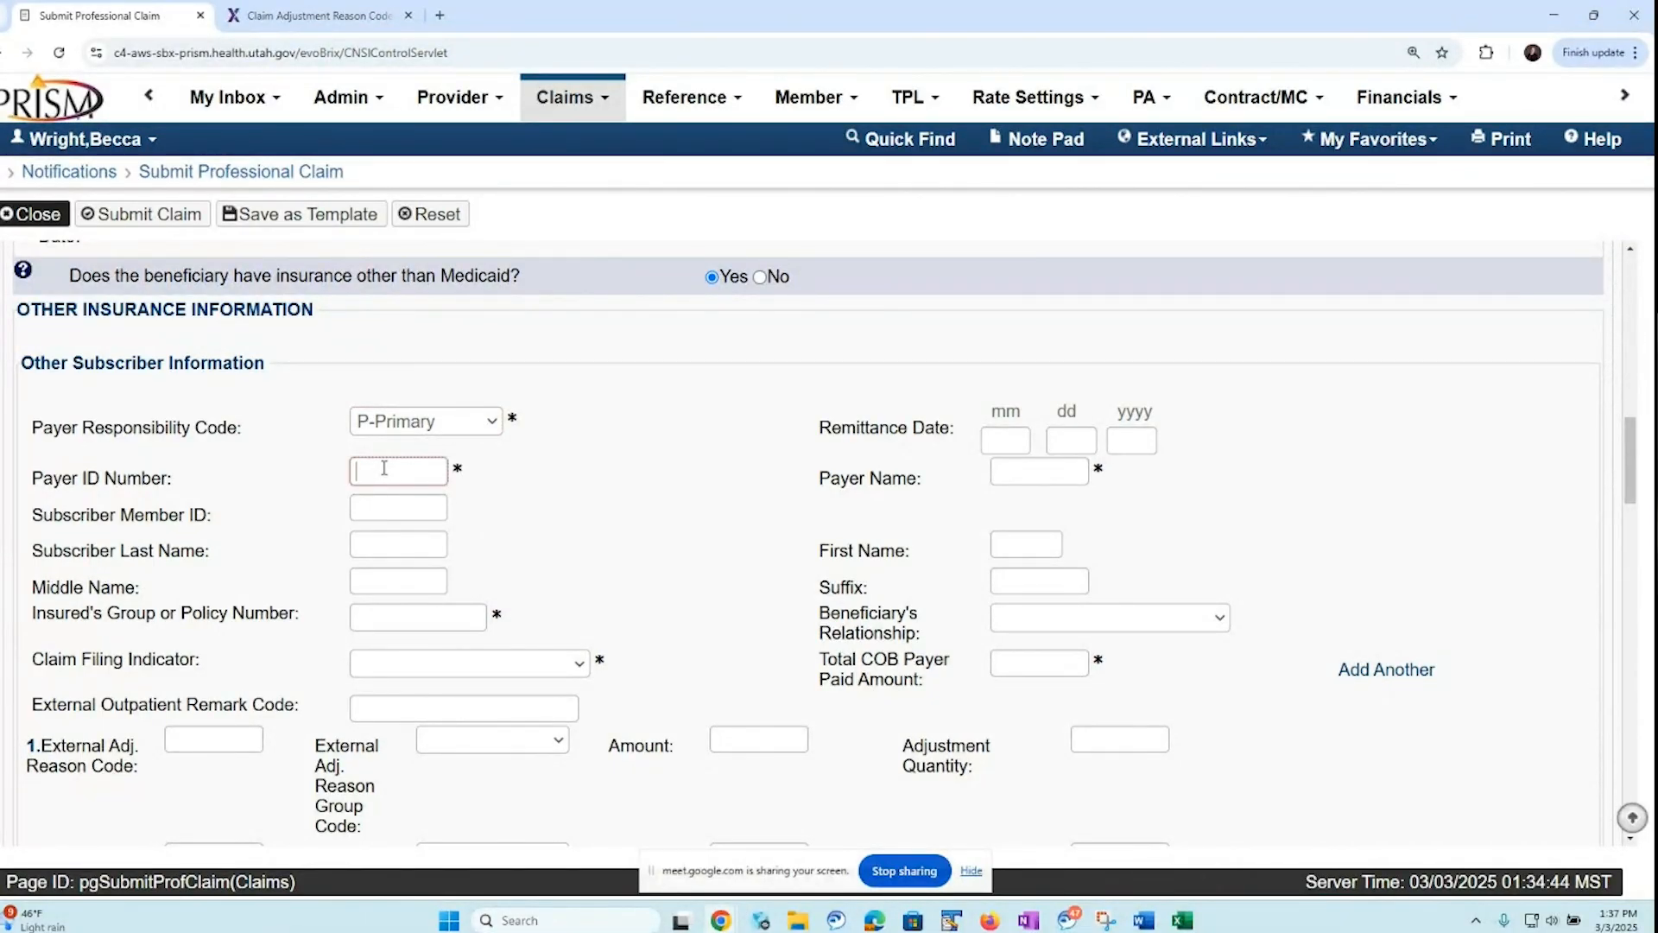
{"action": "type", "text": "SX107"}
{"action": "left_click", "coordinate": [1015, 473]}
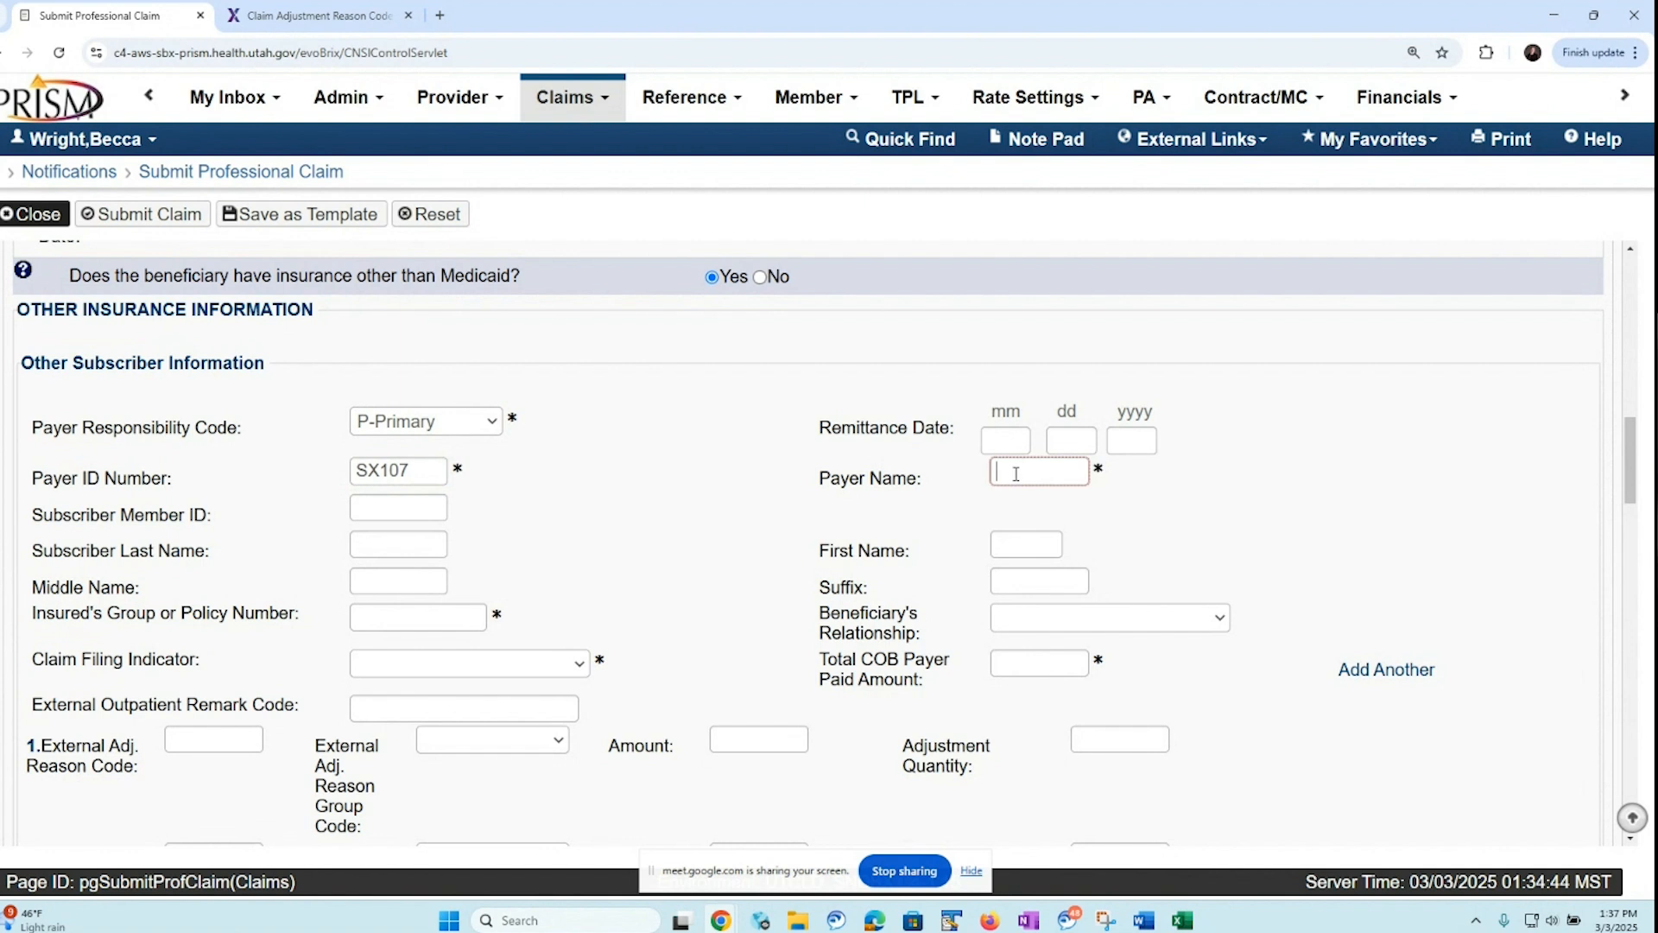
{"action": "type", "text": "Molina"}
Fill in the insured's group or policy number and set the claim filing indicator to CI-Commercial Insurance Co
{"action": "left_click", "coordinate": [377, 620]}
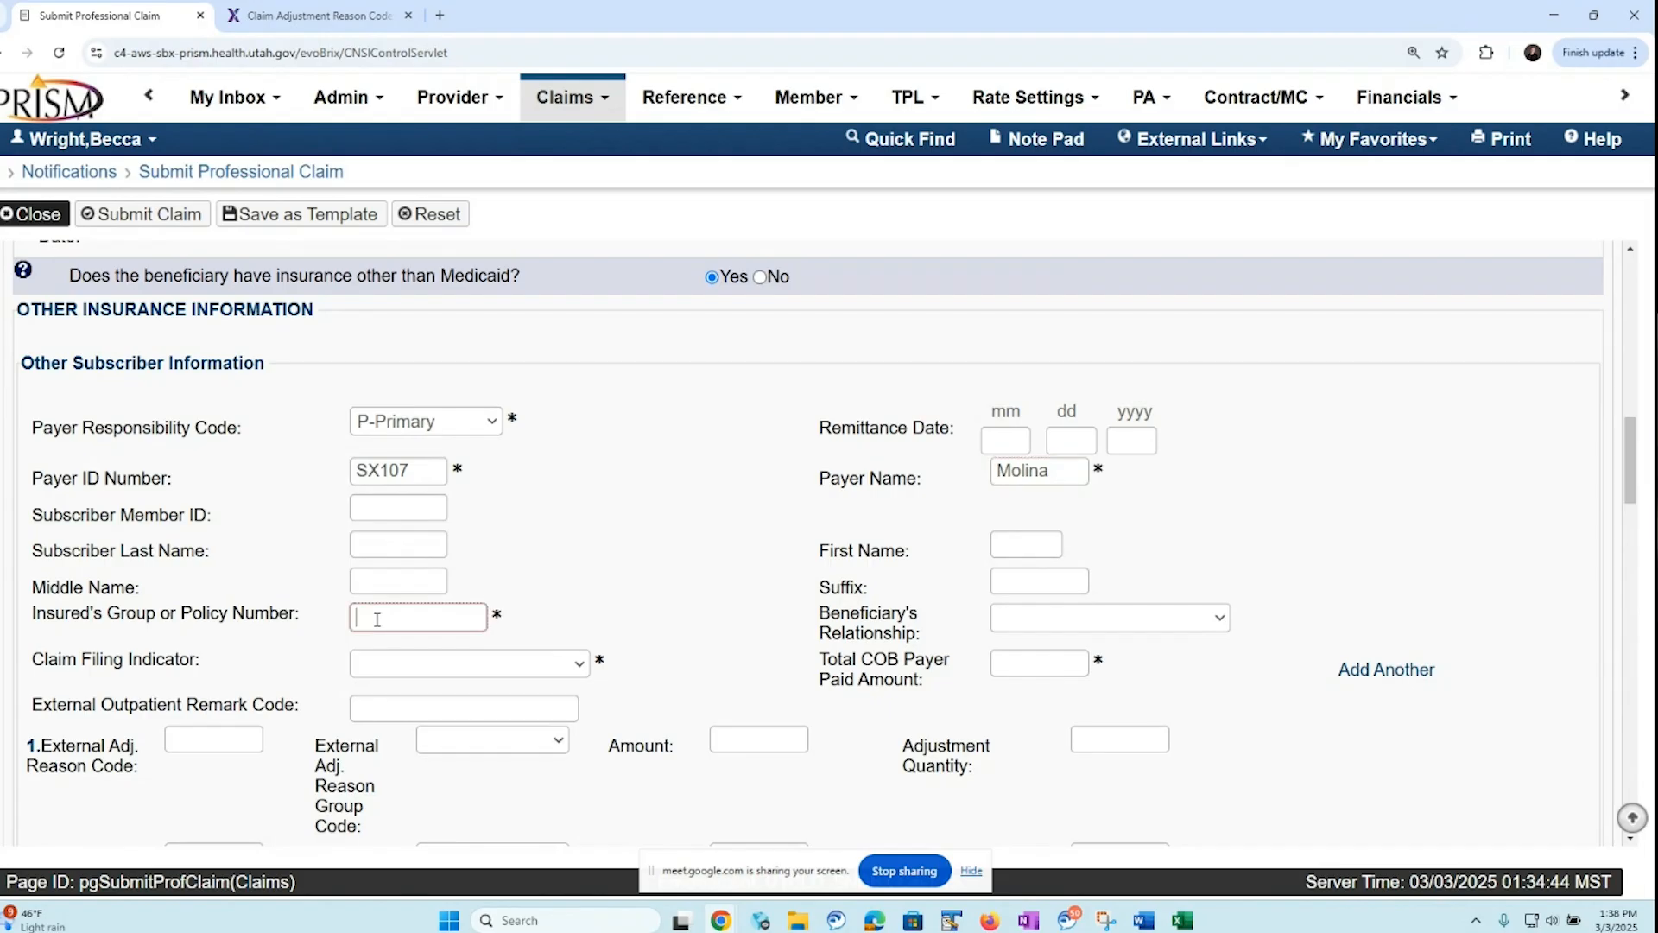
{"action": "type", "text": "0000"}
{"action": "left_click", "coordinate": [581, 670]}
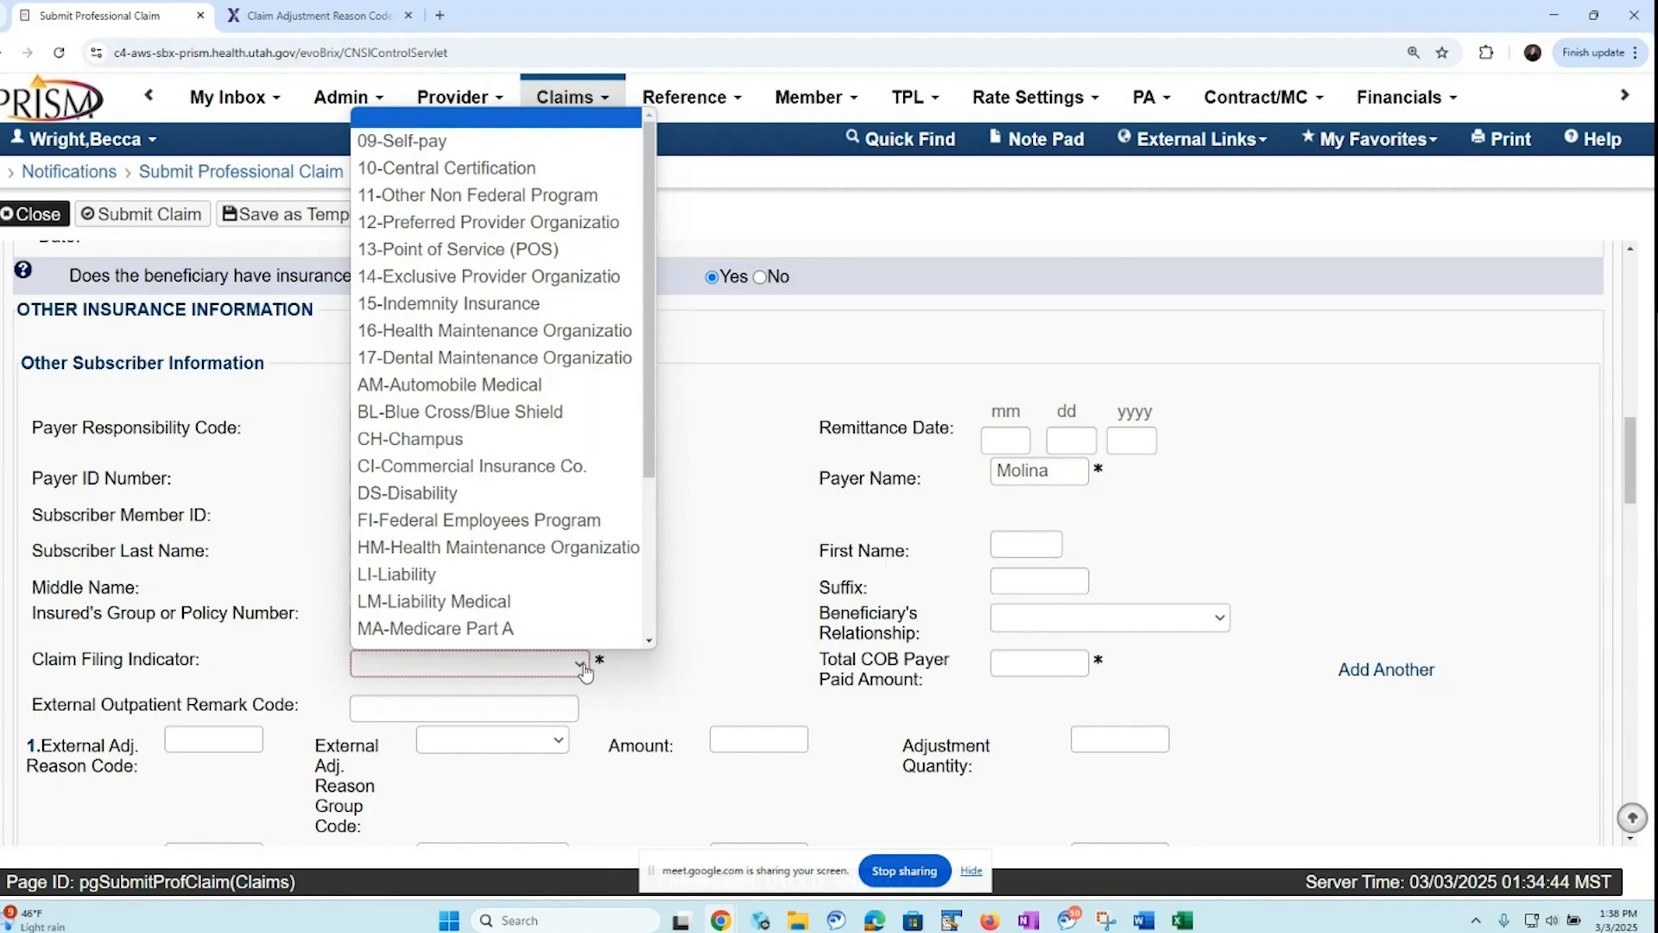
{"action": "left_click_drag", "start_coordinate": [651, 484], "coordinate": [653, 521]}
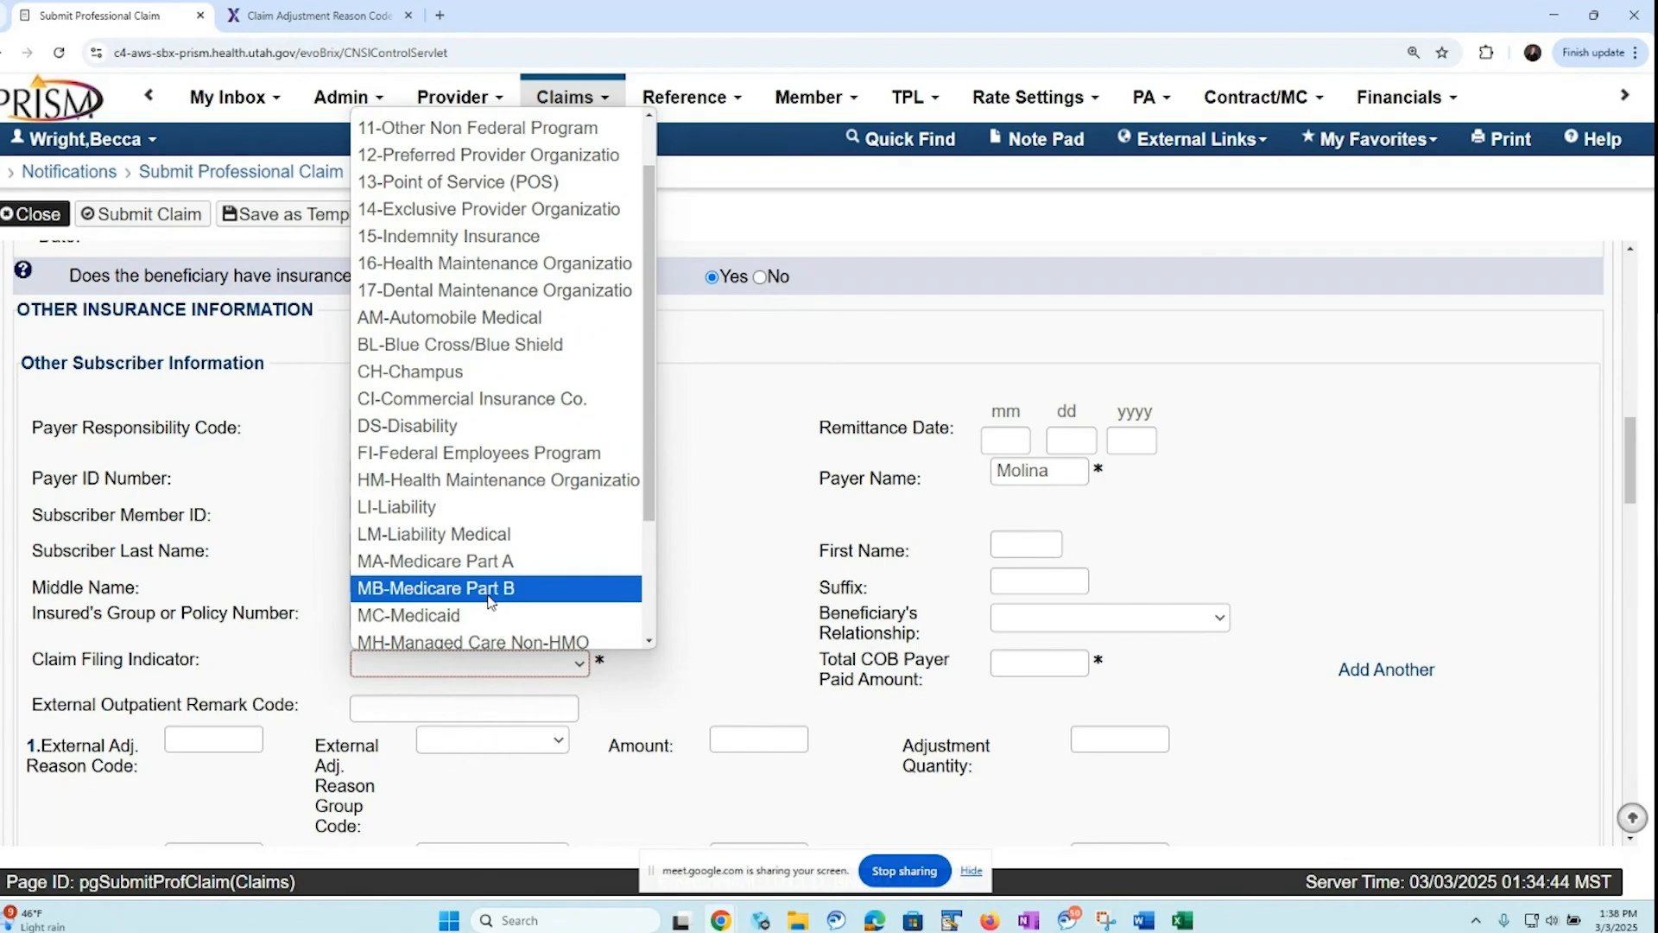
{"action": "left_click", "coordinate": [601, 405]}
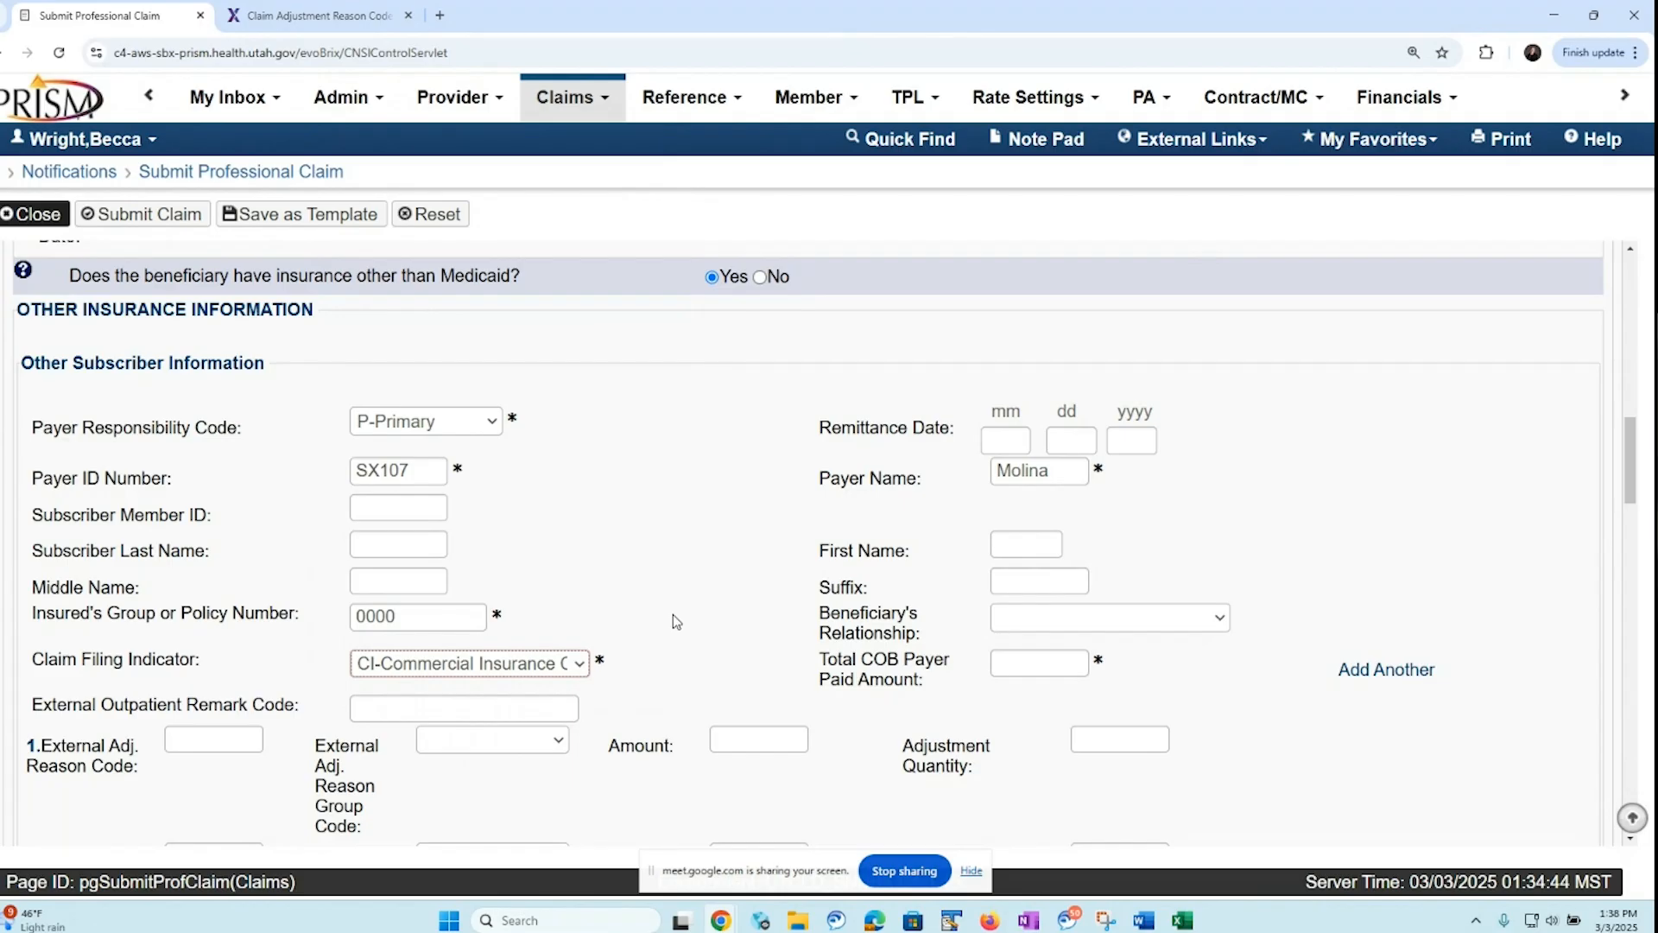
Set the total COB payer paid amount to 124 and fill in the first adjustment with reason code 45, CO-Contractual Obligations, amount 95.17
{"action": "left_click", "coordinate": [1001, 664]}
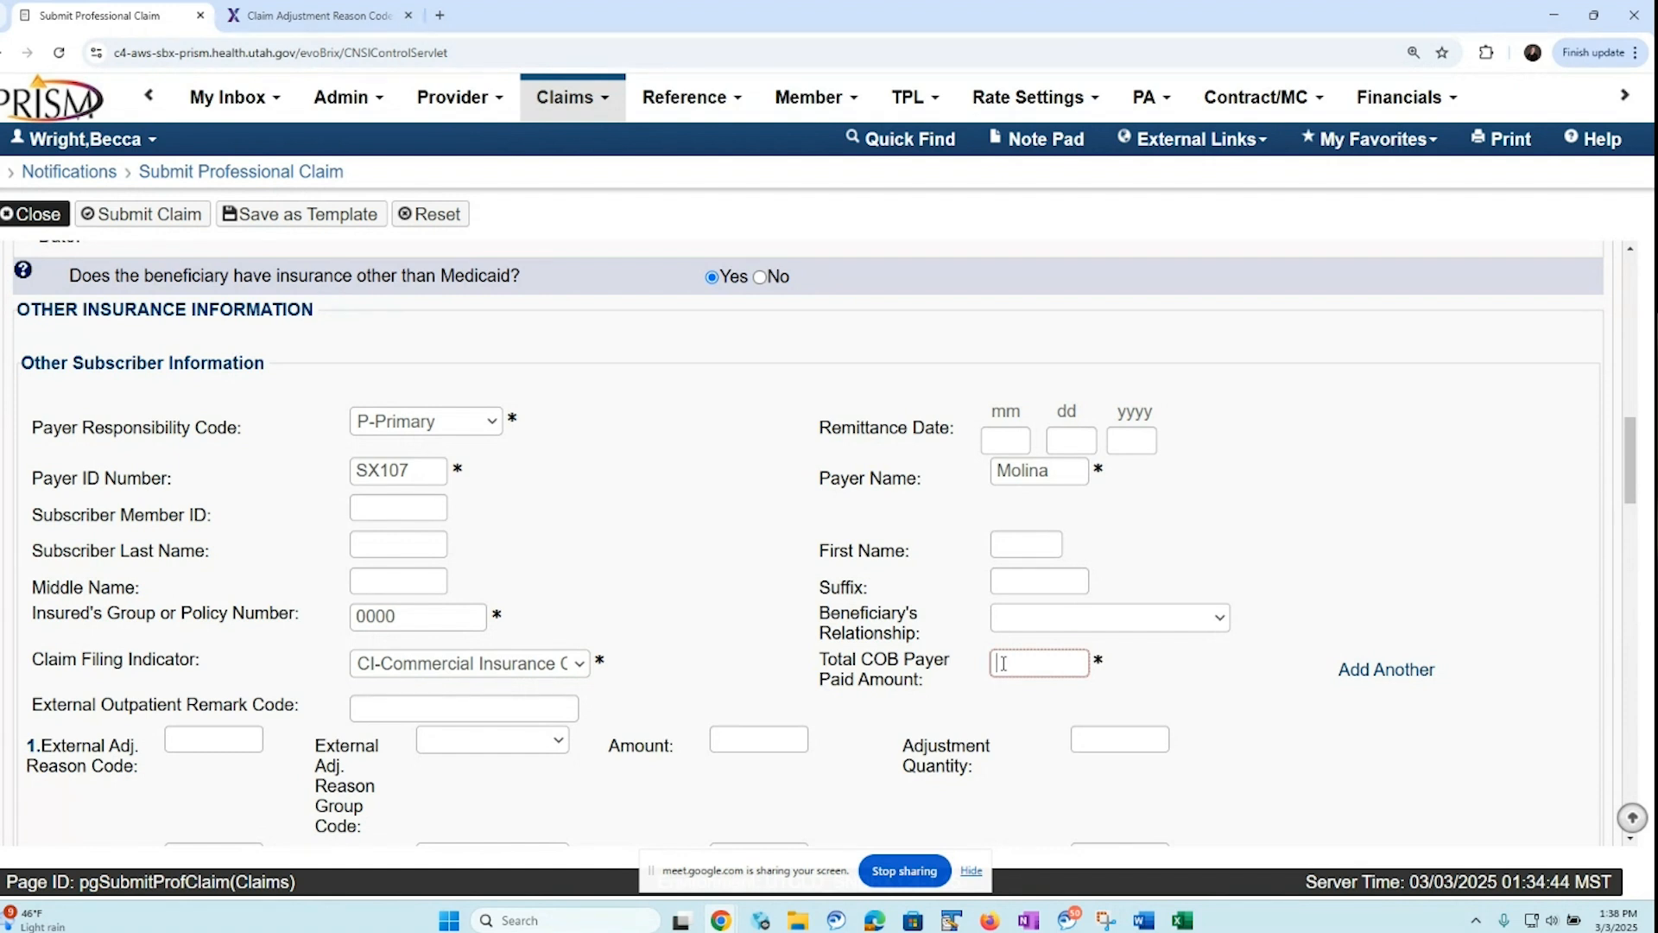
{"action": "type", "text": "24"}
{"action": "left_click_drag", "start_coordinate": [1630, 498], "coordinate": [1634, 542]}
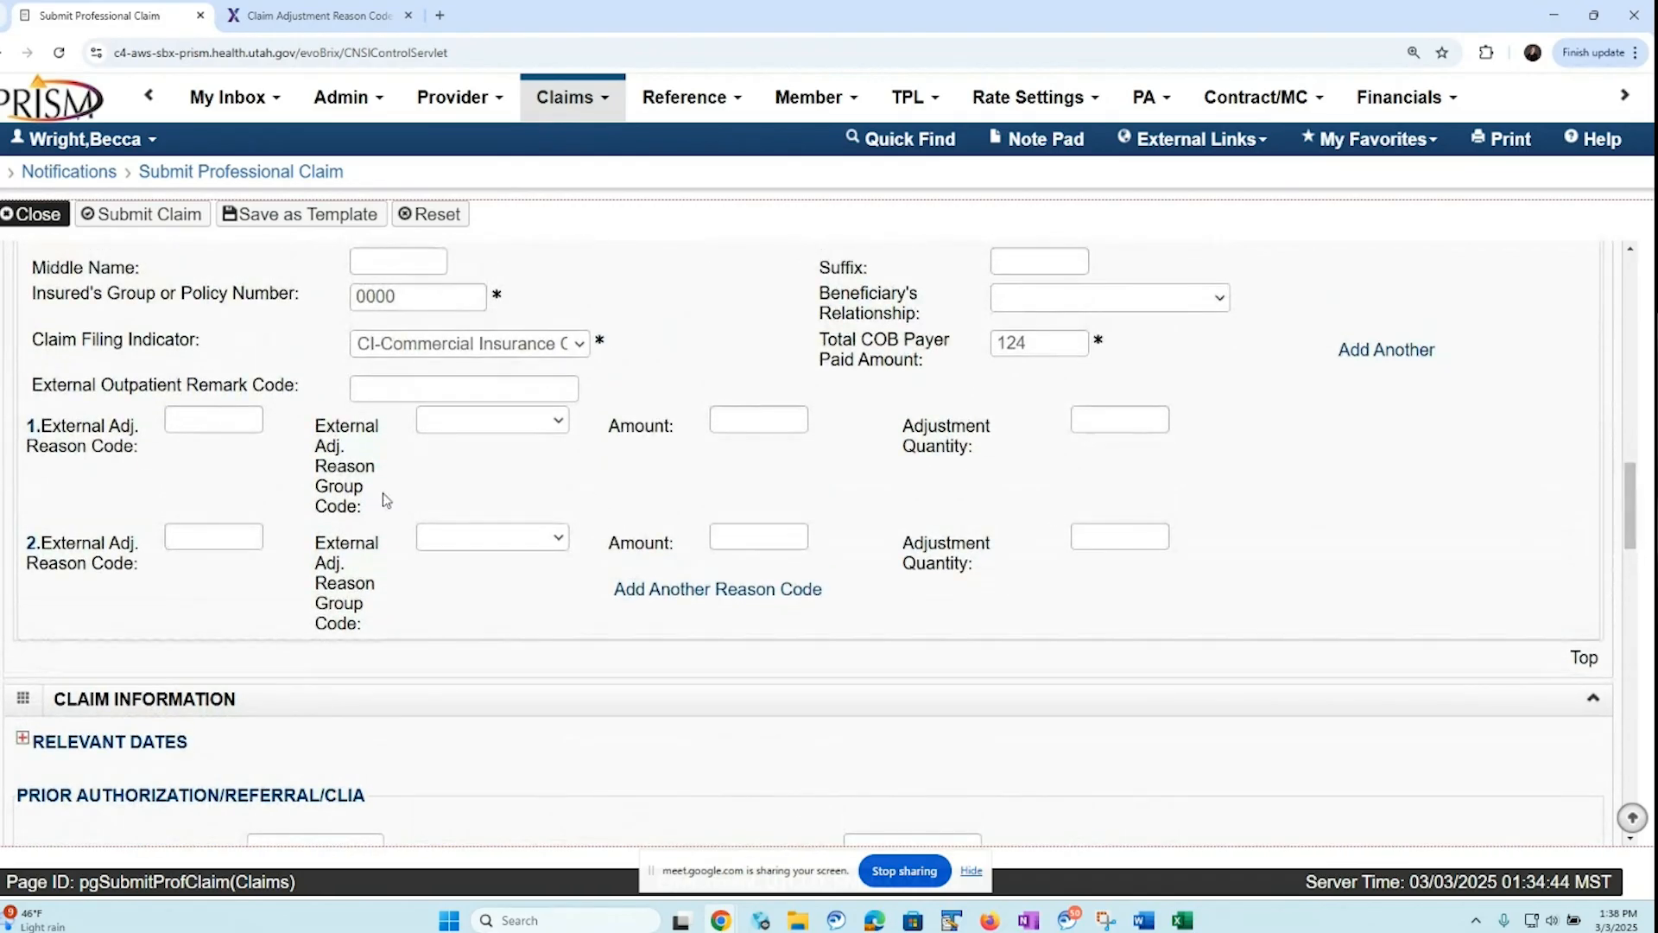
{"action": "left_click", "coordinate": [176, 420]}
{"action": "type", "text": "45"}
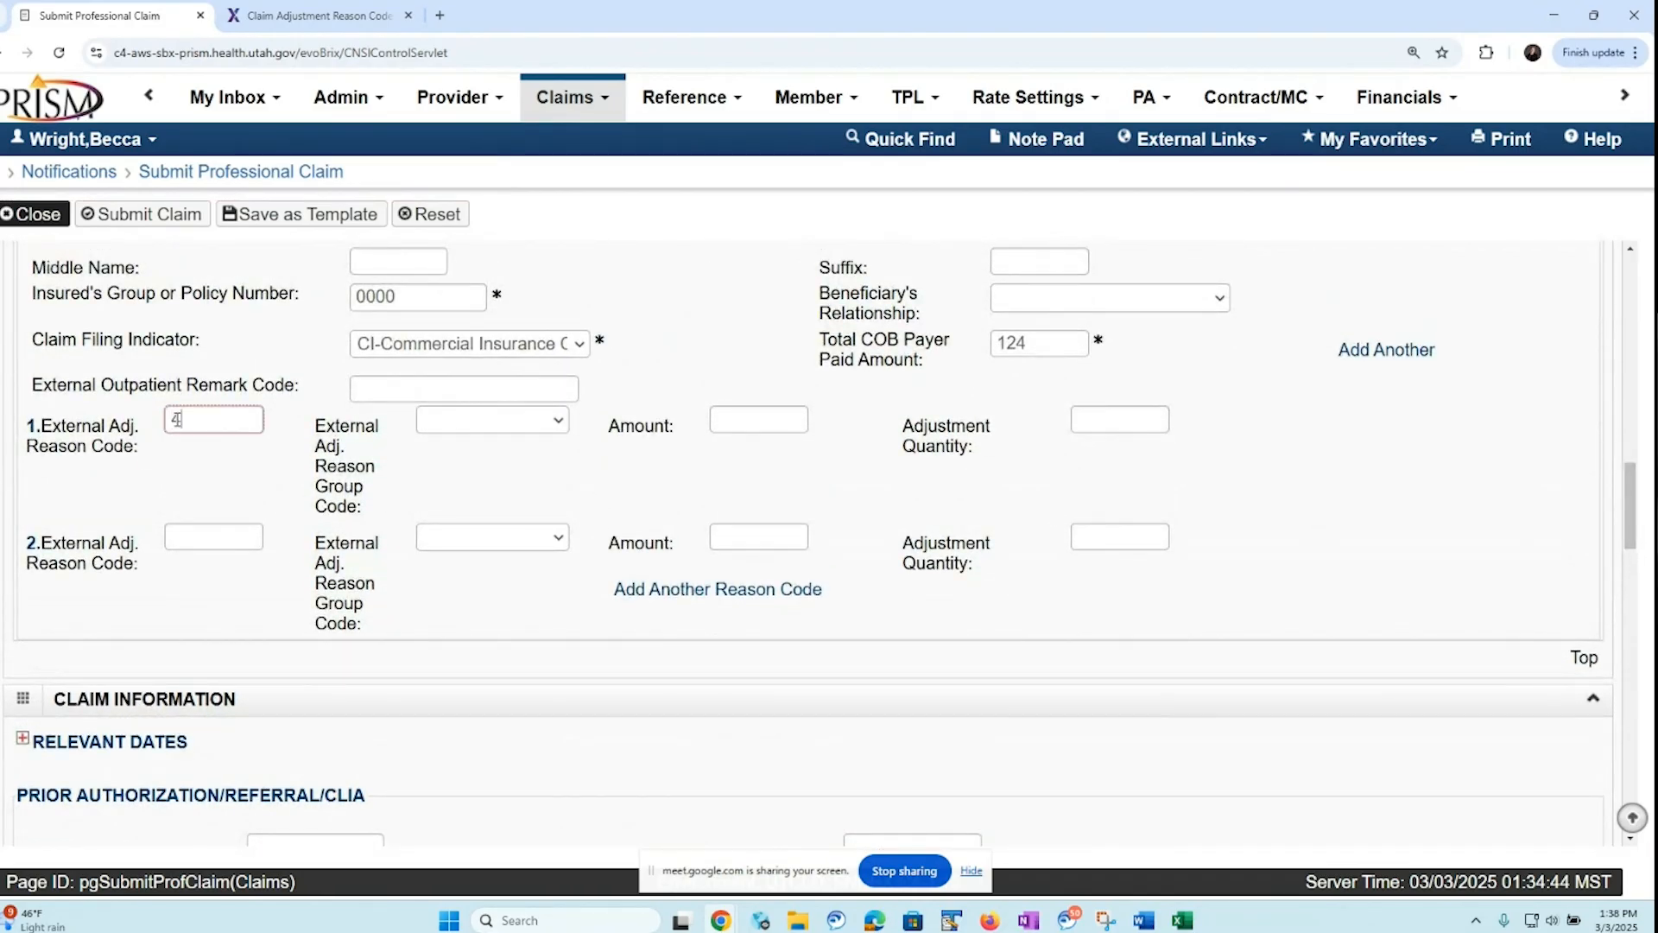
{"action": "left_click", "coordinate": [552, 432]}
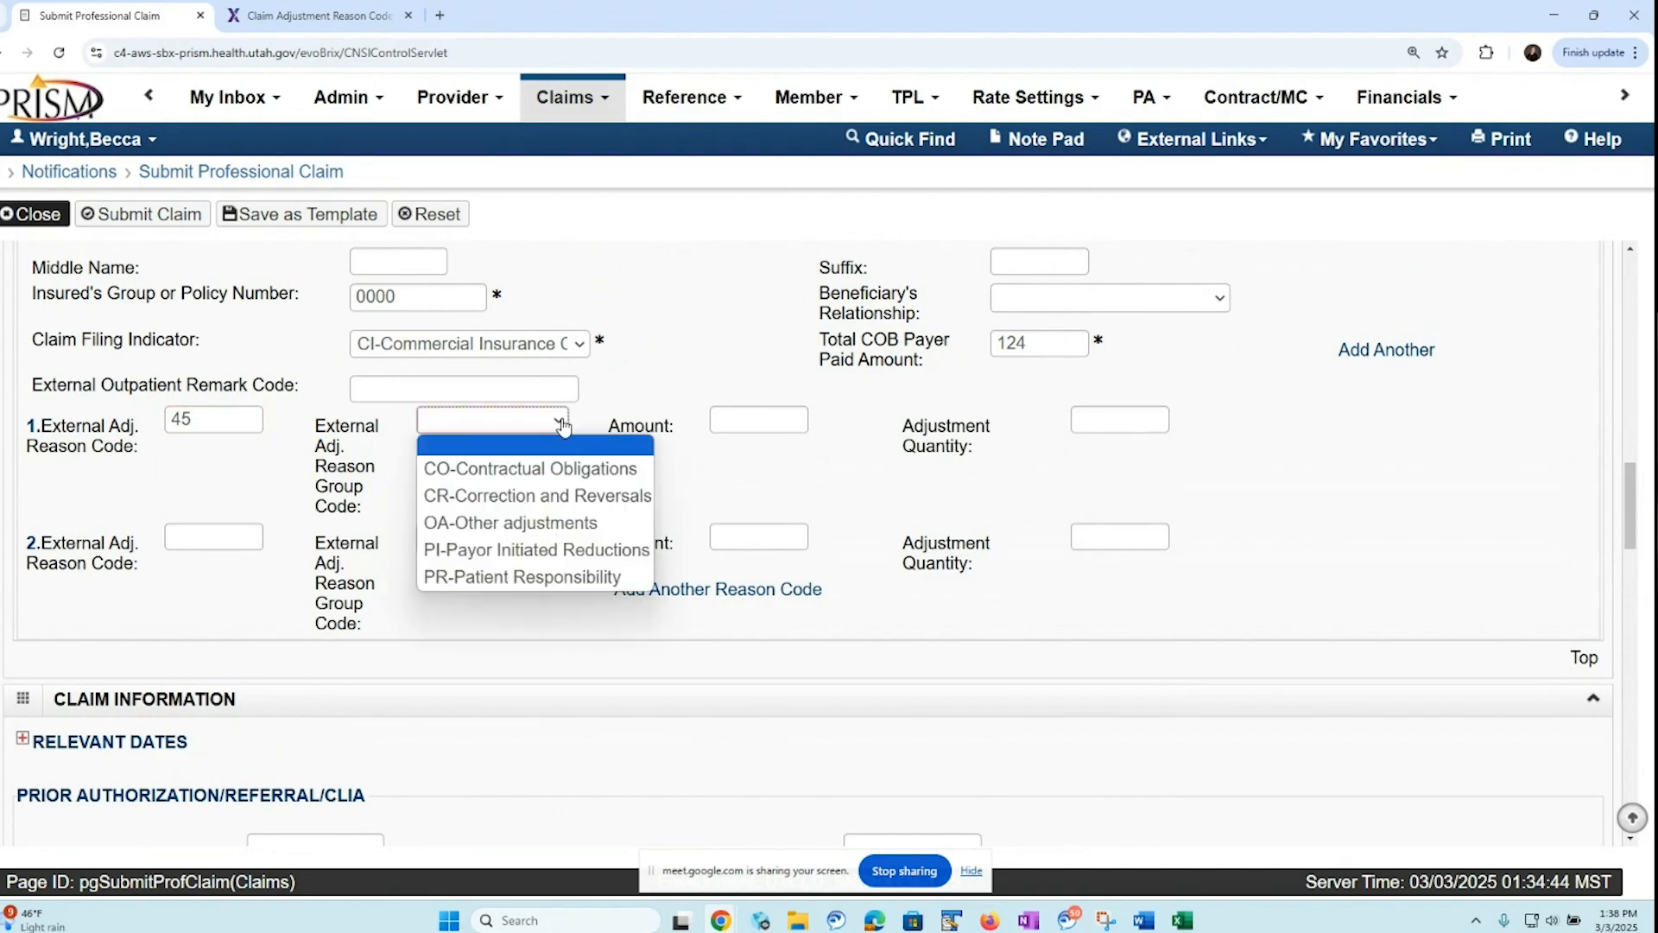
{"action": "left_click", "coordinate": [533, 470]}
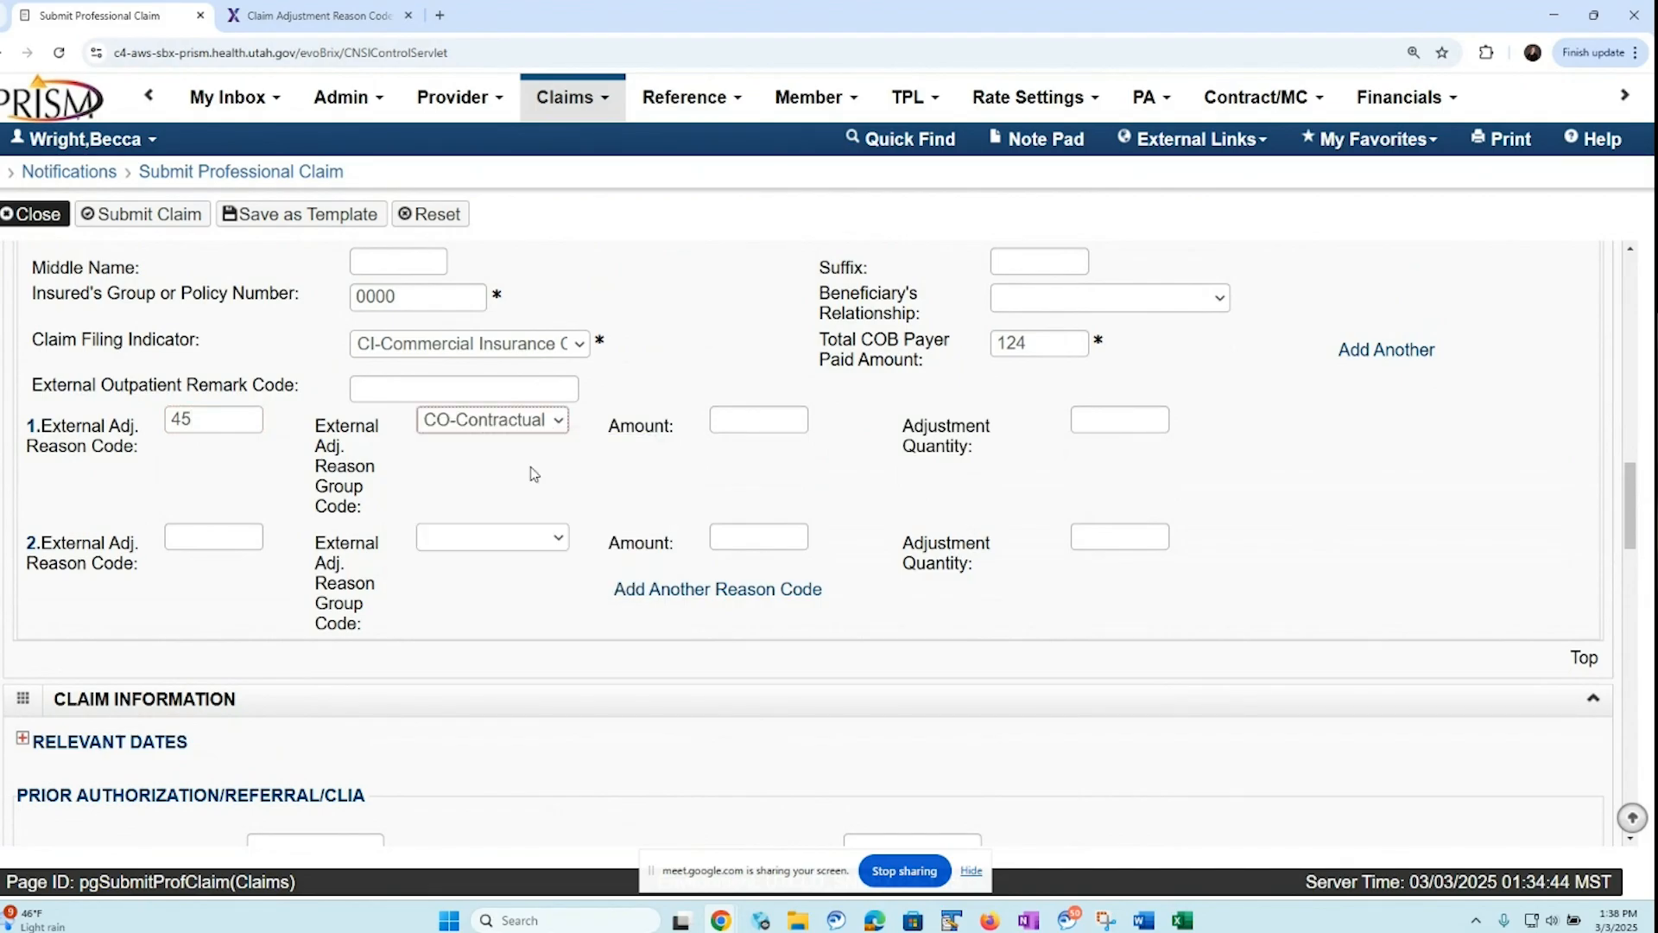
{"action": "left_click", "coordinate": [735, 420]}
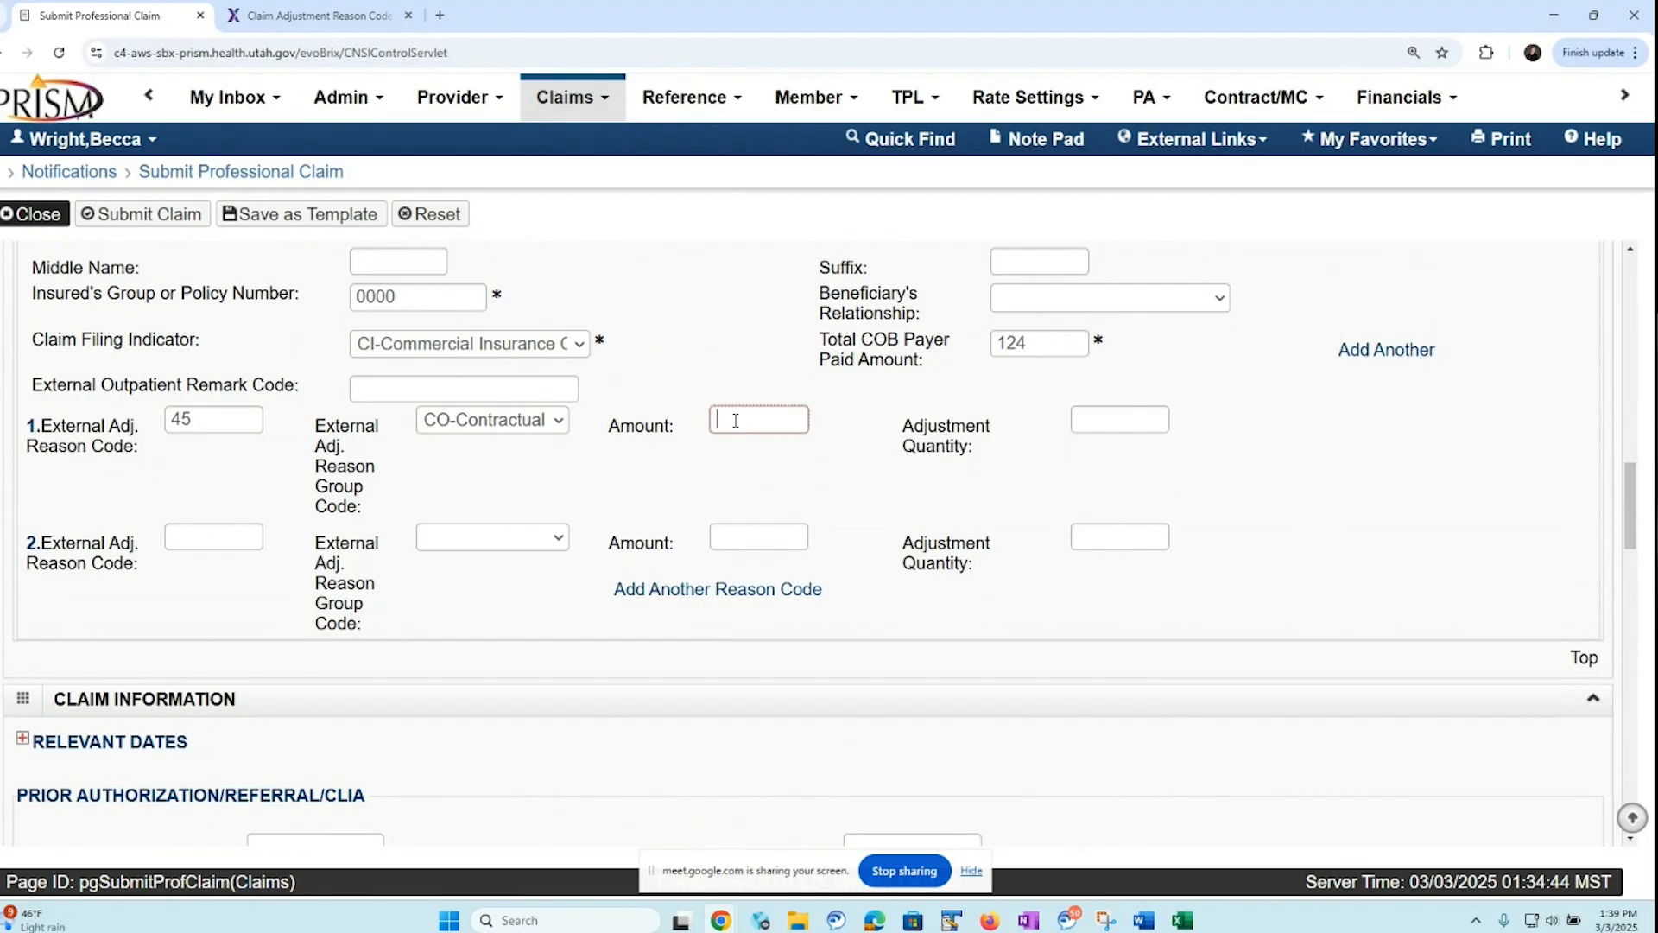
{"action": "type", "text": "95.17"}
Fill in the second external adjustment with reason code 253, group code CO-Contractual Obligations and amount 3
{"action": "left_click", "coordinate": [184, 534]}
{"action": "type", "text": "253"}
{"action": "left_click", "coordinate": [553, 539]}
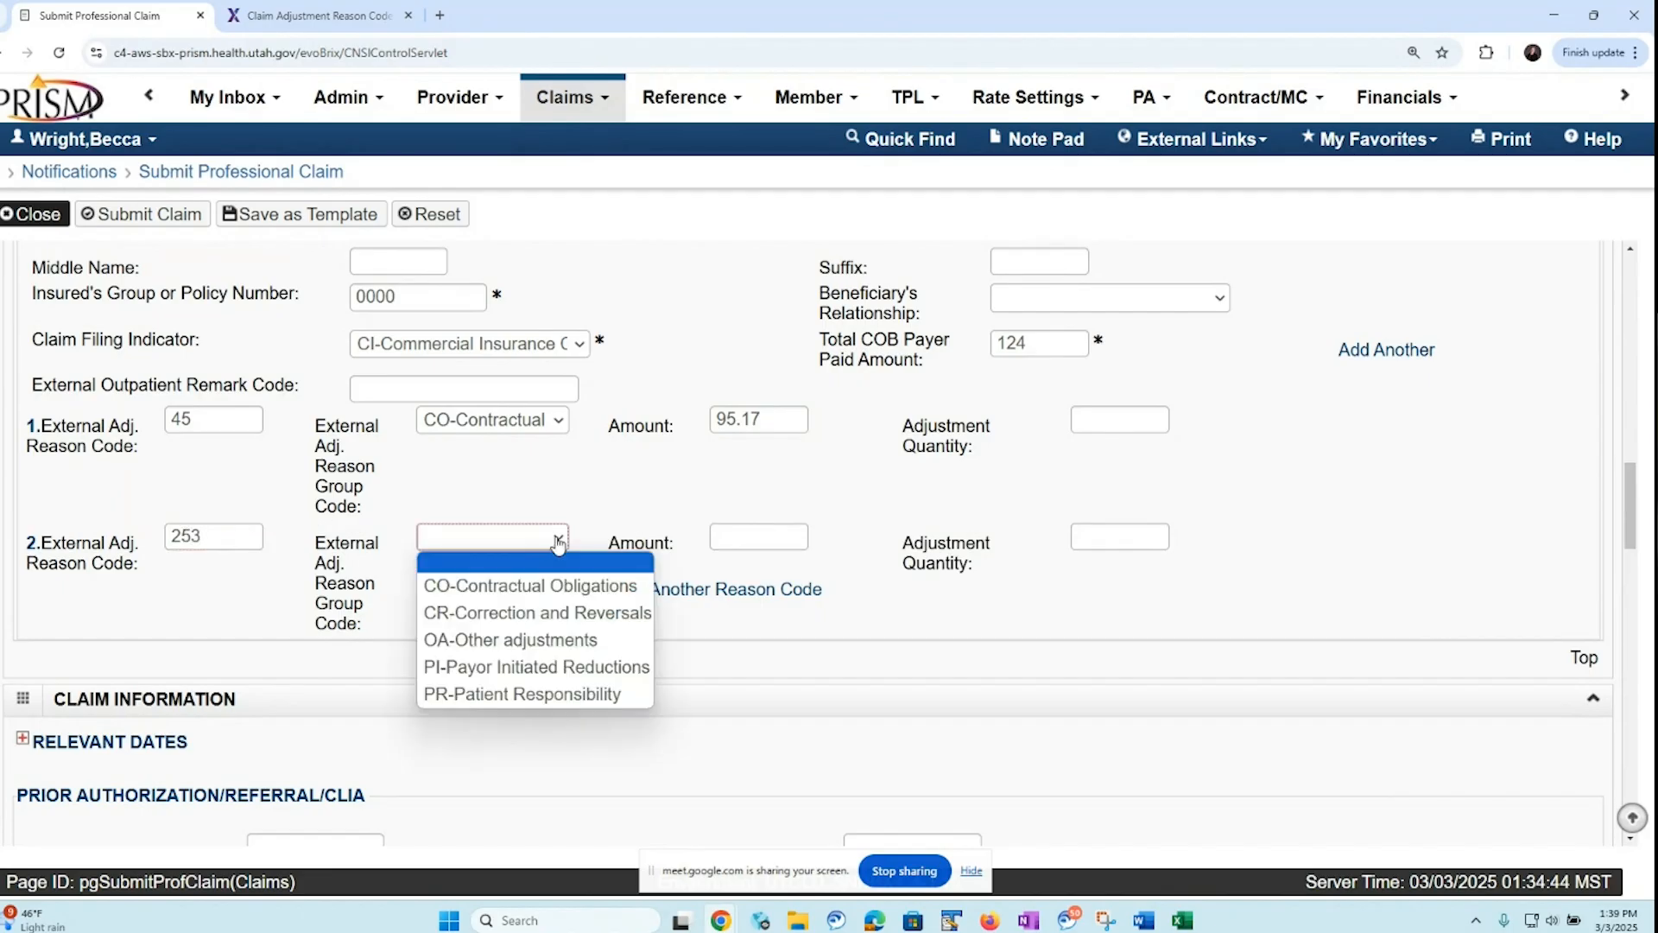
{"action": "left_click", "coordinate": [536, 587]}
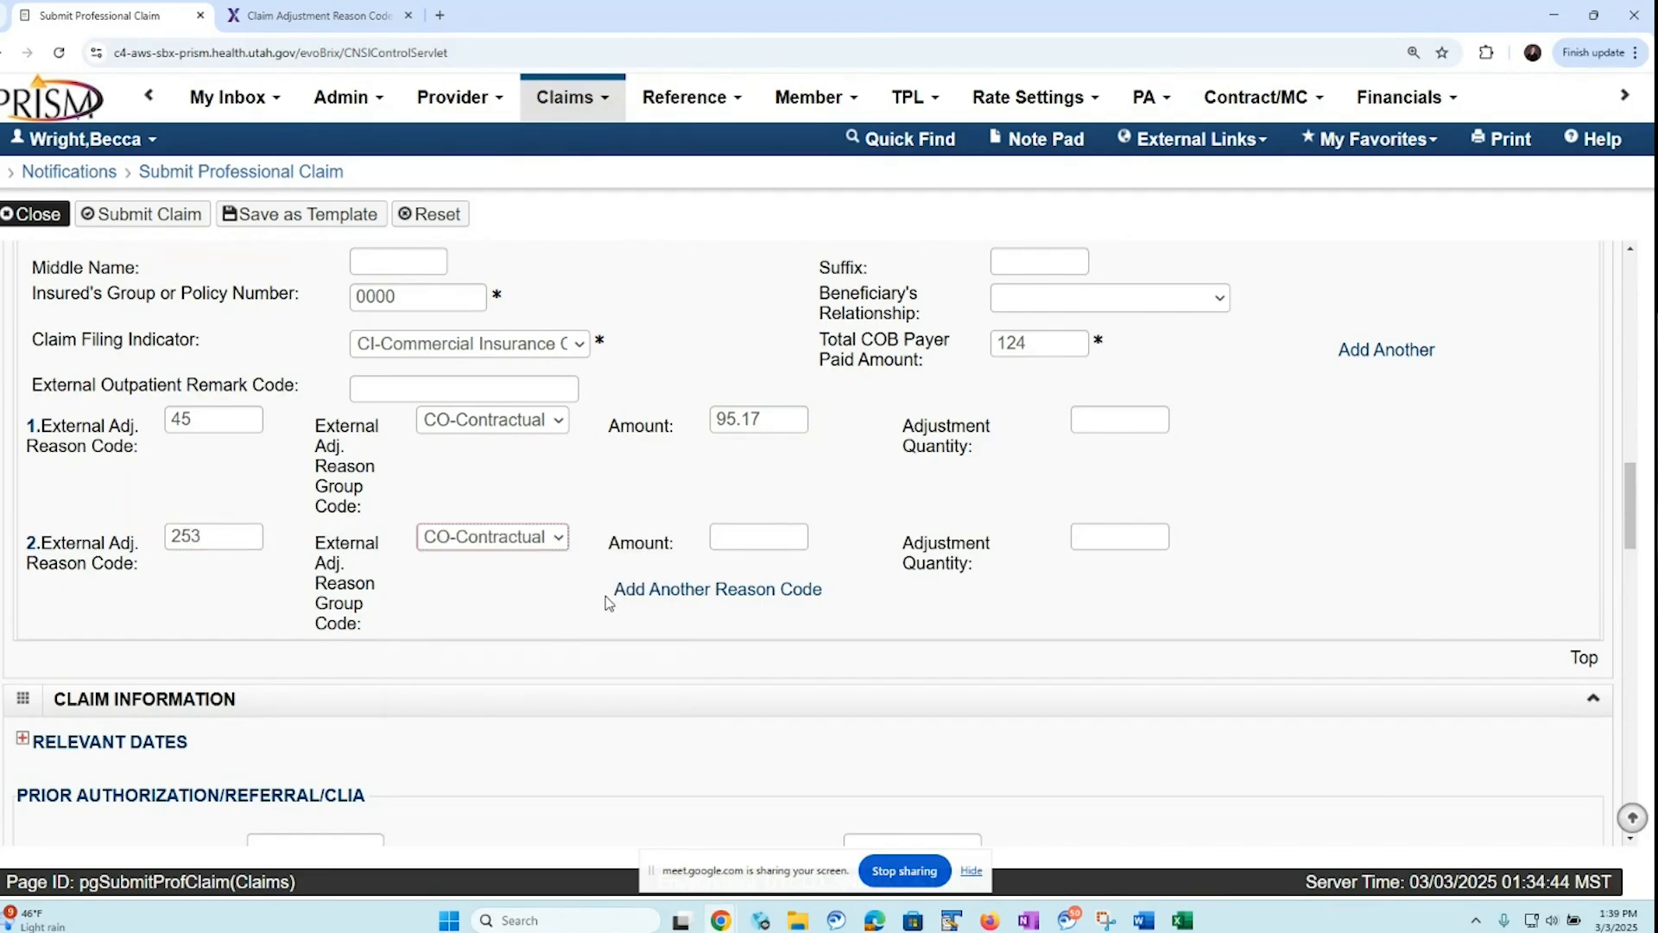
{"action": "left_click", "coordinate": [731, 533]}
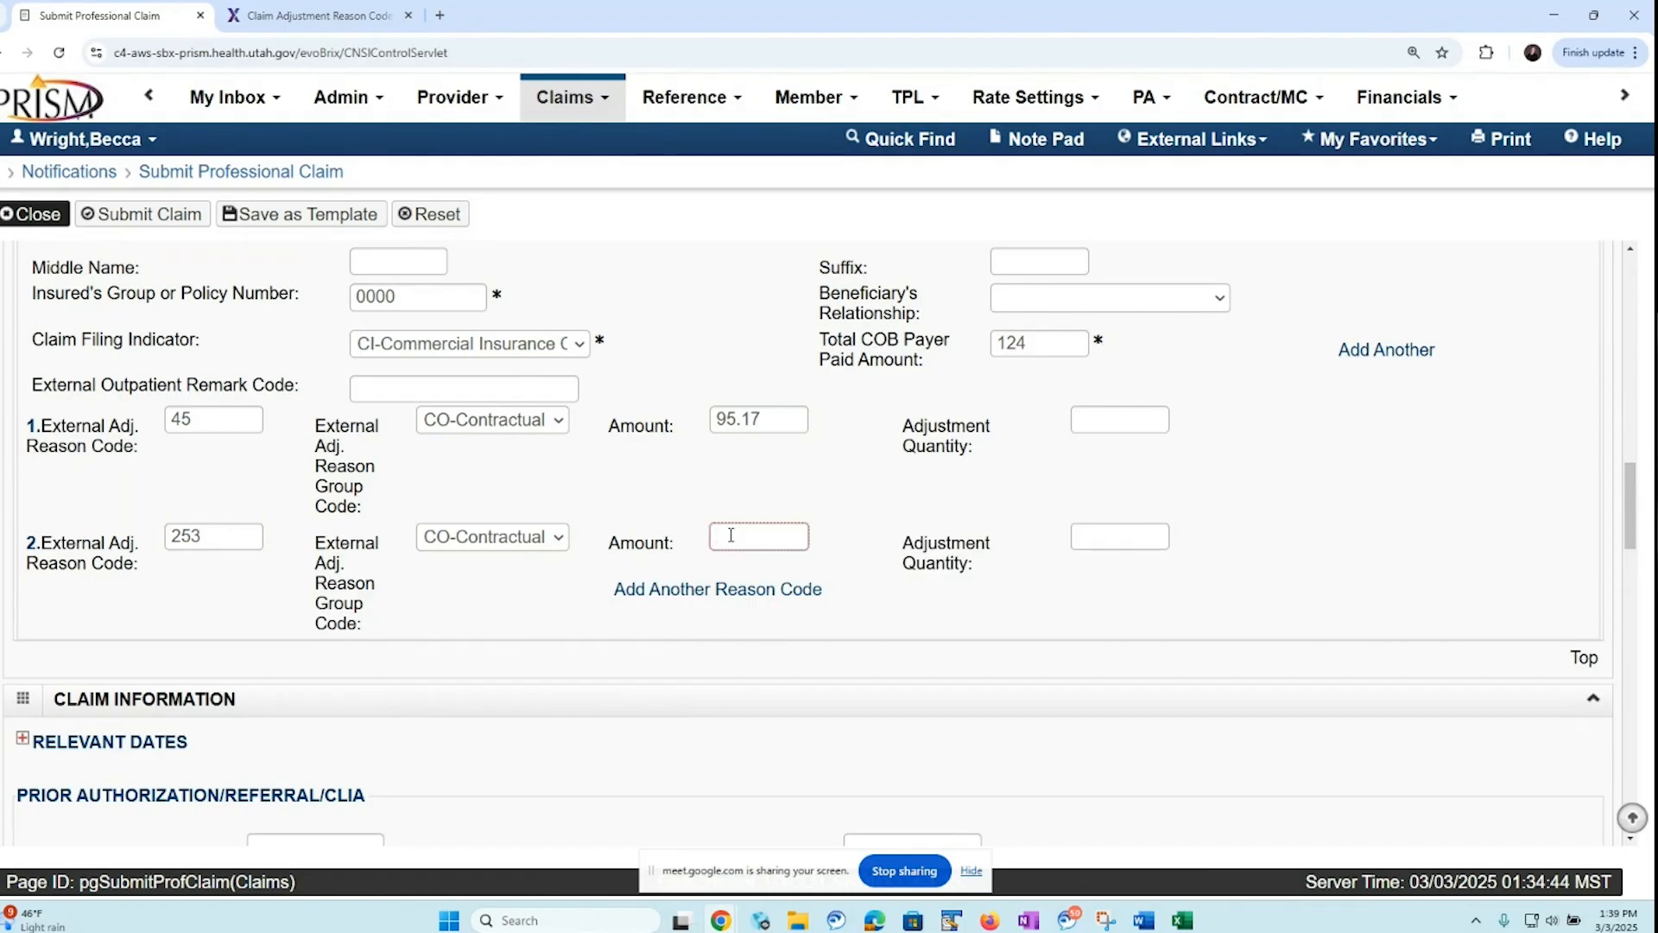
{"action": "type", "text": "3"}
Add a third external adjustment with reason code 2, group code PR-Patient Responsibility and amount 31.72
{"action": "left_click", "coordinate": [693, 598]}
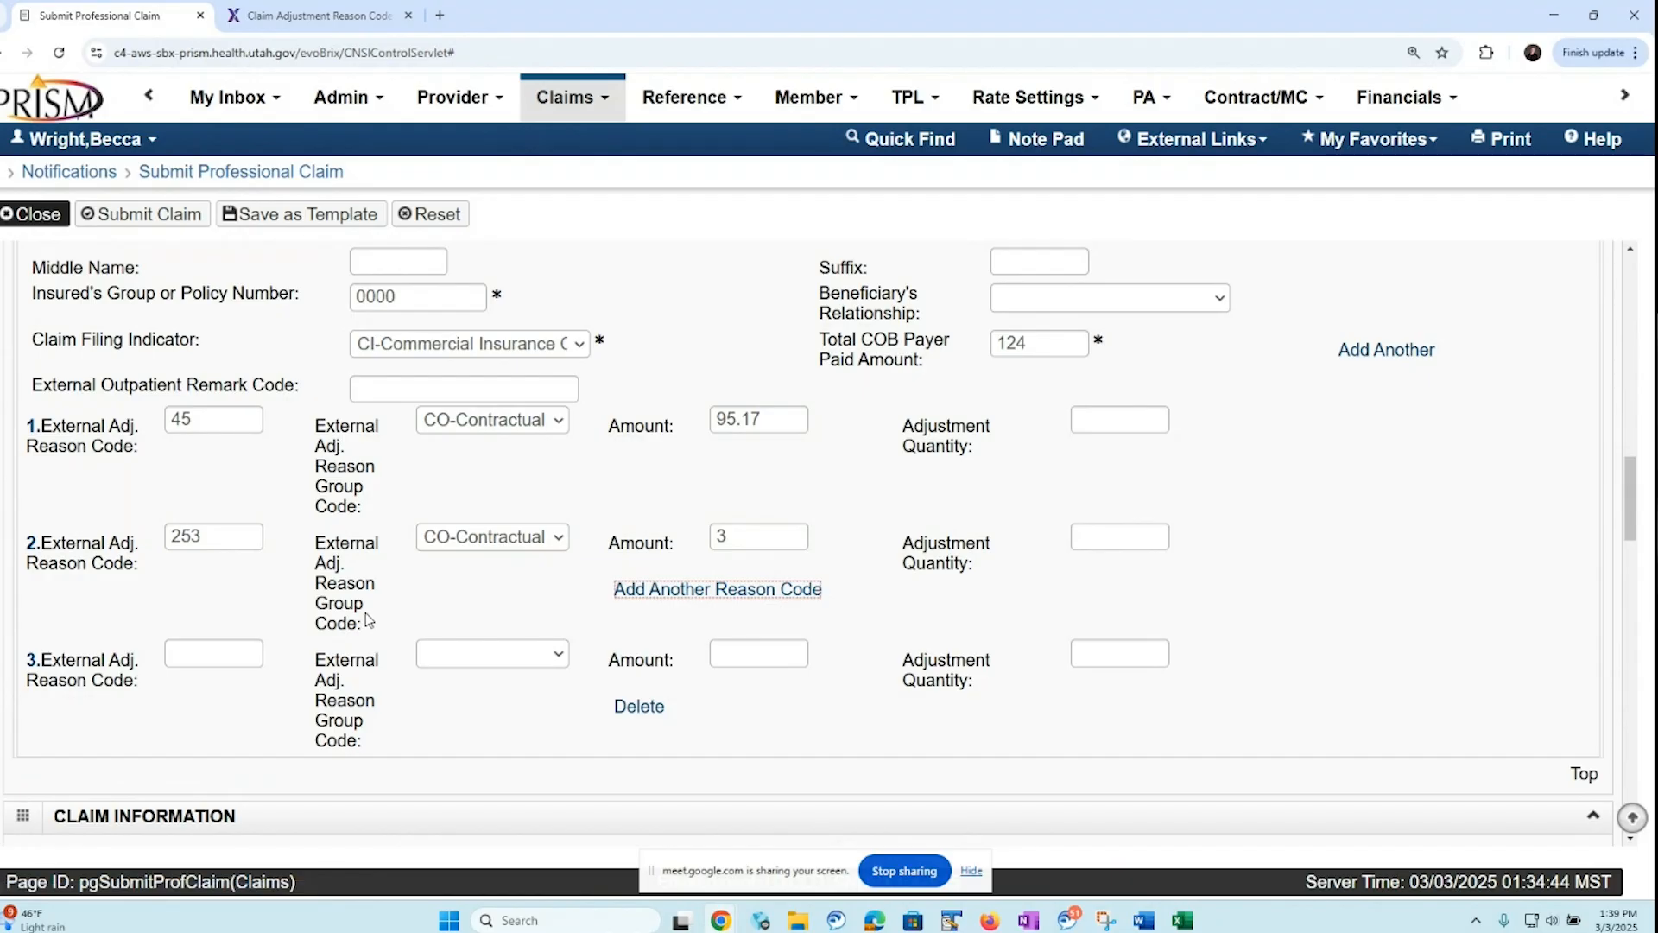
{"action": "left_click", "coordinate": [191, 651]}
{"action": "type", "text": "2"}
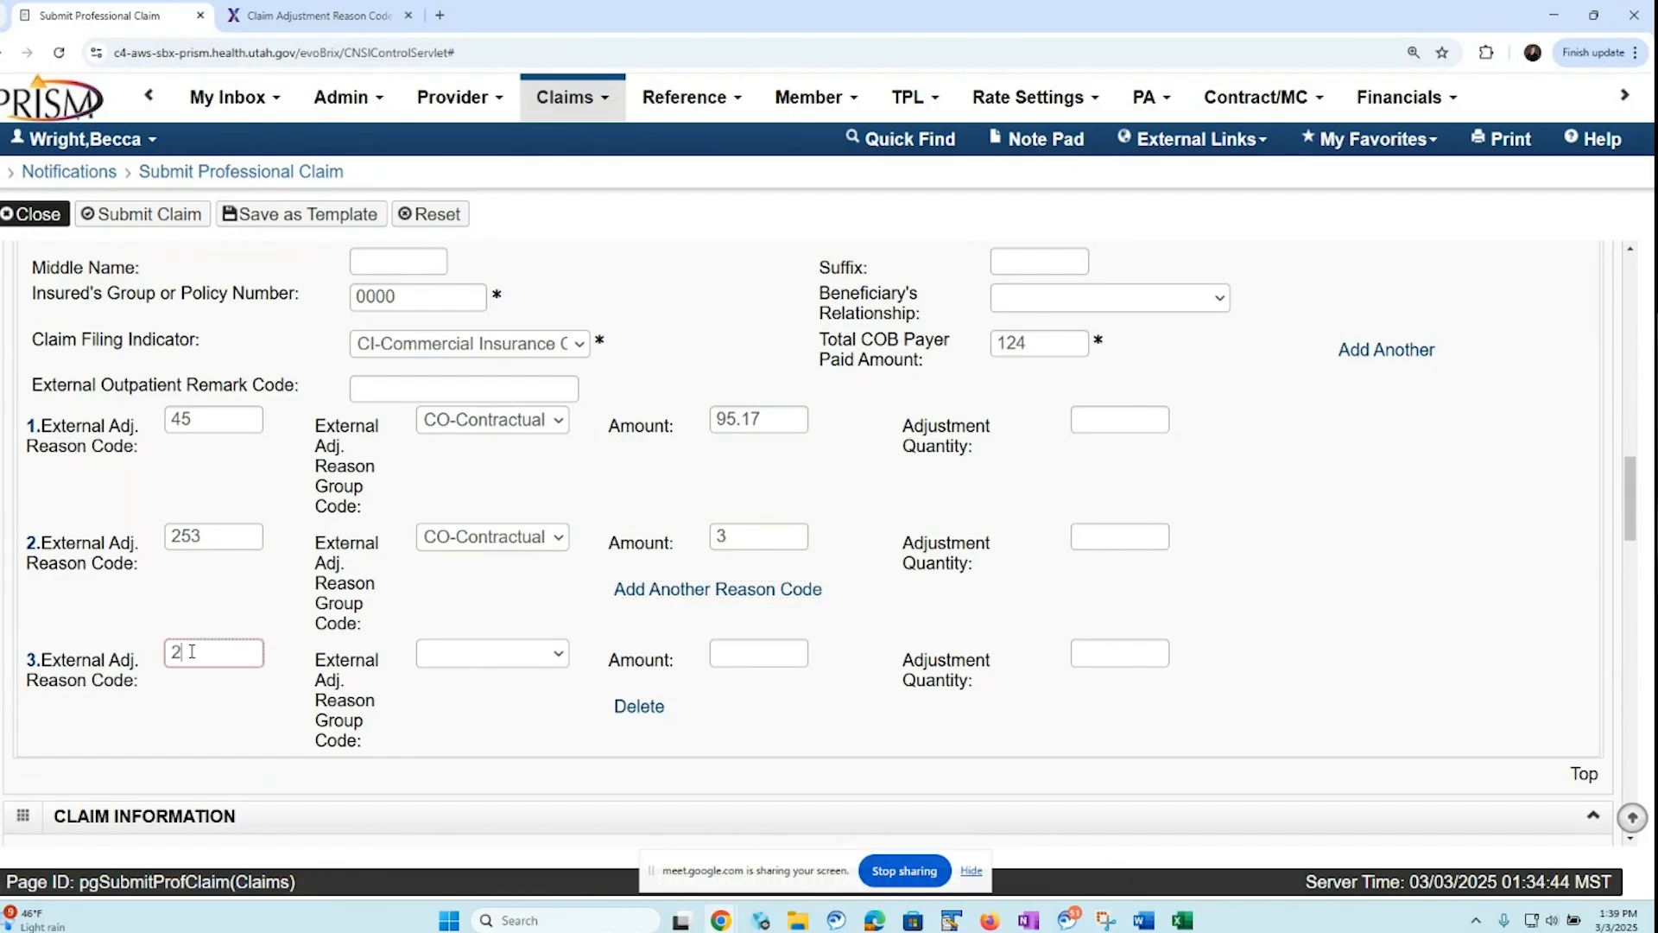
{"action": "left_click", "coordinate": [557, 655]}
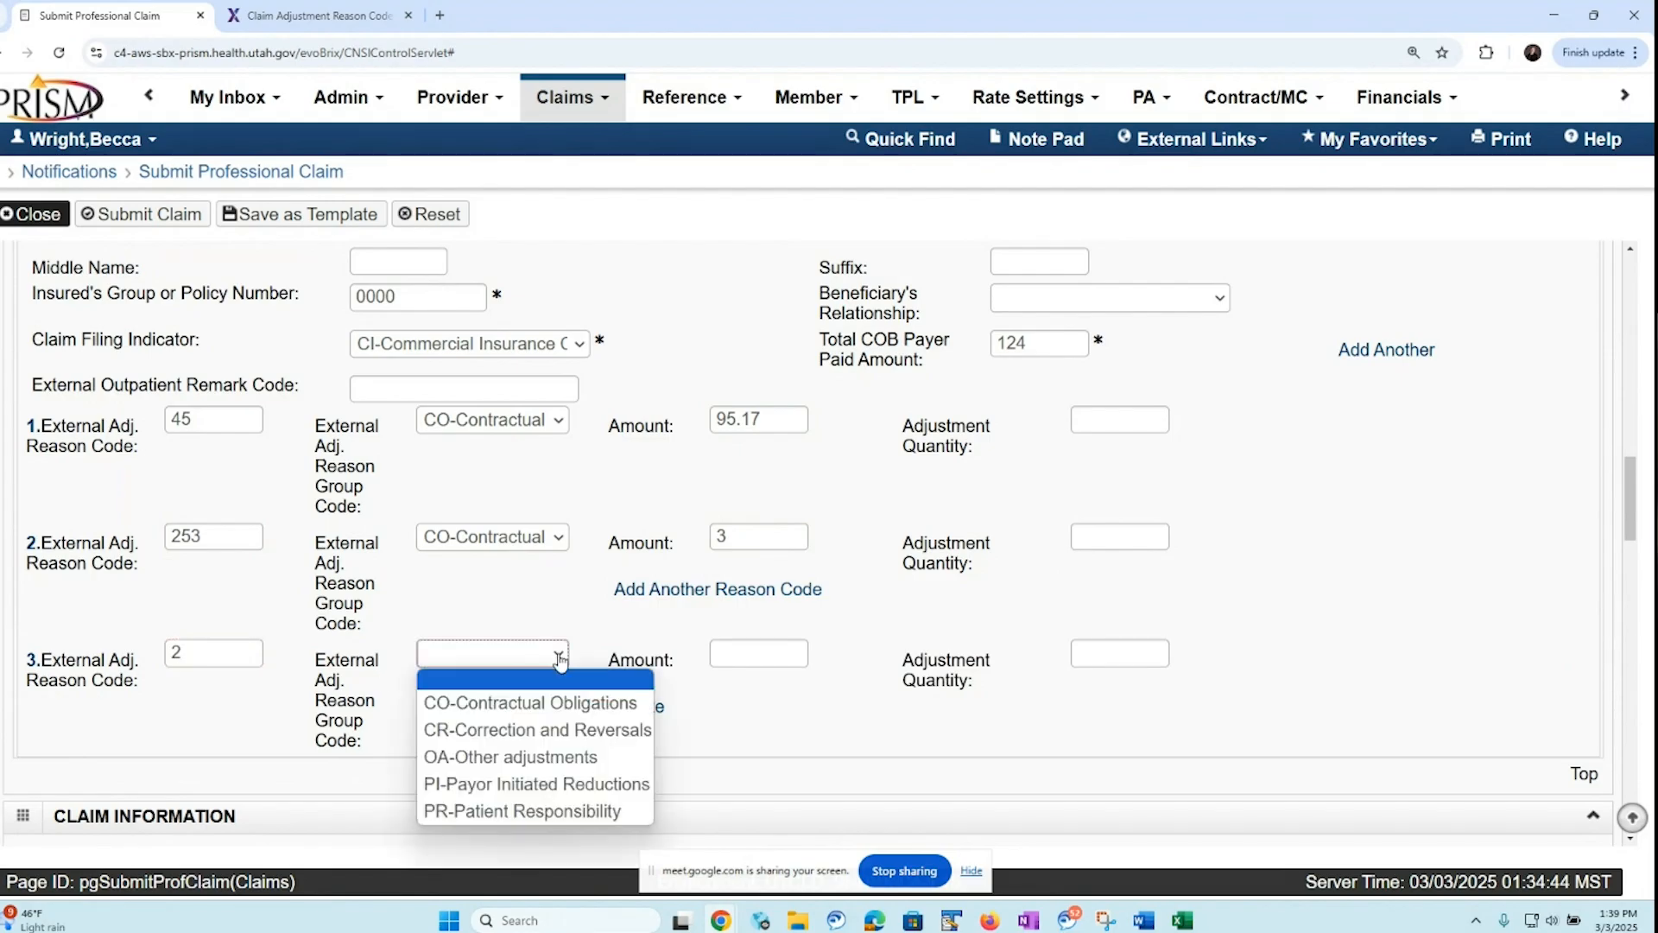
{"action": "left_click", "coordinate": [495, 812]}
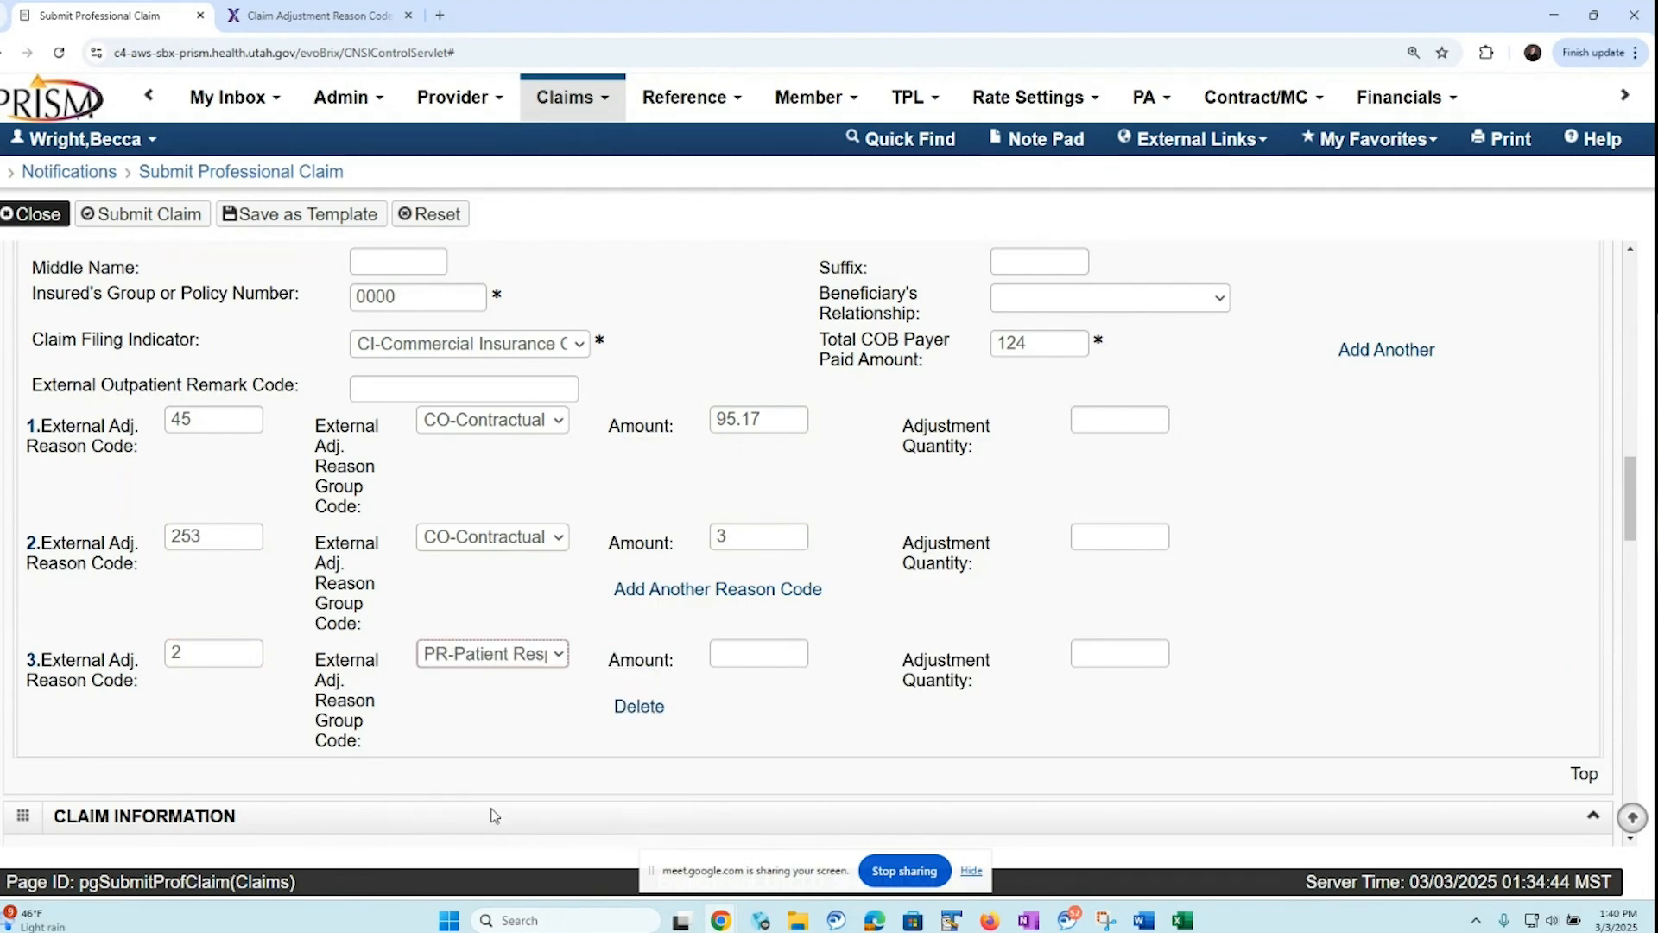
{"action": "left_click", "coordinate": [726, 654]}
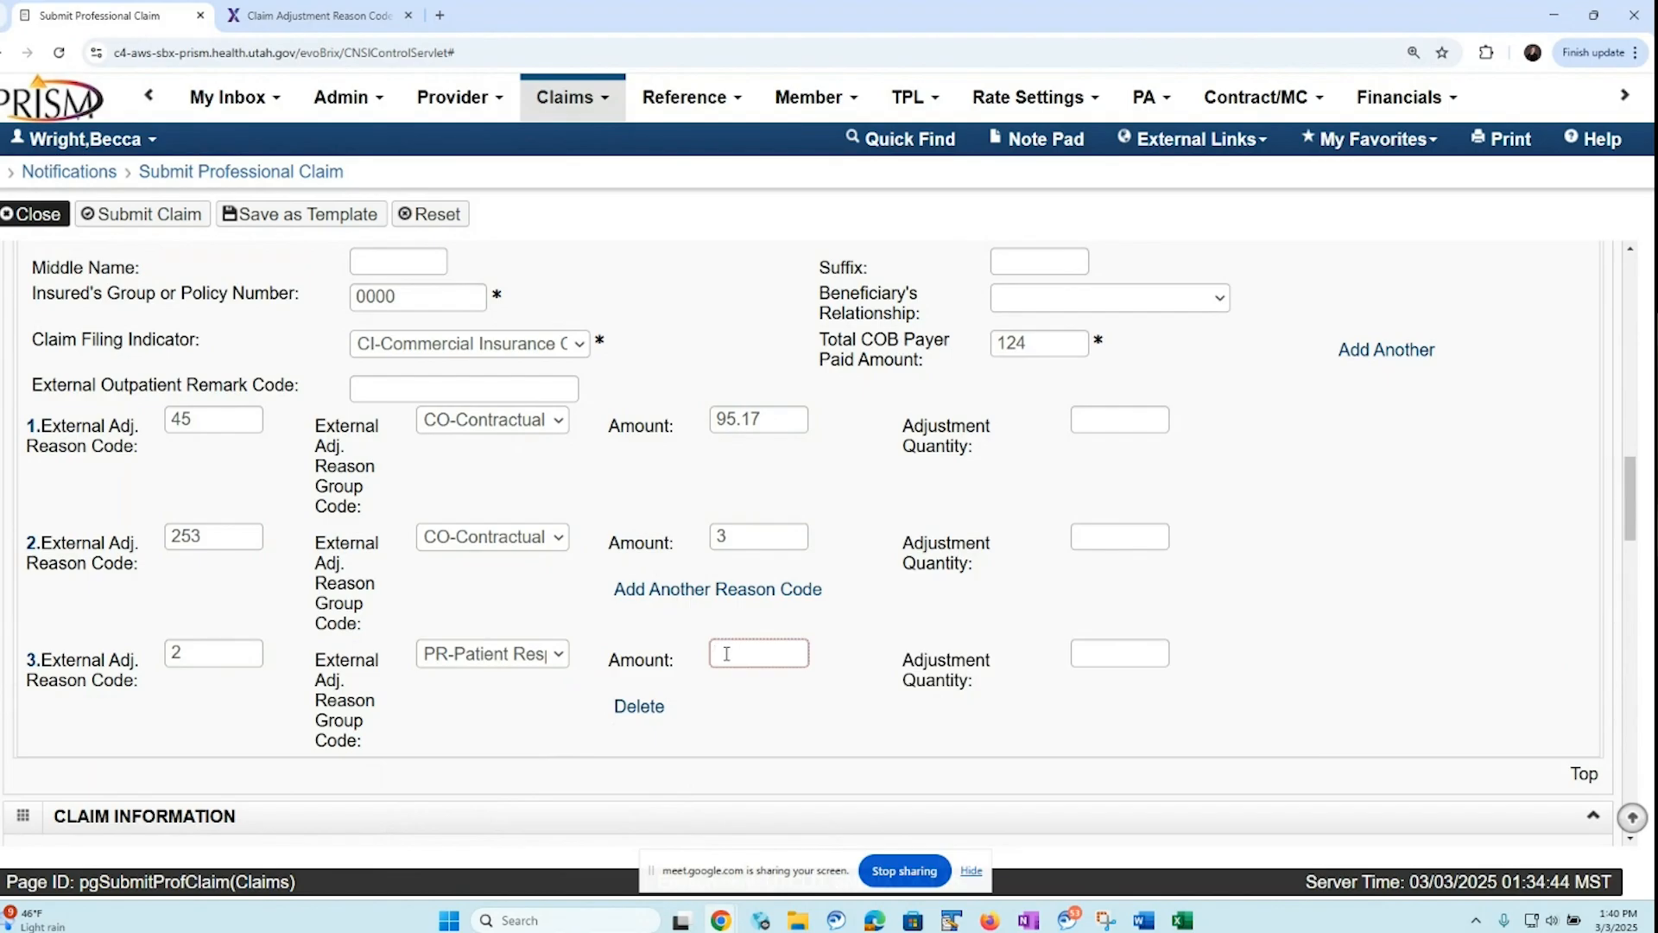
{"action": "type", "text": "31.72"}
Review the available claim filing indicator options in the other insurance information, keeping the current selection
{"action": "left_click_drag", "start_coordinate": [1627, 482], "coordinate": [1611, 562]}
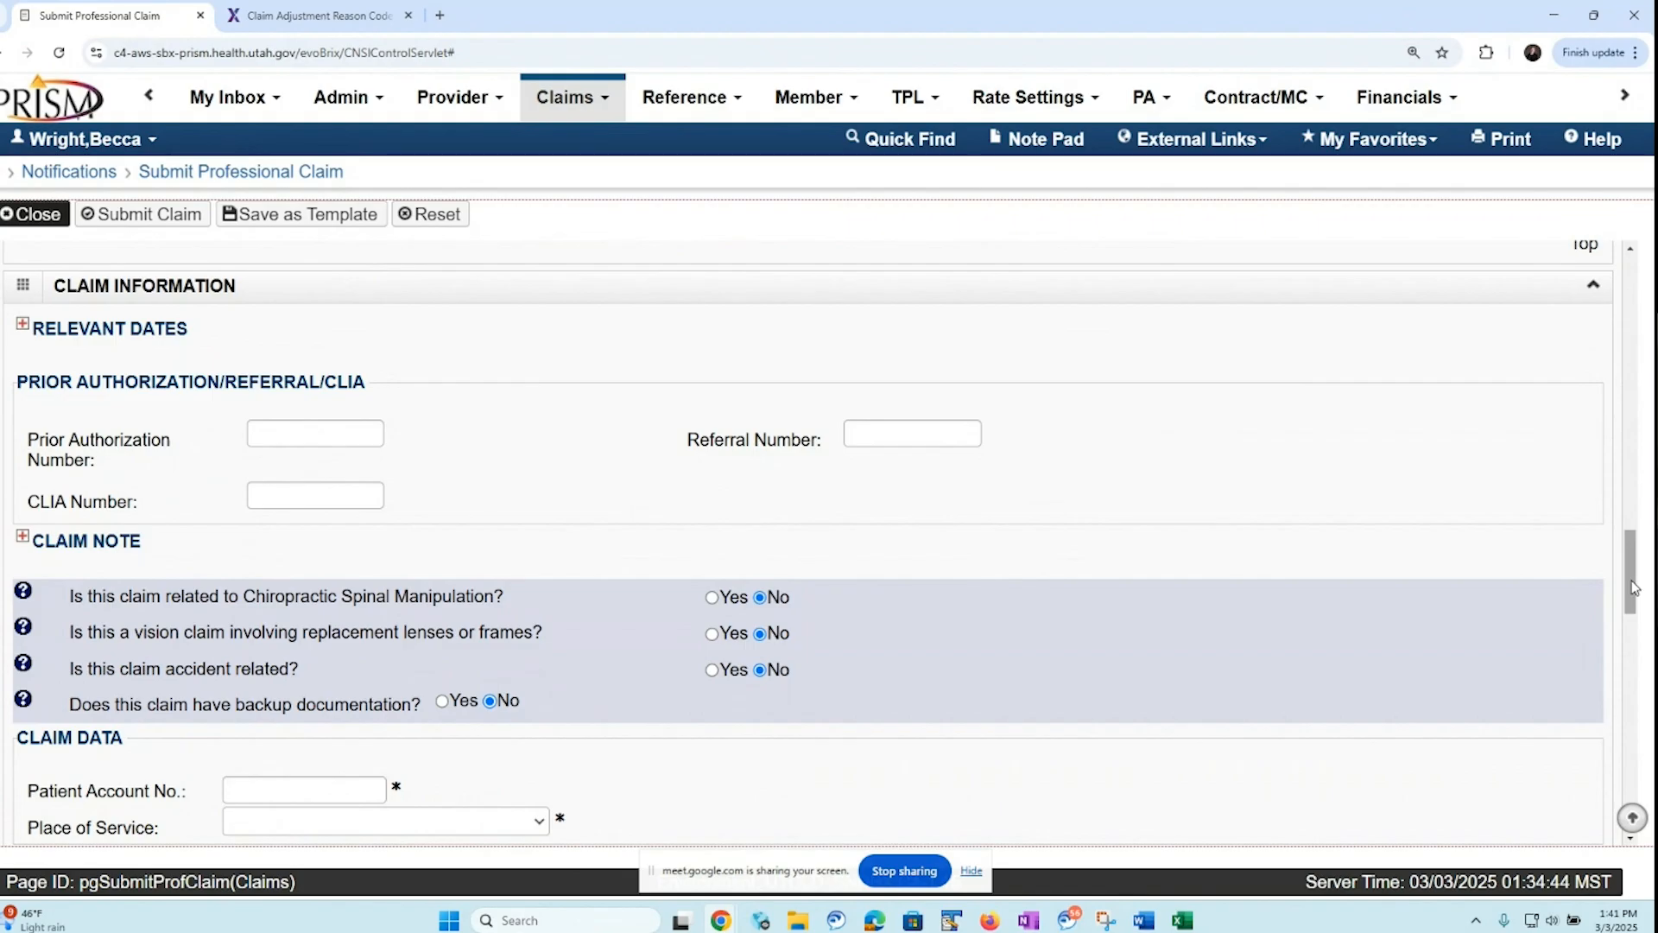
{"action": "left_click_drag", "start_coordinate": [1635, 587], "coordinate": [1514, 517]}
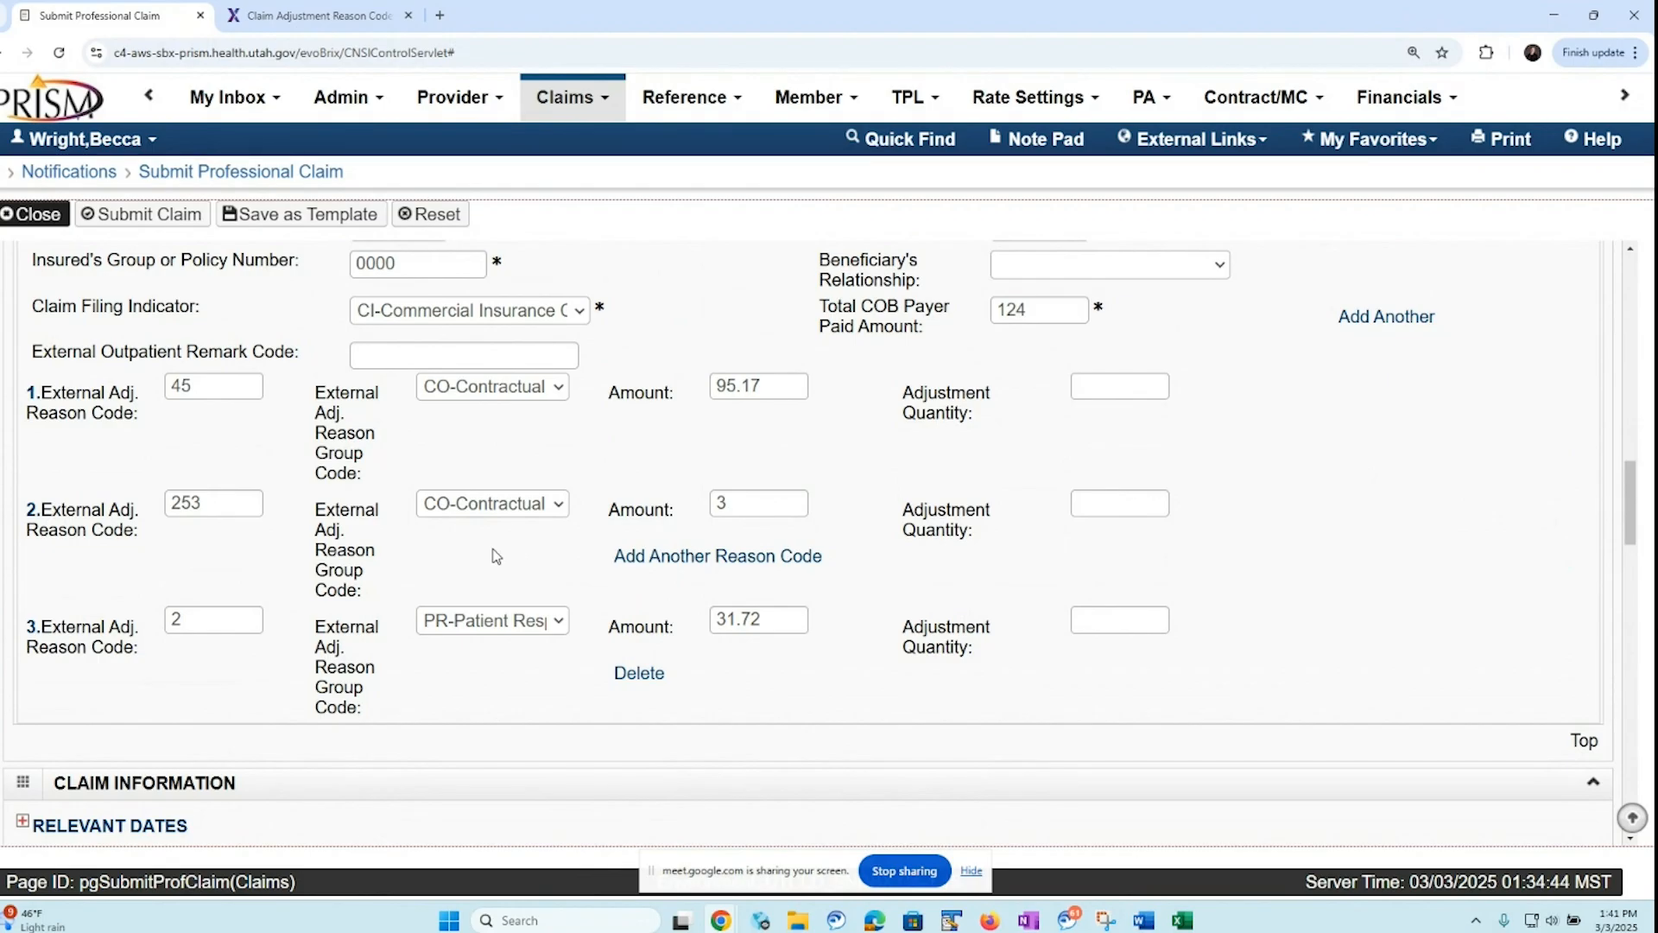
{"action": "left_click", "coordinate": [578, 313]}
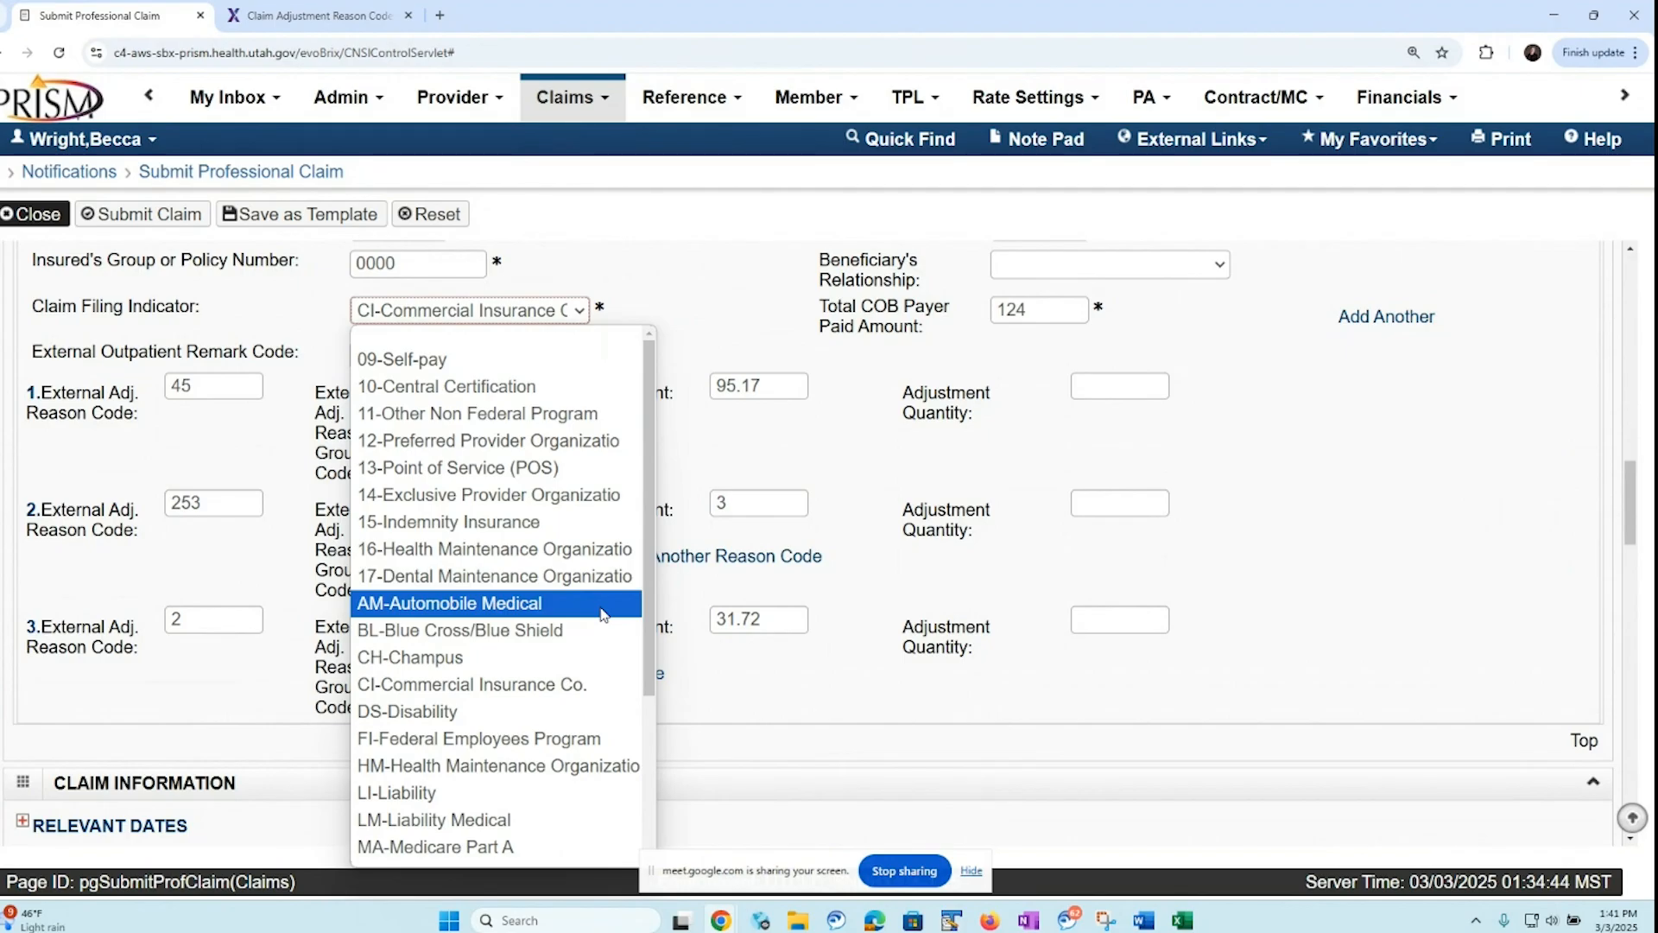
{"action": "left_click", "coordinate": [757, 325]}
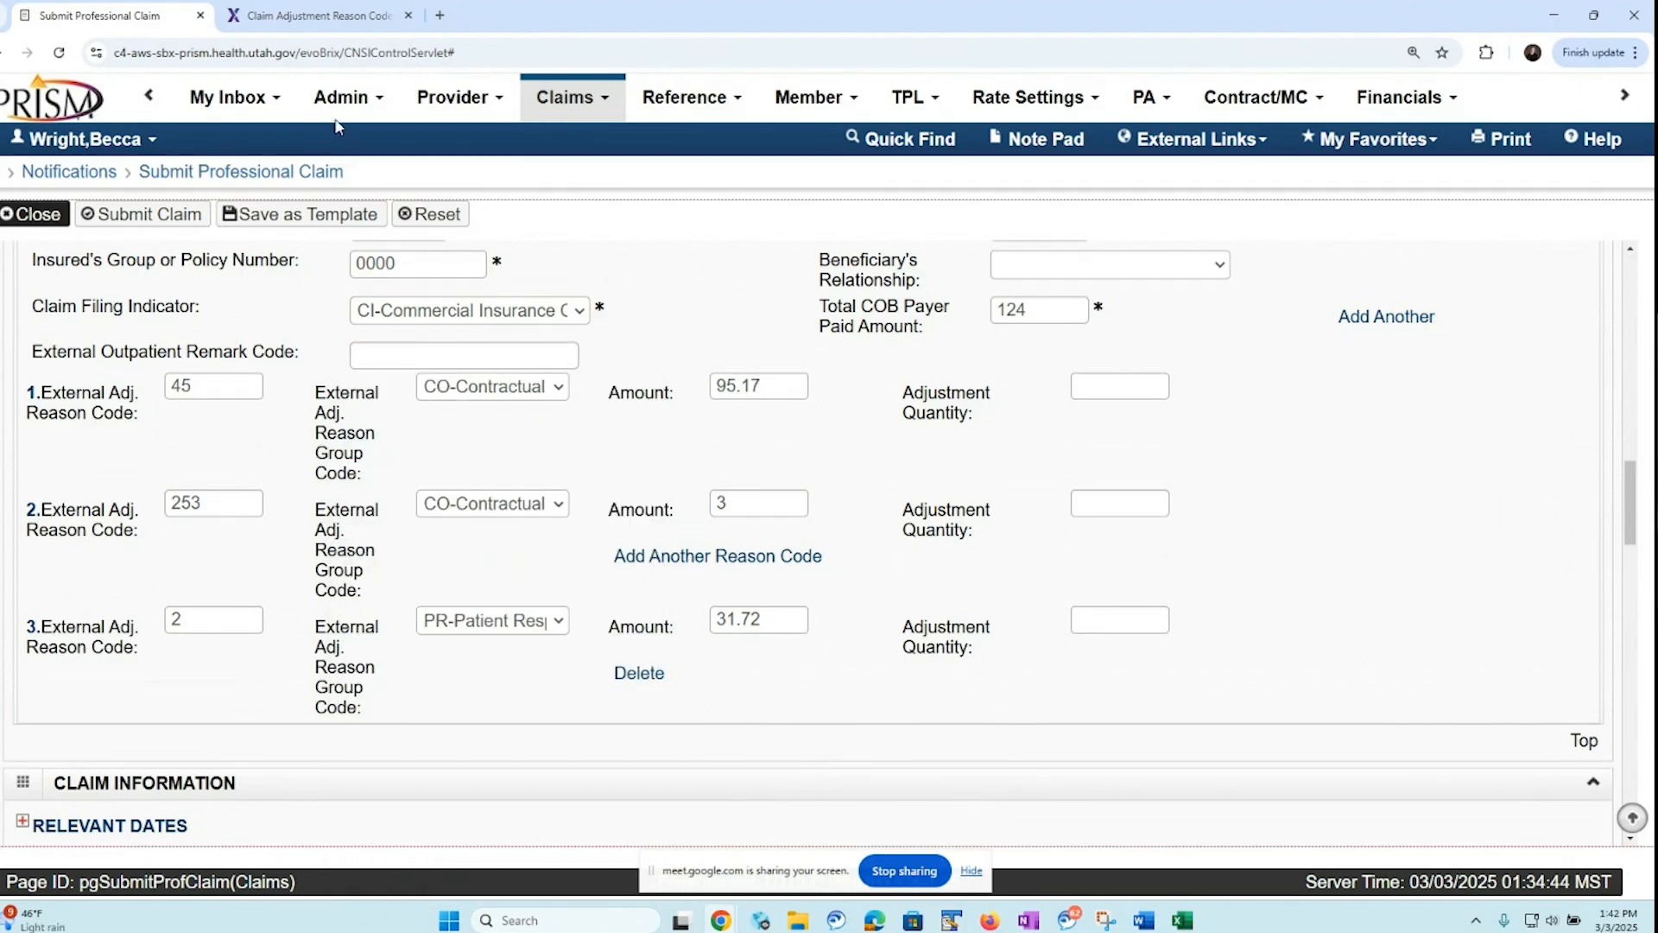
Look at the X12 claim adjustment reason codes page from its beginning and return to the professional claim
{"action": "left_click", "coordinate": [335, 19]}
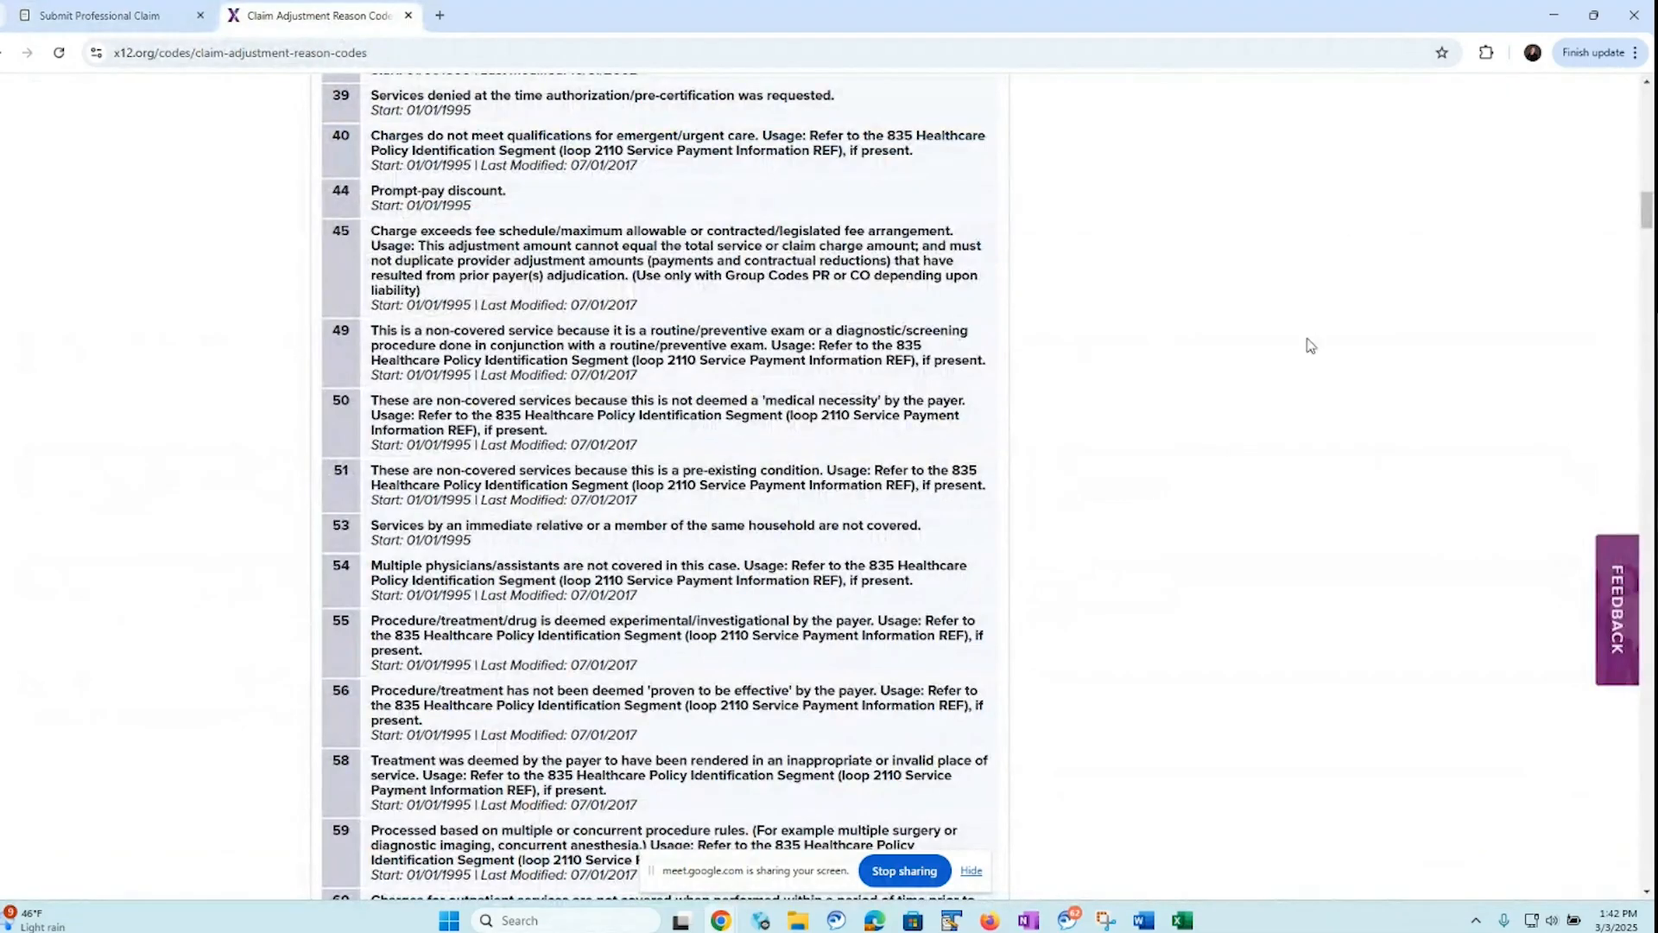
{"action": "left_click_drag", "start_coordinate": [1647, 216], "coordinate": [1645, 86]}
{"action": "left_click", "coordinate": [145, 19]}
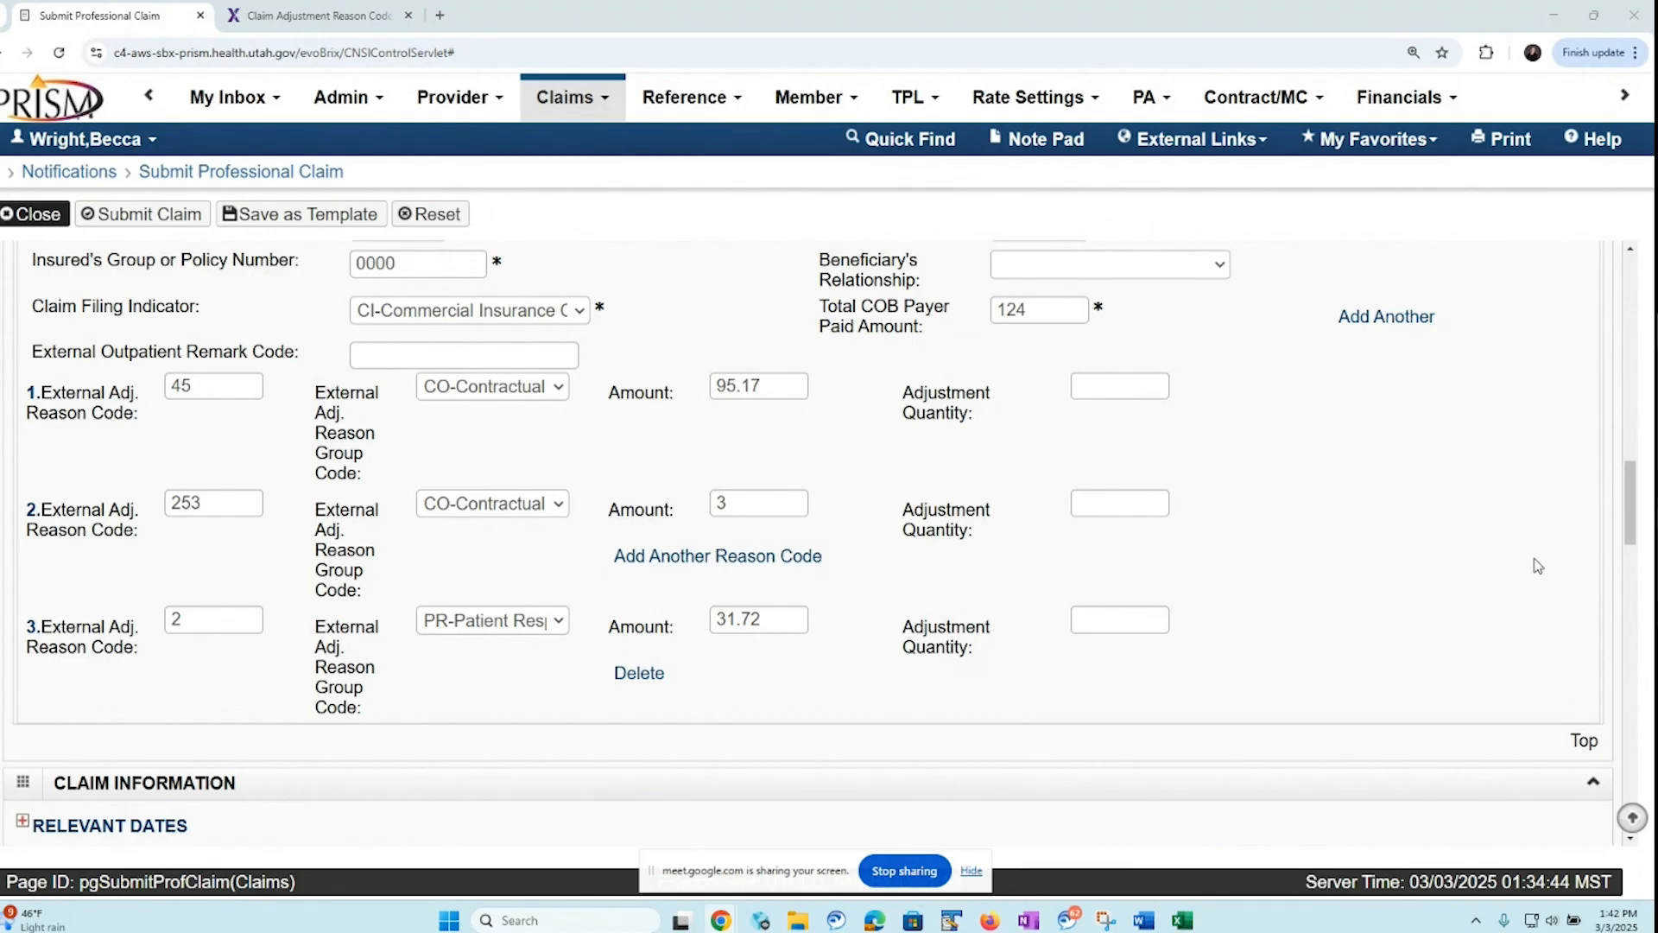
Set the diagnosis code category in the claim data to ICD-10-CM
{"action": "left_click", "coordinate": [1631, 516]}
{"action": "left_click_drag", "start_coordinate": [1632, 516], "coordinate": [1614, 579]}
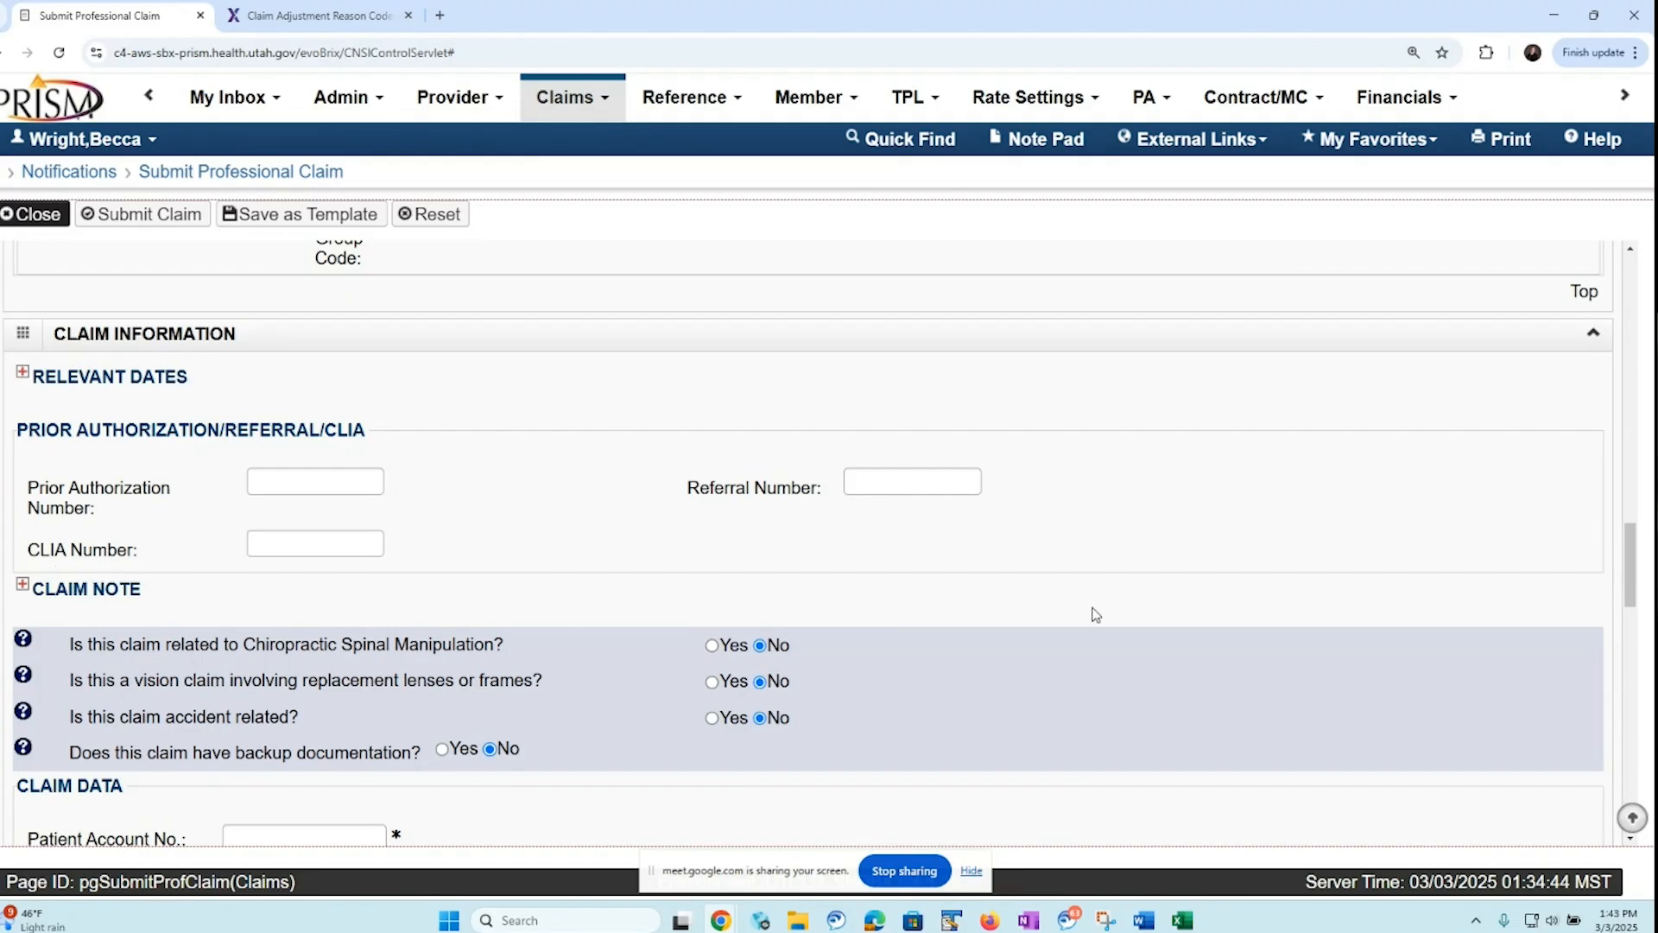
{"action": "left_click_drag", "start_coordinate": [1638, 588], "coordinate": [1631, 635]}
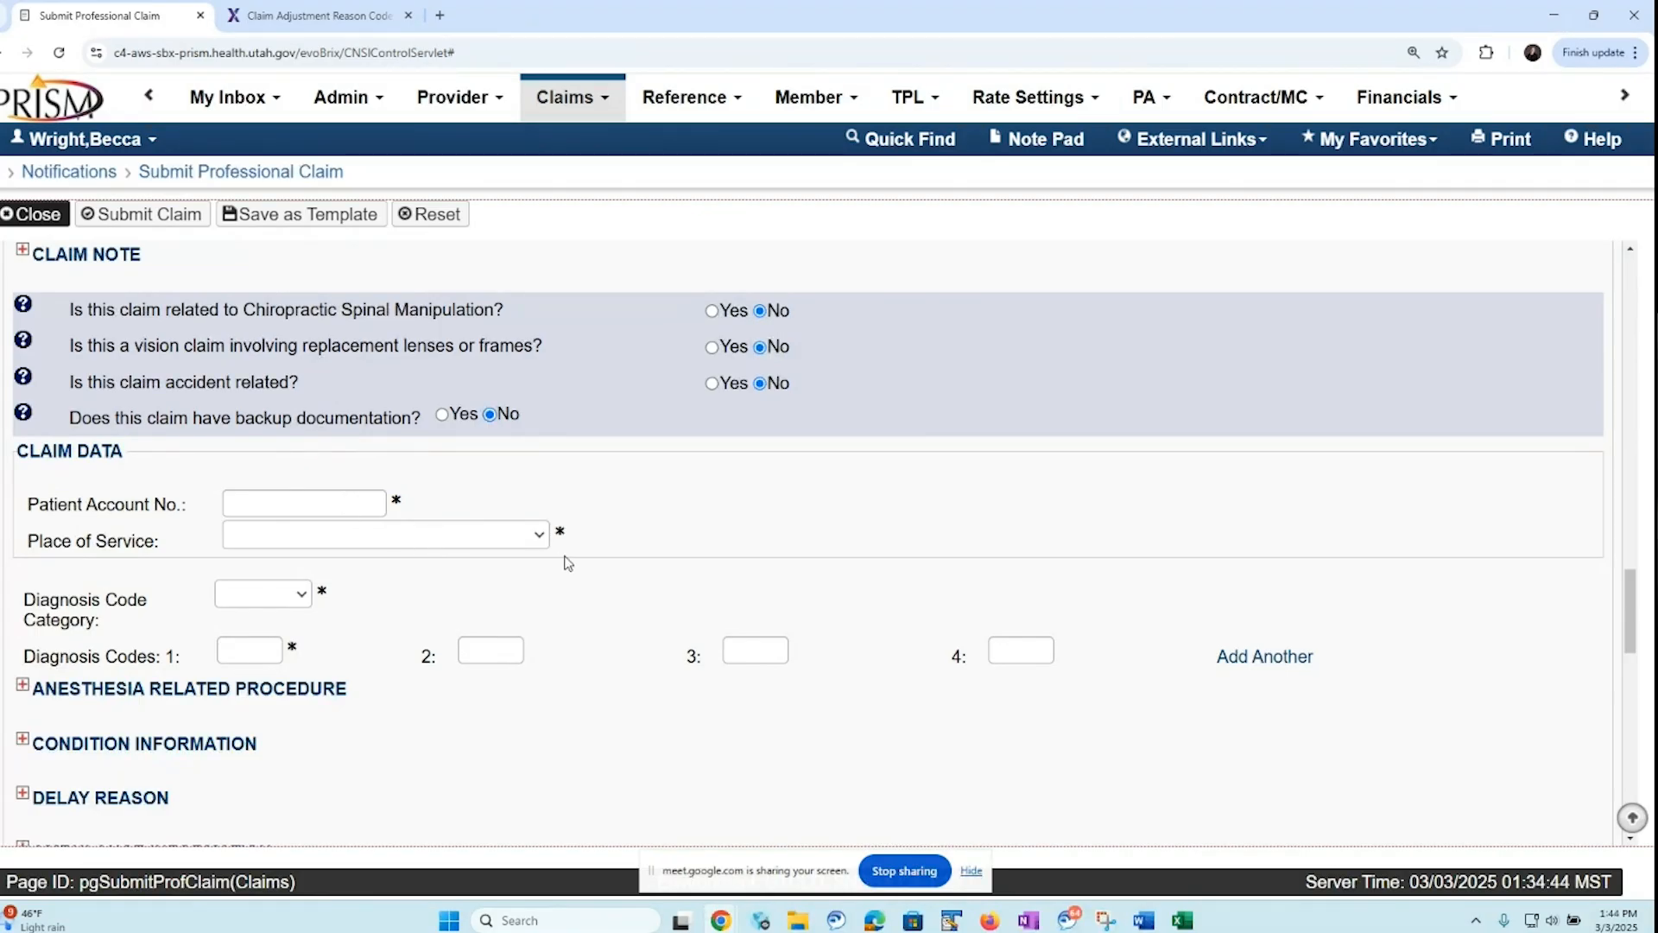
{"action": "left_click", "coordinate": [304, 596]}
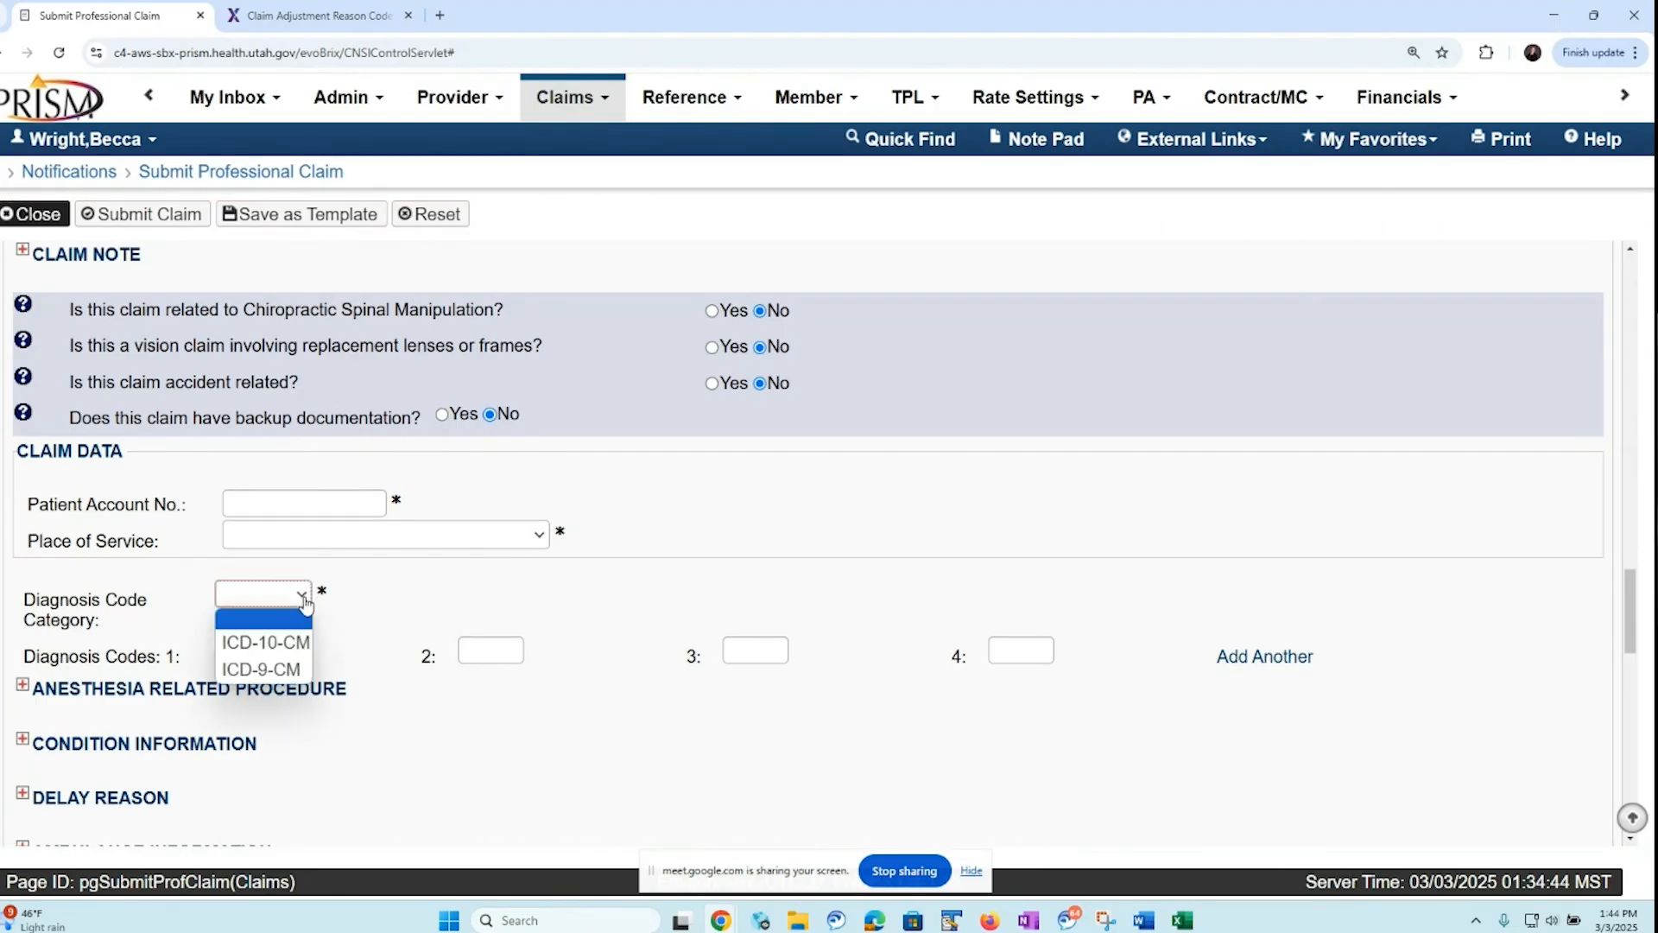
{"action": "left_click", "coordinate": [303, 649]}
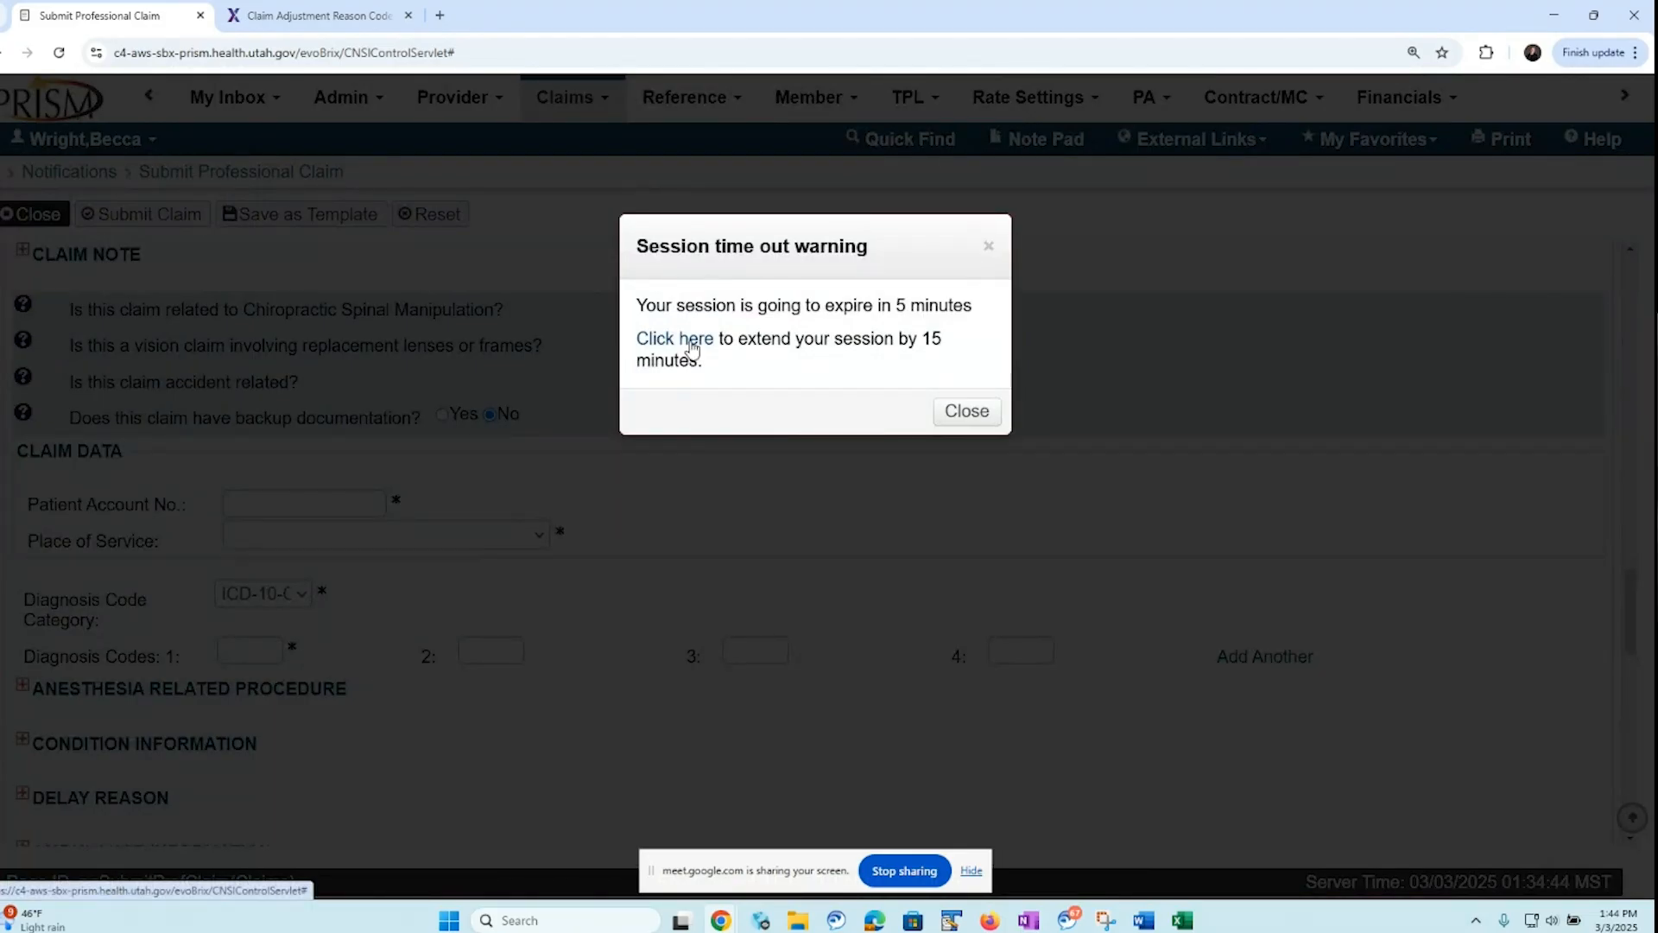
Extend the session by 15 minutes and enter F840 as the first diagnosis code
{"action": "left_click", "coordinate": [691, 344]}
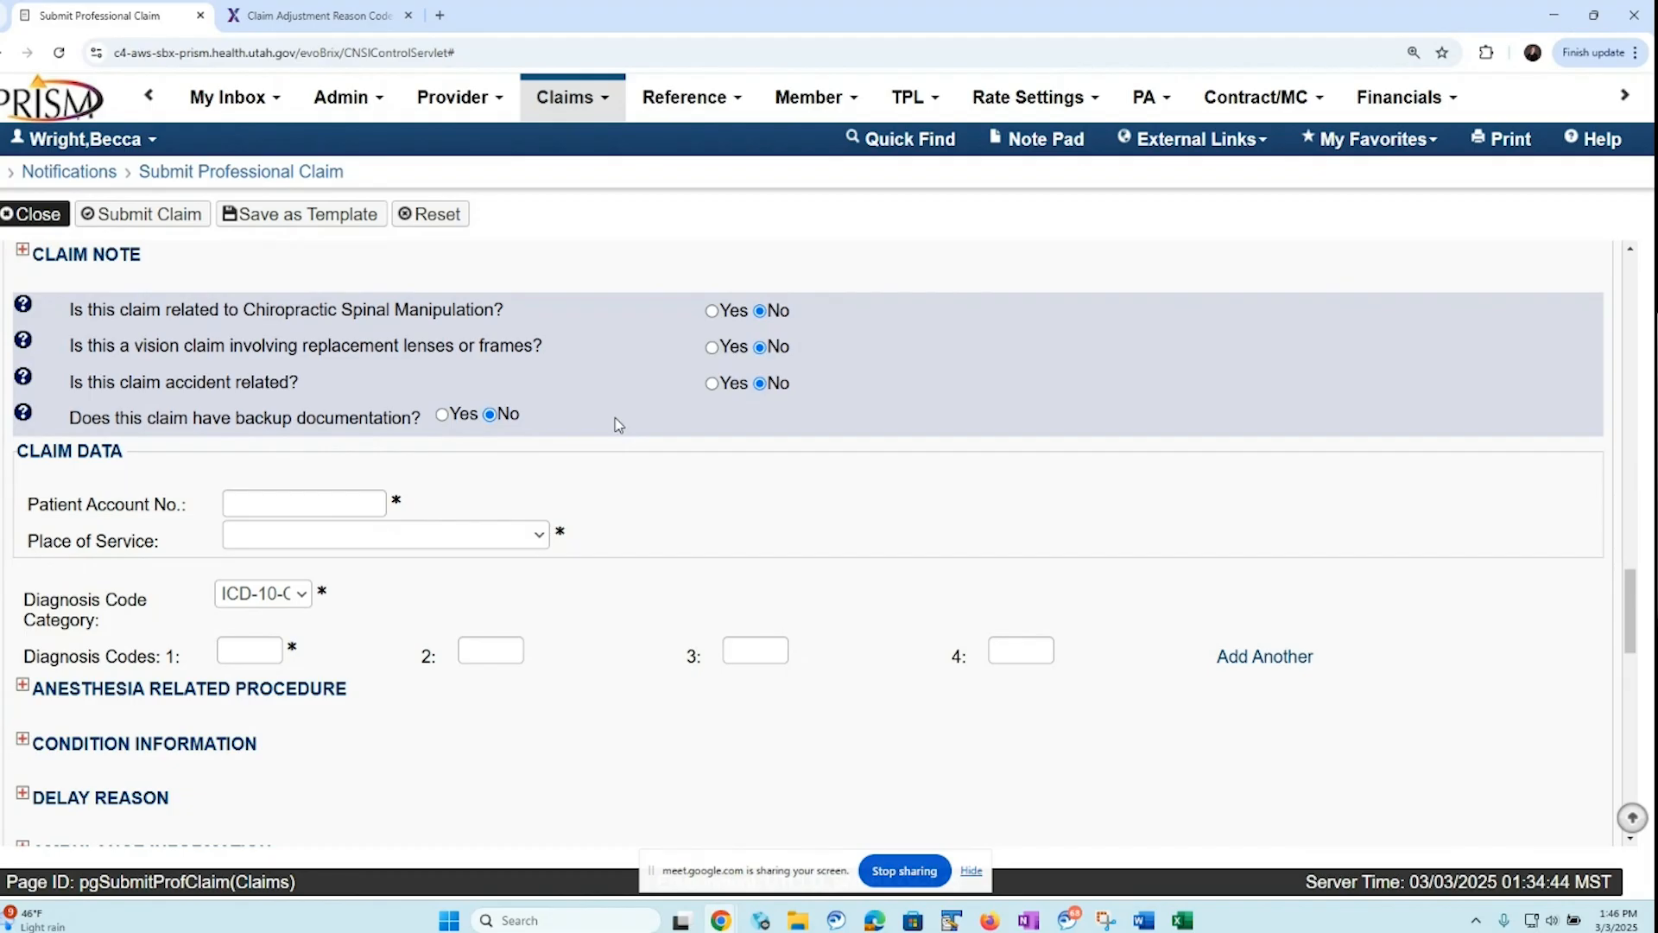
{"action": "left_click", "coordinate": [236, 649]}
{"action": "type", "text": "F840"}
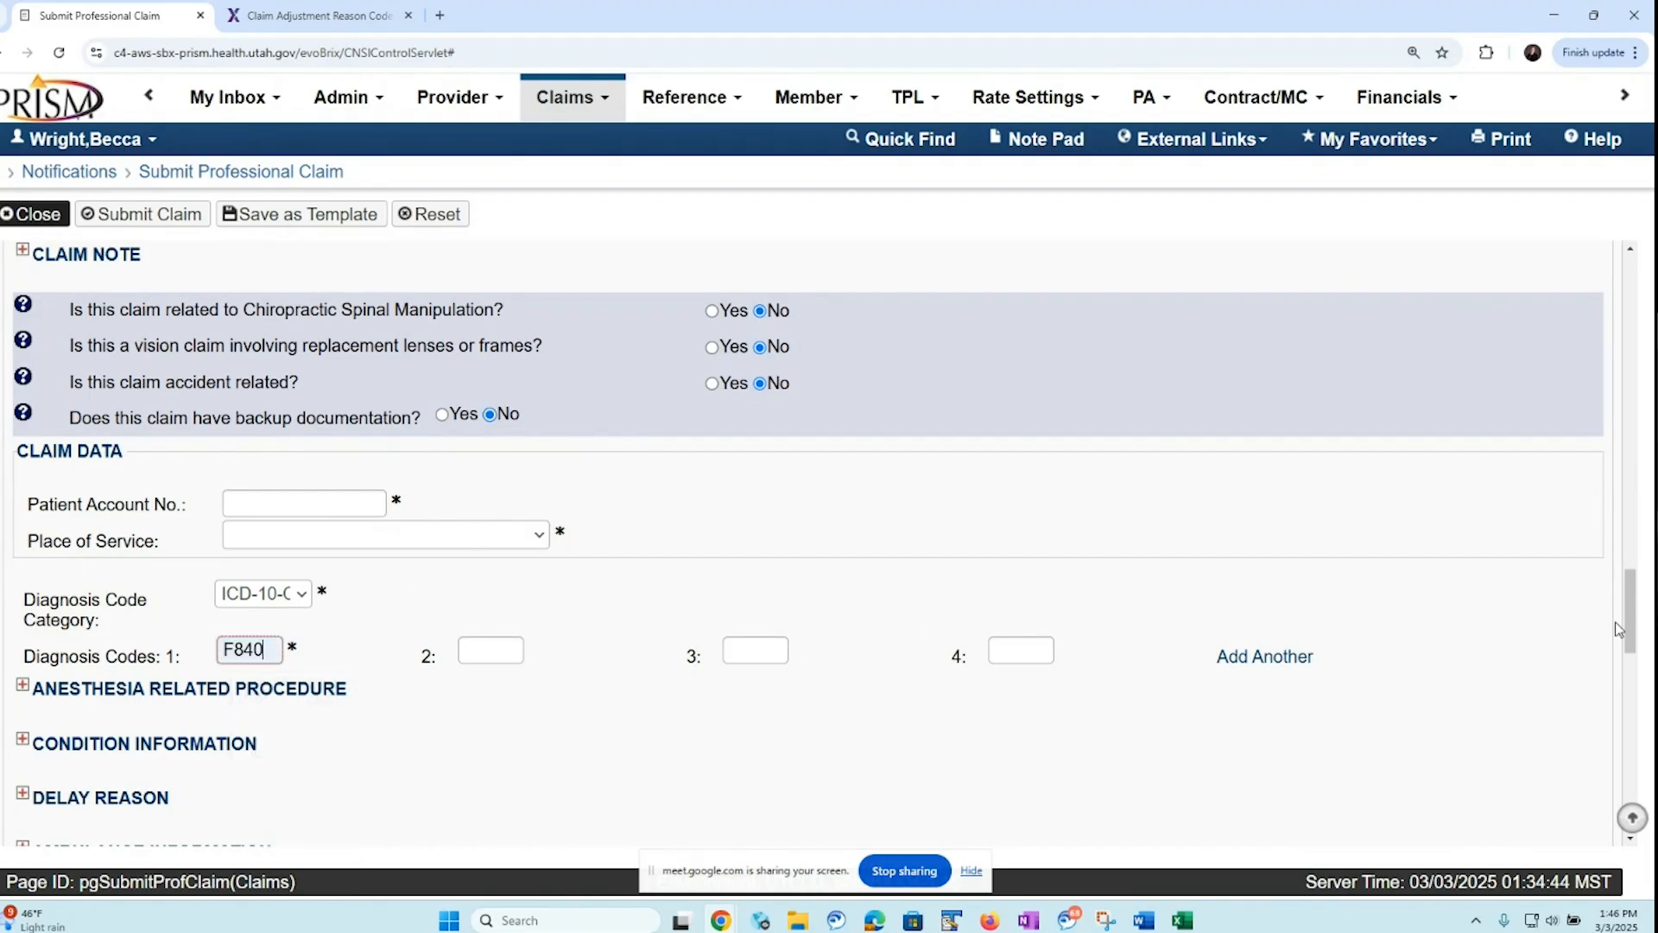
Set both the service from date and the service to date of the basic service line to 01/01/2025
{"action": "left_click_drag", "start_coordinate": [1630, 633], "coordinate": [1630, 669]}
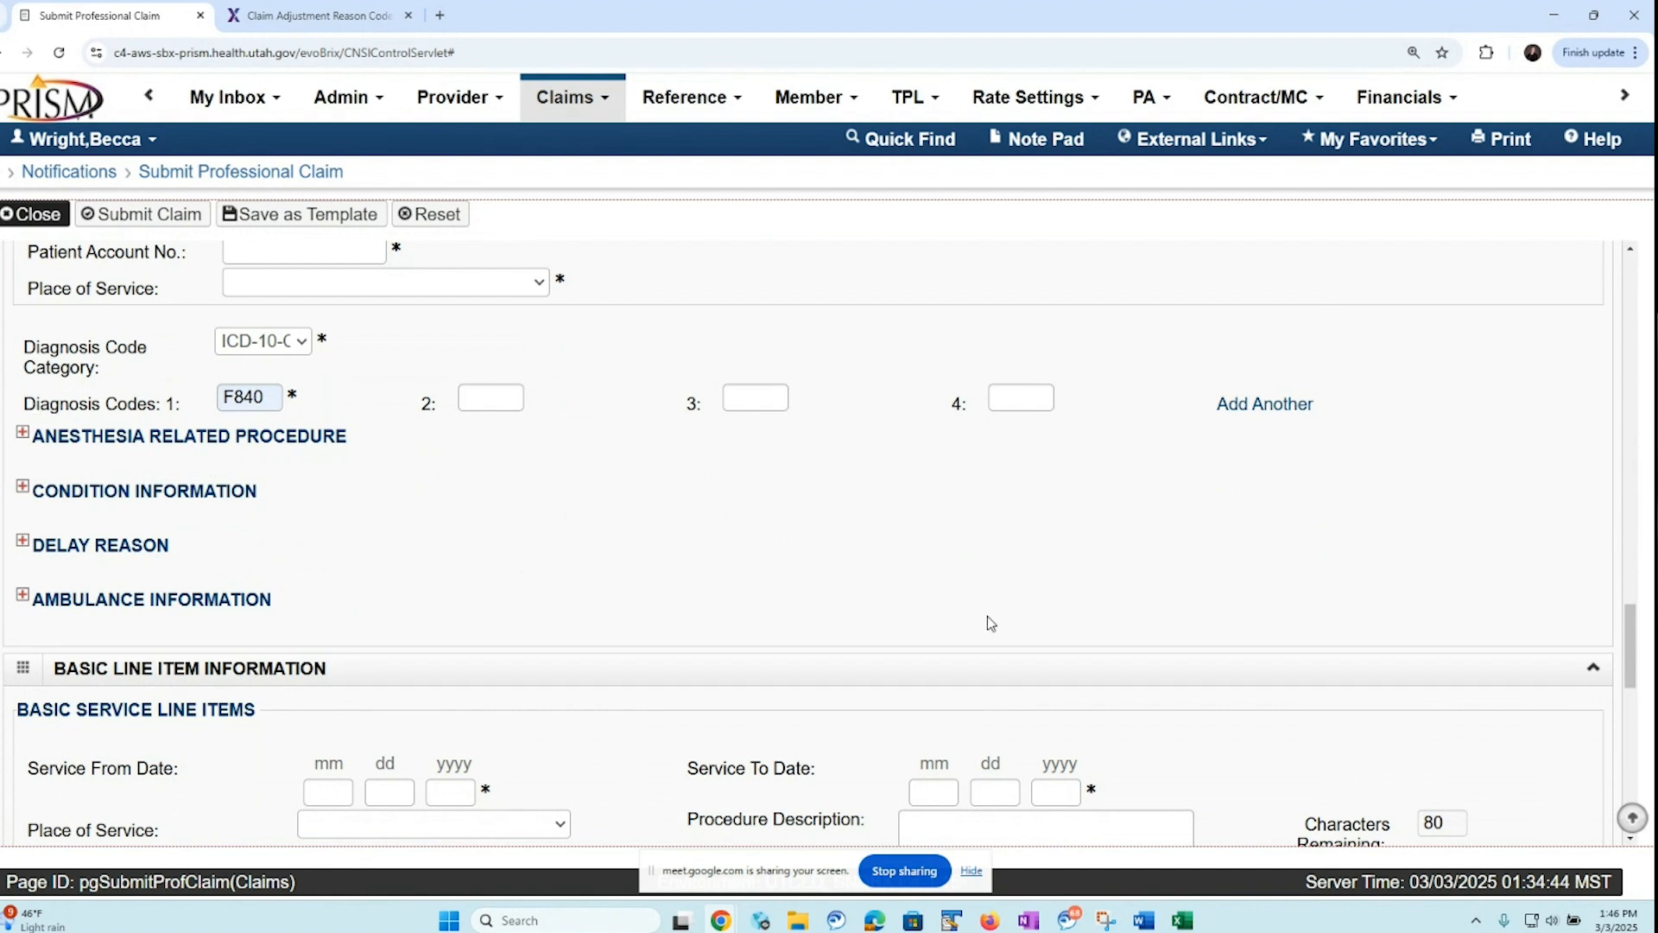
{"action": "left_click_drag", "start_coordinate": [1632, 652], "coordinate": [1614, 710]}
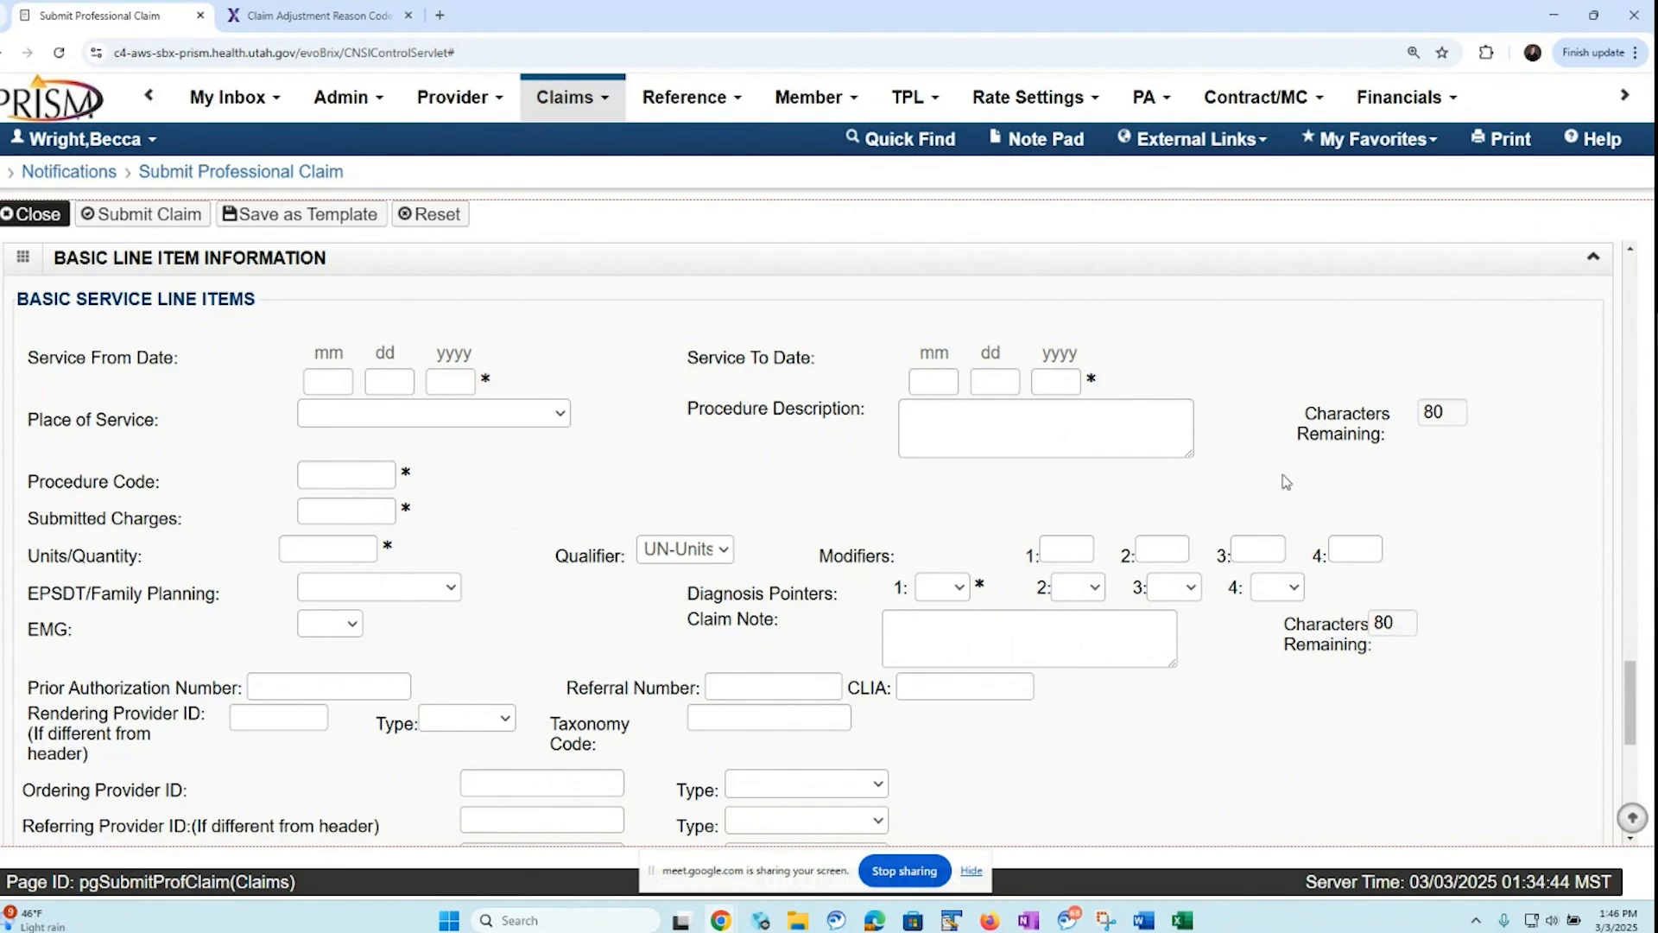
{"action": "left_click", "coordinate": [338, 383]}
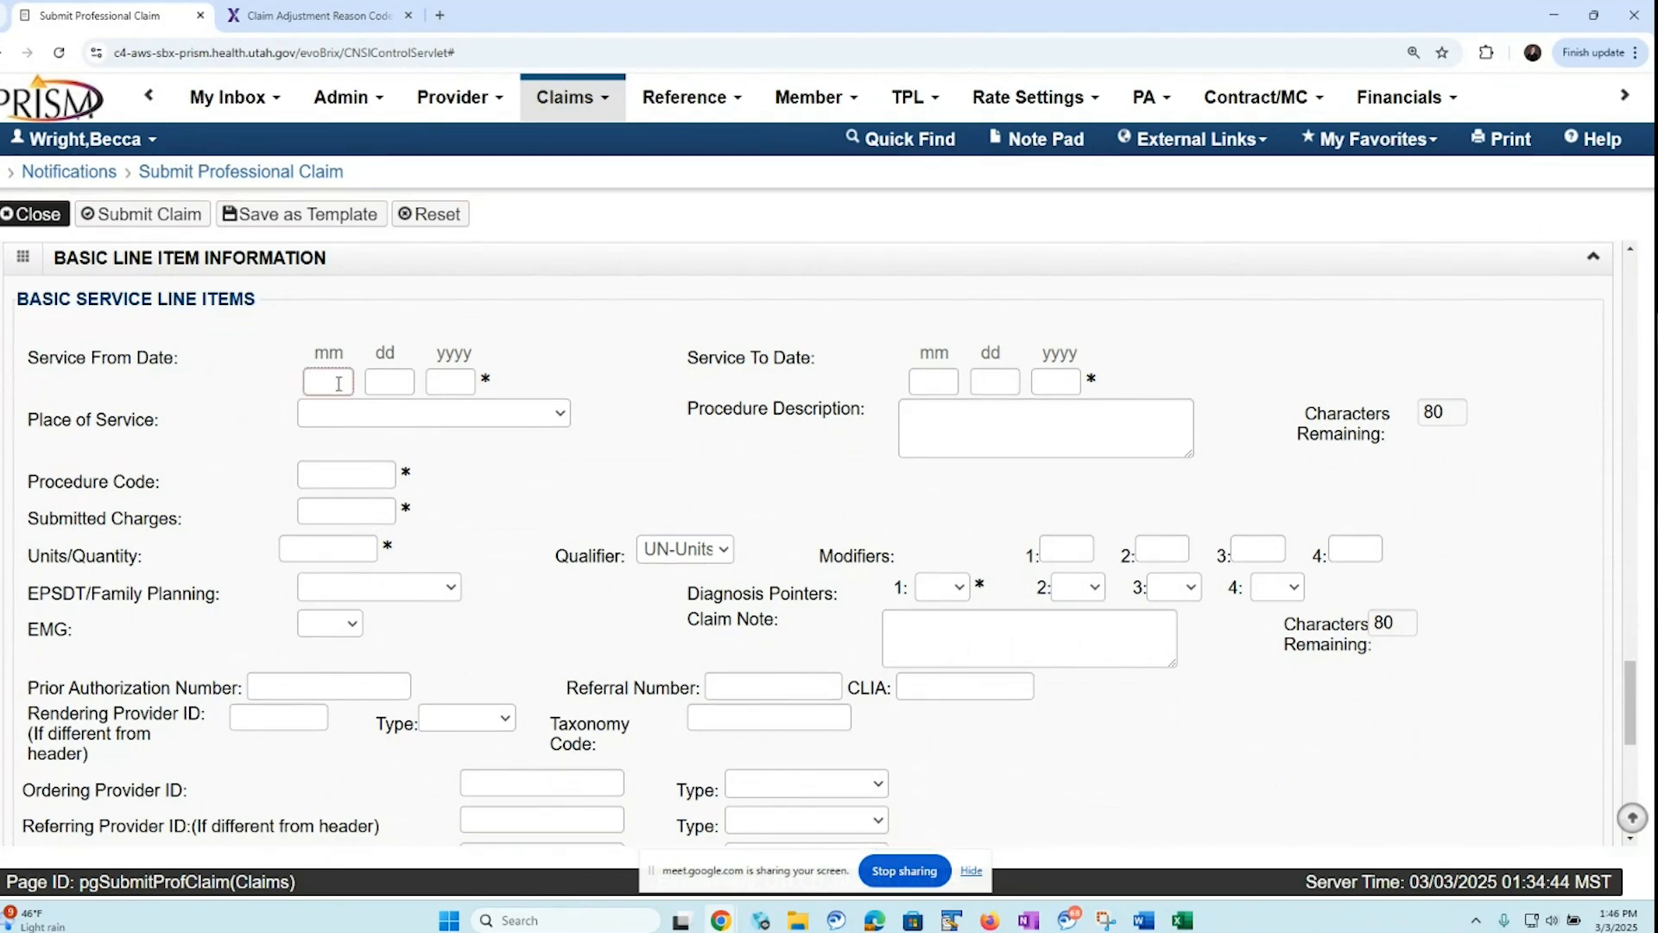
{"action": "type", "text": "0101202"}
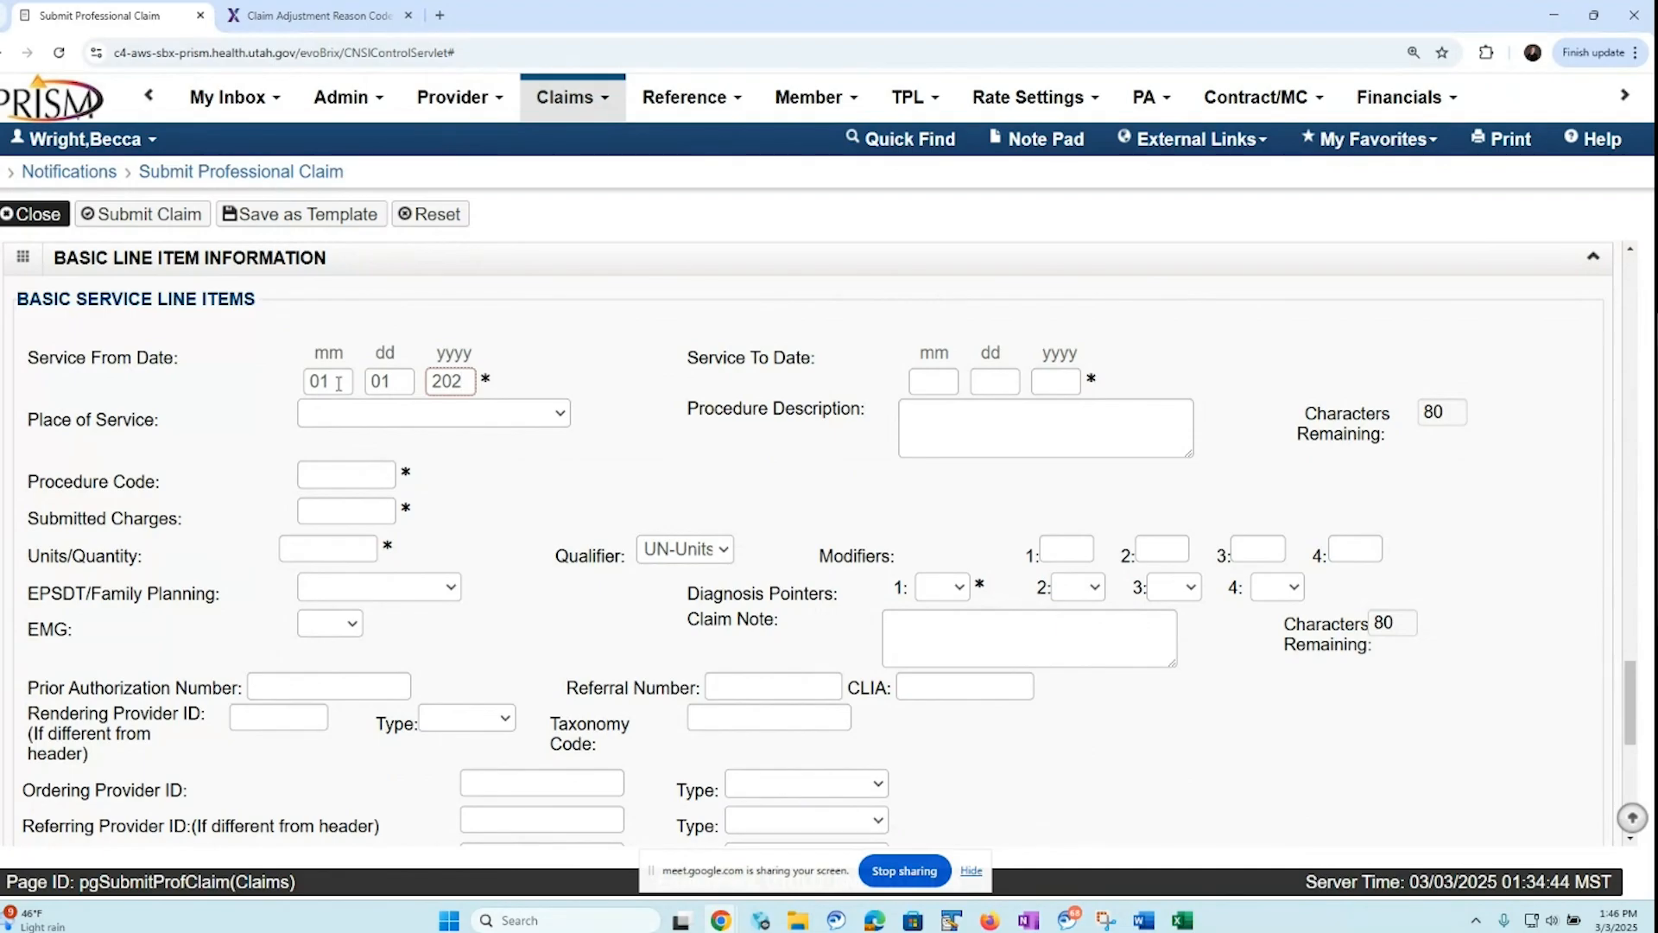
{"action": "type", "text": "50101"}
{"action": "type", "text": "2025"}
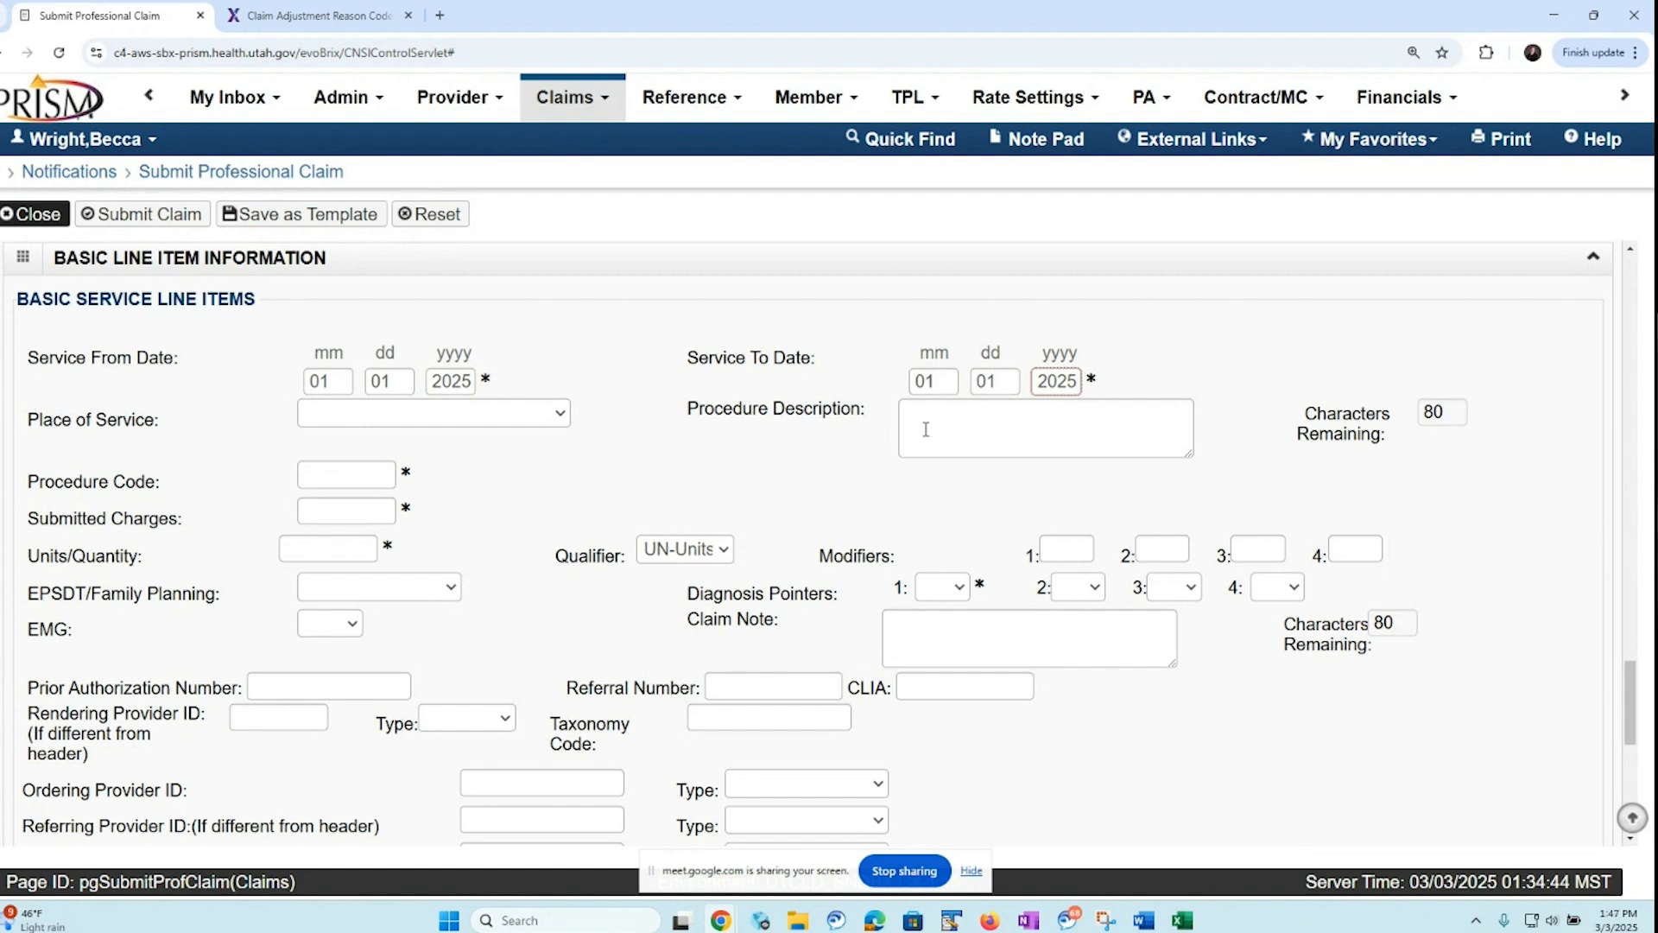
Enter procedure code 92014 and submitted charges of 191.75 on the basic service line
{"action": "left_click", "coordinate": [334, 475]}
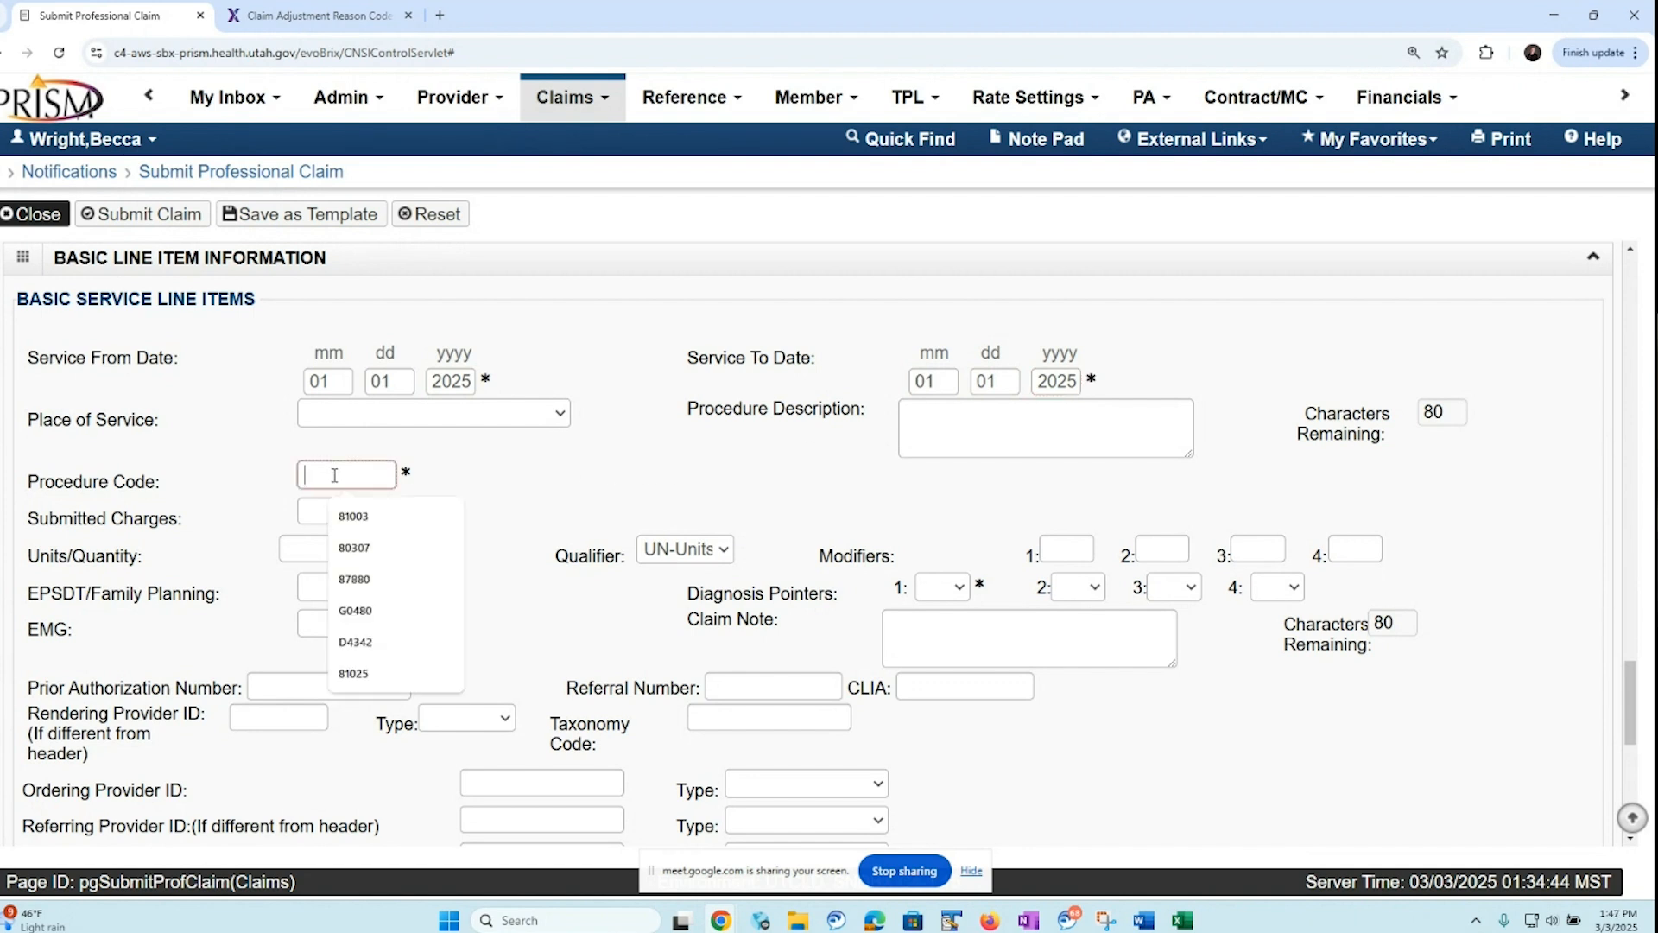
{"action": "type", "text": "9"}
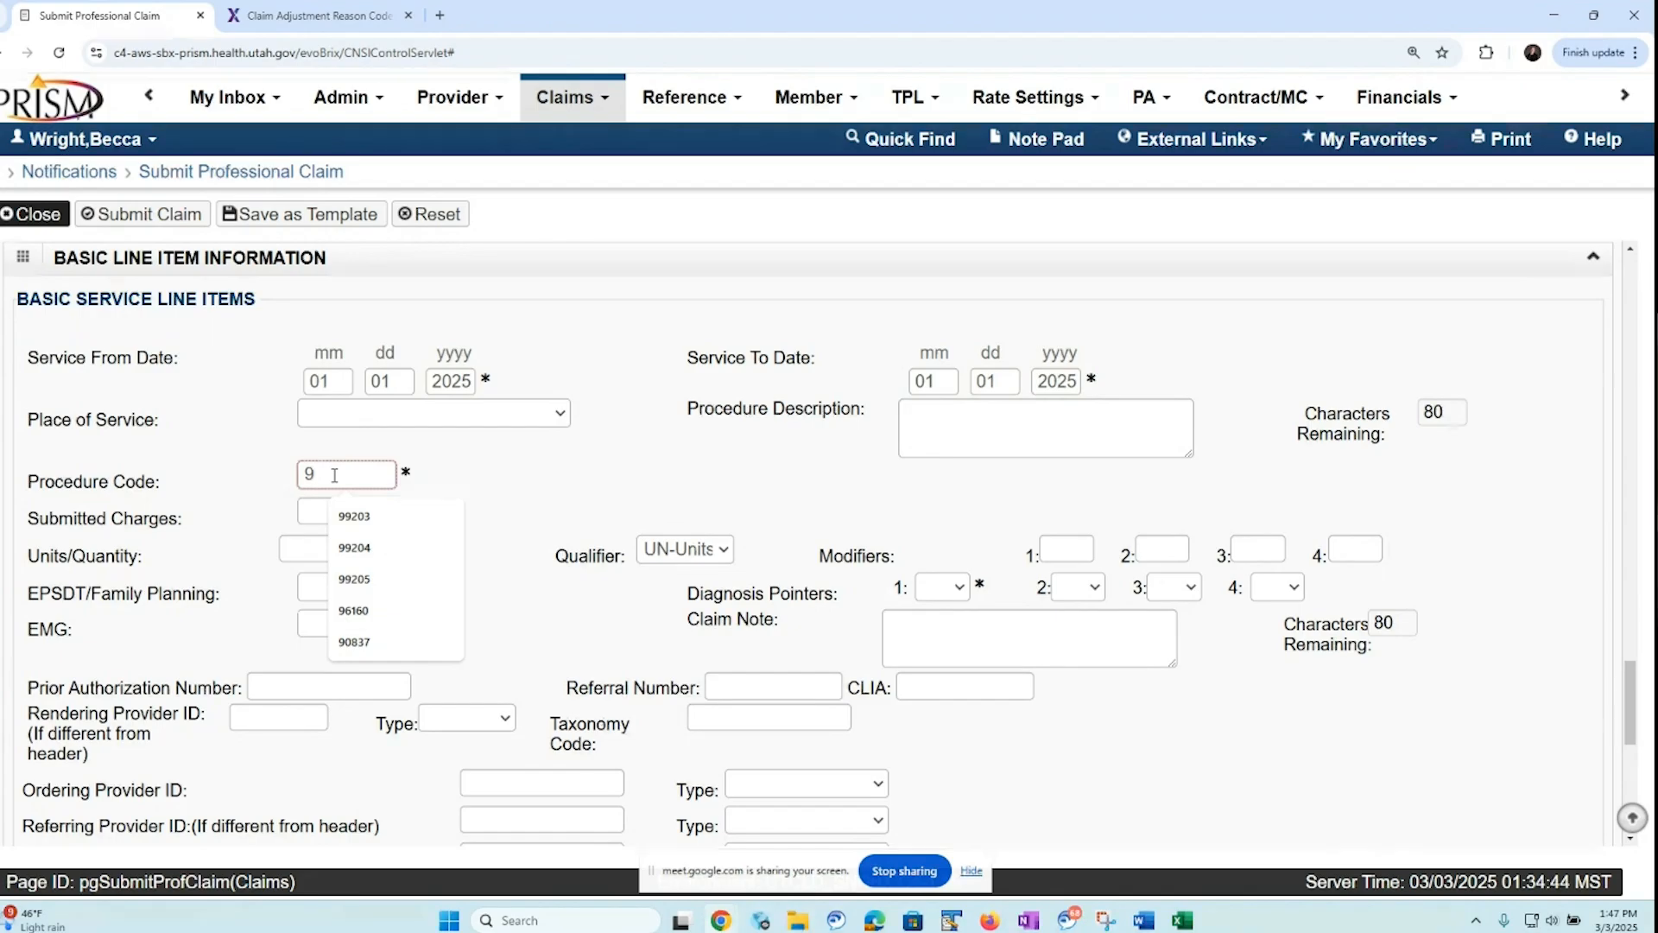
{"action": "type", "text": "2014"}
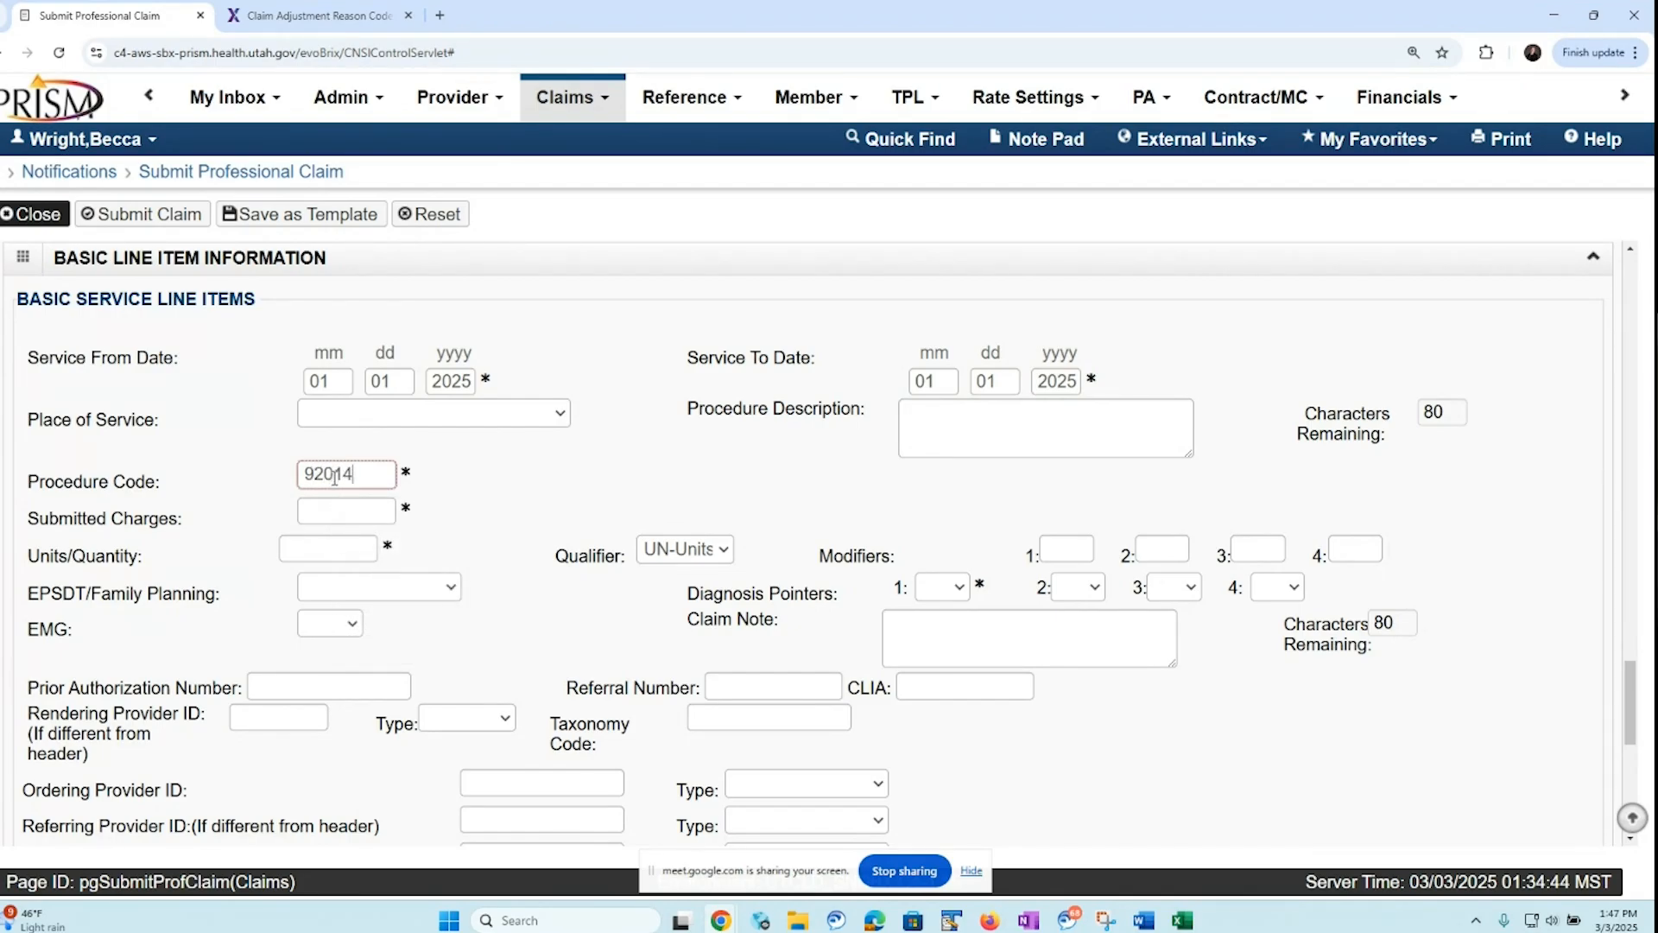
{"action": "left_click", "coordinate": [337, 510]}
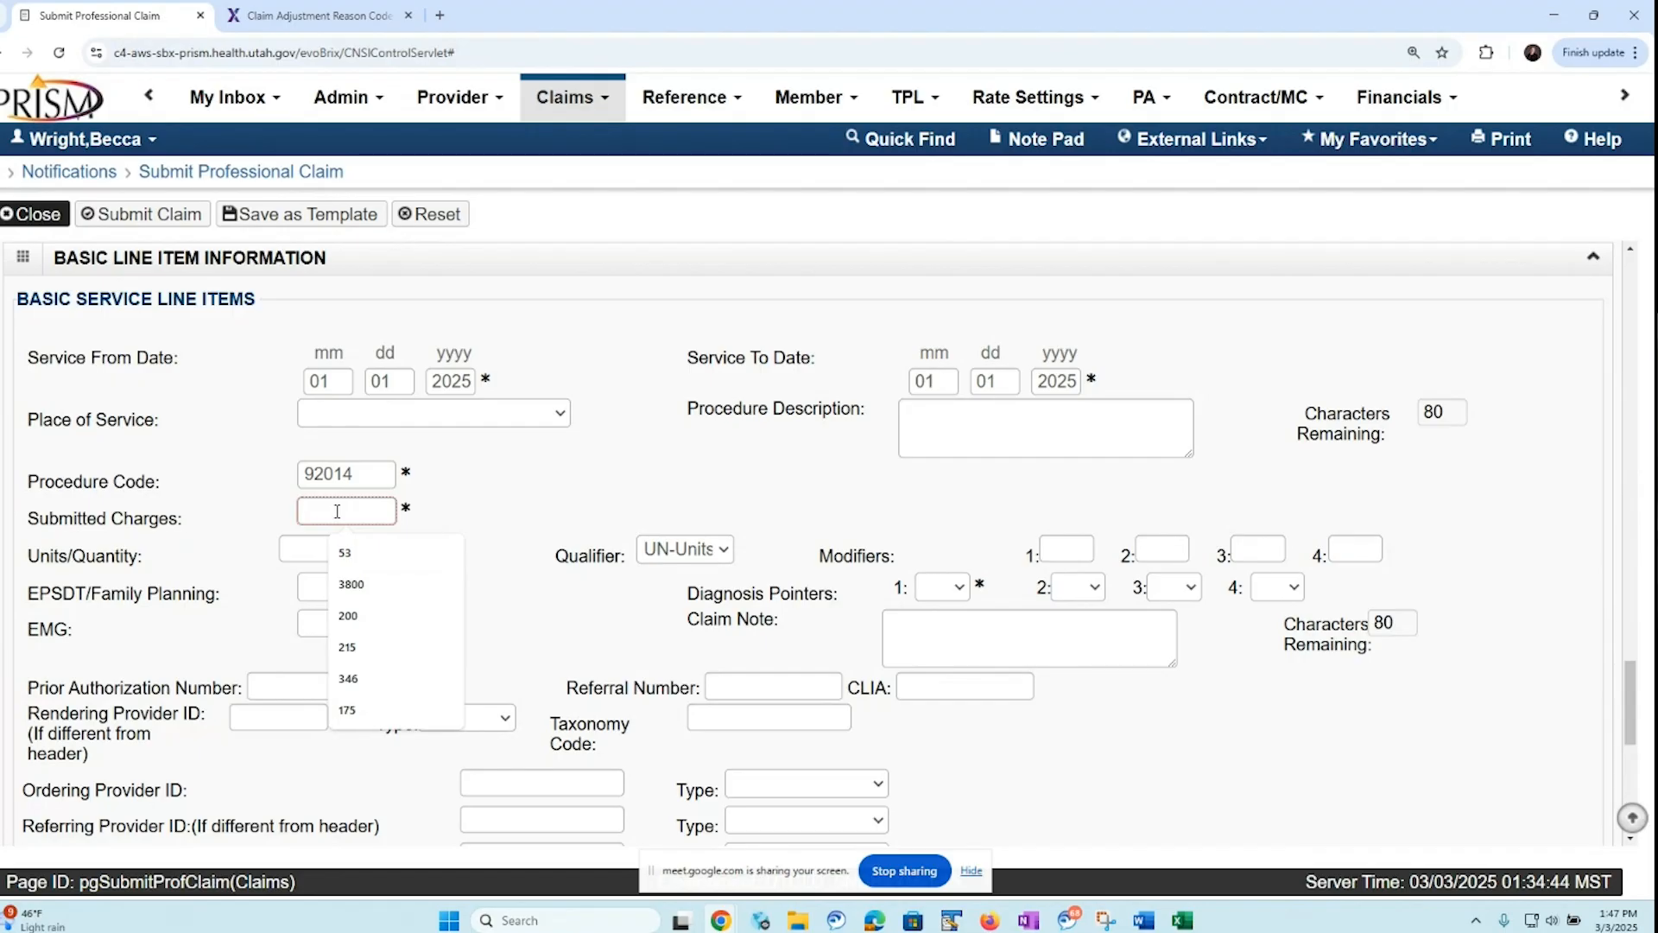
{"action": "type", "text": "191"}
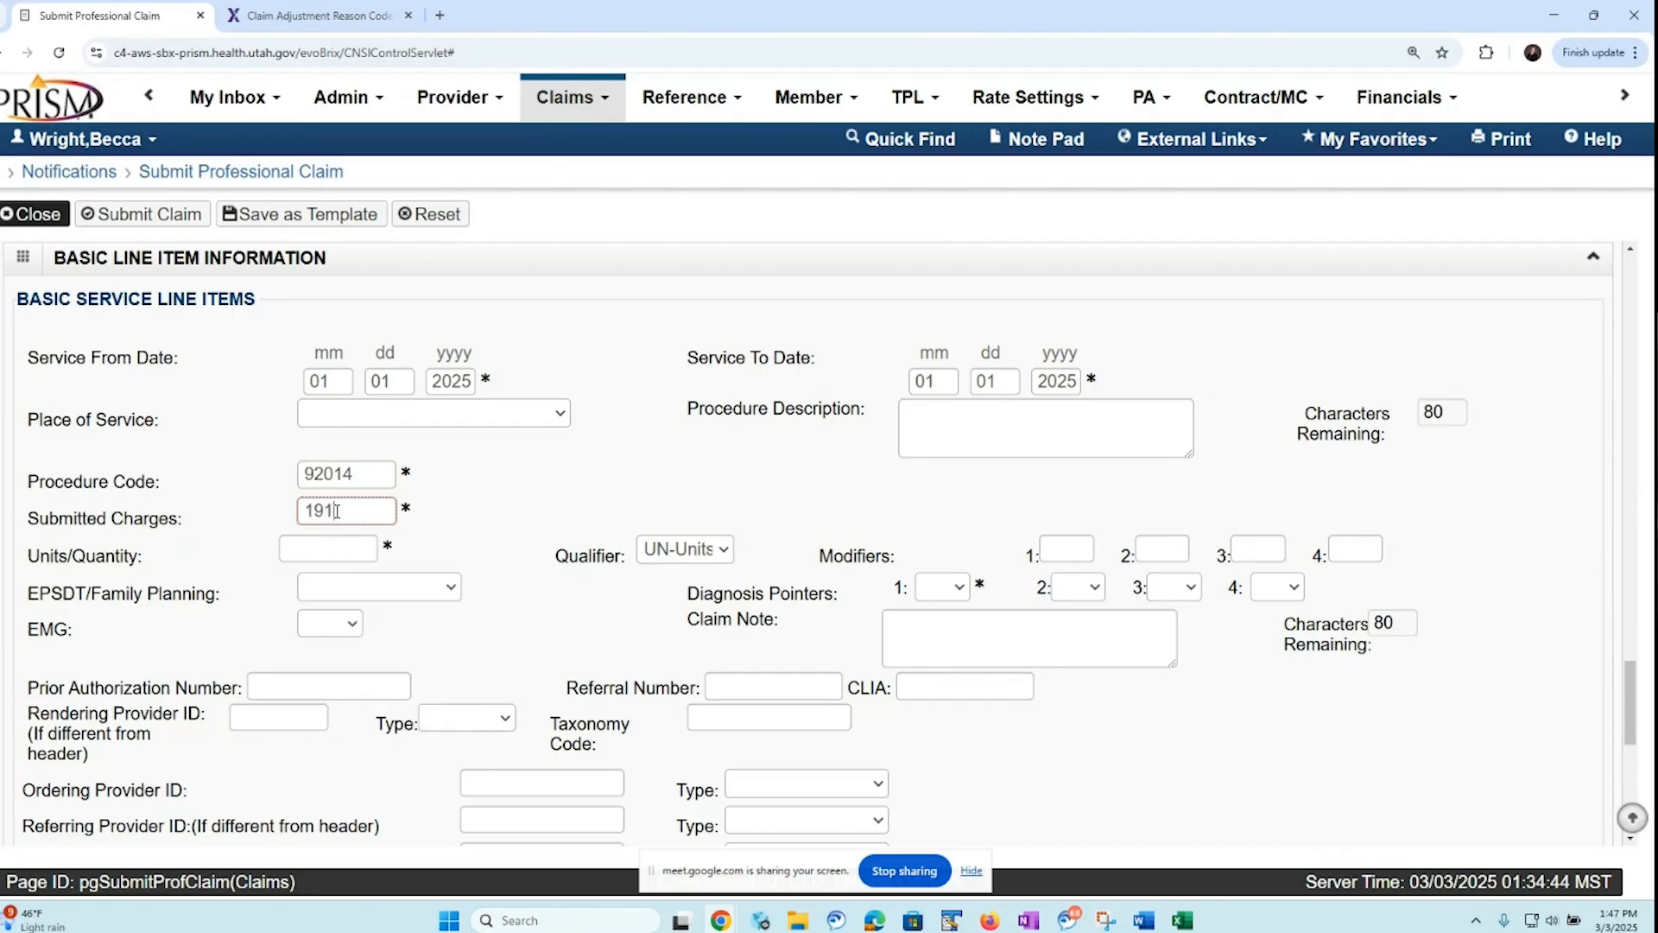
{"action": "type", "text": ".75"}
Set the service line's units to 1 and its first diagnosis pointer to 1
{"action": "left_click", "coordinate": [324, 545]}
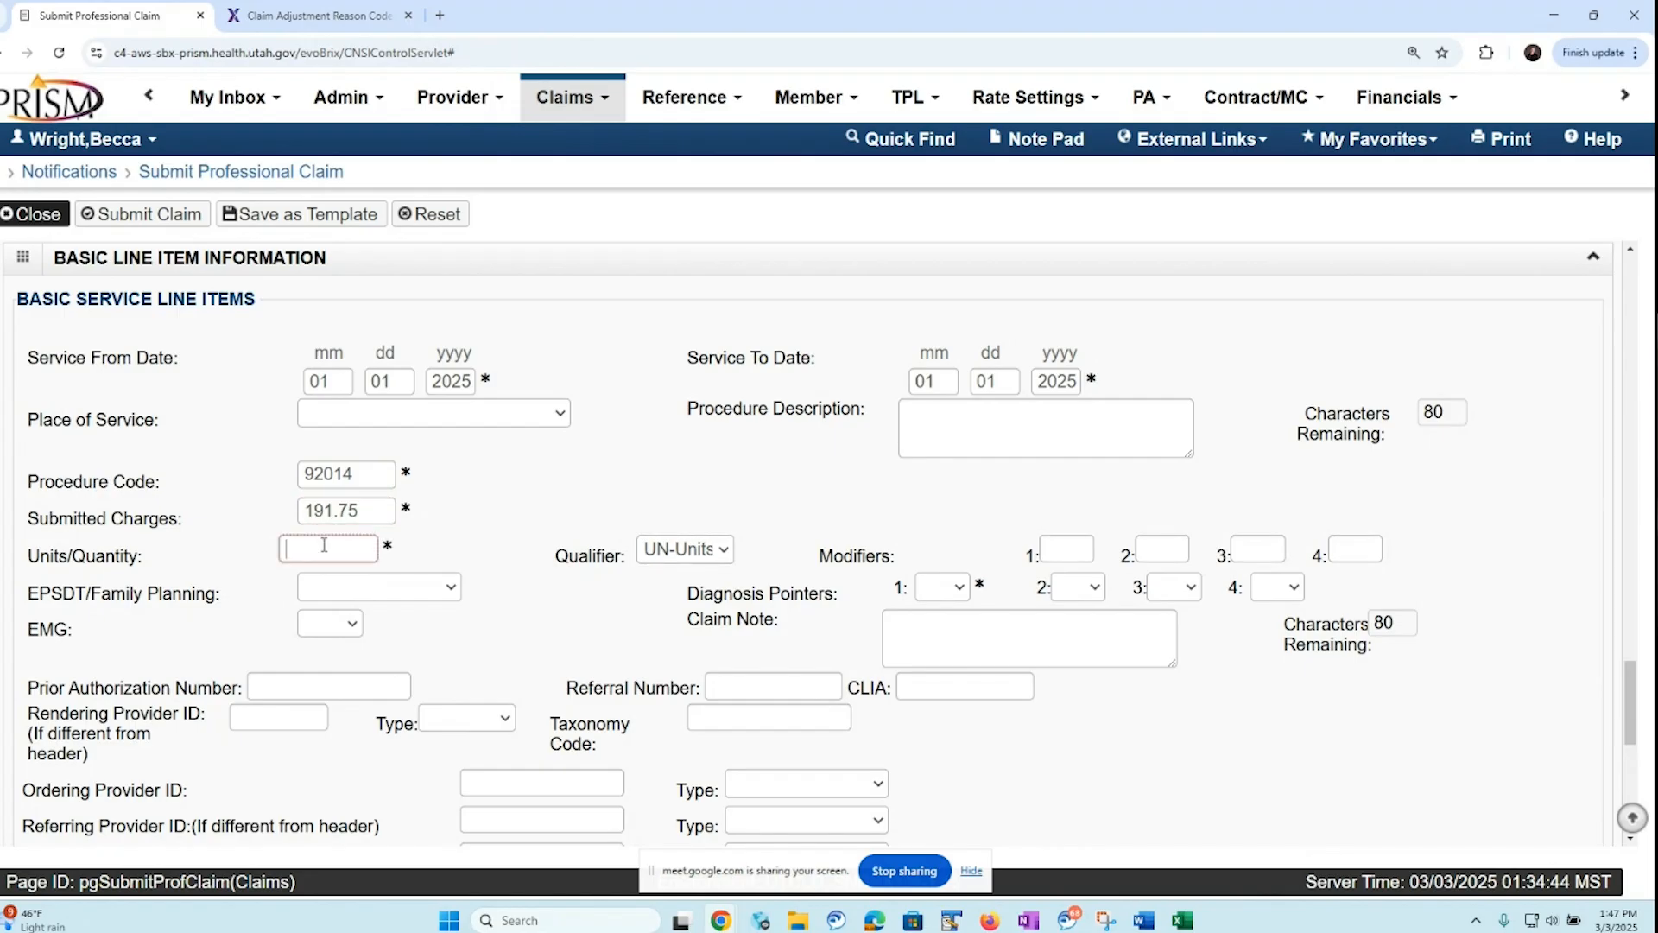
{"action": "type", "text": "1"}
{"action": "left_click", "coordinate": [958, 592]}
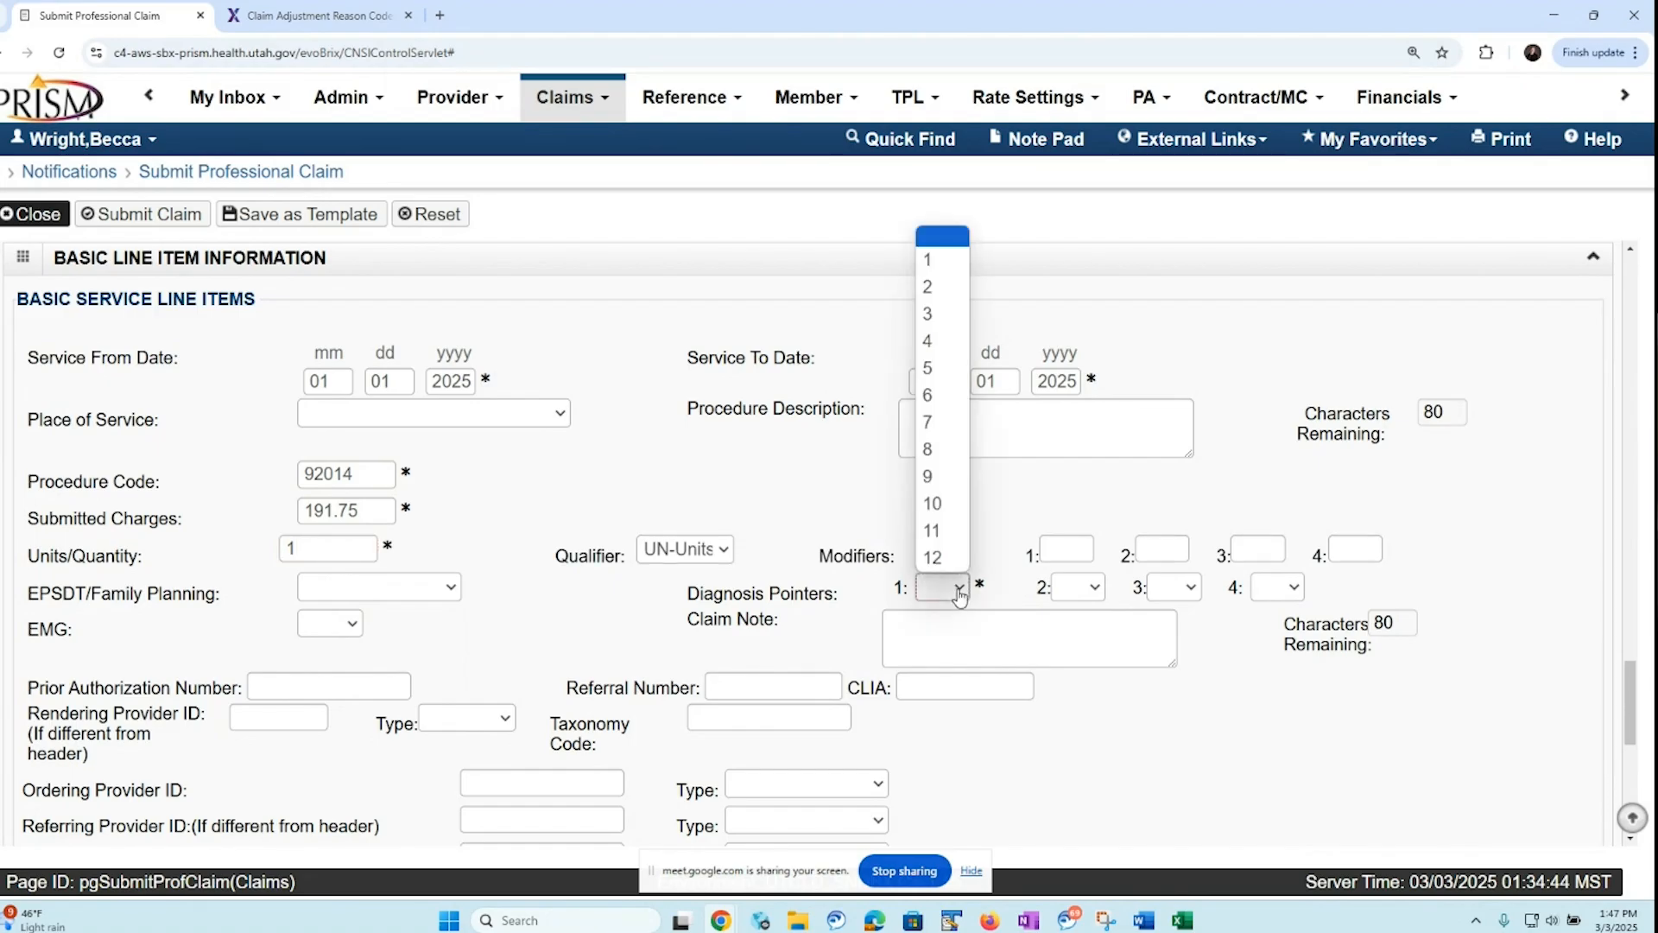
{"action": "left_click", "coordinate": [934, 263]}
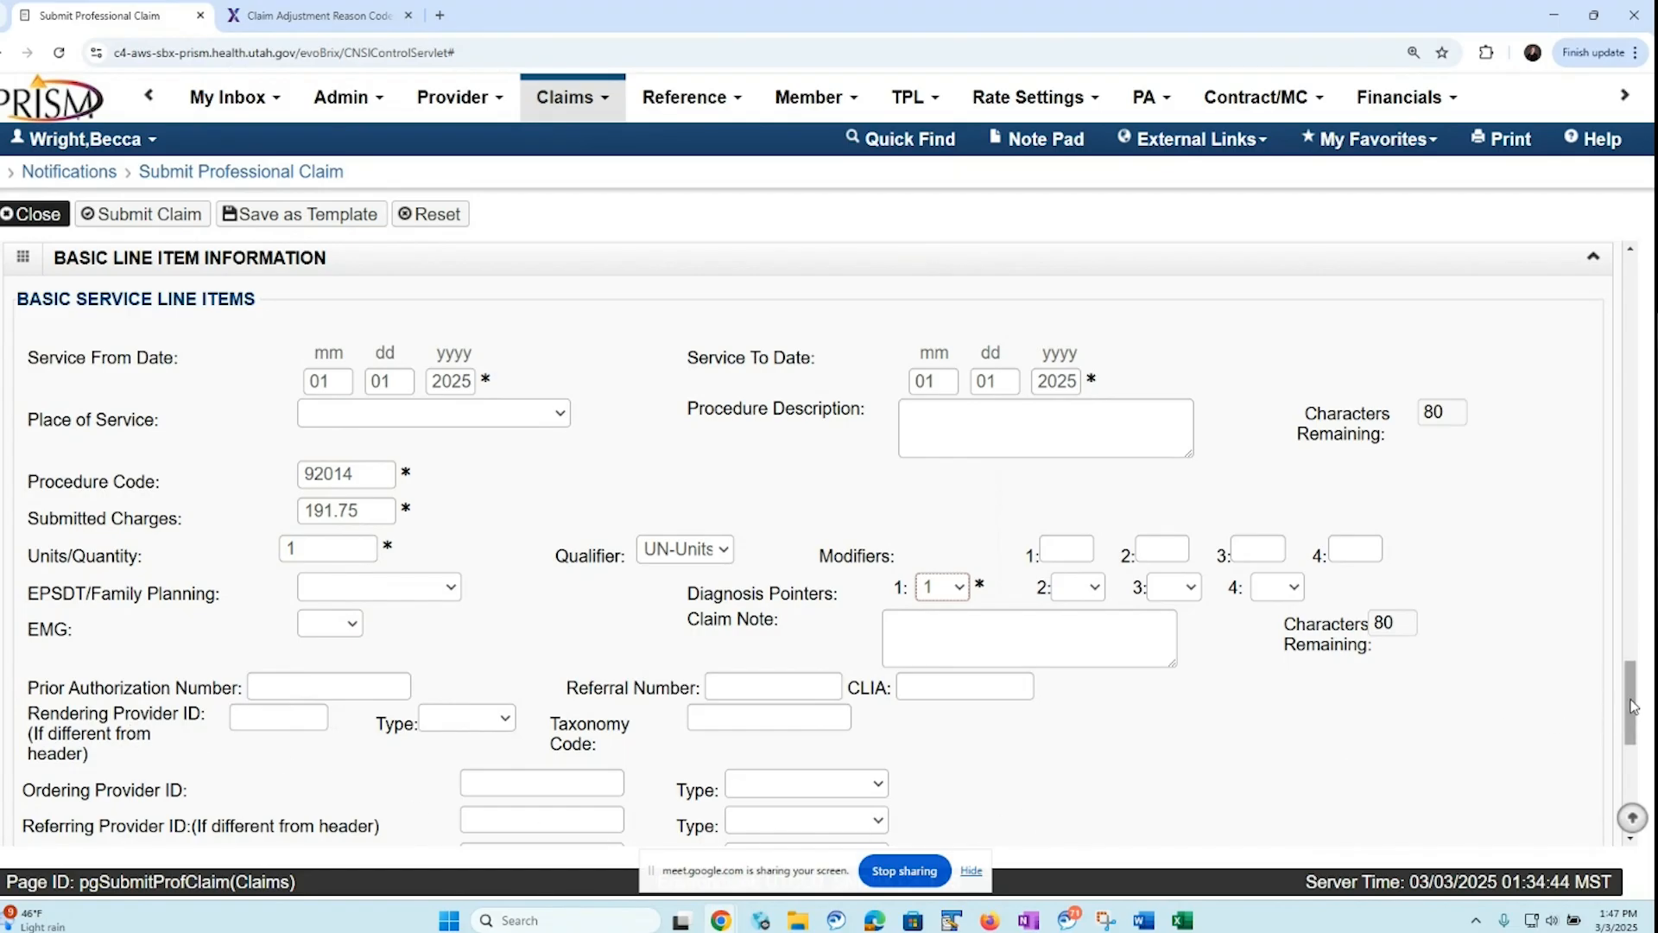
Expand the service line's ambulance information, look through its pick-up, drop-off and transport fields, and collapse it again
{"action": "left_click_drag", "start_coordinate": [1631, 701], "coordinate": [1604, 765]}
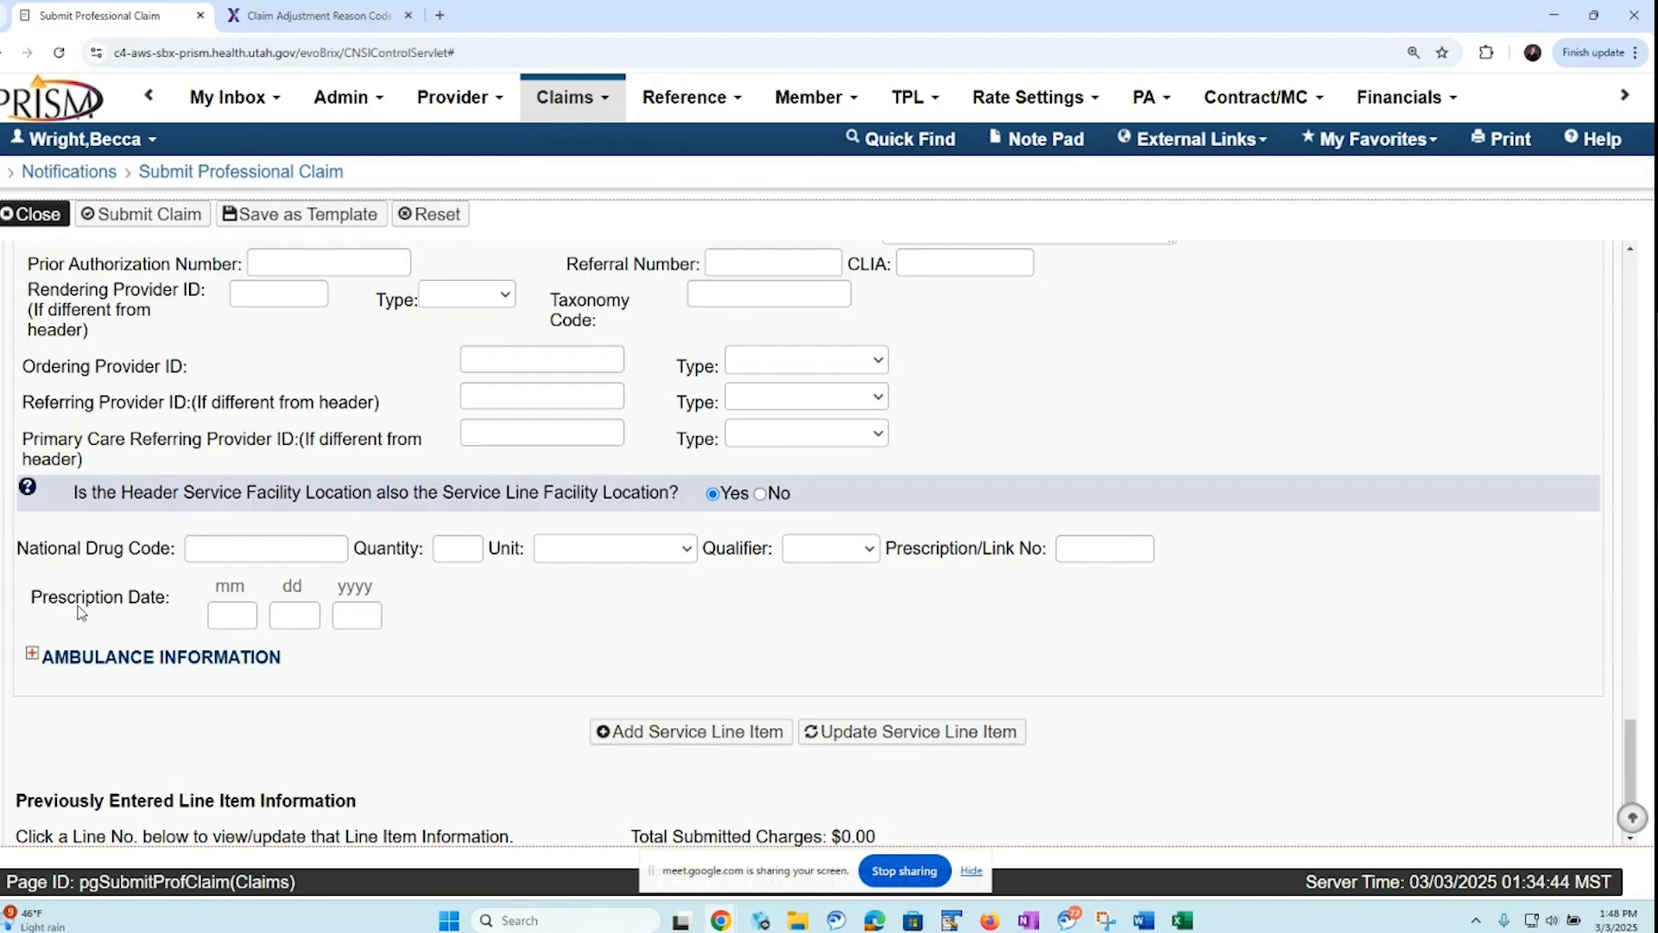
{"action": "left_click", "coordinate": [36, 661]}
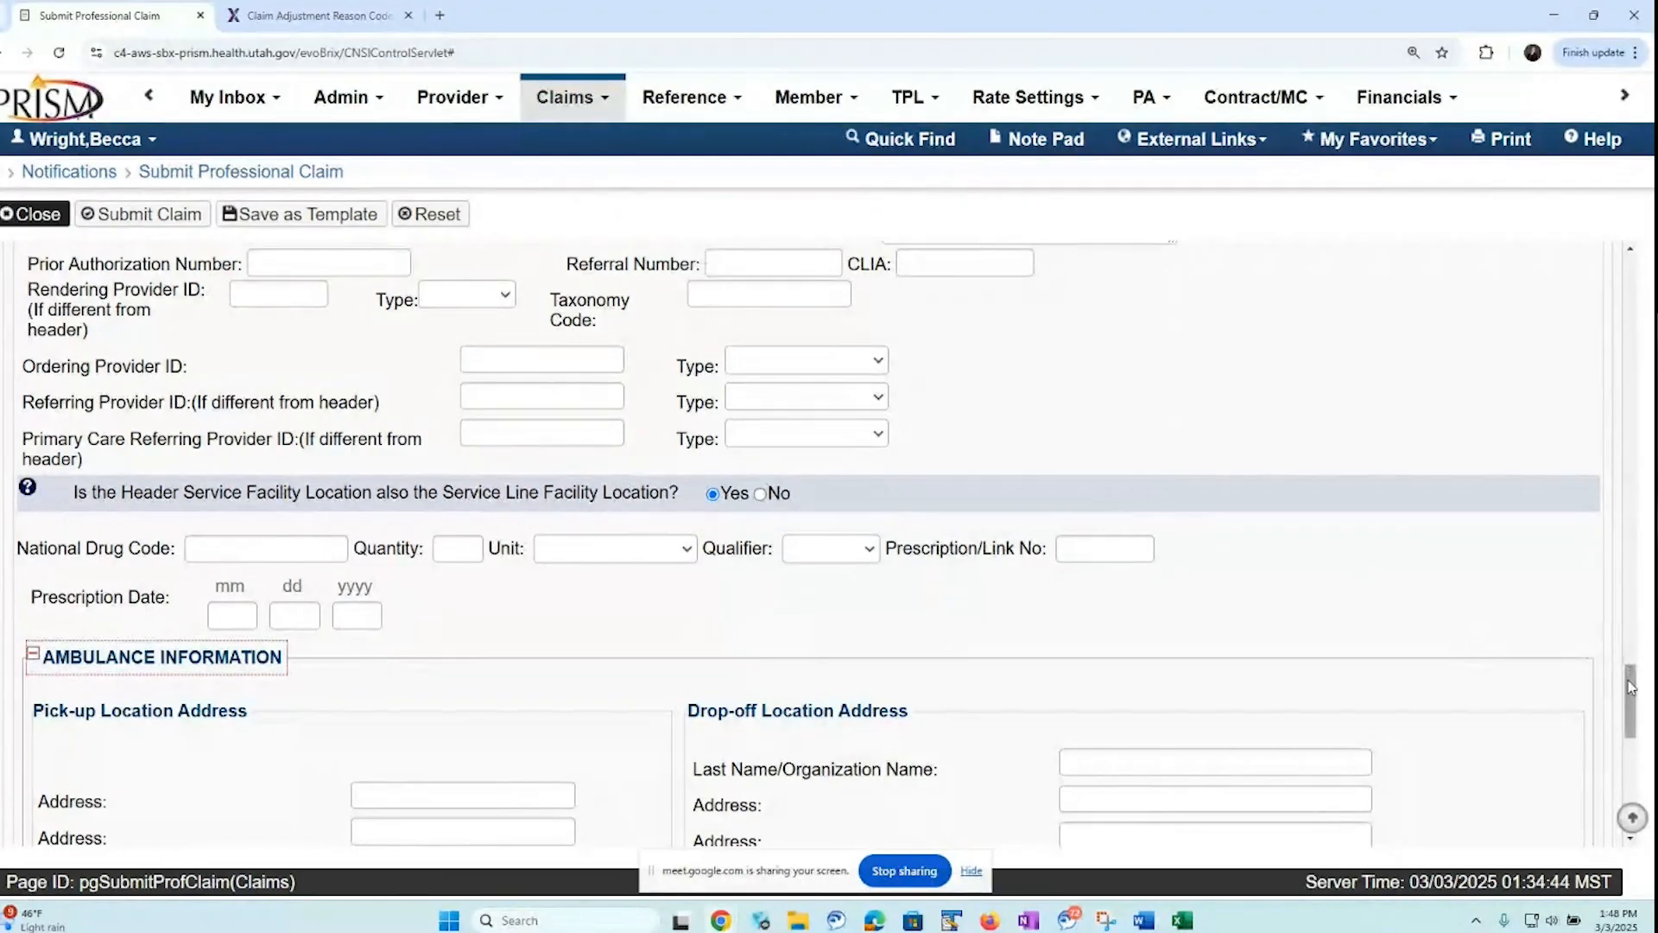
{"action": "left_click_drag", "start_coordinate": [1631, 688], "coordinate": [1623, 734]}
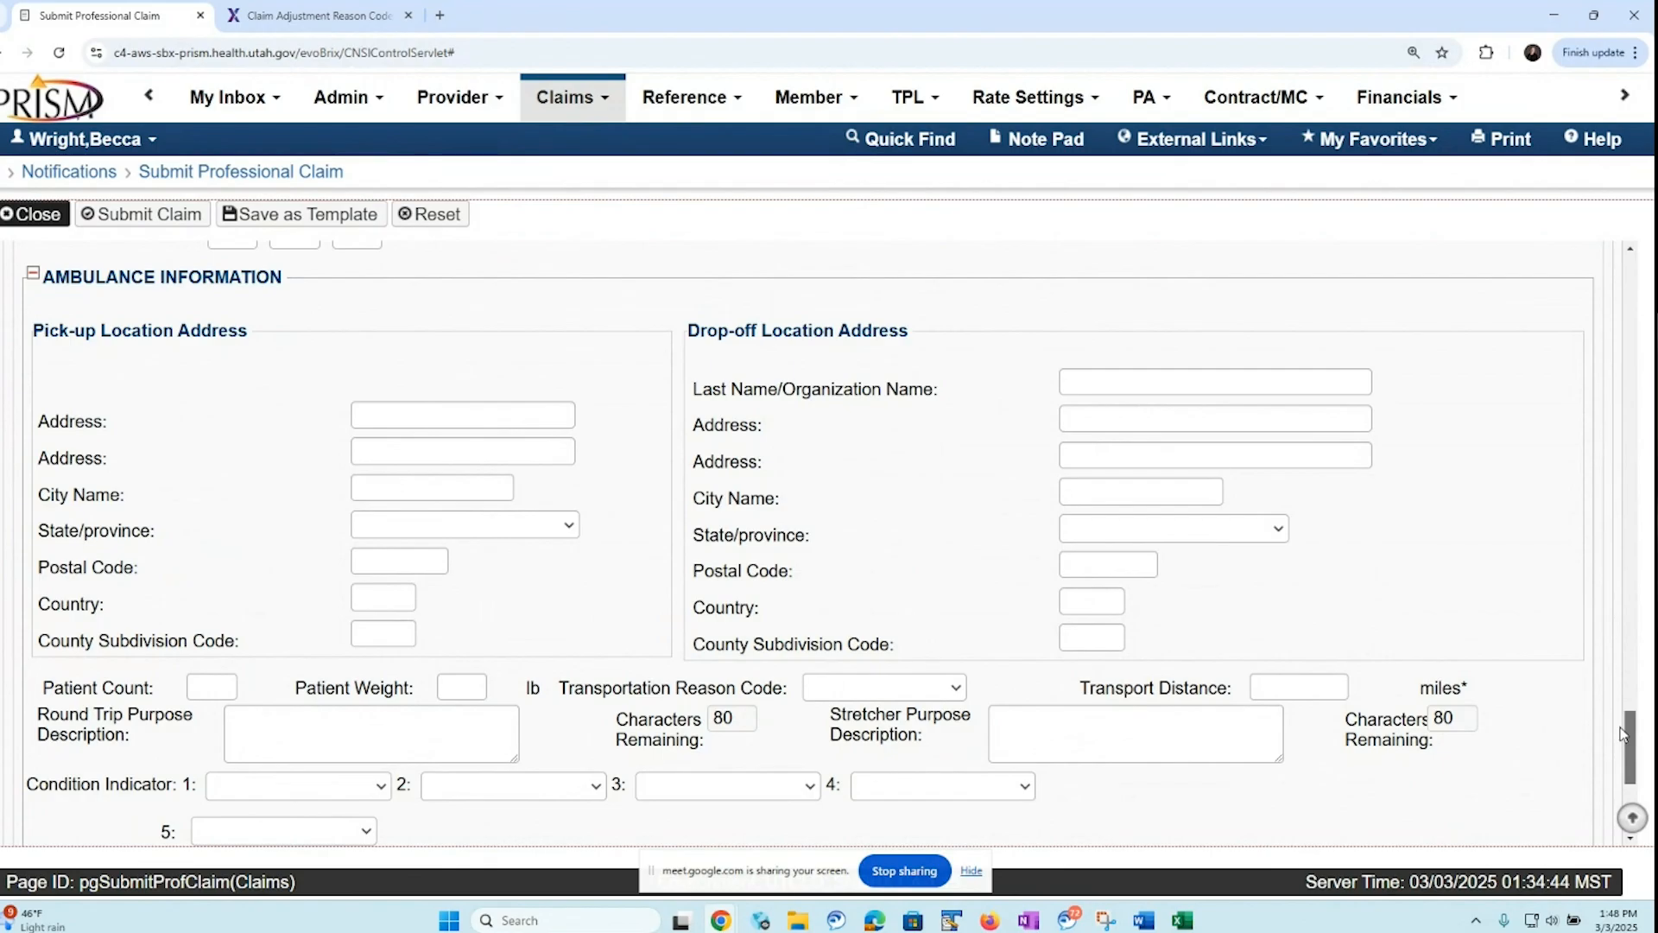
{"action": "left_click_drag", "start_coordinate": [1624, 734], "coordinate": [1620, 741]}
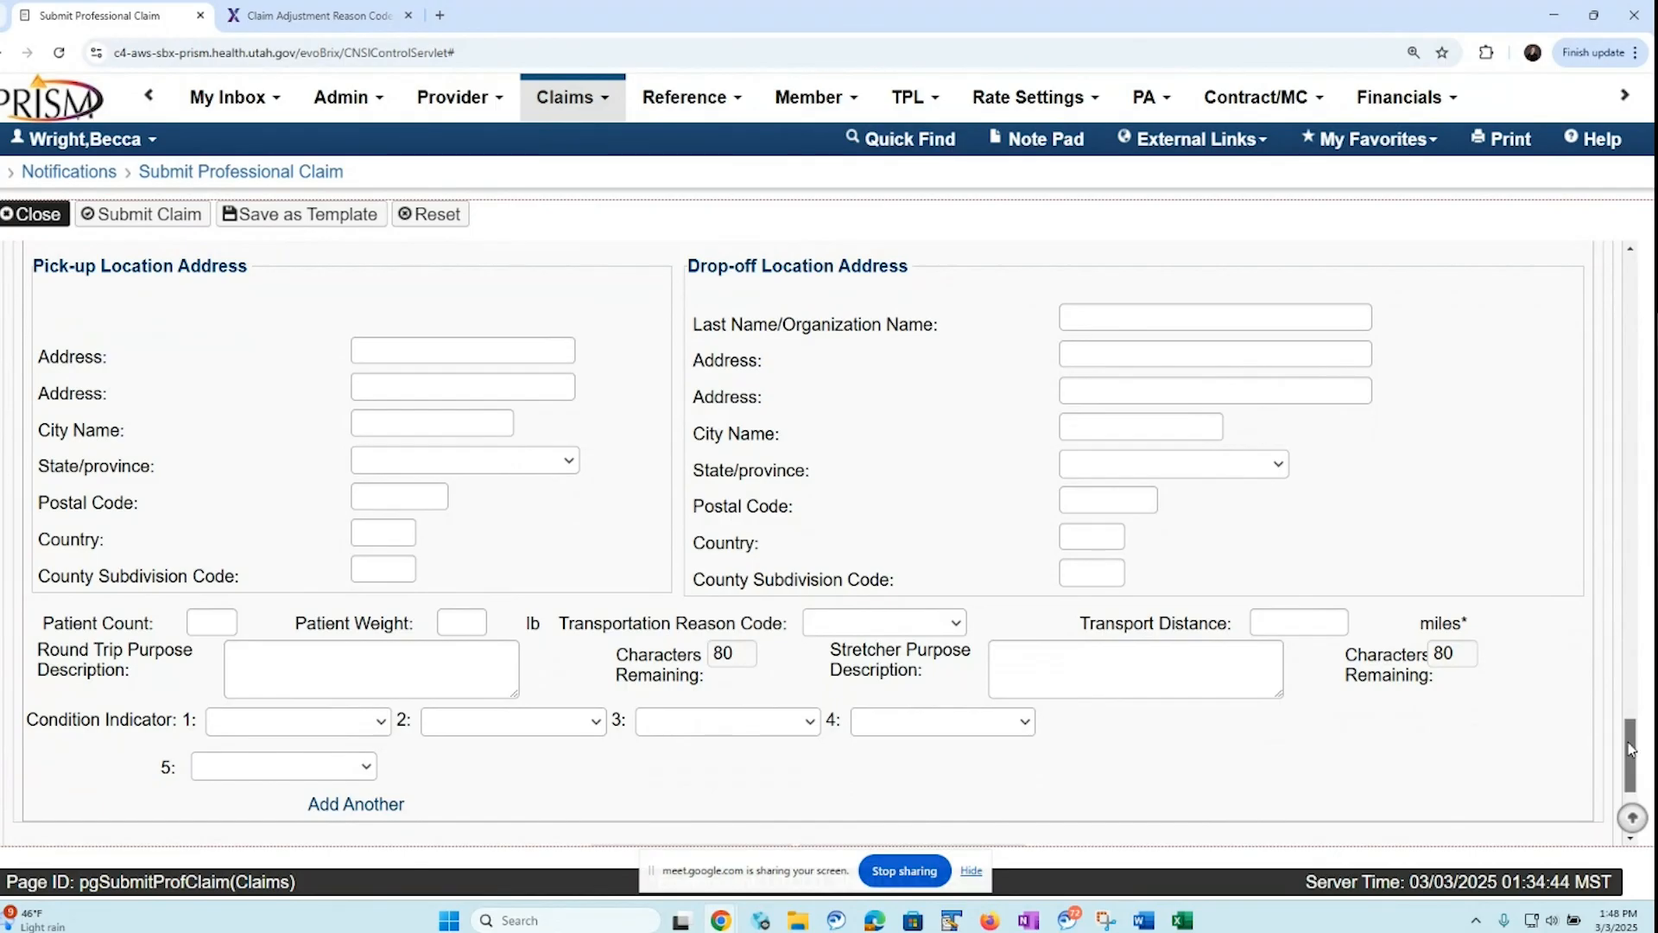
{"action": "scroll", "coordinate": [355, 681], "scroll_direction": "up", "scroll_amount": 4}
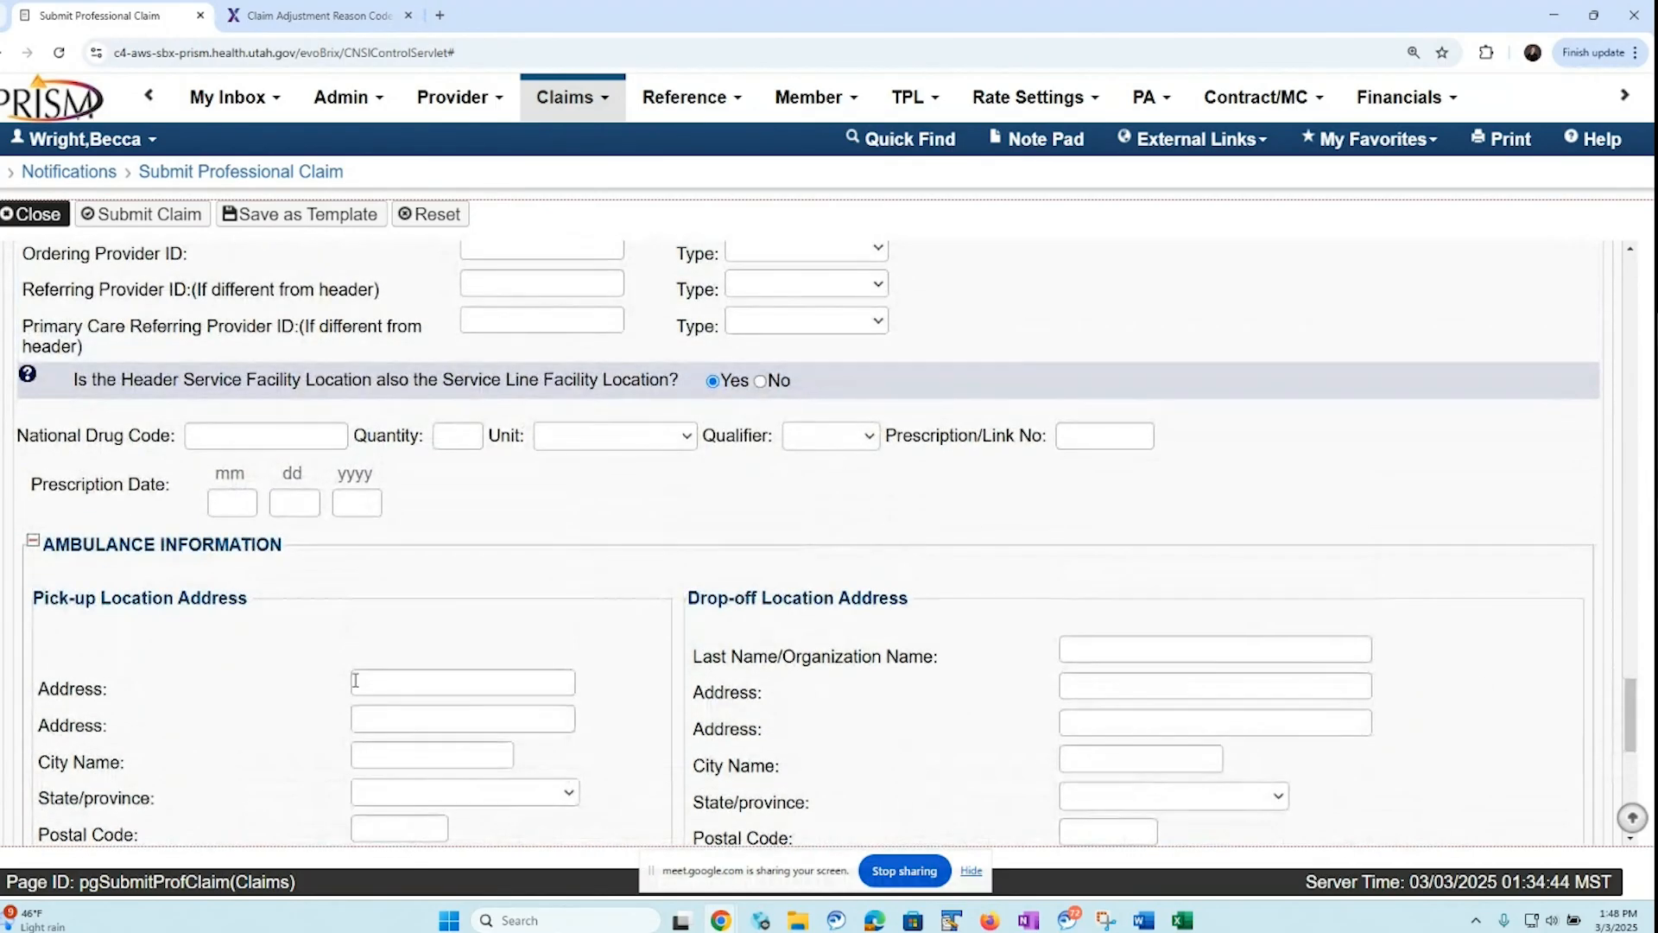
{"action": "left_click", "coordinate": [32, 541]}
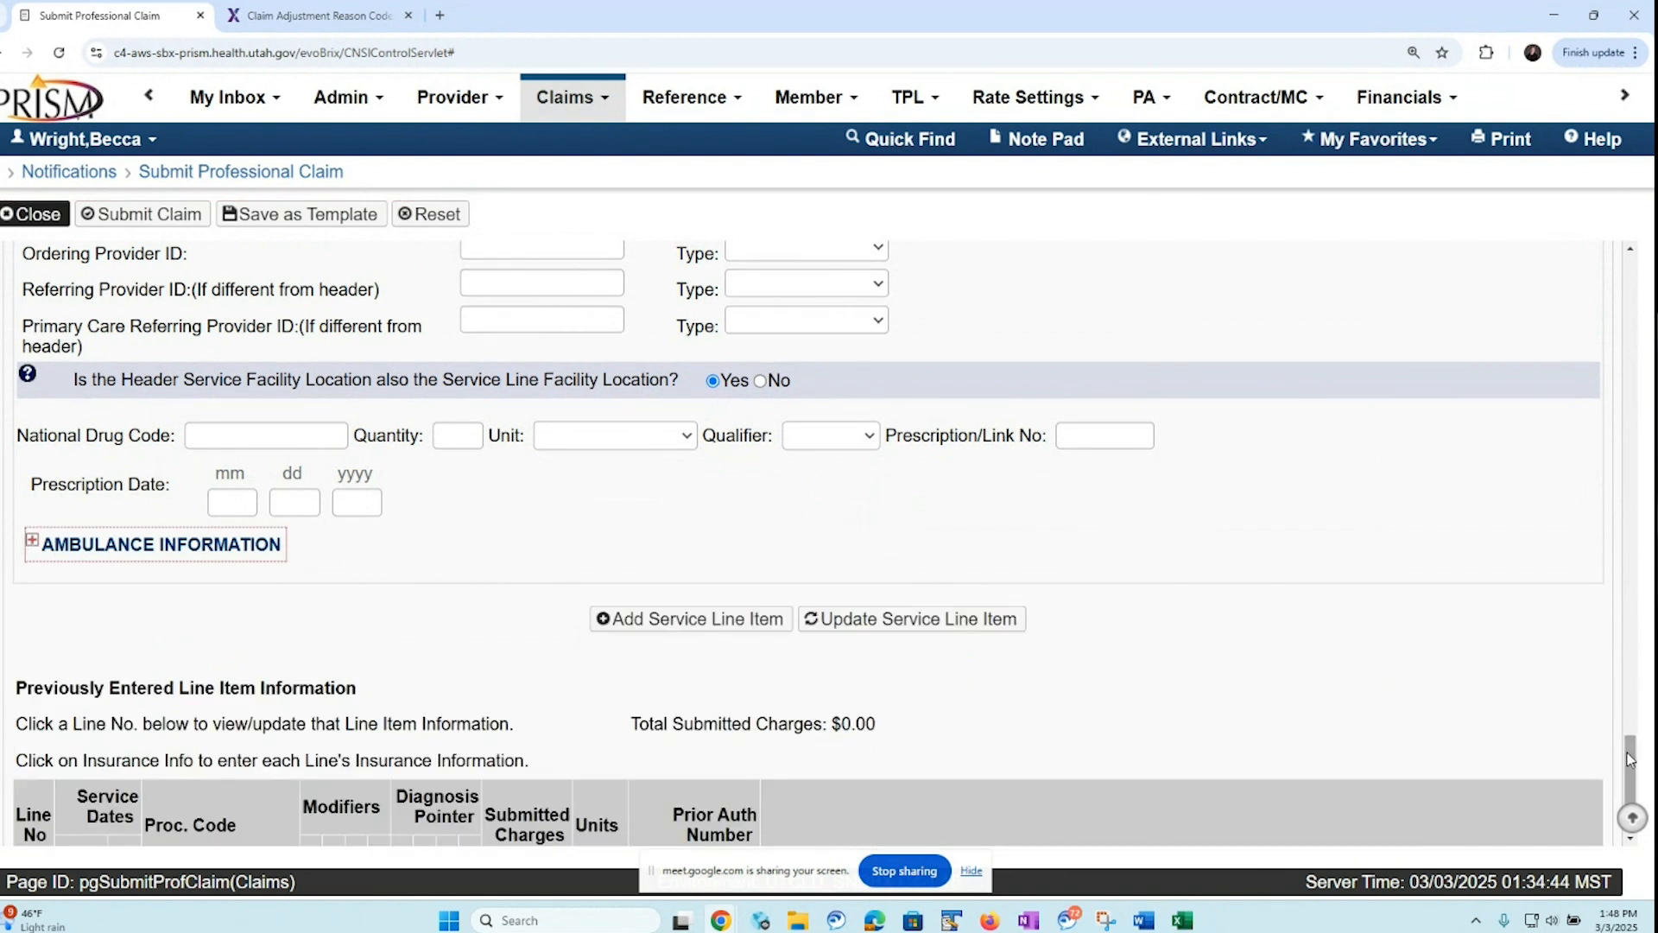
Add the completed service line to the claim and set the second line's service from and service to dates to 01/01/2025
{"action": "left_click", "coordinate": [677, 620]}
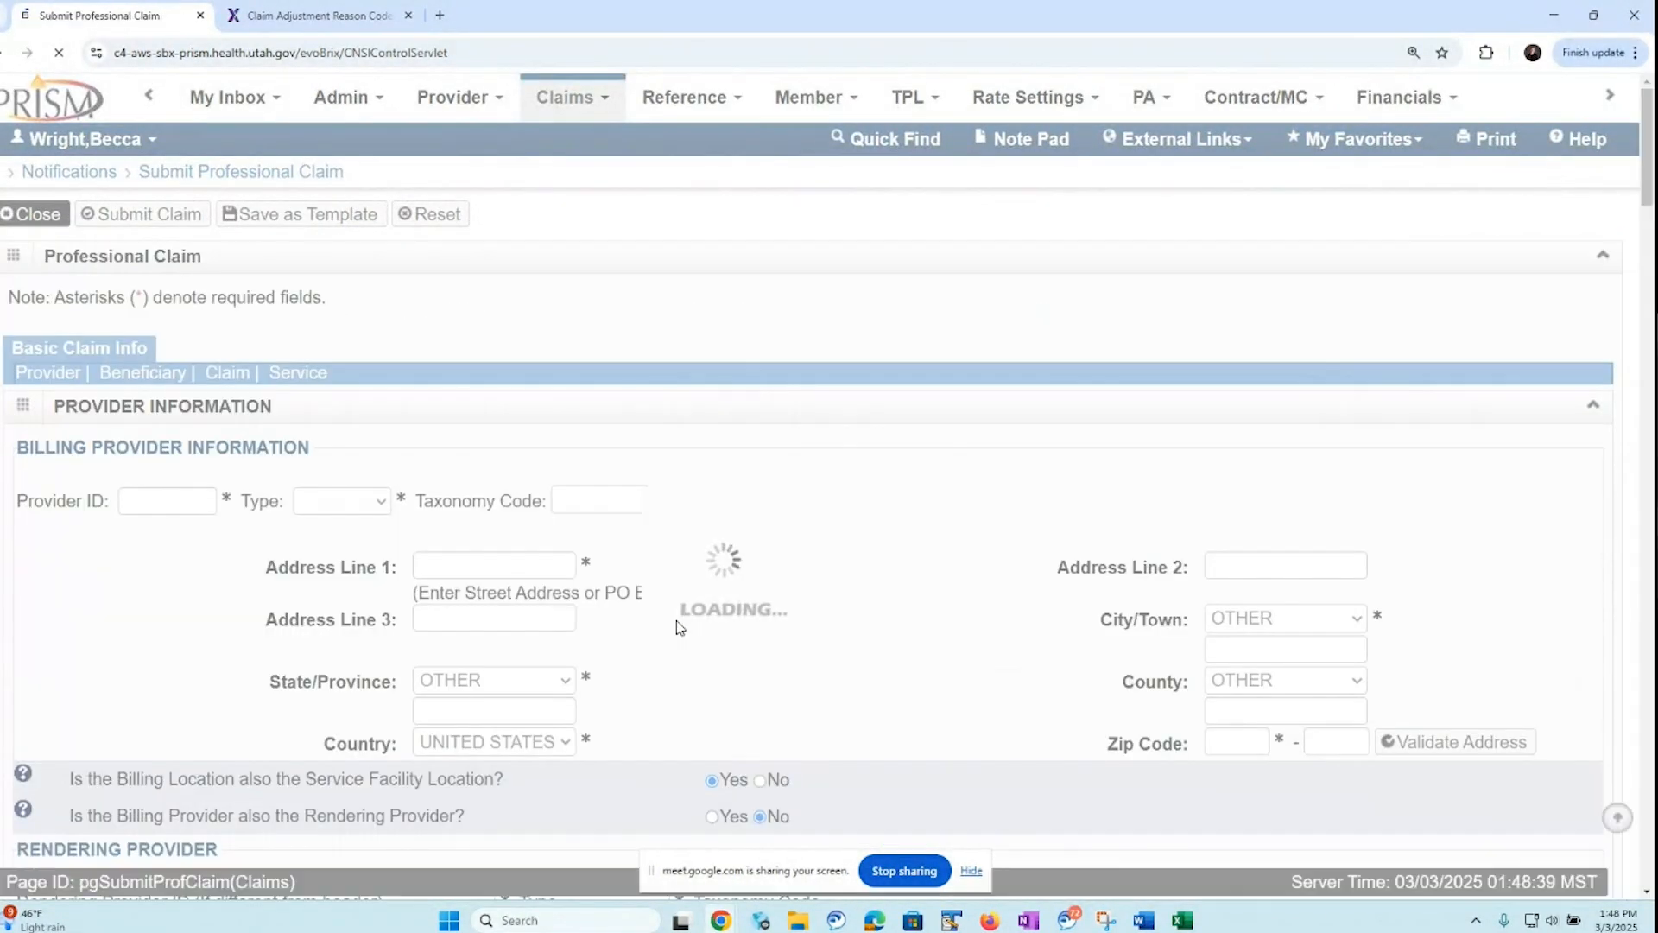
{"action": "left_click", "coordinate": [304, 375]}
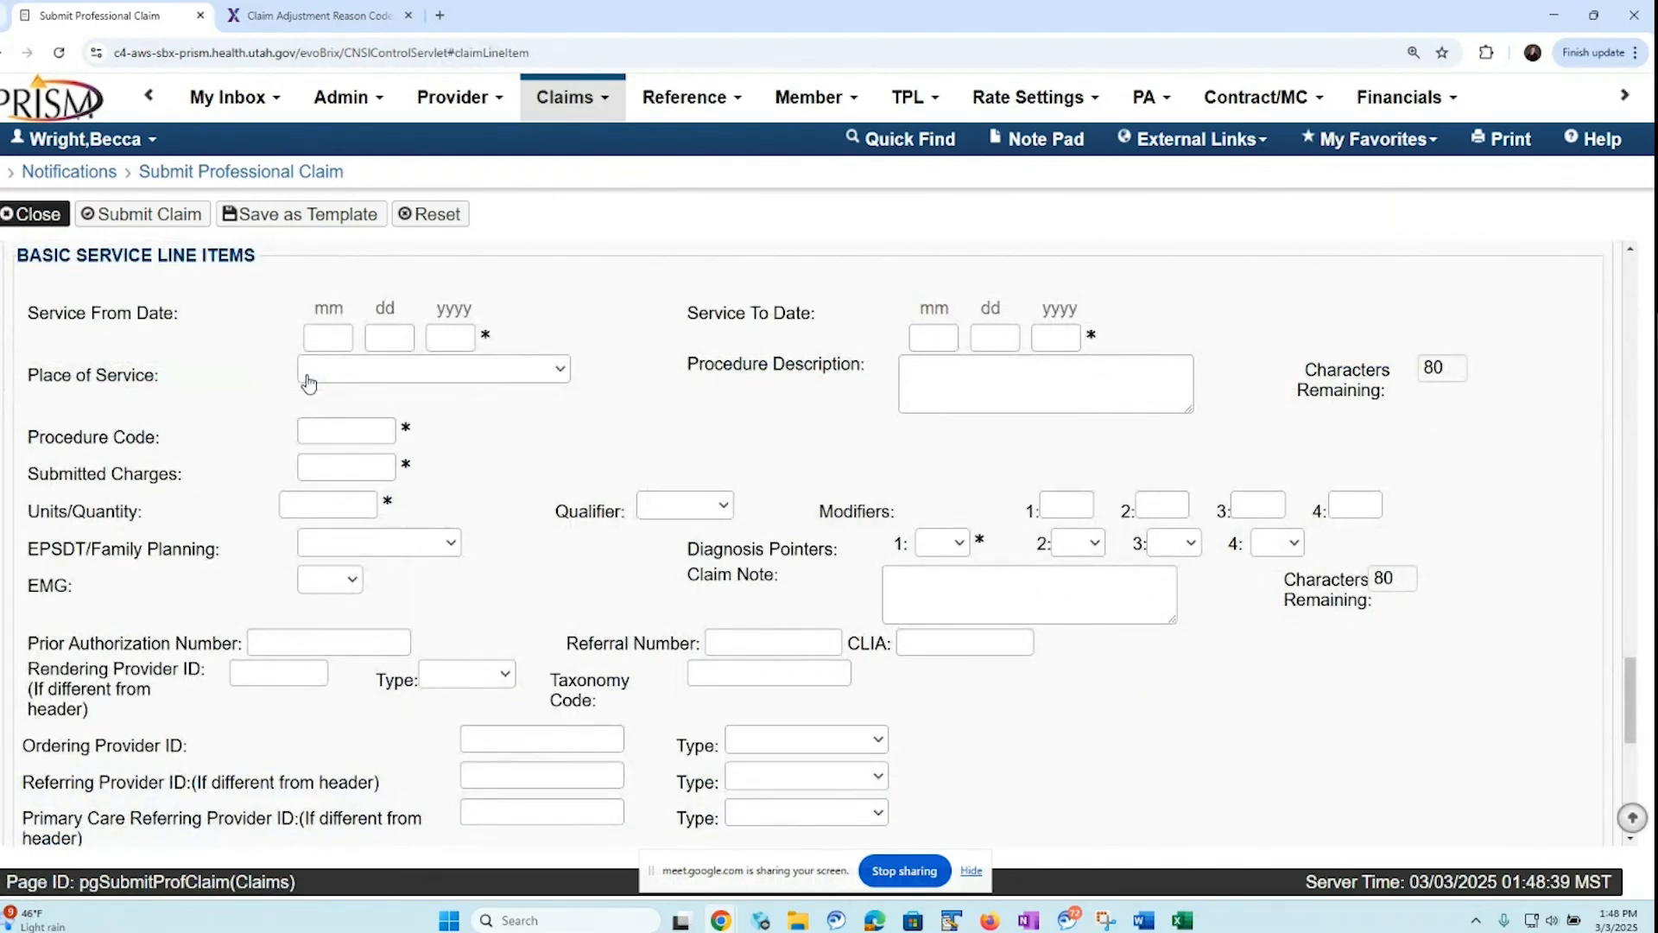
{"action": "left_click", "coordinate": [326, 334]}
{"action": "type", "text": "0101202"}
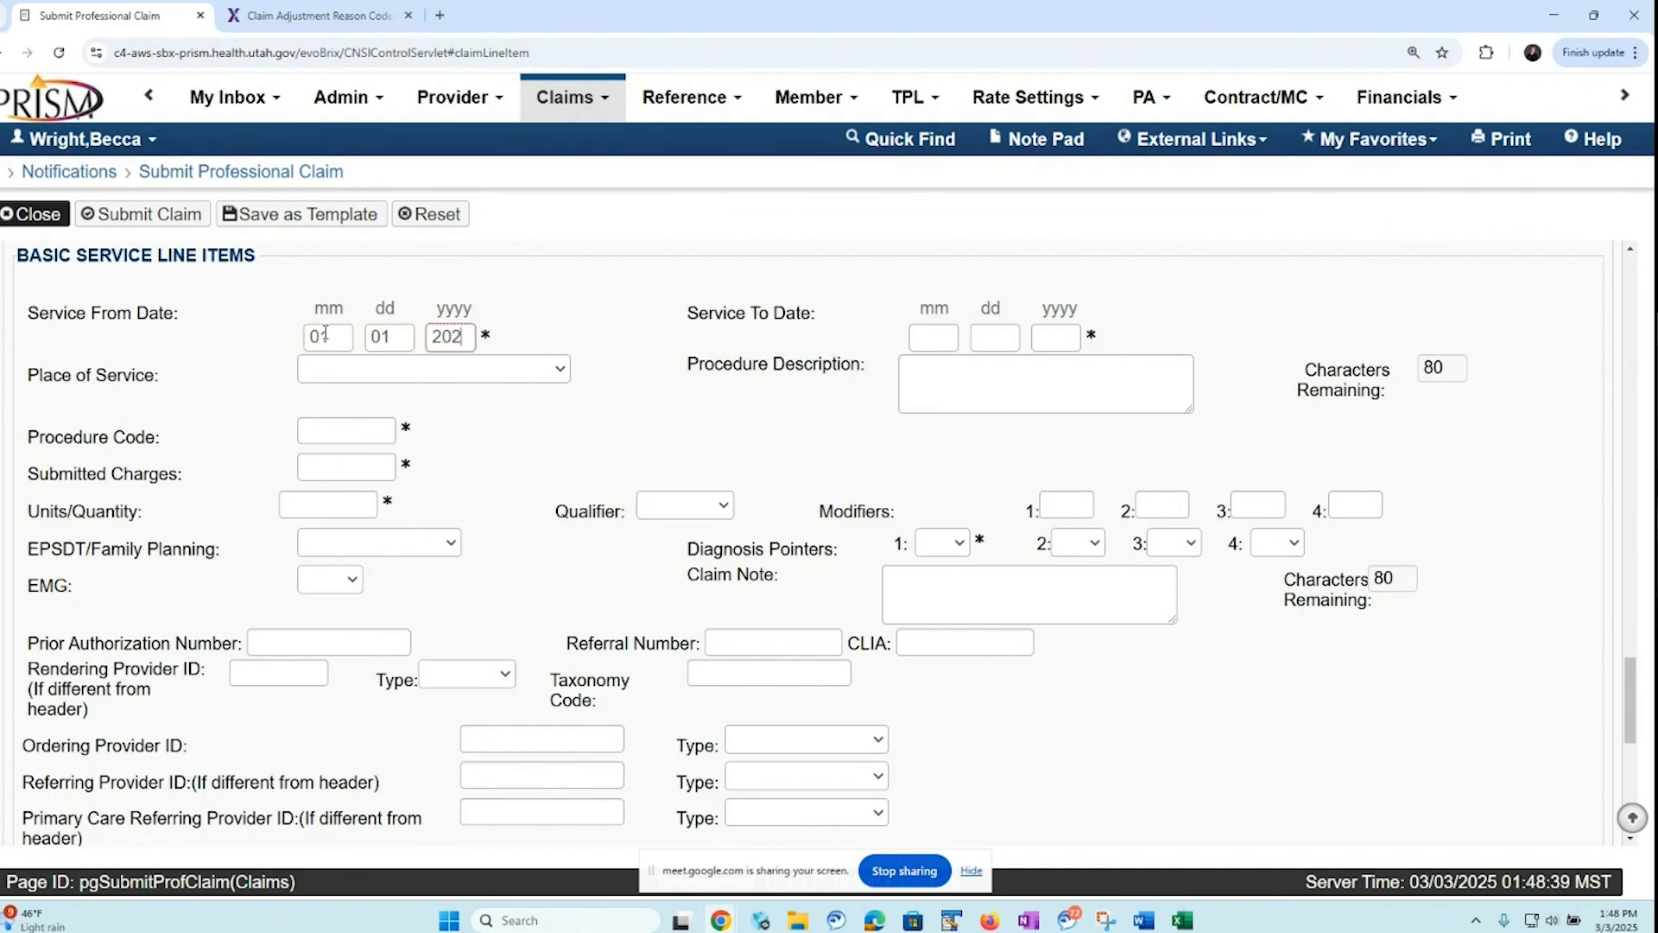
{"action": "type", "text": "5"}
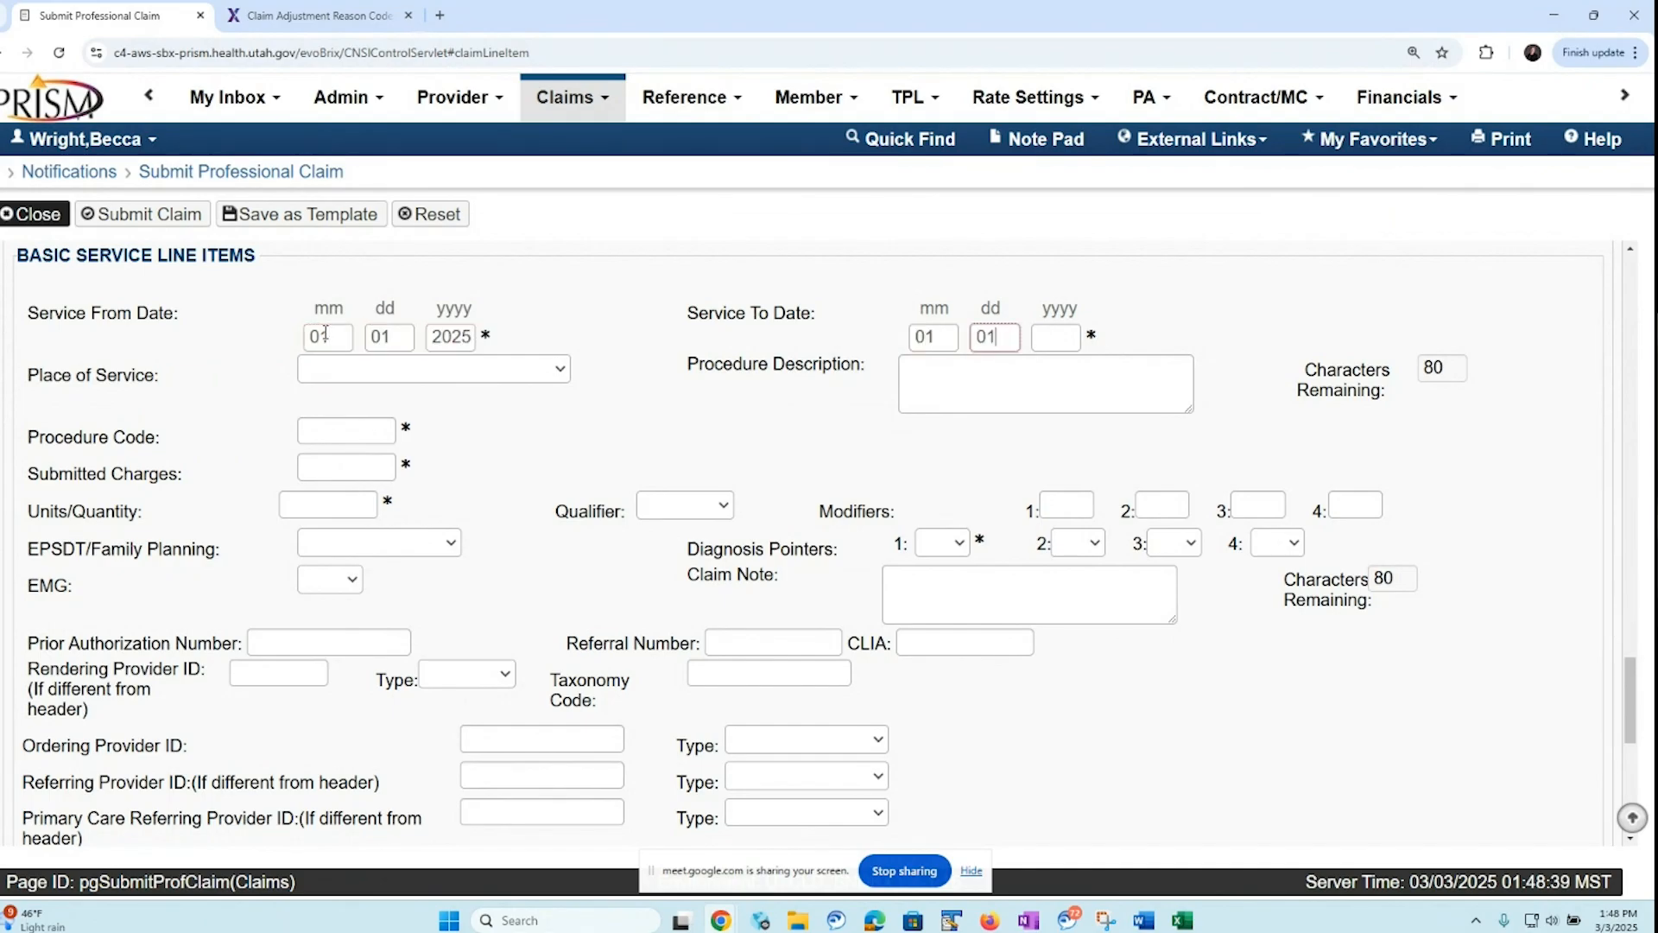
{"action": "type", "text": "01015"}
{"action": "key", "text": "BackSpace"}
{"action": "type", "text": "2025"}
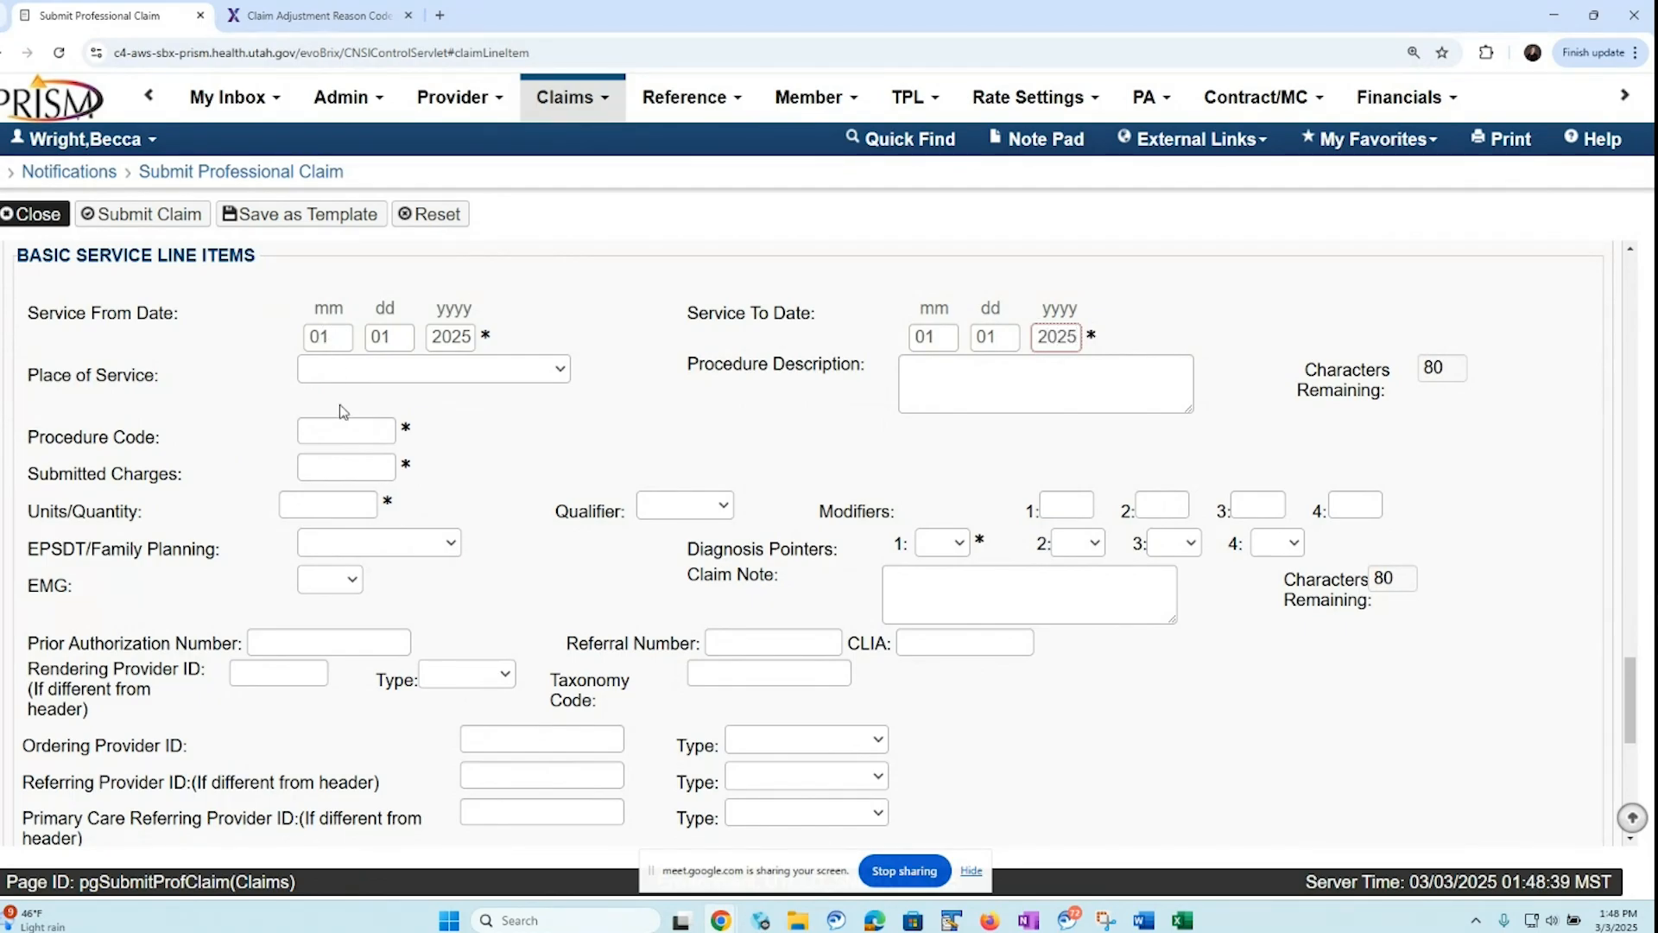
Enter procedure code 92134 and submitted charges of 62.14 for the second service line
{"action": "left_click", "coordinate": [342, 431]}
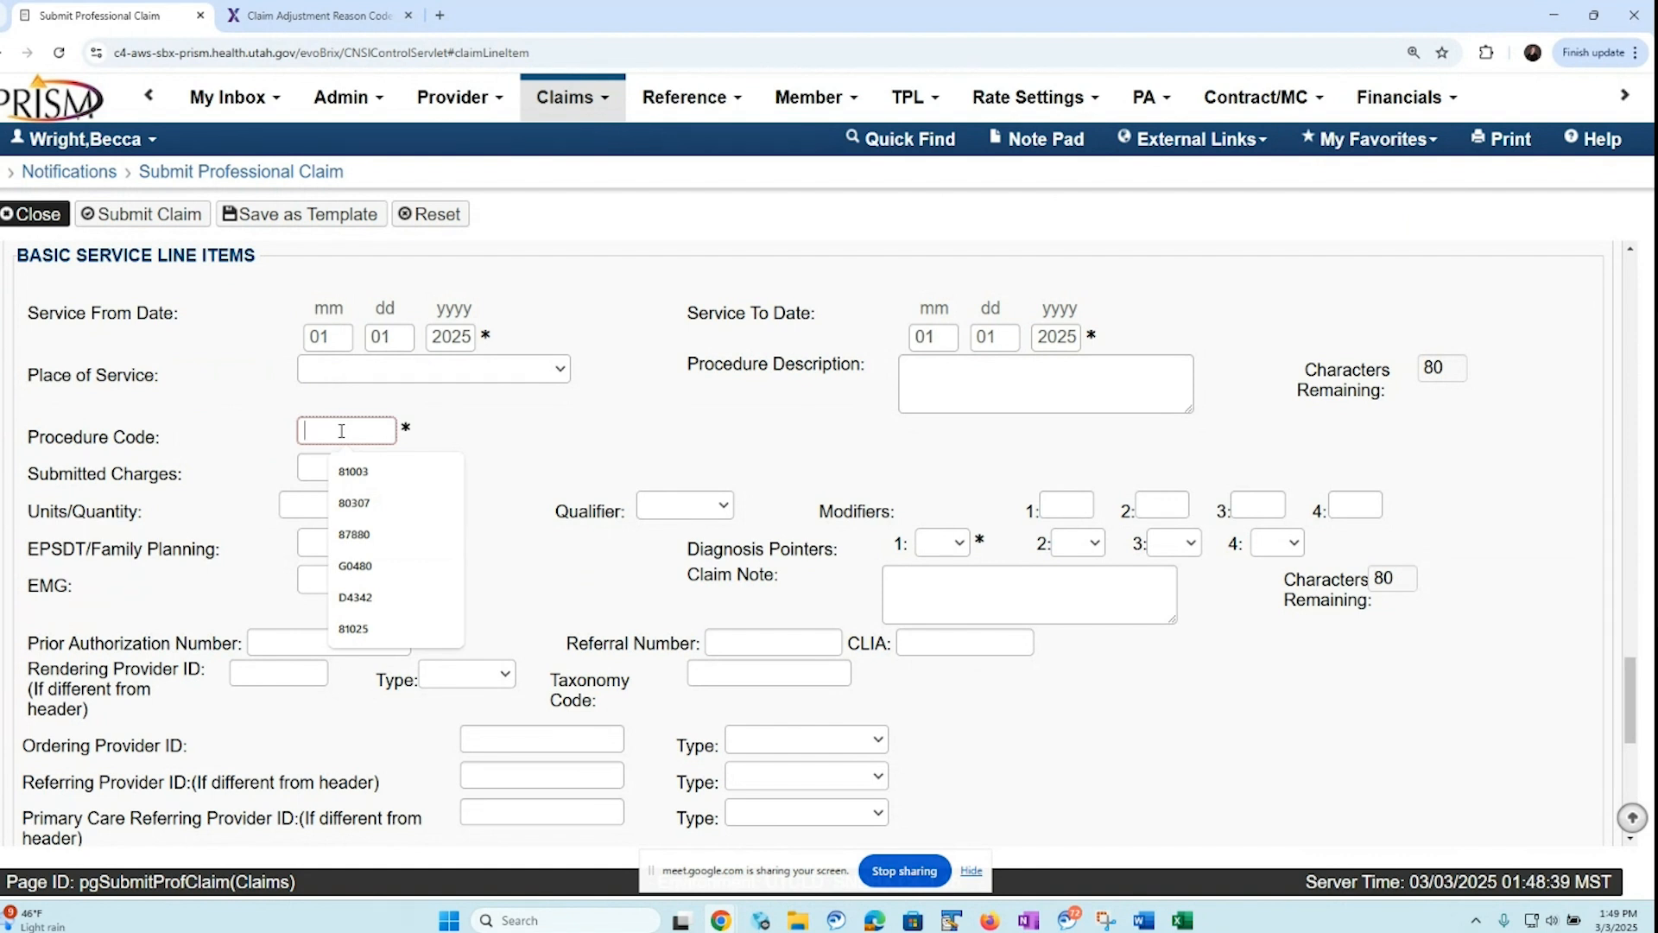
{"action": "type", "text": "9"}
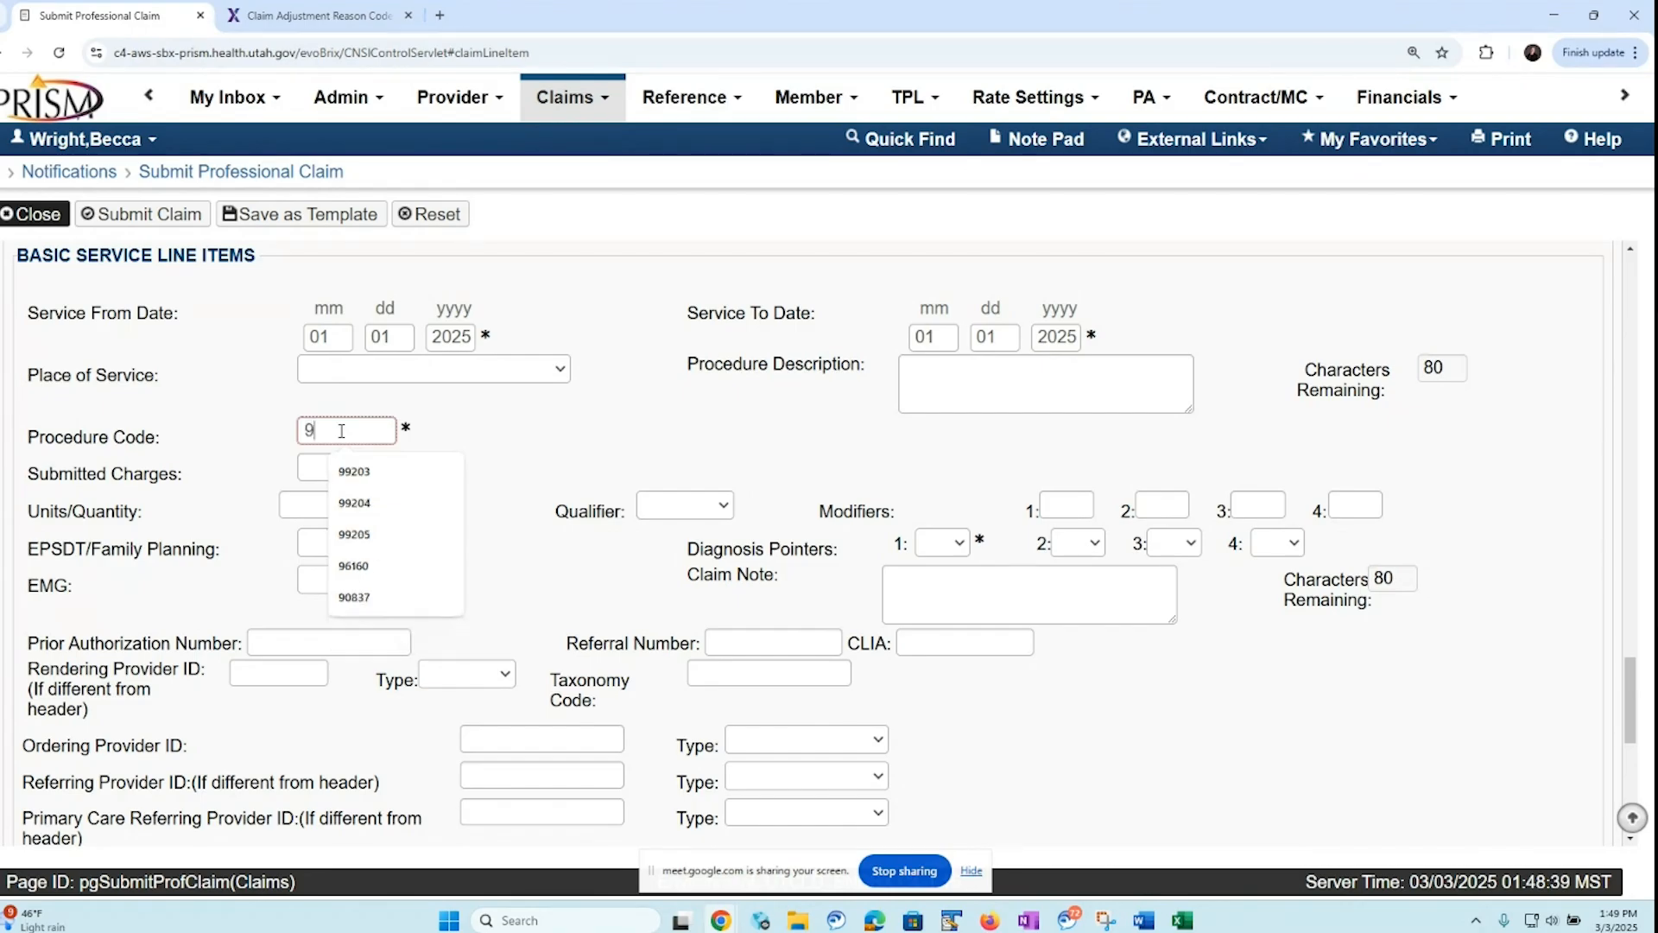
{"action": "type", "text": "2"}
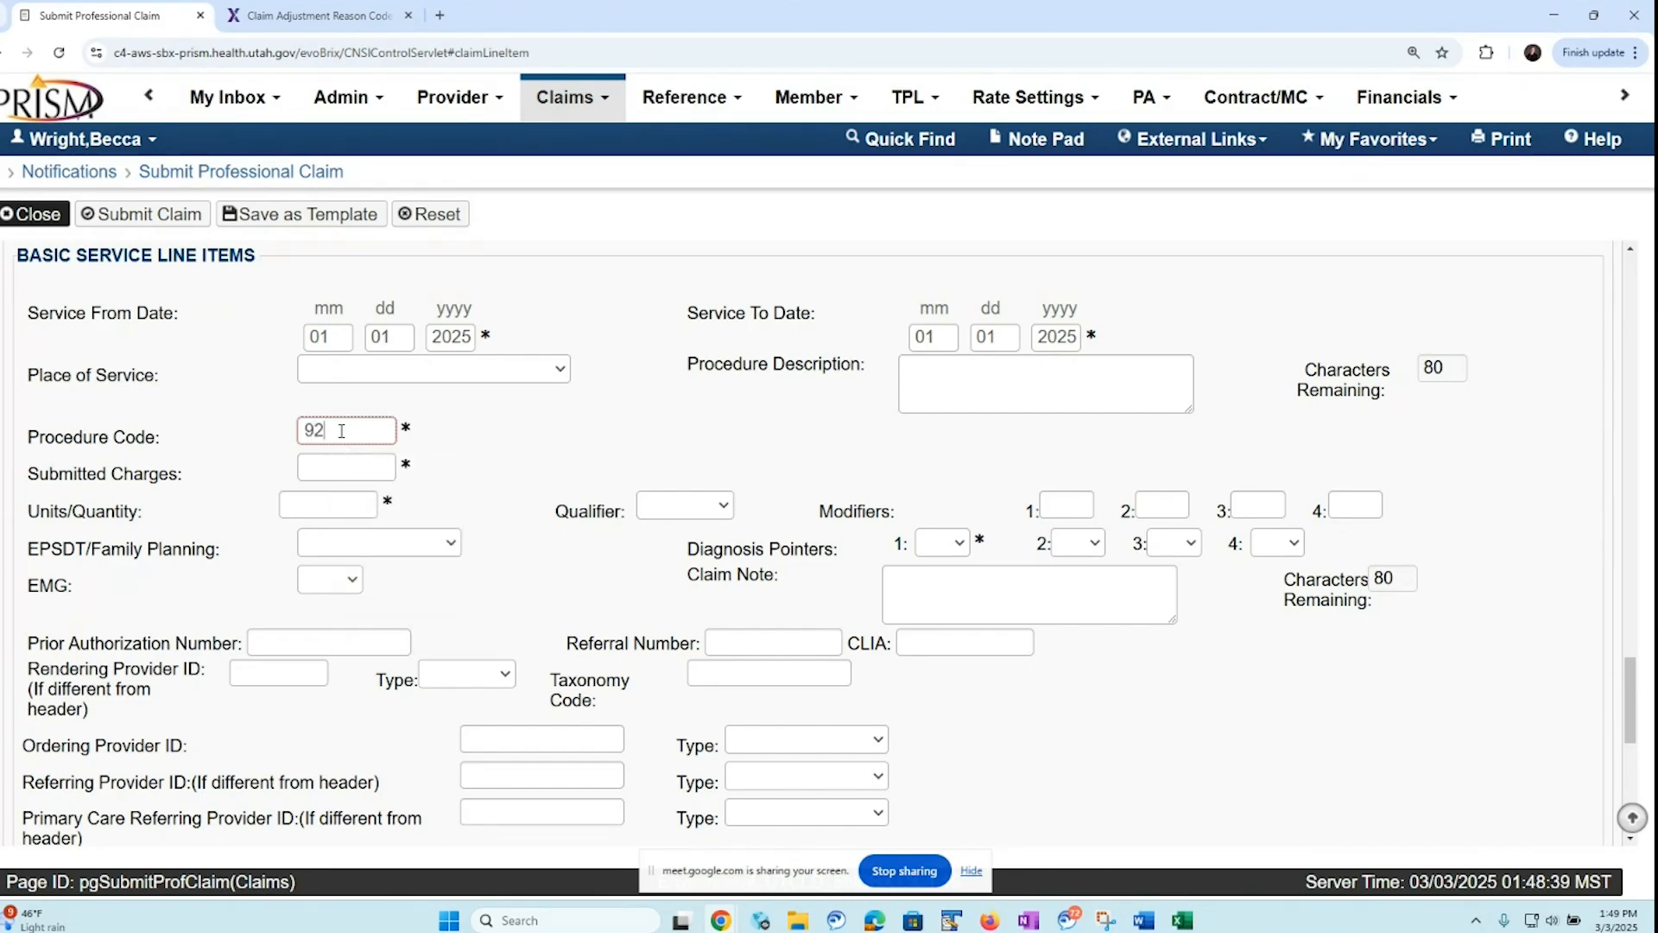
{"action": "type", "text": "134"}
{"action": "left_click", "coordinate": [340, 465]}
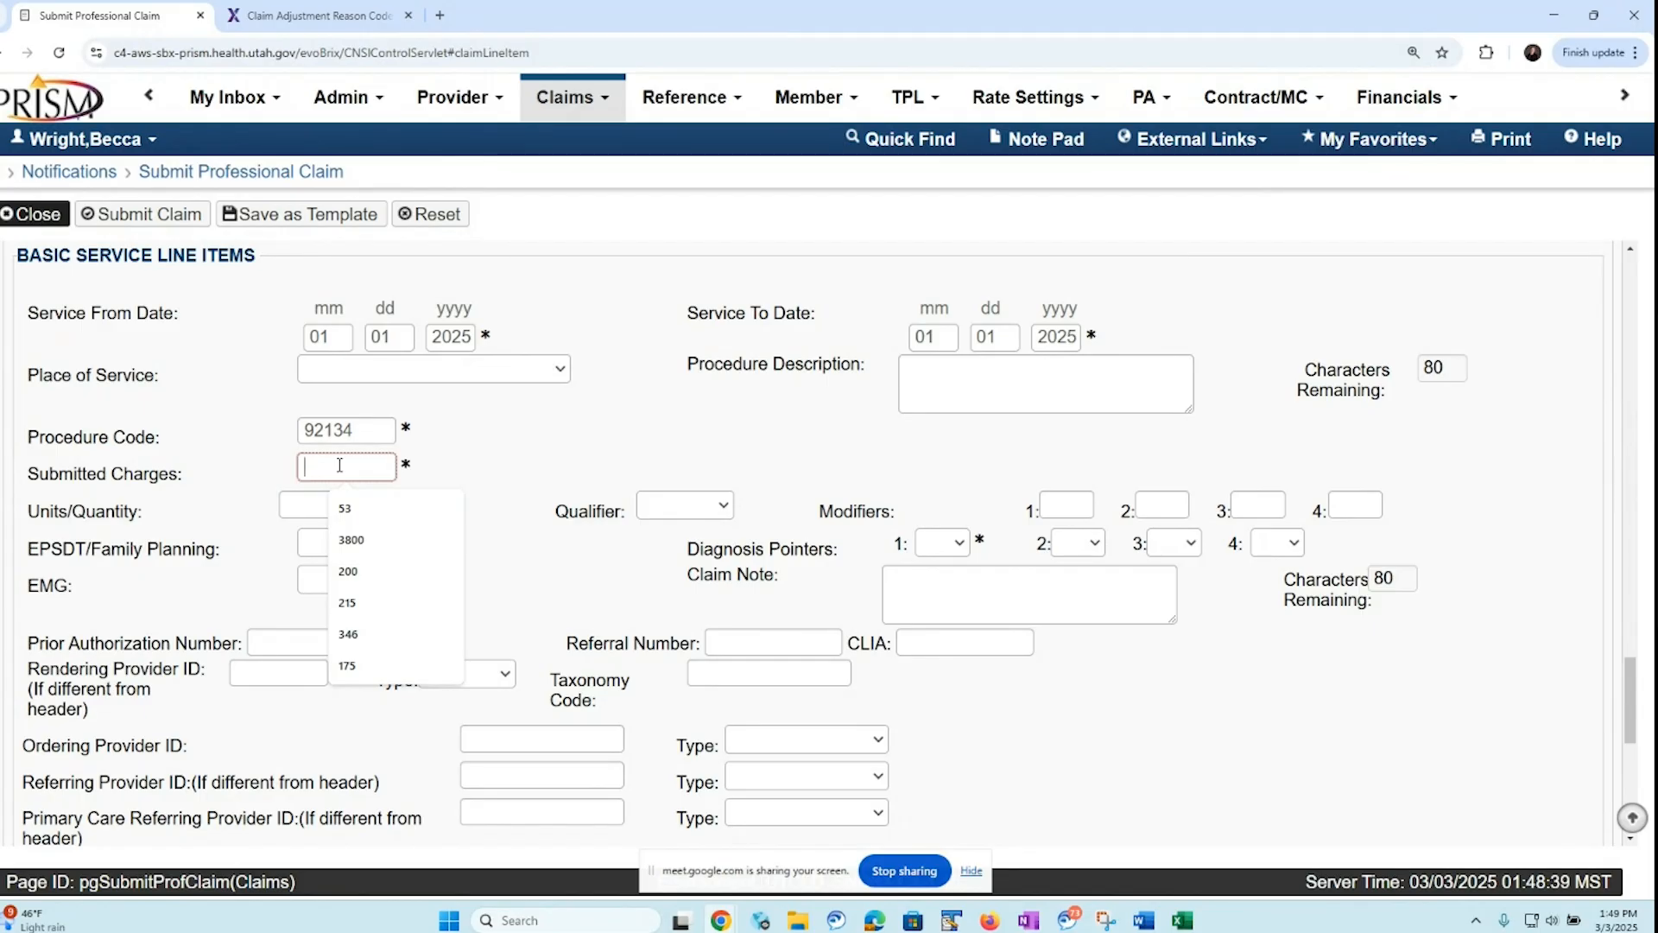
{"action": "type", "text": "62."}
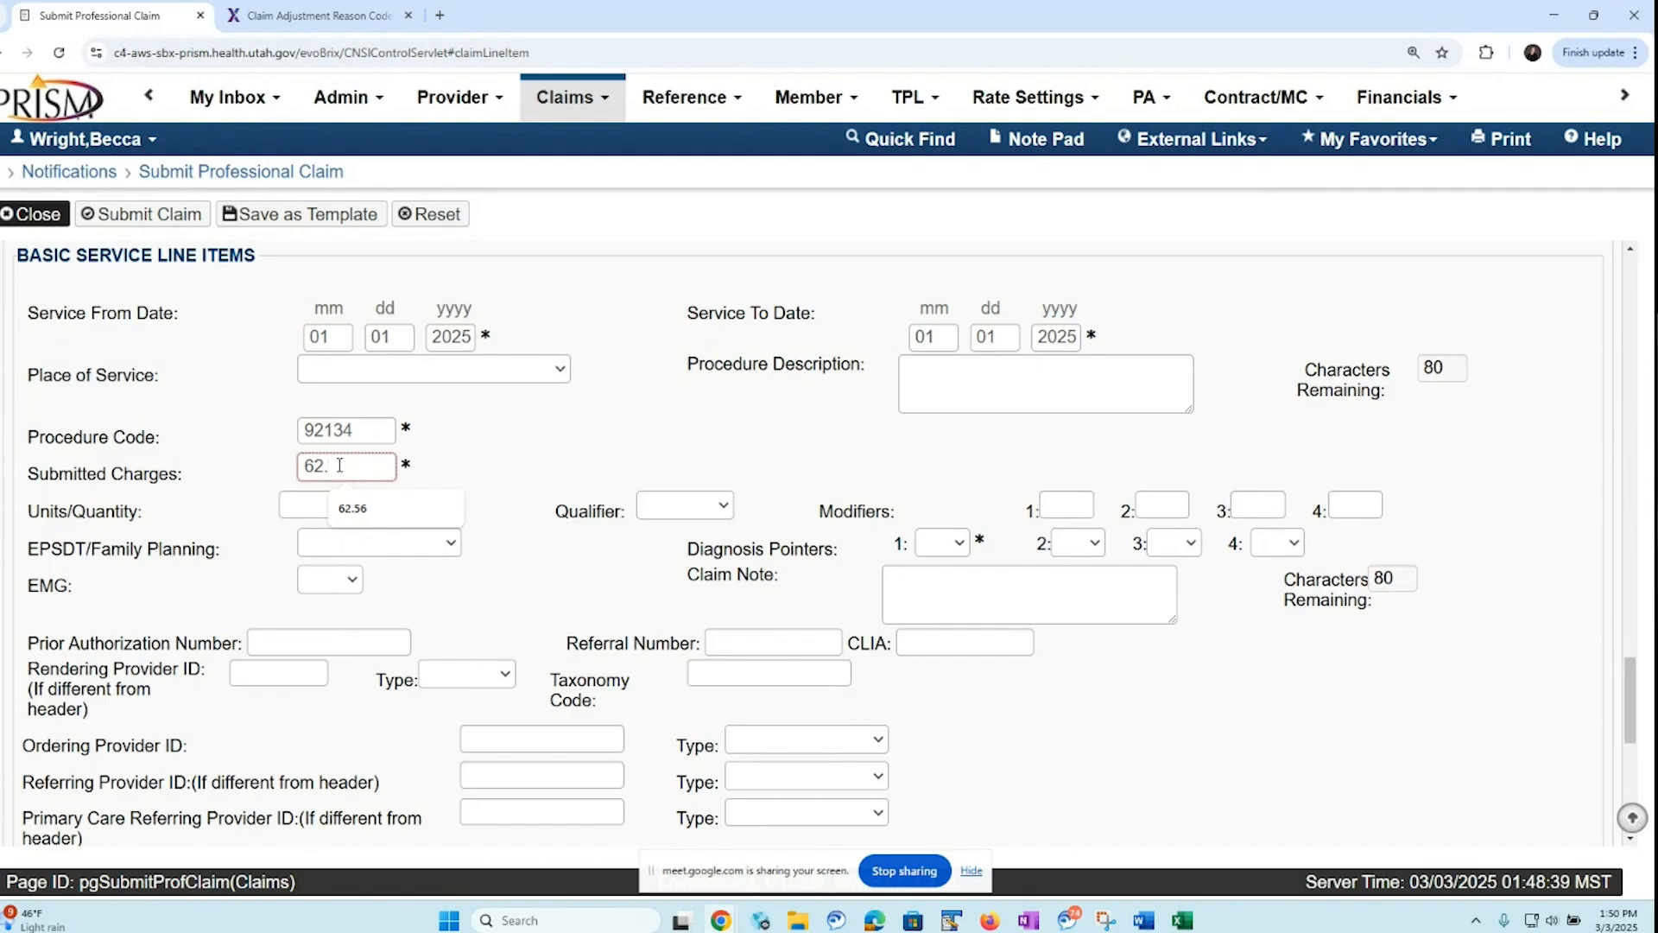
{"action": "type", "text": "14"}
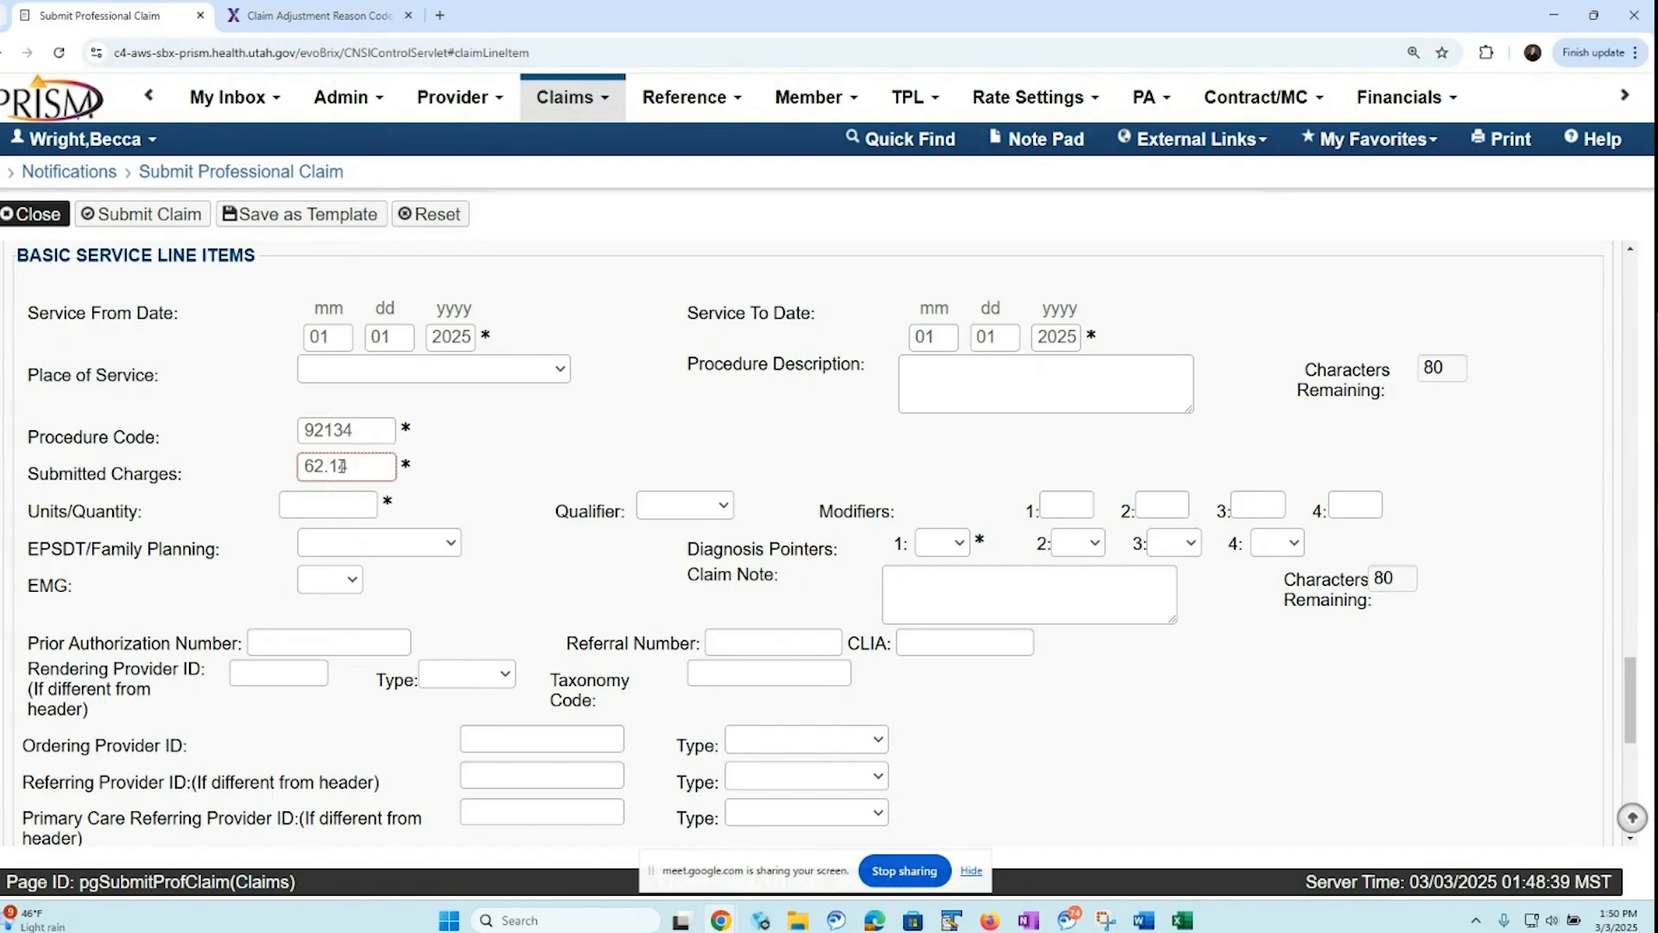
Set the second service line's units to 1 and its first diagnosis pointer to 1
{"action": "left_click", "coordinate": [342, 506]}
{"action": "type", "text": "1"}
{"action": "left_click", "coordinate": [960, 544]}
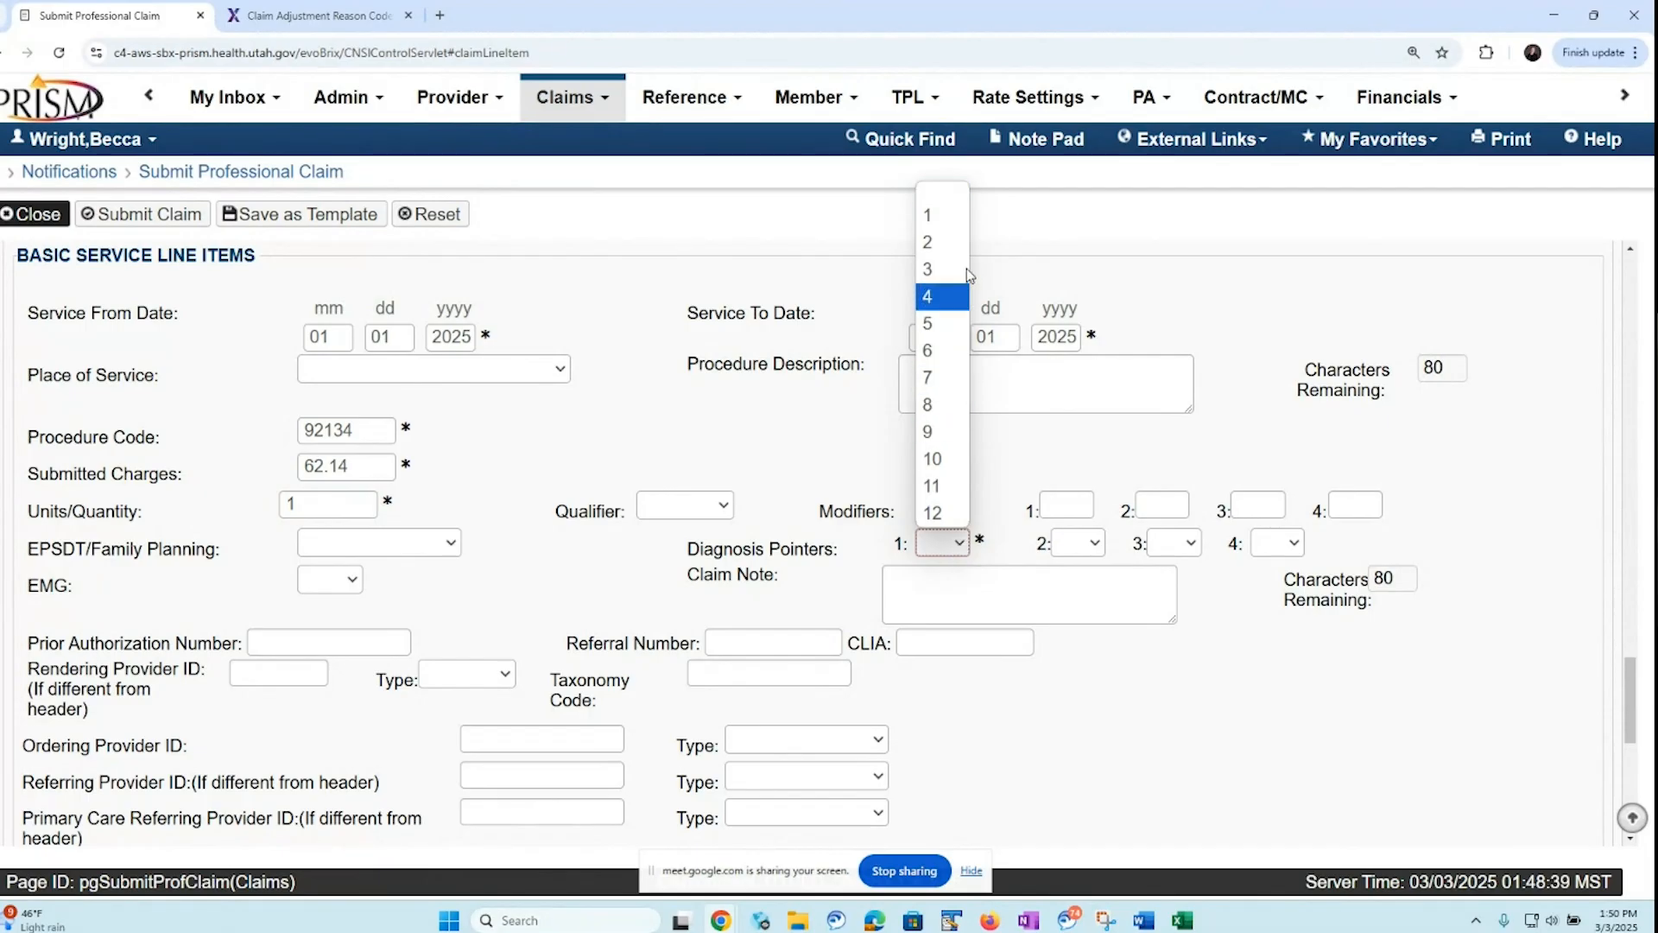
{"action": "left_click", "coordinate": [953, 215]}
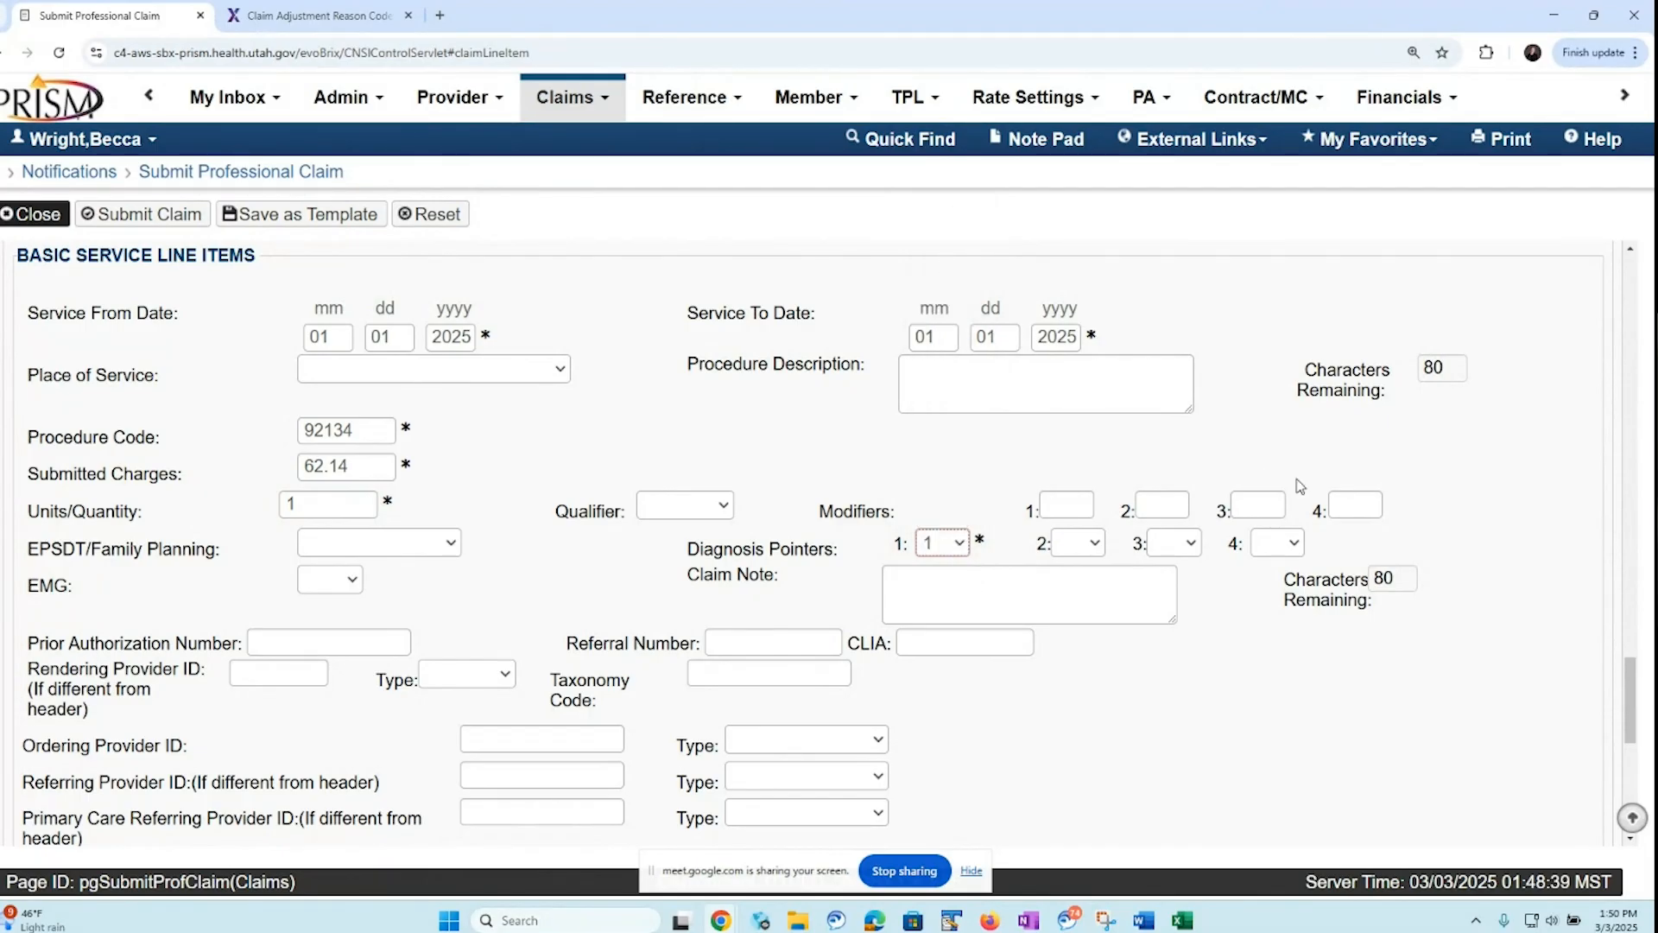
Add the second service line to the claim and return to the service section
{"action": "left_click", "coordinate": [1632, 674]}
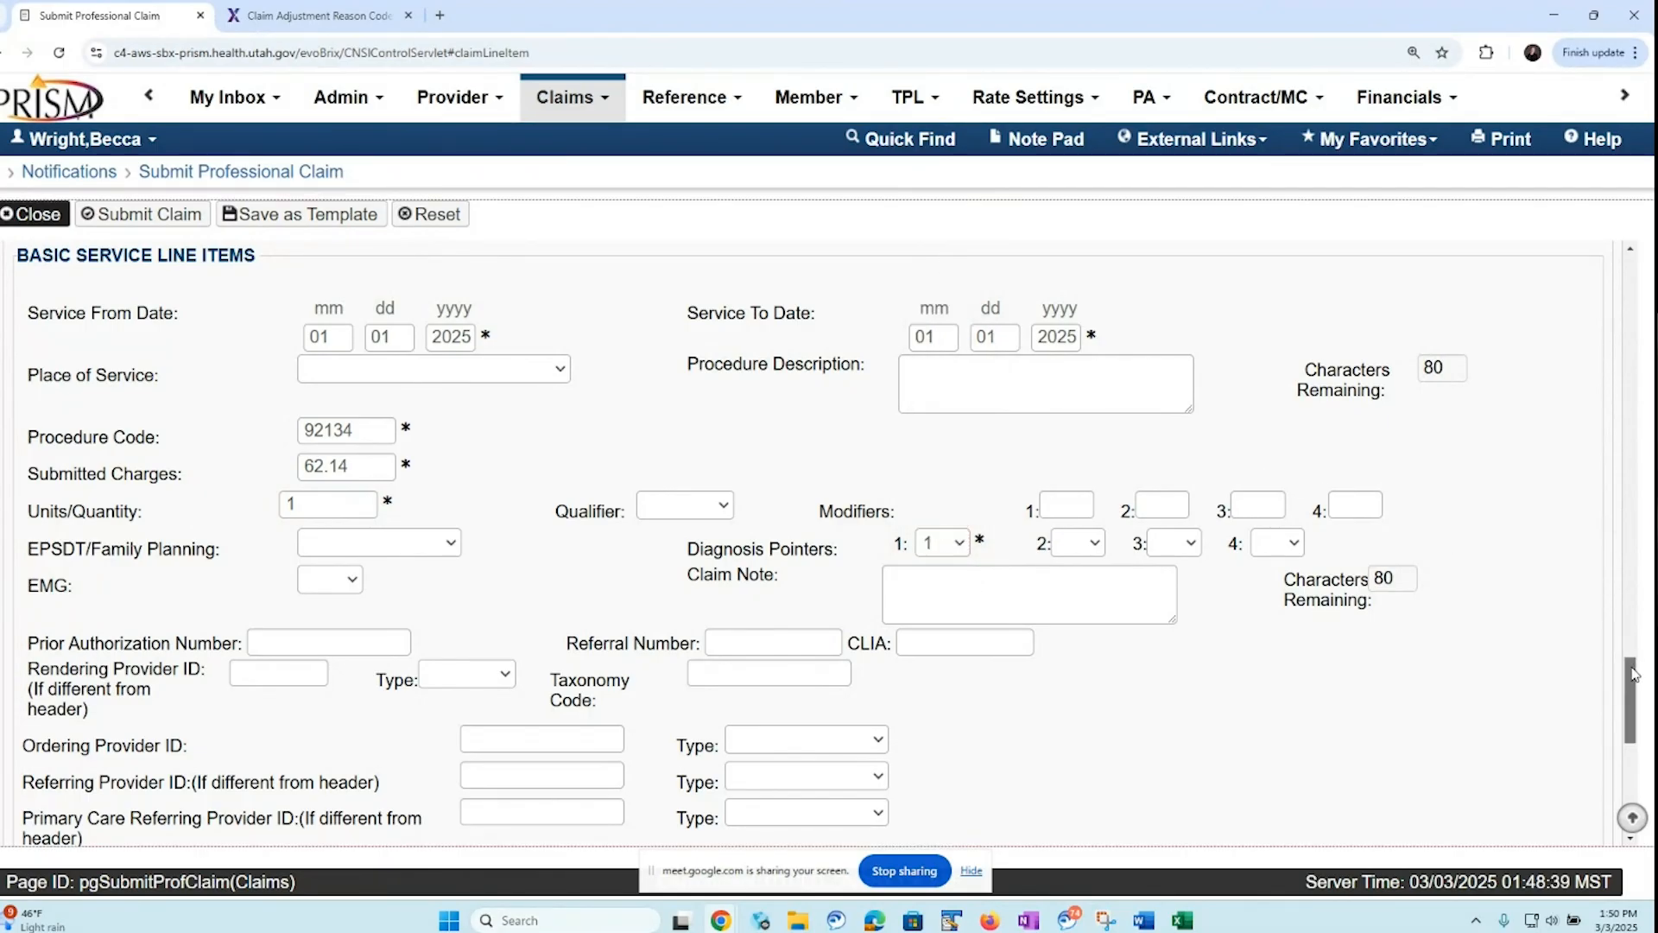
{"action": "left_click_drag", "start_coordinate": [1632, 673], "coordinate": [1629, 718]}
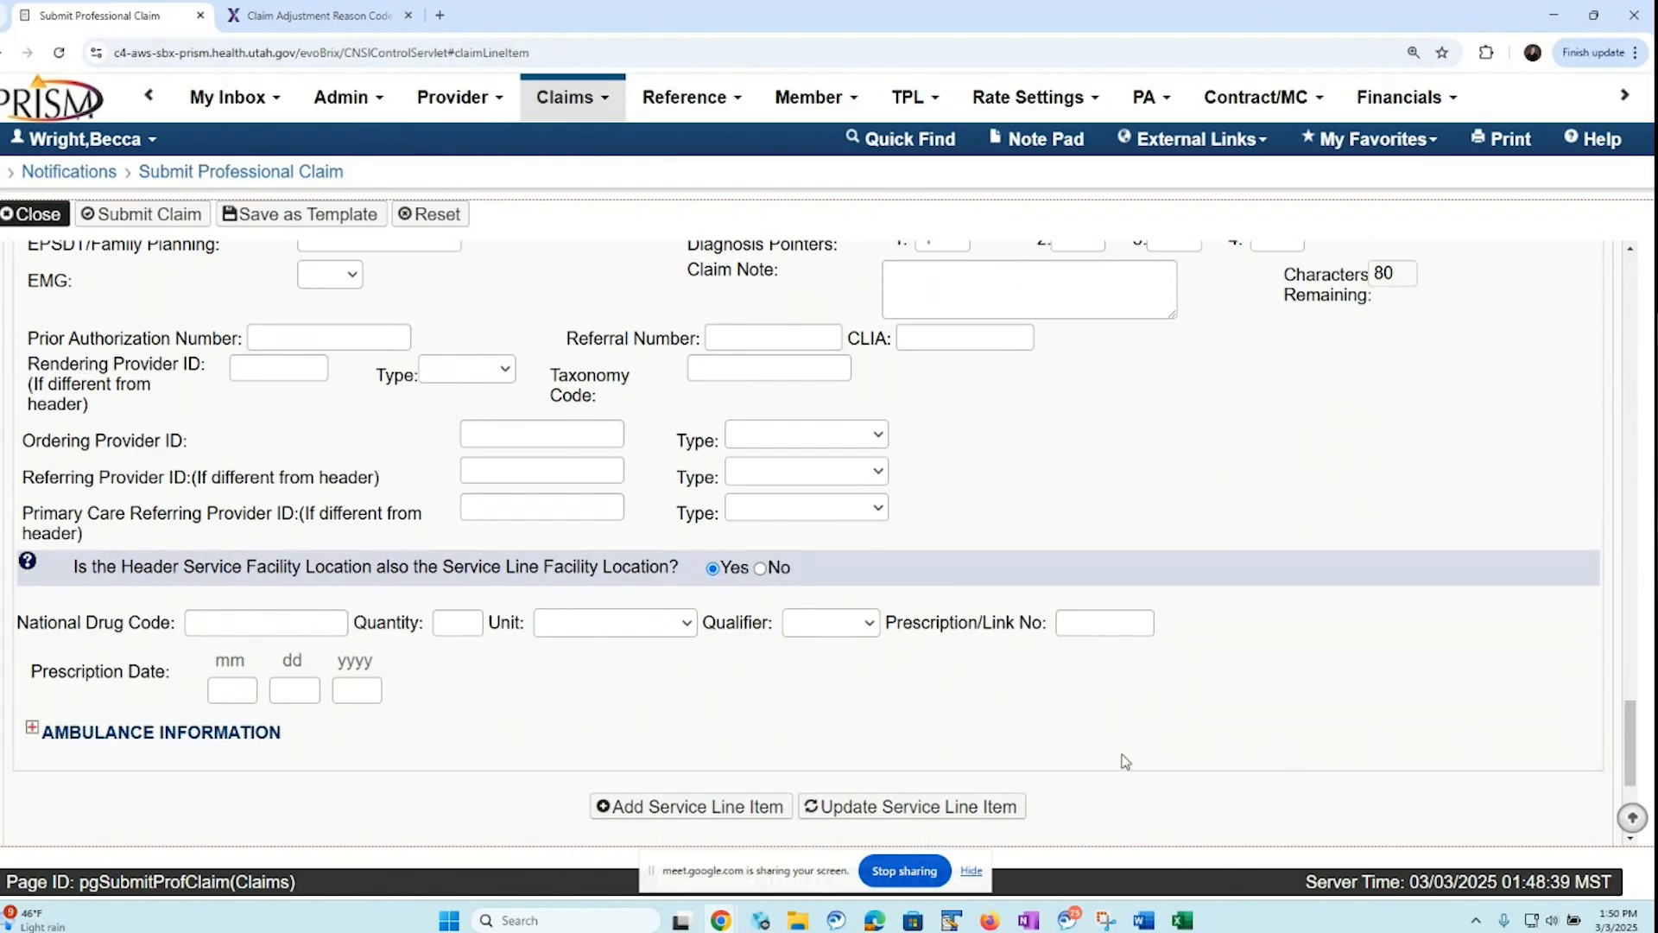
{"action": "left_click", "coordinate": [691, 808]}
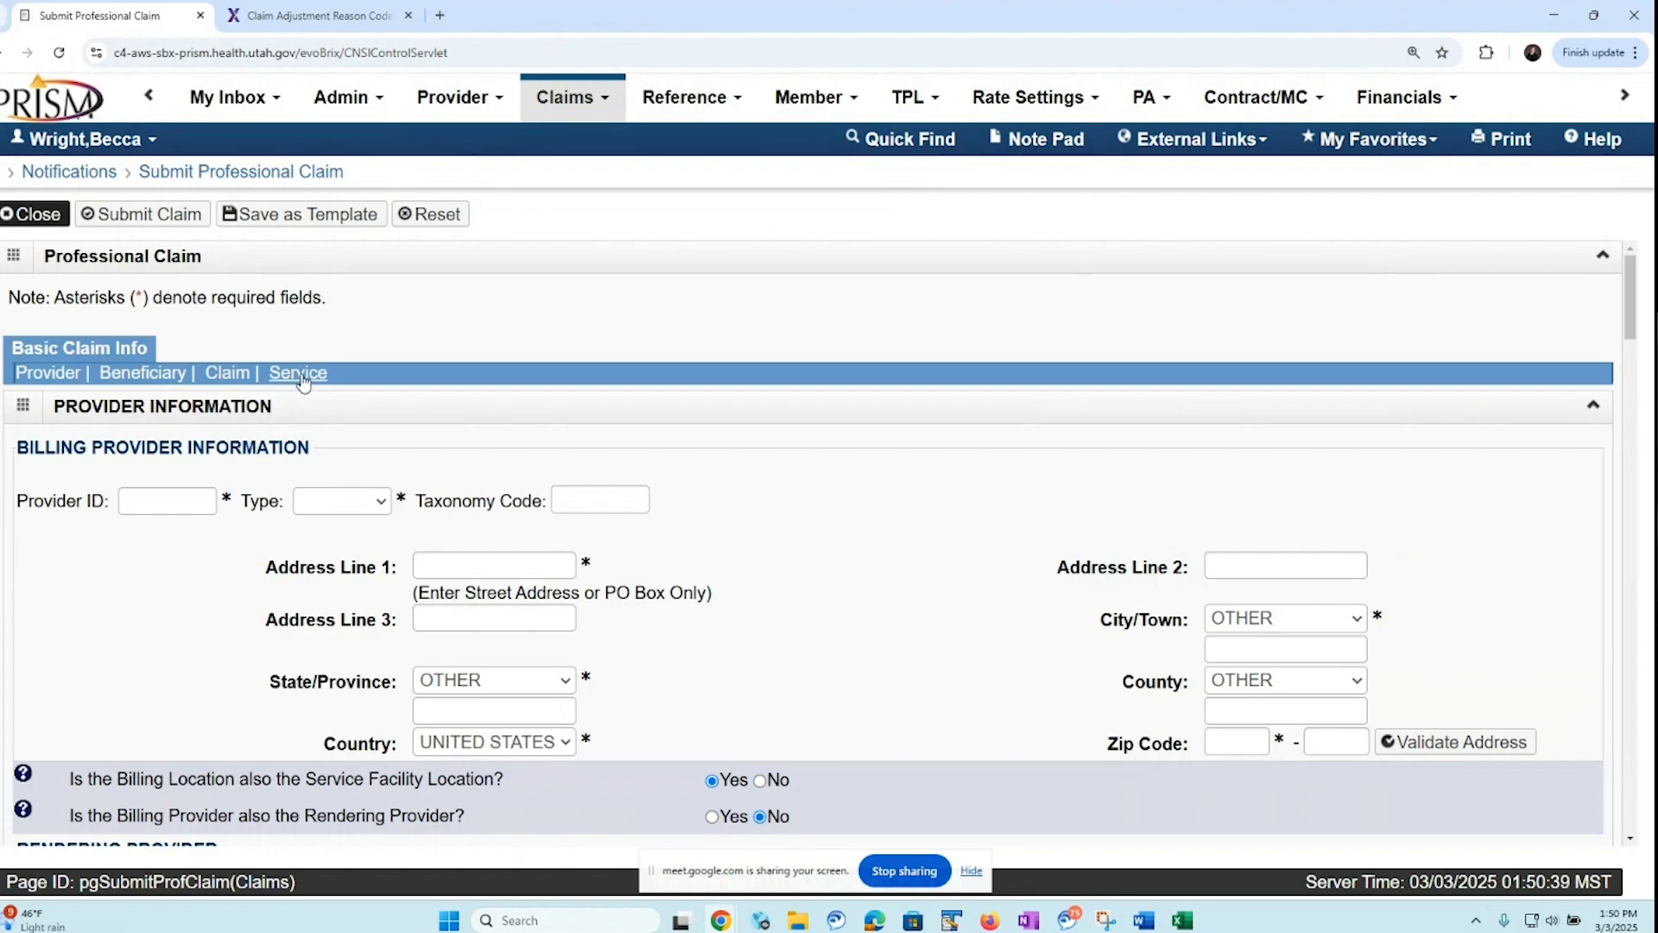
{"action": "left_click", "coordinate": [300, 374]}
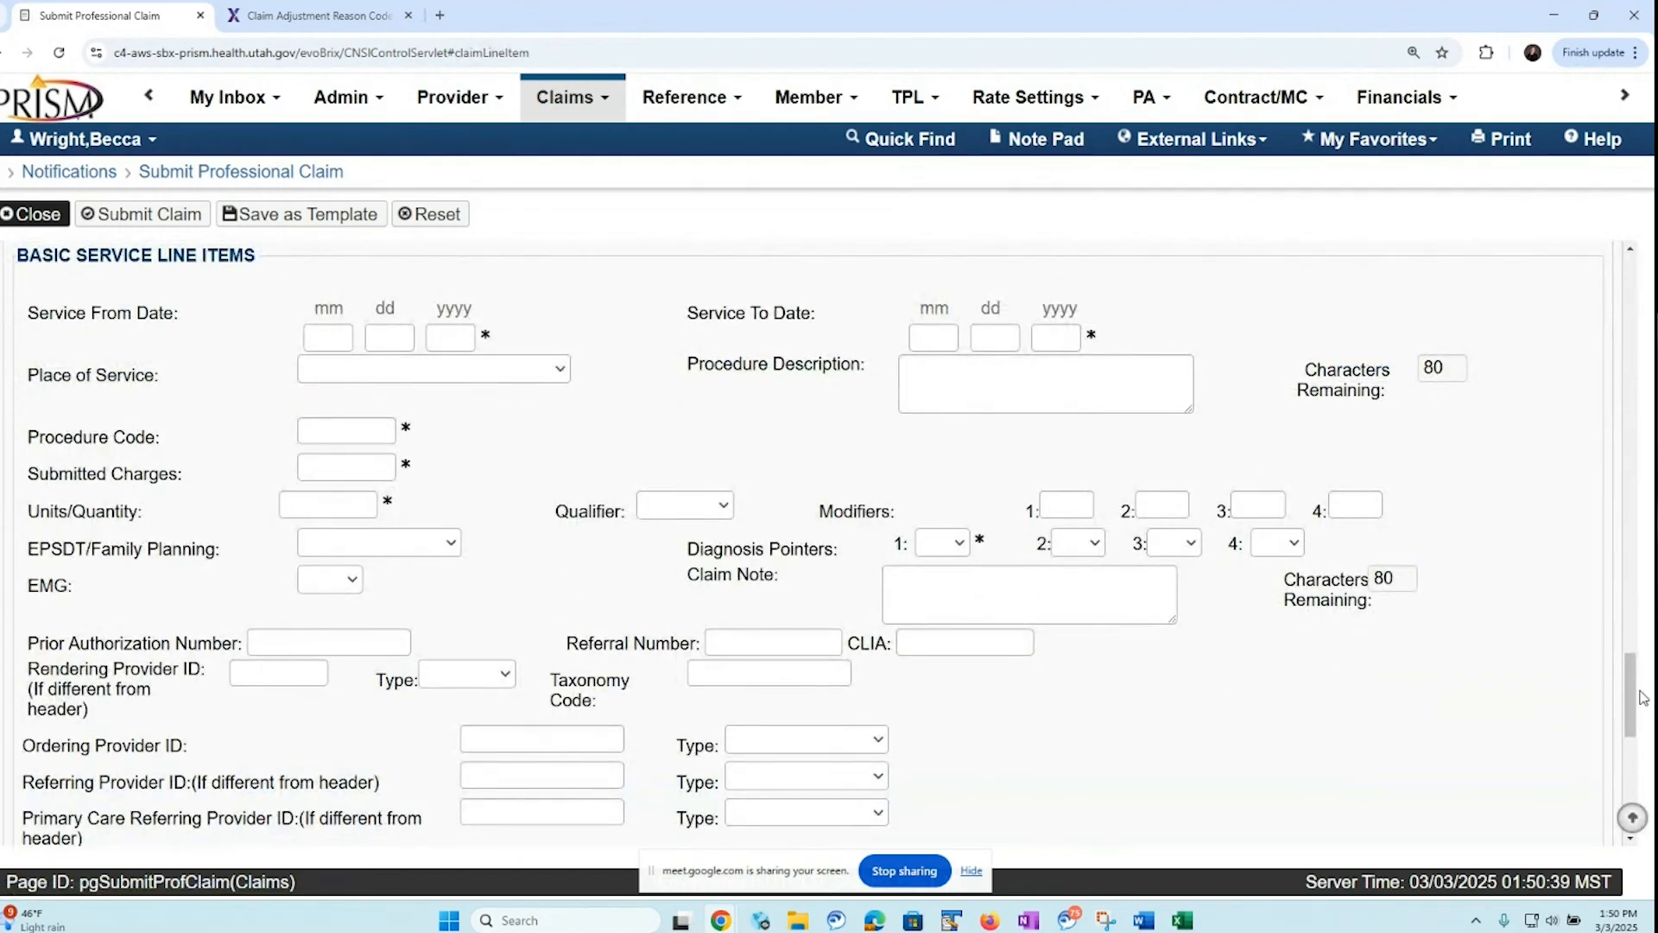
Open the insurance information for line 1 (procedure 92014) and indicate that the beneficiary has insurance other than Medicaid
{"action": "left_click_drag", "start_coordinate": [1643, 698], "coordinate": [1512, 782]}
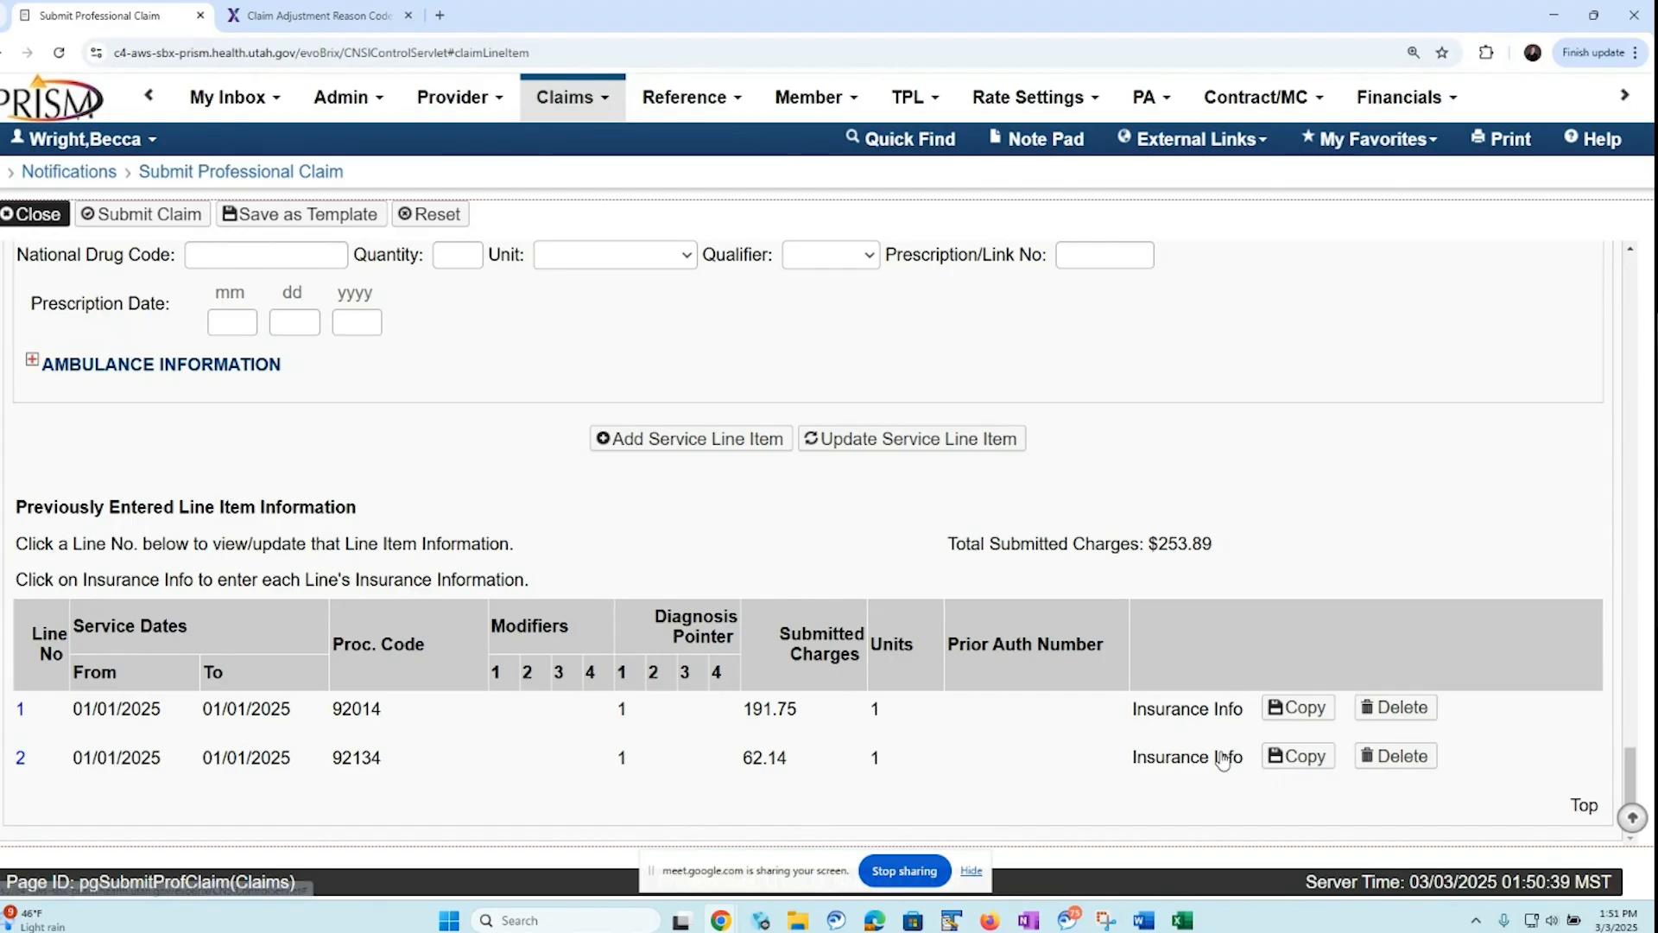
{"action": "left_click", "coordinate": [1160, 713]}
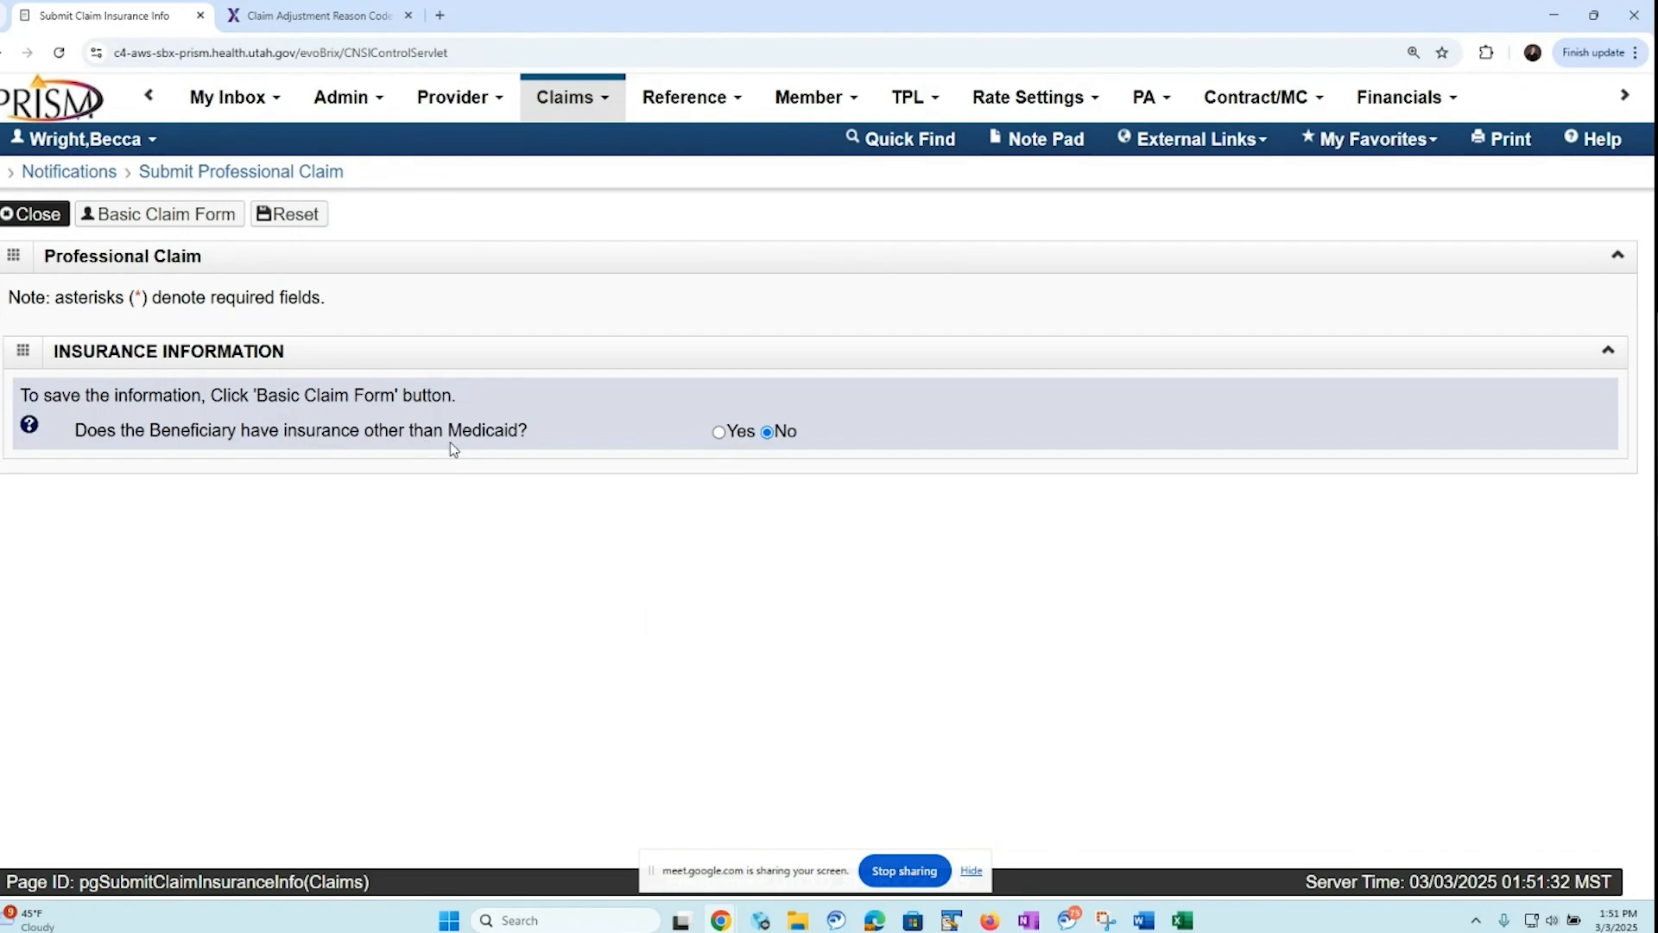
{"action": "left_click", "coordinate": [718, 433]}
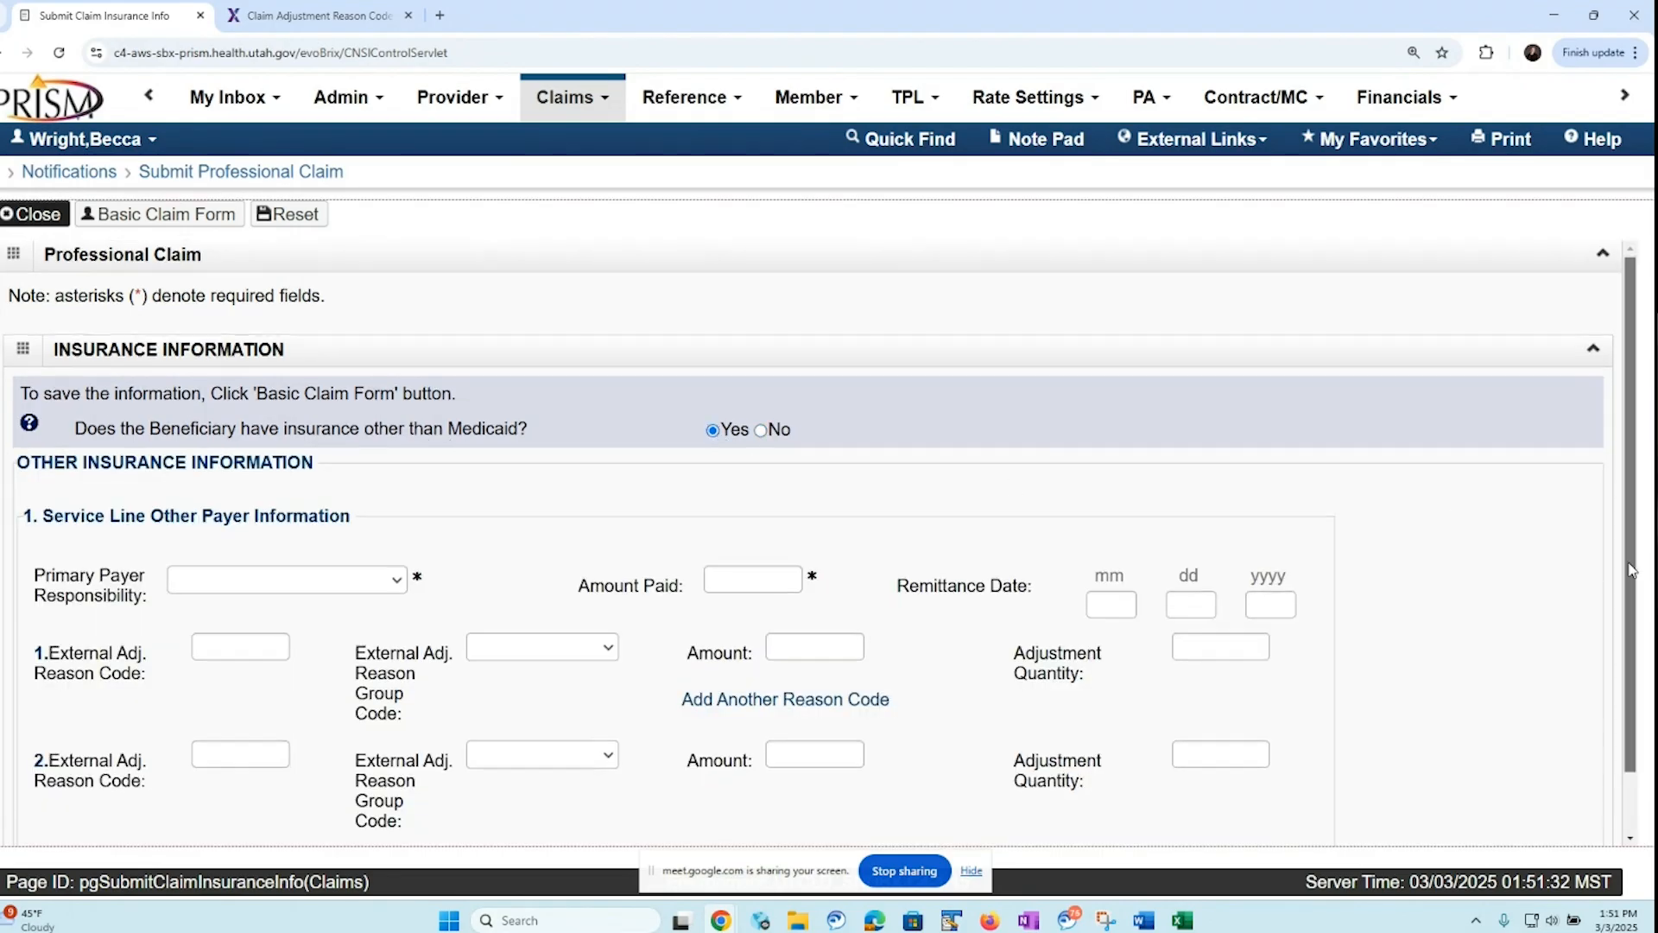
{"action": "scroll", "coordinate": [1620, 704], "scroll_direction": "down", "scroll_amount": 2}
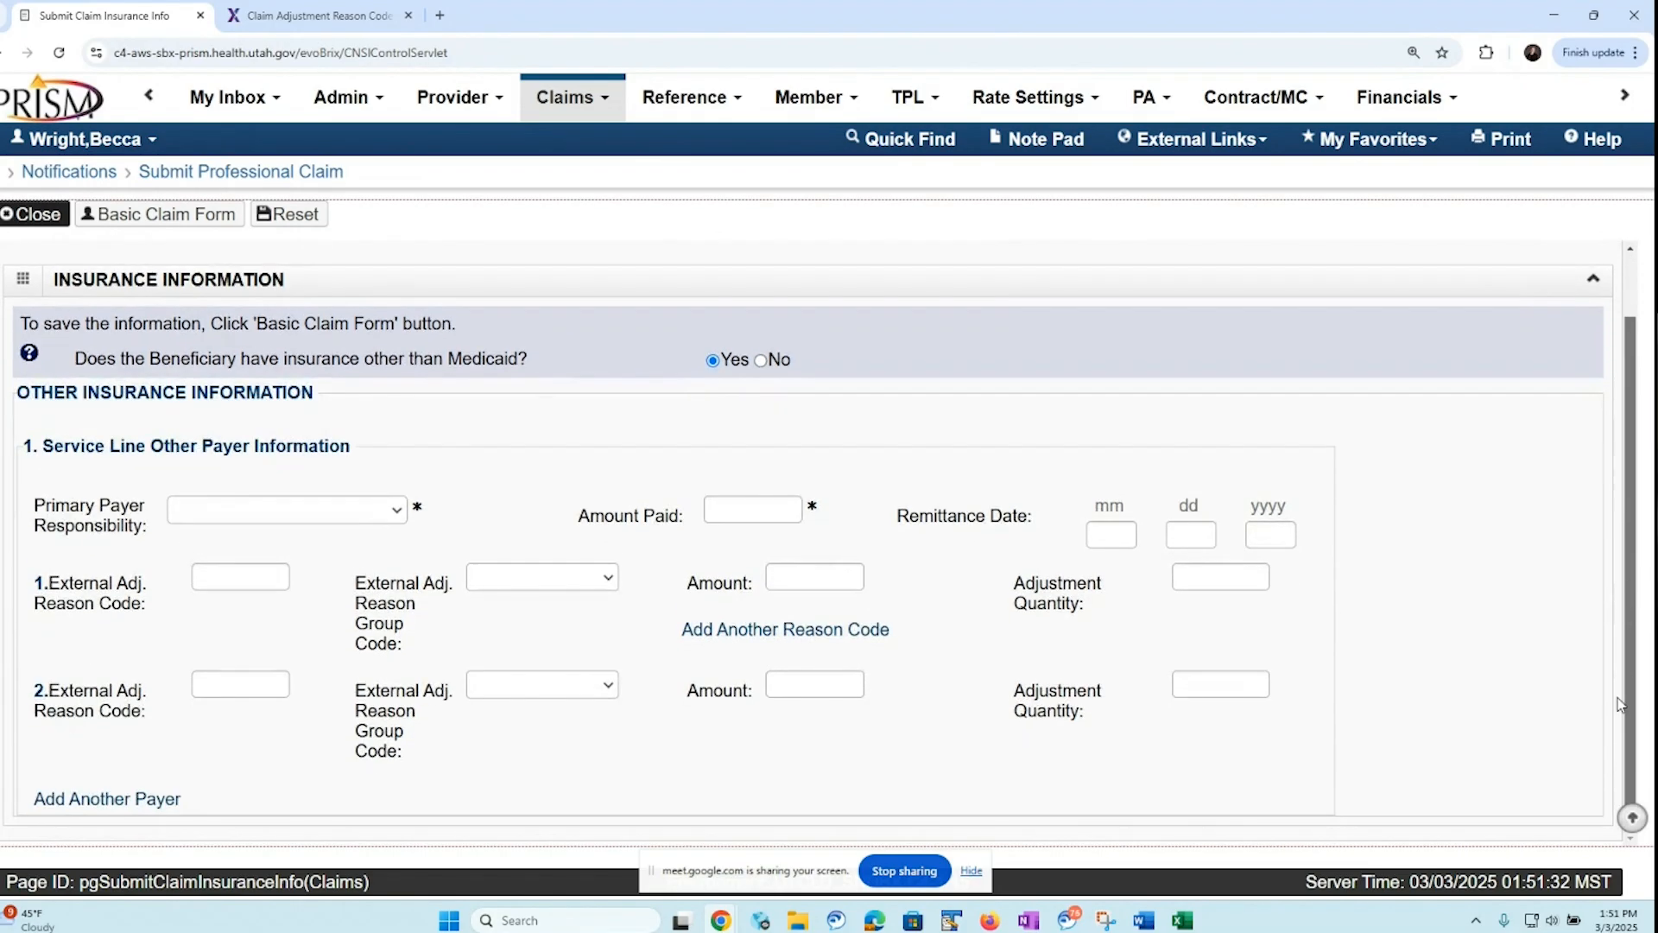
Select the Molina commercial insurance as line 1's primary payer and set its amount paid to 94
{"action": "left_click", "coordinate": [396, 519]}
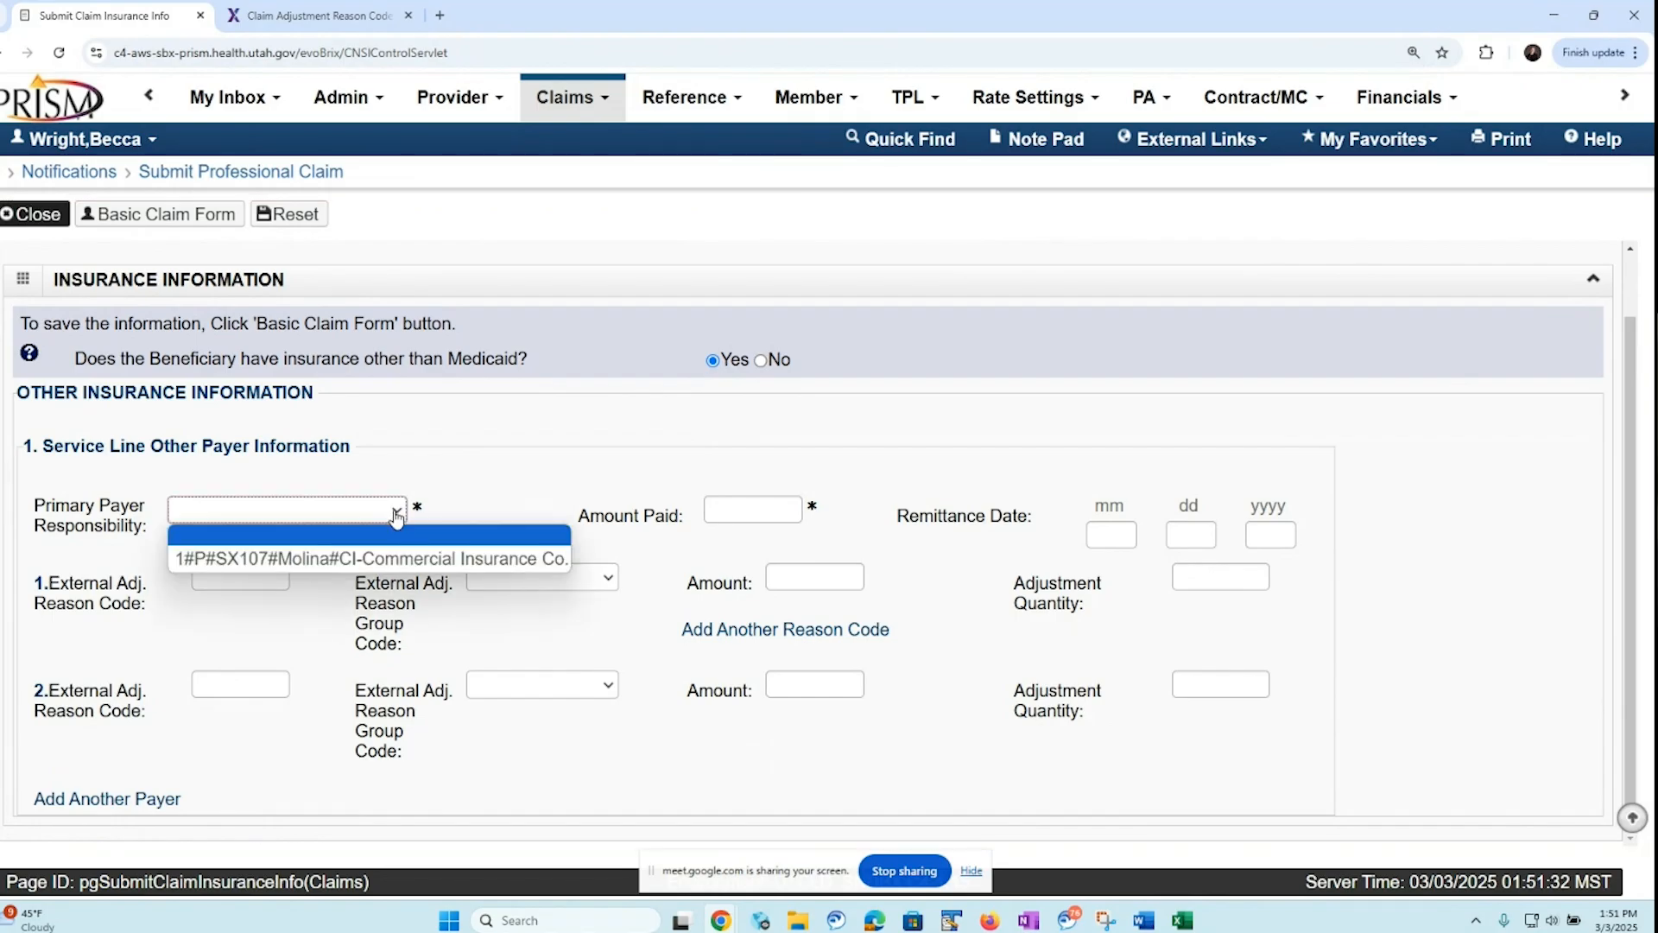
{"action": "left_click", "coordinate": [376, 566]}
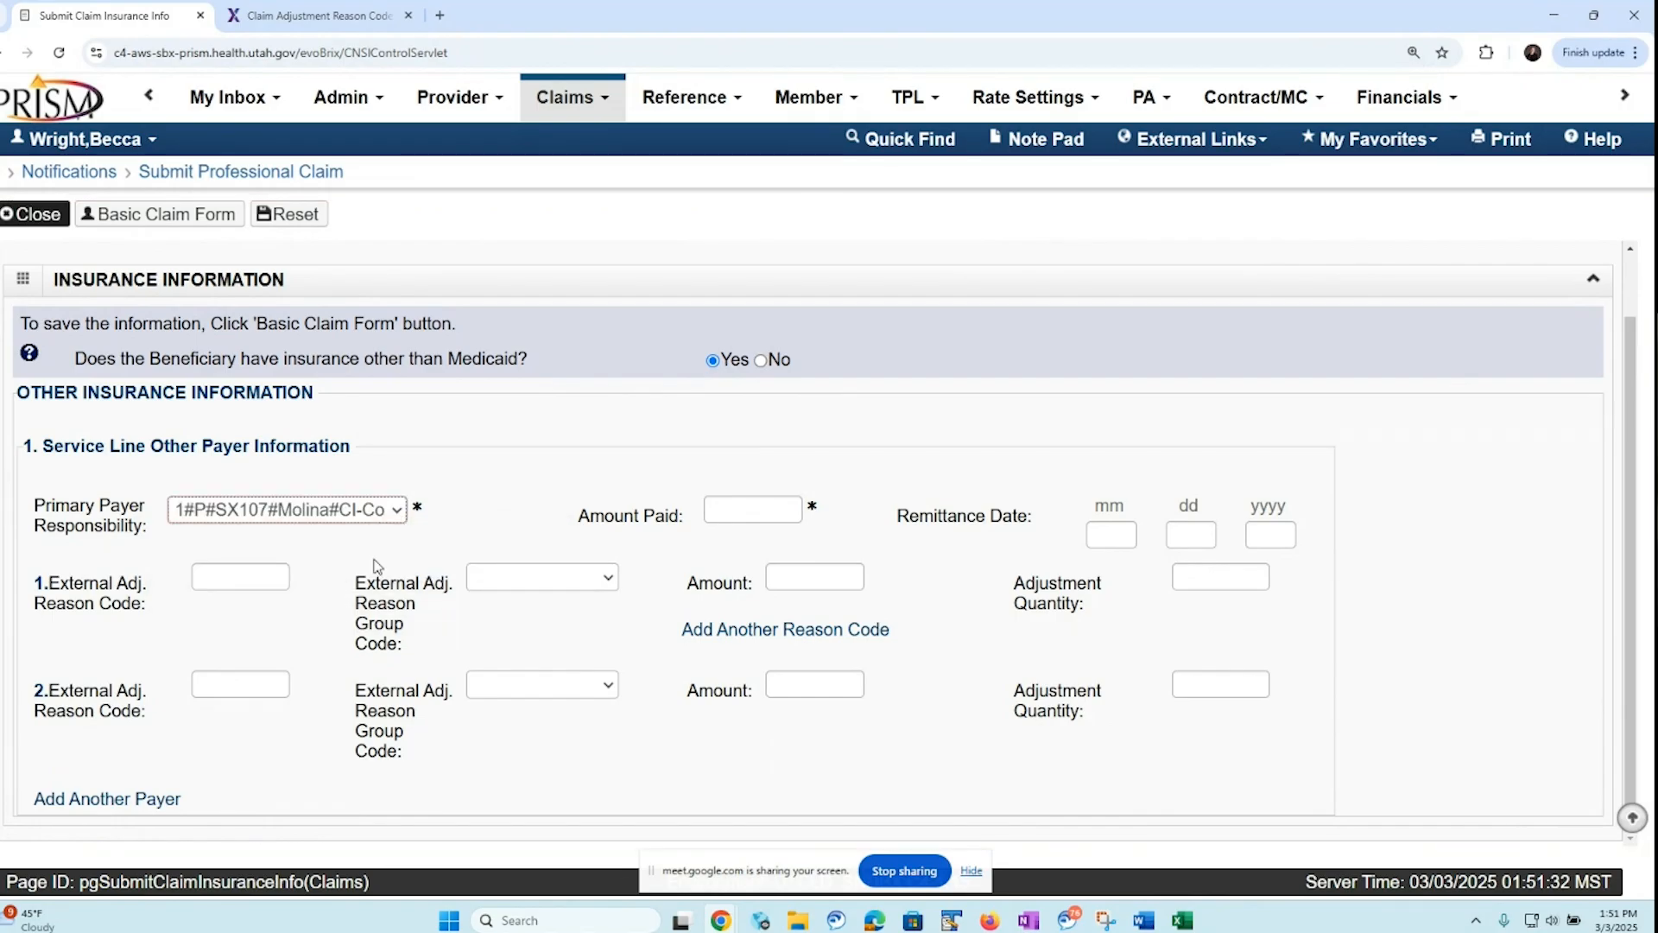
{"action": "left_click", "coordinate": [740, 511]}
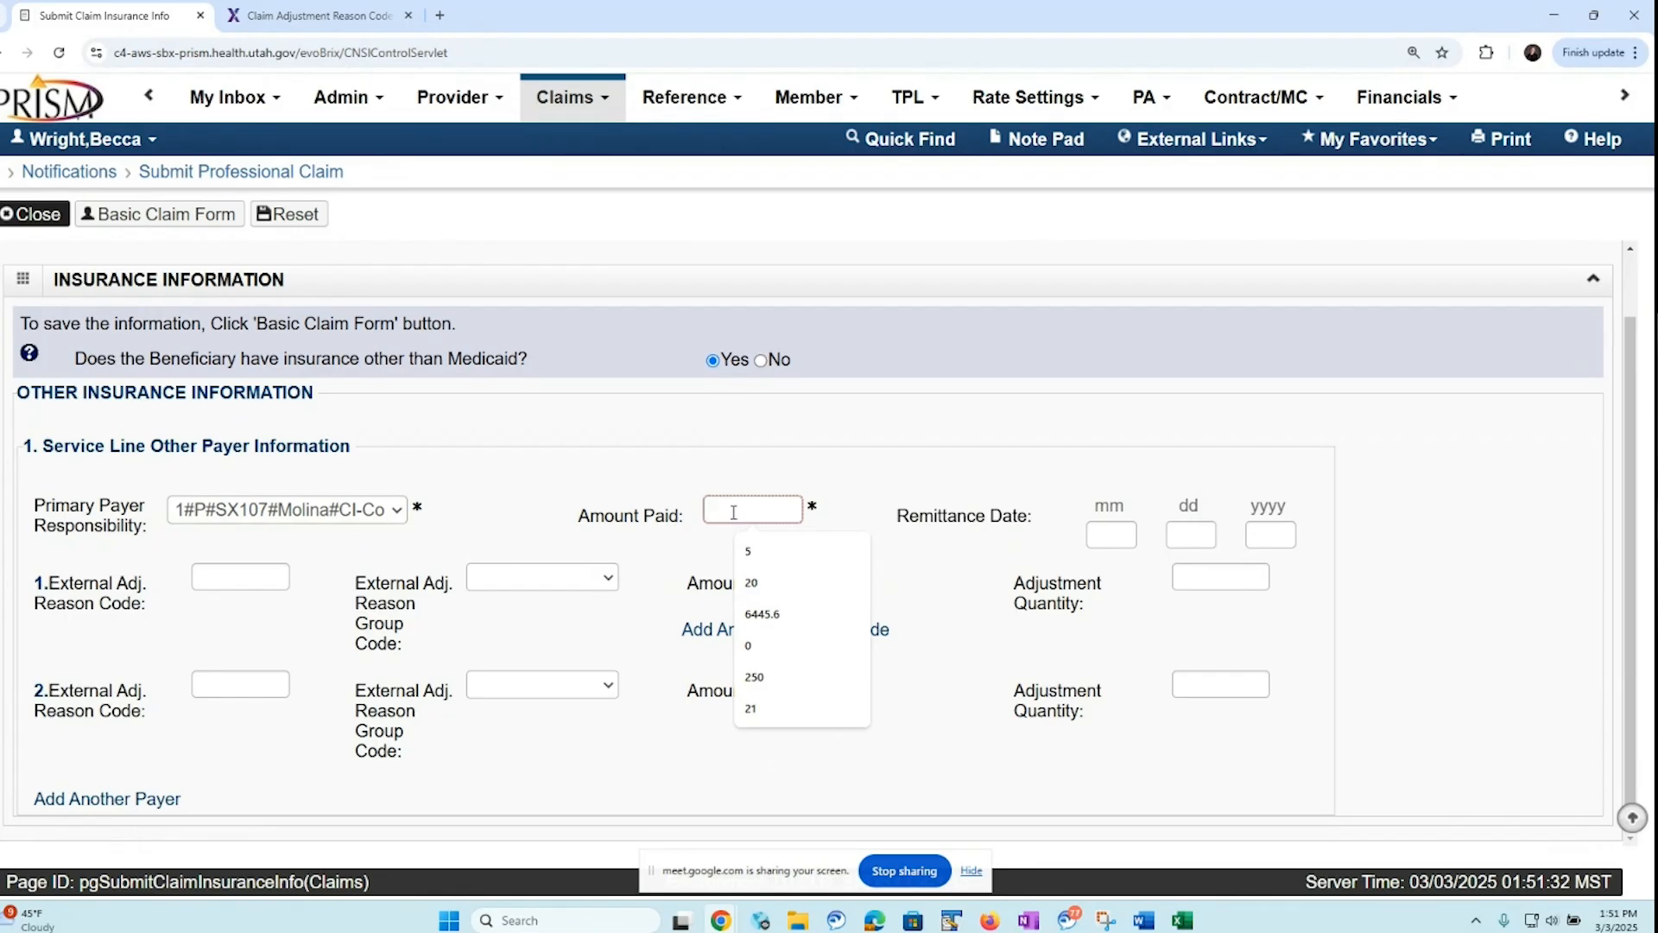
{"action": "type", "text": "94"}
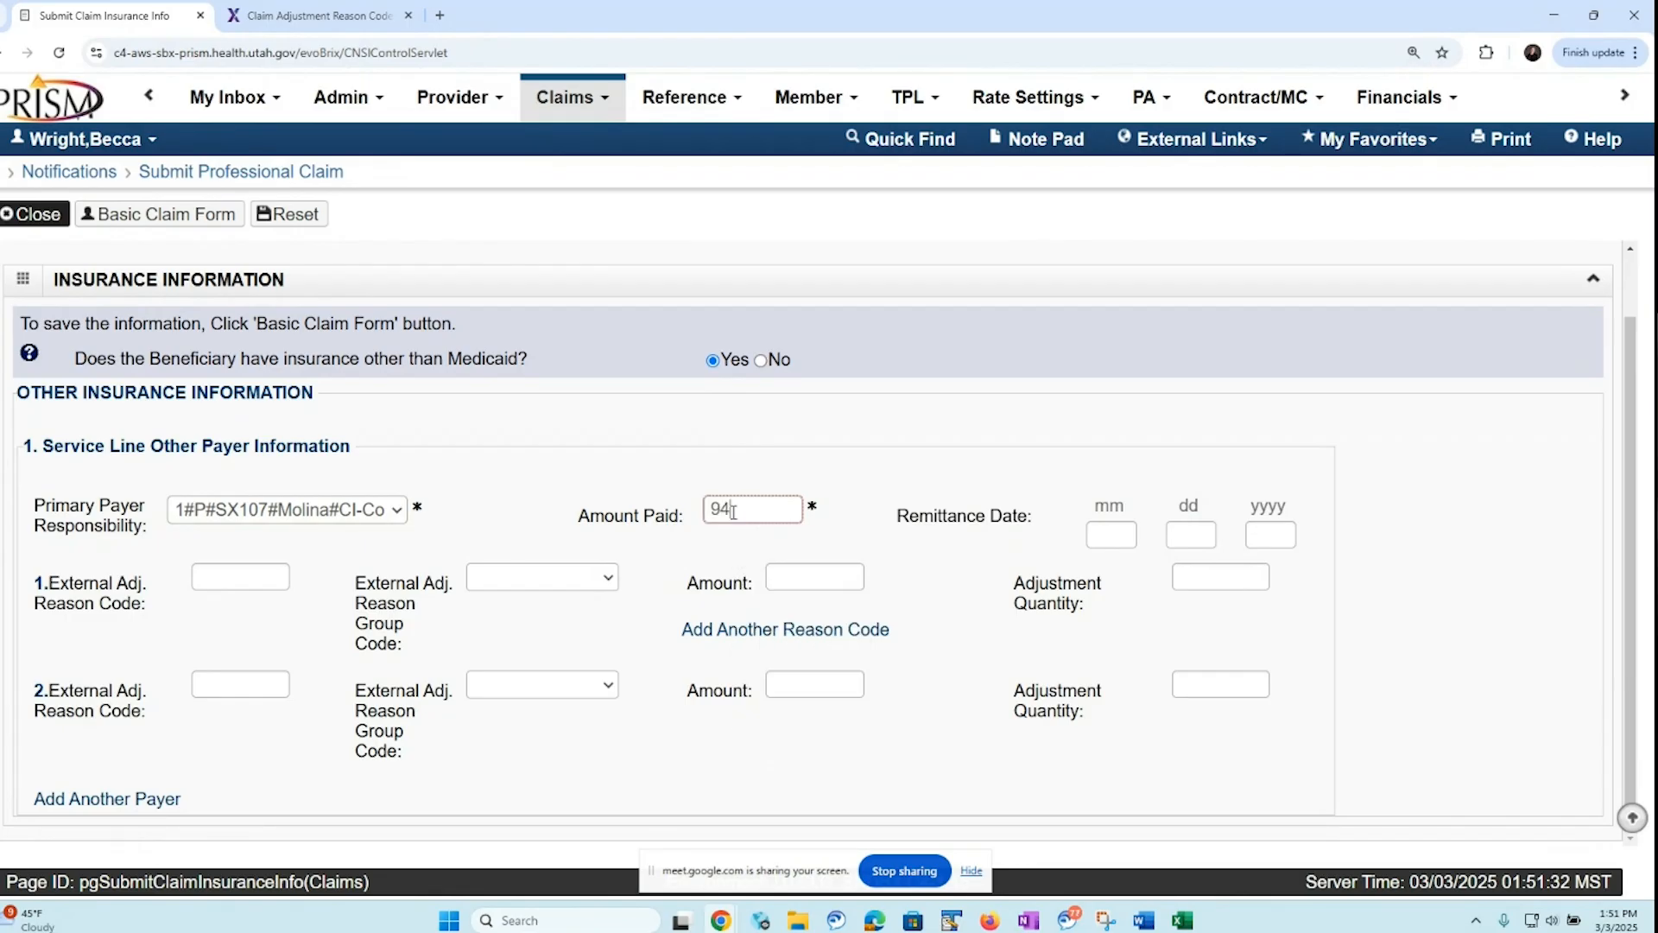
Enter line 1's first adjustment with reason code 45, group code CO-Contractual Obligations and amount 71.75
{"action": "left_click", "coordinate": [228, 573]}
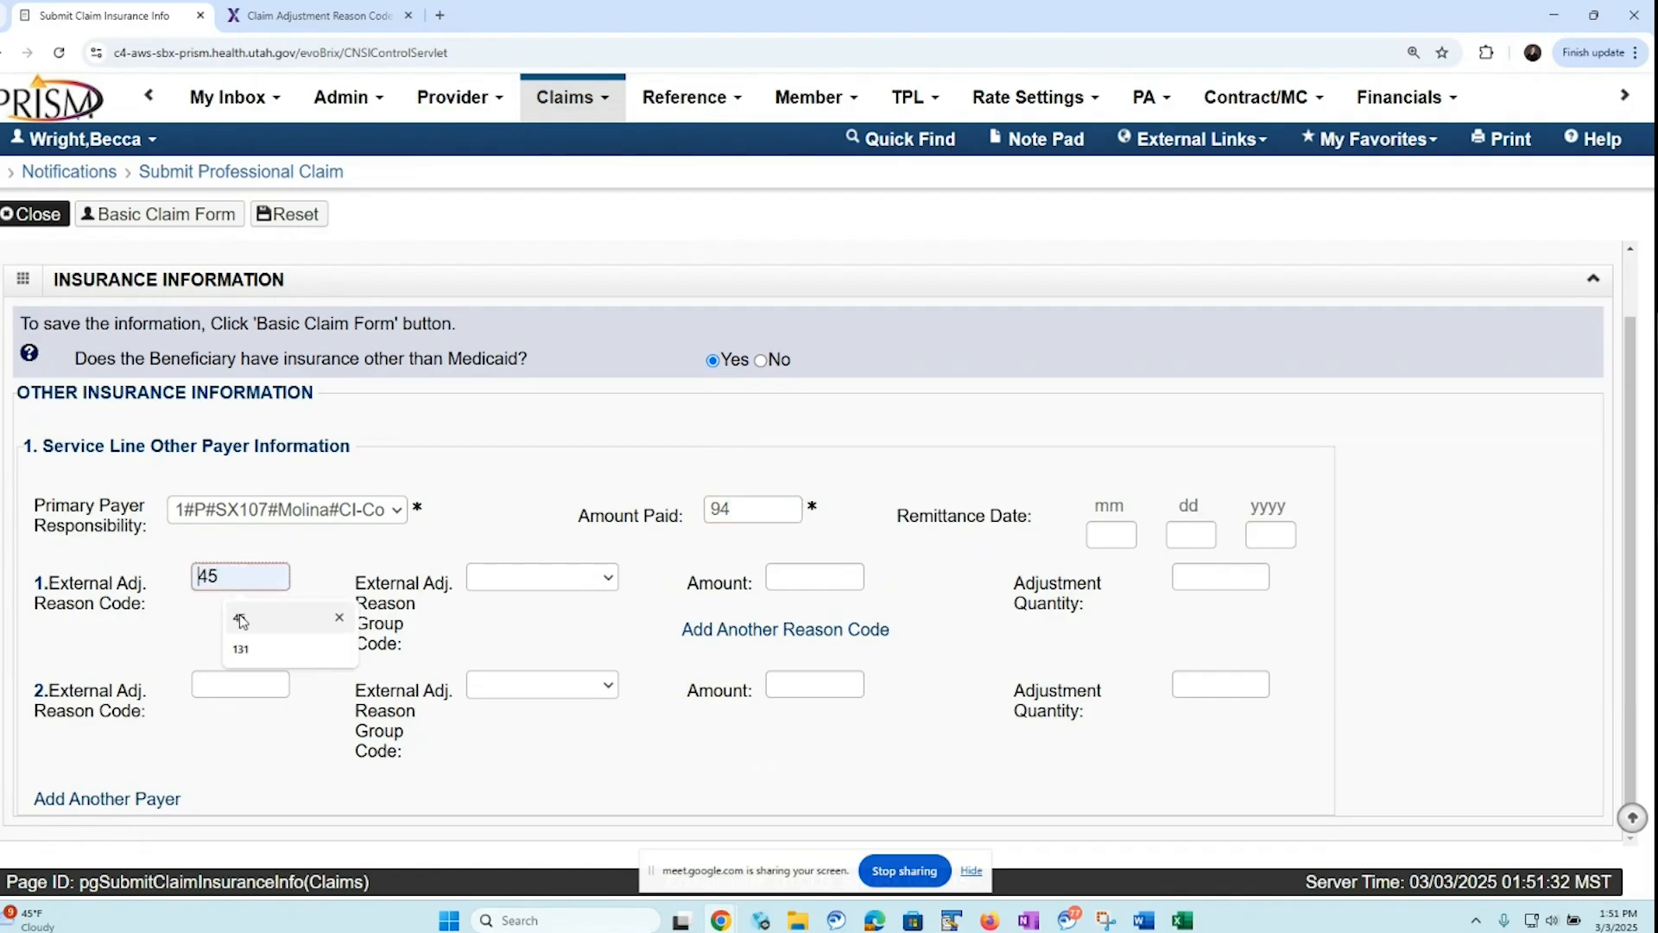
{"action": "left_click", "coordinate": [246, 618]}
{"action": "left_click", "coordinate": [605, 580]}
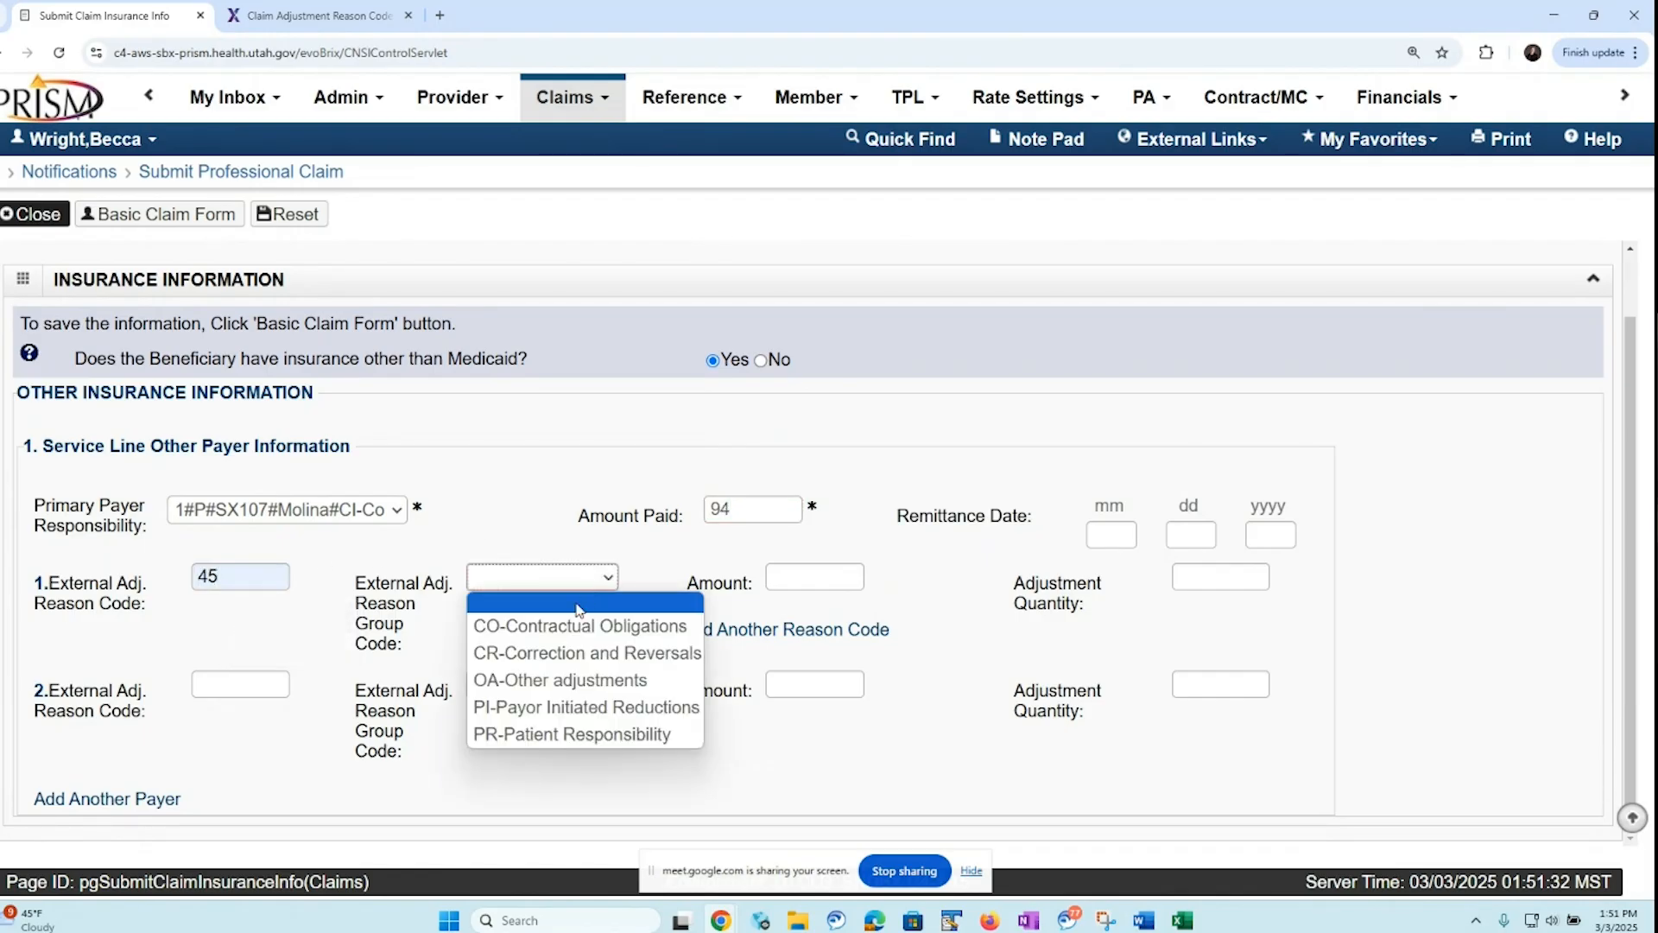
{"action": "left_click", "coordinate": [563, 629]}
{"action": "left_click", "coordinate": [788, 577]}
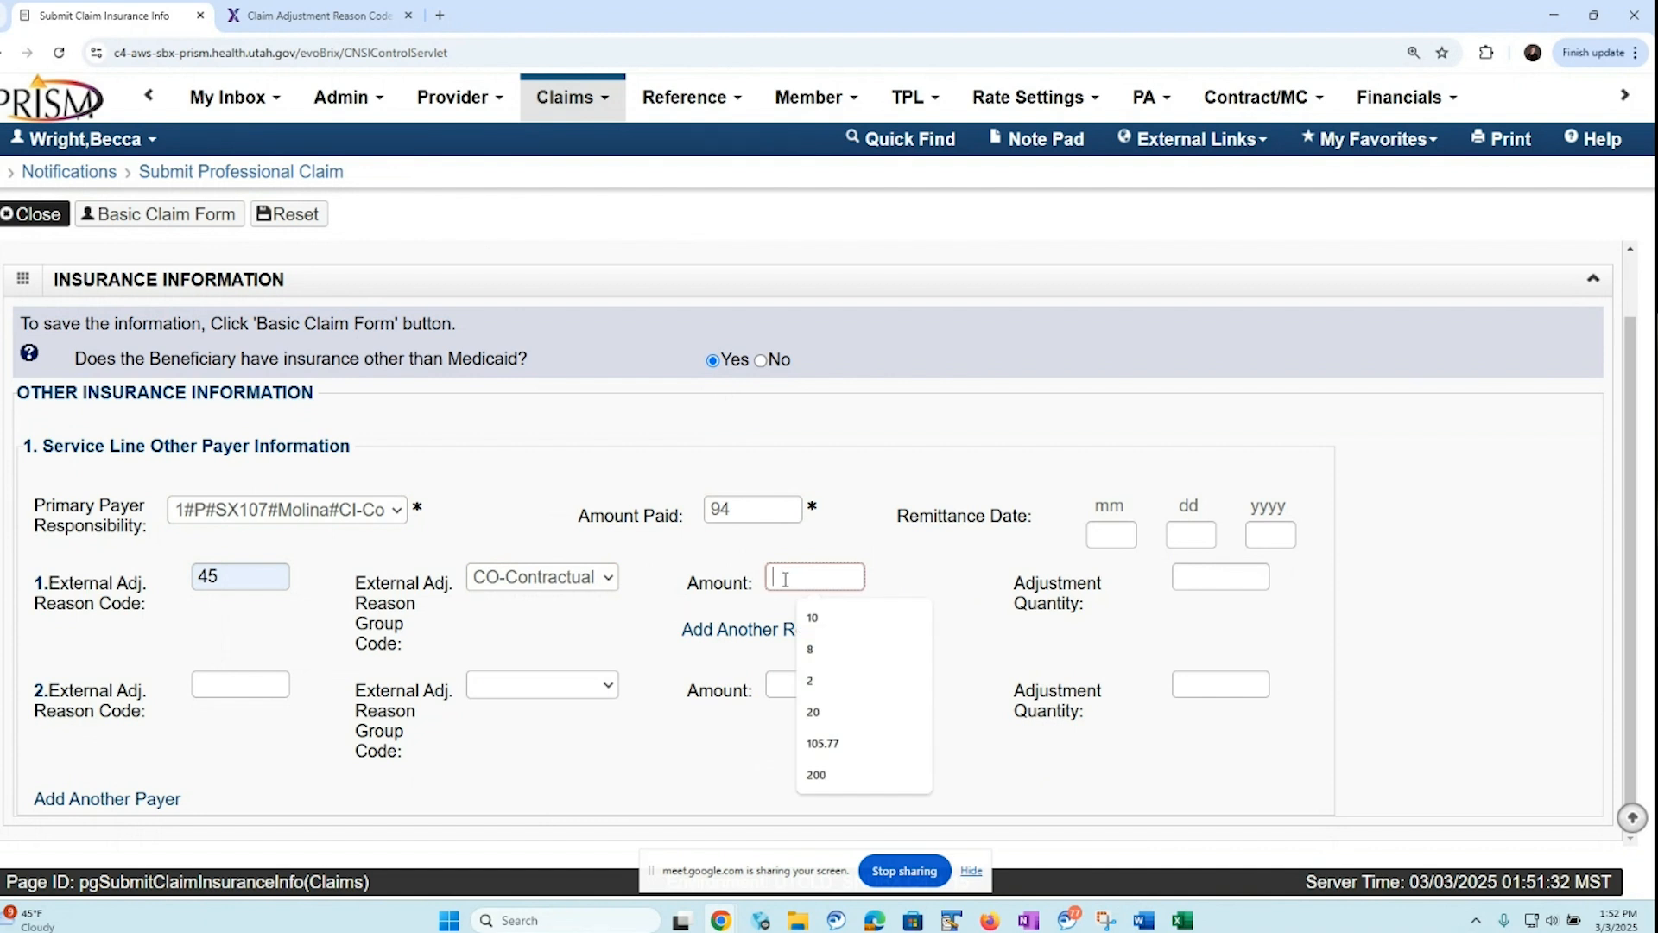
{"action": "type", "text": "71."}
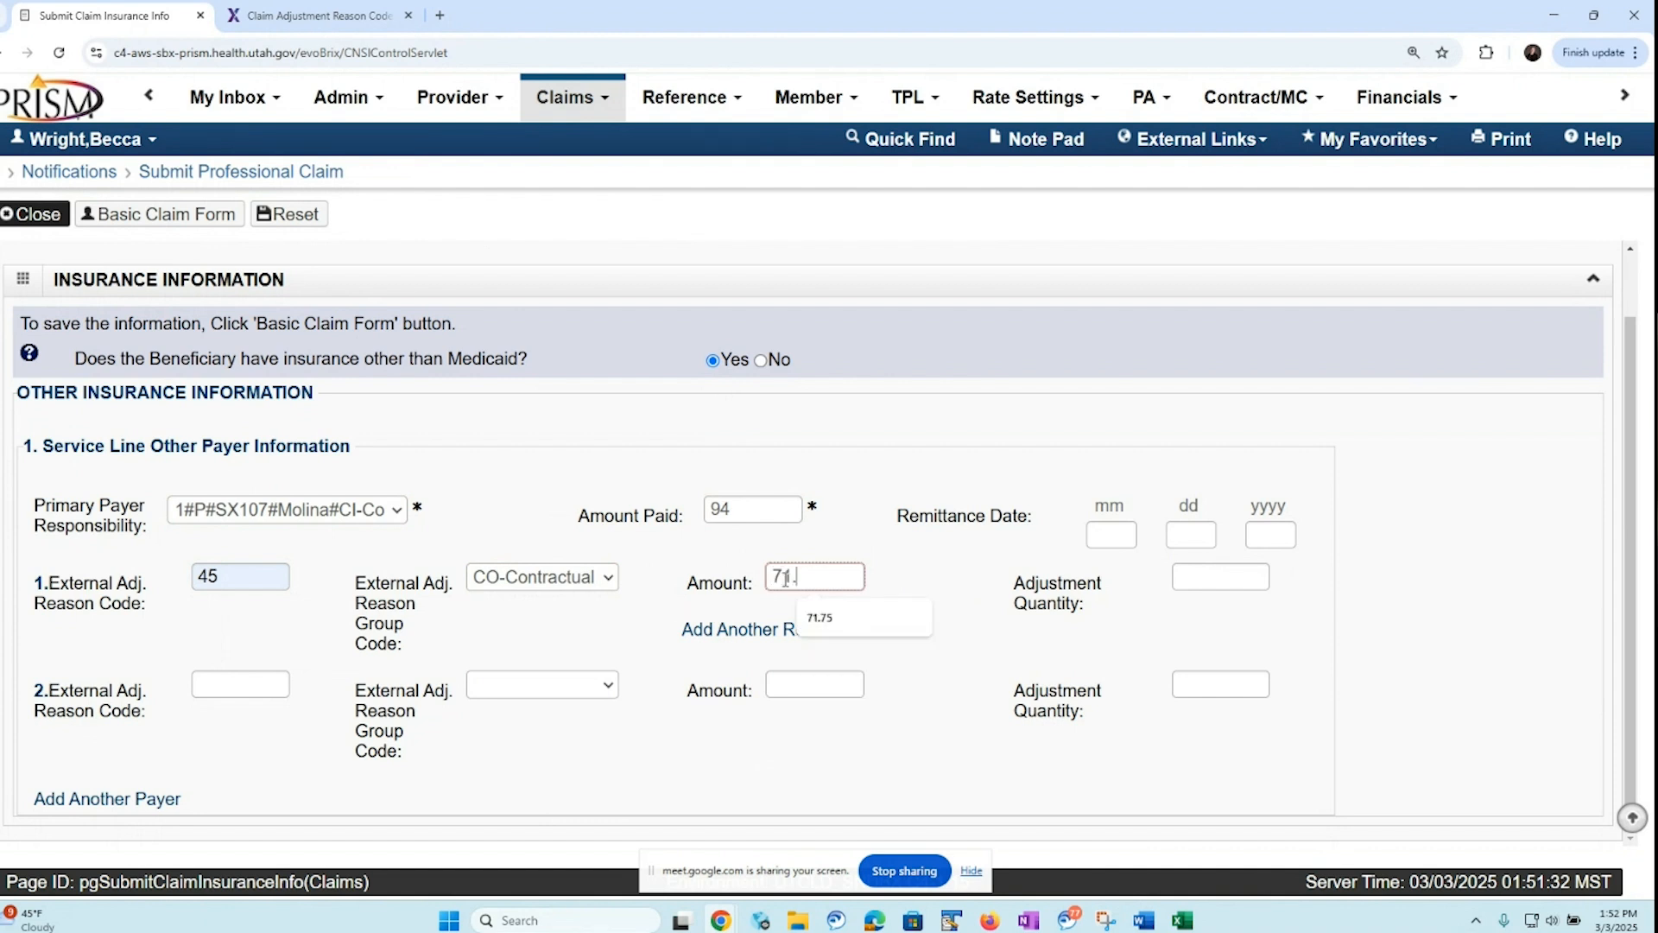
{"action": "type", "text": "75"}
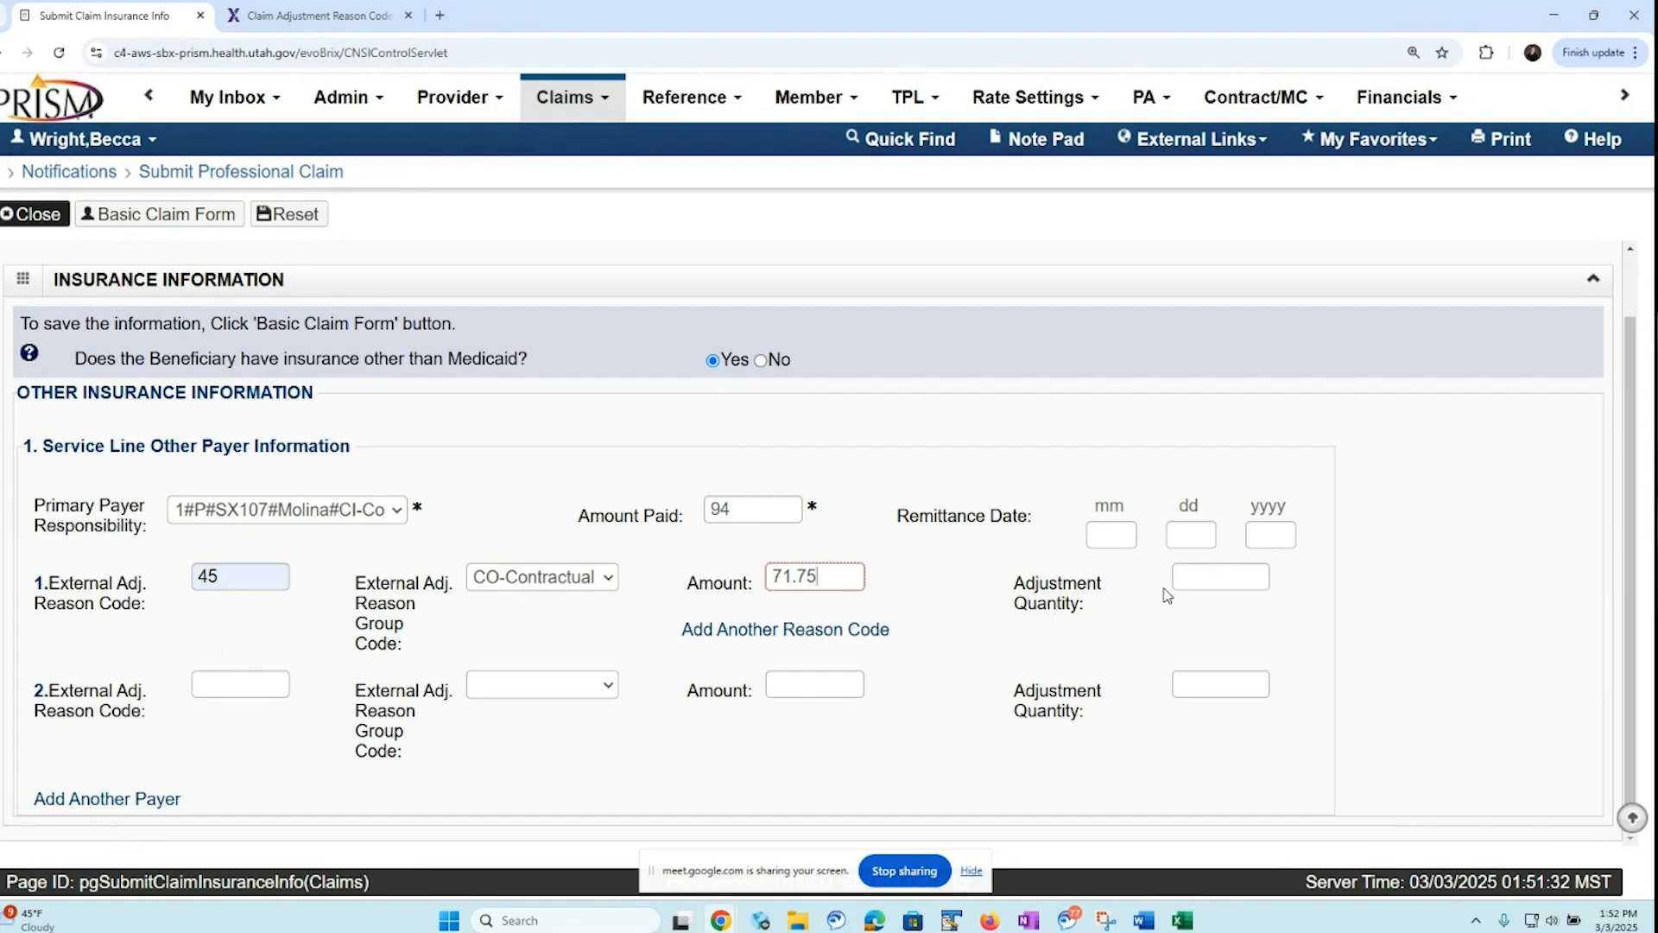
Enter line 1's second adjustment with reason code 253, group code CO-Contractual Obligations and amount 2
{"action": "left_click", "coordinate": [207, 683]}
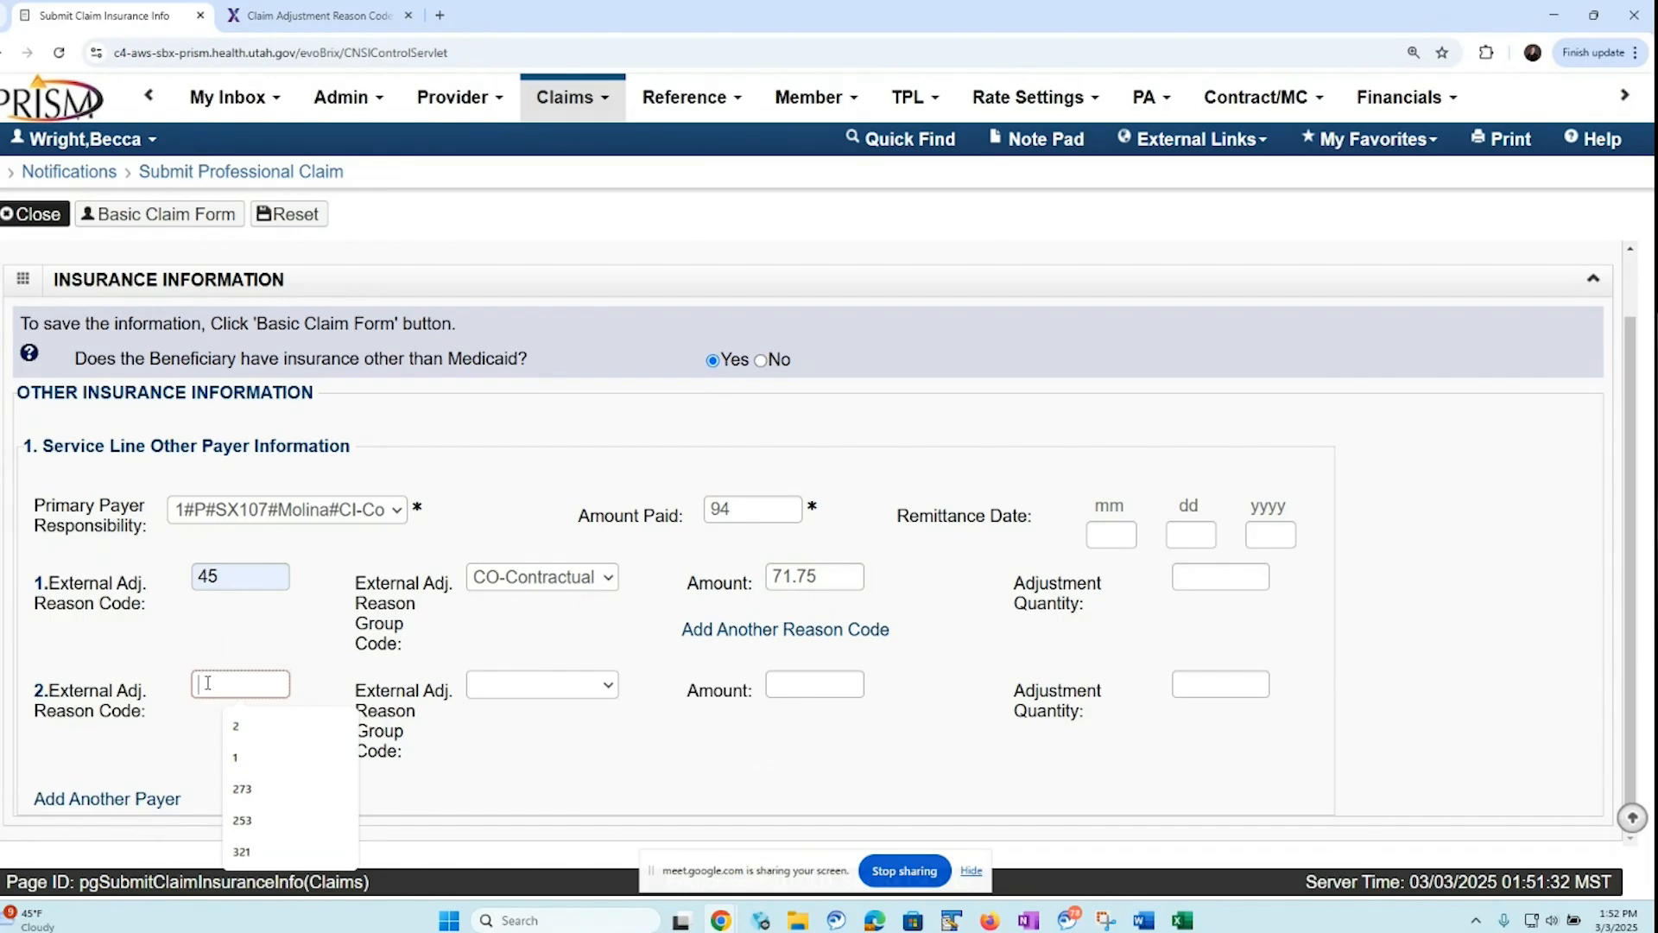
{"action": "type", "text": "253"}
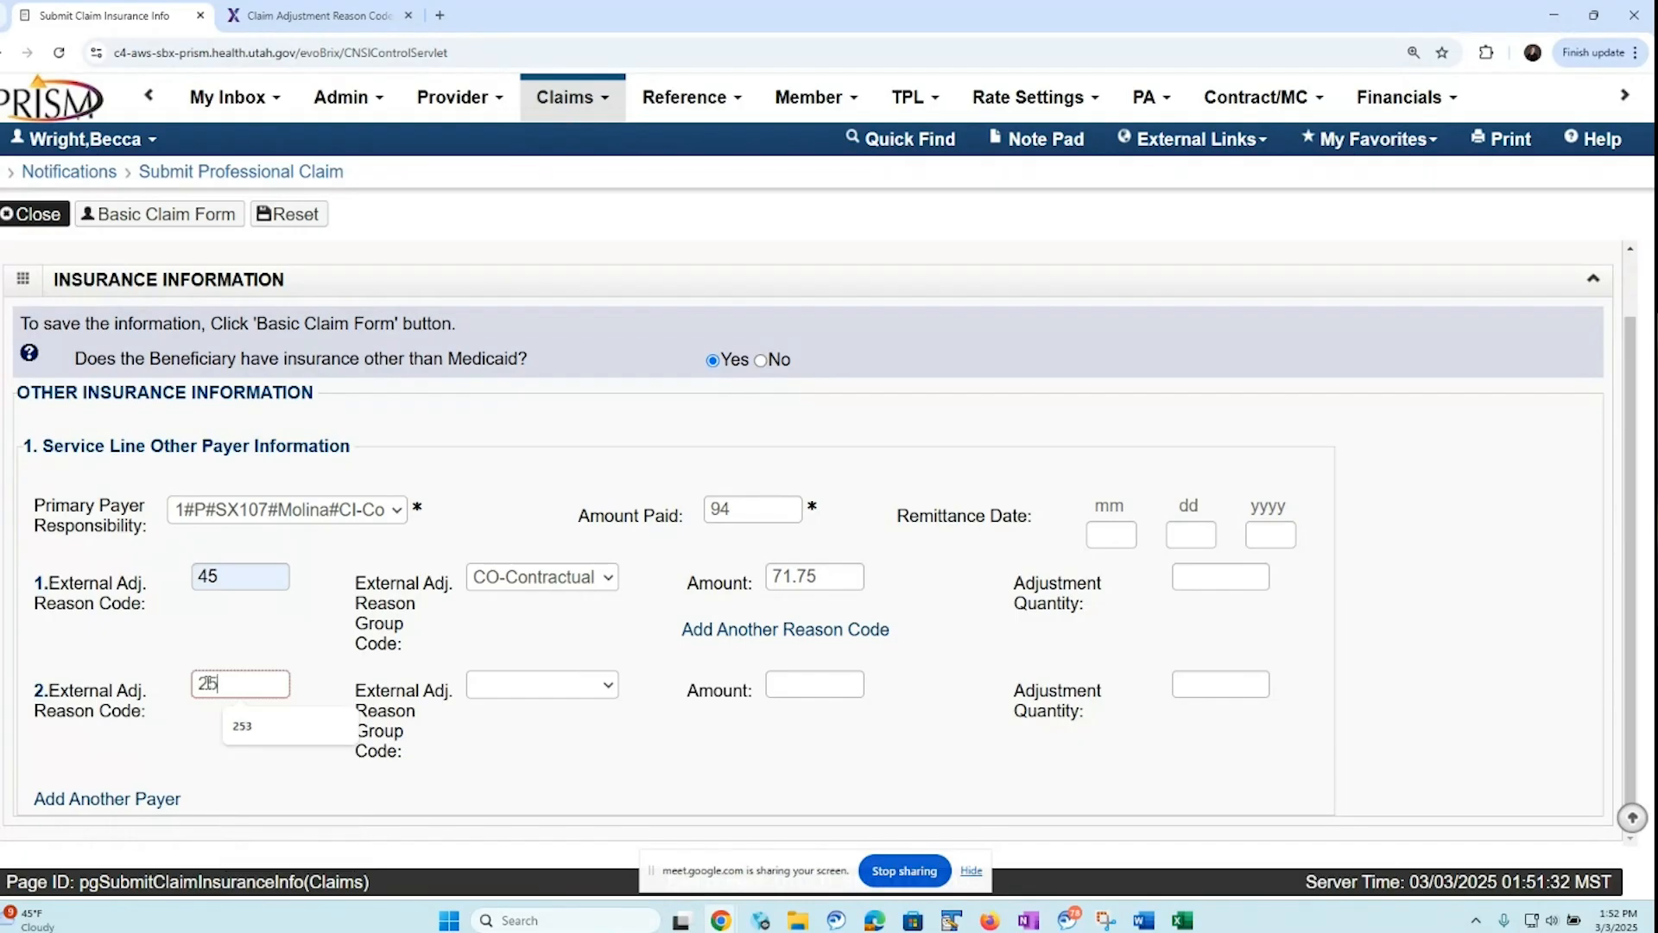
{"action": "left_click", "coordinate": [598, 692]}
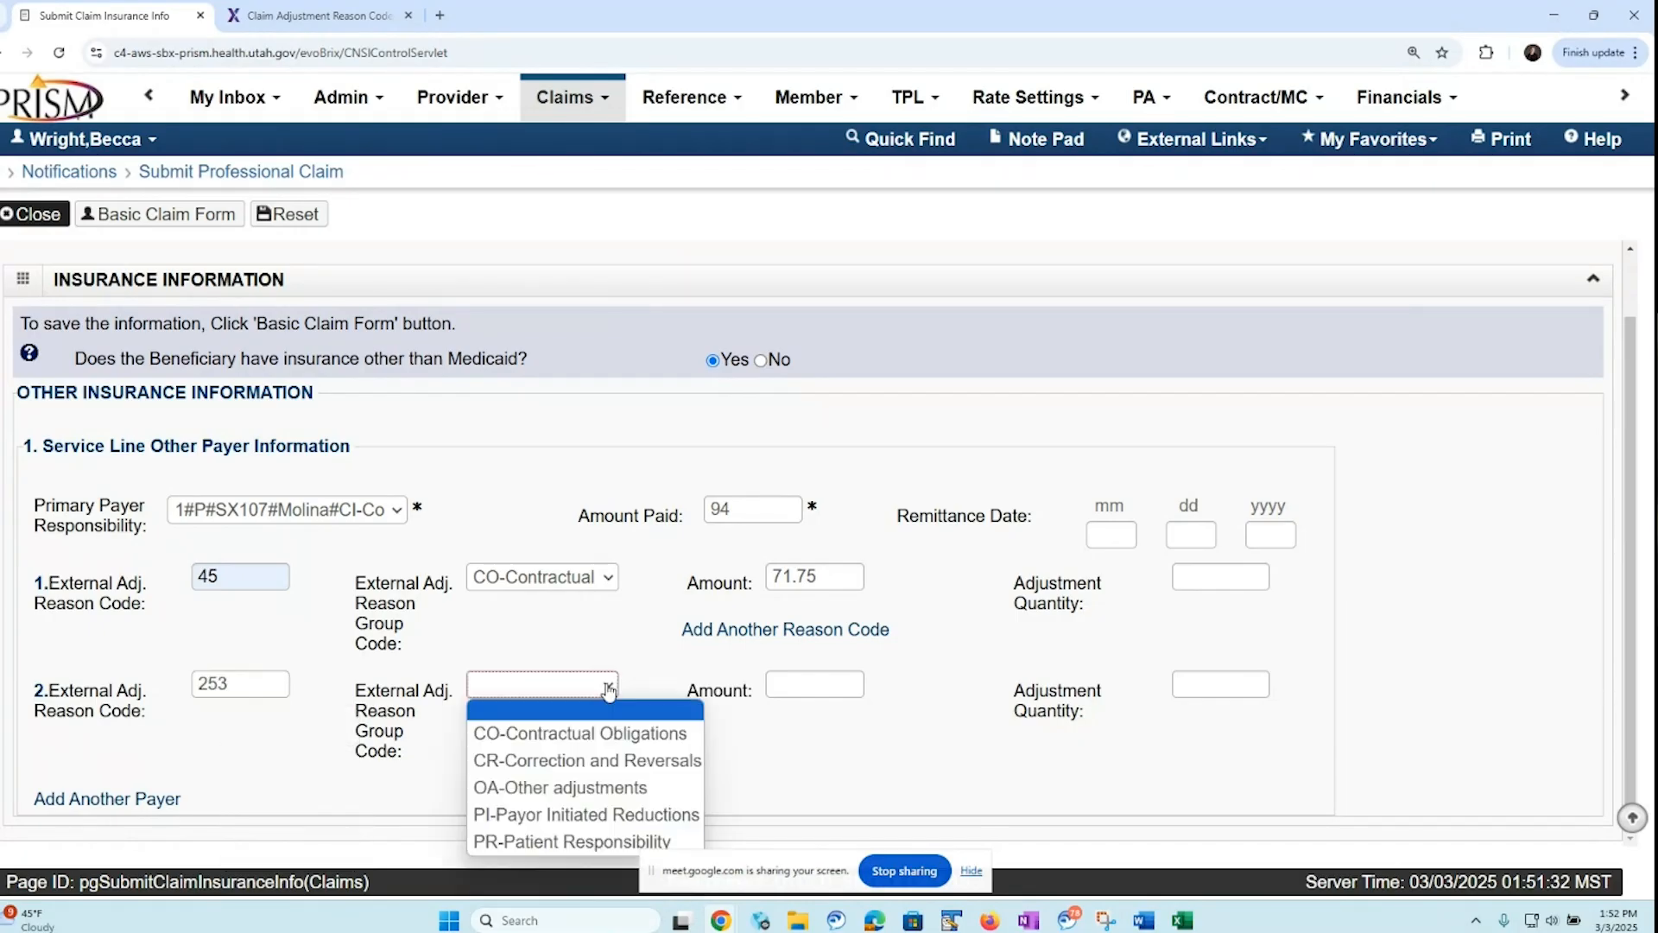
{"action": "left_click", "coordinate": [557, 735]}
{"action": "left_click", "coordinate": [801, 687]}
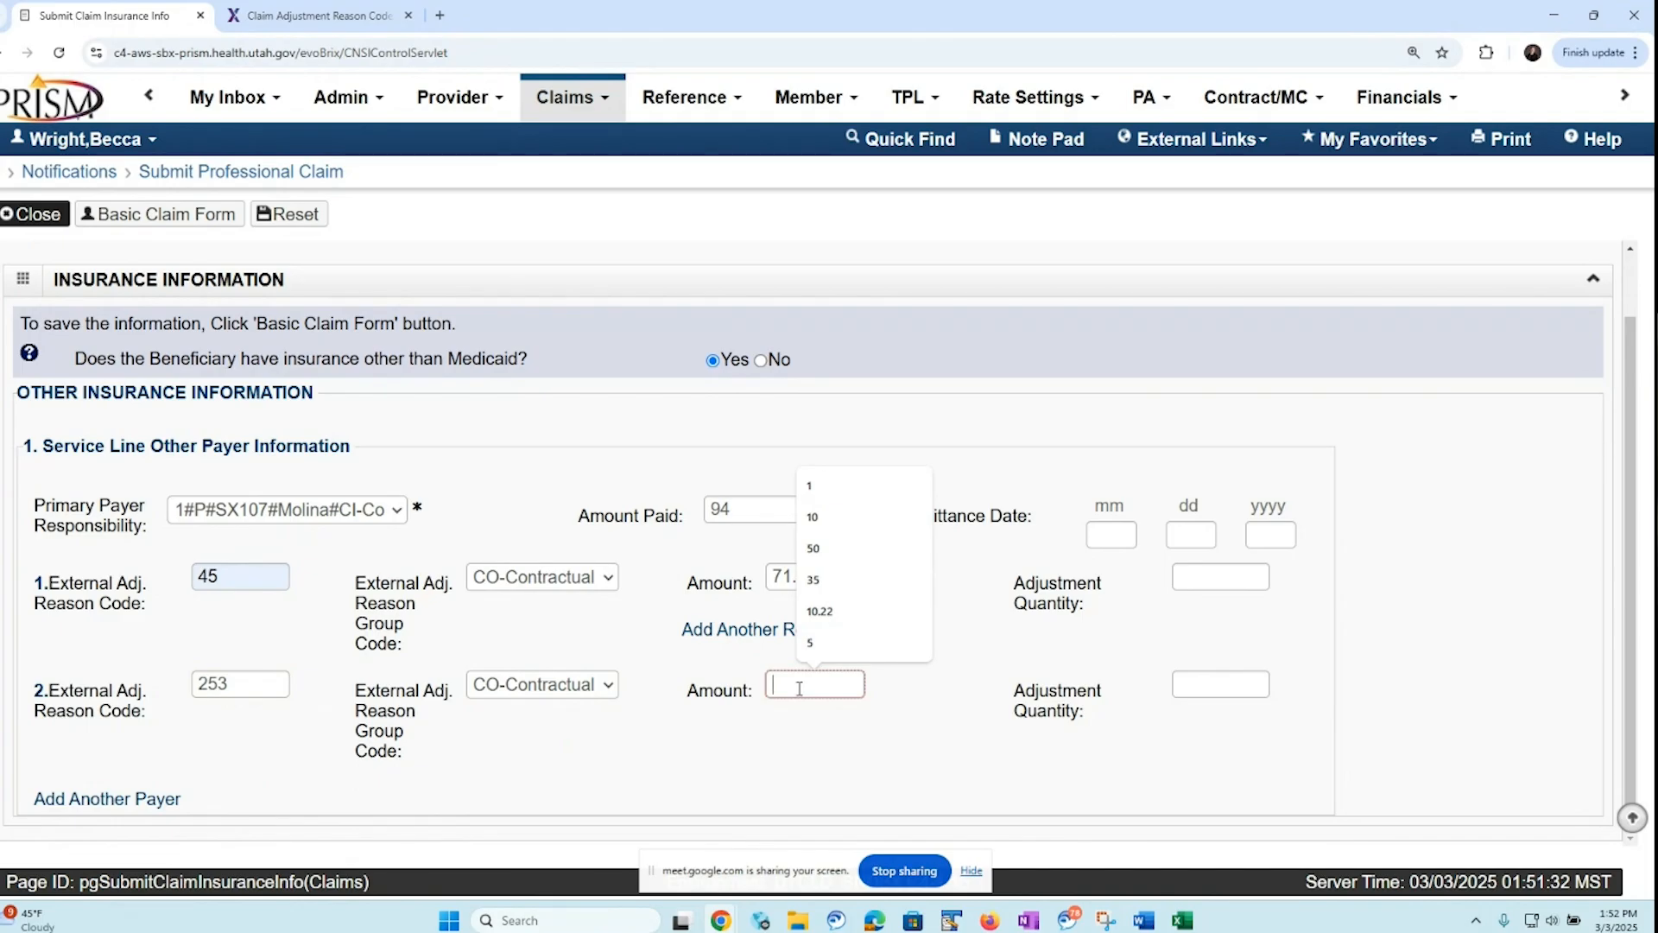
{"action": "type", "text": "2"}
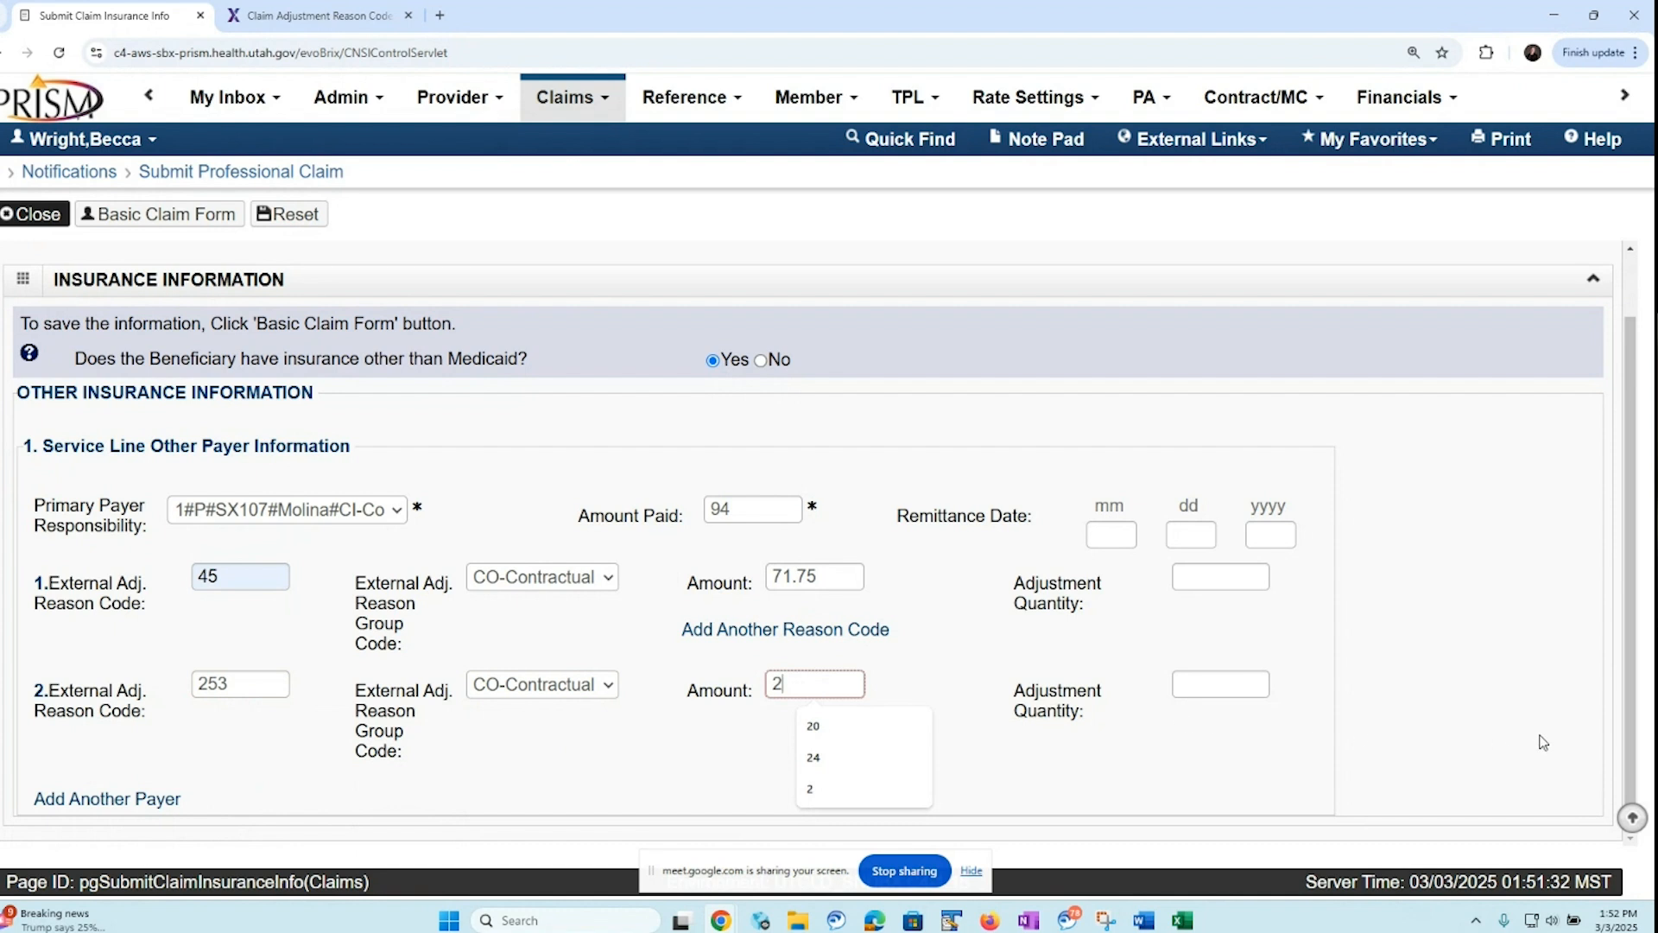
{"action": "left_click", "coordinate": [1628, 732]}
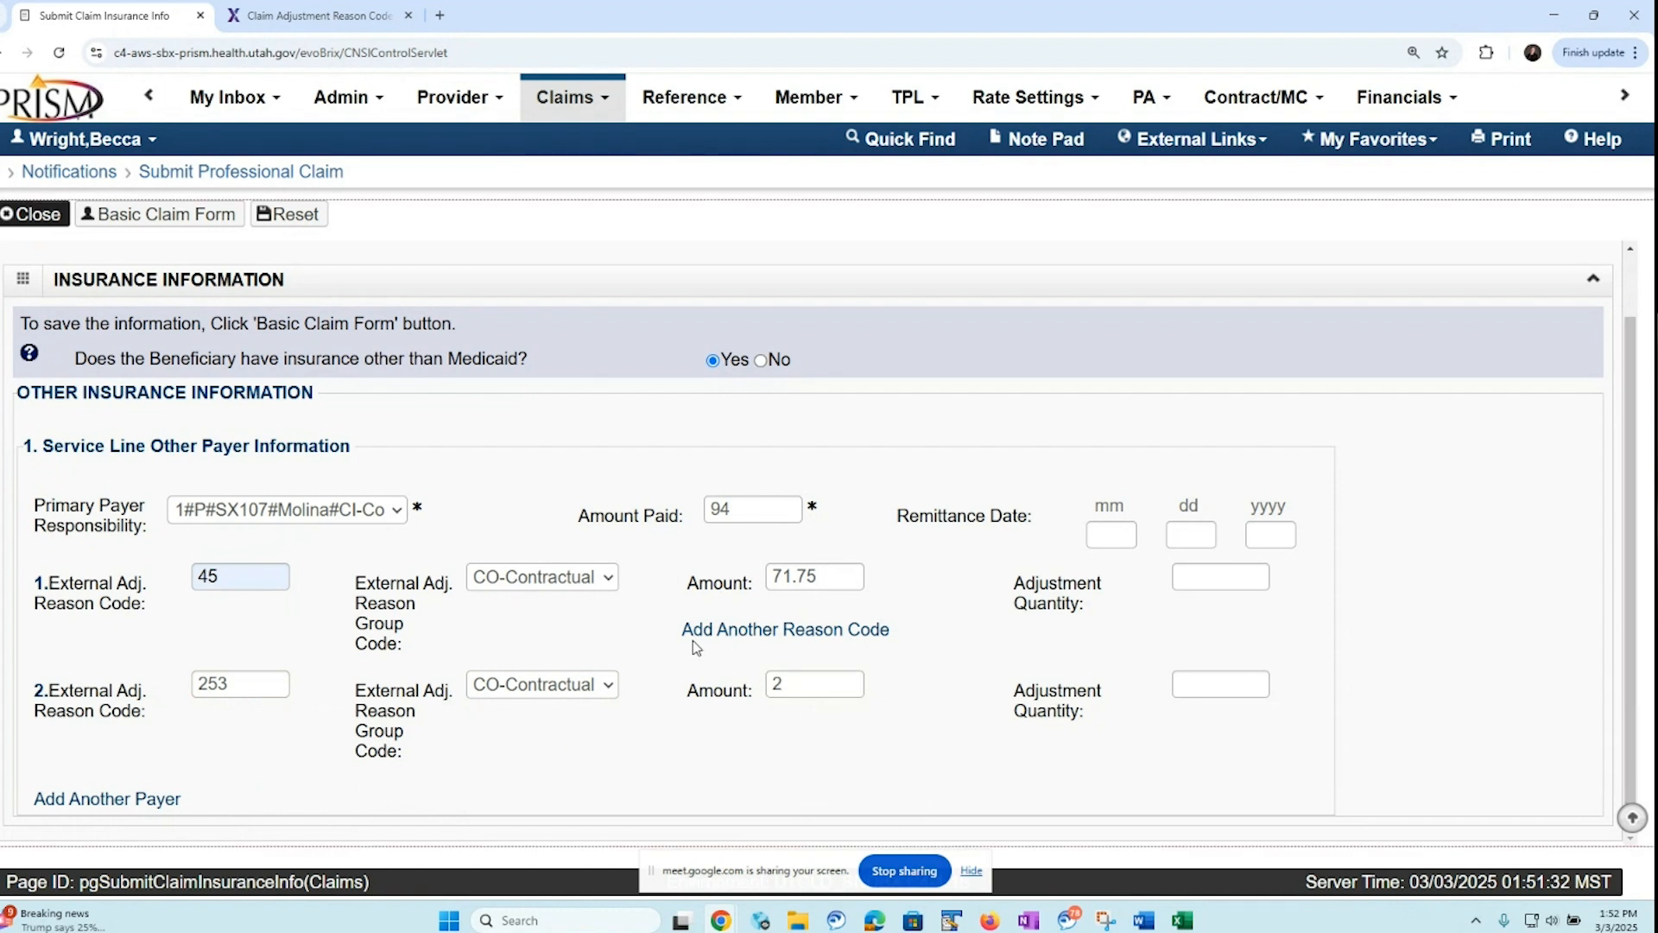
Add a third adjustment to line 1 with reason code 2, group code PR-Patient Responsibility and amount 24
{"action": "left_click", "coordinate": [861, 639]}
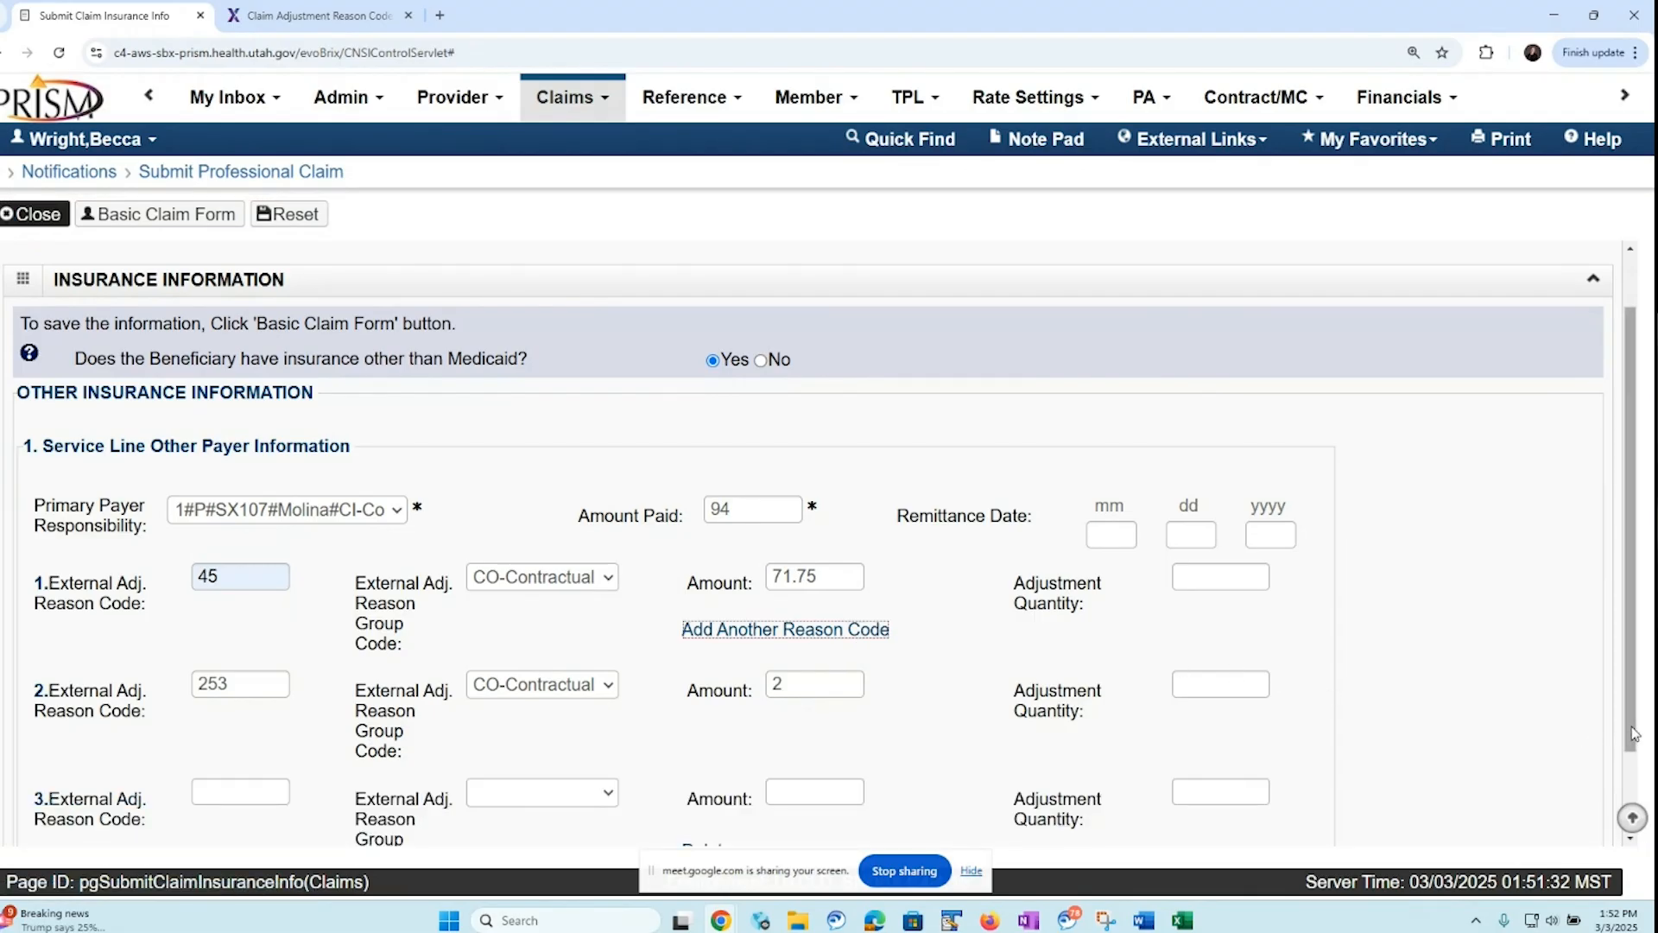
{"action": "scroll", "coordinate": [1632, 734], "scroll_direction": "down", "scroll_amount": 1}
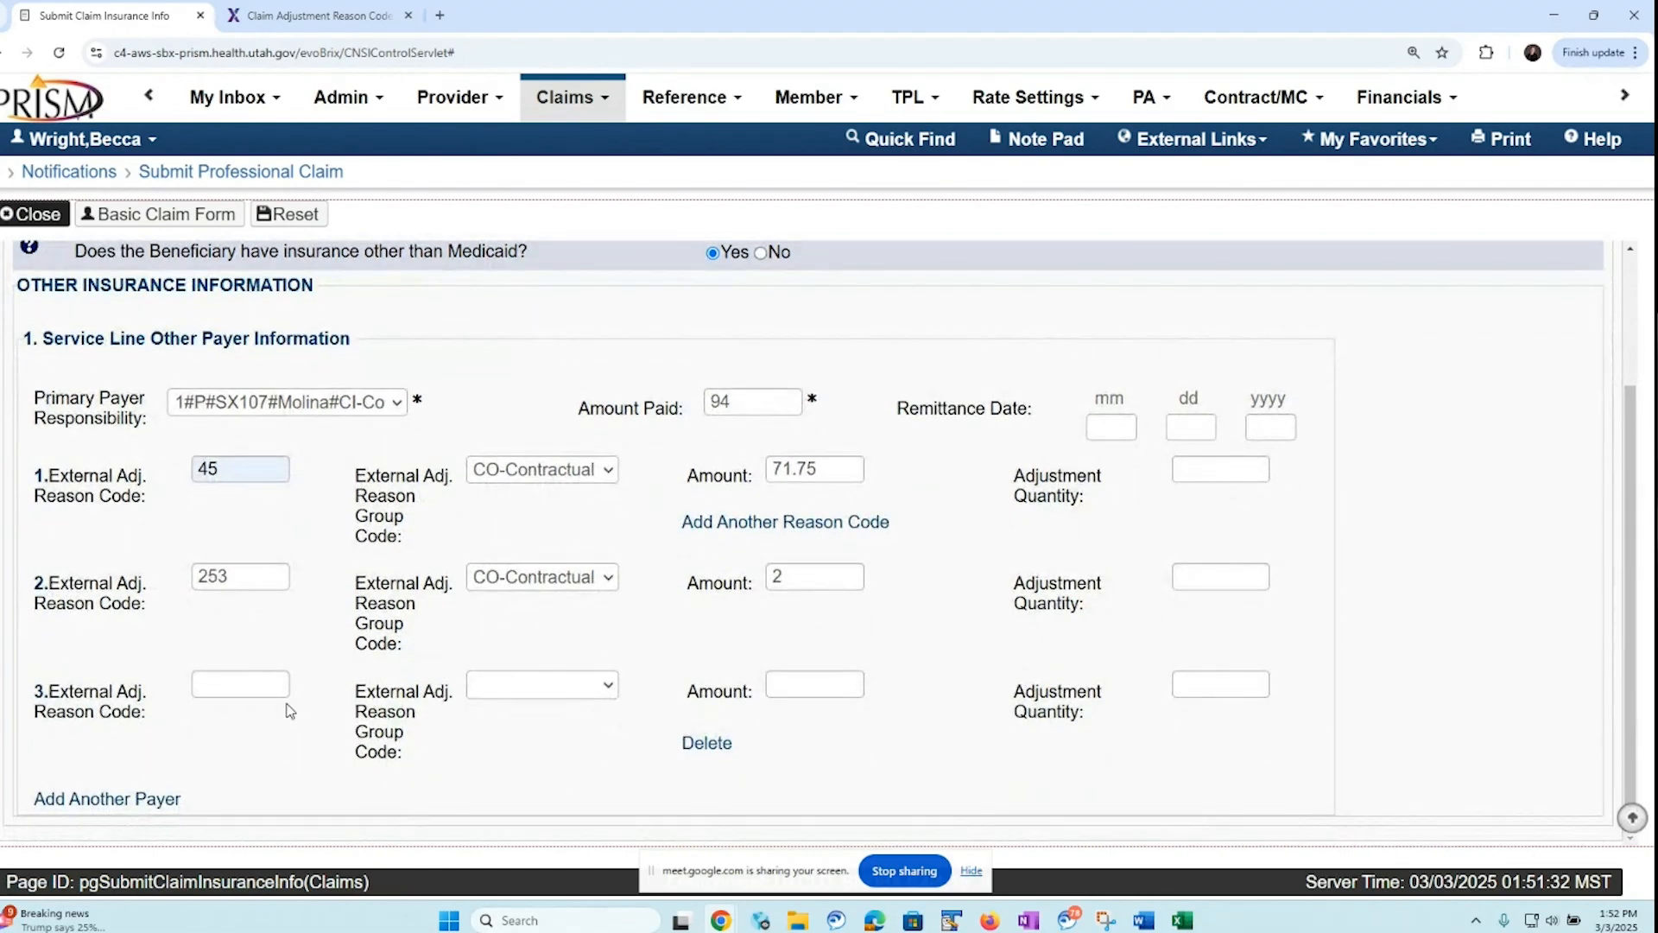
{"action": "left_click", "coordinate": [209, 682]}
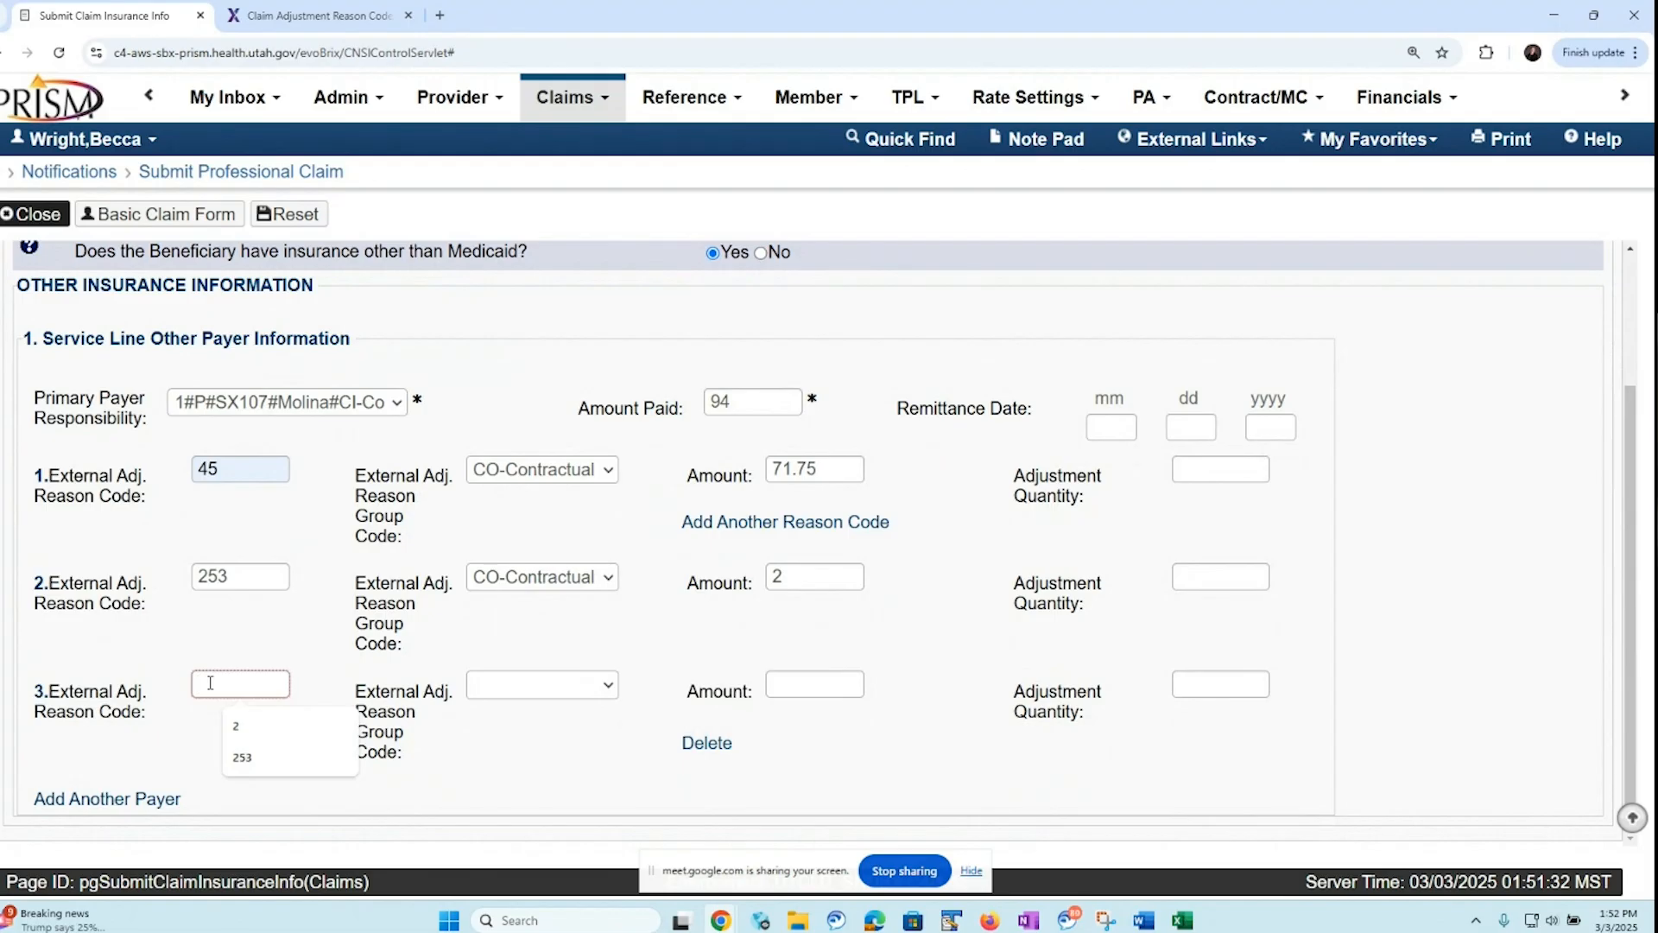
{"action": "left_click", "coordinate": [257, 740]}
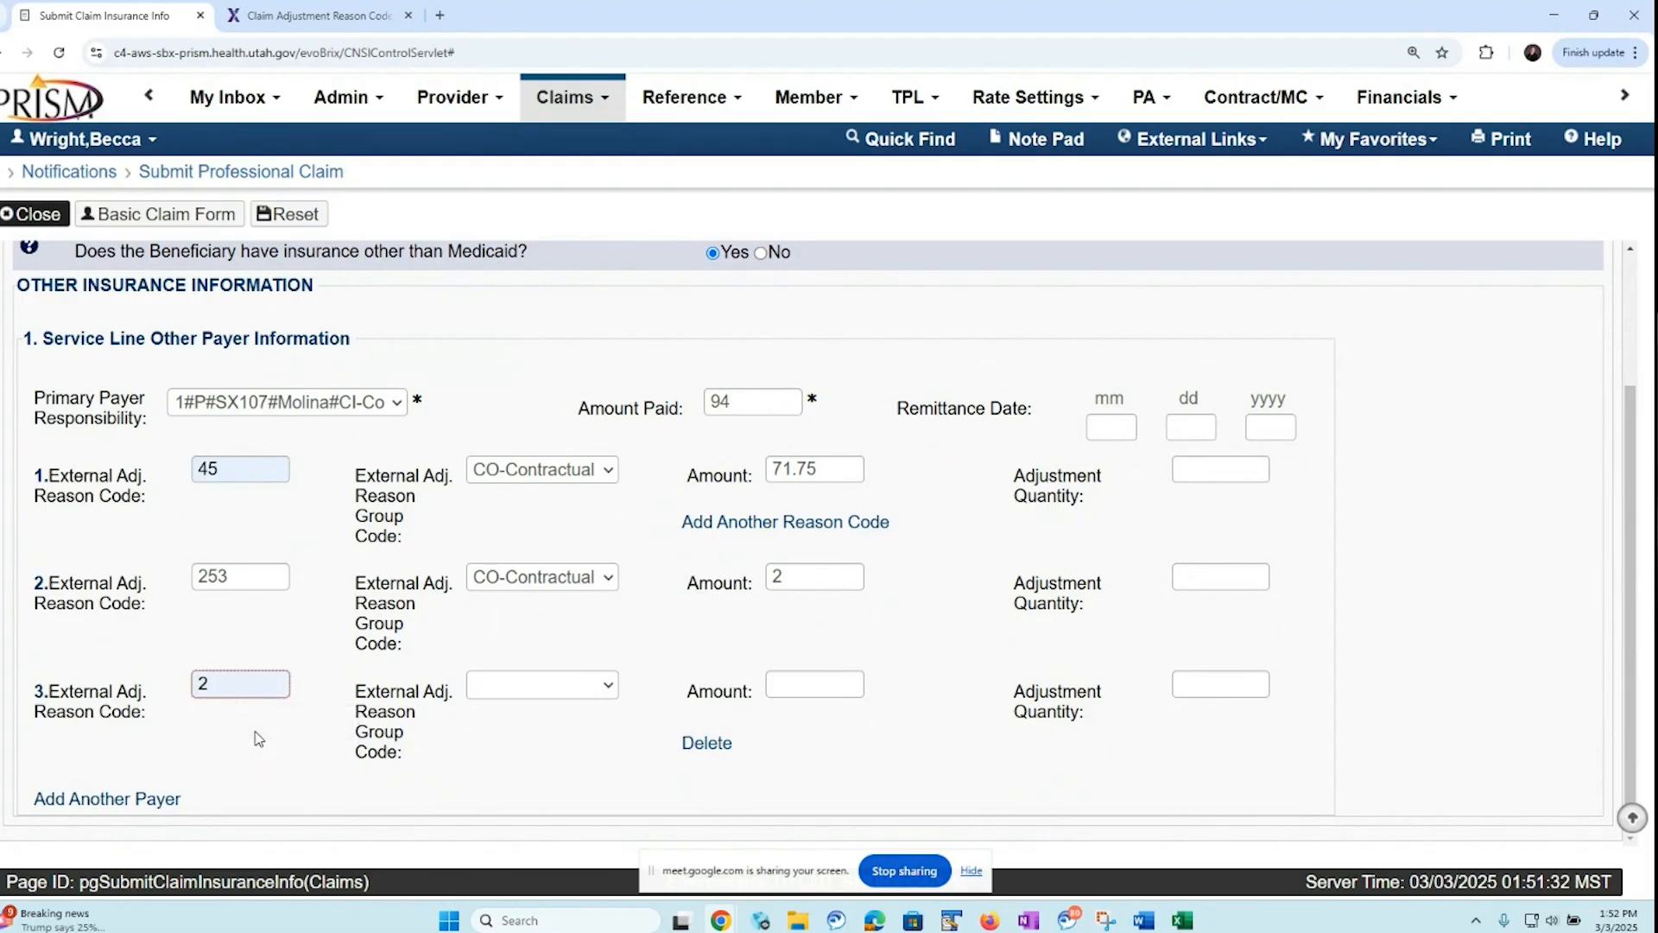
{"action": "left_click", "coordinate": [604, 690]}
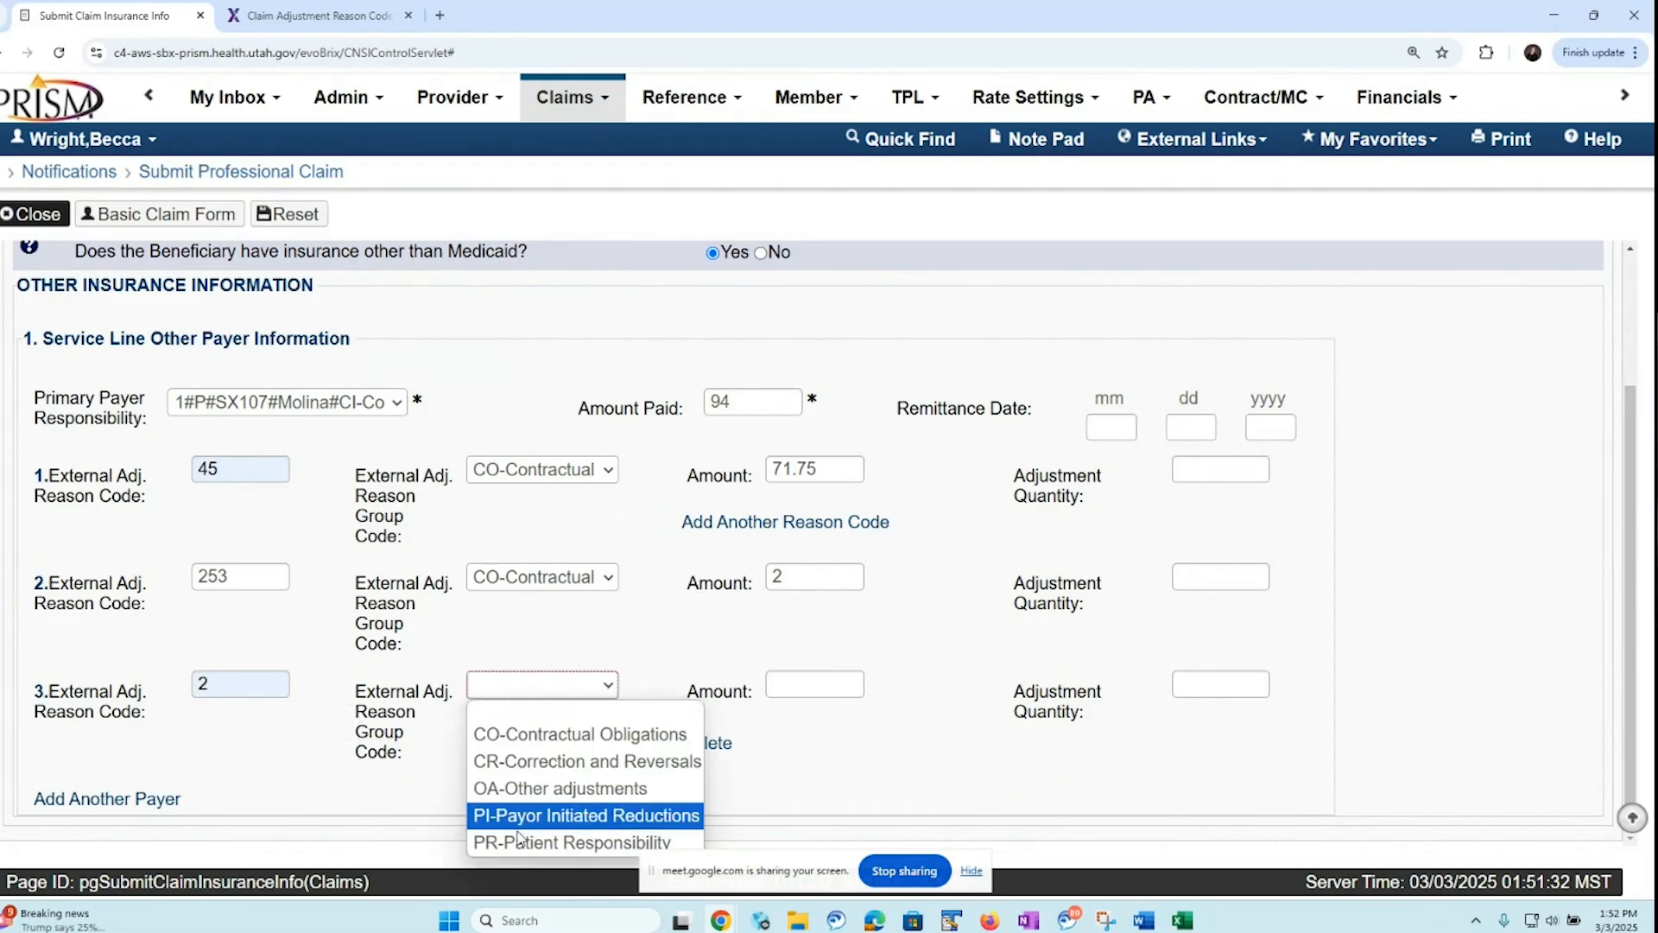
{"action": "left_click", "coordinate": [605, 842]}
{"action": "left_click", "coordinate": [778, 685]}
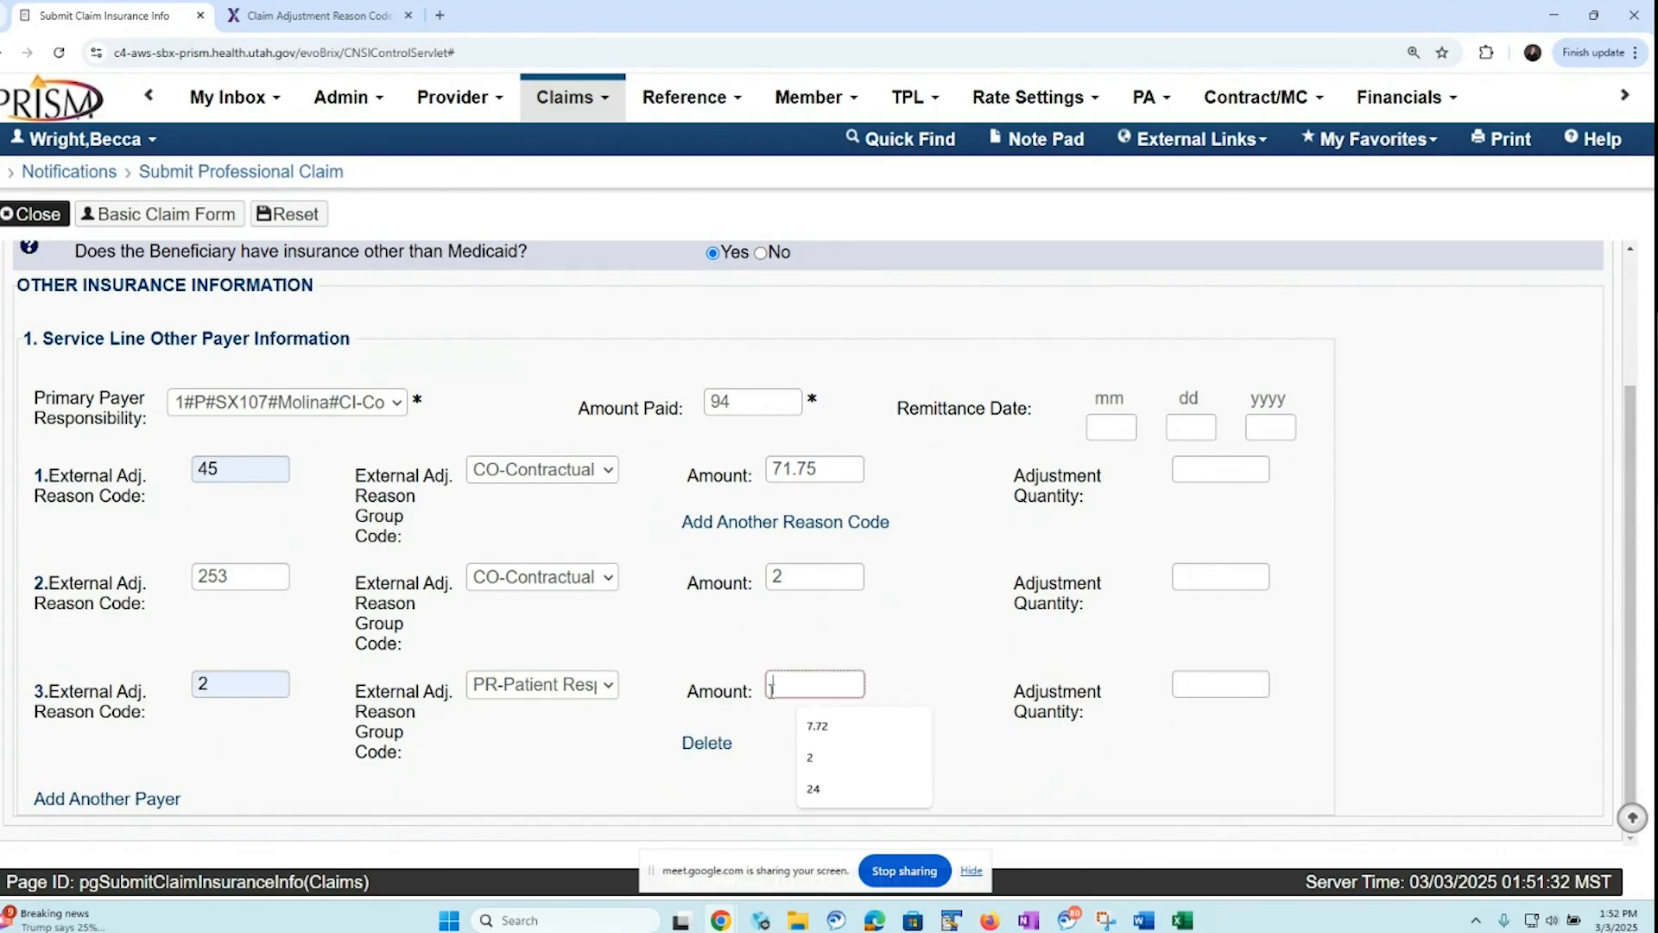
{"action": "type", "text": "24"}
Save line 1's insurance information and open the insurance information for line 2 (procedure 92134)
{"action": "left_click", "coordinate": [142, 223]}
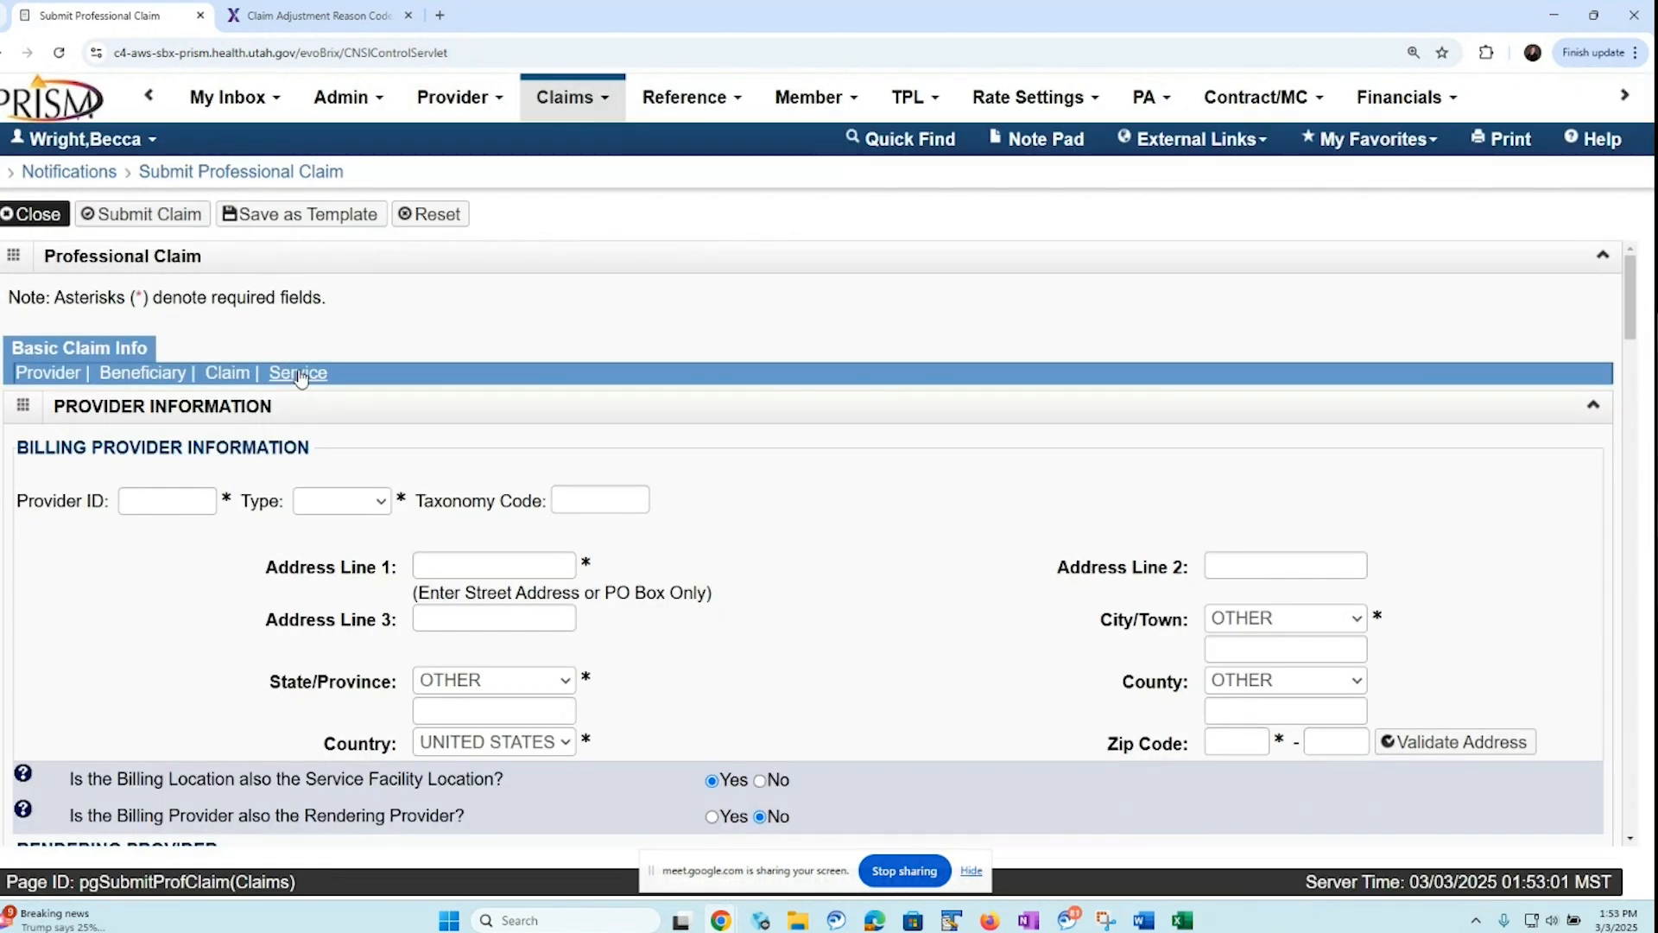
{"action": "left_click", "coordinate": [300, 374]}
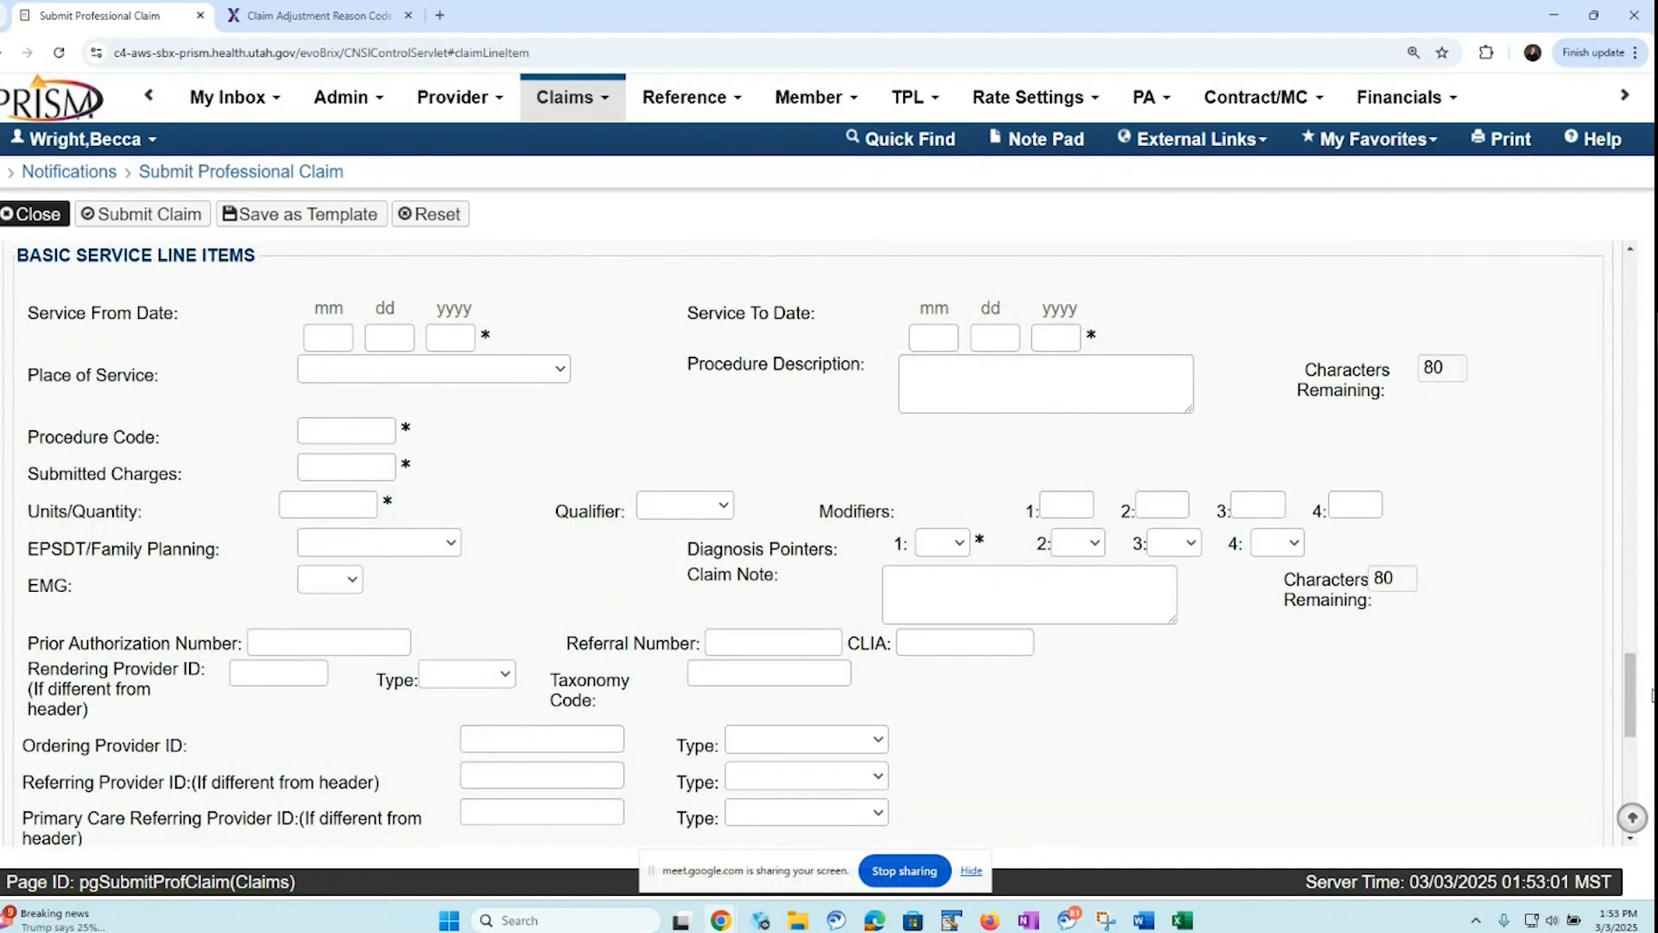
{"action": "scroll", "coordinate": [1645, 695], "scroll_direction": "down", "scroll_amount": 9}
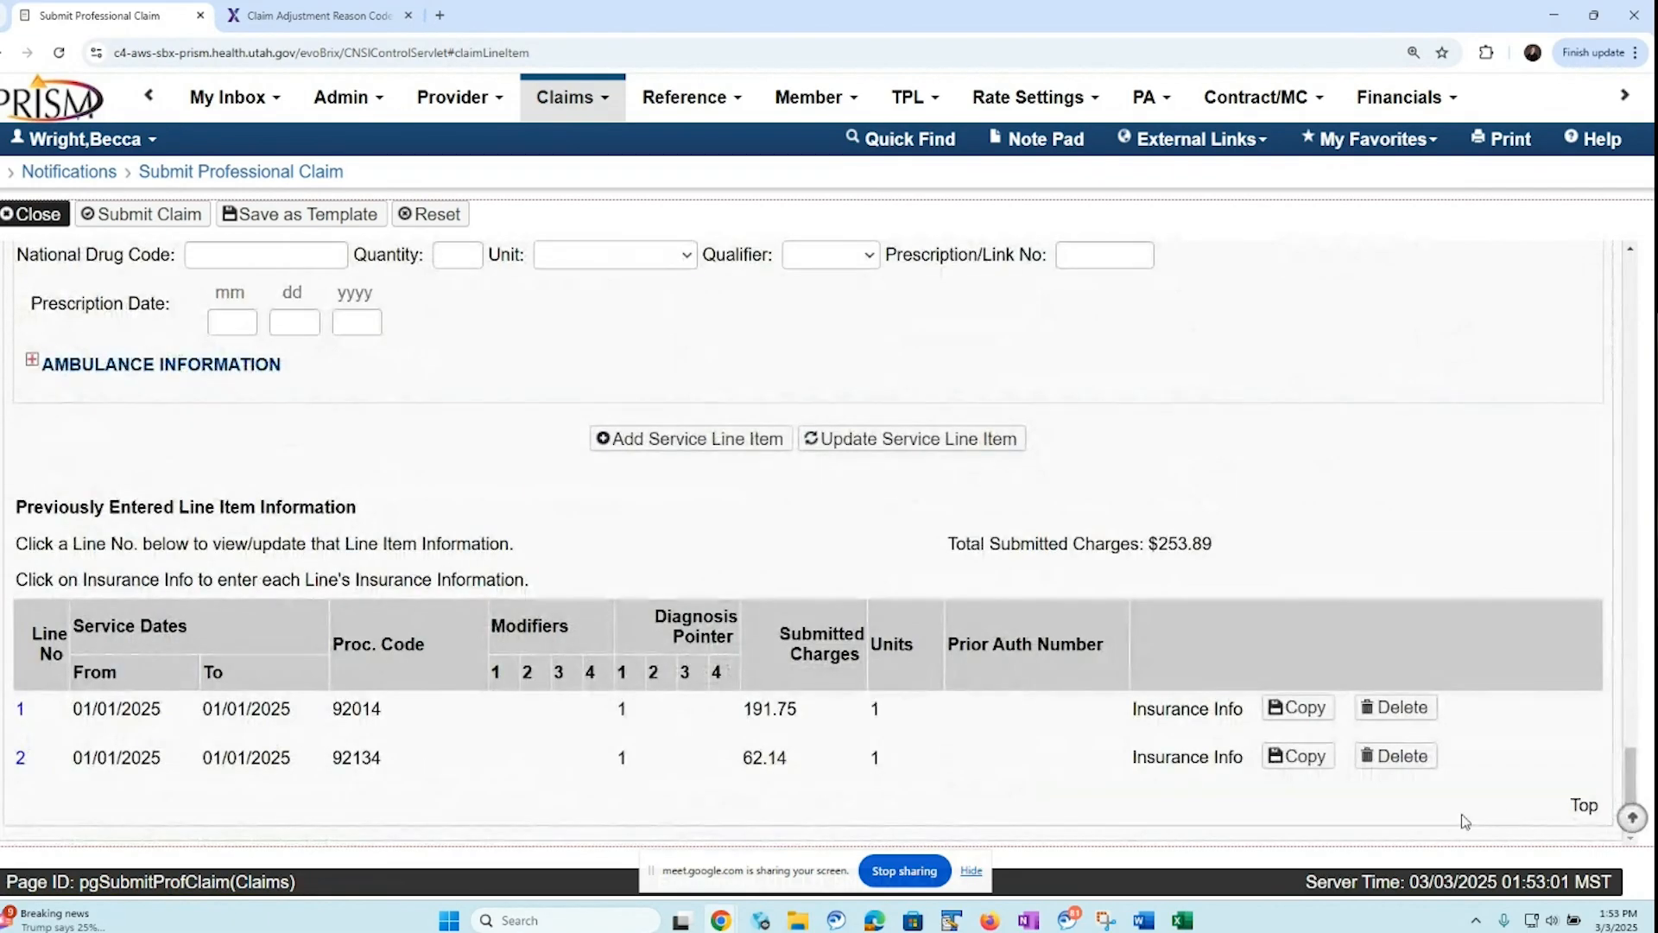
{"action": "left_click", "coordinate": [1177, 766]}
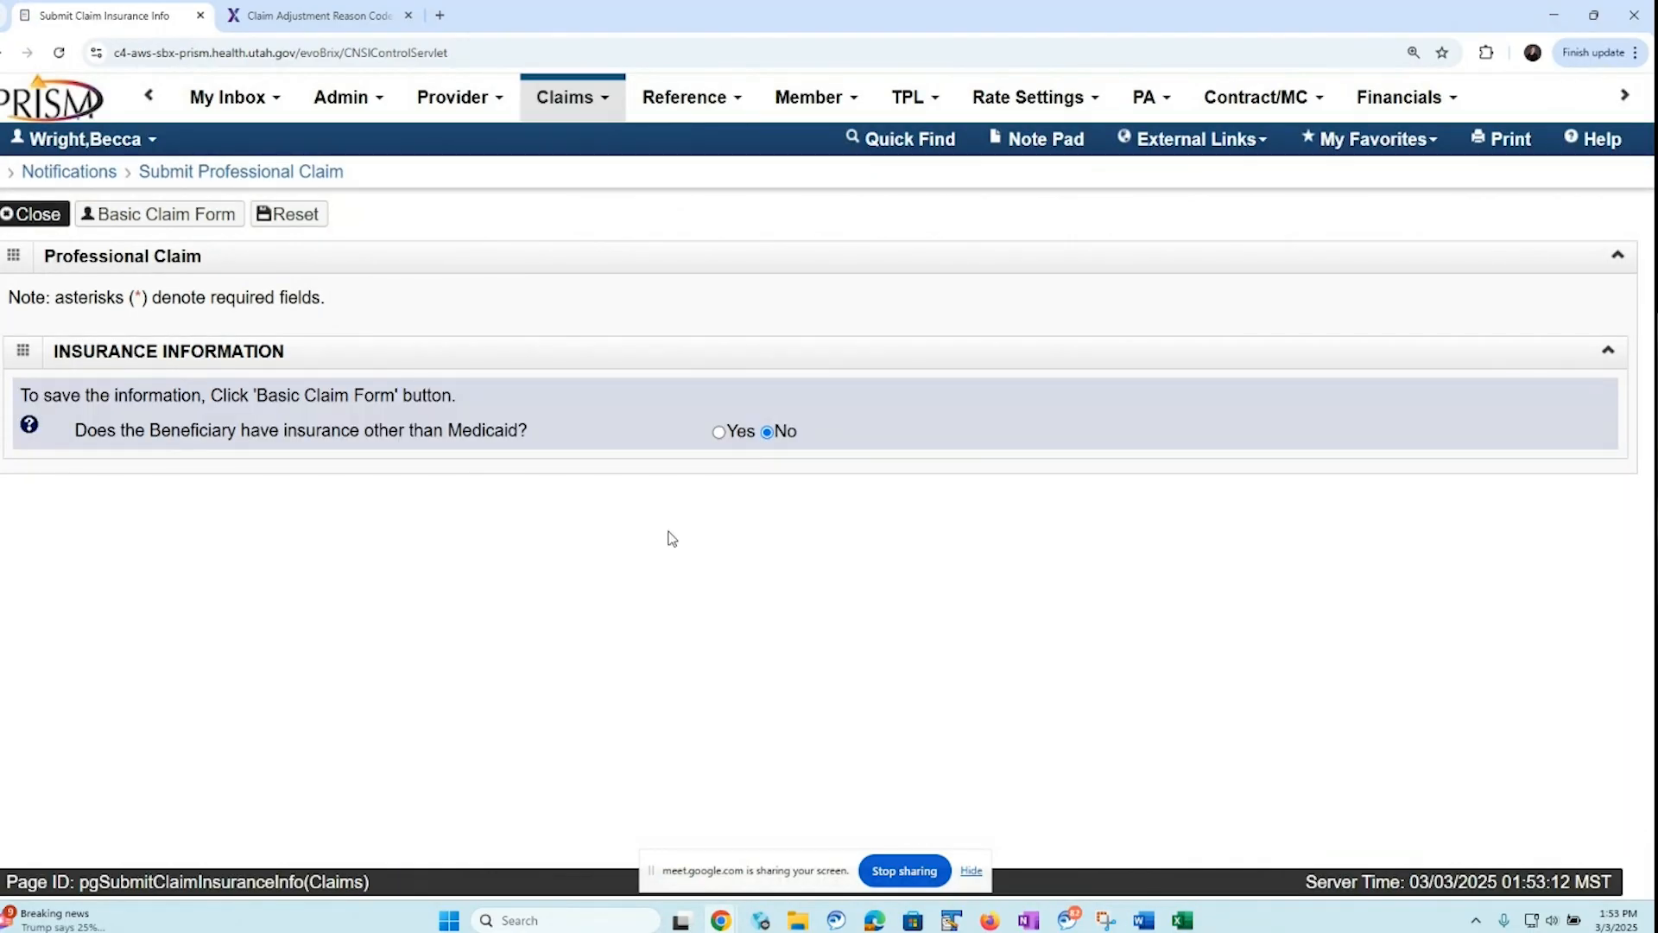
Indicate insurance other than Medicaid for line 2 and enter the Molina commercial payer with an amount paid of 30
{"action": "left_click", "coordinate": [718, 432]}
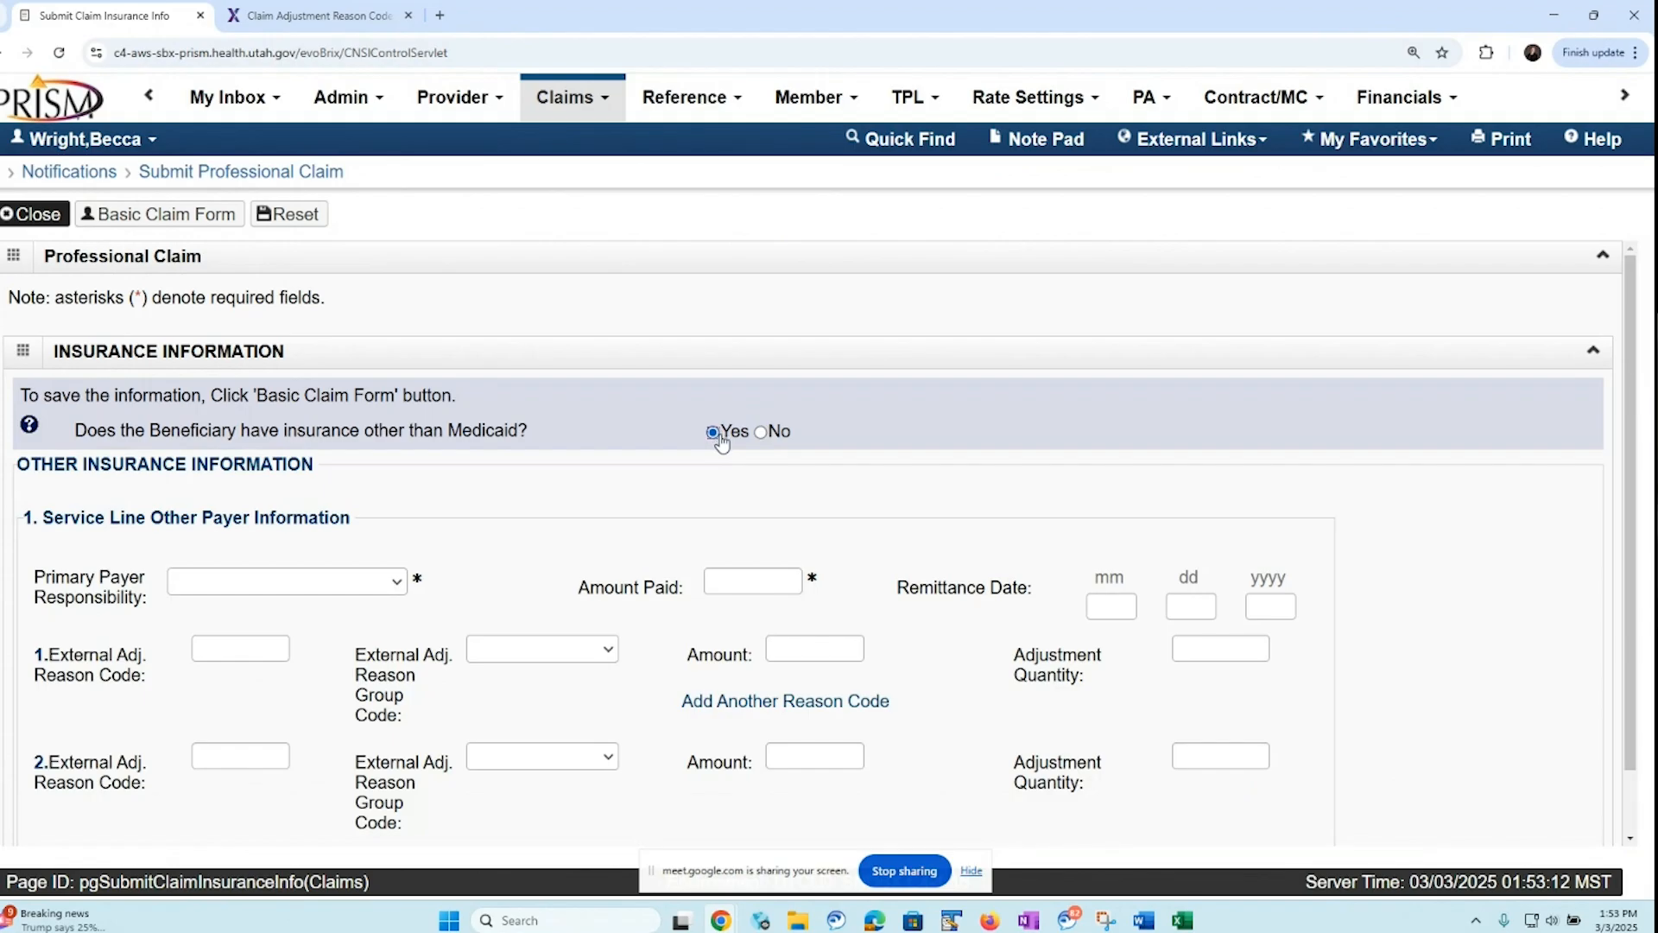
{"action": "left_click", "coordinate": [397, 587]}
{"action": "left_click", "coordinate": [353, 632]}
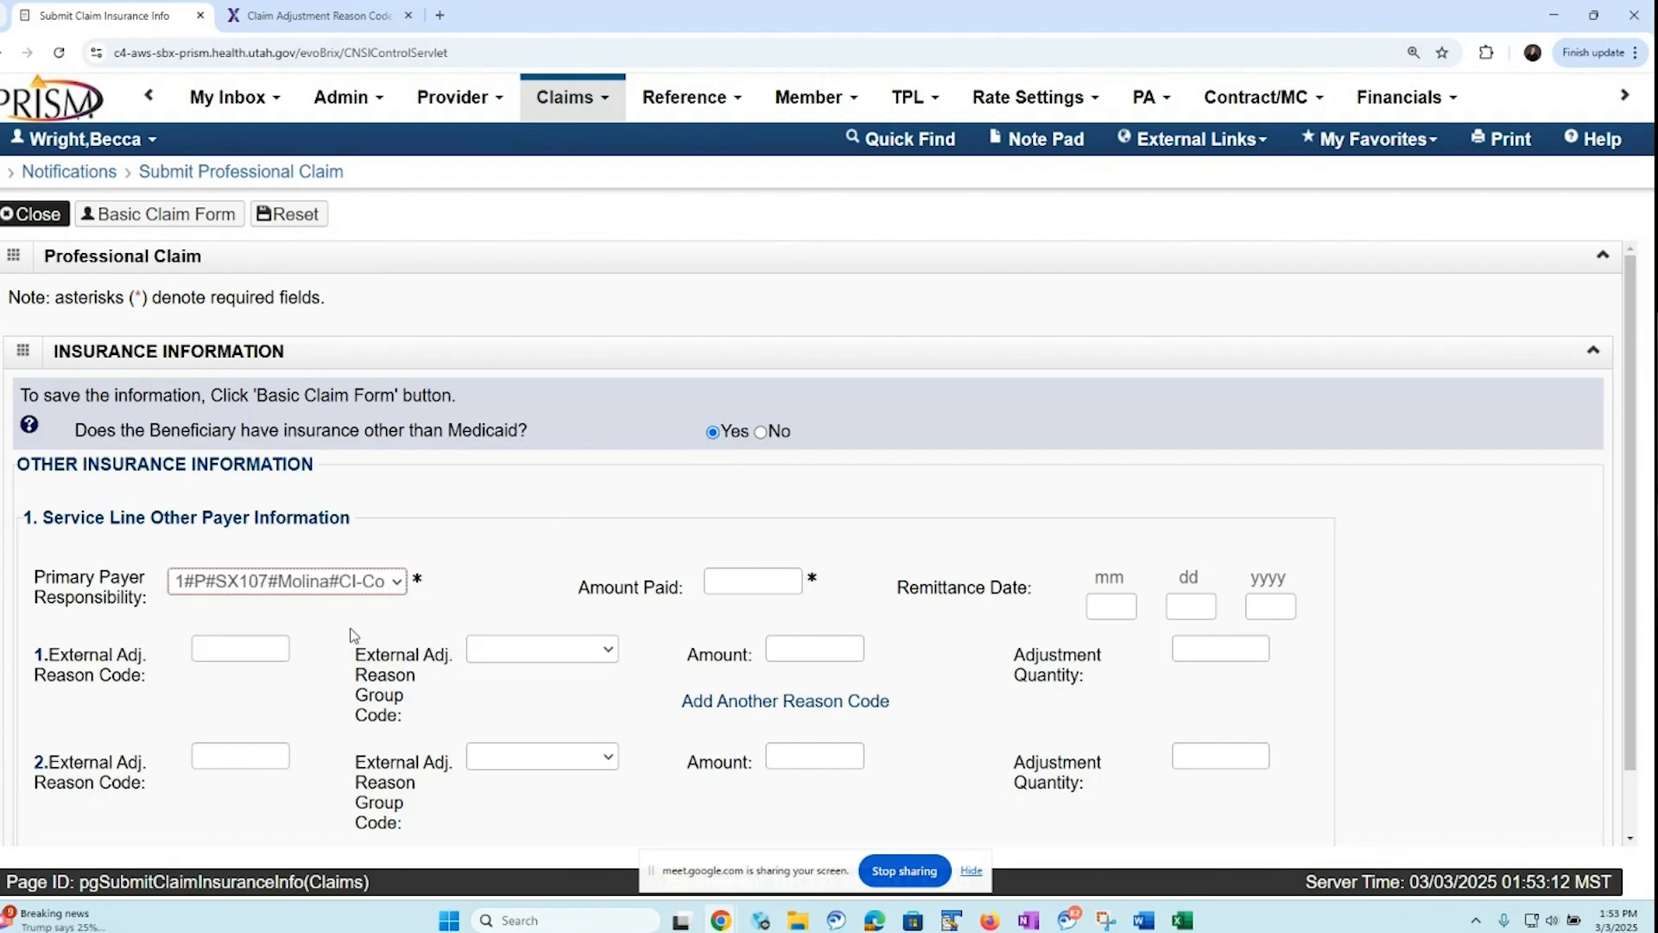
{"action": "left_click", "coordinate": [722, 585]}
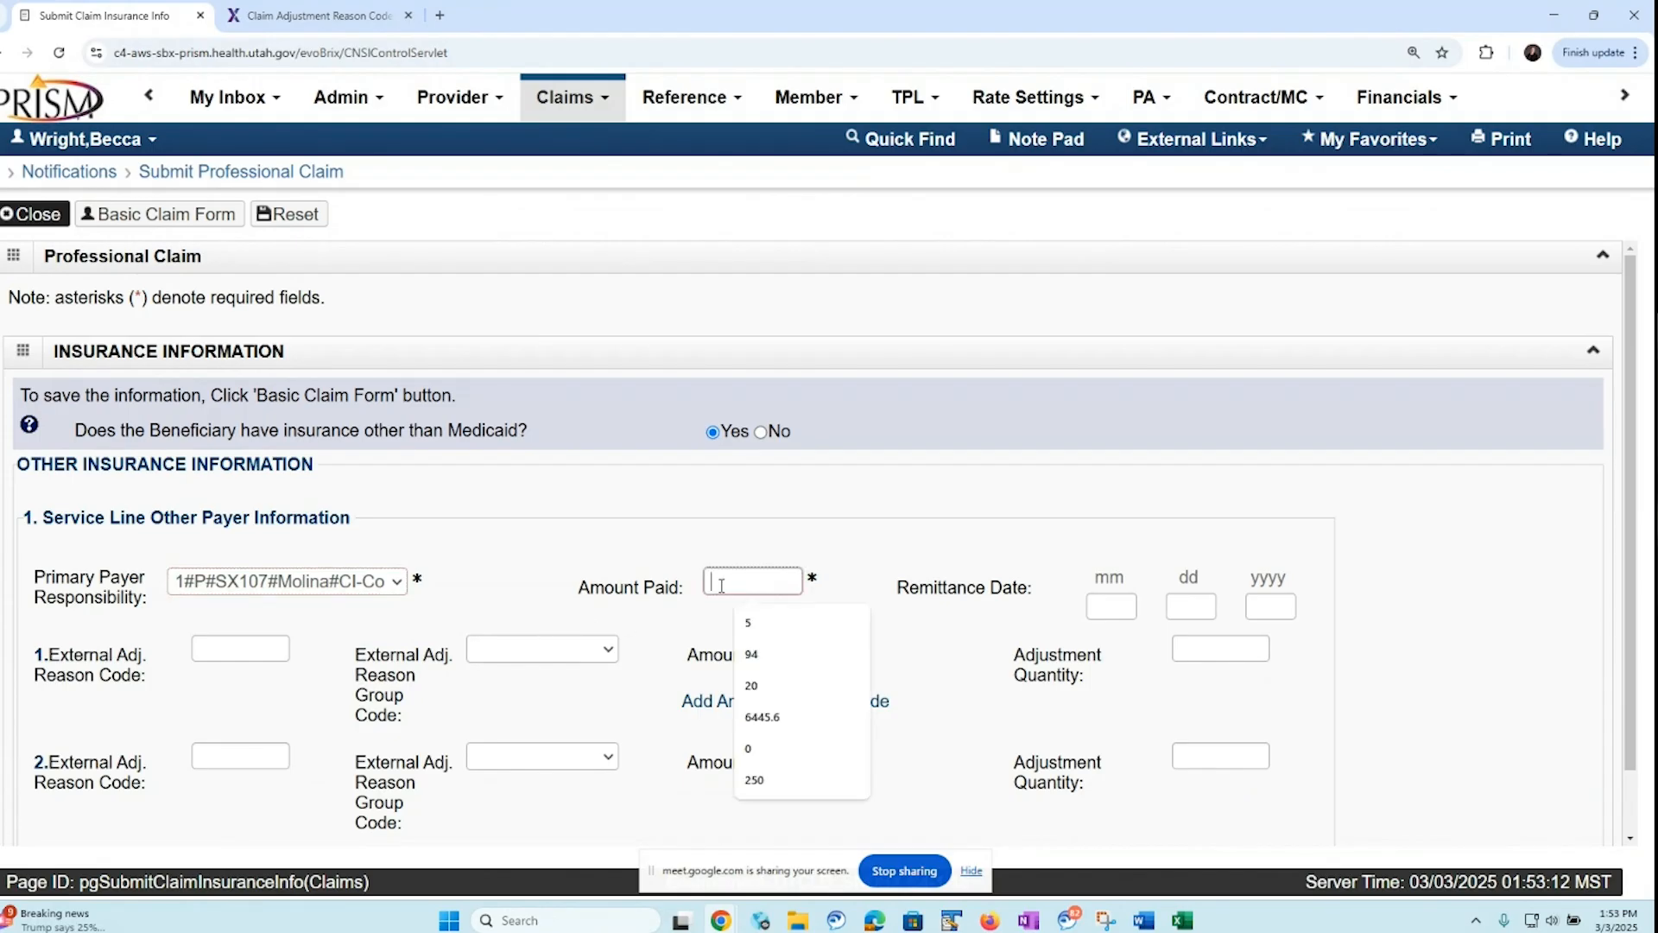
{"action": "type", "text": "90"}
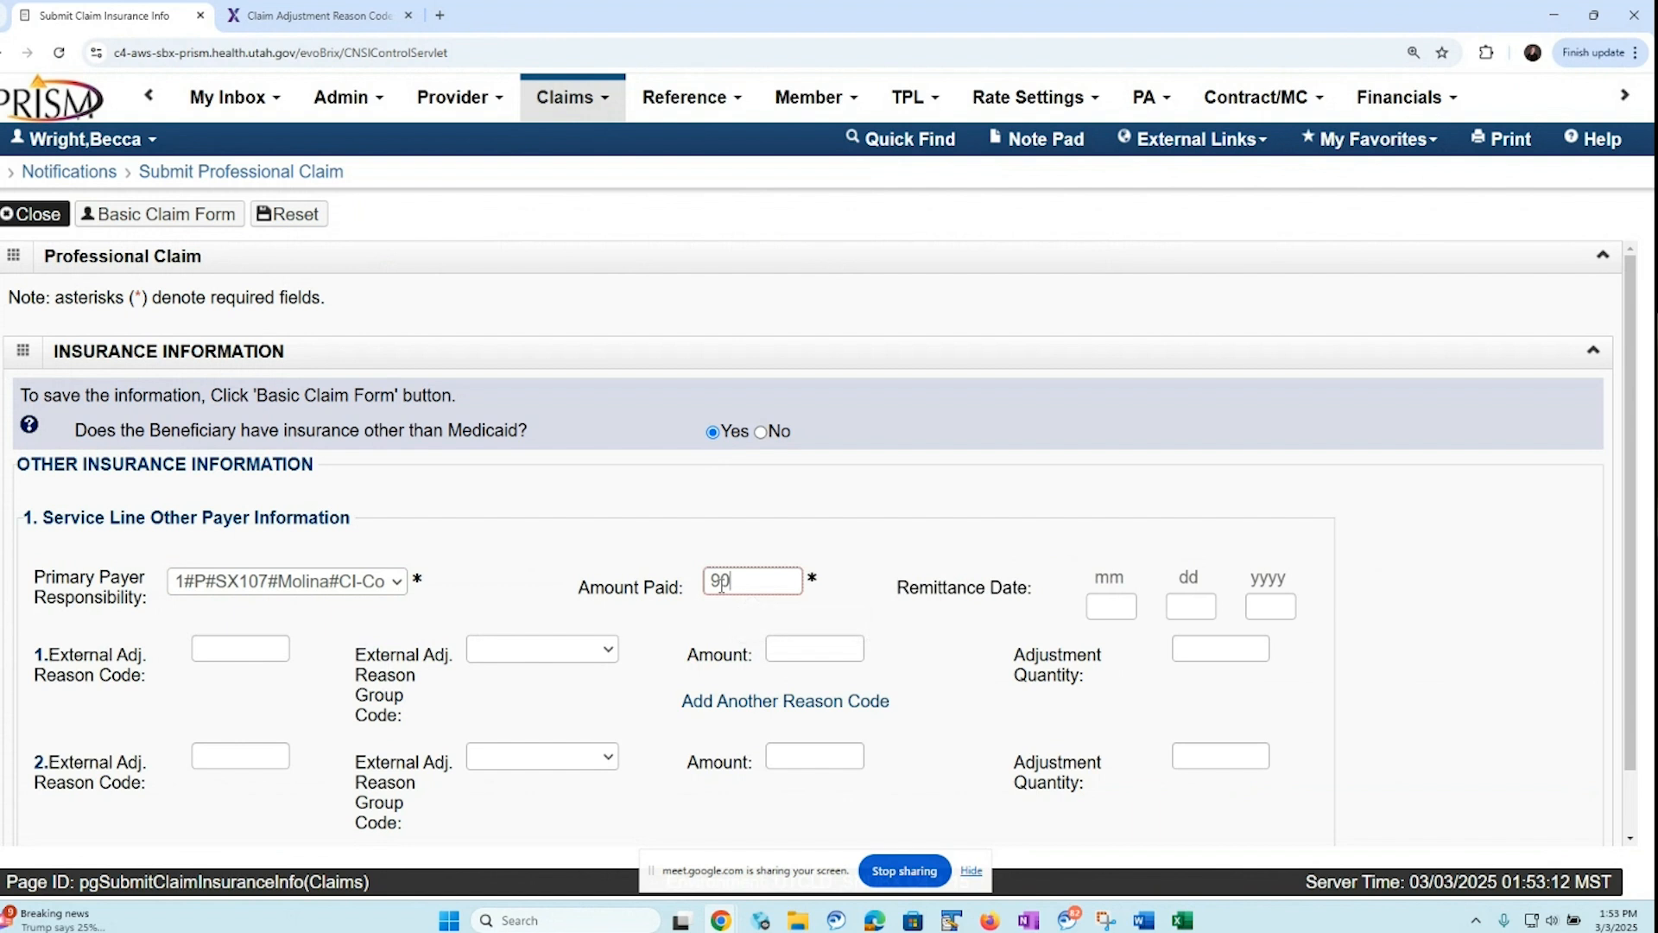
{"action": "key", "text": "BackSpace"}
{"action": "key", "text": "BackSpace"}
{"action": "type", "text": "30"}
Enter line 2's first adjustment with reason code 45, group code CO-Contractual Obligations and amount 23.42
{"action": "left_click", "coordinate": [243, 649]}
{"action": "left_click", "coordinate": [242, 688]}
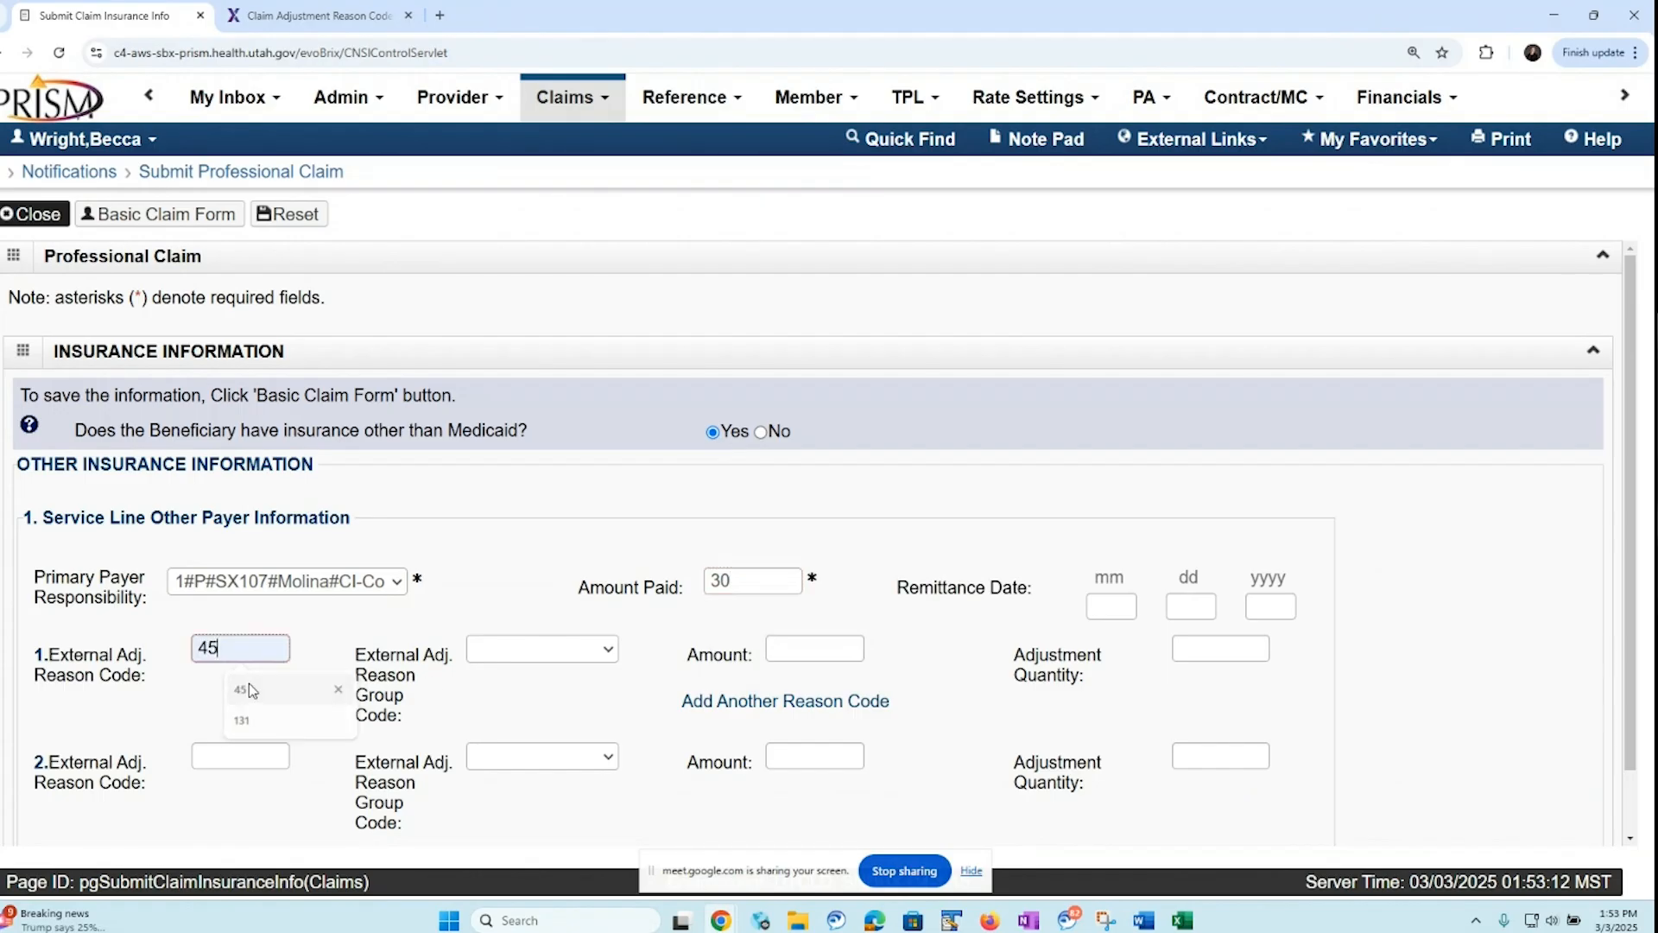
{"action": "left_click", "coordinate": [600, 651]}
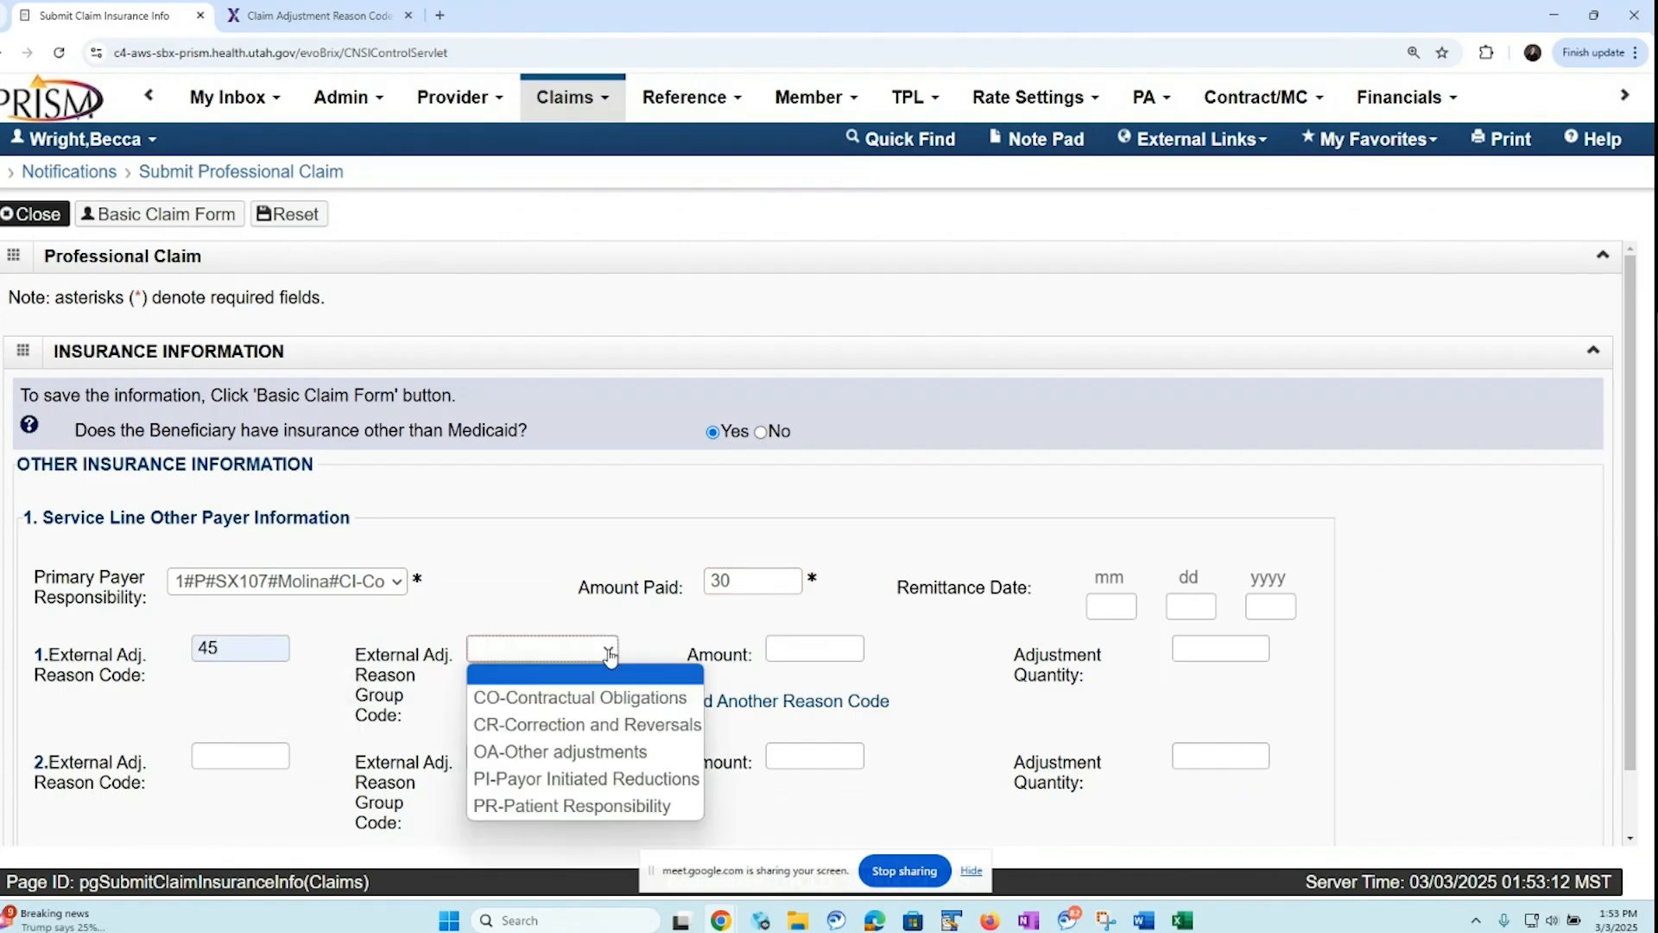
{"action": "left_click", "coordinate": [568, 707]}
{"action": "left_click", "coordinate": [800, 649]}
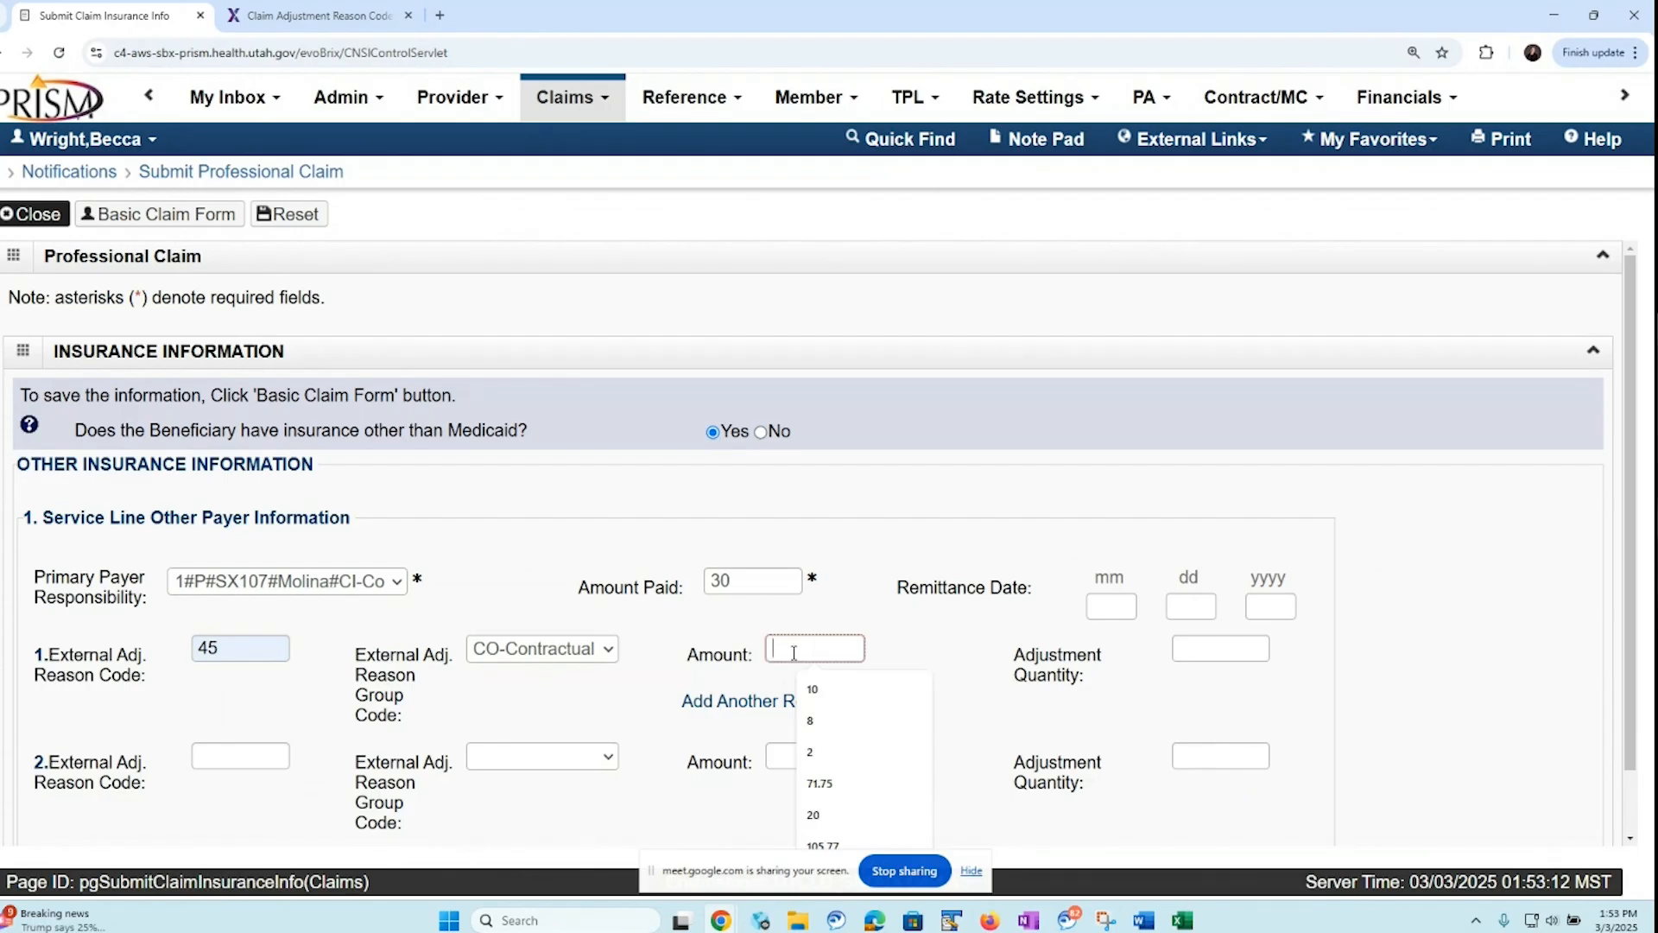
{"action": "type", "text": "2"}
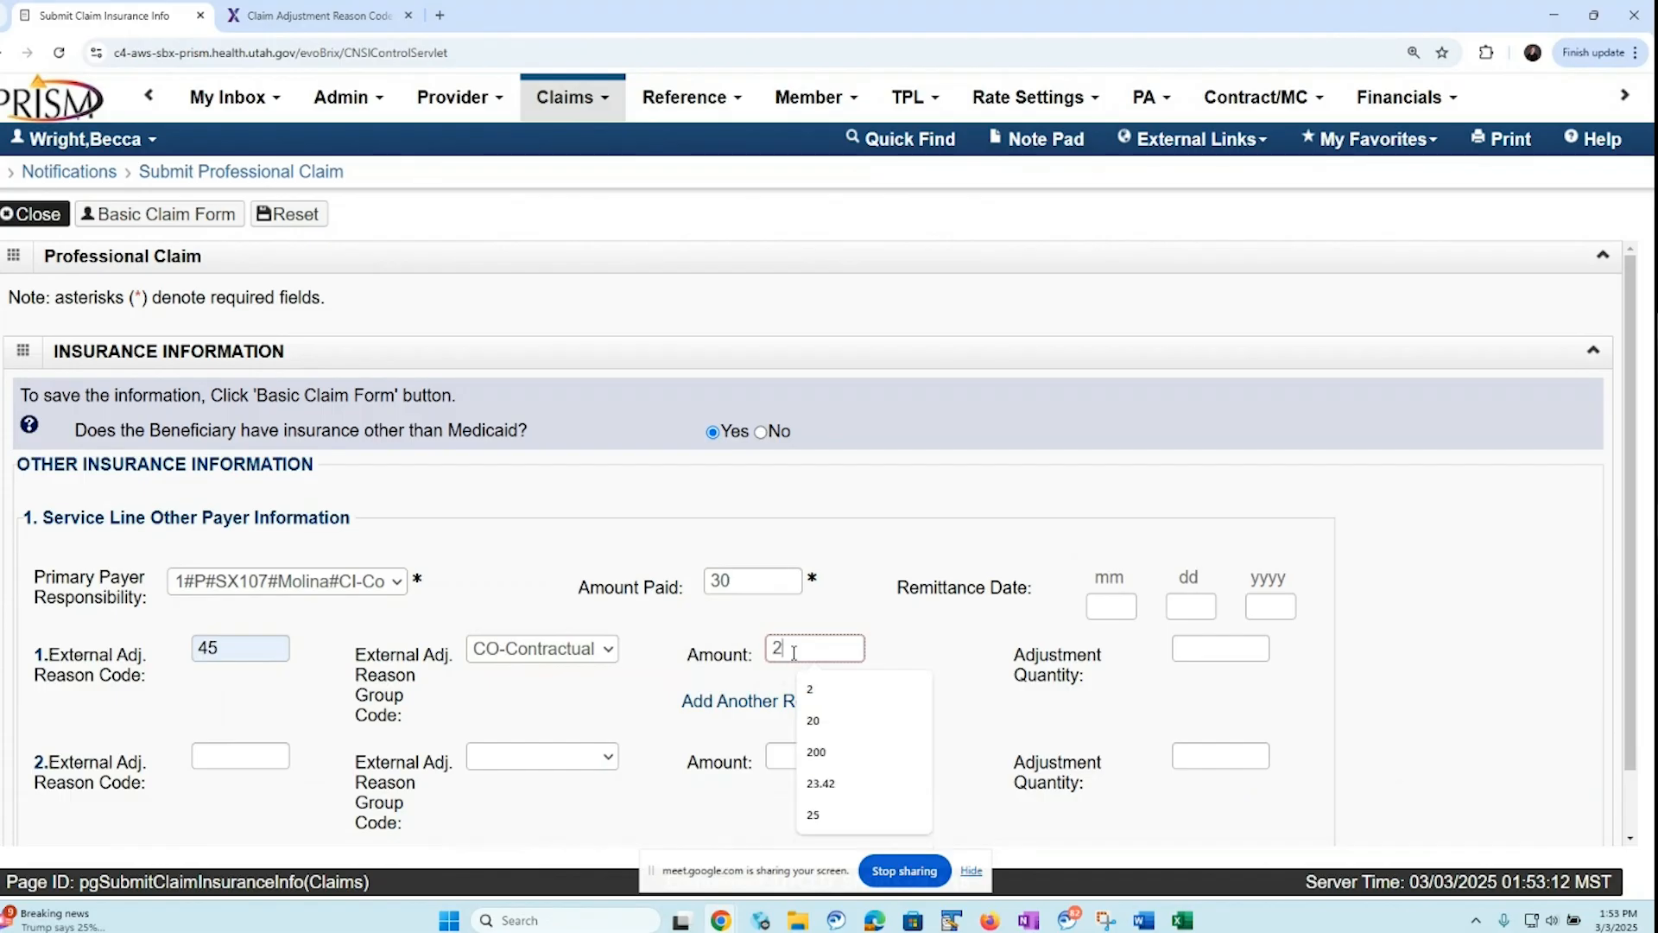
{"action": "type", "text": "3.42"}
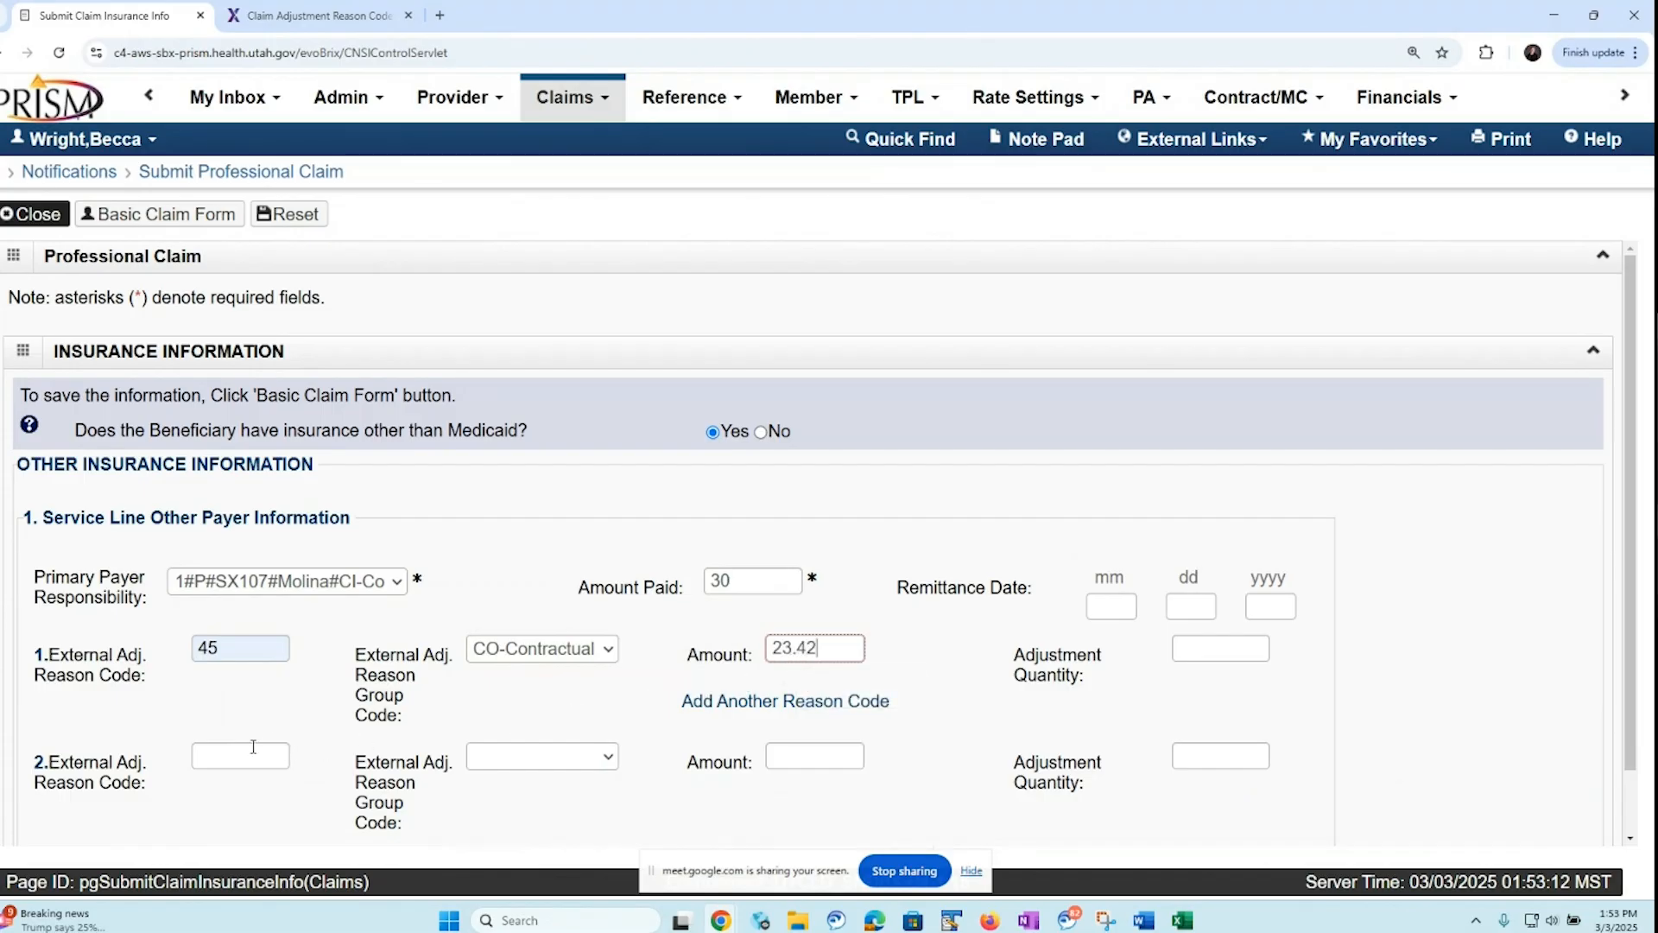
Enter line 2's second adjustment with reason code 253, group code CO-Contractual Obligations and amount 1
{"action": "left_click", "coordinate": [232, 756]}
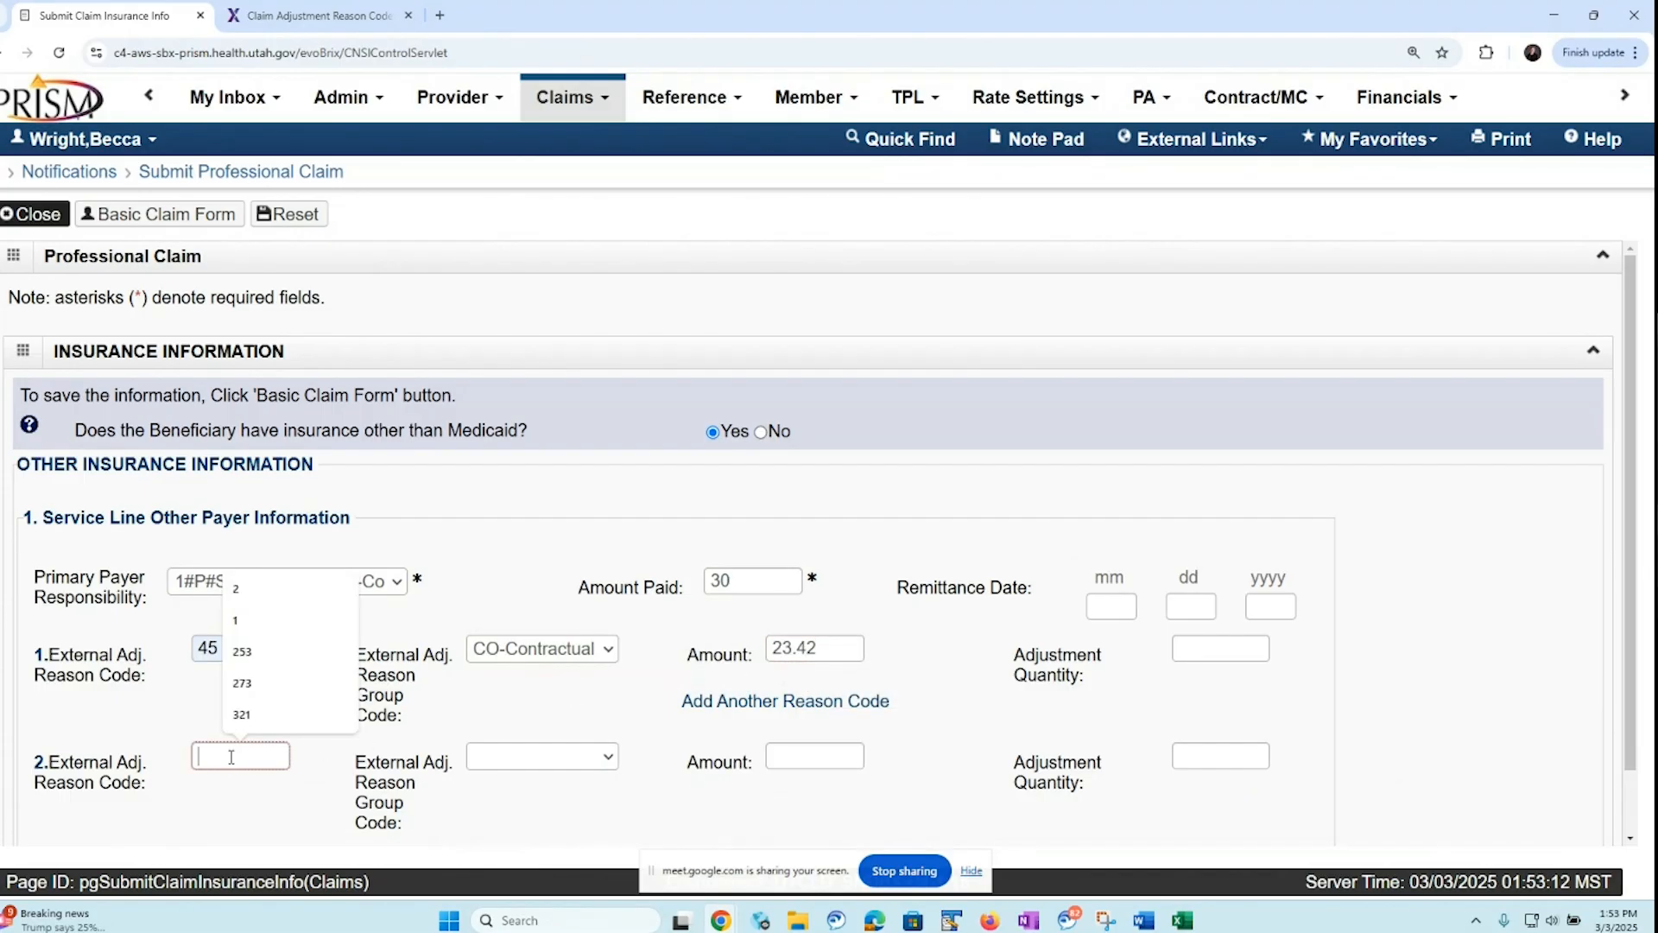
{"action": "left_click", "coordinate": [248, 662]}
{"action": "left_click", "coordinate": [604, 757]}
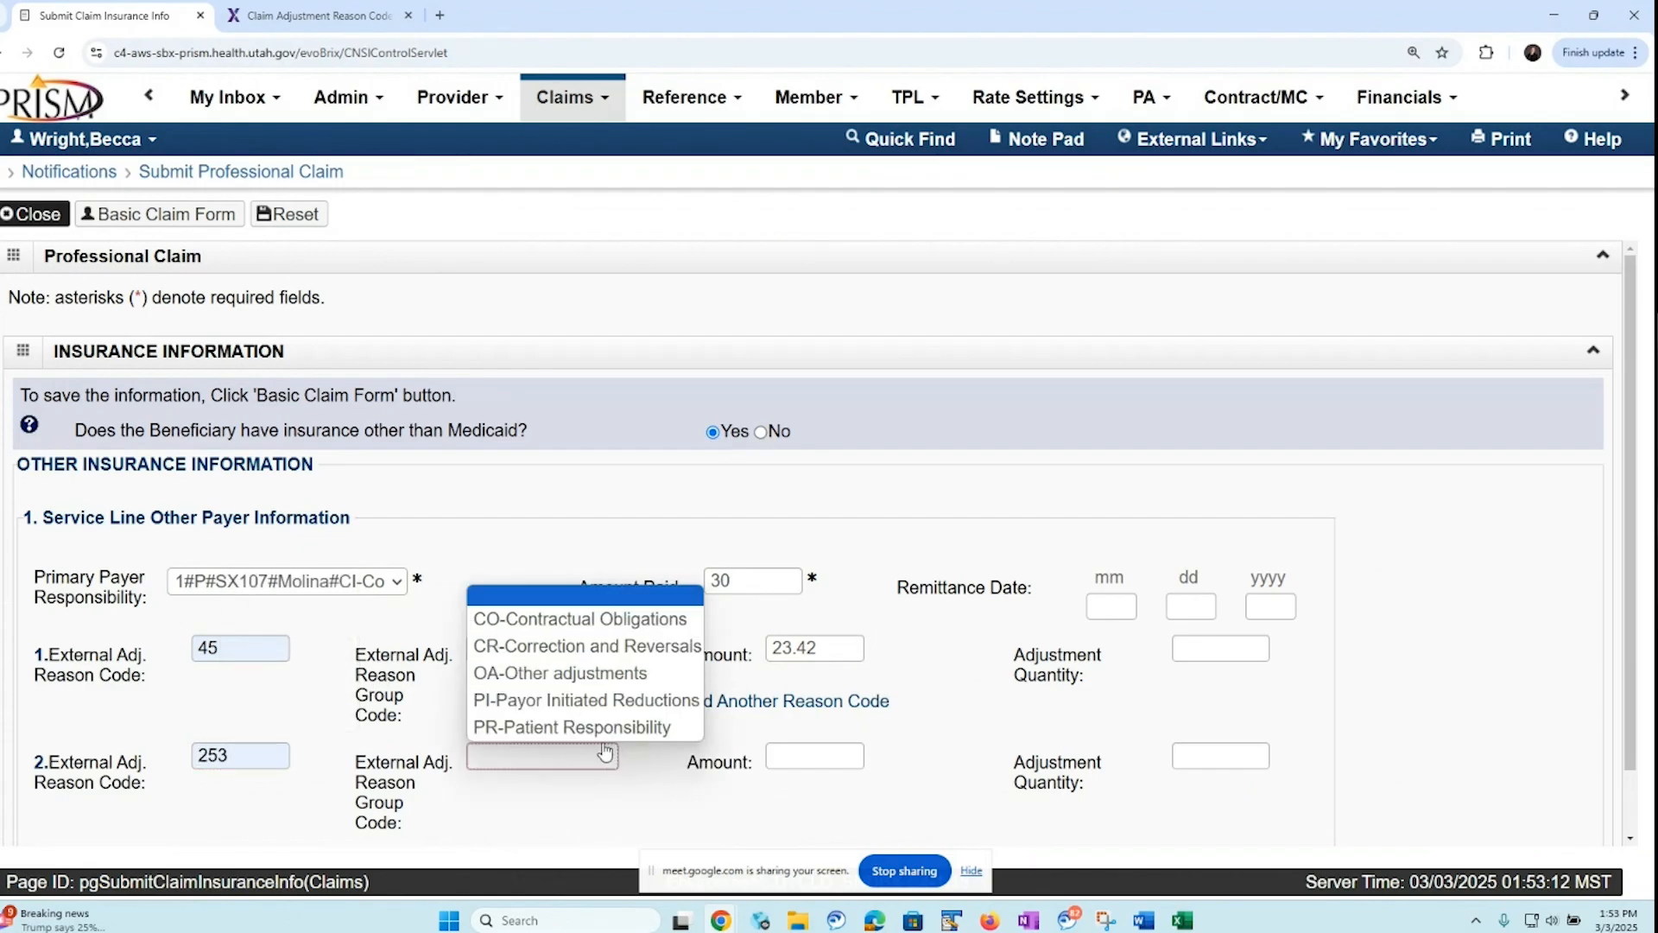
{"action": "left_click", "coordinate": [538, 630]}
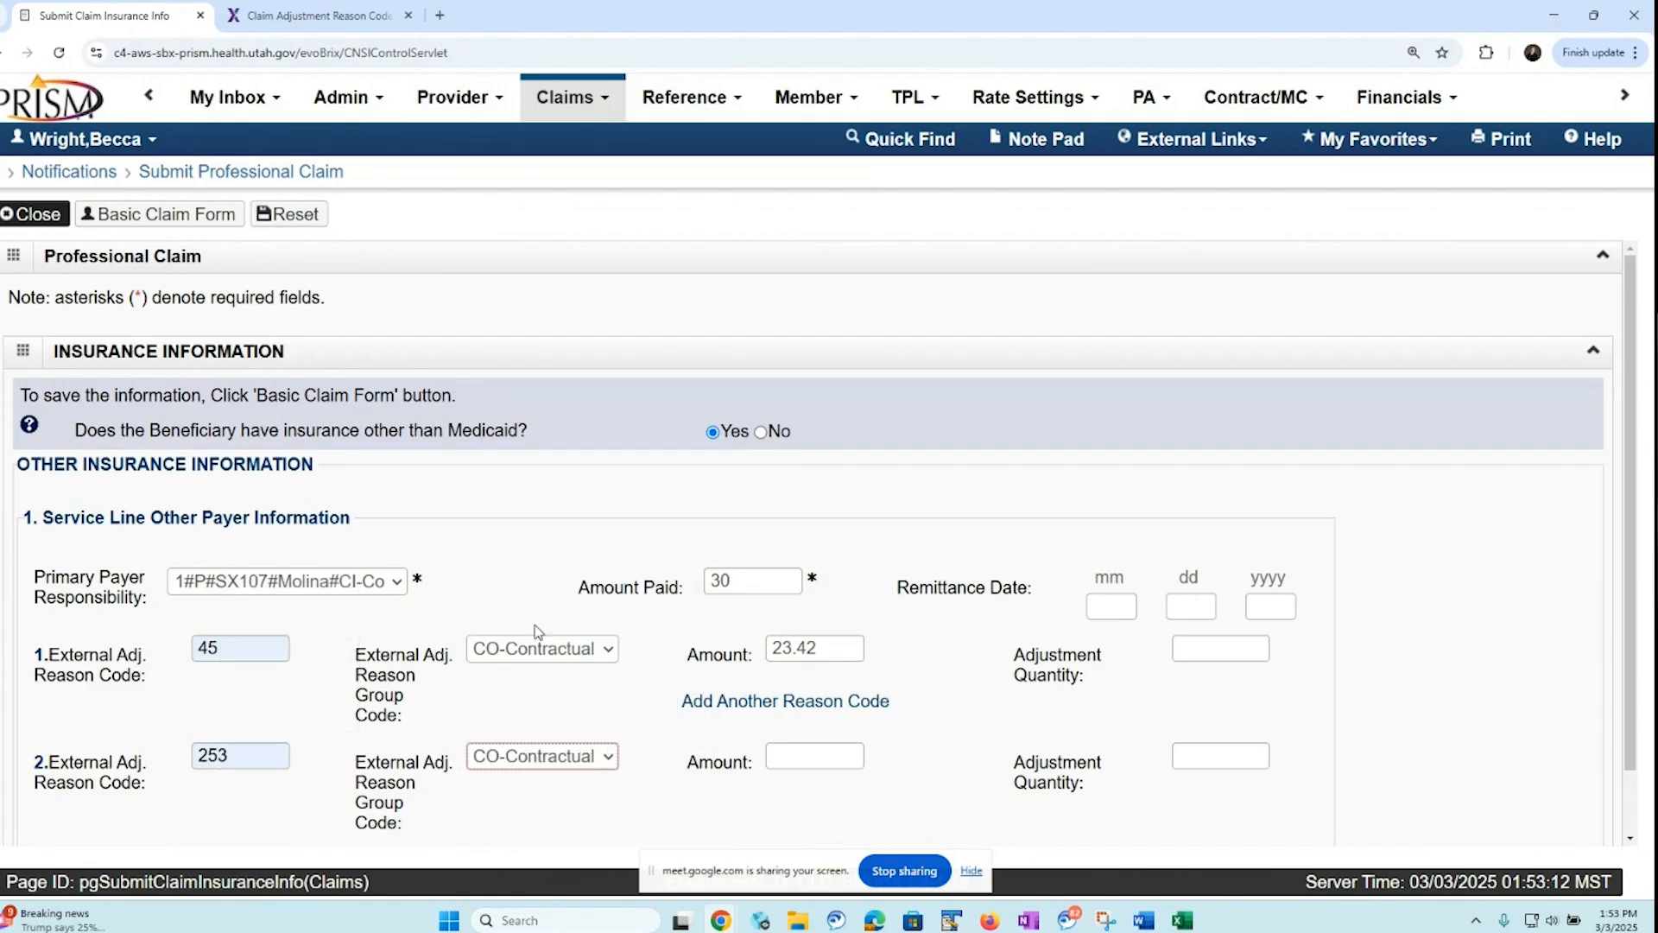
{"action": "left_click", "coordinate": [787, 757]}
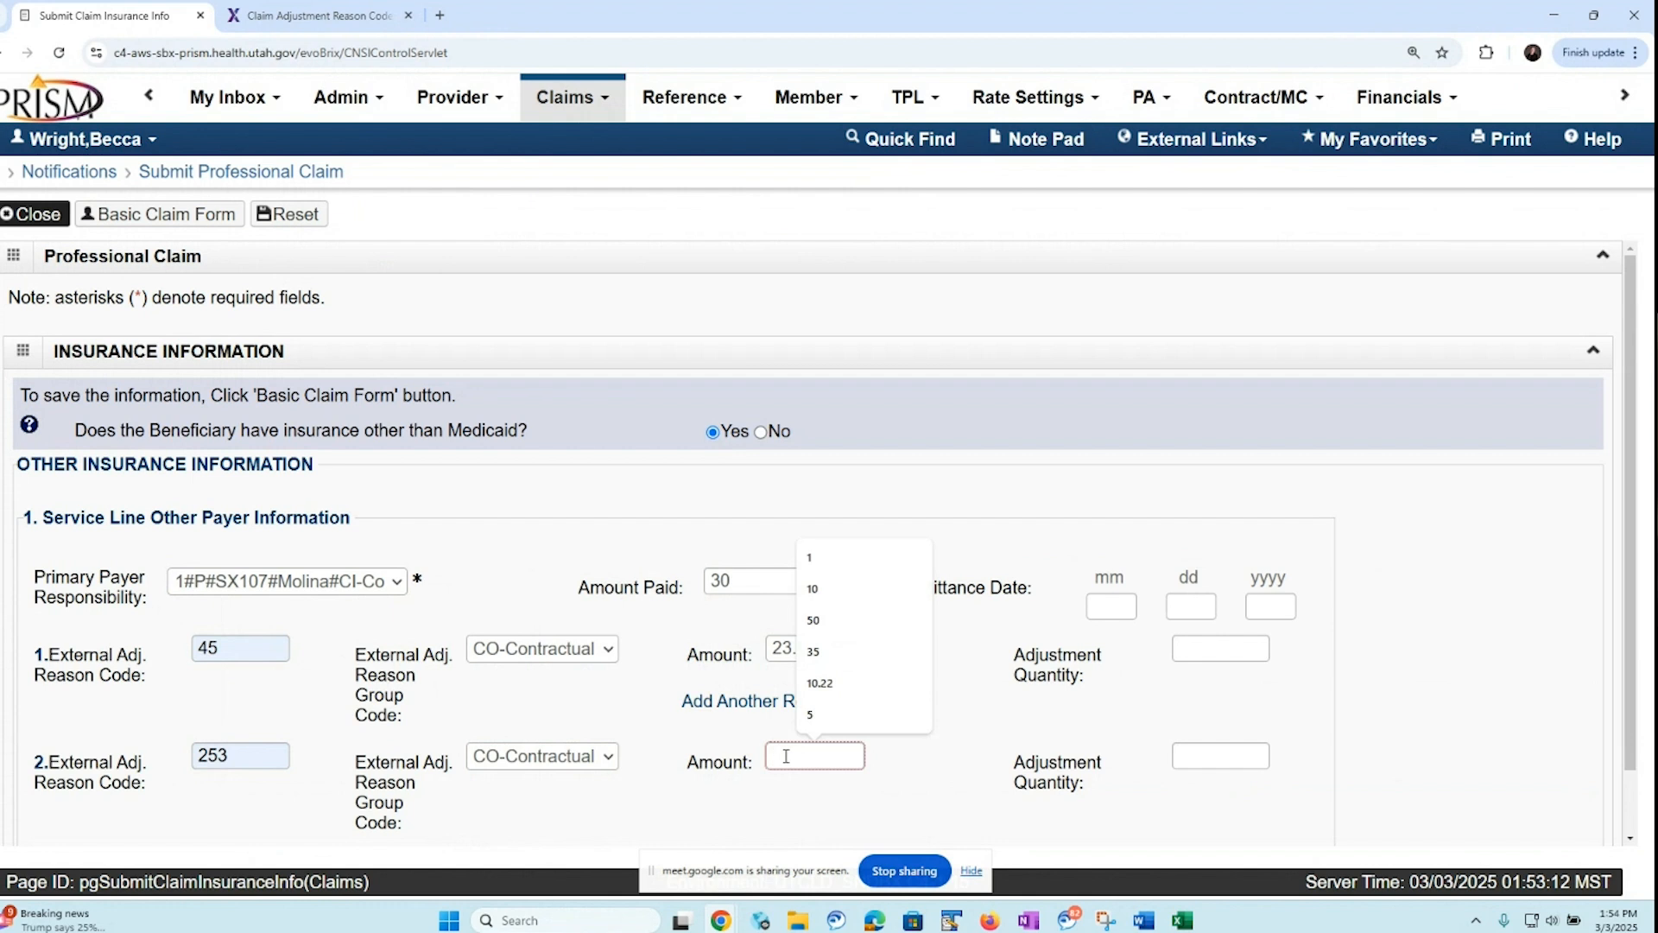
{"action": "type", "text": "1"}
{"action": "left_click", "coordinate": [637, 717]}
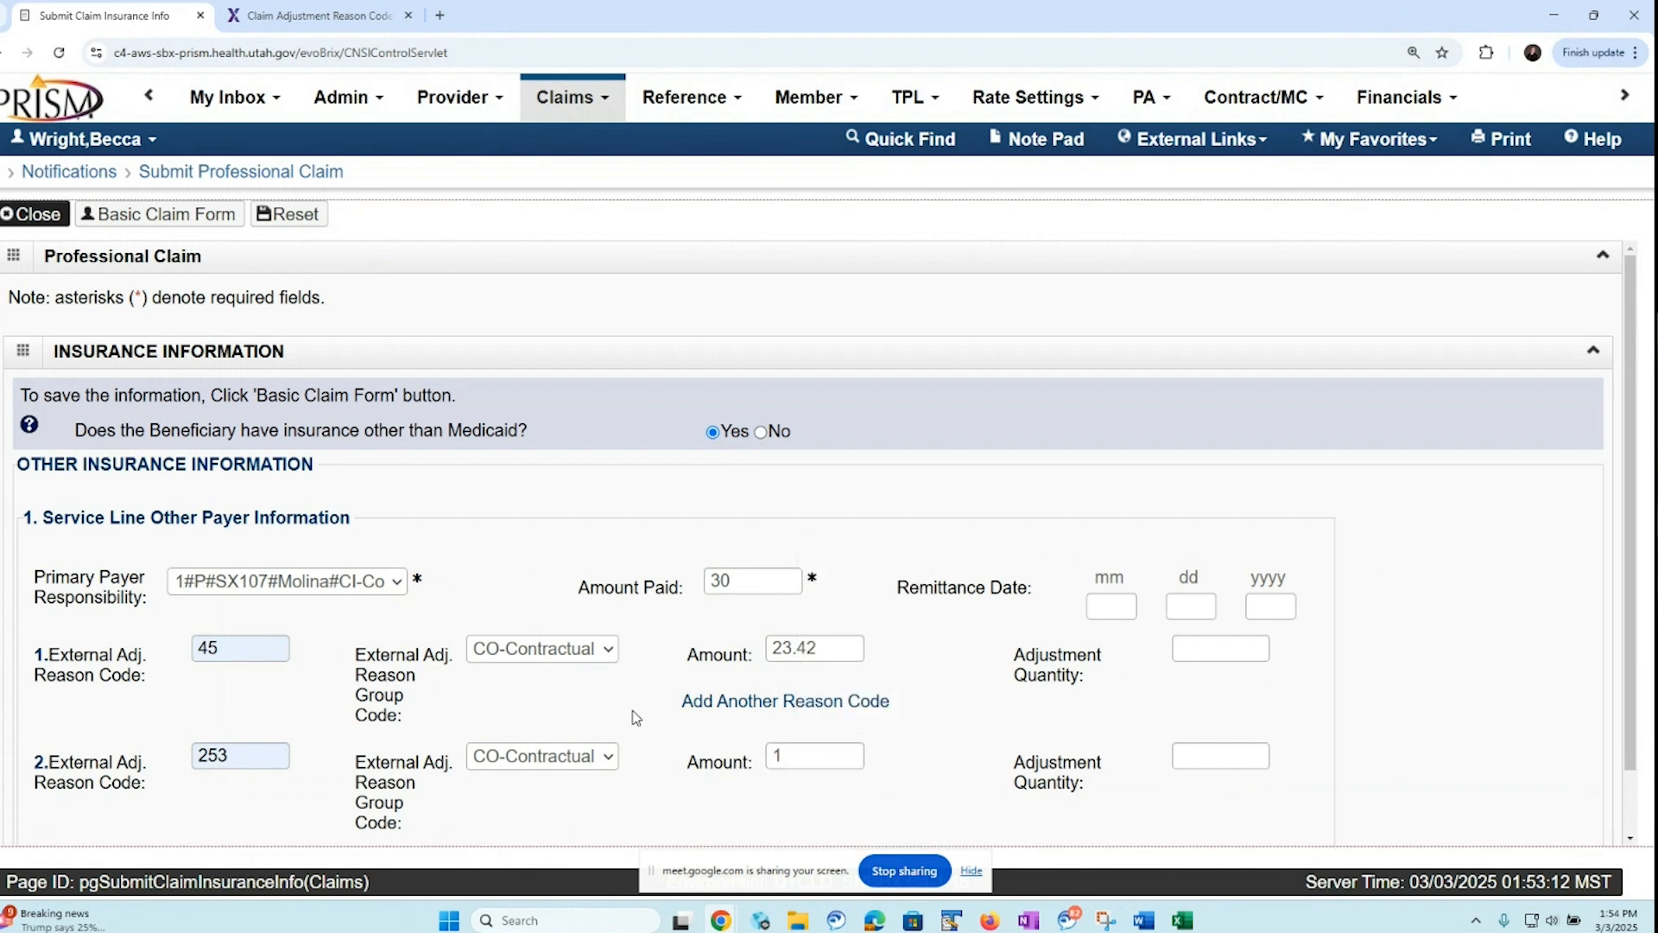
Add a third adjustment to line 2 with reason code 2, group code PR-Patient Responsibility and amount 7.72
{"action": "left_click", "coordinate": [746, 703]}
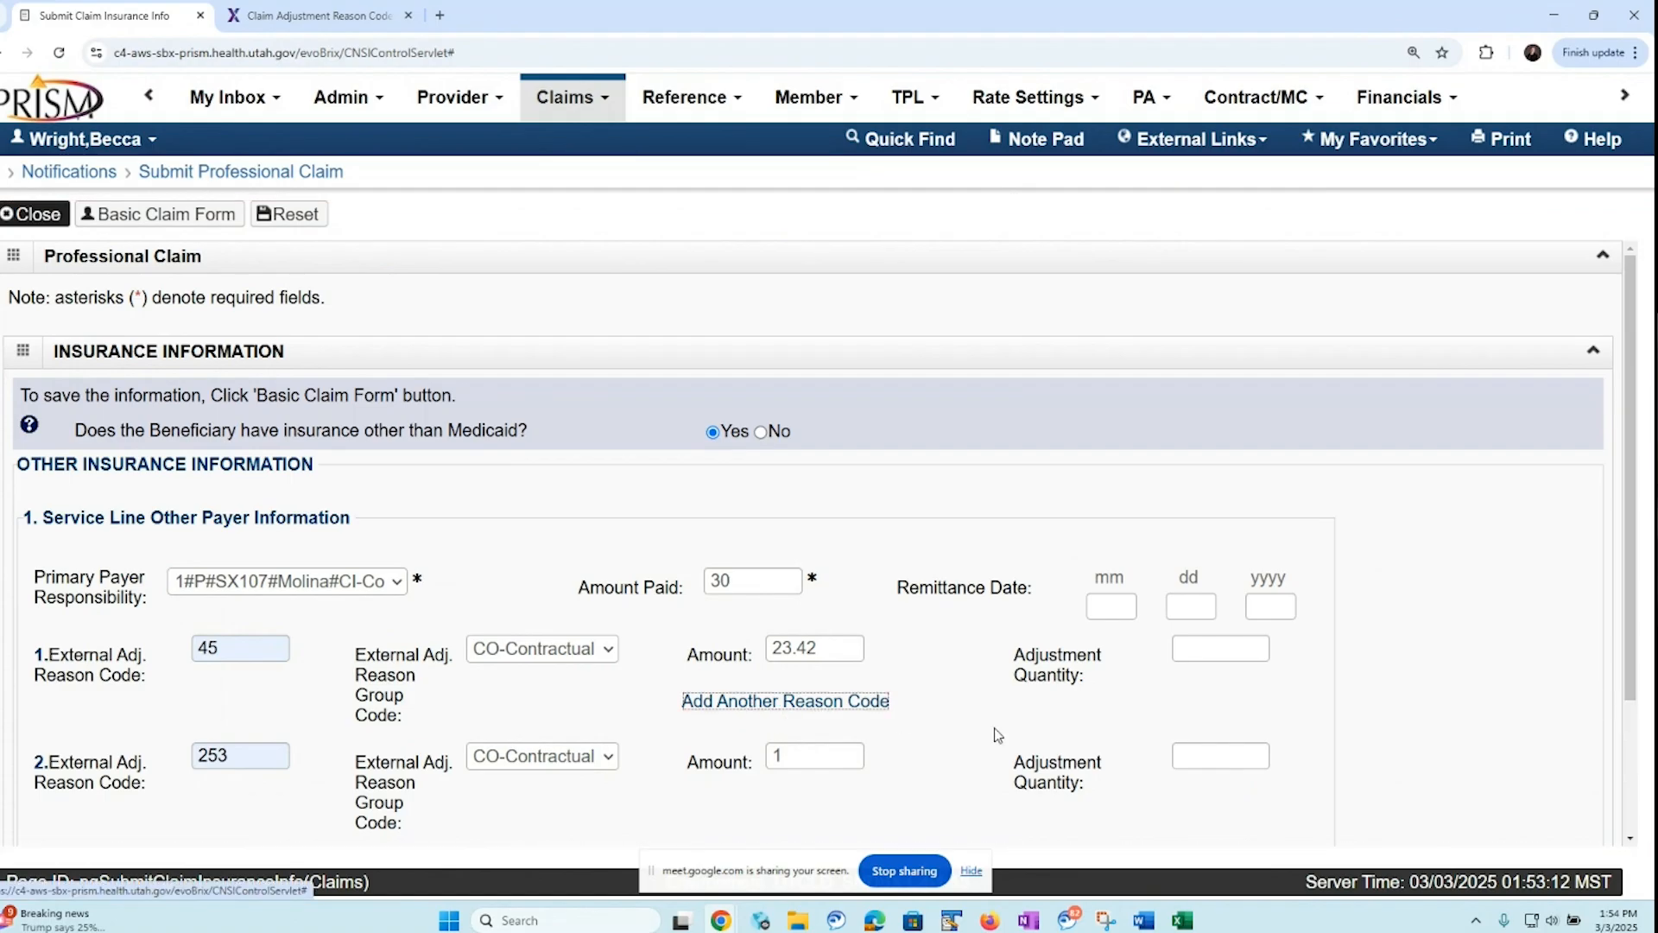
{"action": "scroll", "coordinate": [1646, 682], "scroll_direction": "down", "scroll_amount": 2}
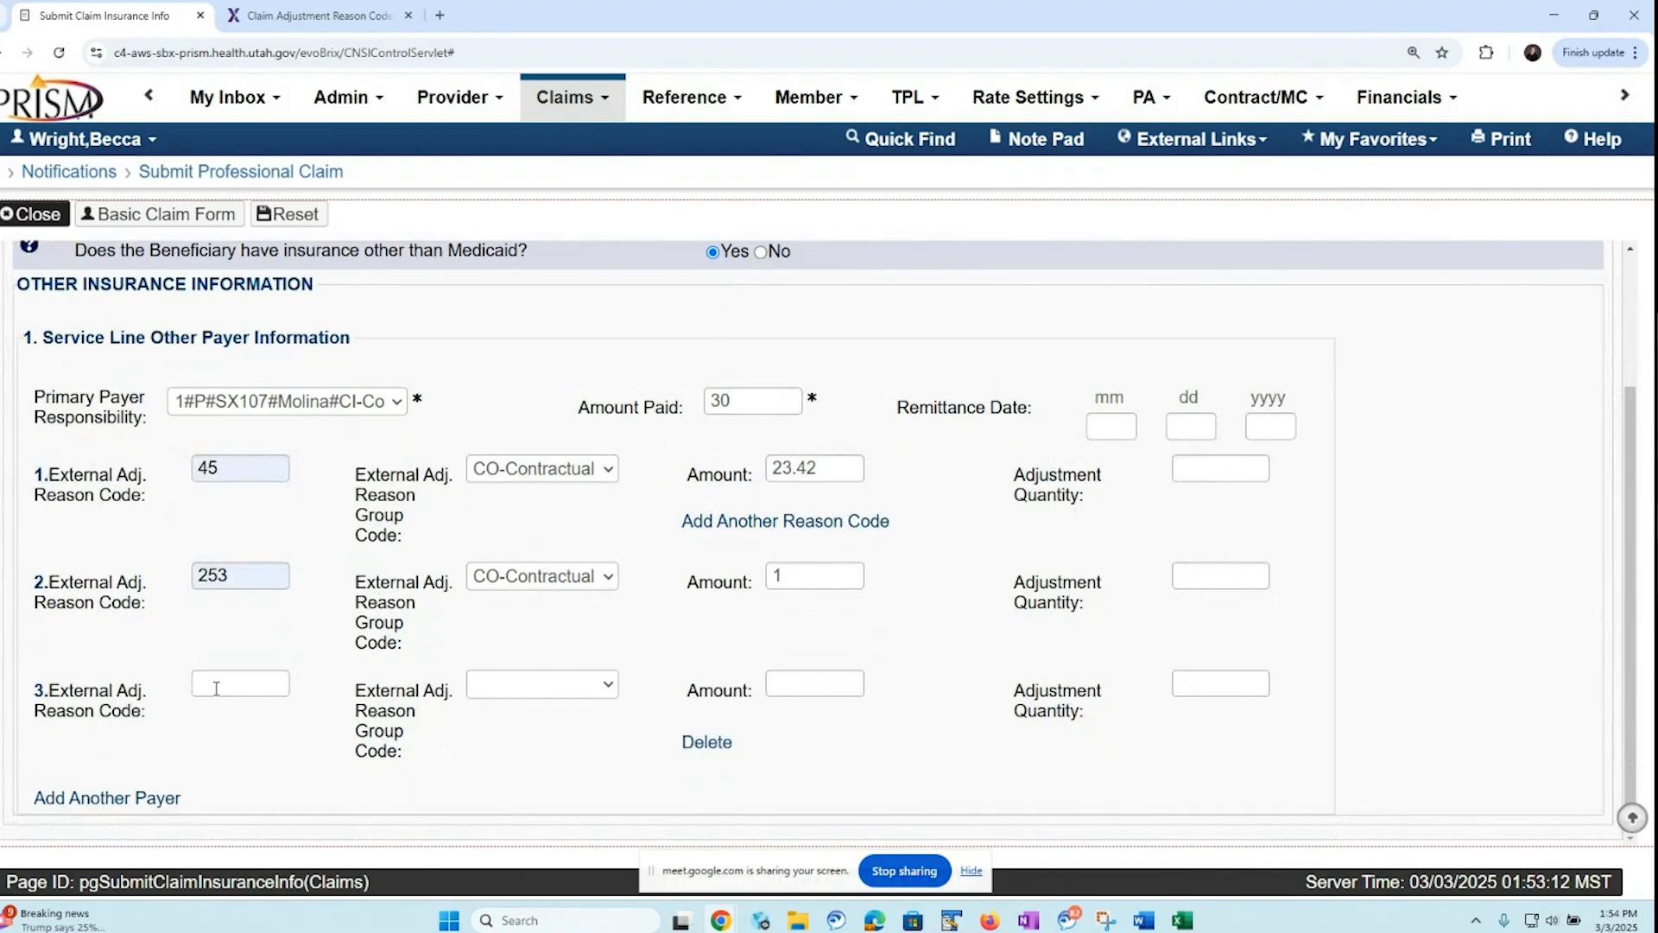
{"action": "left_click", "coordinate": [216, 684]}
{"action": "type", "text": "2"}
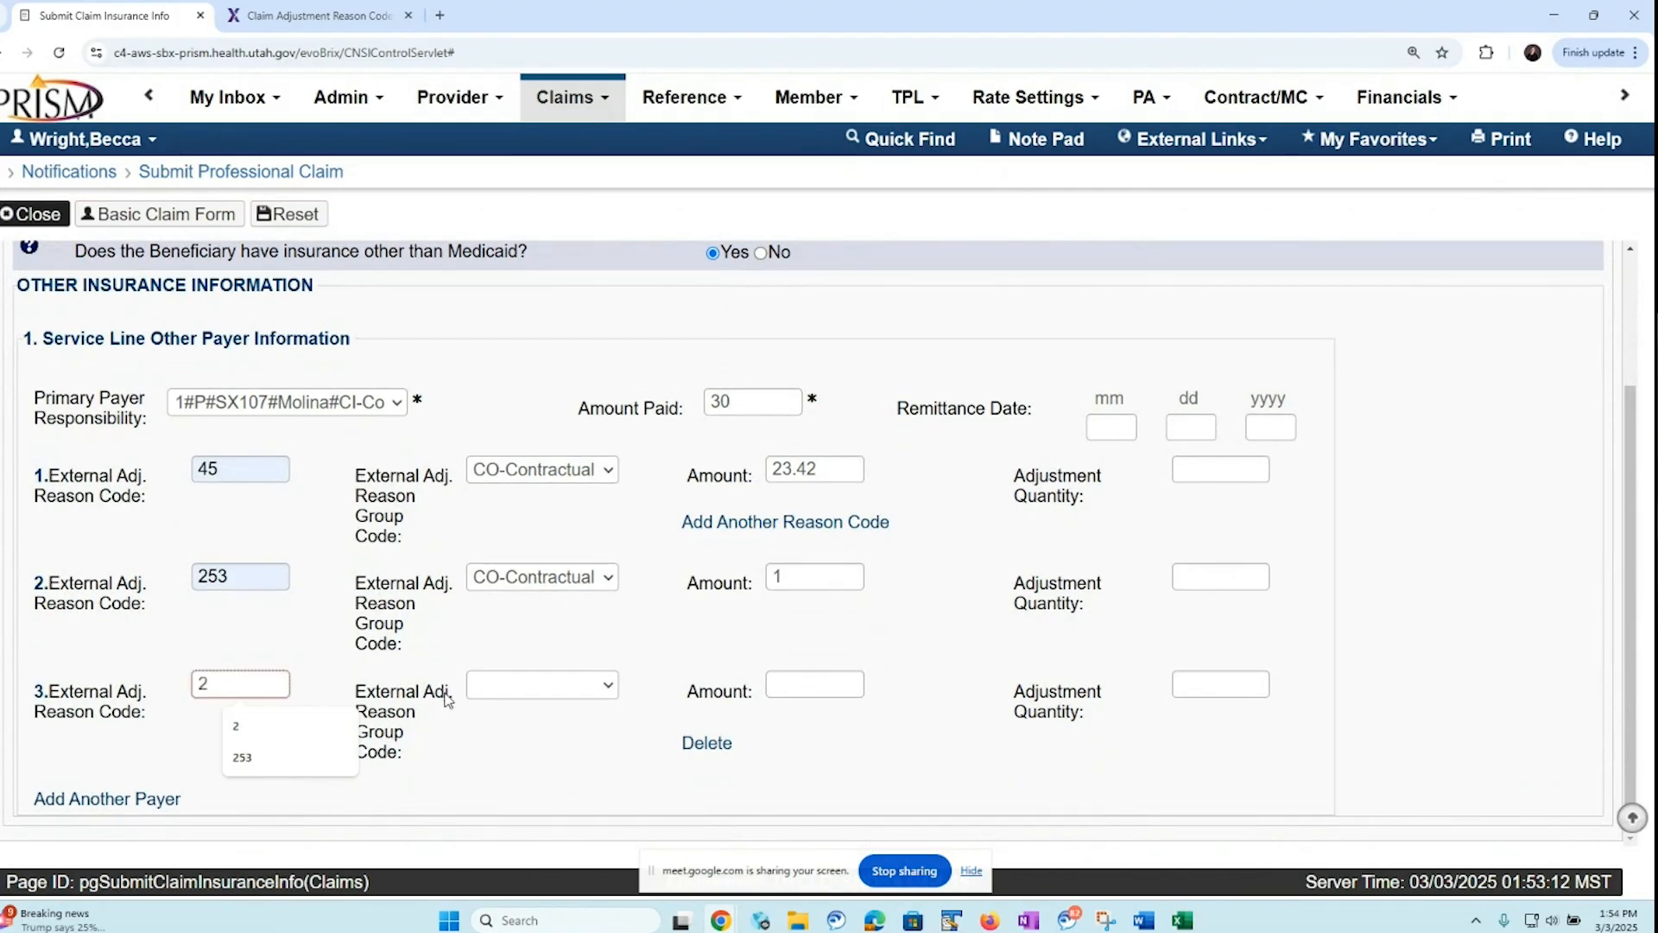
{"action": "left_click", "coordinate": [609, 692]}
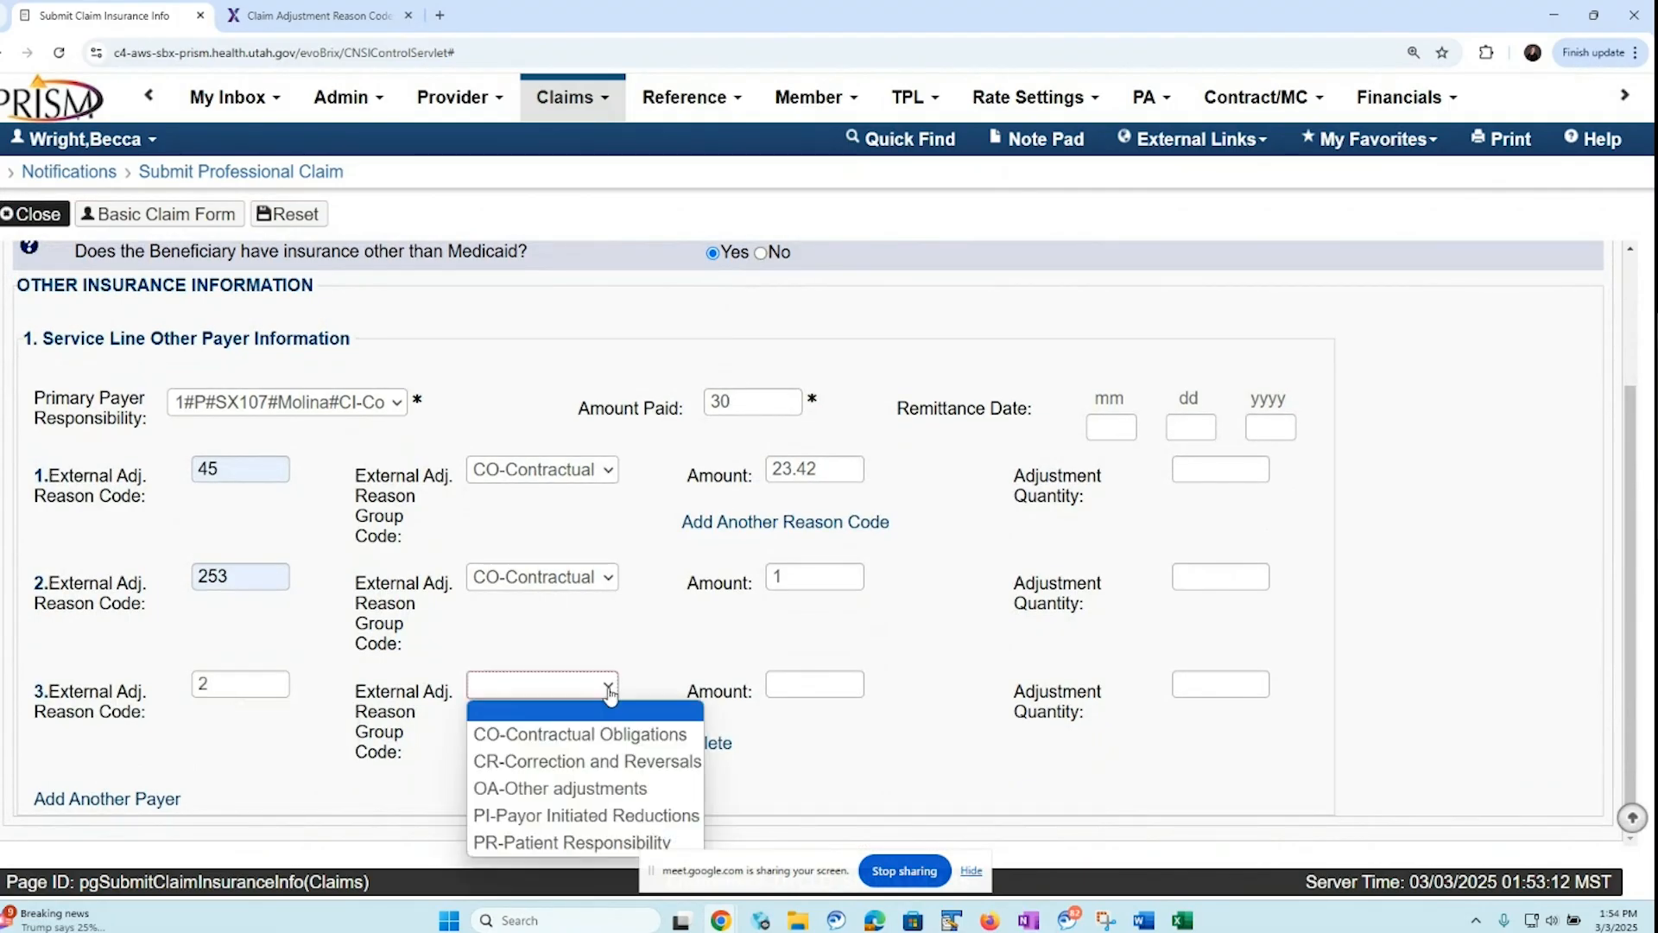
{"action": "left_click", "coordinate": [558, 845]}
{"action": "left_click", "coordinate": [790, 685]}
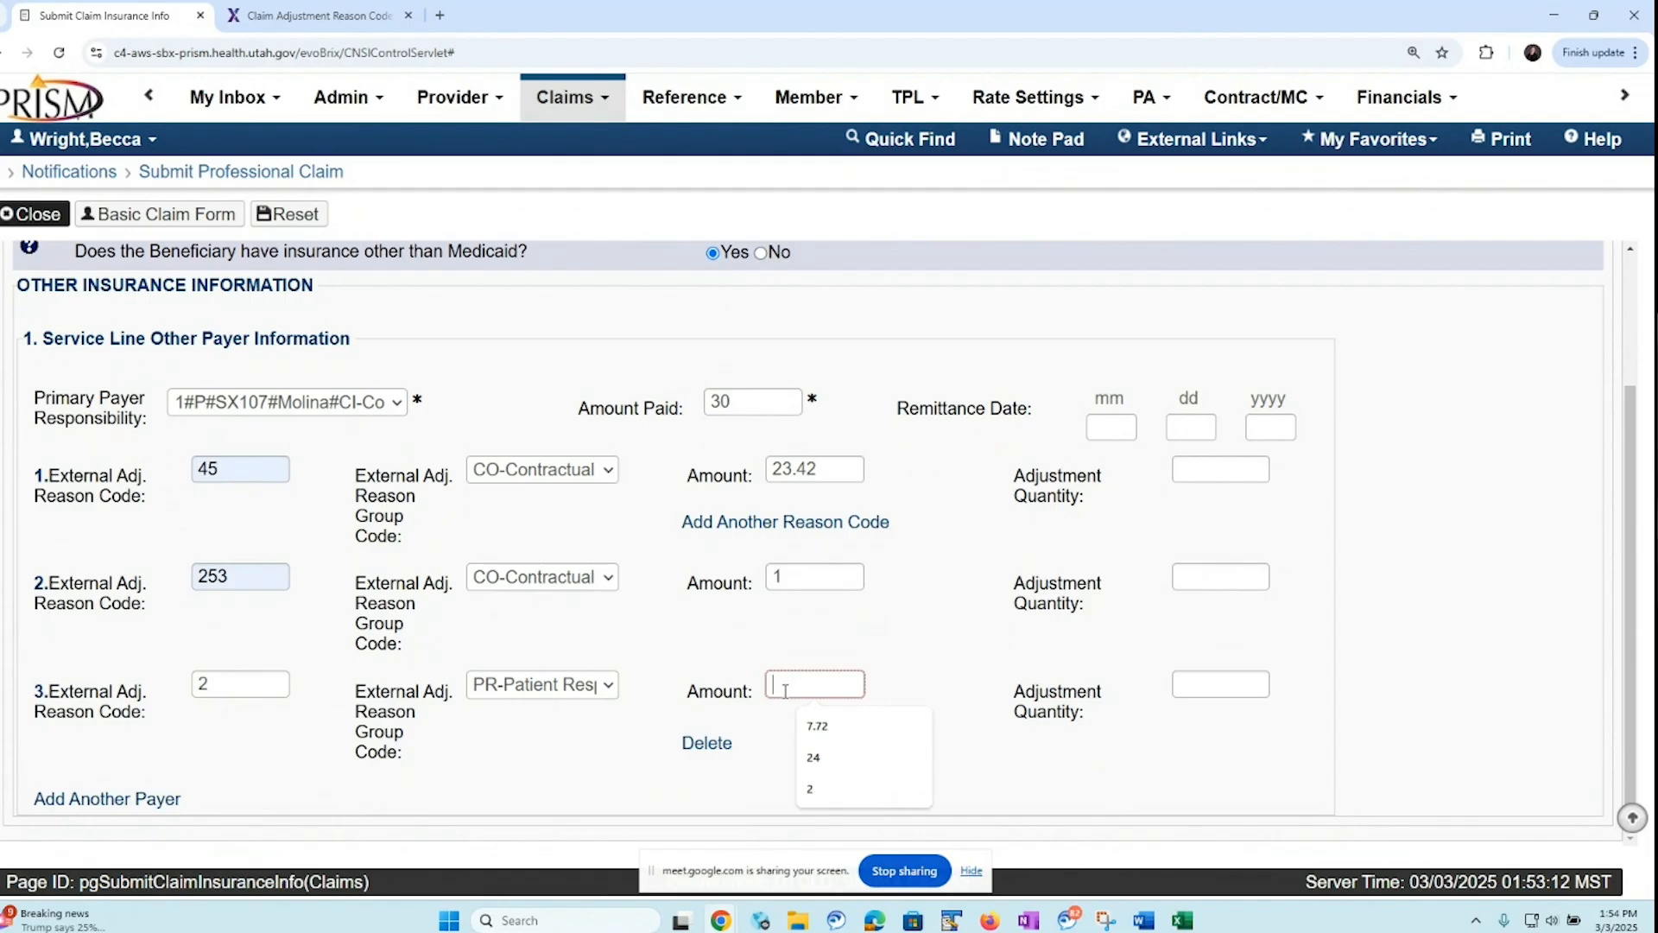
{"action": "left_click", "coordinate": [827, 730]}
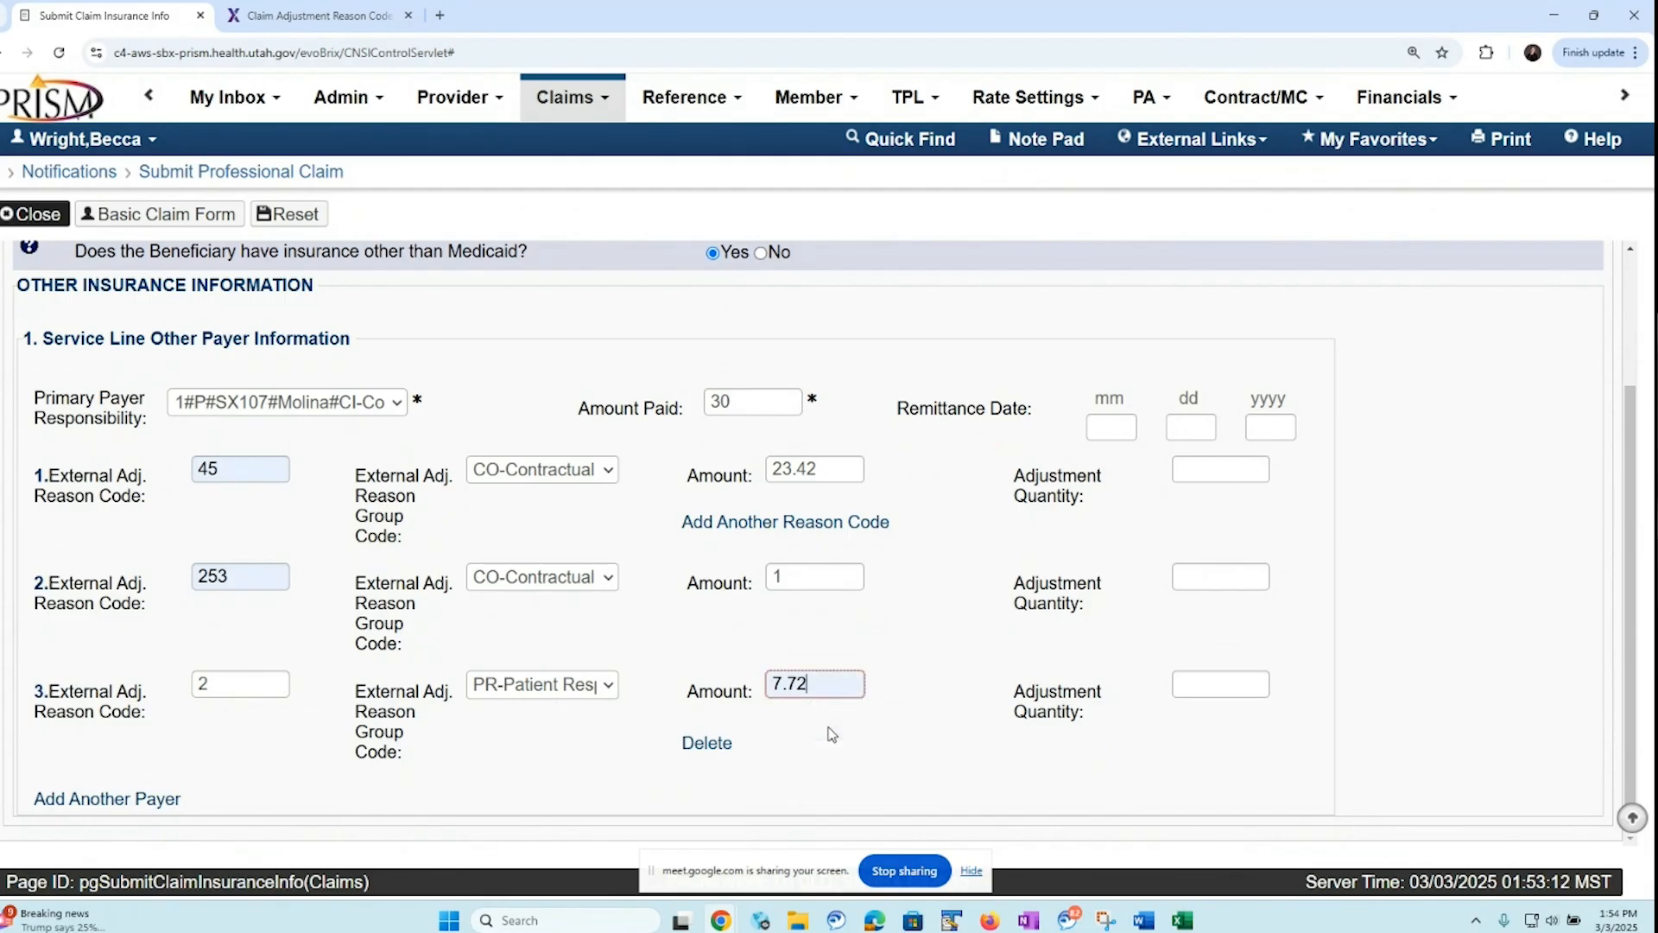
{"action": "left_click", "coordinate": [832, 735]}
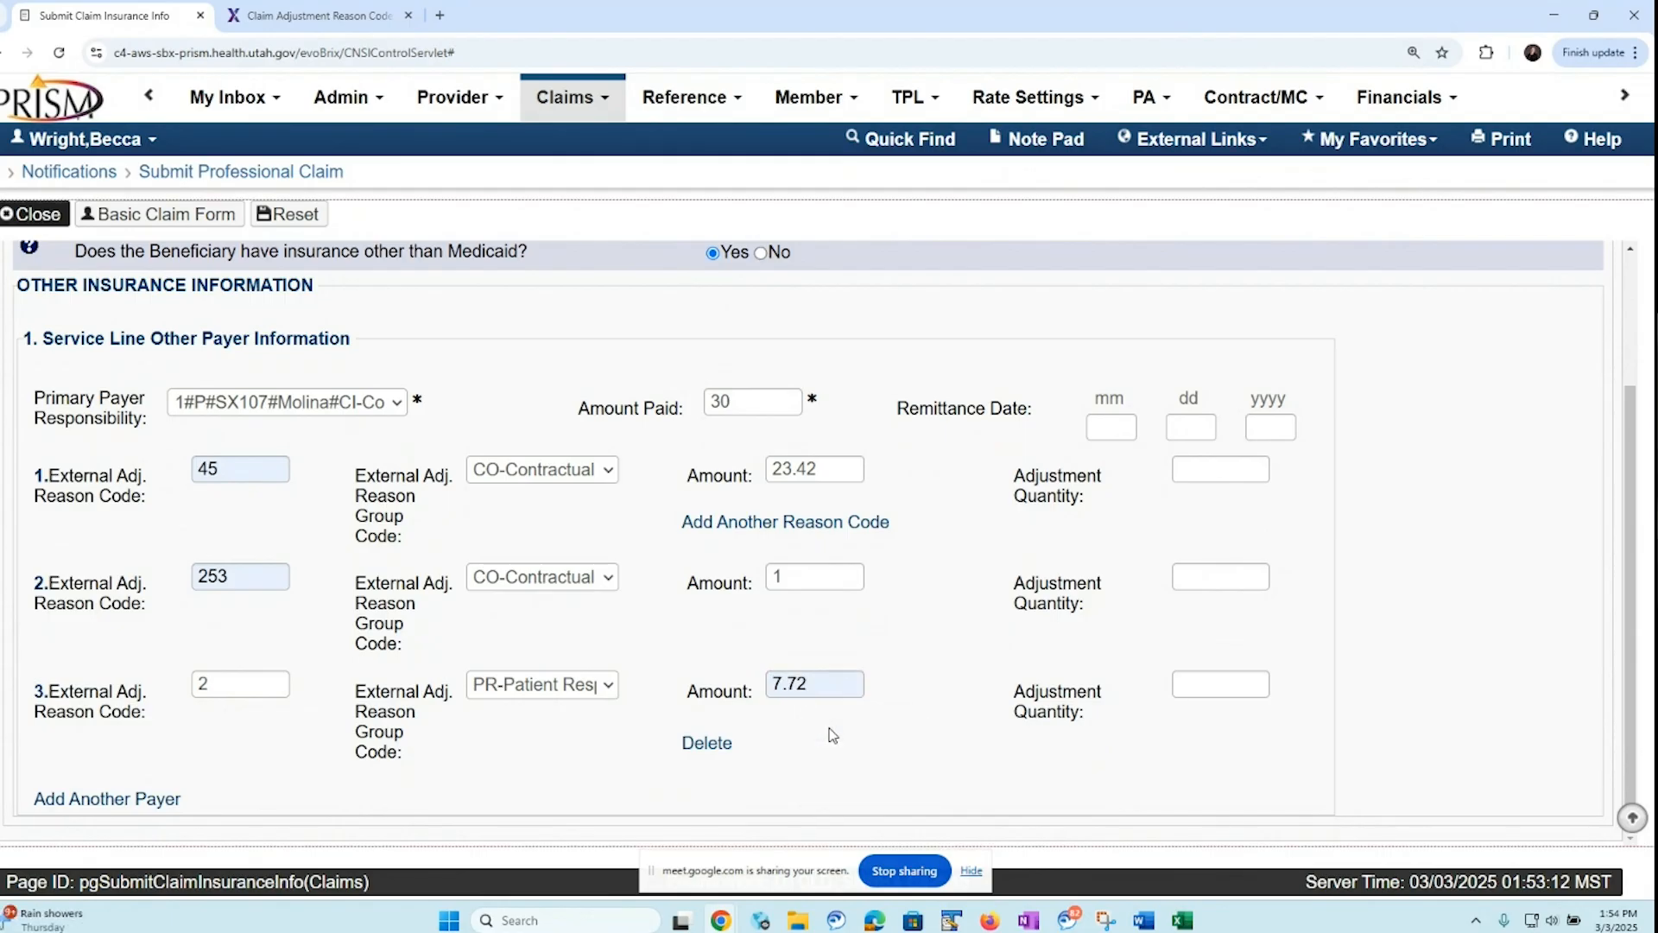
Save line 2's insurance information and show the third adjustment in the claim-level other insurance section
{"action": "left_click", "coordinate": [161, 217]}
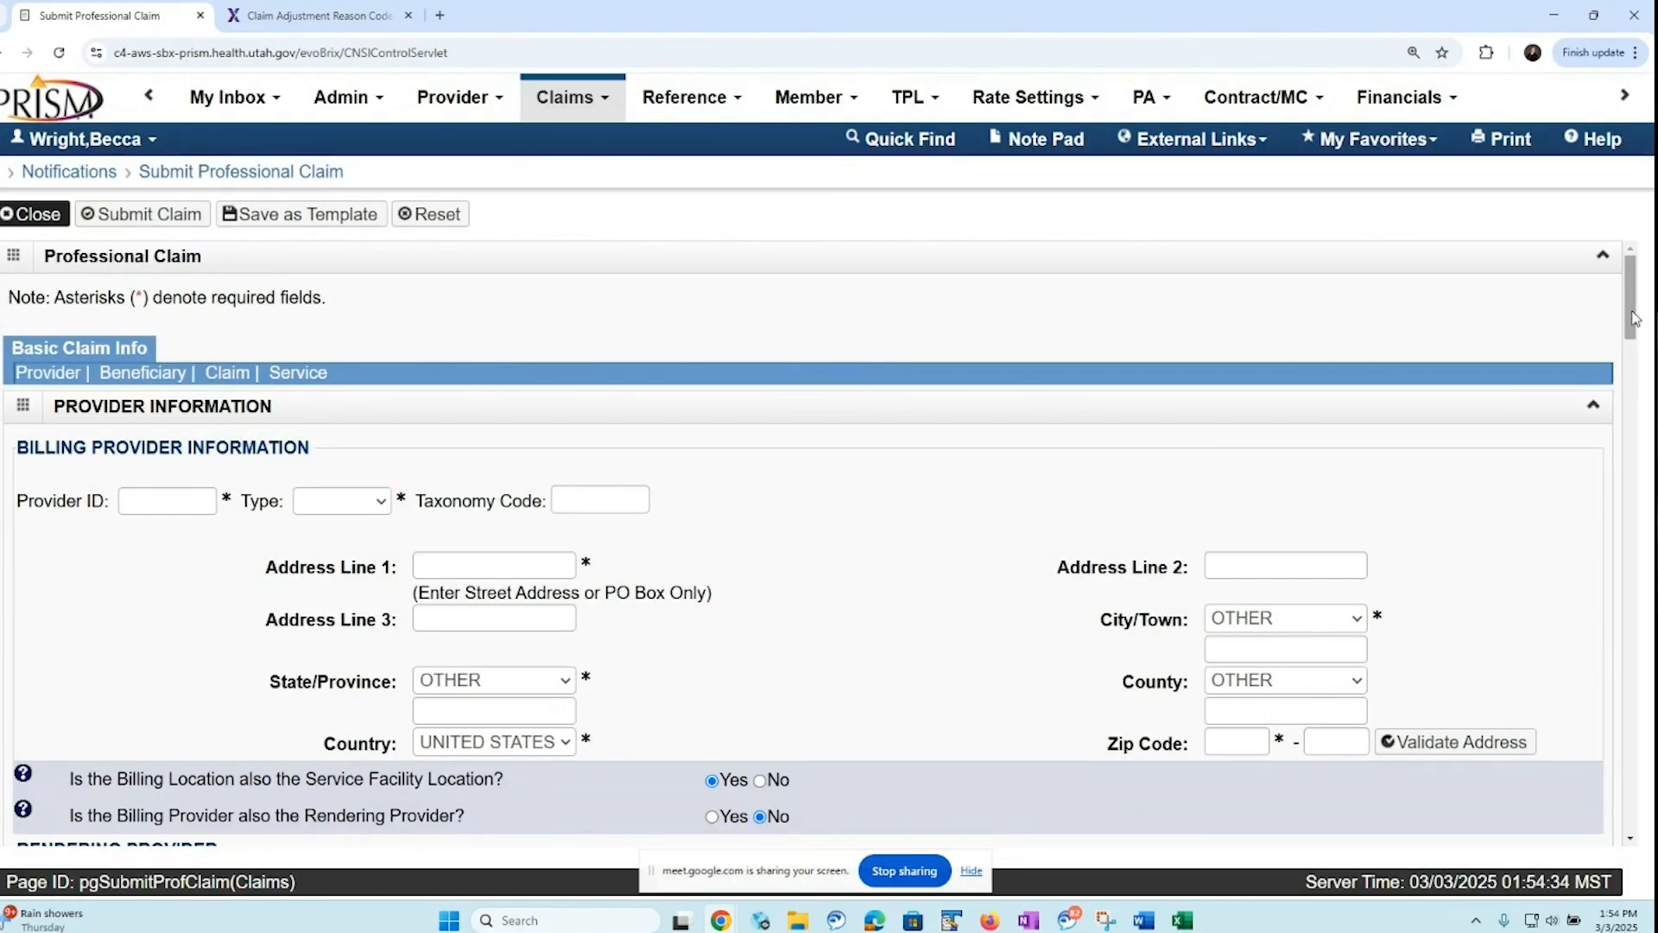
{"action": "left_click_drag", "start_coordinate": [1634, 318], "coordinate": [1616, 496]}
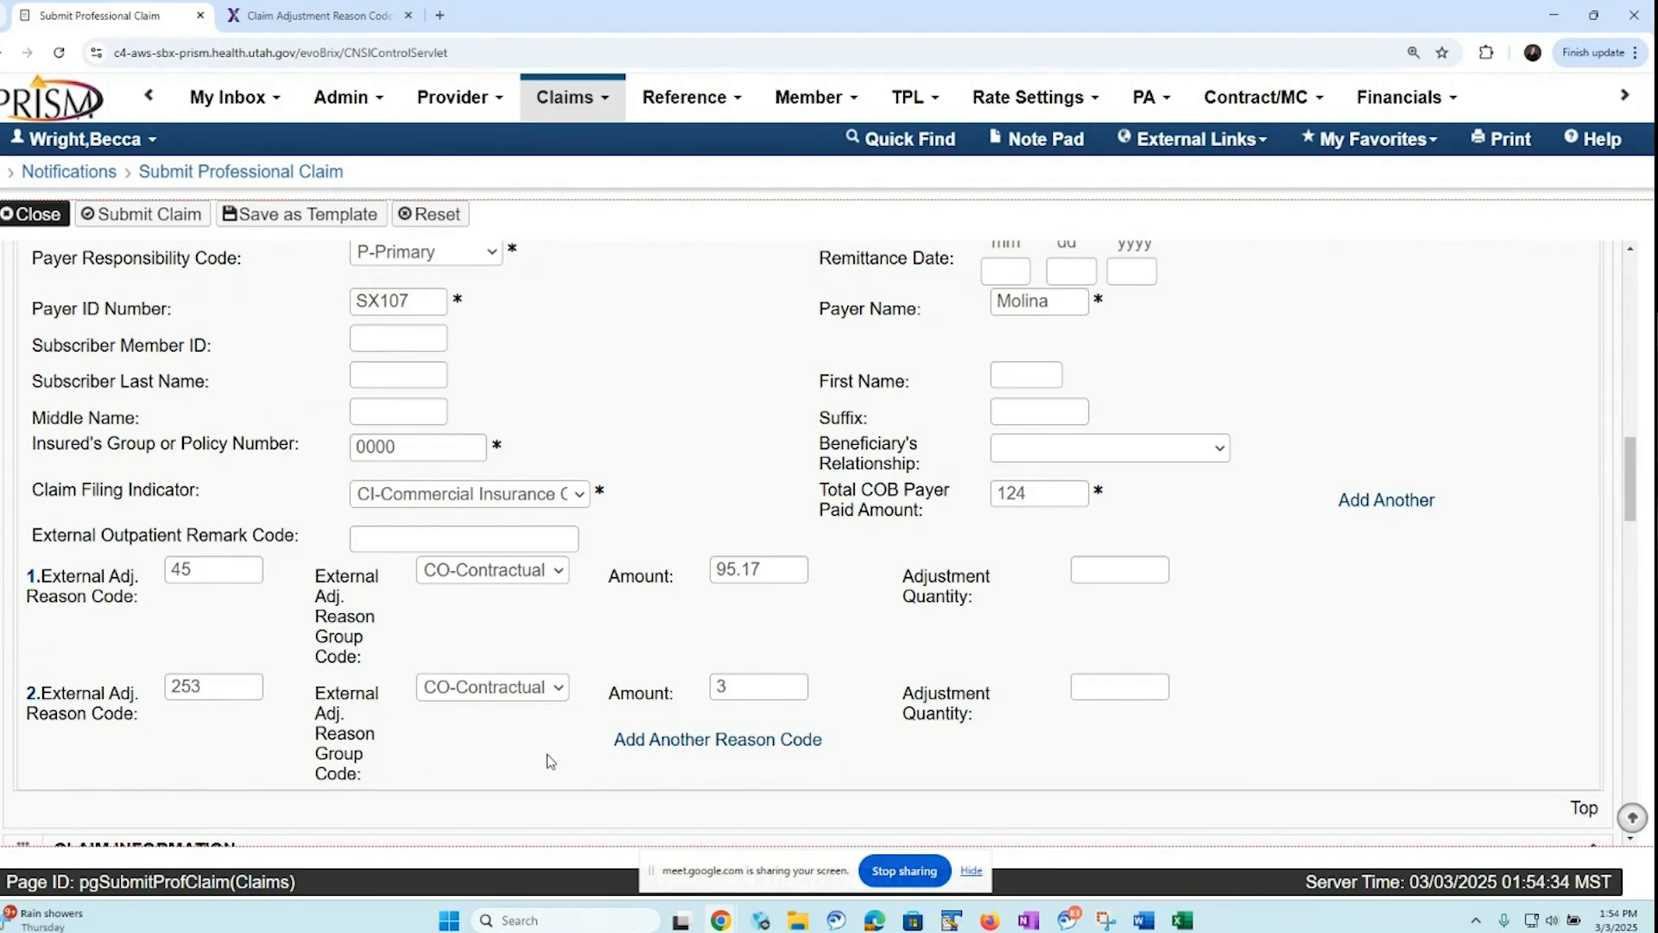
{"action": "left_click", "coordinate": [747, 746]}
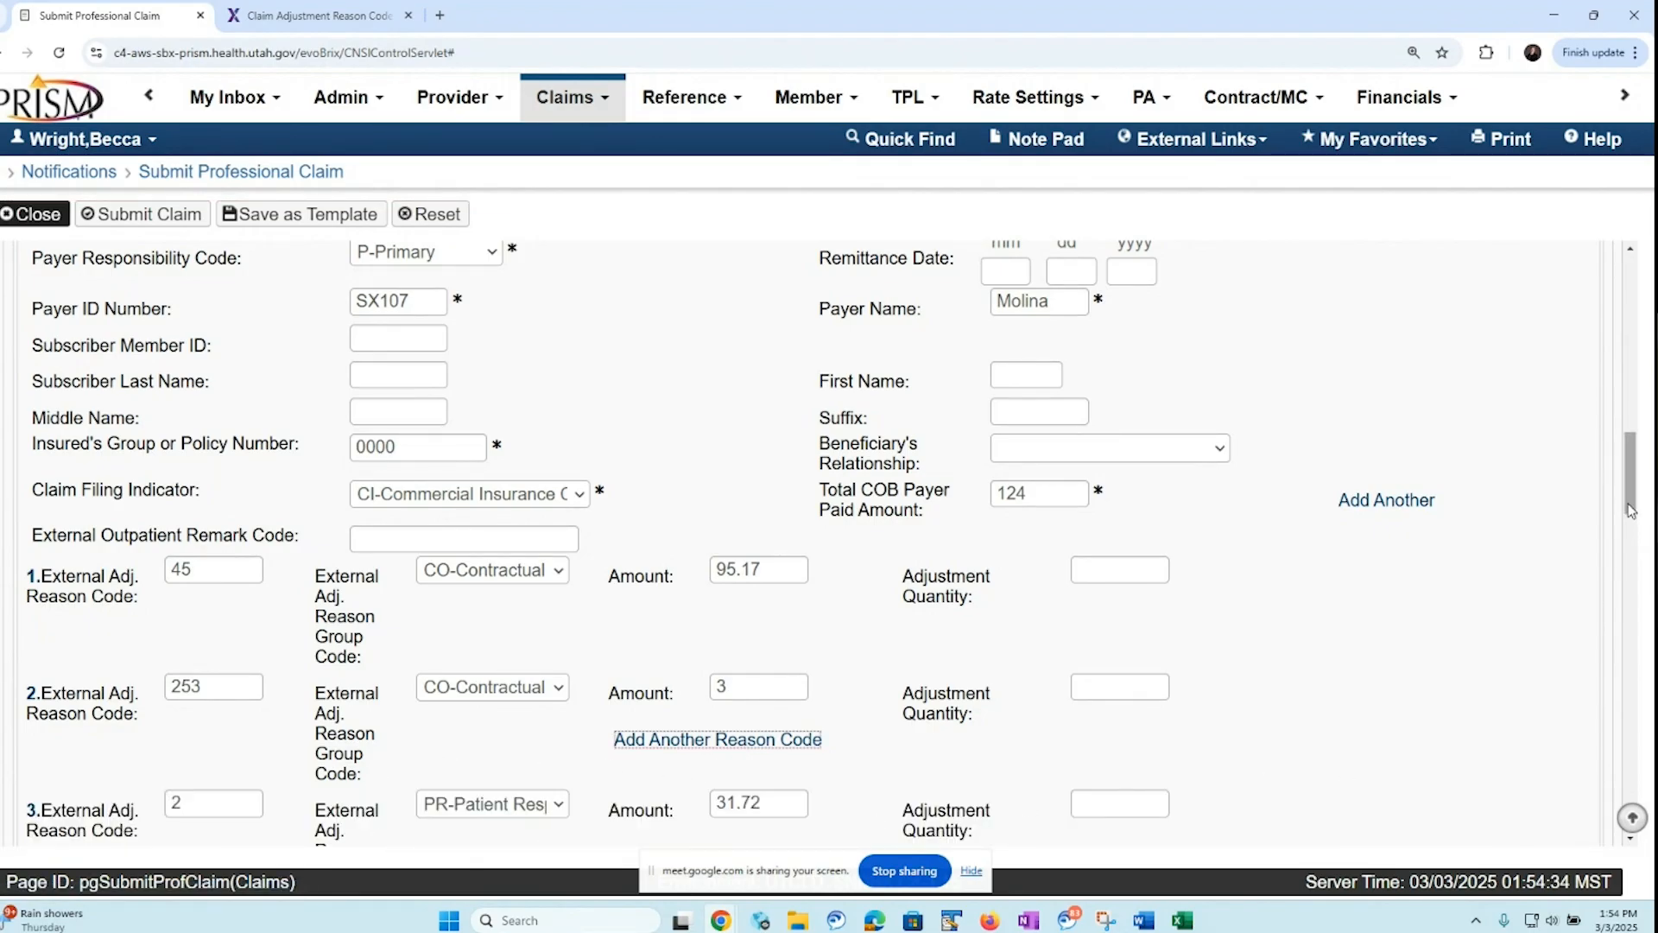
{"action": "left_click_drag", "start_coordinate": [1631, 509], "coordinate": [1632, 525]}
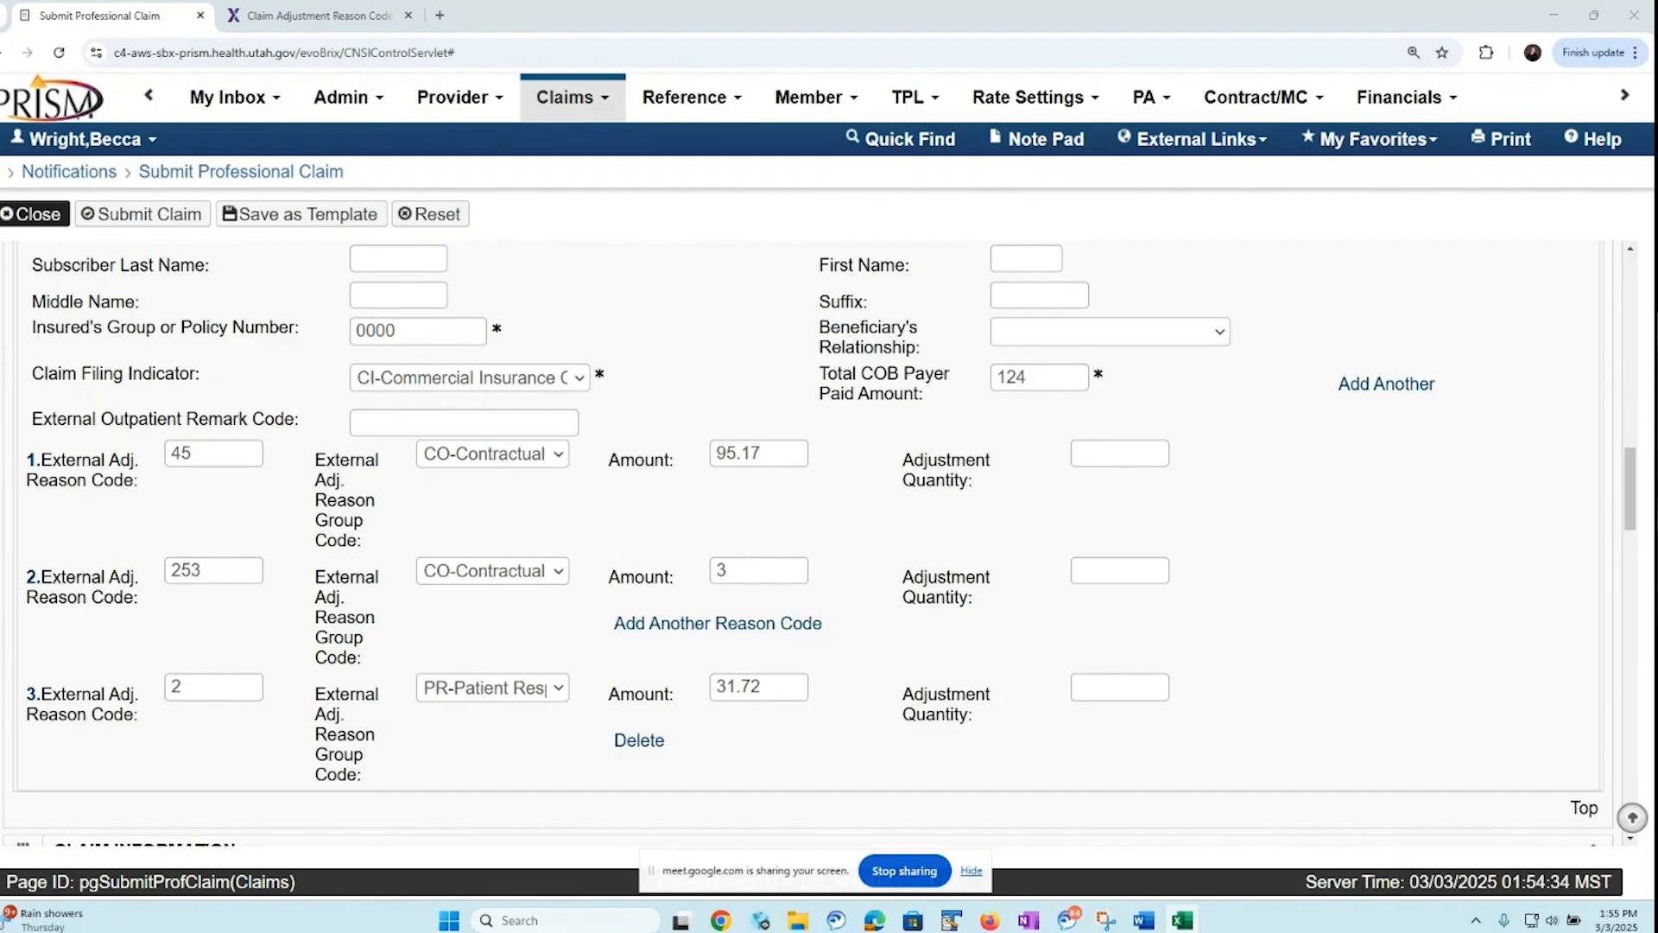
Switch to the Excel scenarios workbook and, on P_Claim 1, sum the Total column's line one and line two amounts in D9
{"action": "left_click_drag", "start_coordinate": [0, 267], "coordinate": [970, 163]}
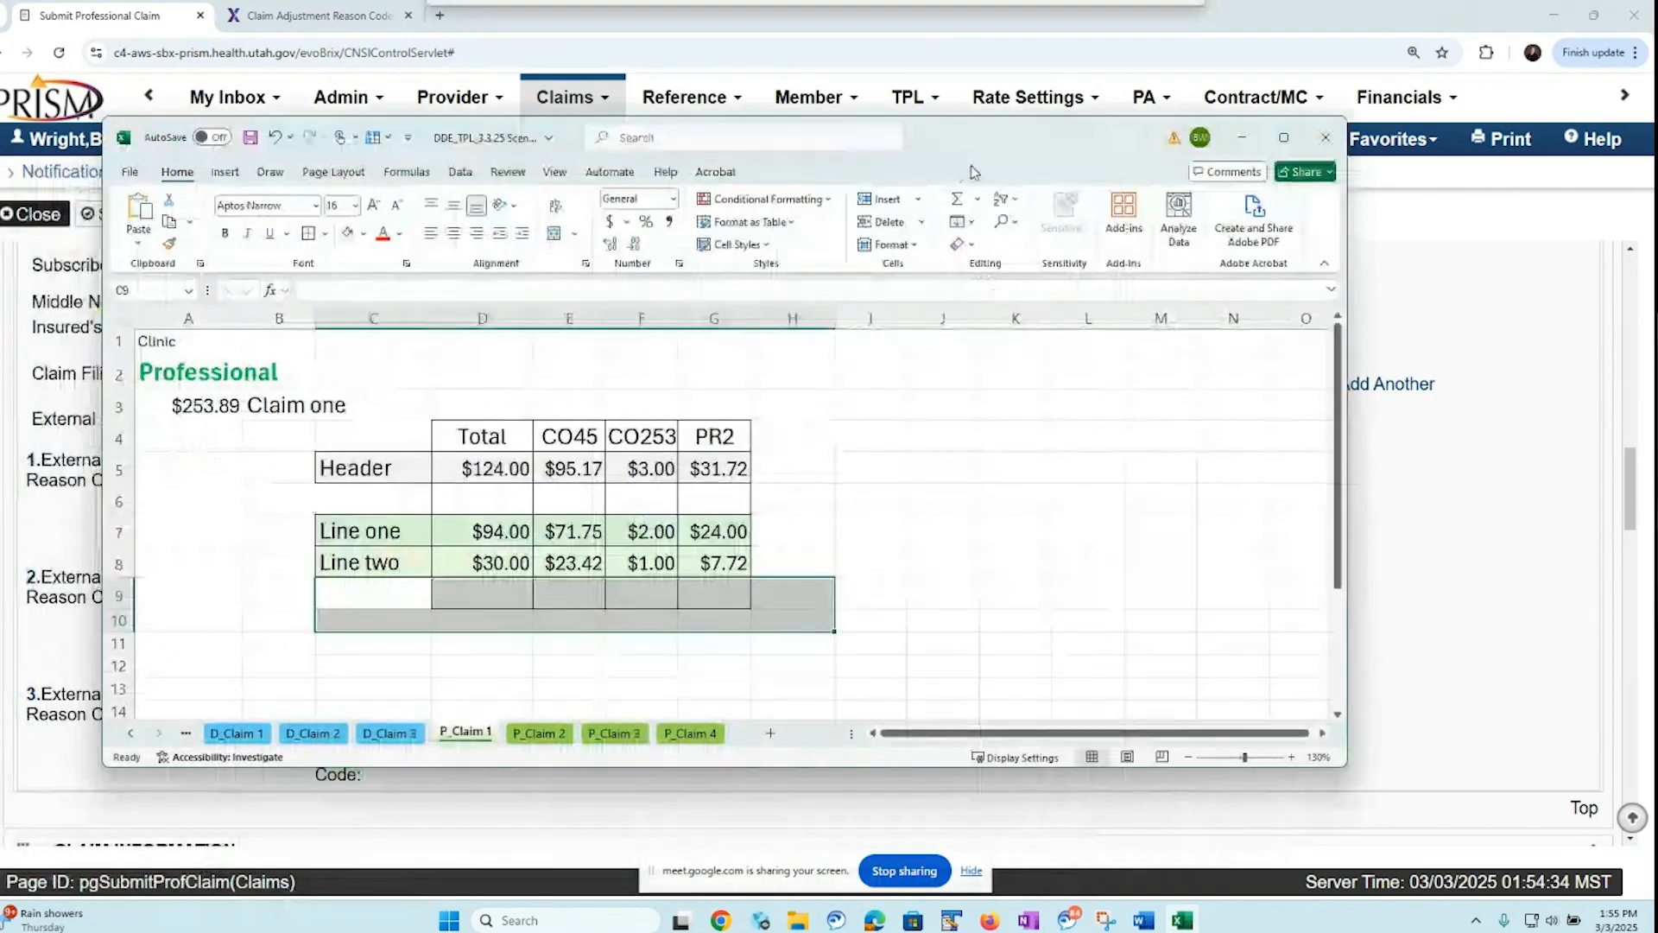
{"action": "left_click", "coordinate": [1283, 137]}
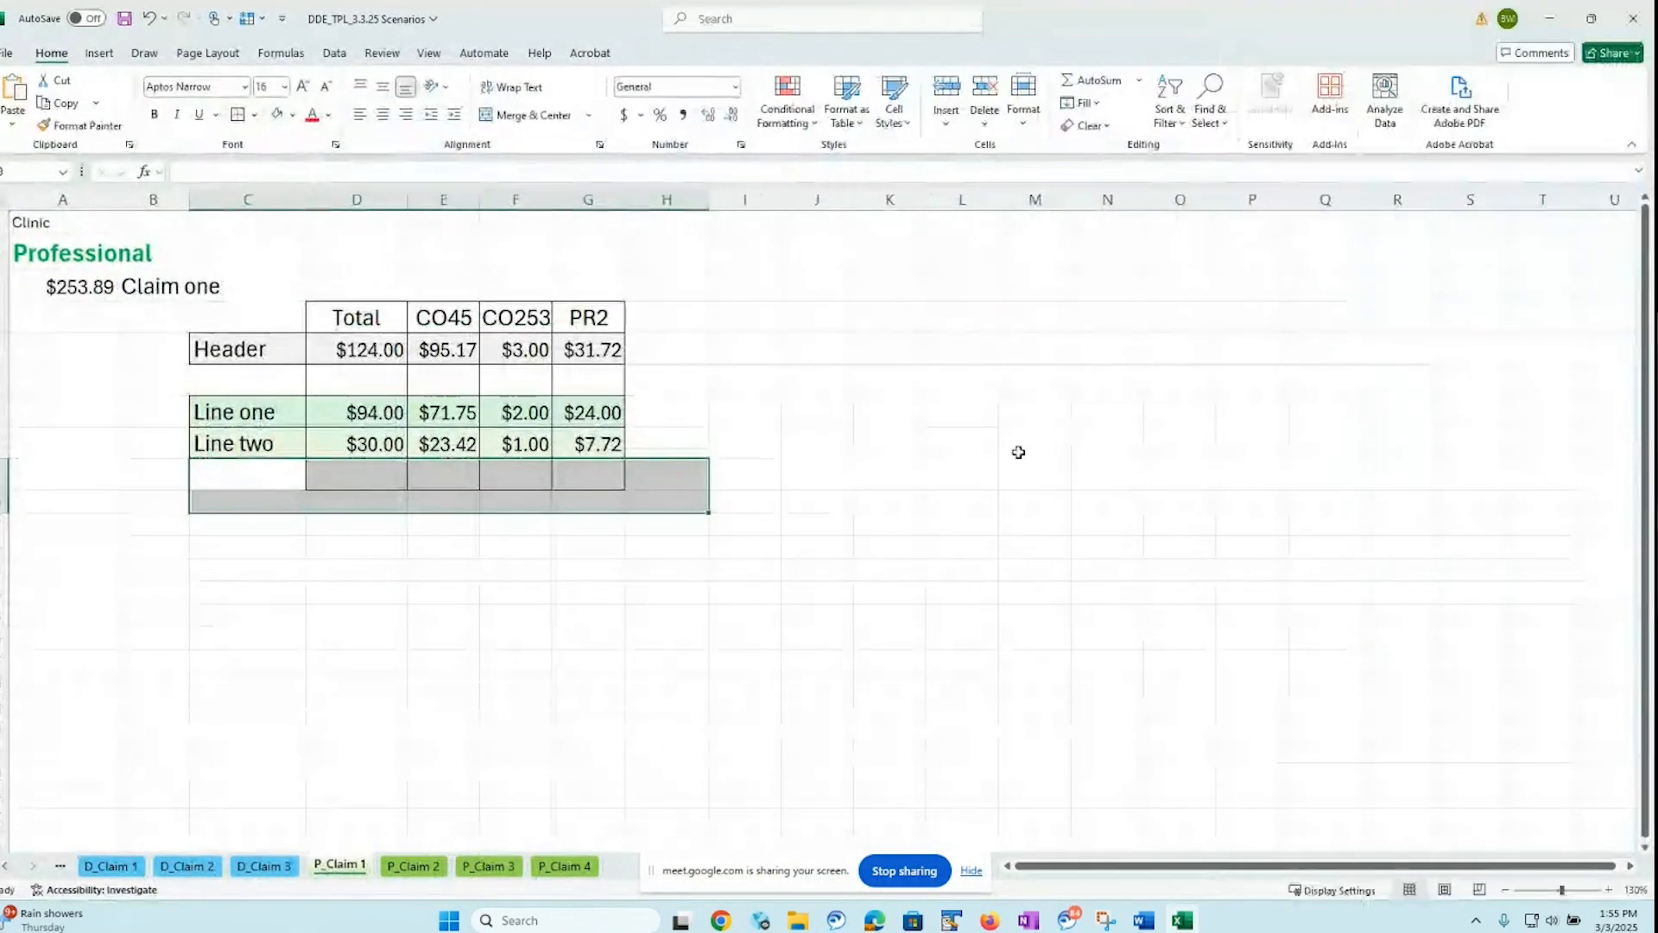
{"action": "left_click", "coordinate": [380, 544]}
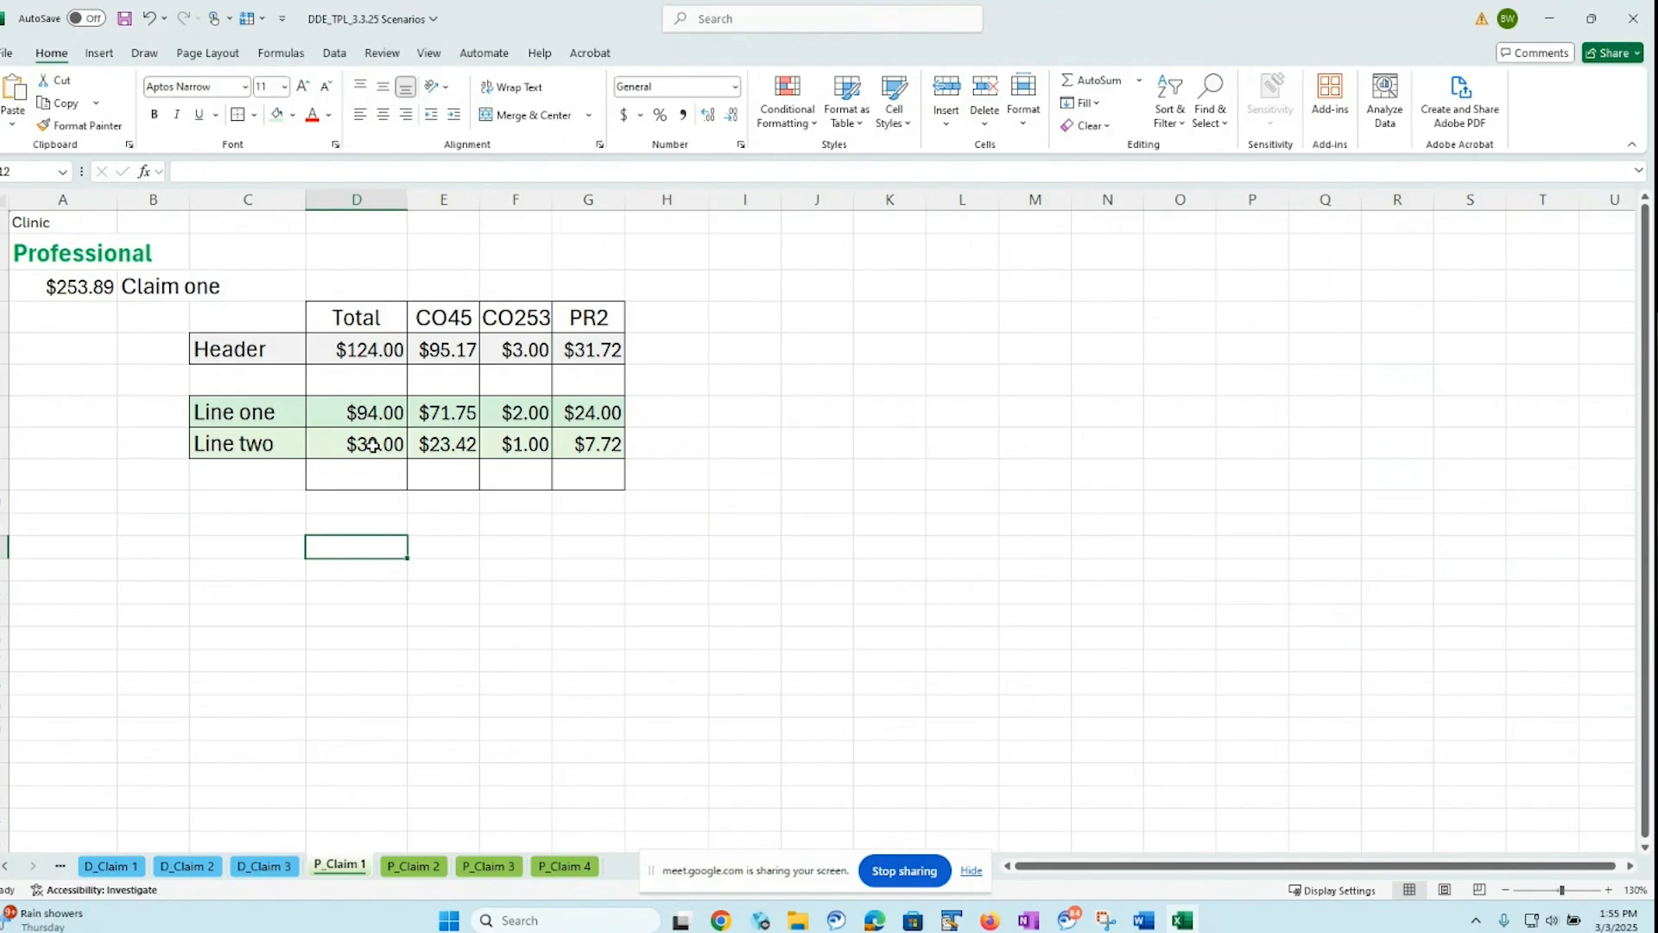
{"action": "left_click", "coordinate": [372, 473]}
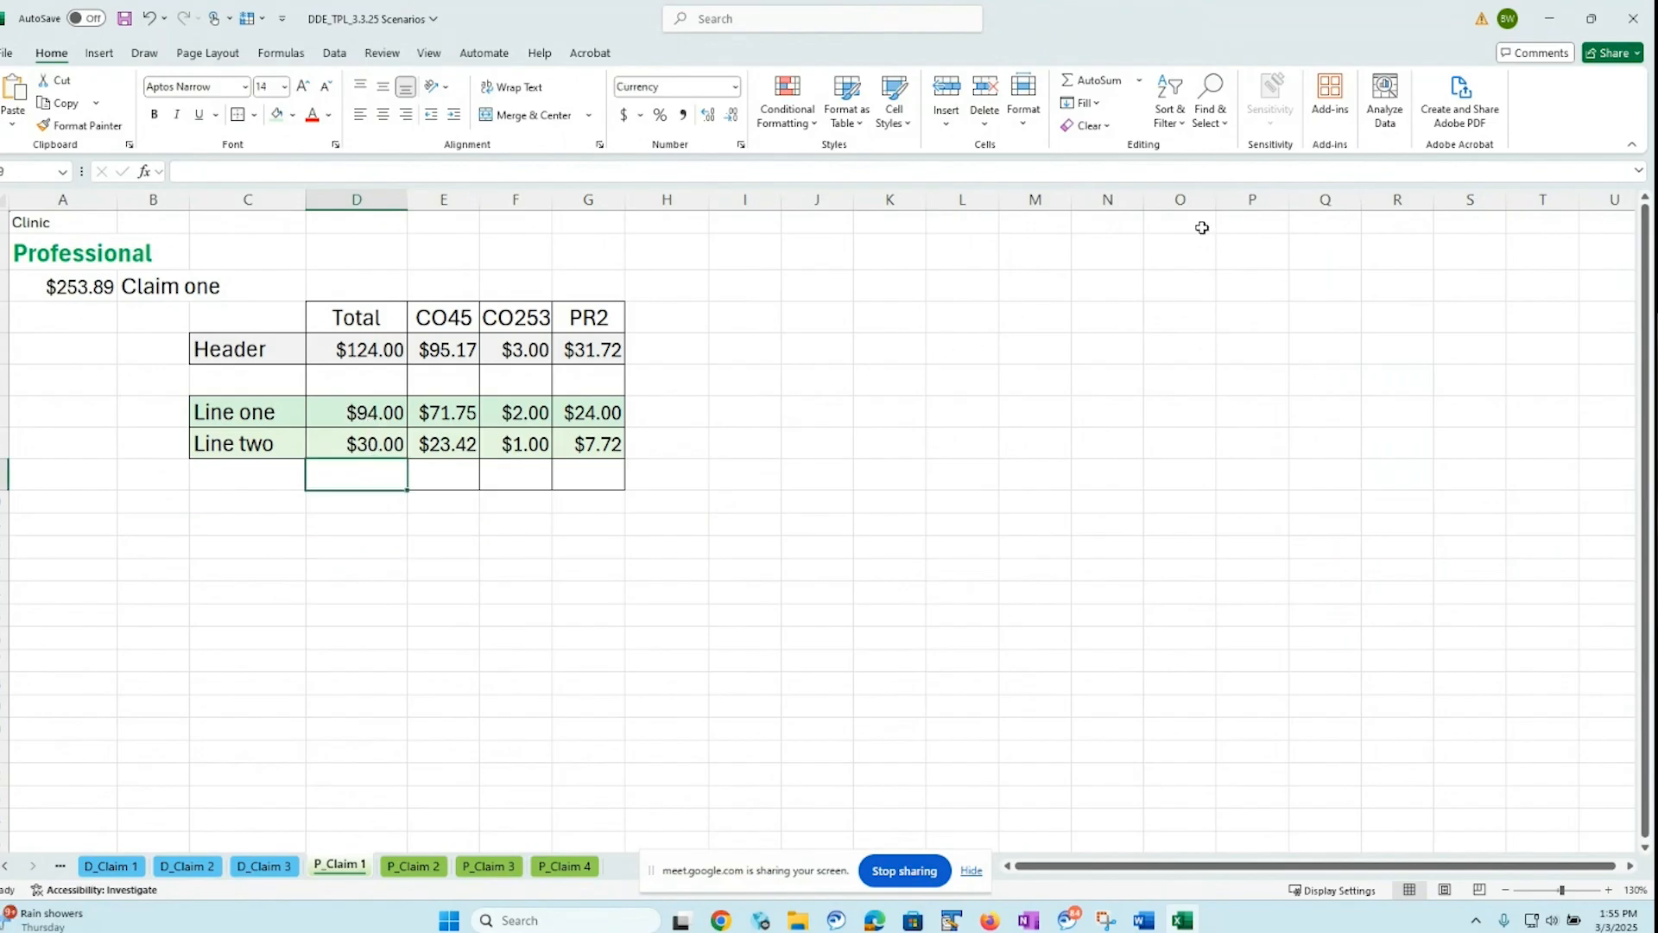
{"action": "left_click", "coordinate": [1103, 89]}
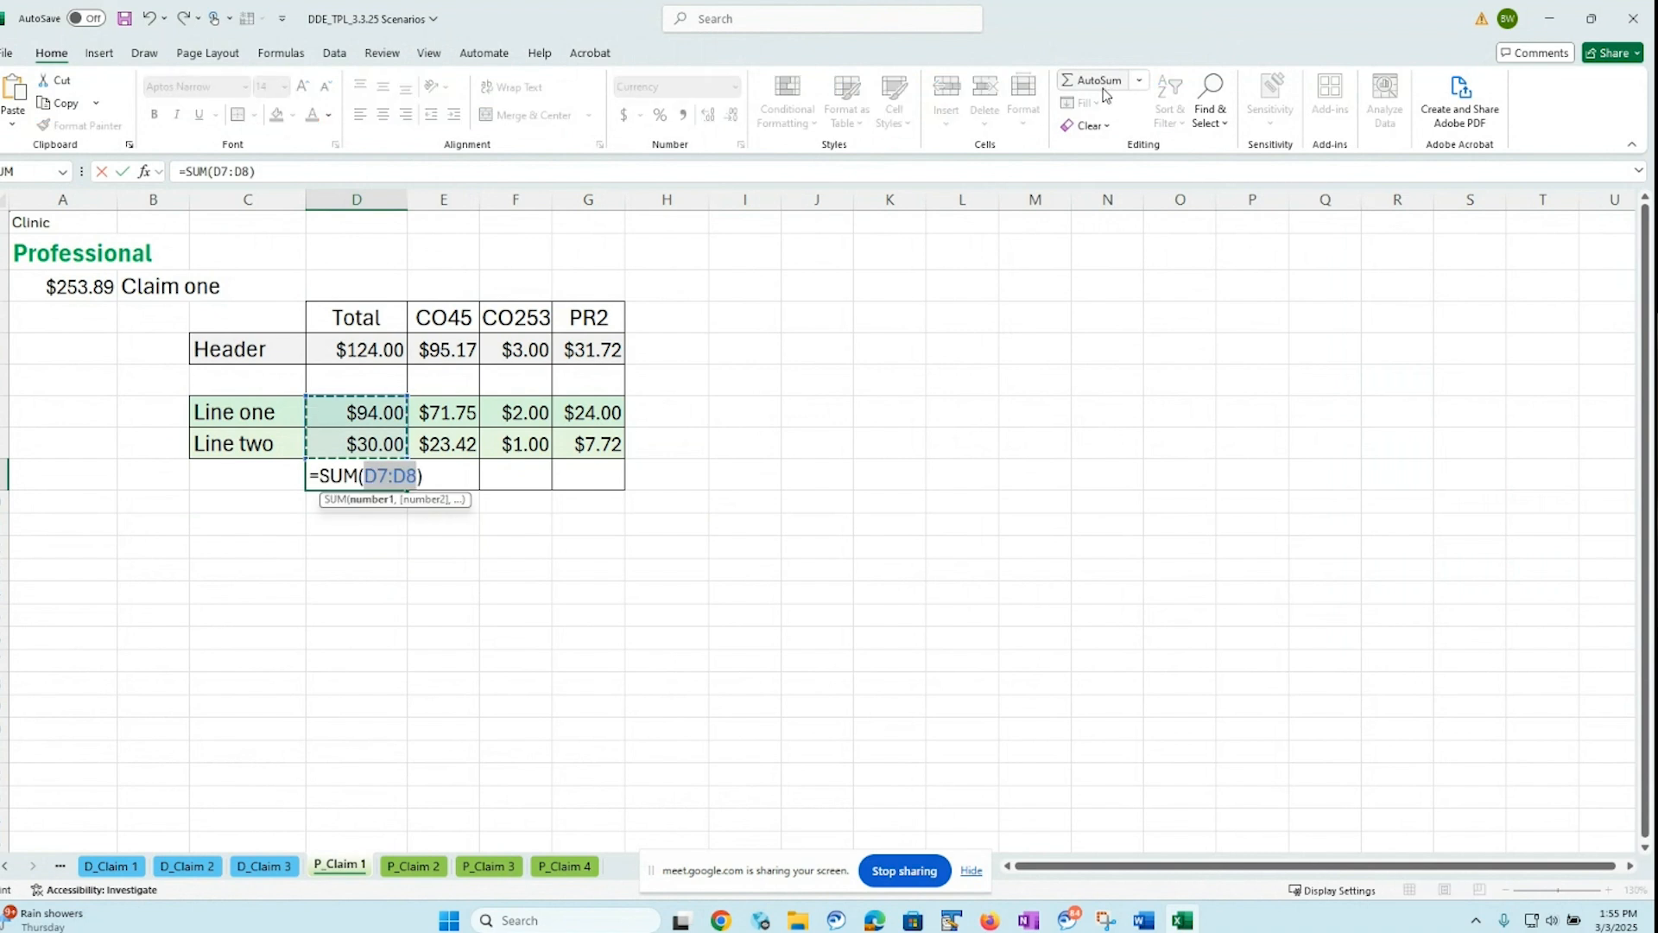
{"action": "key", "text": "Return"}
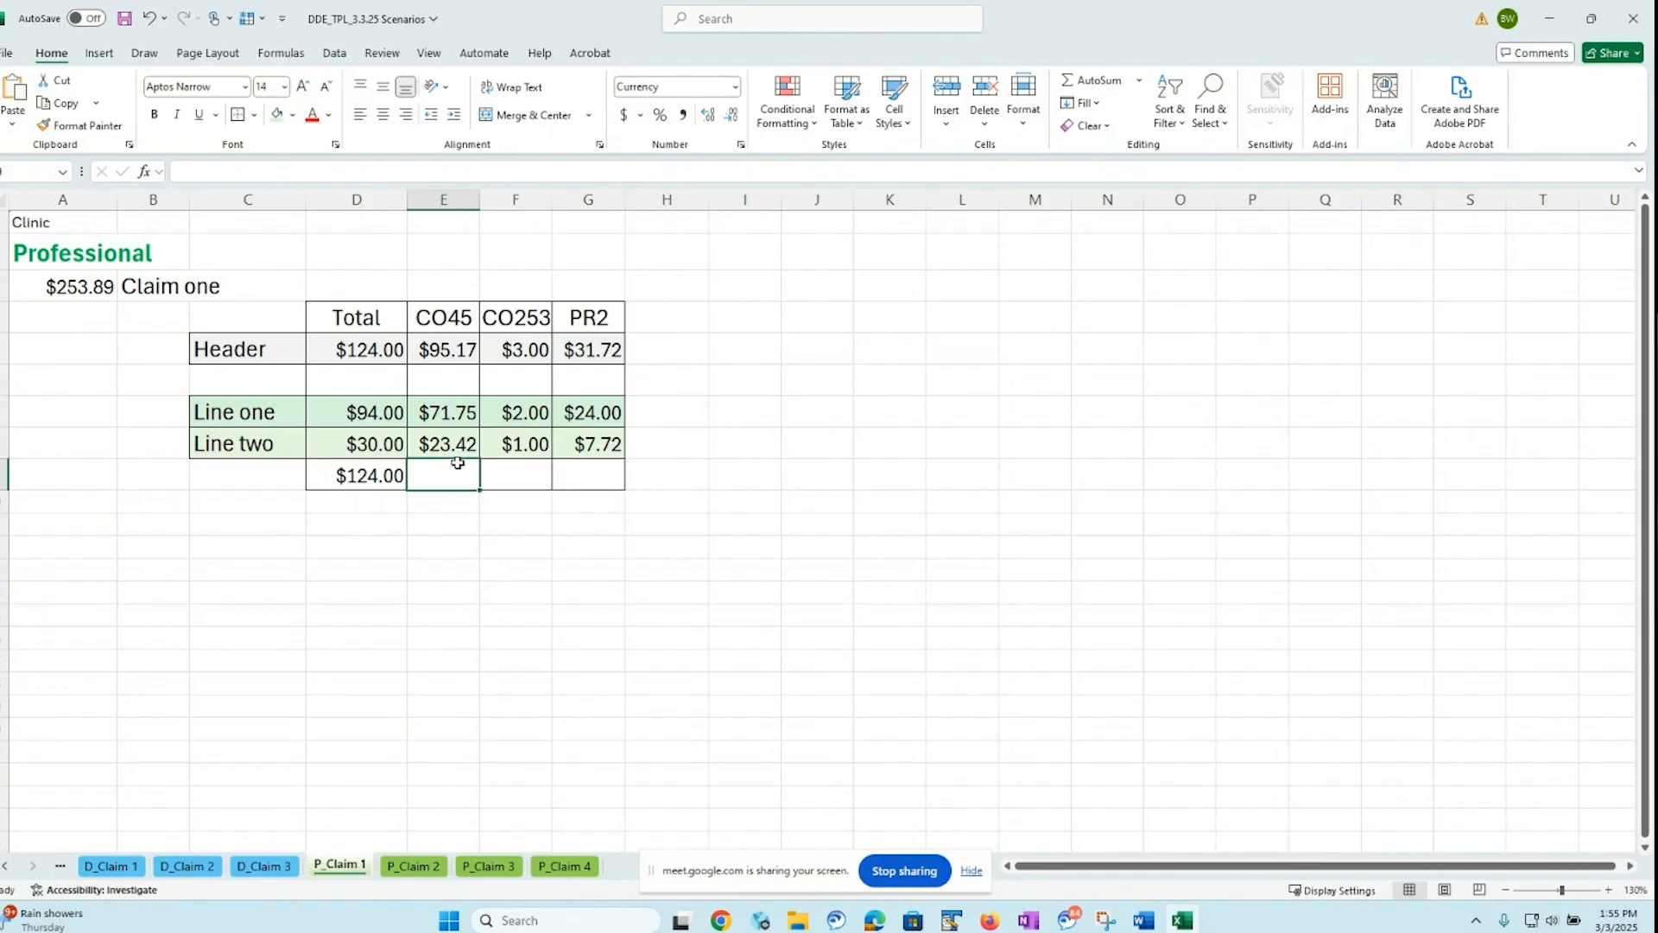
Sum the line one and line two amounts for CO45, CO253 and PR2 in cells E9, F9 and G9
{"action": "left_click", "coordinate": [1101, 83]}
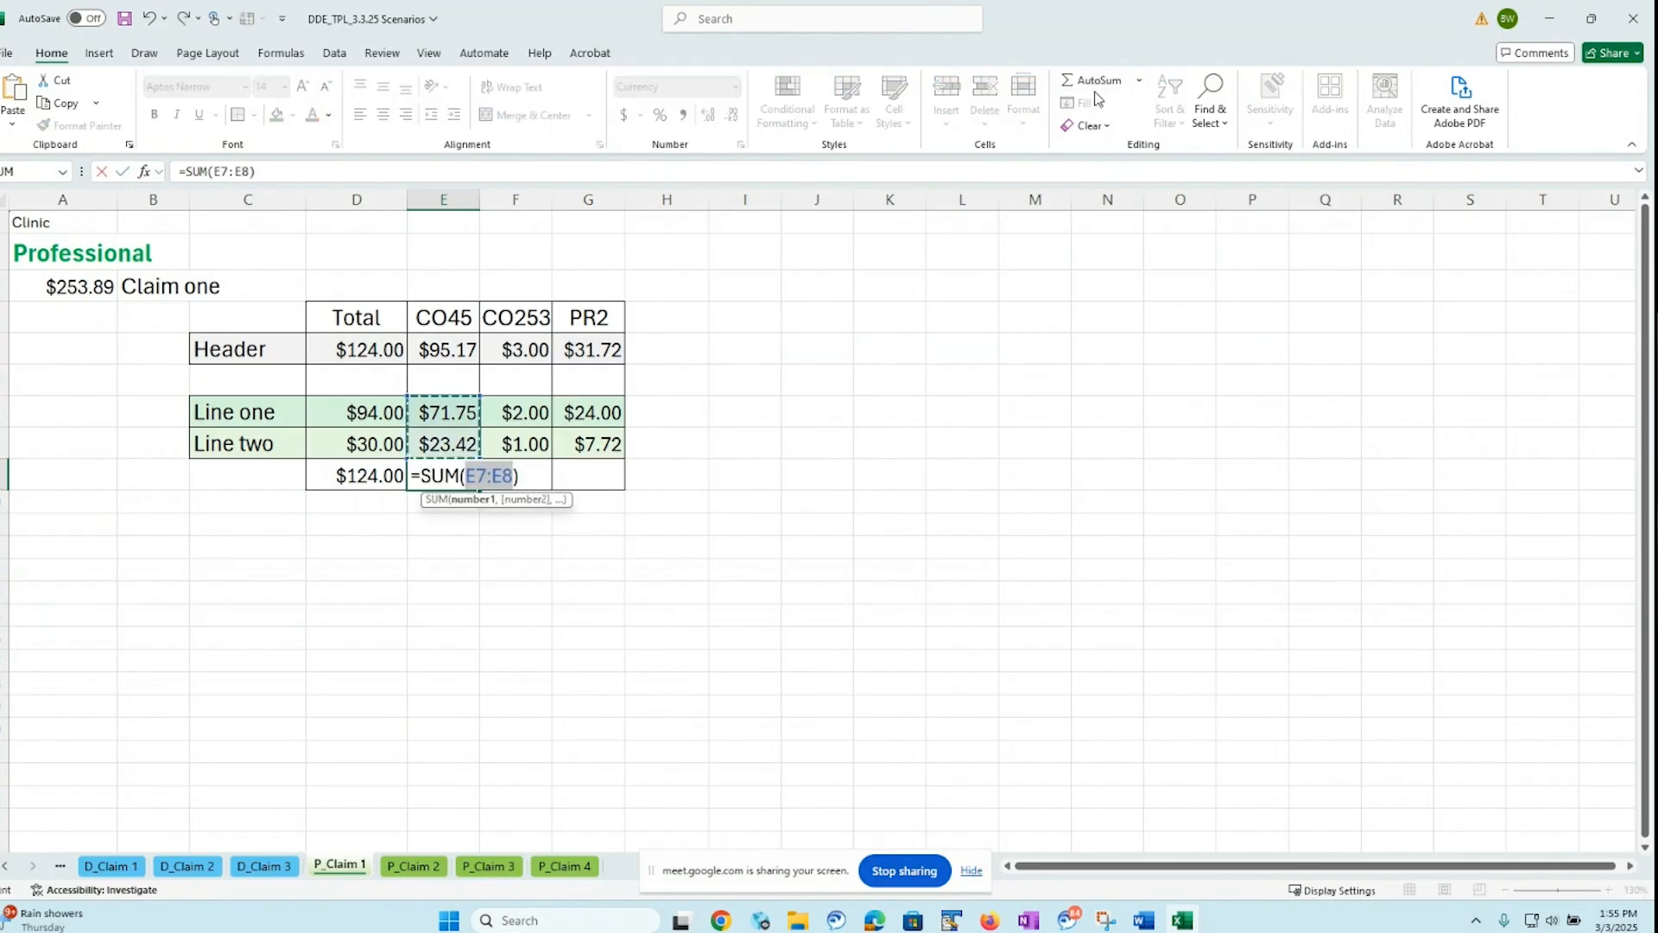
{"action": "key", "text": "Return"}
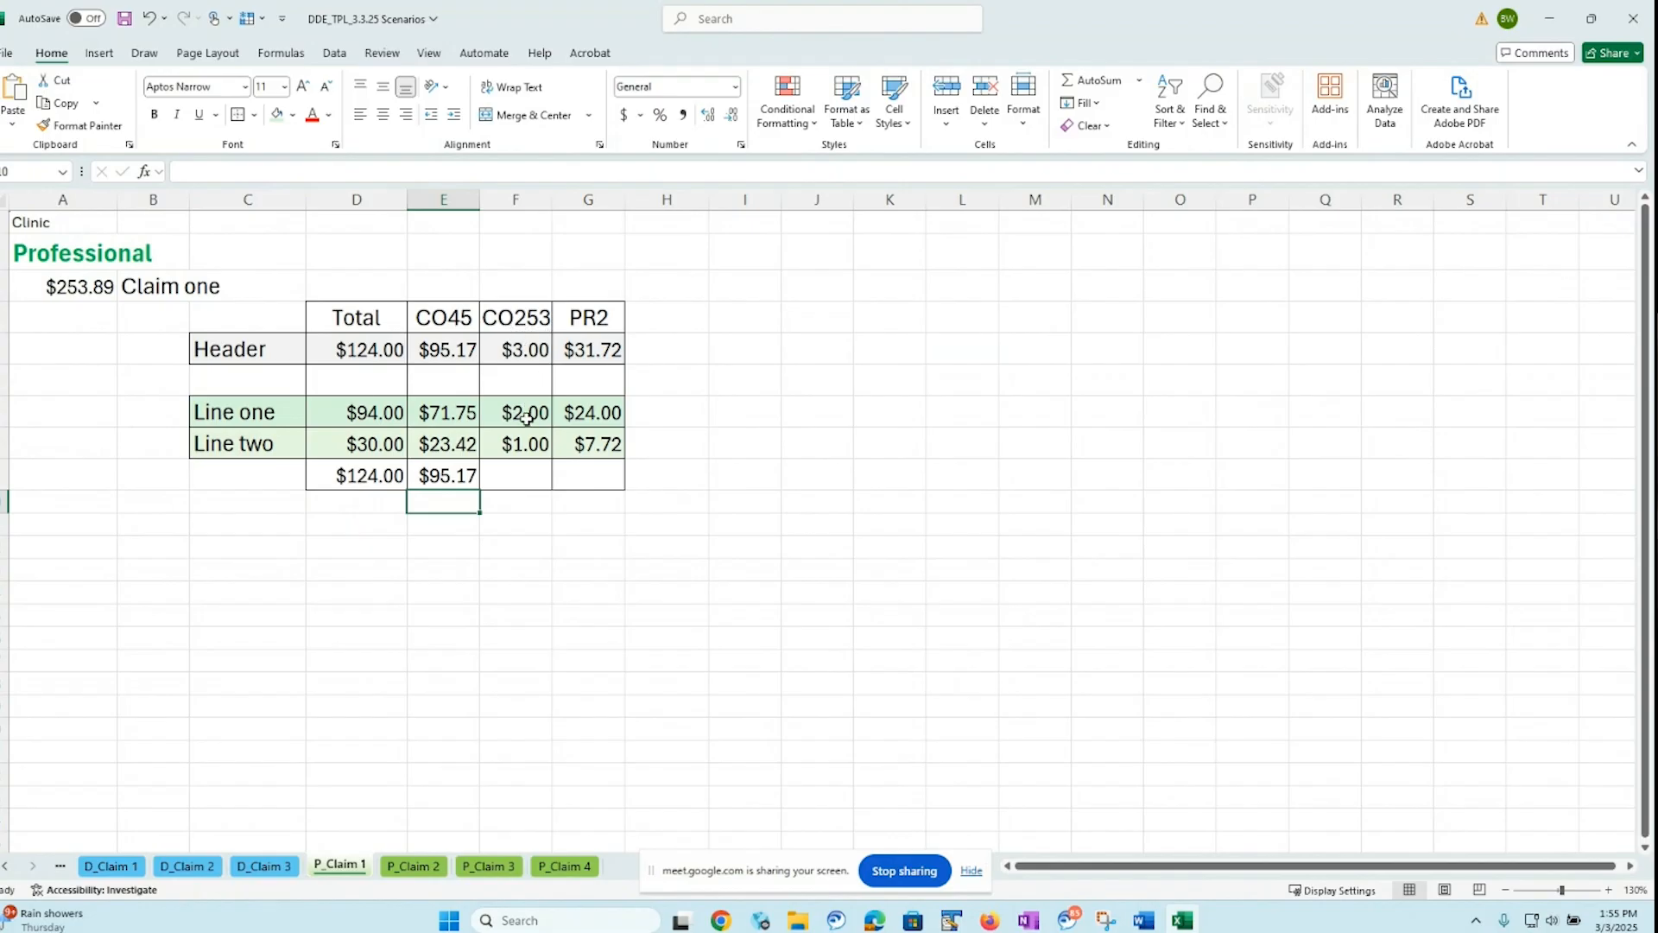
{"action": "left_click", "coordinate": [521, 476]}
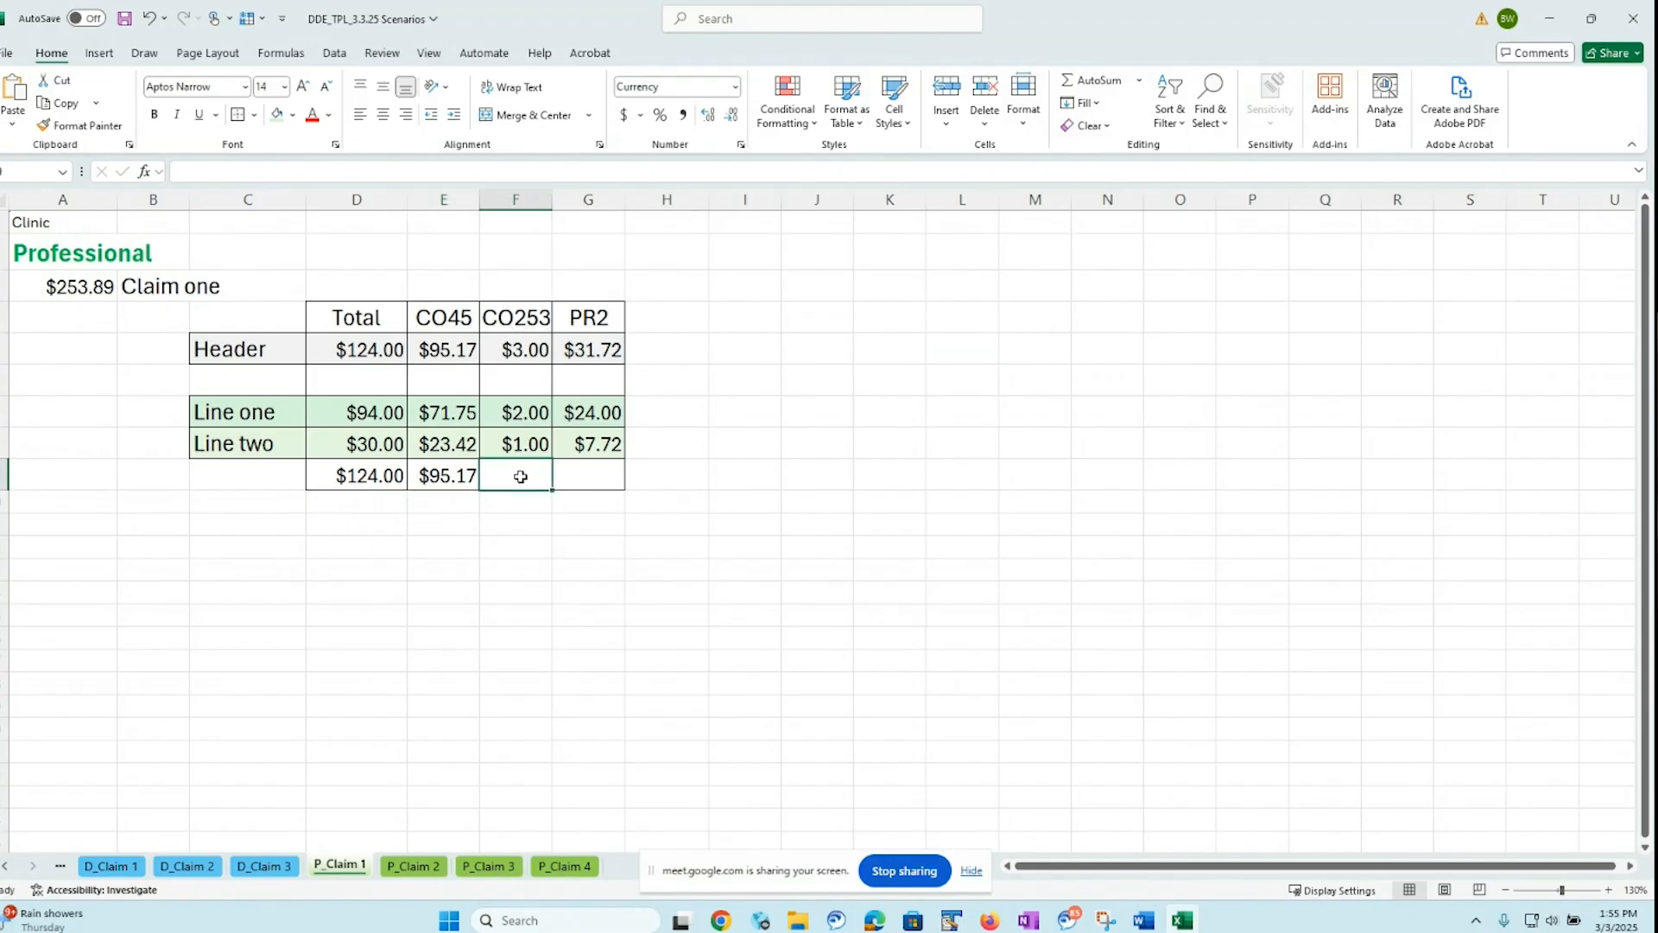
{"action": "left_click", "coordinate": [1090, 87]}
{"action": "key", "text": "Return"}
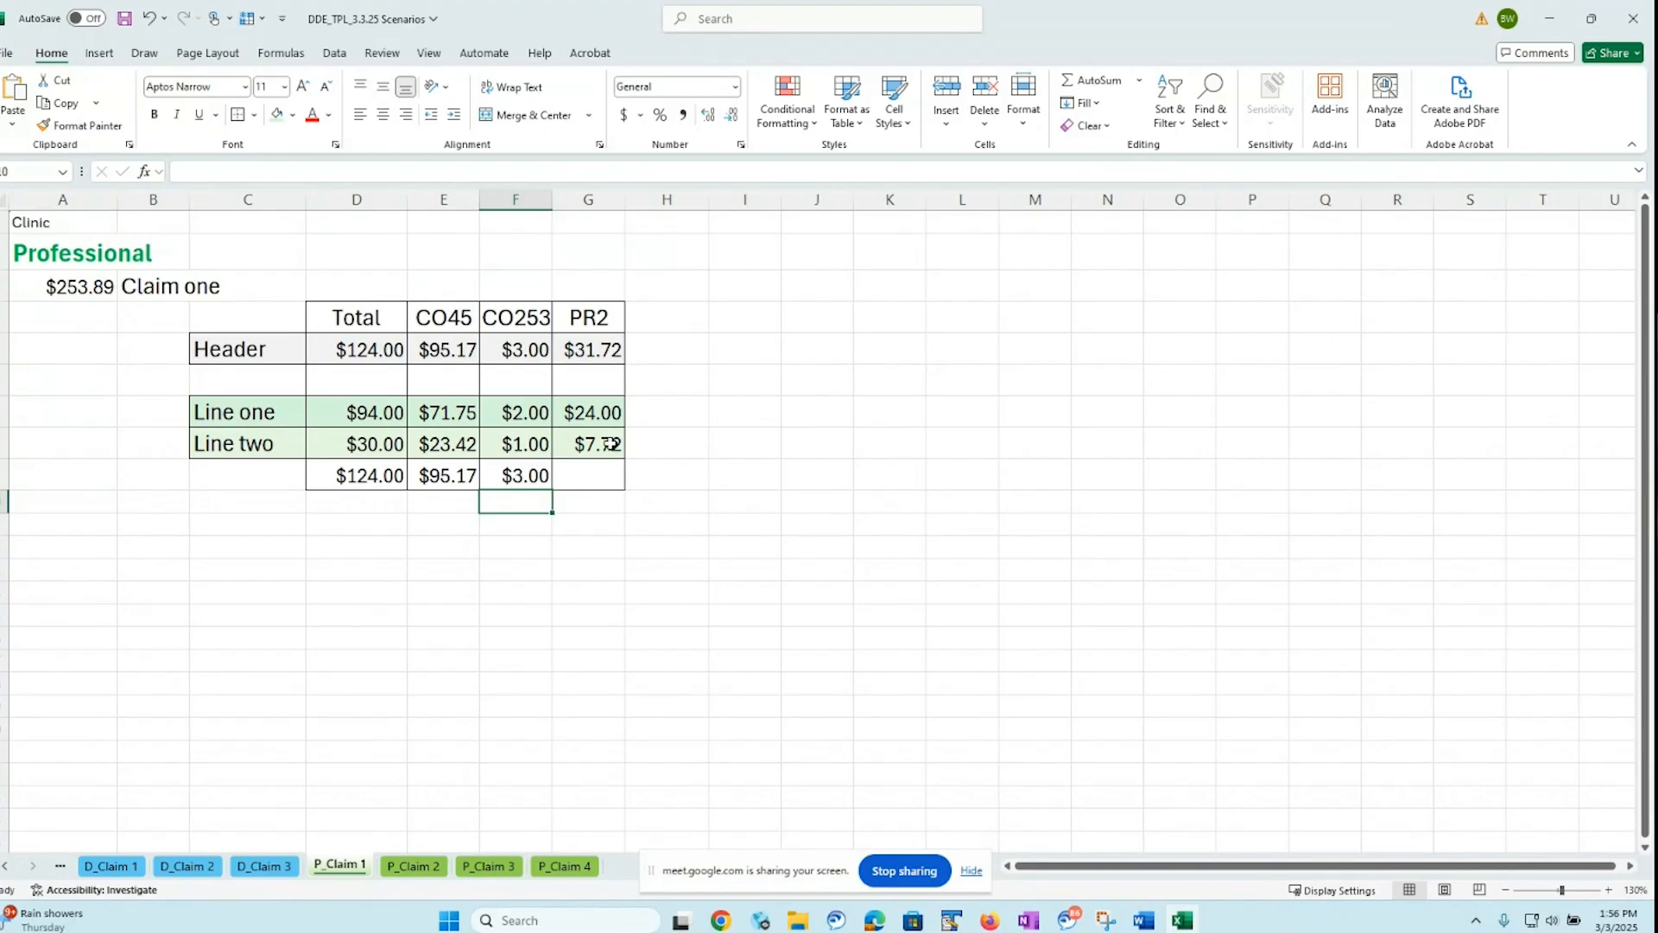
{"action": "left_click", "coordinate": [596, 474]}
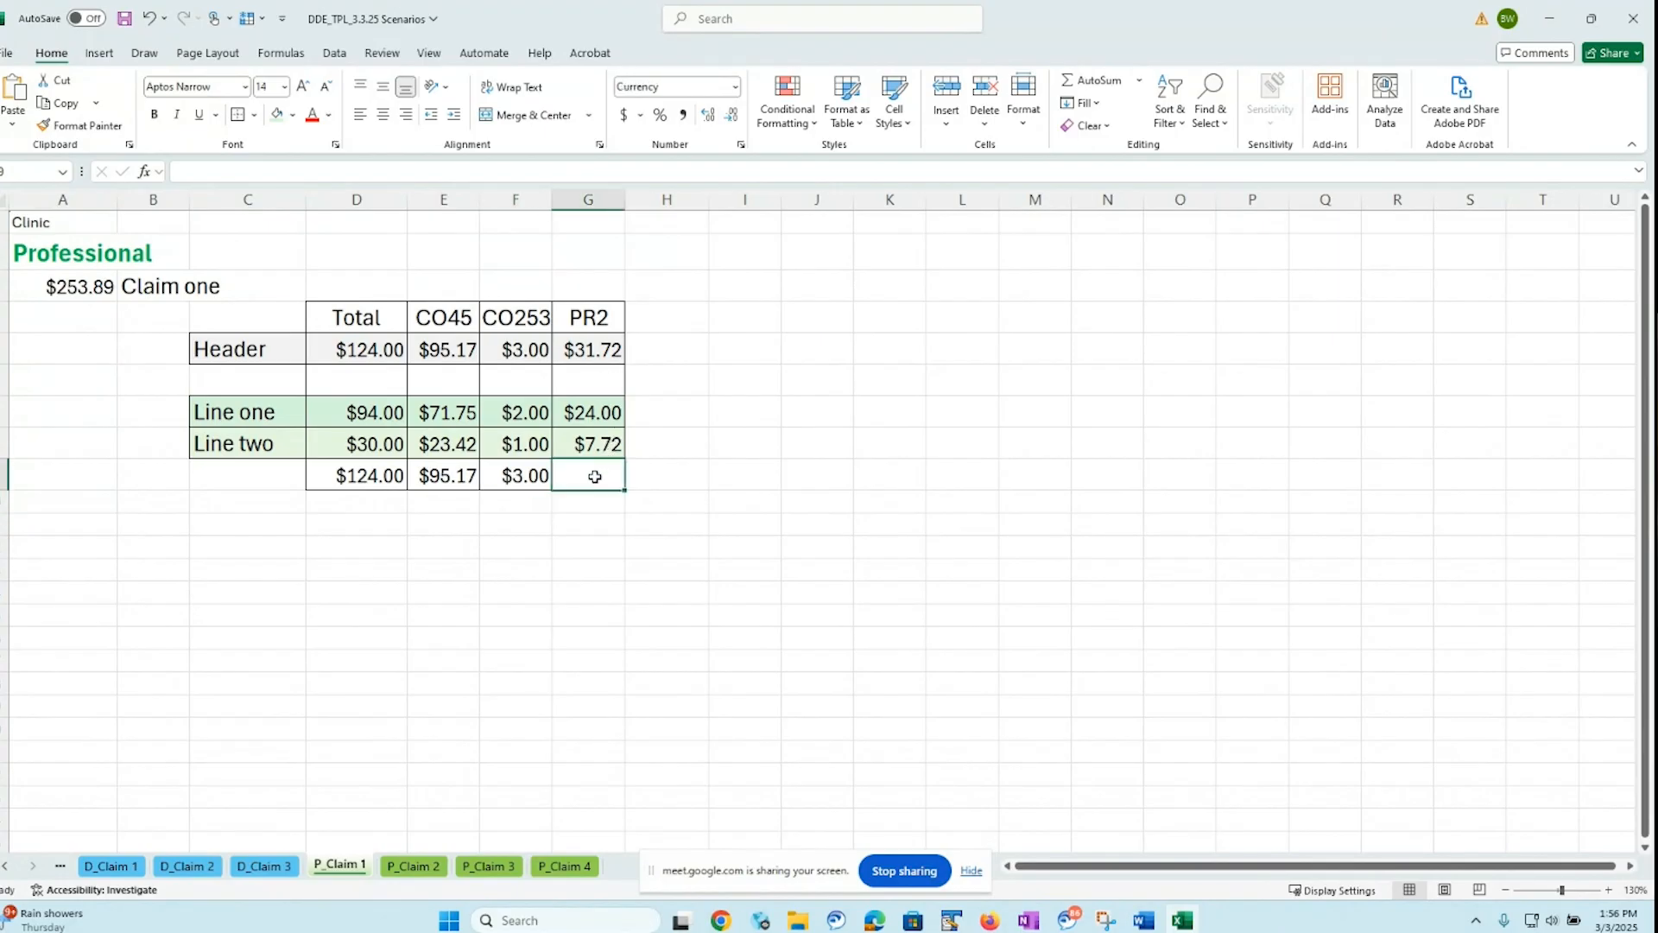
{"action": "left_click", "coordinate": [1084, 87]}
{"action": "key", "text": "Return"}
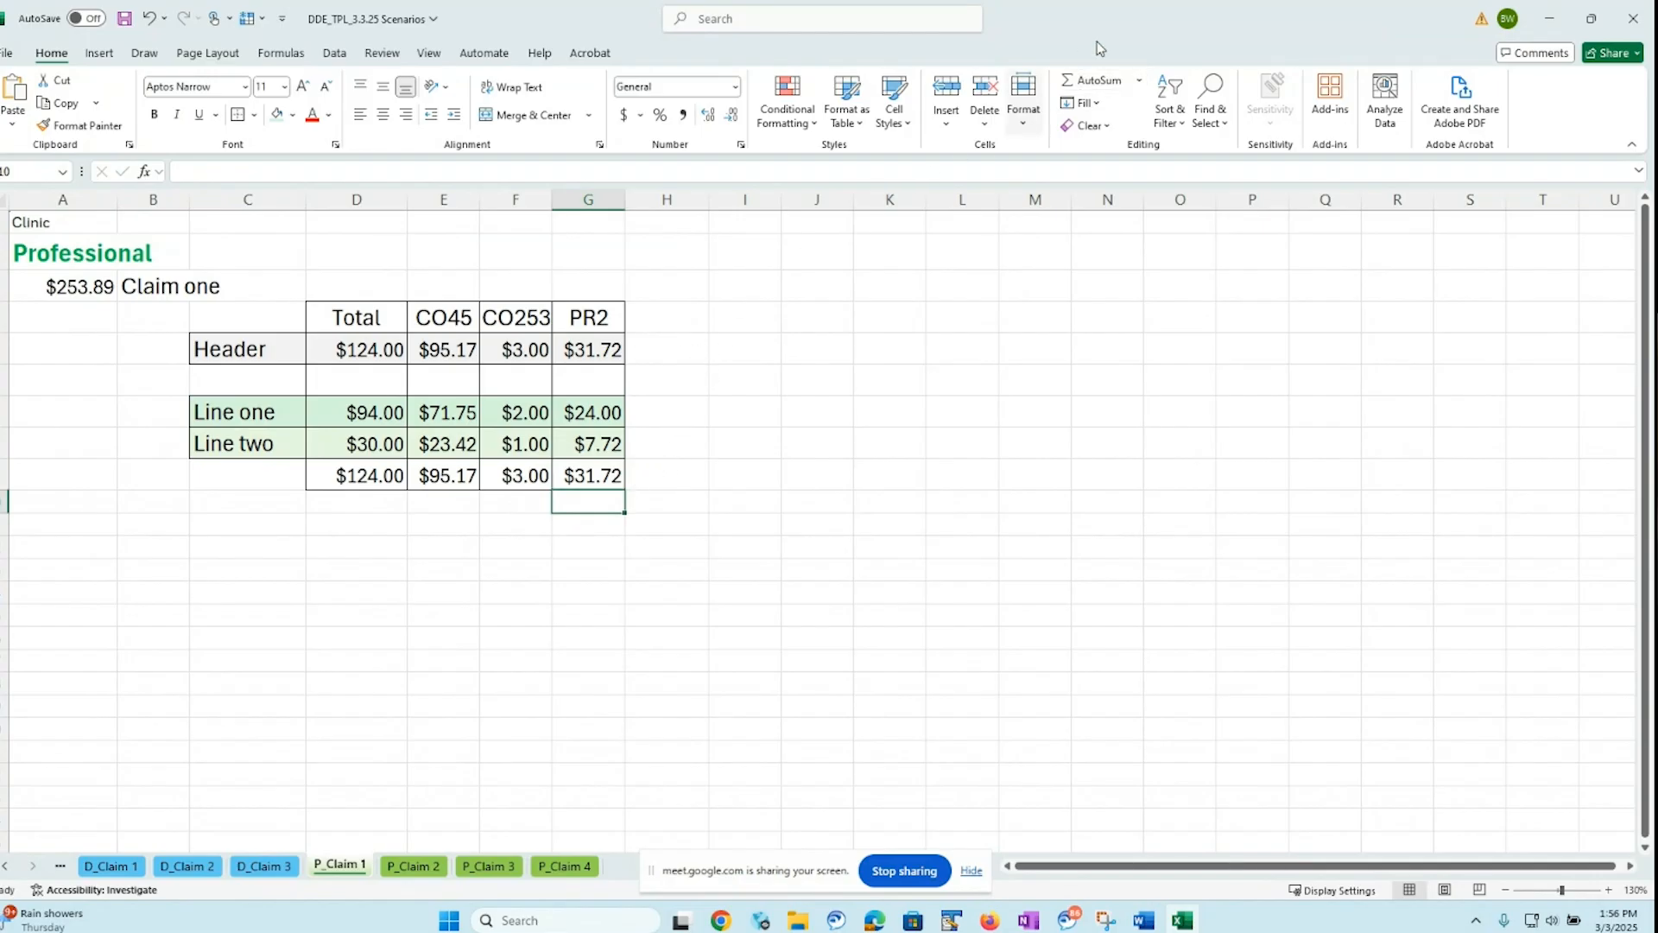
Switch back to the PRISM claim and check its Total COB Payer Paid Amount and claim-level adjustment amounts
{"action": "left_click_drag", "start_coordinate": [1197, 18], "coordinate": [2, 259]}
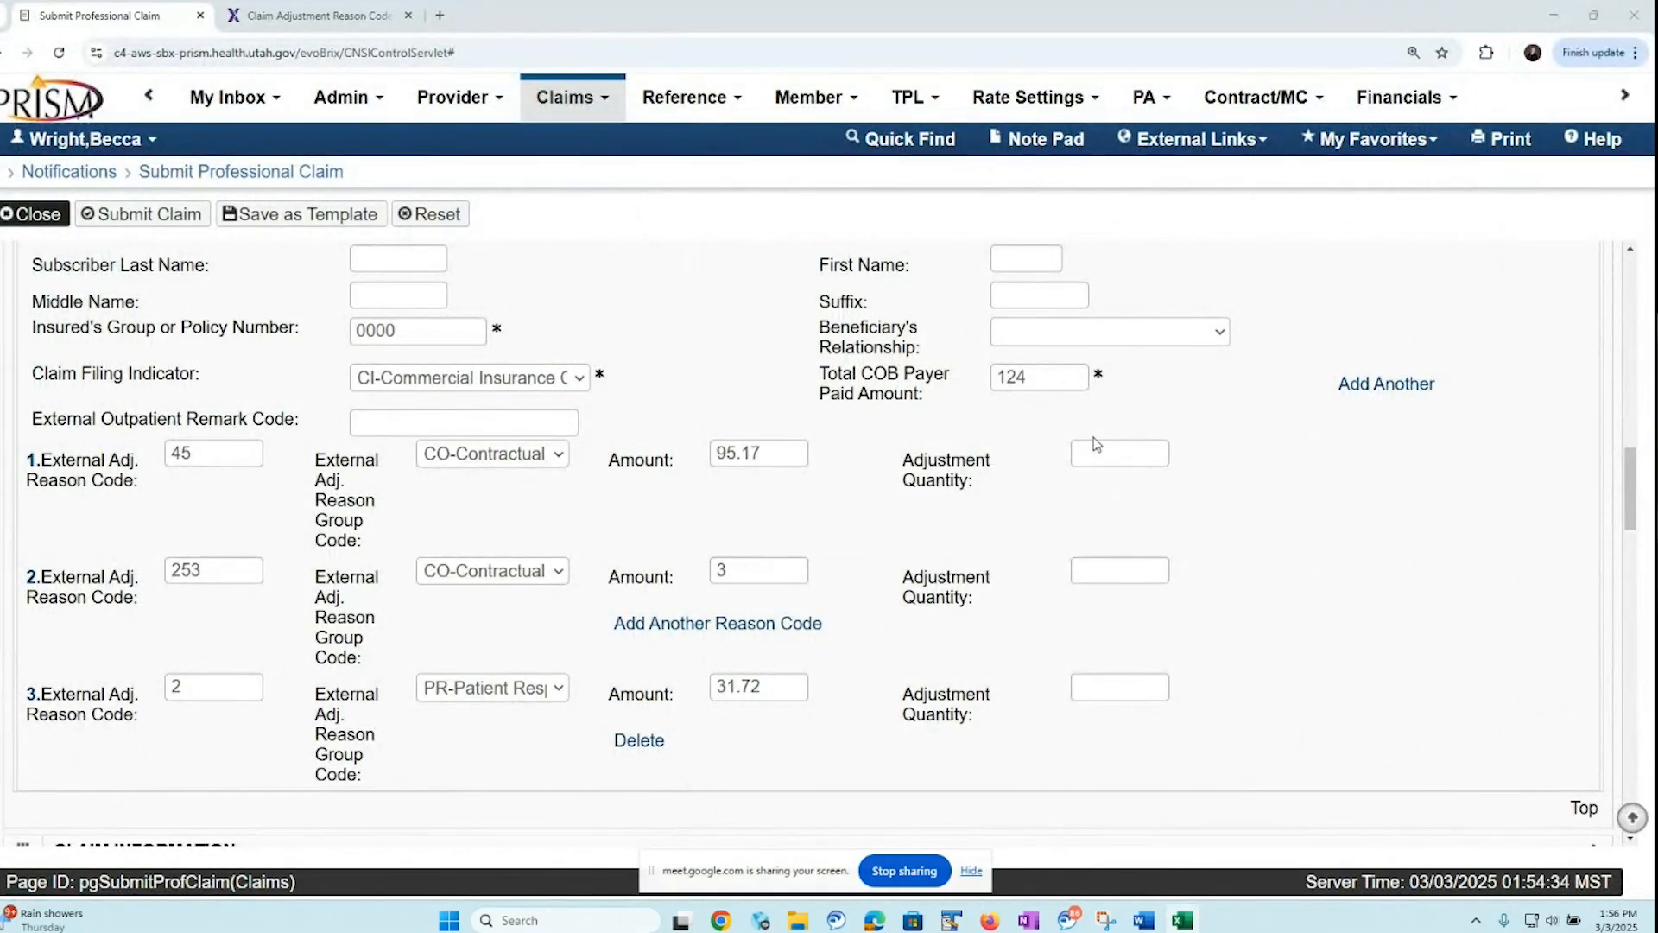
{"action": "left_click_drag", "start_coordinate": [985, 373], "coordinate": [1024, 415]}
{"action": "left_click", "coordinate": [1027, 411]}
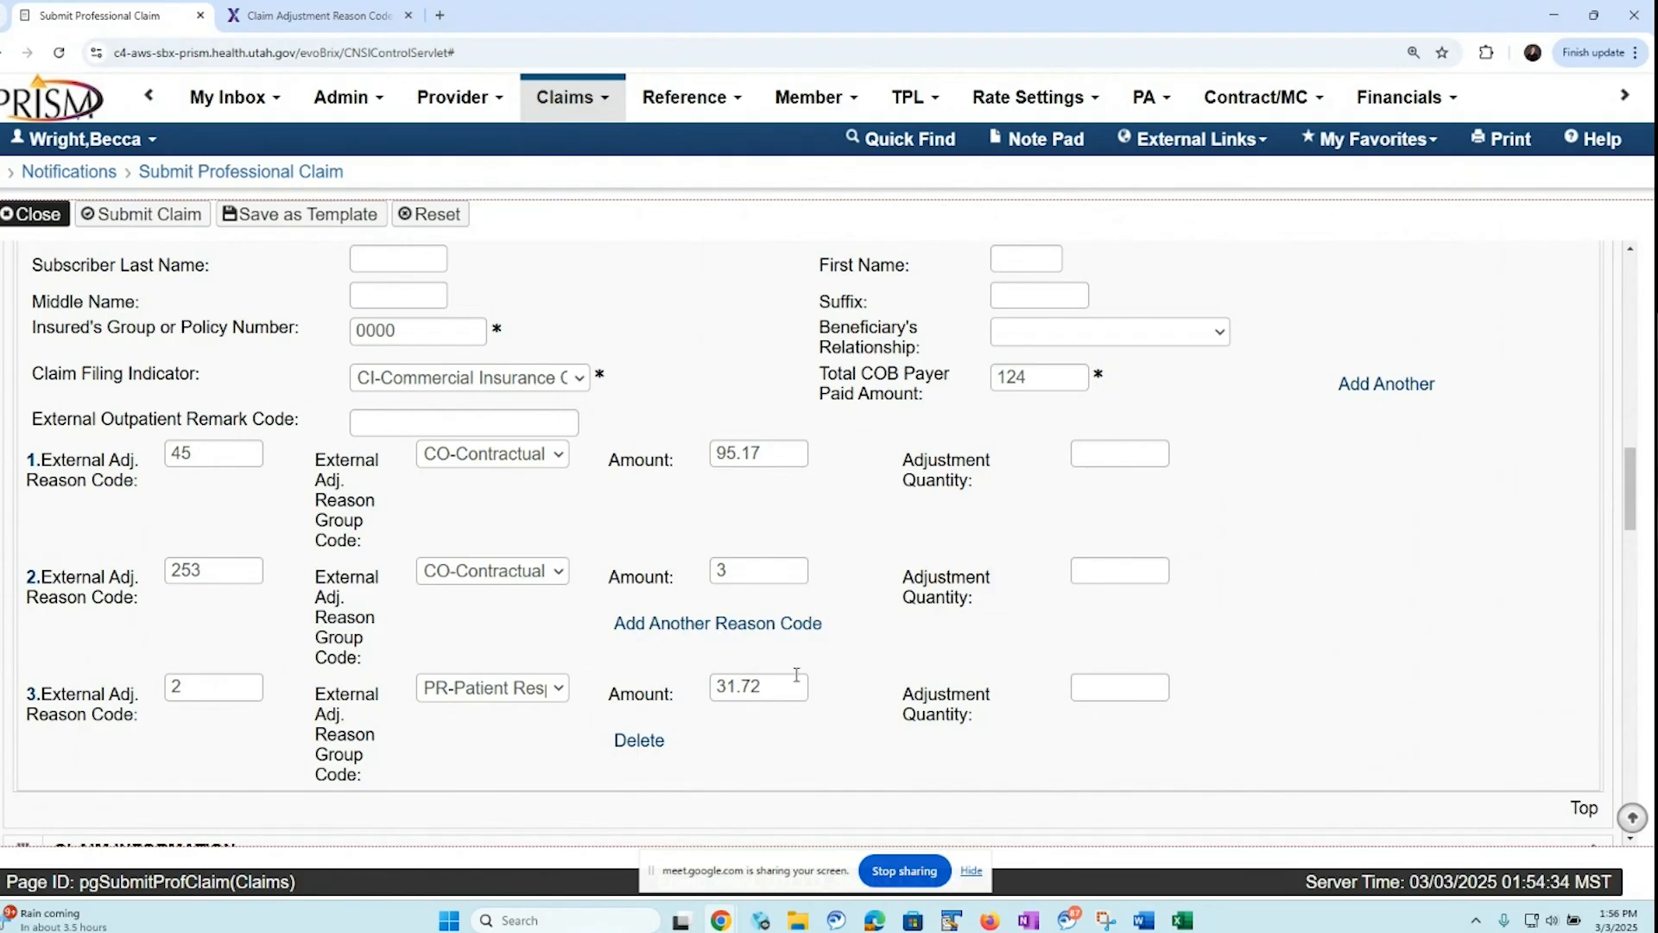
In the Excel workbook, sum the Header row's D5:G5 in H5, then check the total submitted charges on the PRISM claim
{"action": "left_click_drag", "start_coordinate": [0, 202], "coordinate": [967, 121]}
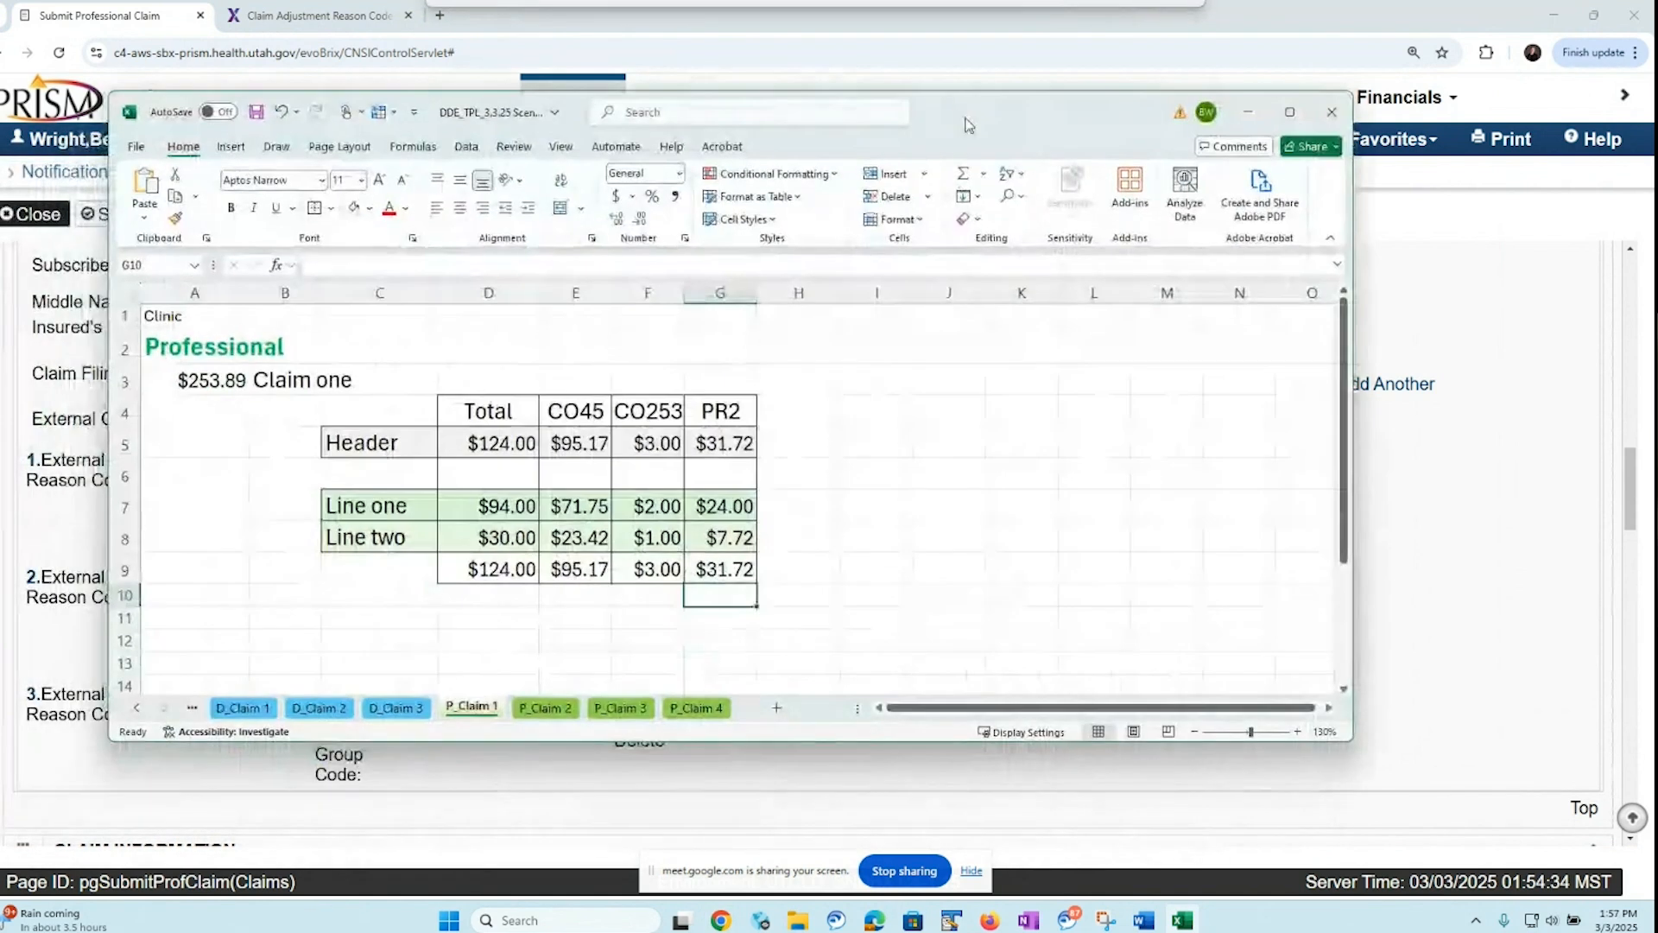
{"action": "left_click", "coordinate": [798, 444]}
{"action": "left_click", "coordinate": [962, 173]}
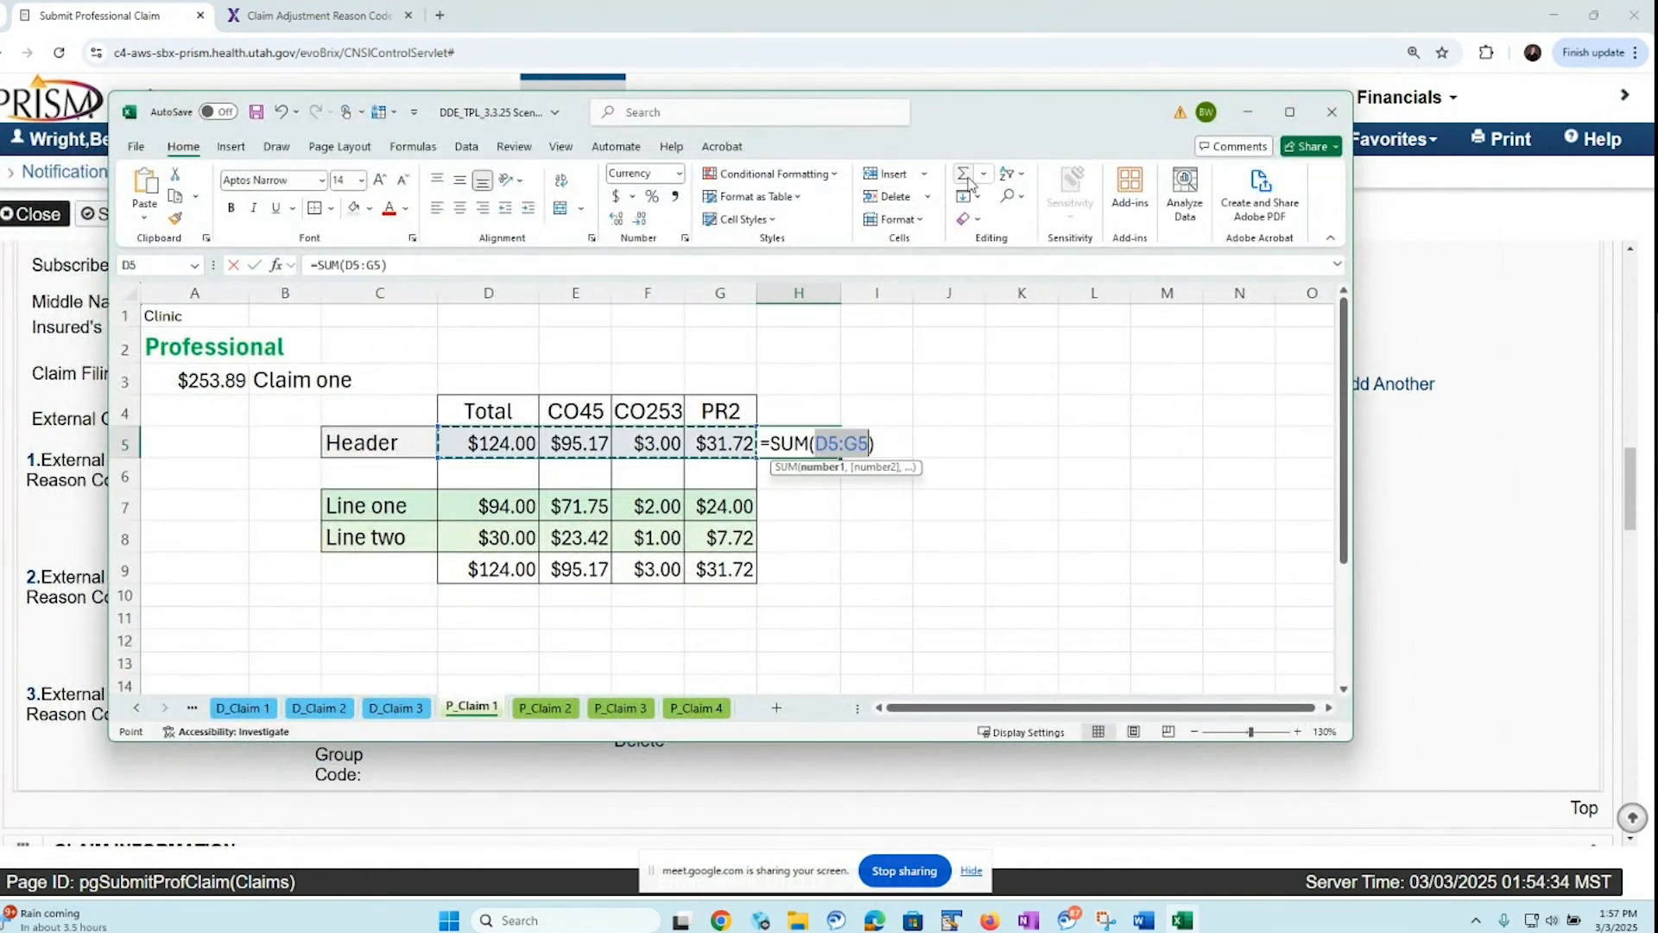
{"action": "key", "text": "Return"}
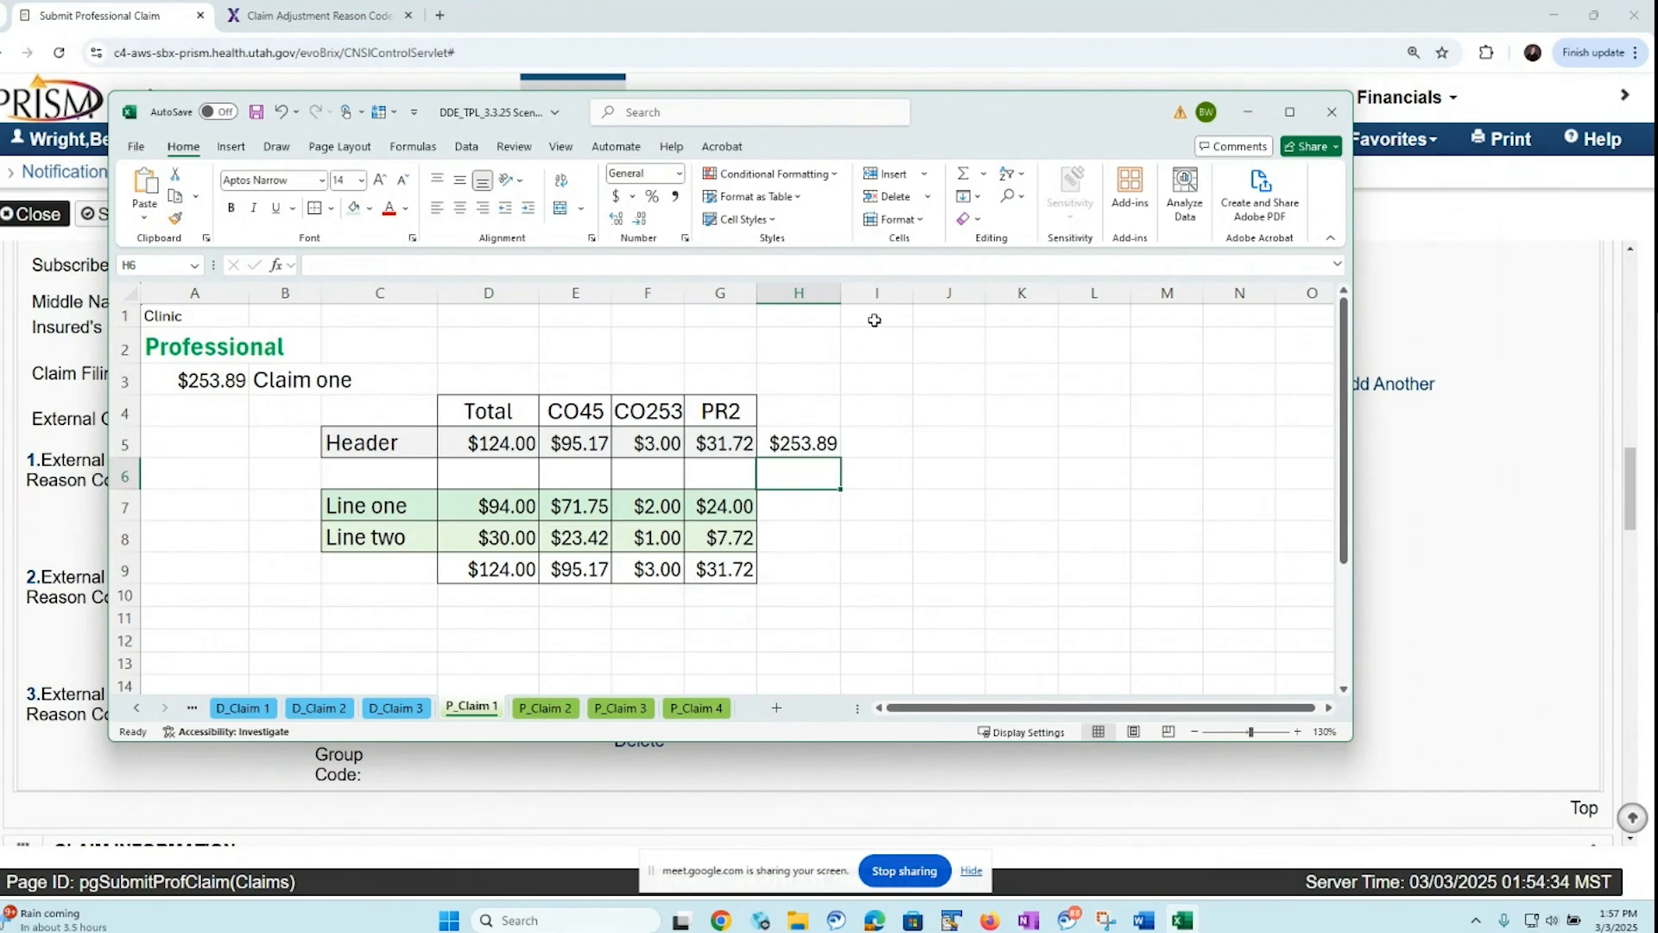
{"action": "left_click", "coordinate": [1247, 112]}
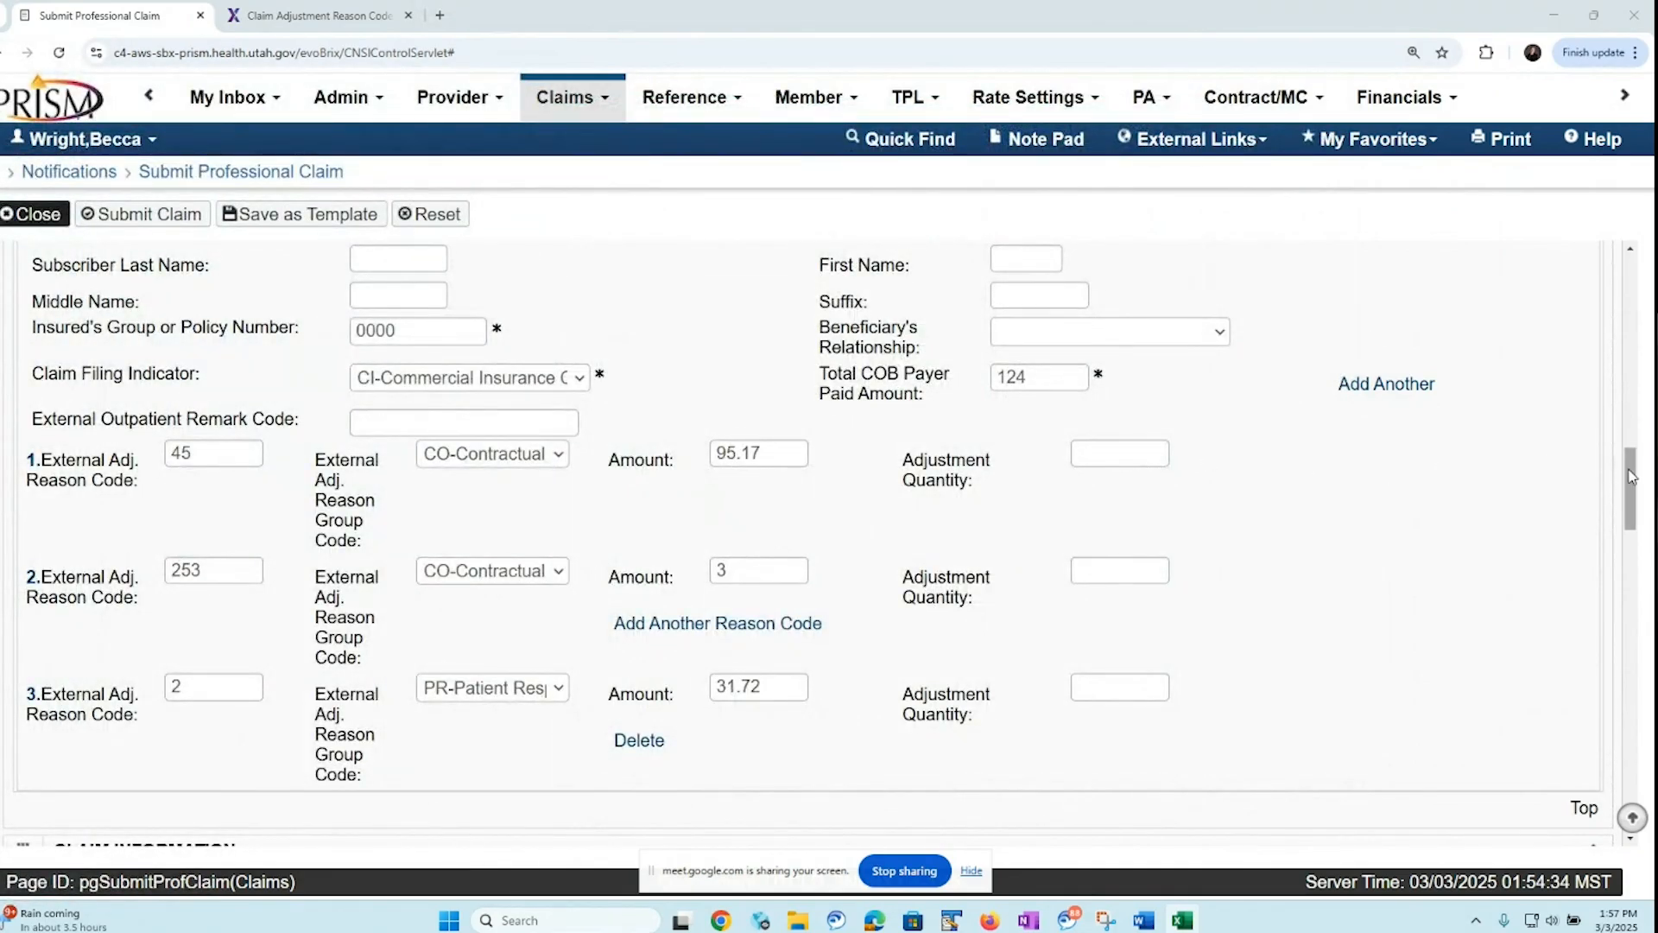
{"action": "left_click_drag", "start_coordinate": [1632, 475], "coordinate": [1626, 799]}
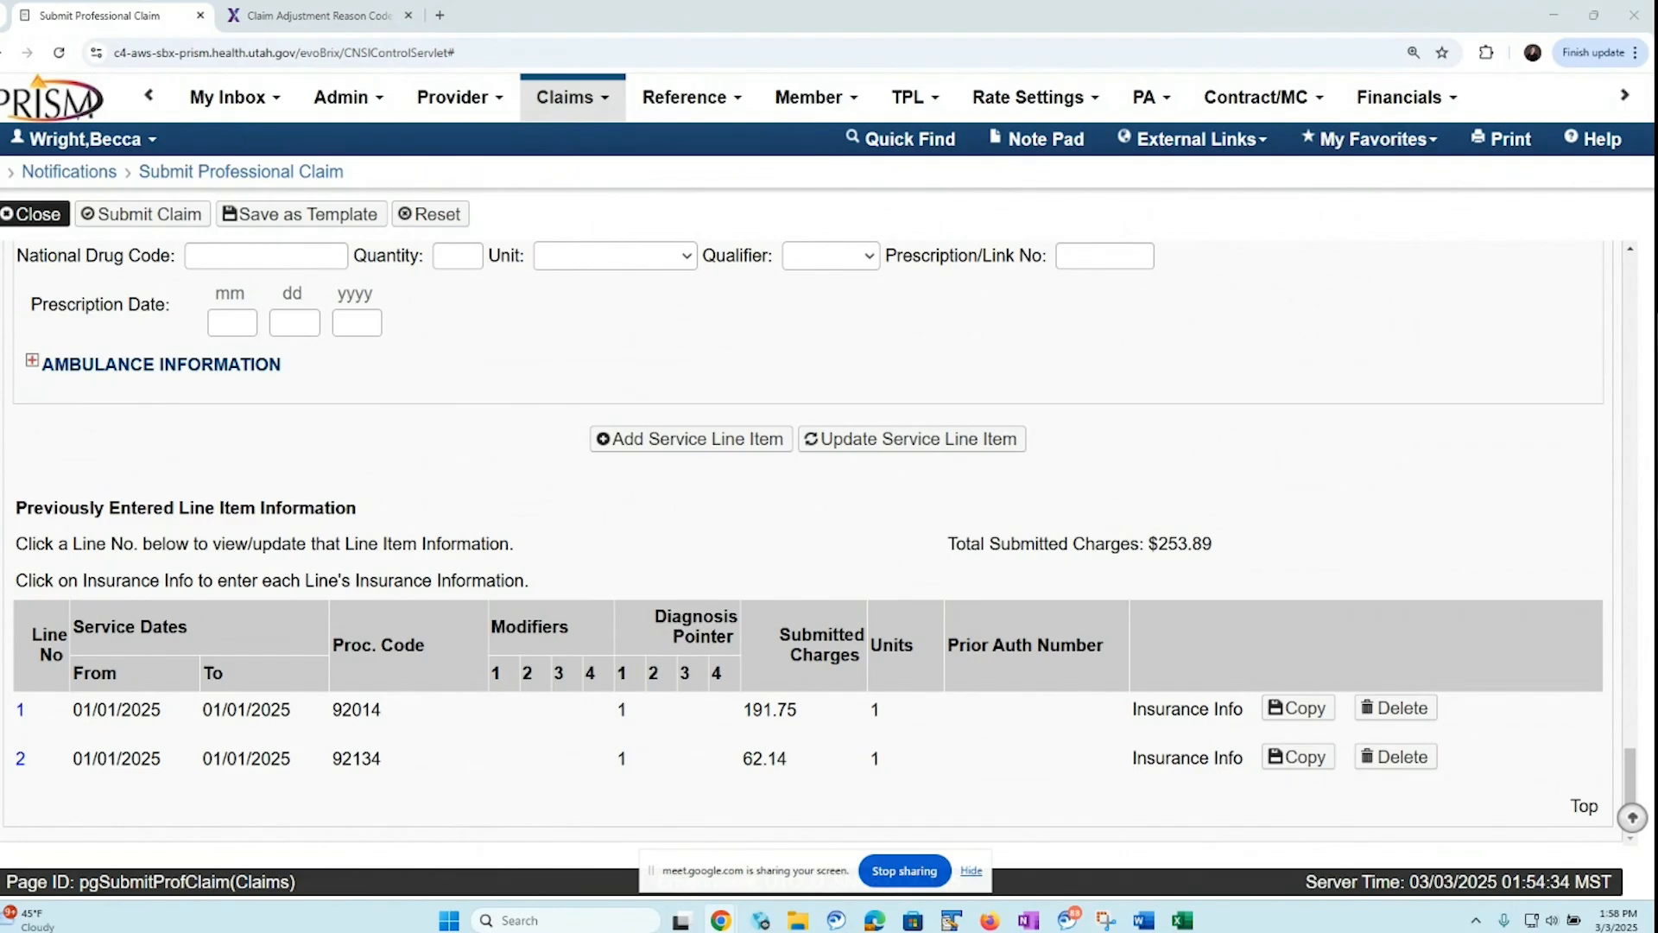
Try to answer No to the claim-level question about the beneficiary having insurance other than Medicaid
{"action": "scroll", "coordinate": [1652, 587], "scroll_direction": "up", "scroll_amount": 10}
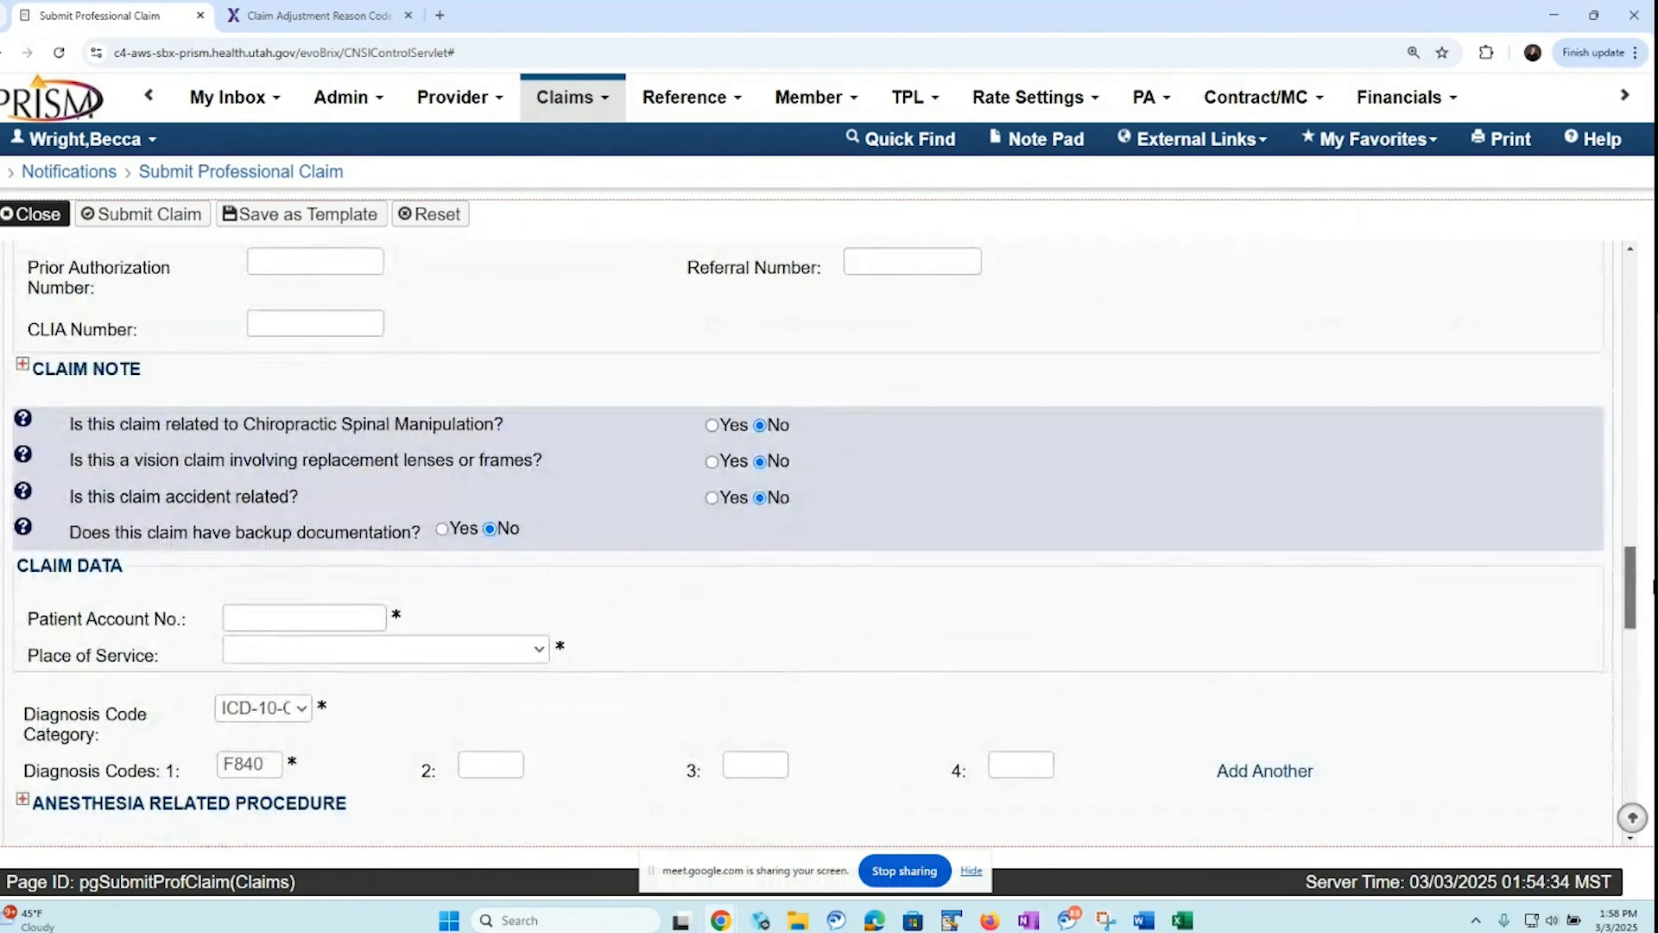
{"action": "scroll", "coordinate": [1652, 587], "scroll_direction": "up", "scroll_amount": 5}
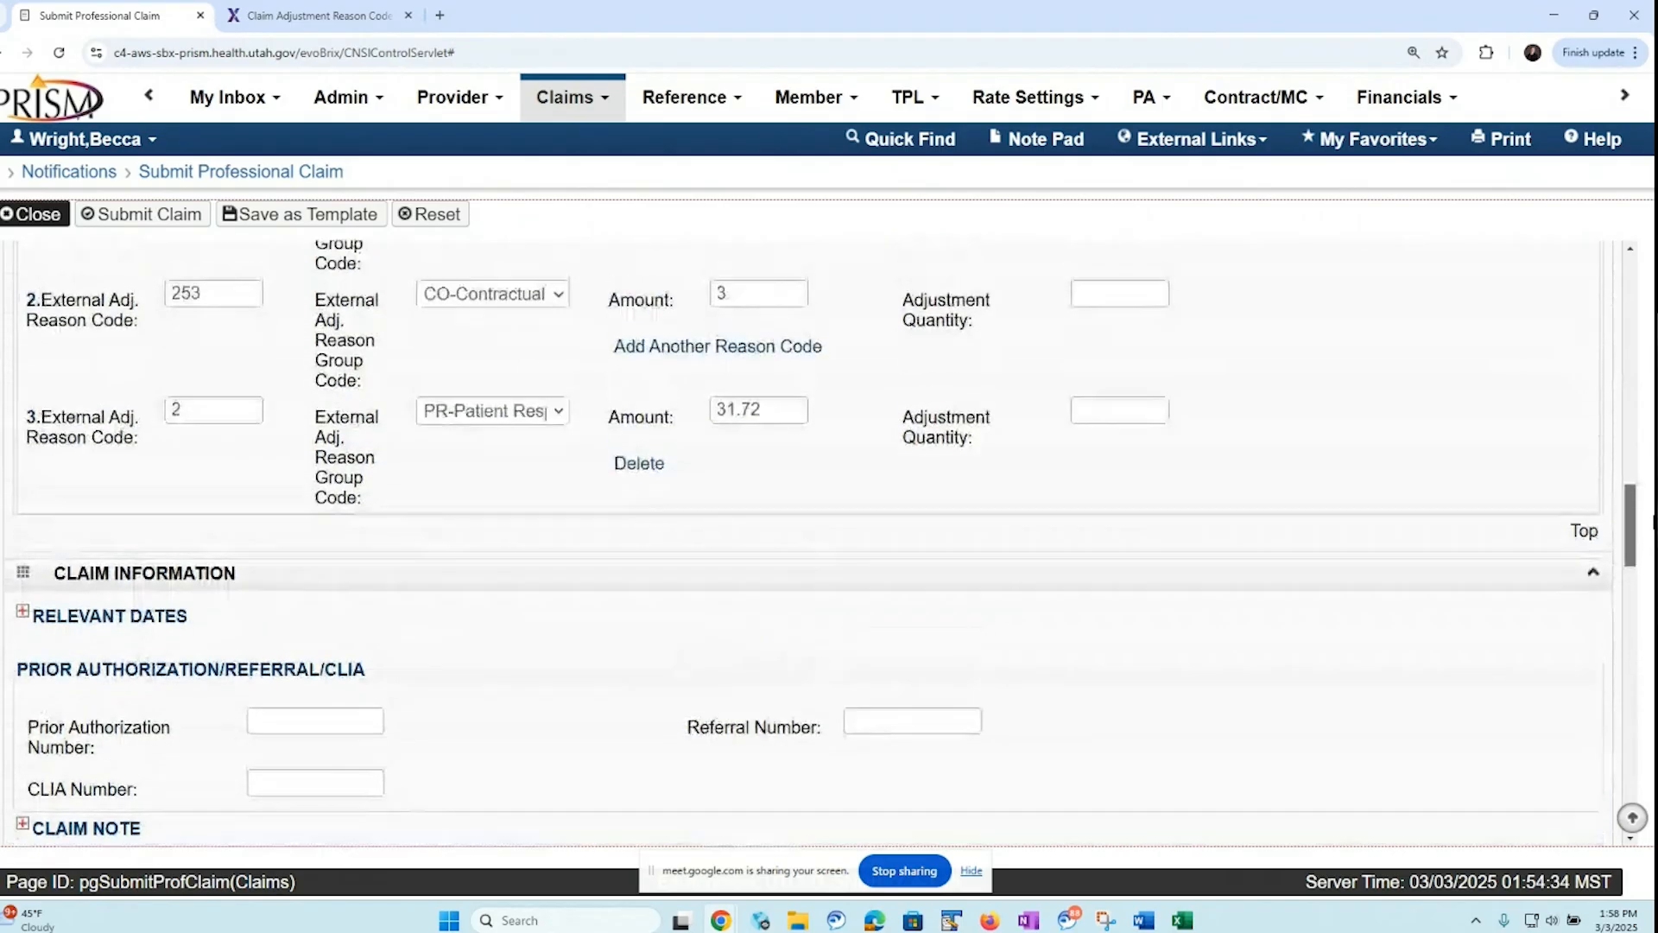
{"action": "scroll", "coordinate": [1652, 518], "scroll_direction": "up", "scroll_amount": 3}
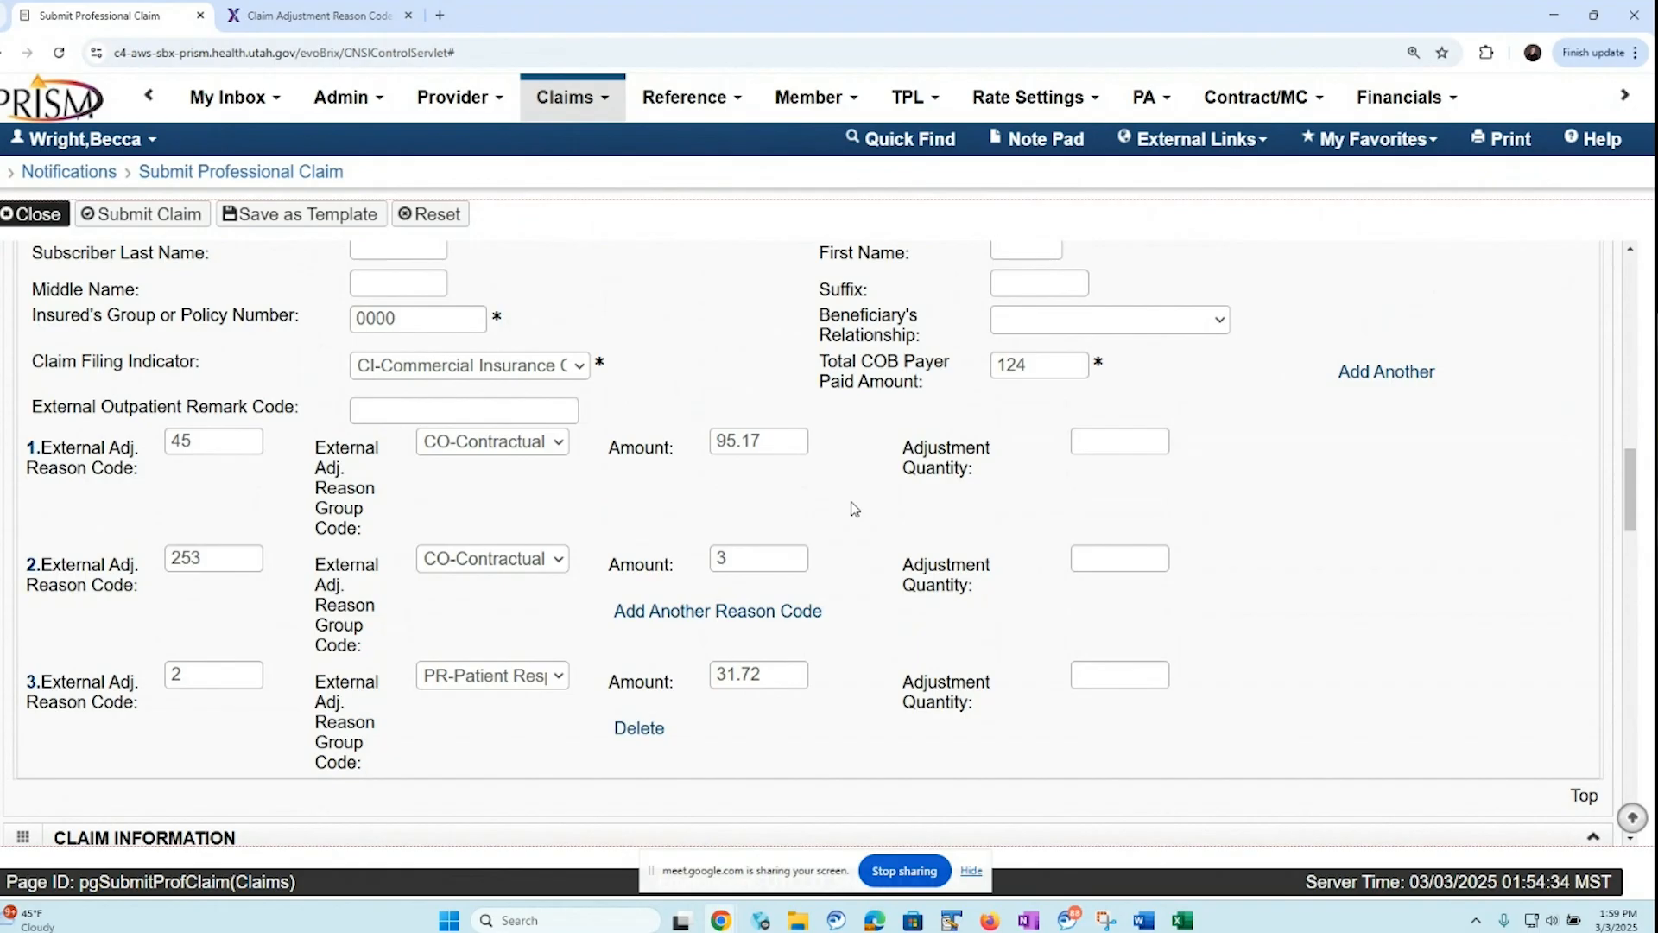
{"action": "left_click_drag", "start_coordinate": [1634, 508], "coordinate": [1635, 464]}
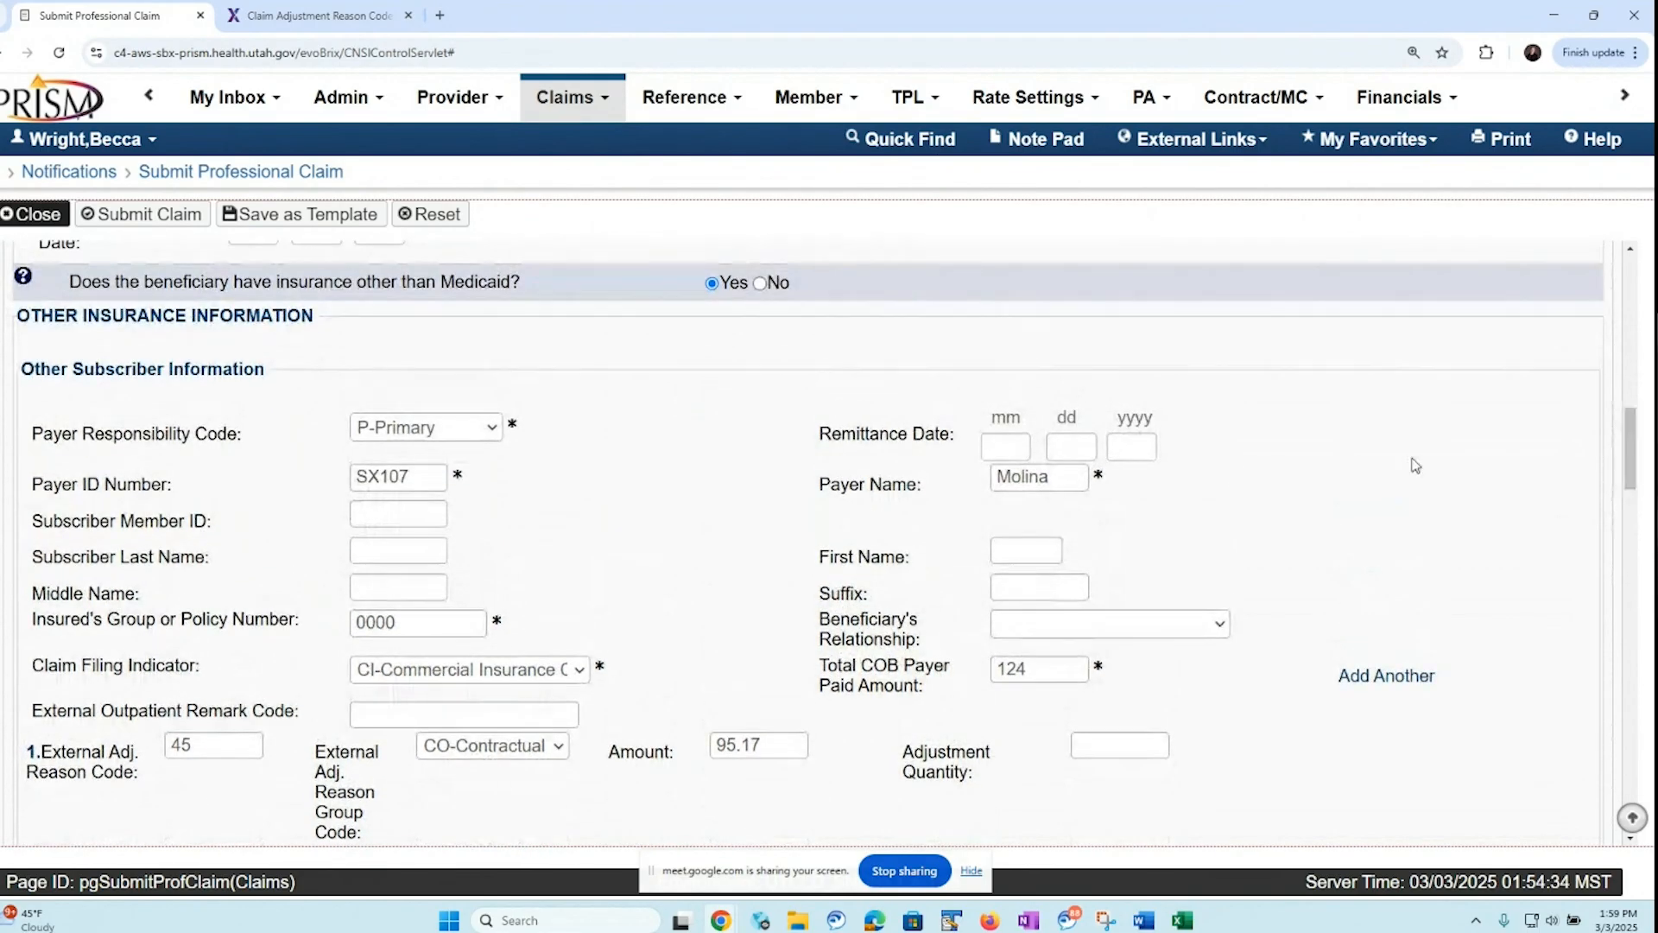
{"action": "left_click", "coordinate": [760, 284]}
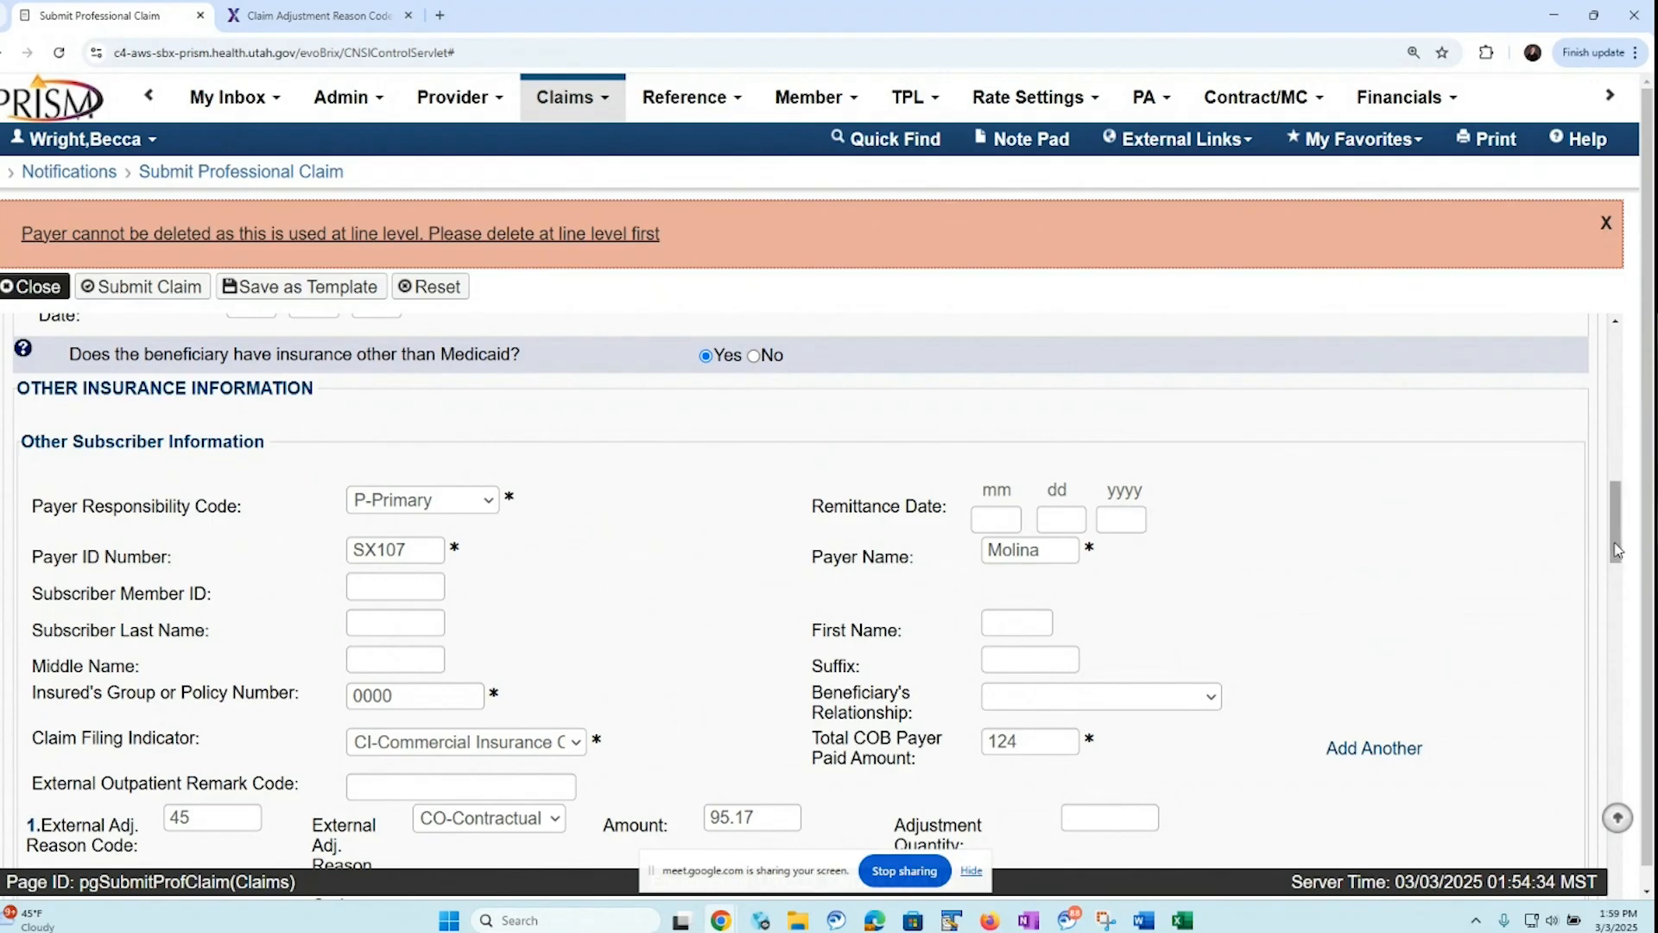
Open service line 1's insurance information, set insurance other than Medicaid to No, and return to the basic claim form
{"action": "left_click_drag", "start_coordinate": [1617, 550], "coordinate": [1620, 894]}
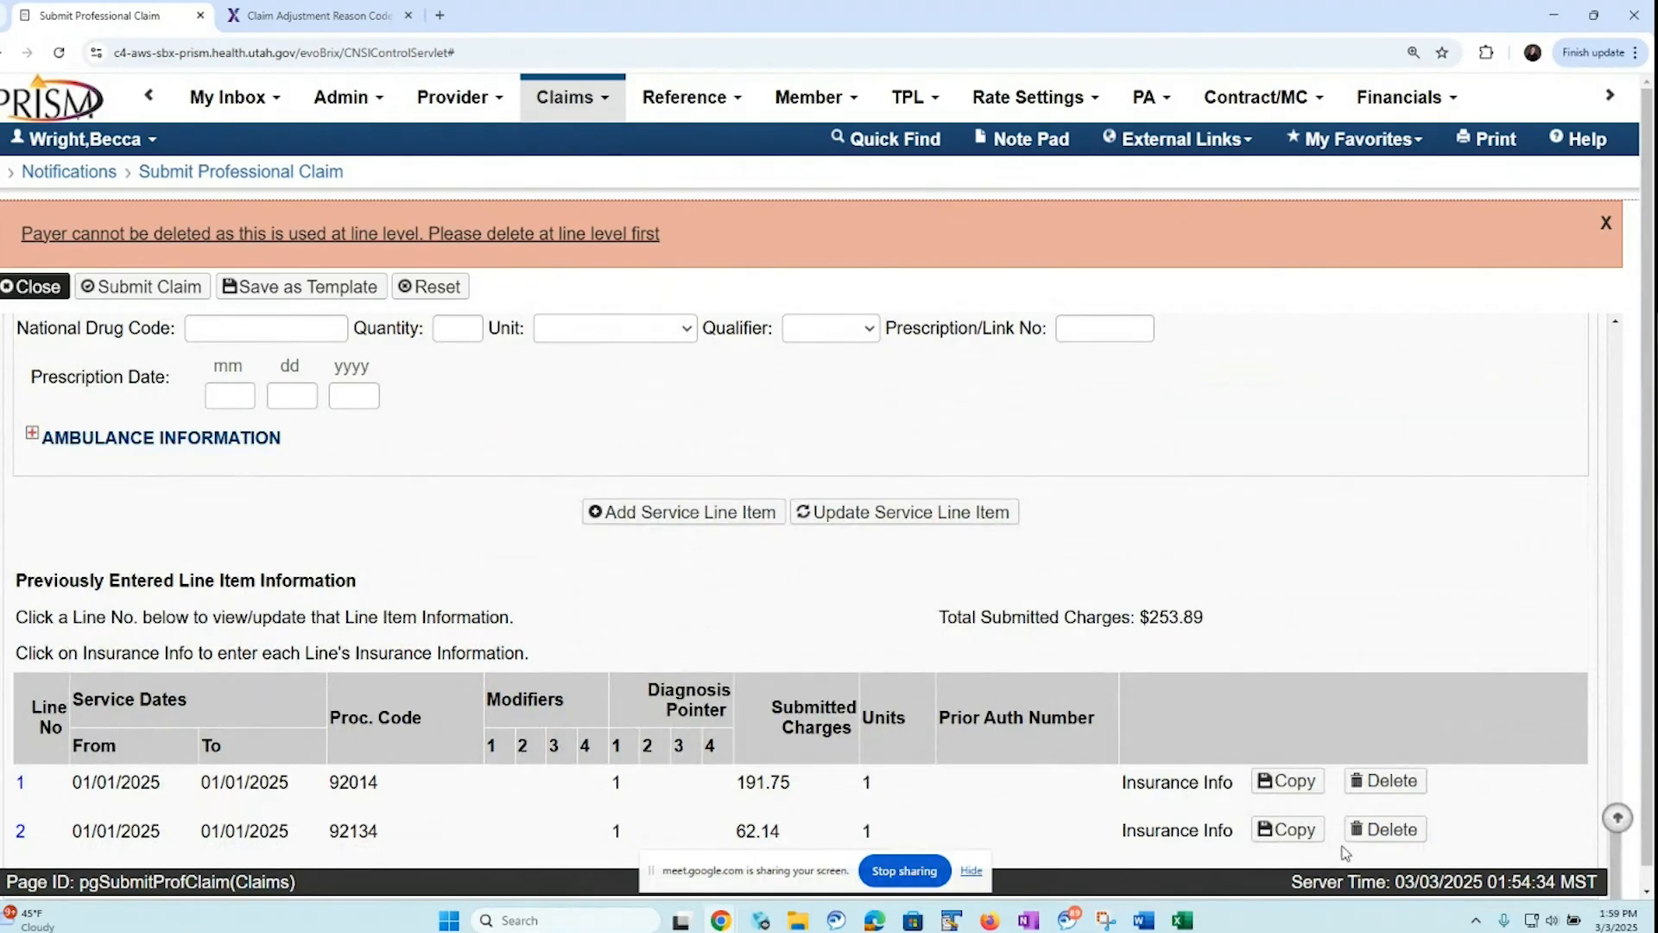
{"action": "left_click", "coordinate": [1169, 784]}
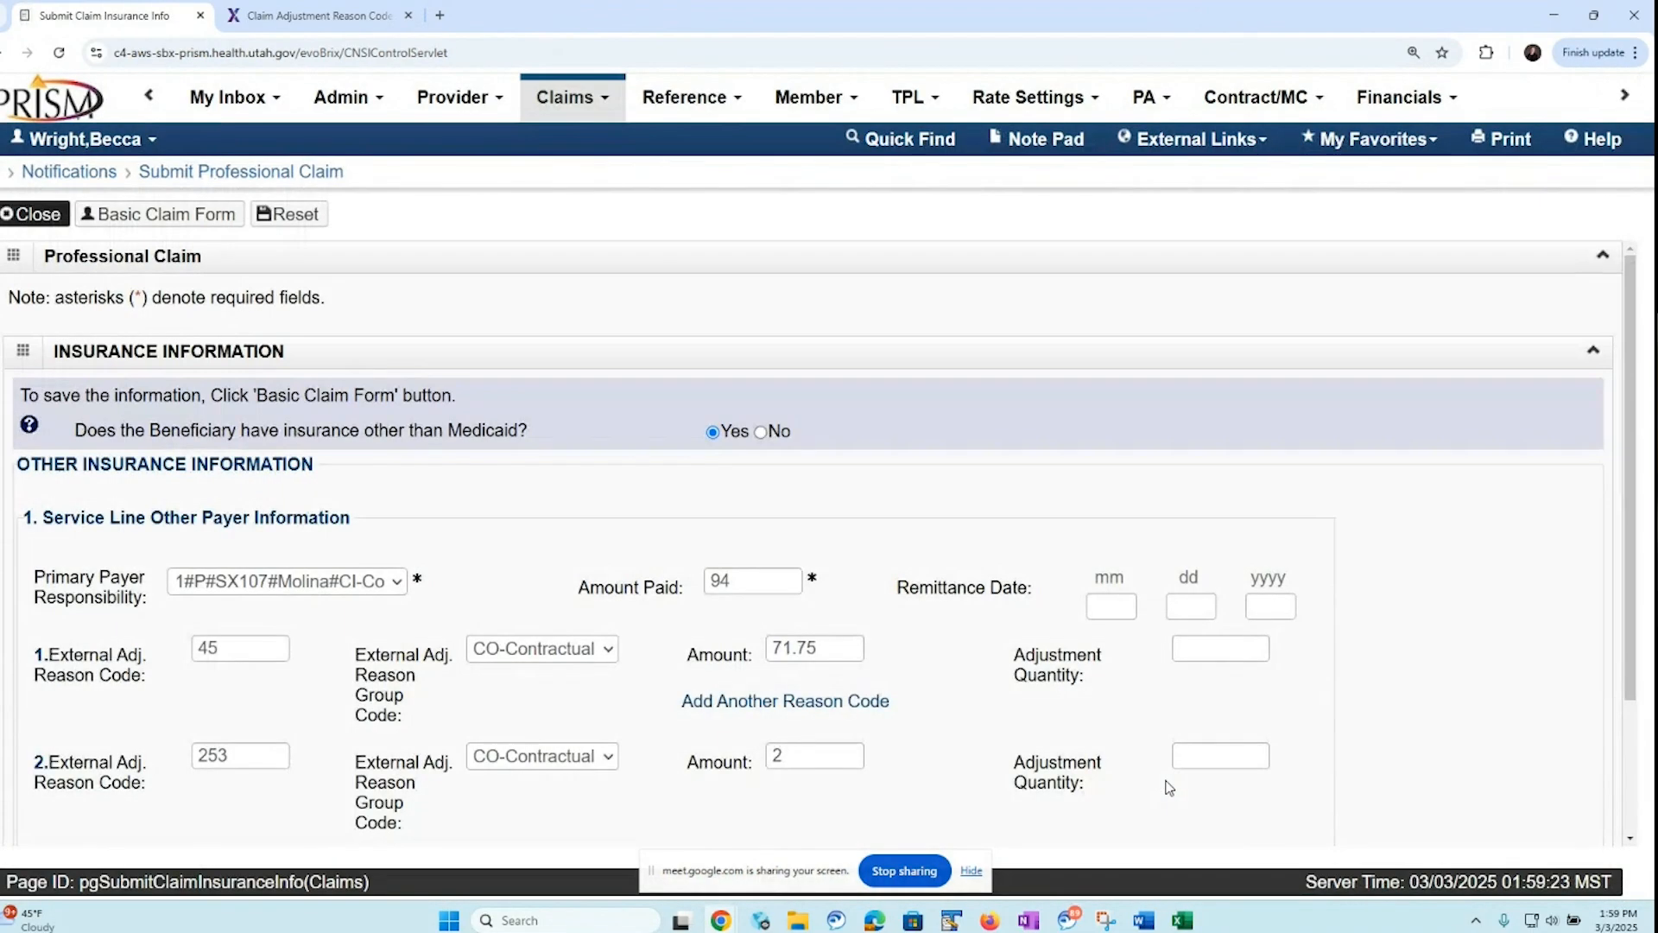
{"action": "scroll", "coordinate": [1618, 562], "scroll_direction": "down", "scroll_amount": 1}
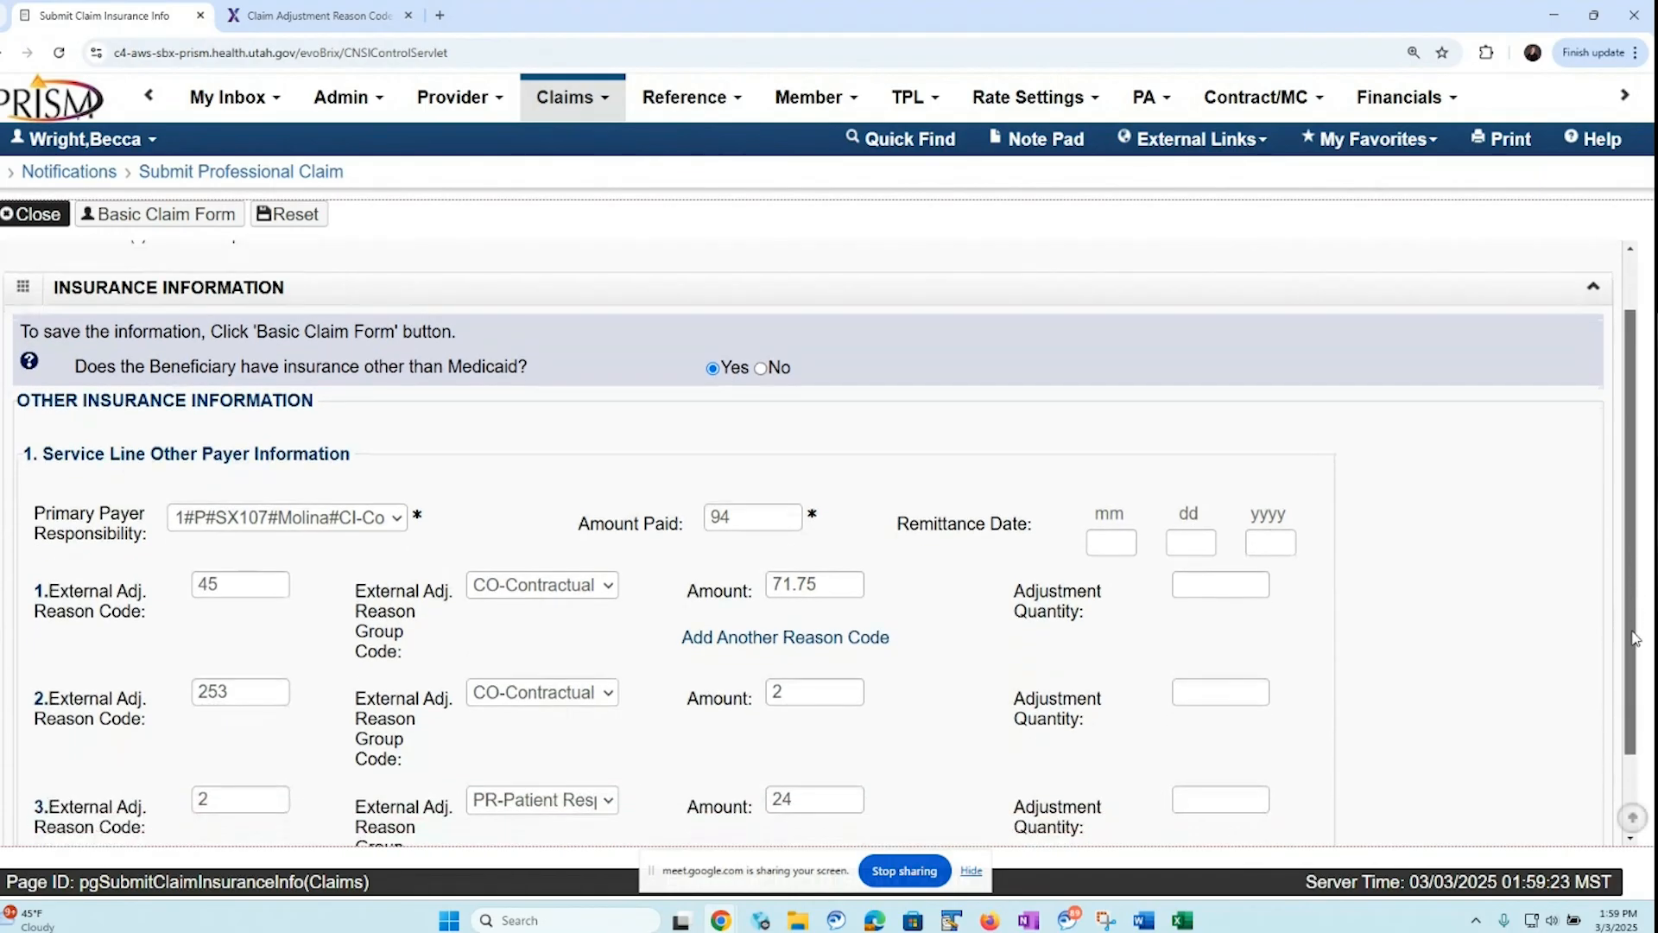
{"action": "left_click", "coordinate": [760, 351]}
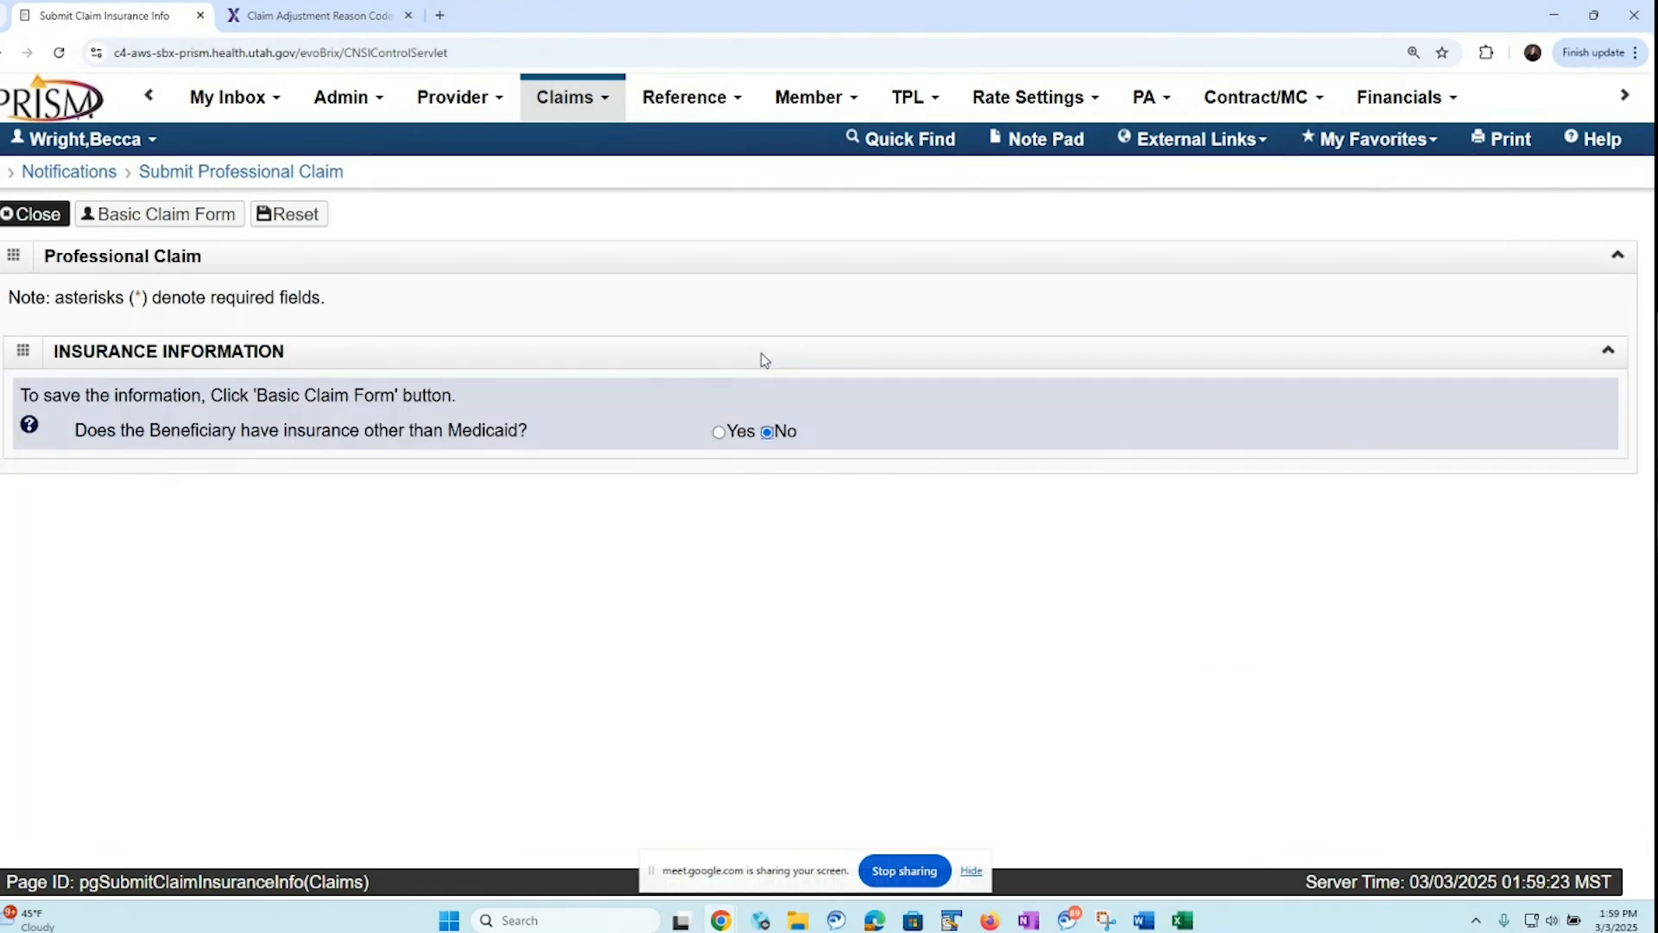
{"action": "left_click", "coordinate": [155, 214]}
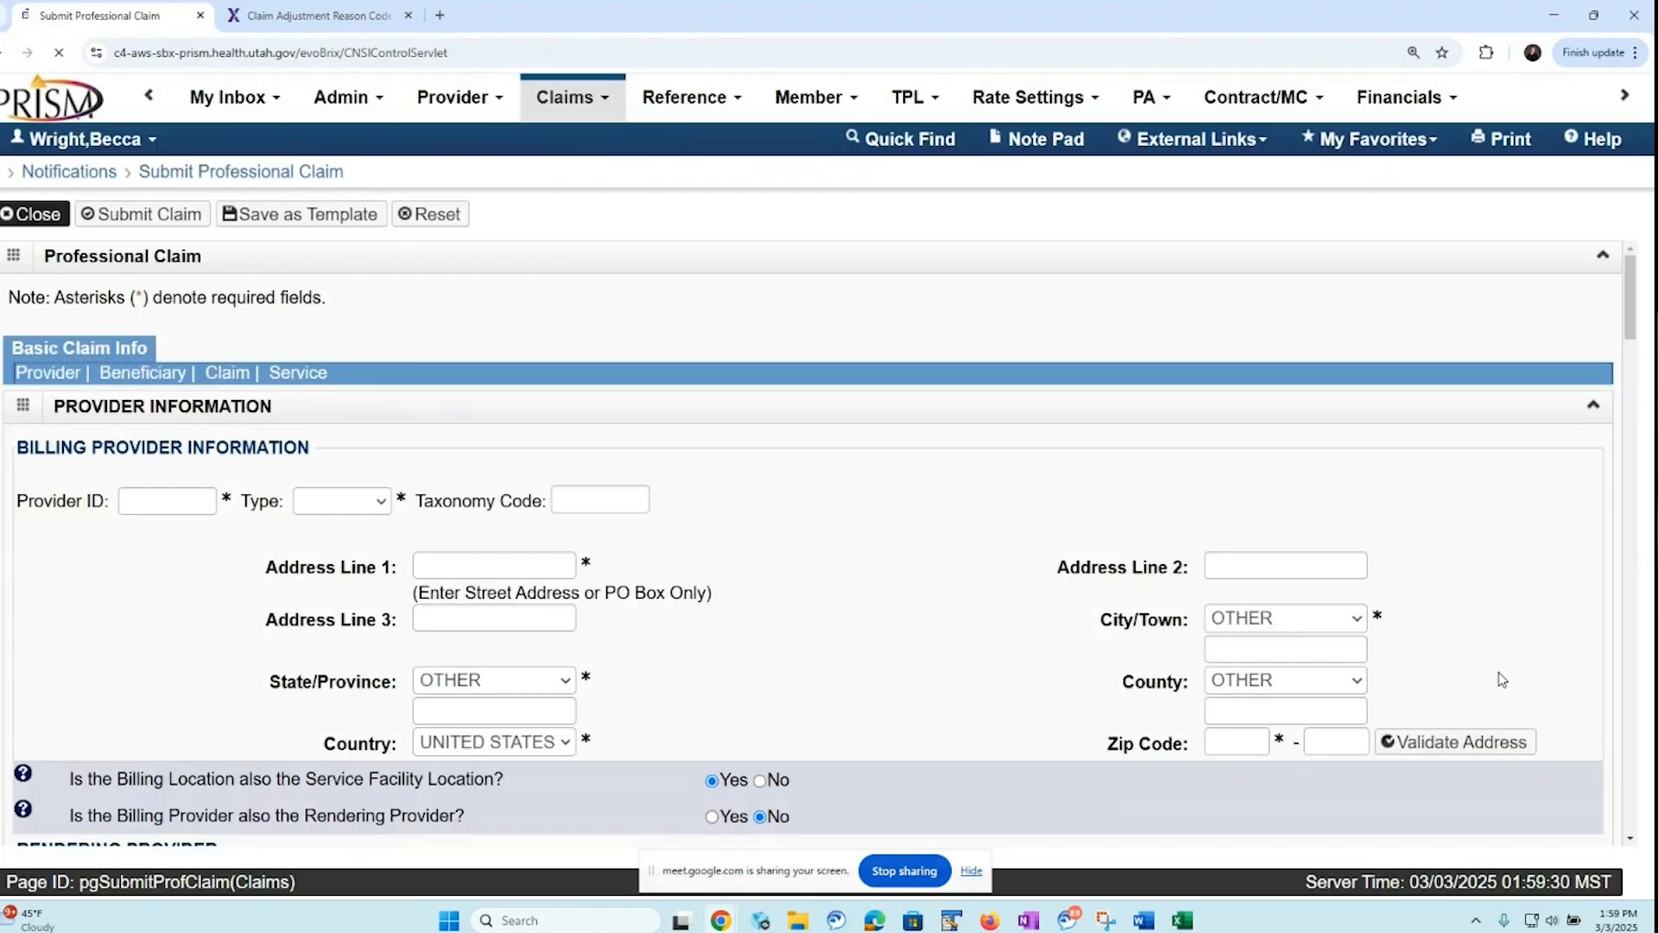
Set insurance other than Medicaid to No in service line 2's insurance information, and do the same at claim level on the basic claim form
{"action": "left_click", "coordinate": [298, 372]}
{"action": "left_click_drag", "start_coordinate": [1635, 673], "coordinate": [1633, 768]}
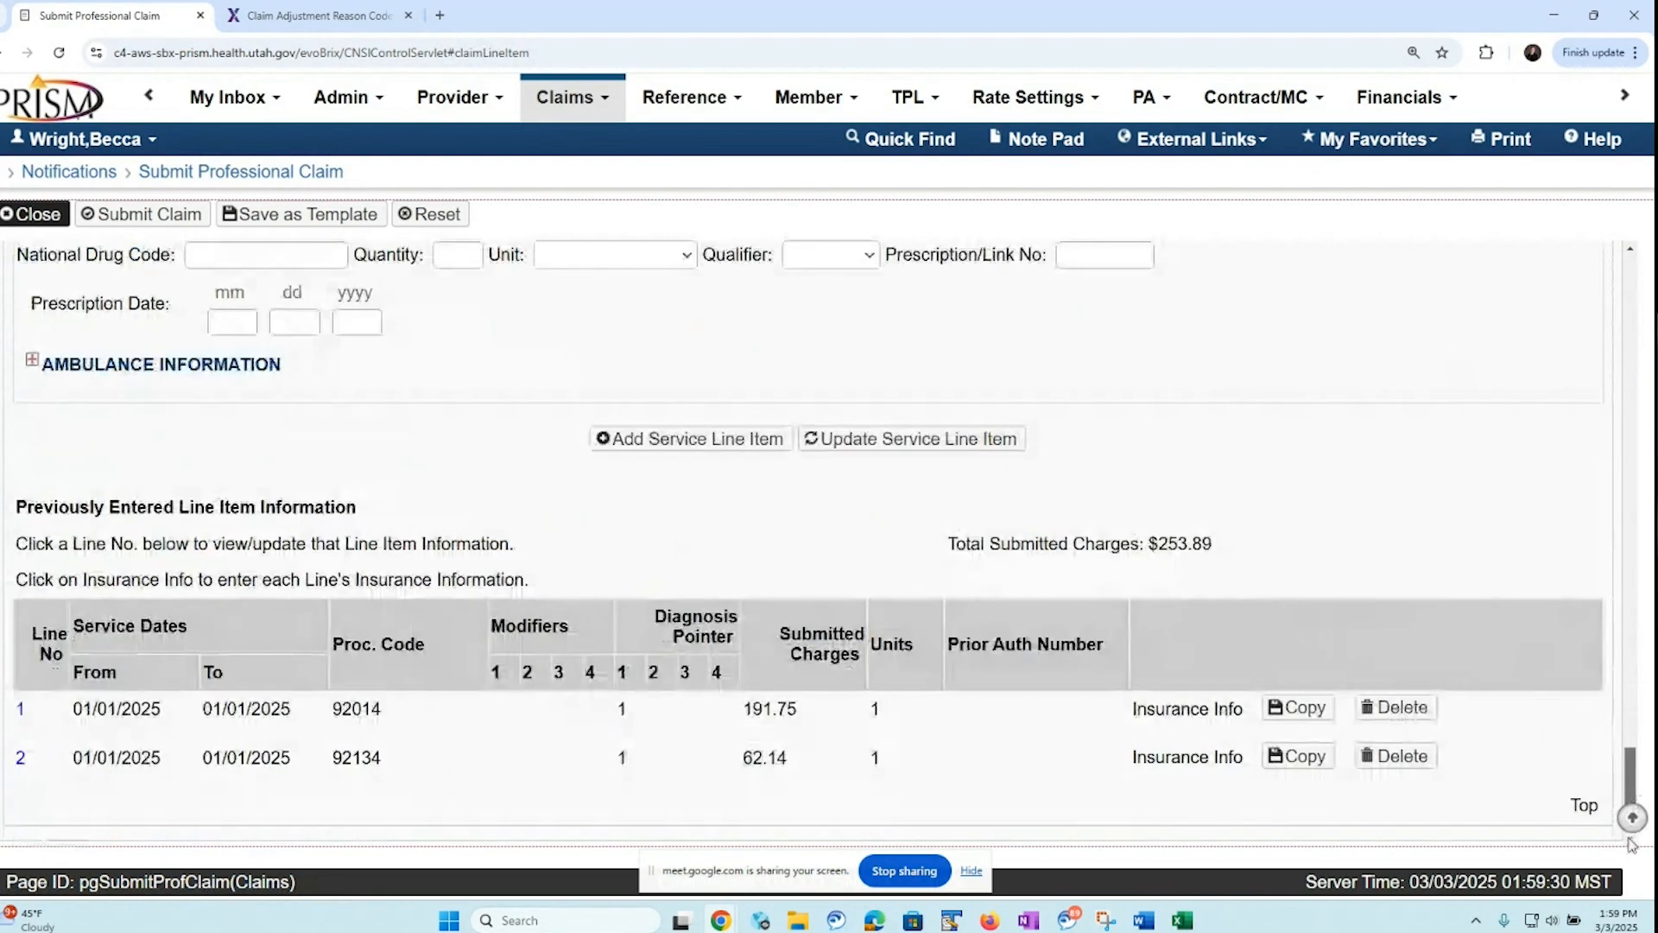
{"action": "left_click", "coordinate": [1187, 758]}
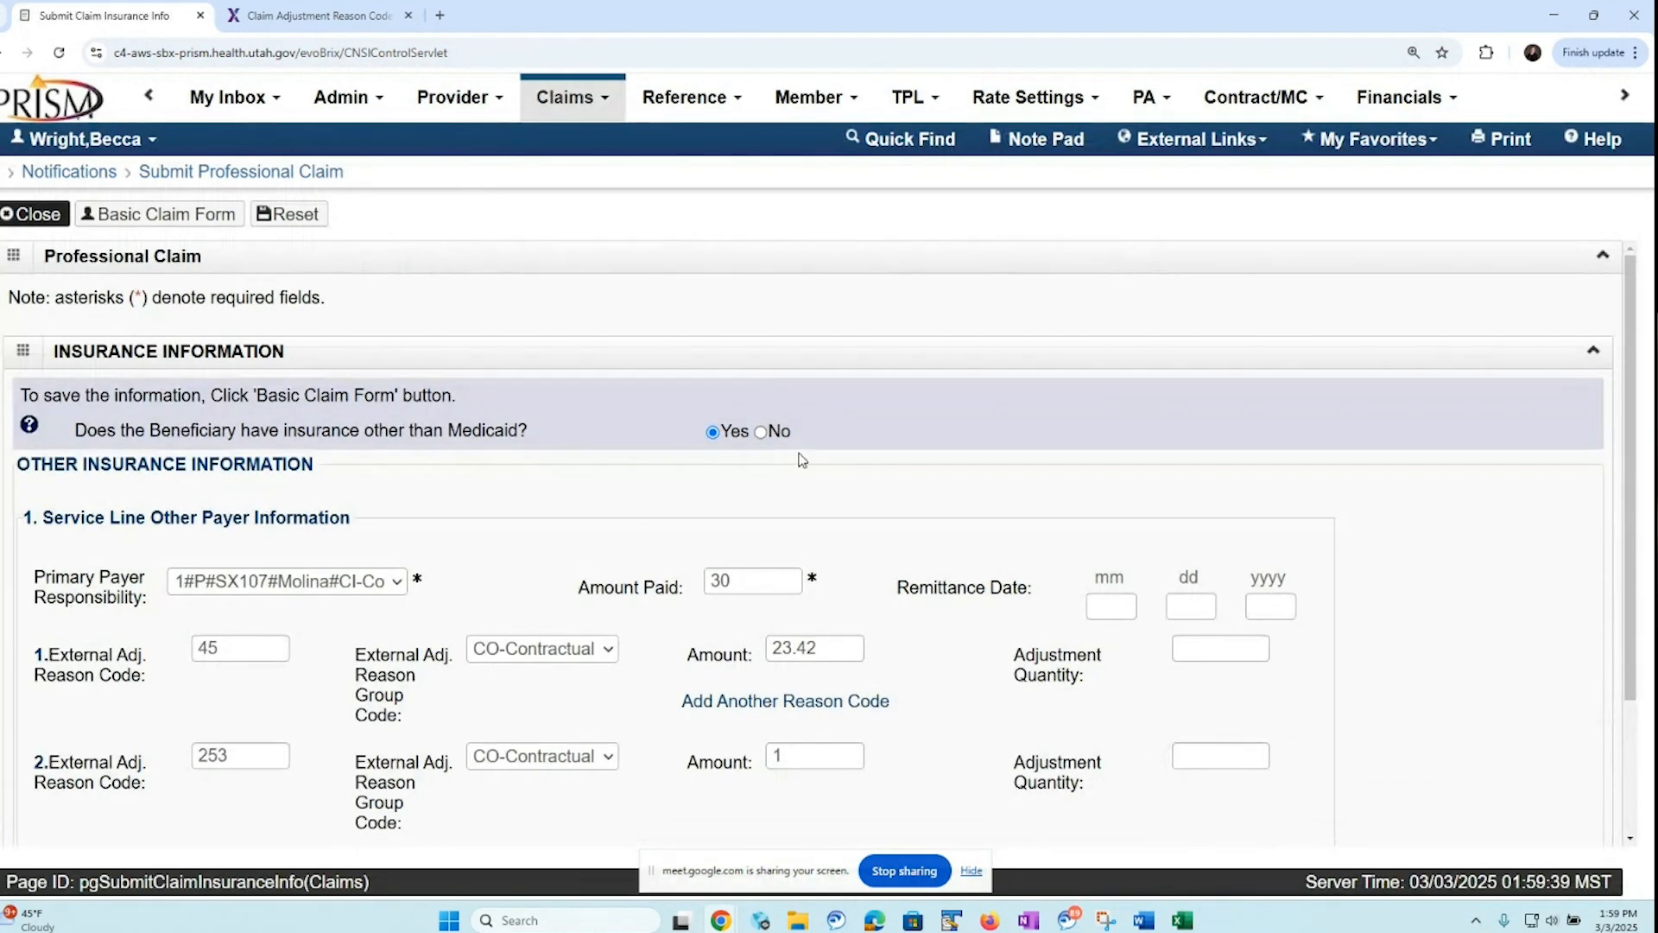
{"action": "left_click", "coordinate": [766, 431]}
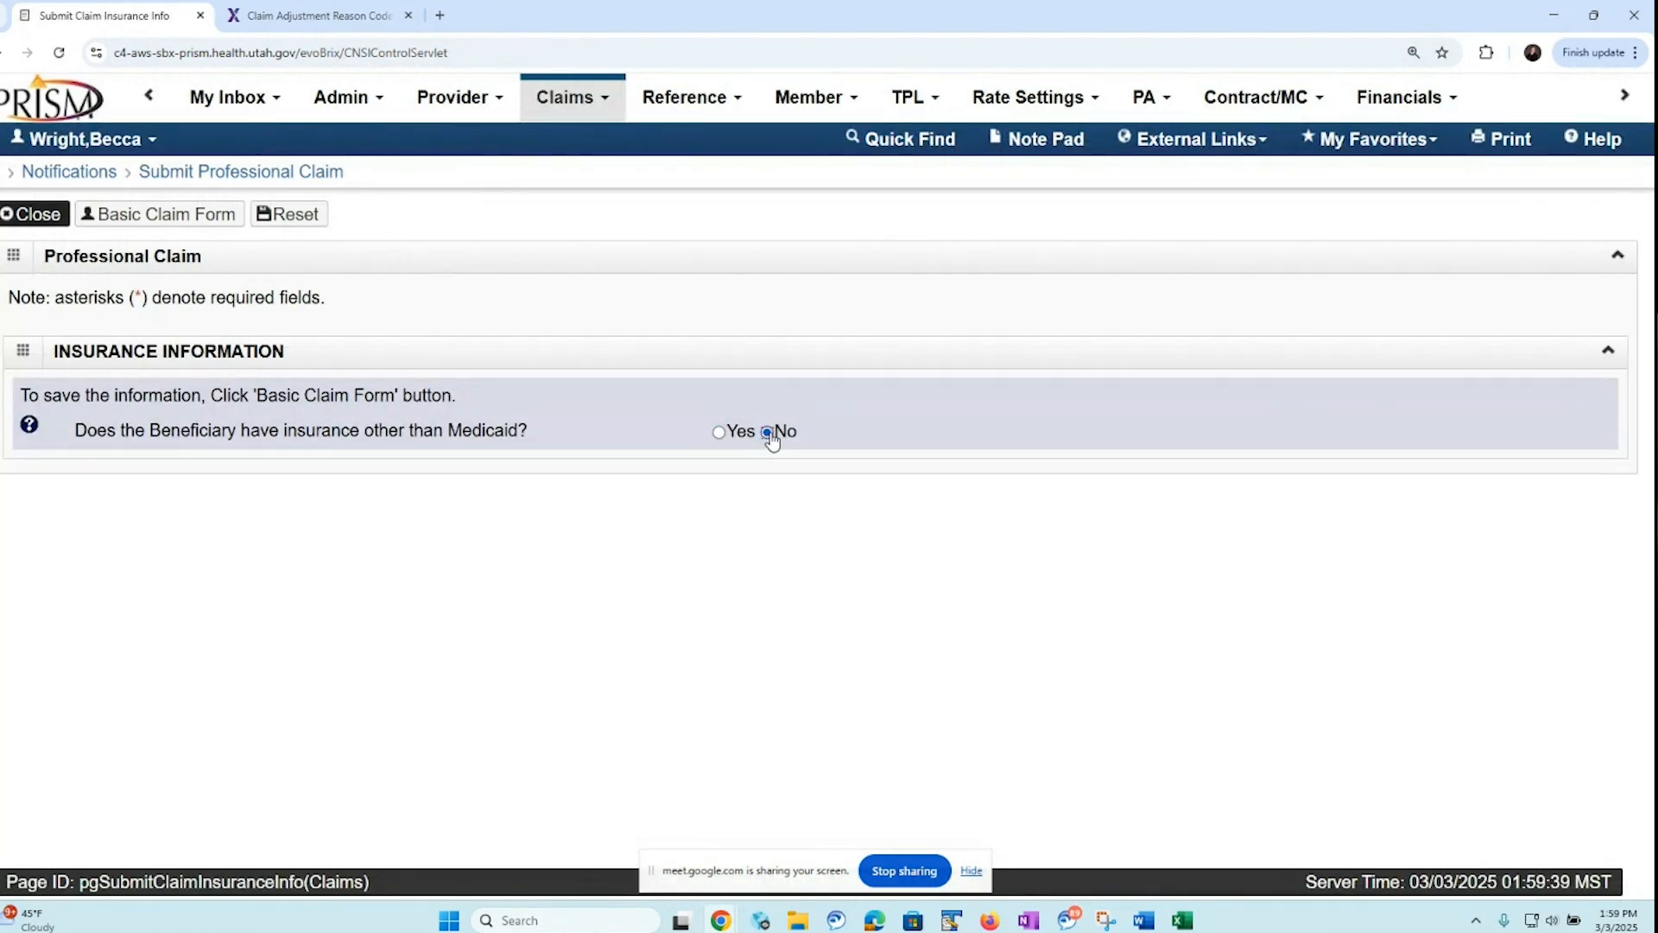
{"action": "left_click", "coordinate": [182, 222]}
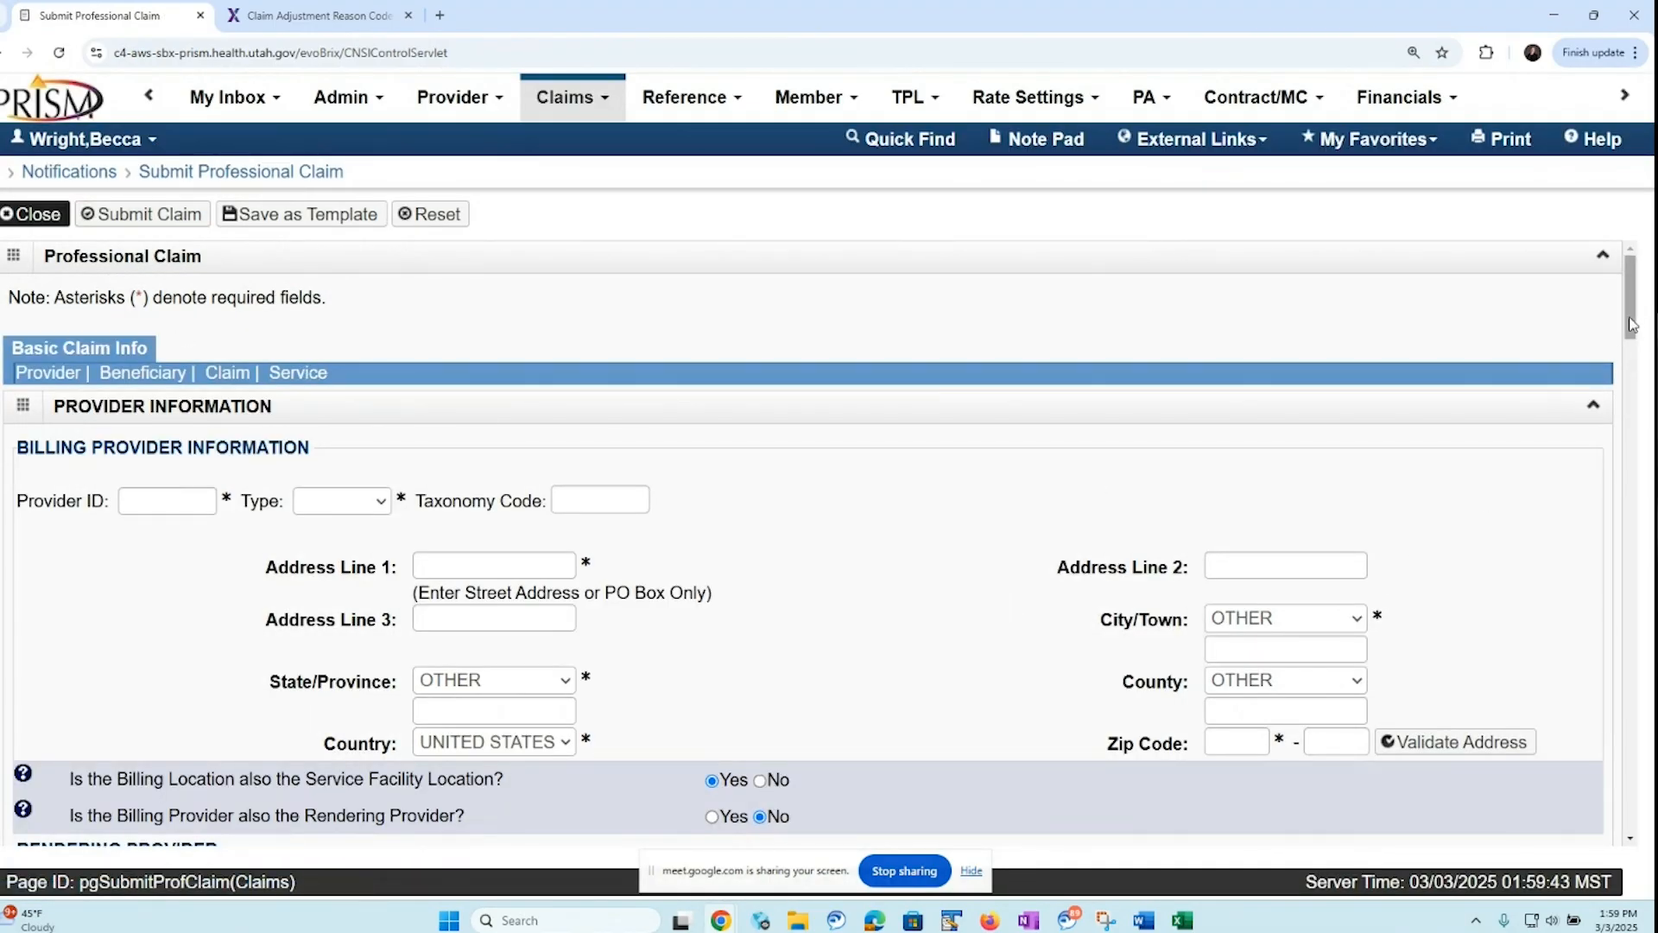
{"action": "left_click_drag", "start_coordinate": [1627, 332], "coordinate": [1593, 475]}
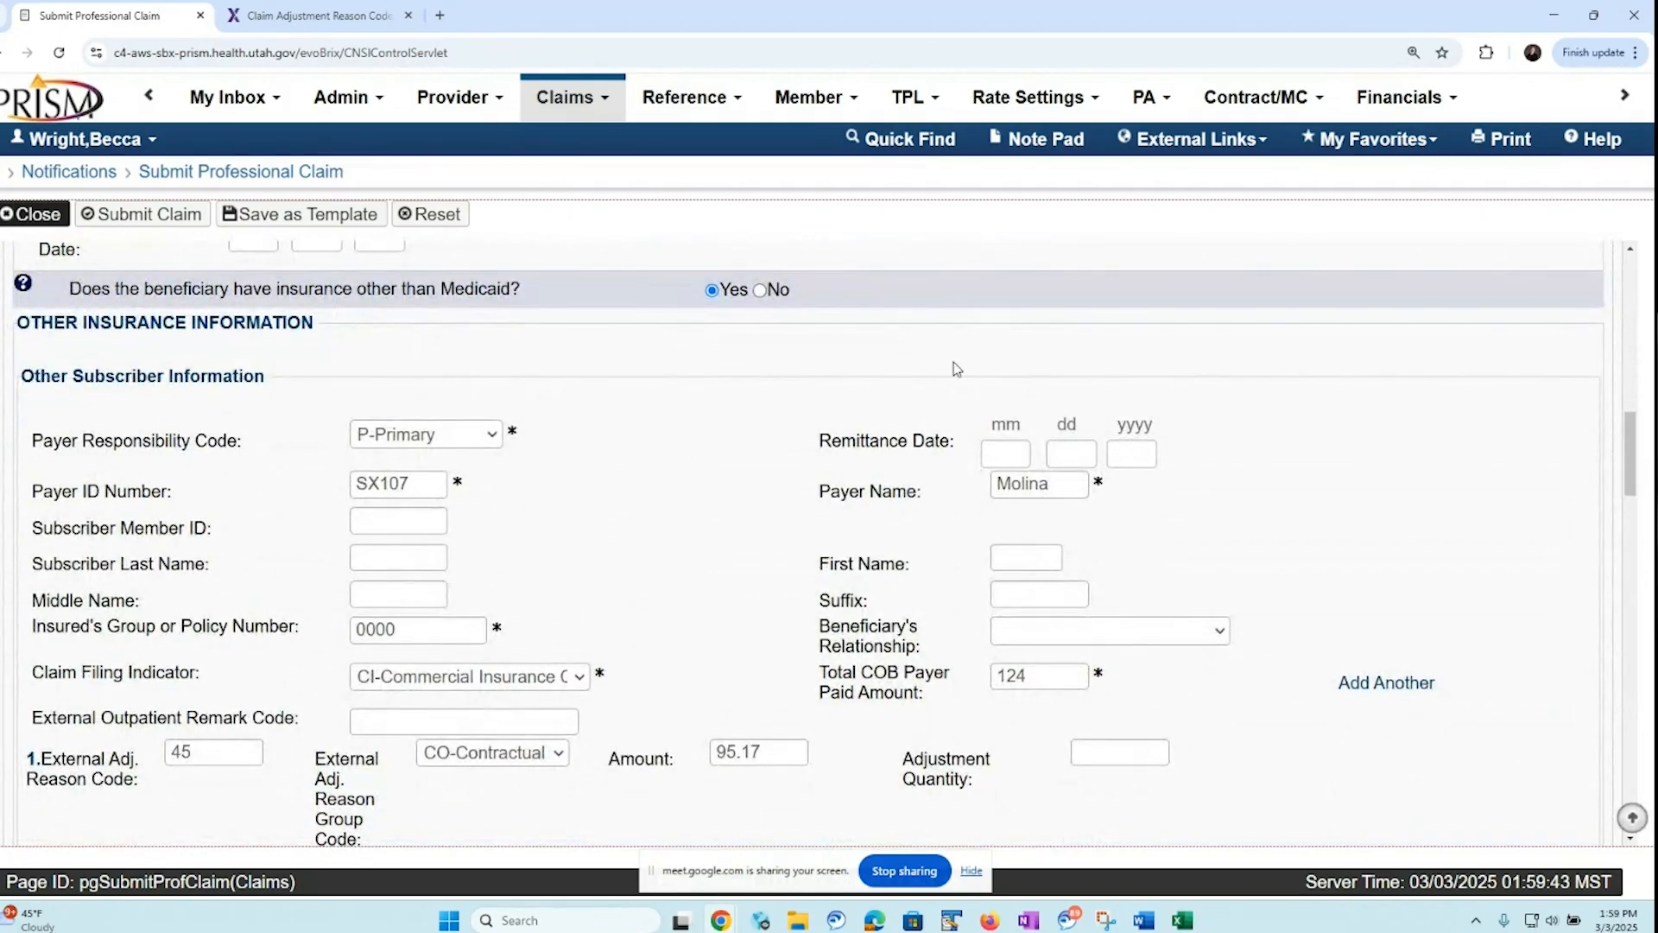
{"action": "left_click", "coordinate": [759, 290]}
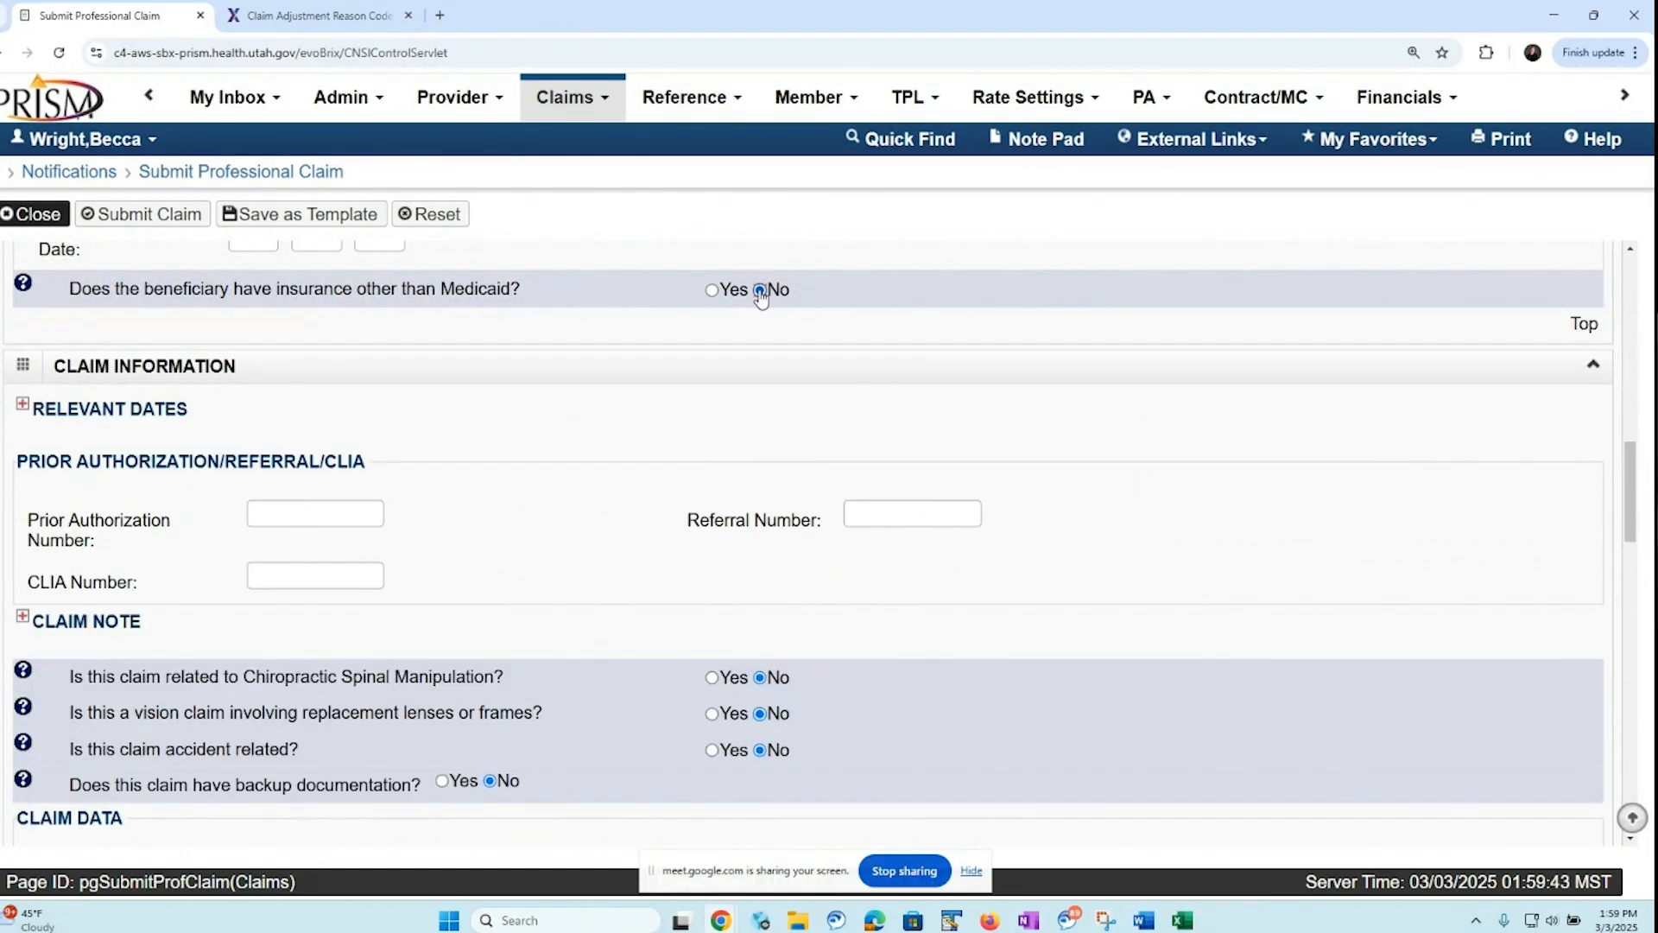
Try to open service line 1's insurance information without any claim-level other insurance, and dismiss the error
{"action": "left_click_drag", "start_coordinate": [1630, 456], "coordinate": [1628, 568]}
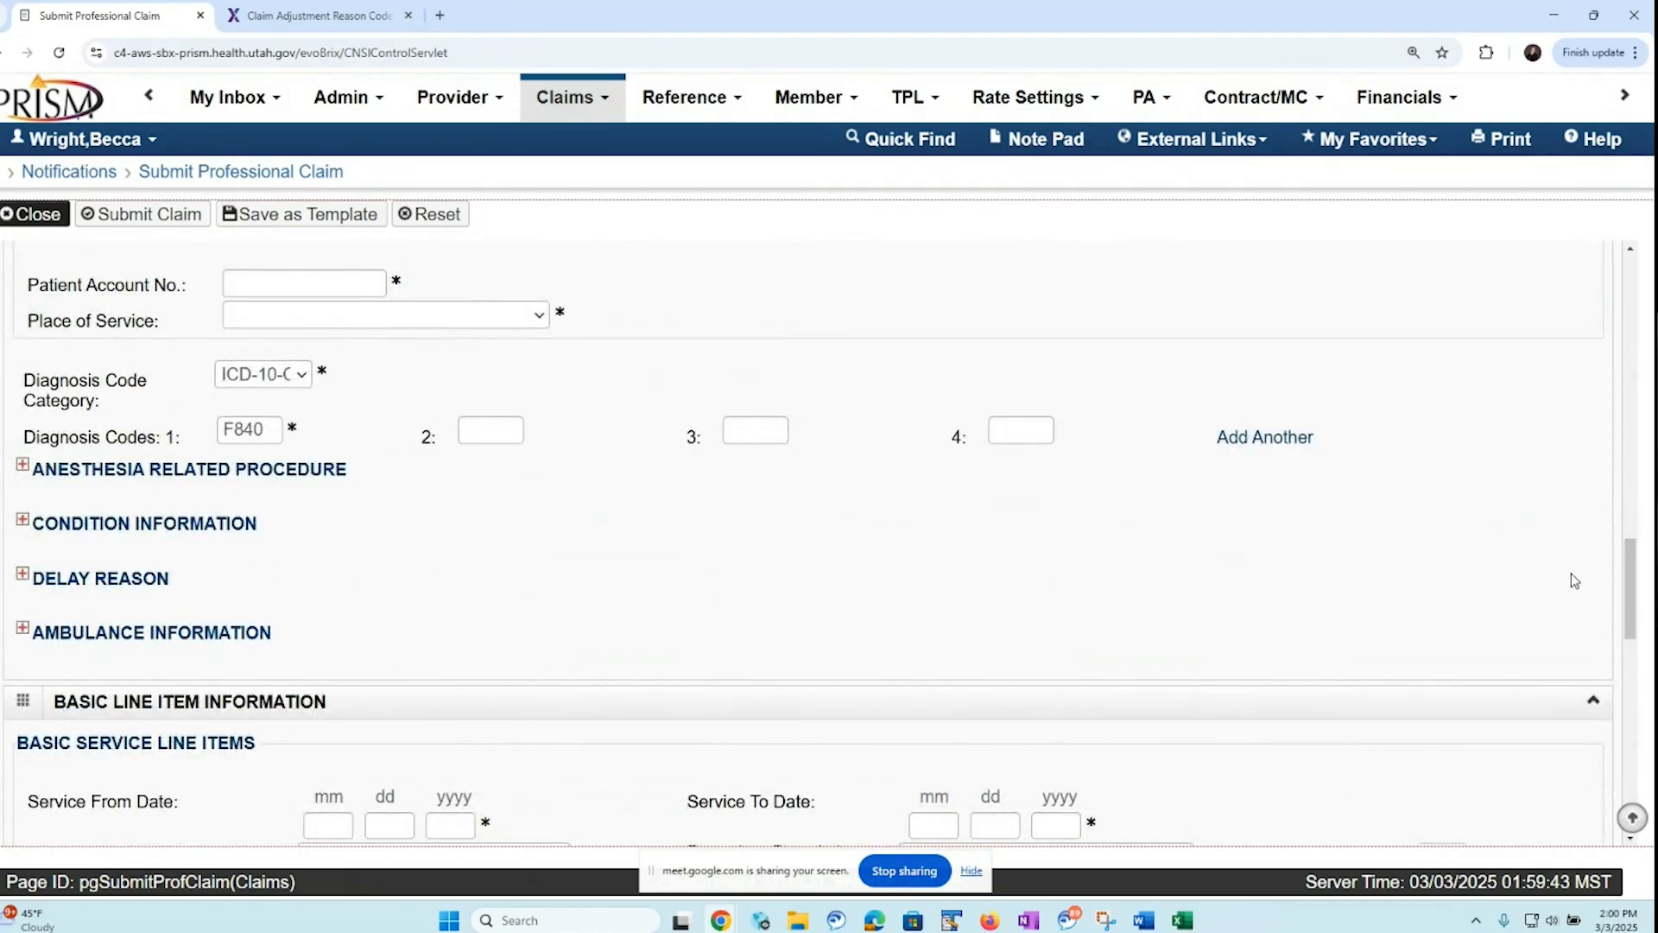
{"action": "left_click_drag", "start_coordinate": [1631, 583], "coordinate": [1613, 782]}
{"action": "scroll", "coordinate": [1597, 643], "scroll_direction": "down", "scroll_amount": 2}
{"action": "scroll", "coordinate": [1611, 793], "scroll_direction": "down", "scroll_amount": 1}
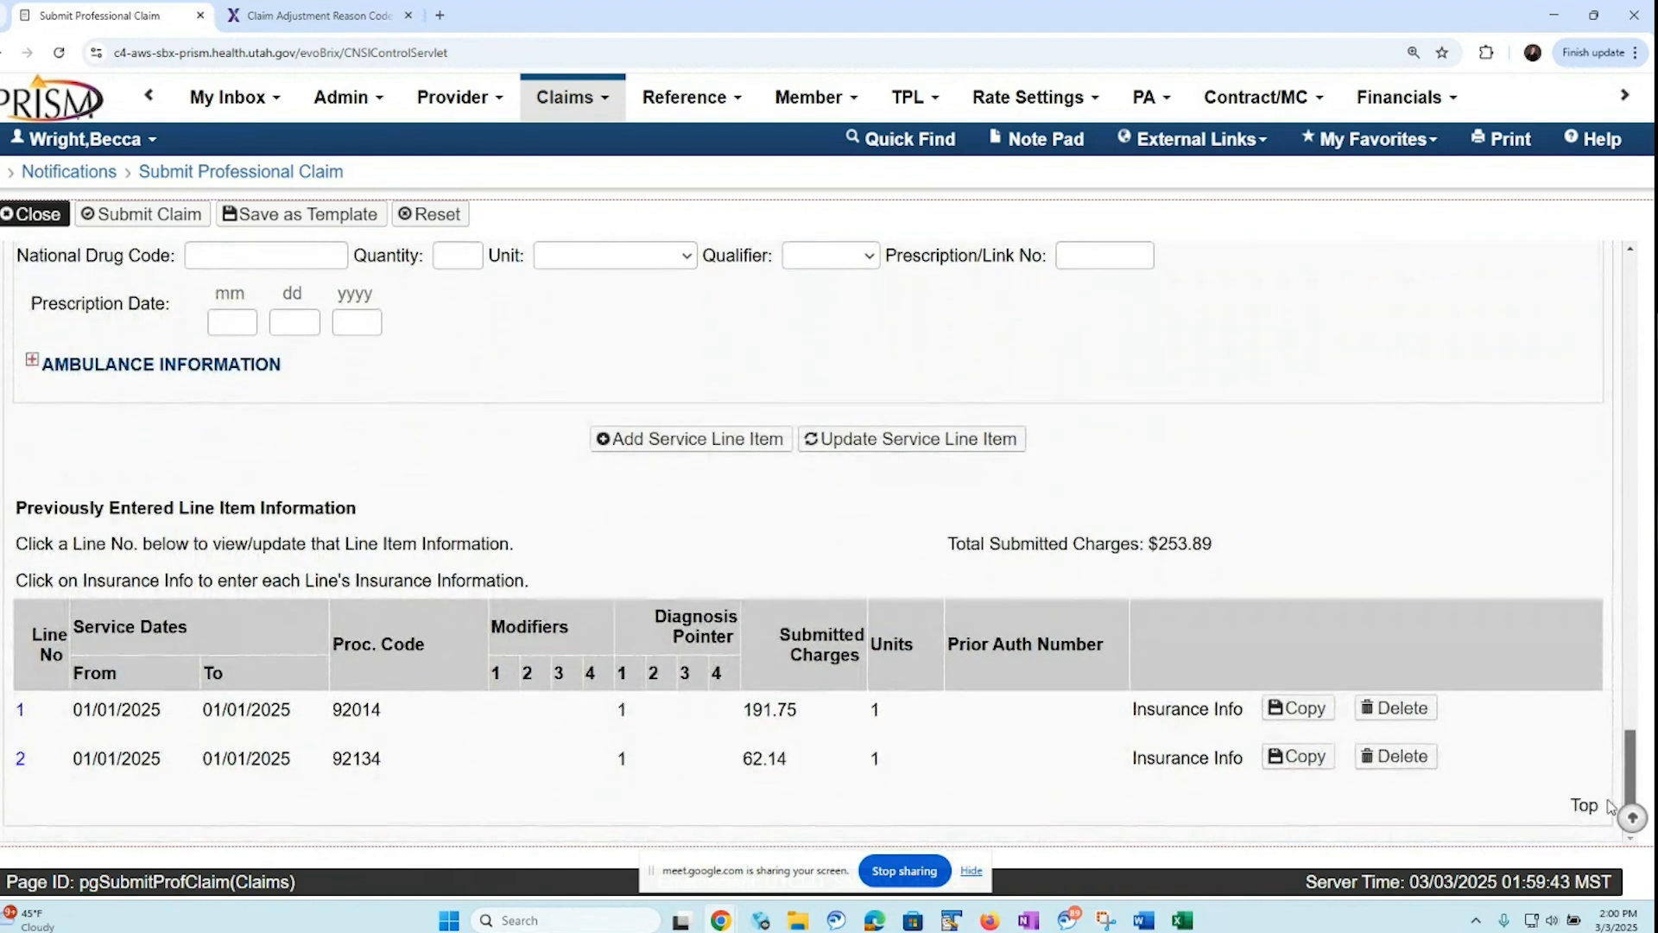
{"action": "left_click", "coordinate": [1167, 714]}
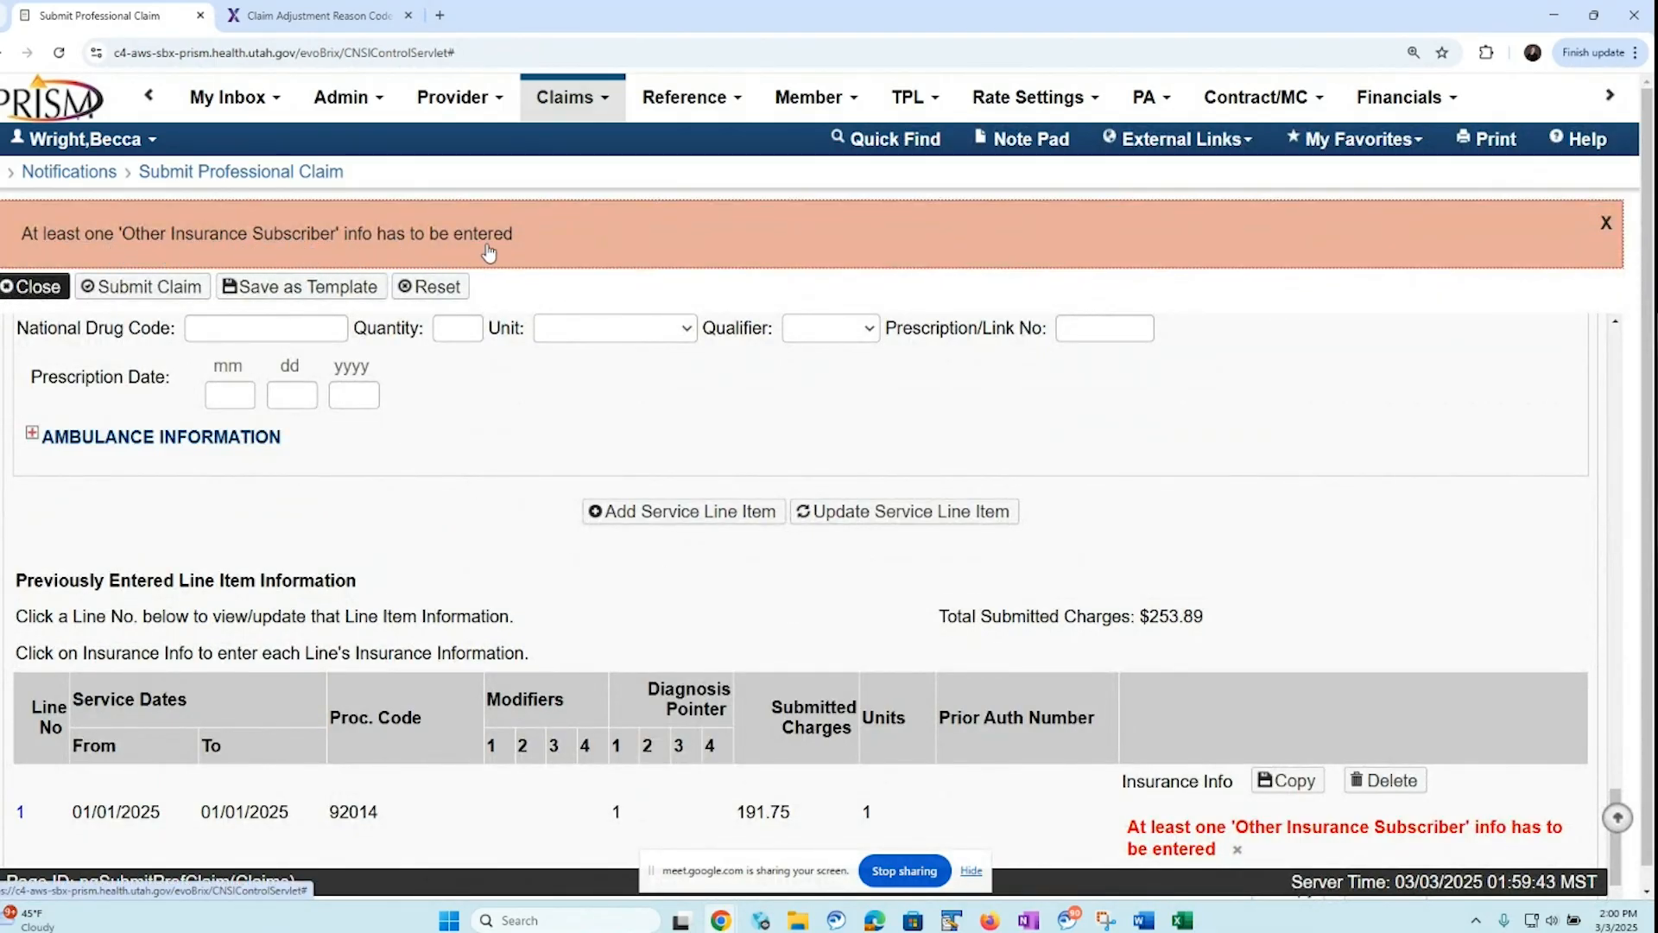
{"action": "left_click", "coordinate": [1605, 224]}
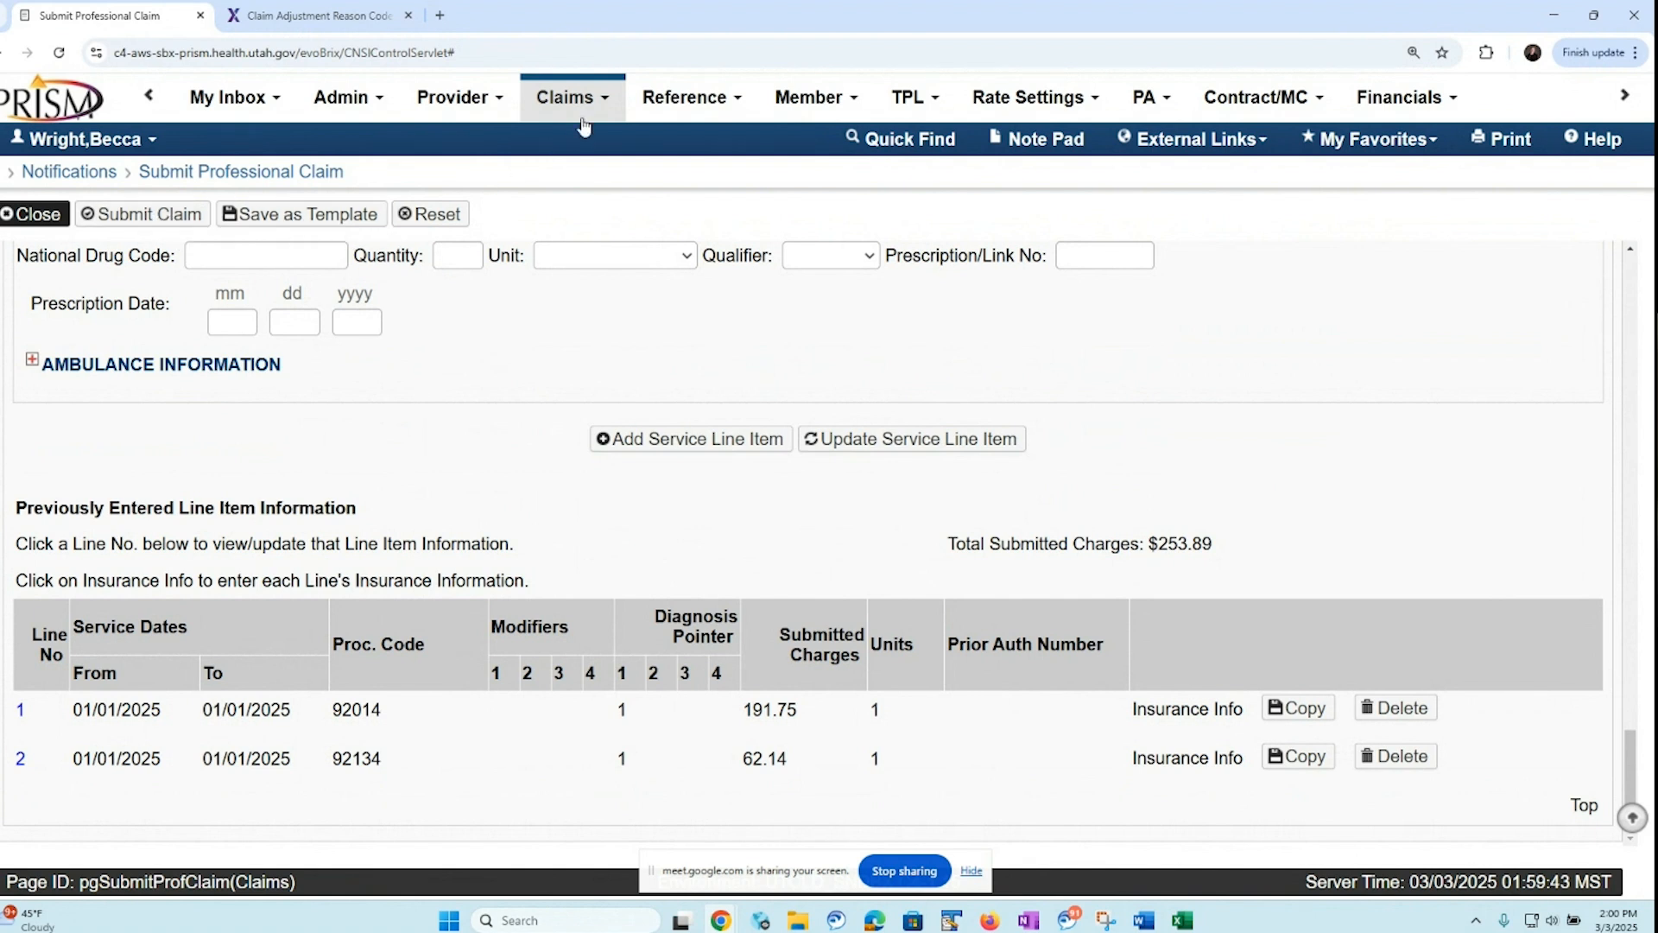
{"action": "left_click", "coordinate": [607, 103]}
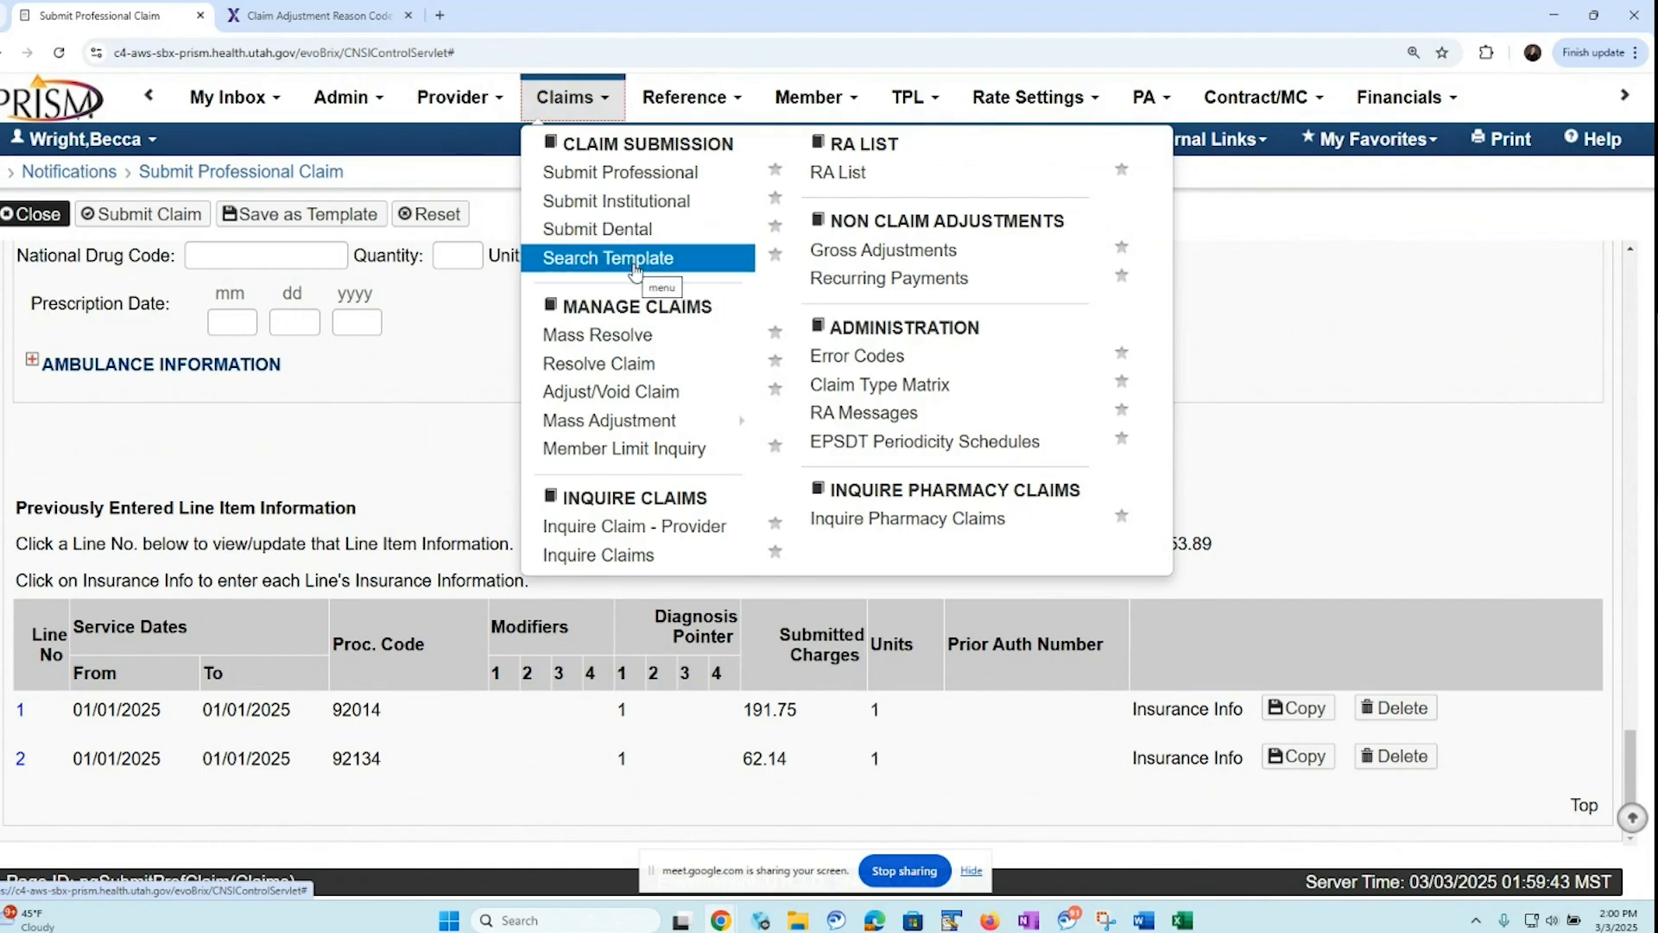
{"action": "left_click", "coordinate": [494, 176]}
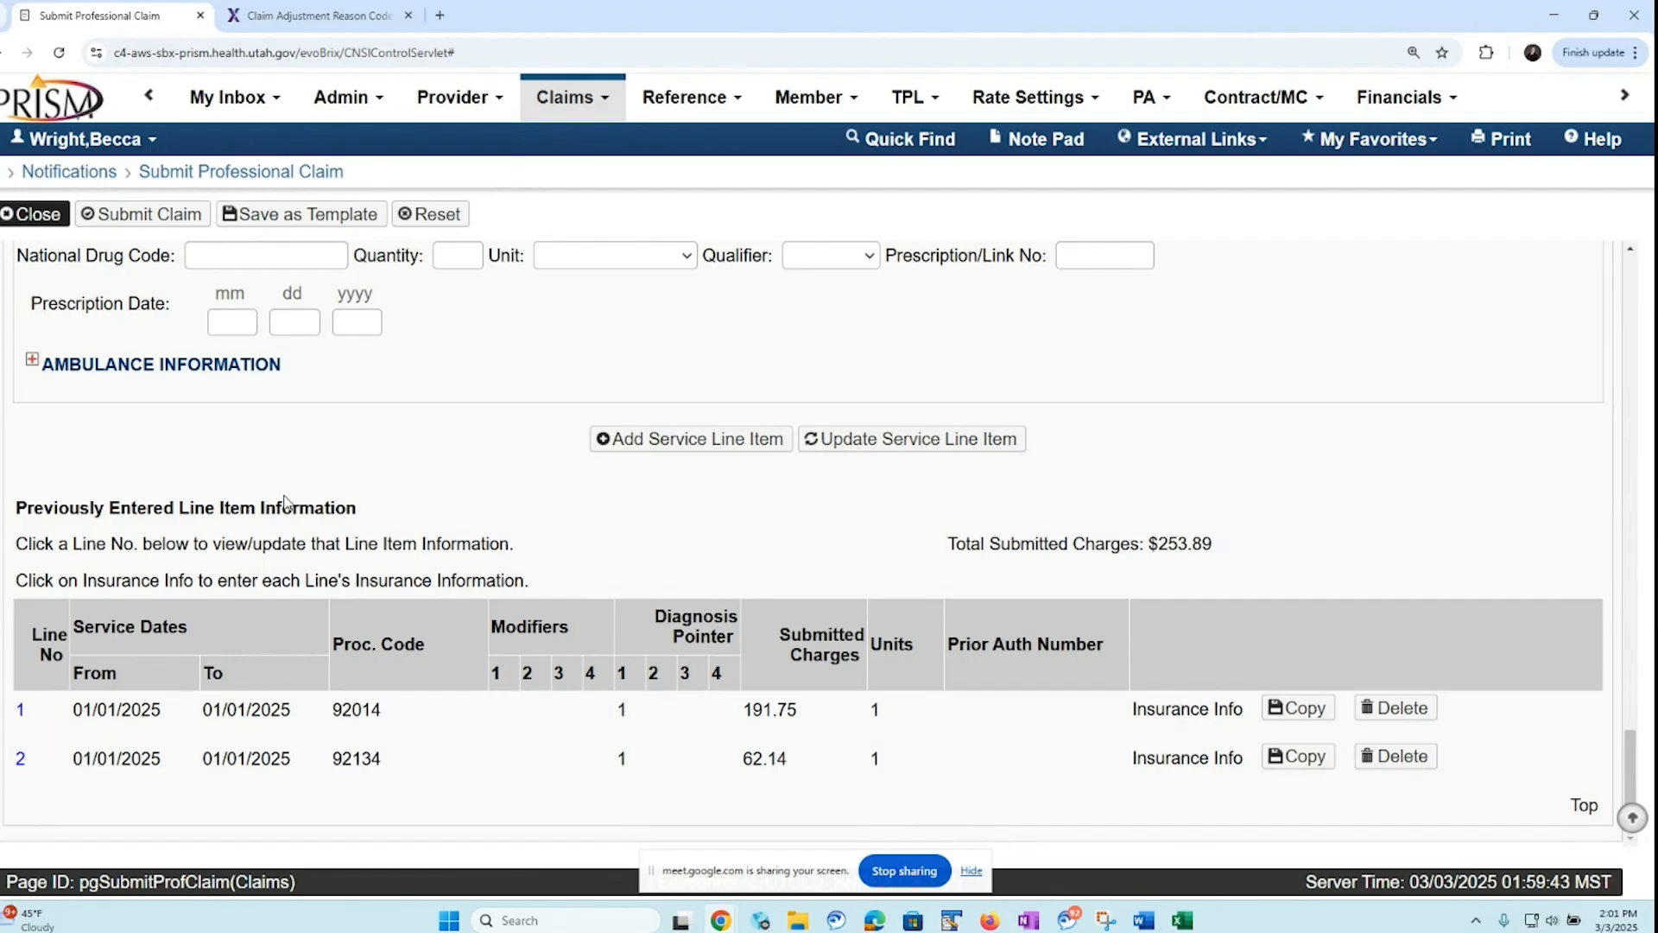
{"action": "left_click_drag", "start_coordinate": [1635, 770], "coordinate": [1621, 301]}
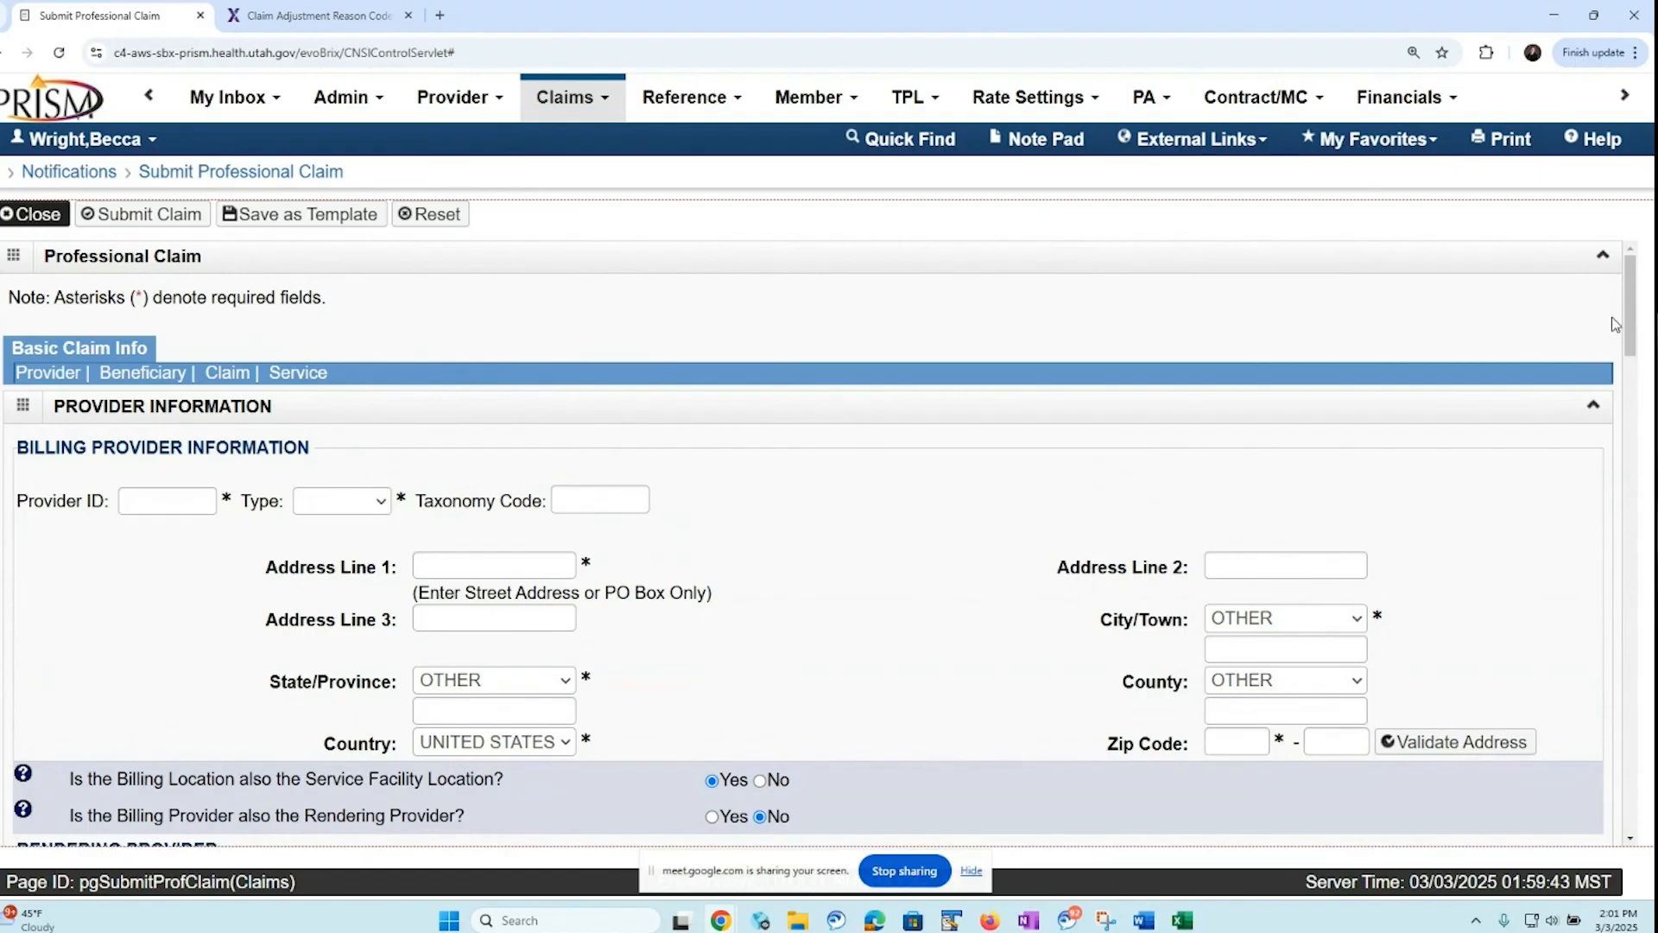
{"action": "left_click_drag", "start_coordinate": [1631, 333], "coordinate": [1603, 832]}
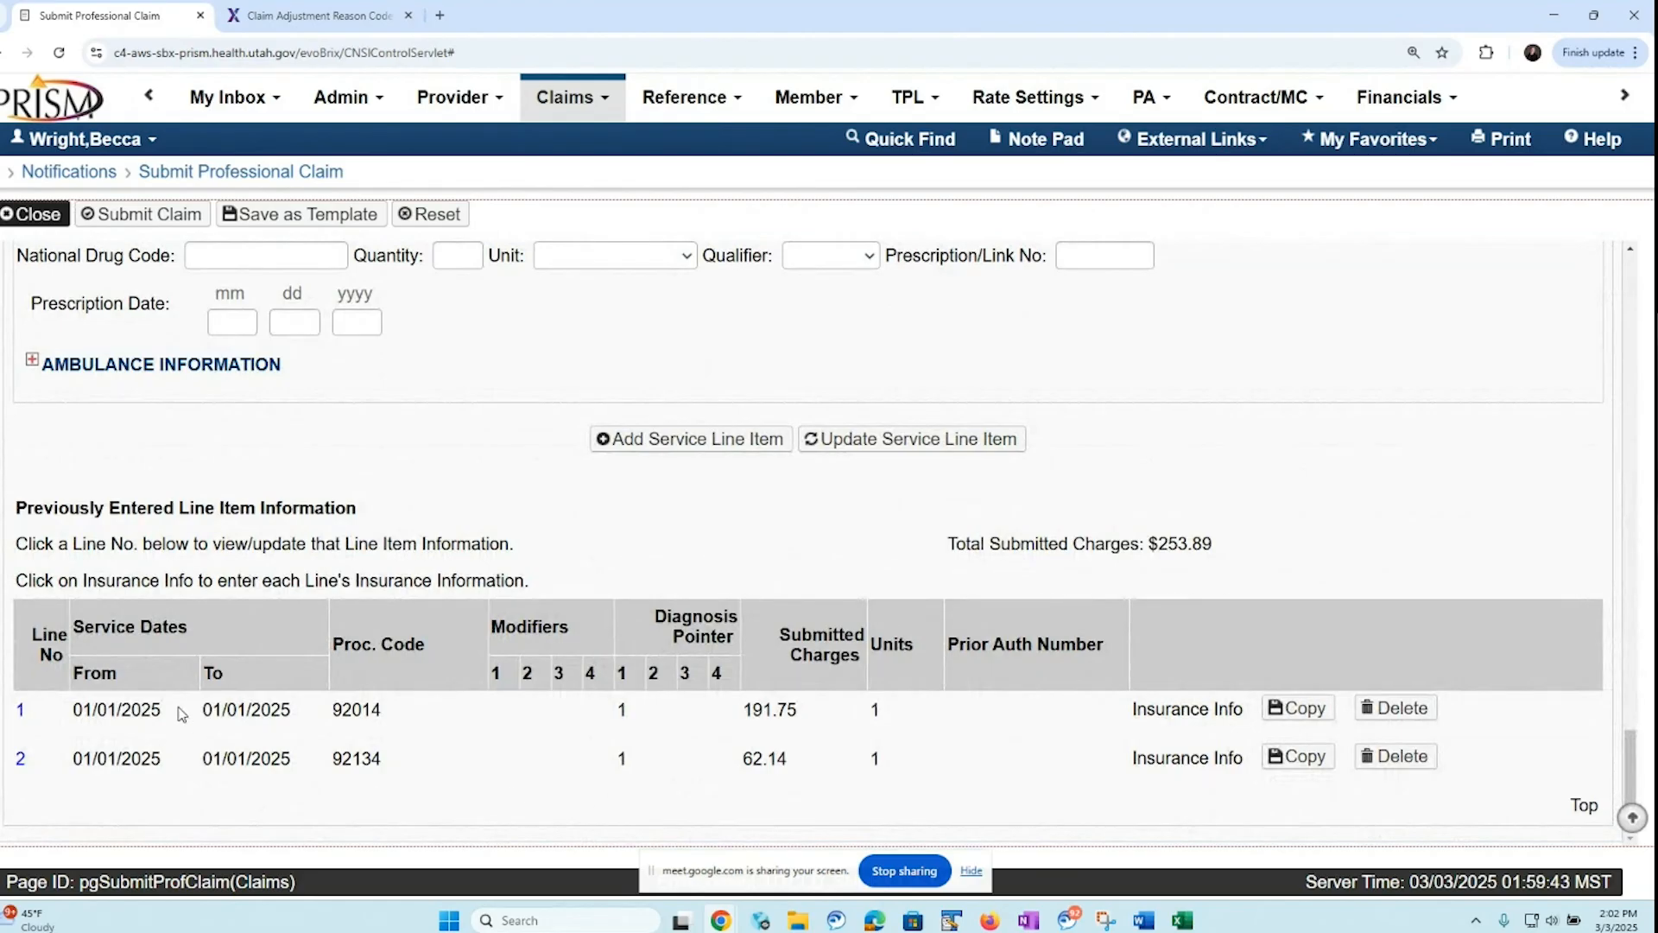
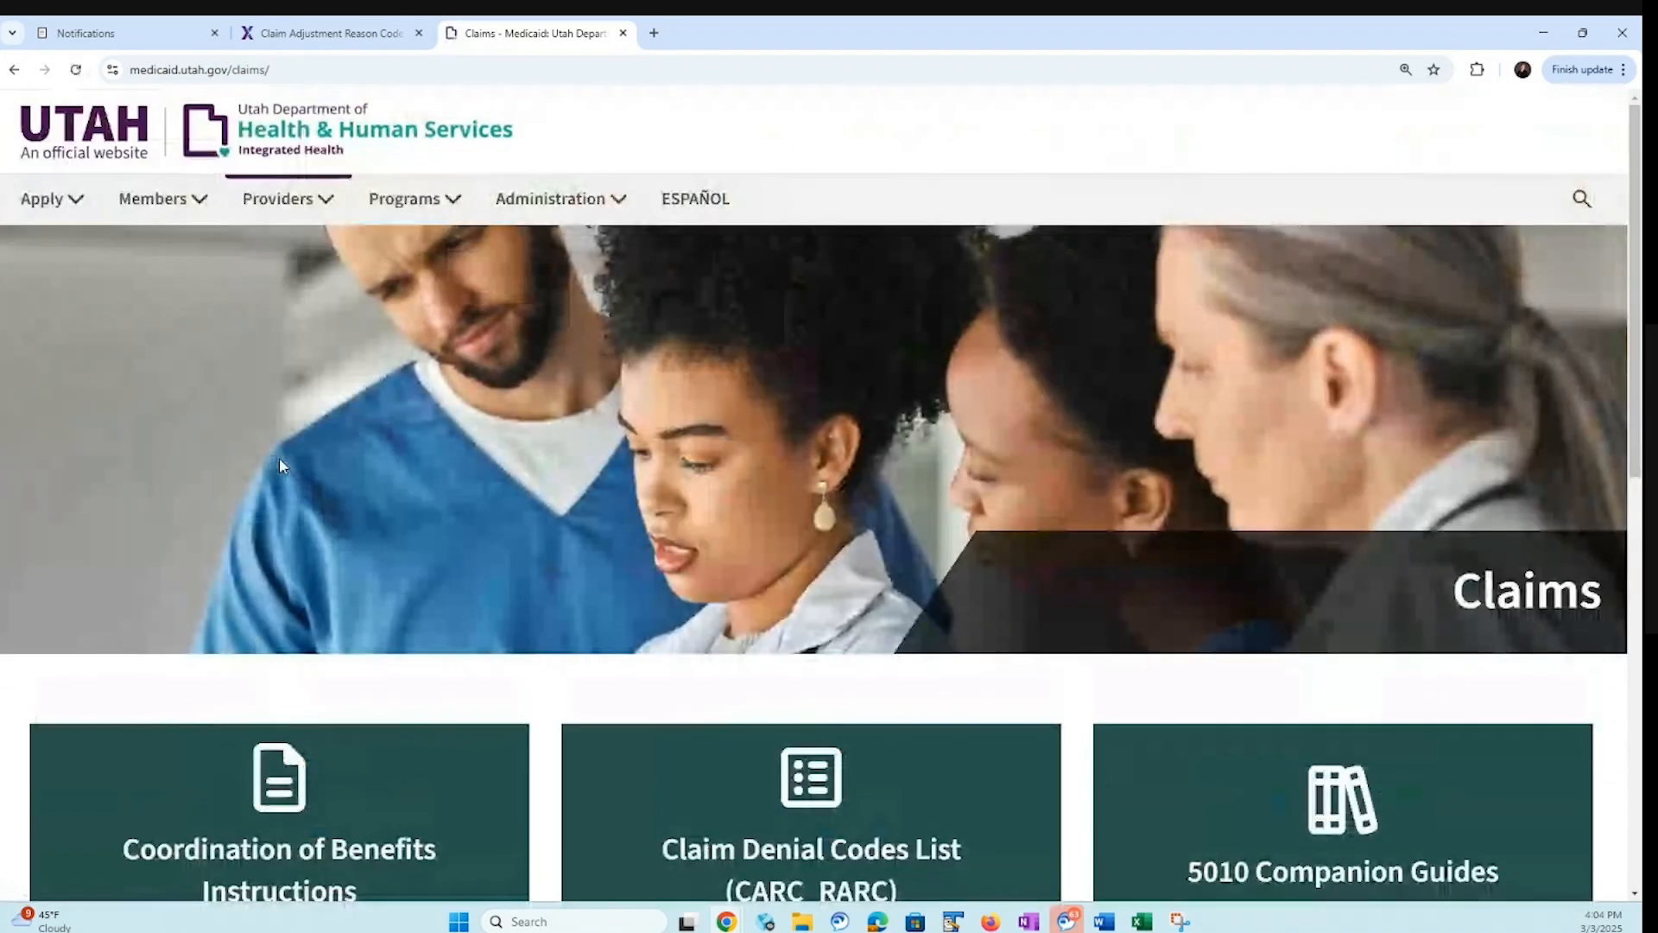
Open the Claim Denial Codes List (CARC_RARC) from the Utah Medicaid claims page and enlarge the document for reading
{"action": "scroll", "coordinate": [956, 639], "scroll_direction": "down", "scroll_amount": 3}
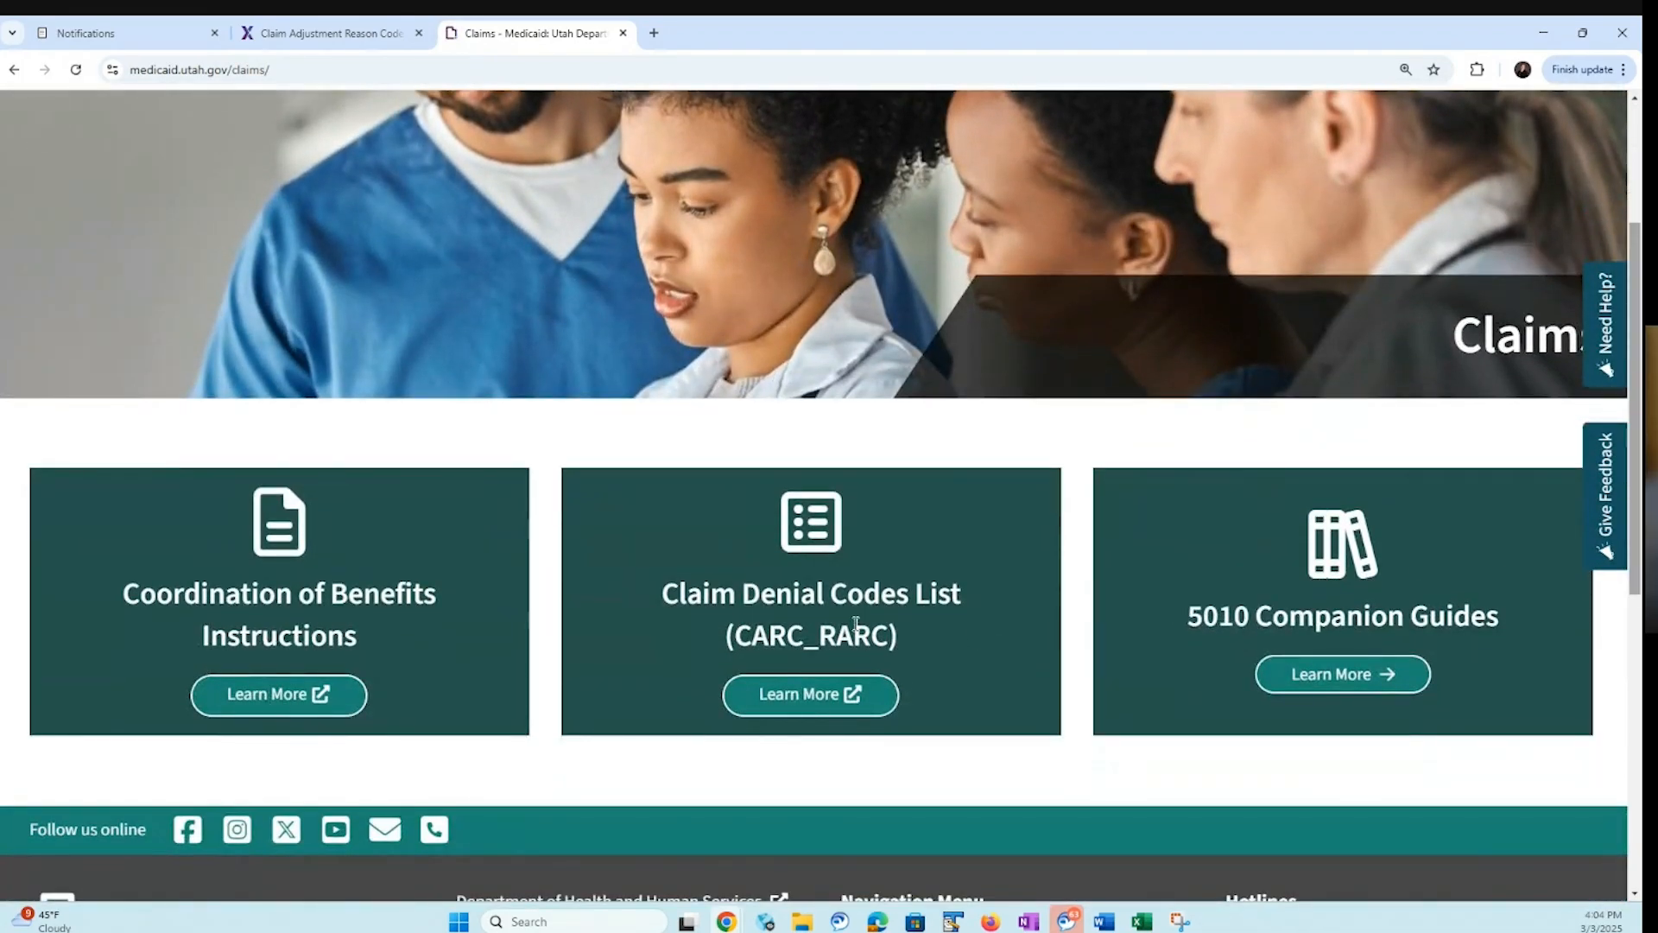
{"action": "left_click", "coordinate": [808, 705]}
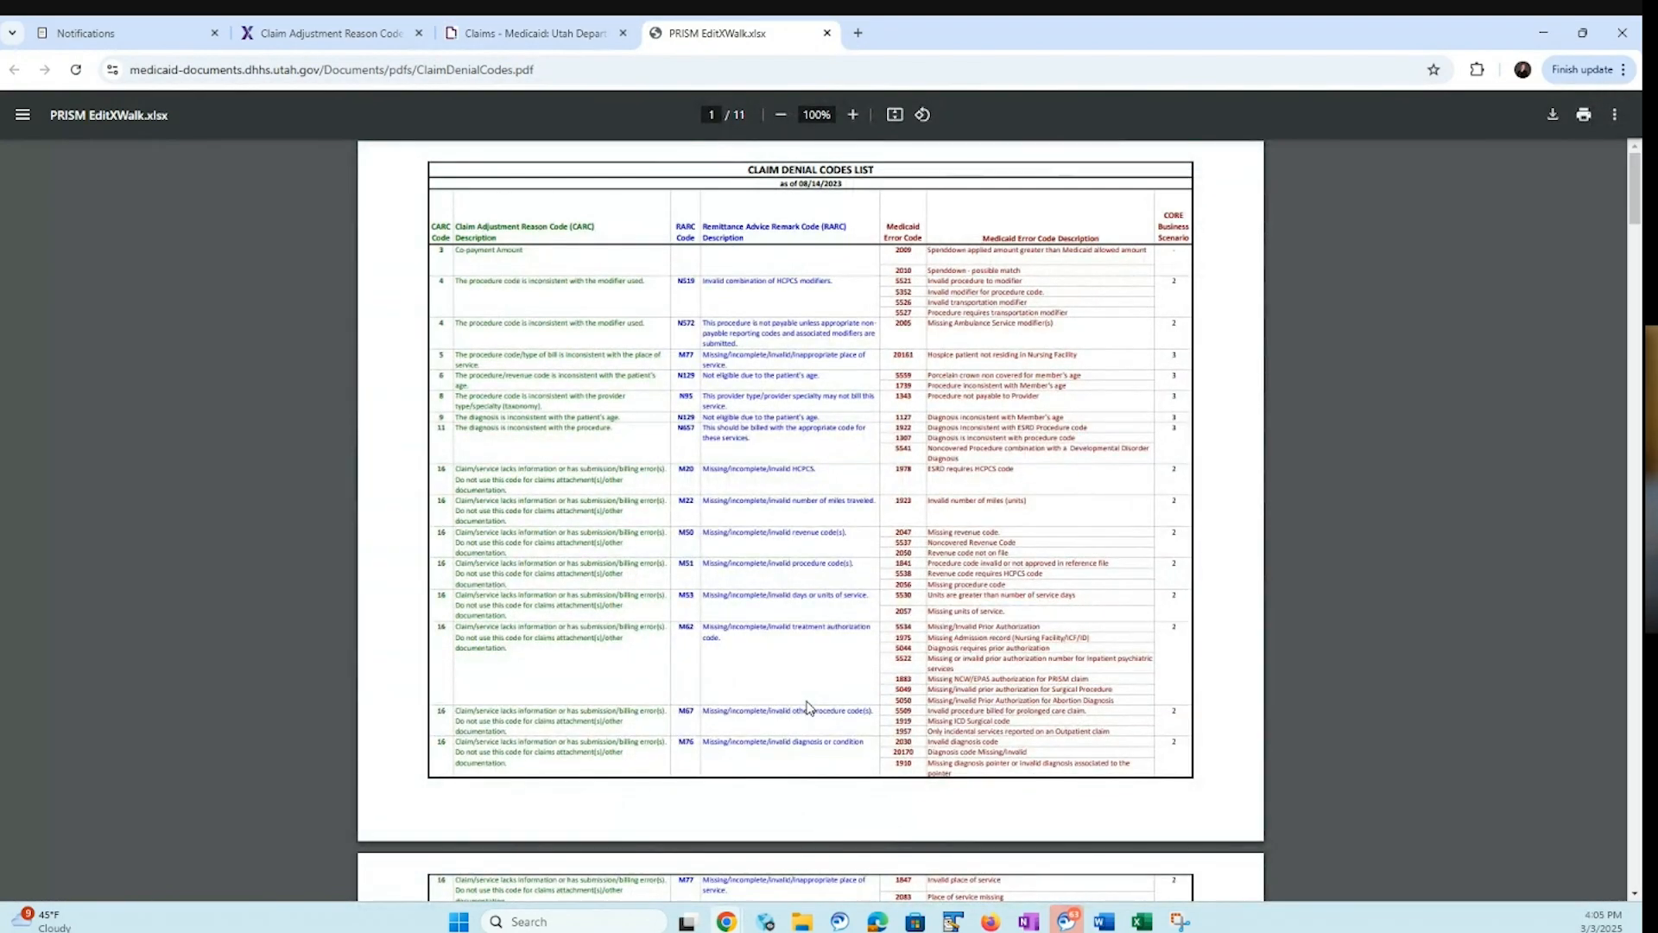
{"action": "left_click", "coordinate": [852, 115]}
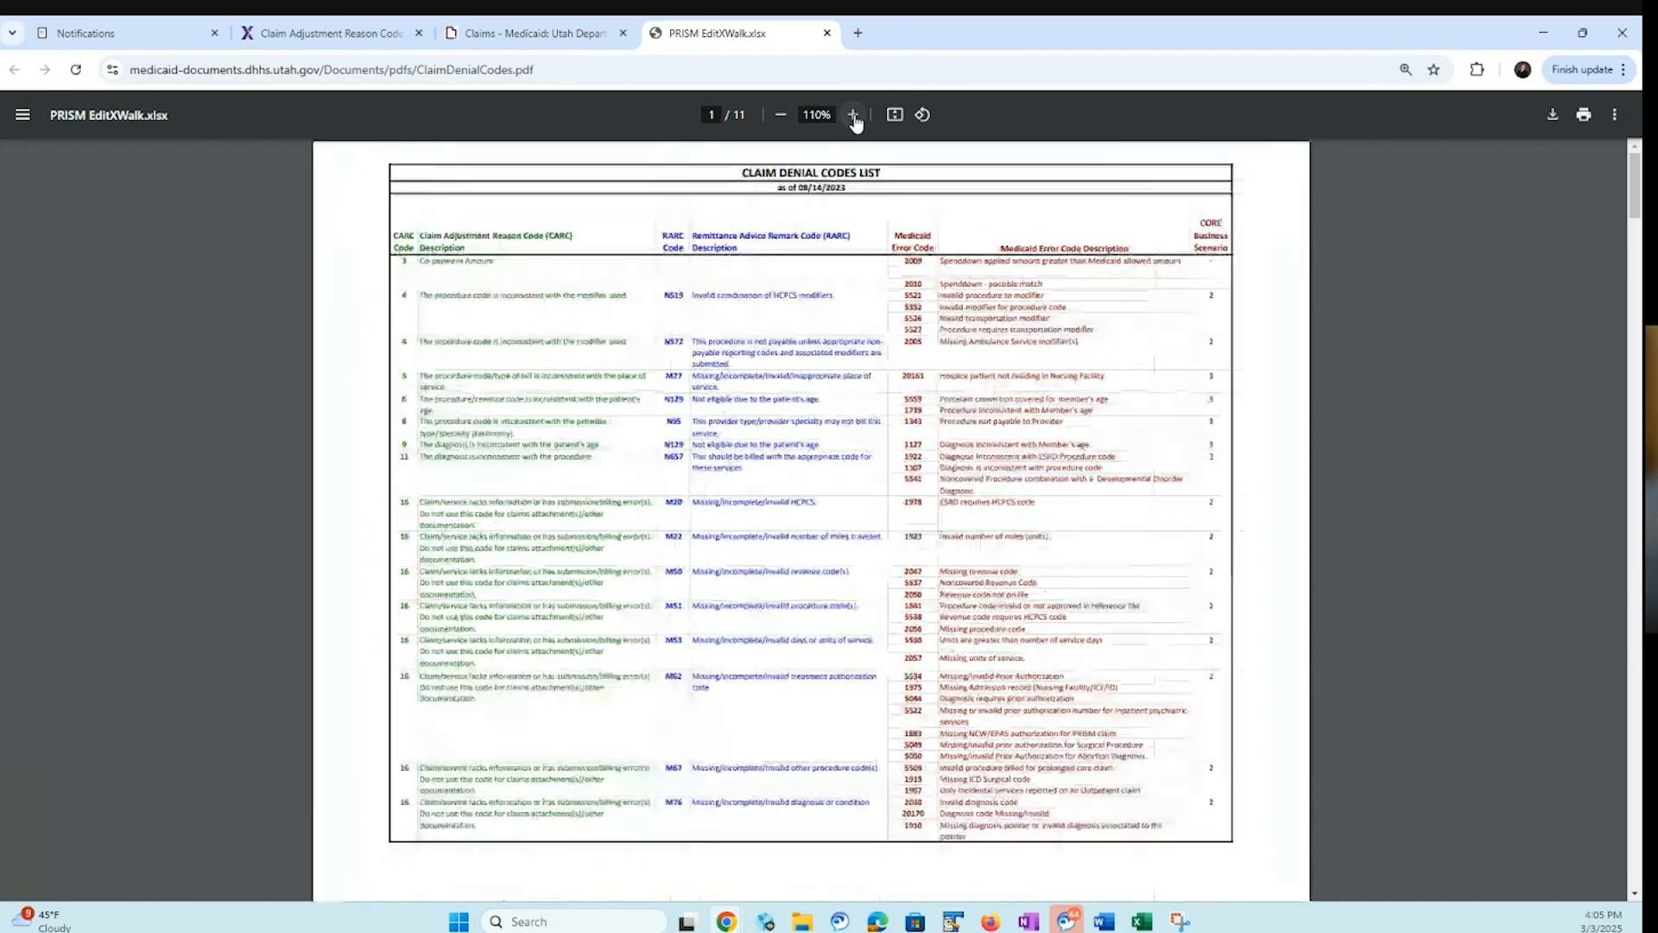
{"action": "left_click", "coordinate": [853, 114]}
{"action": "left_click", "coordinate": [852, 115]}
{"action": "left_click", "coordinate": [853, 115]}
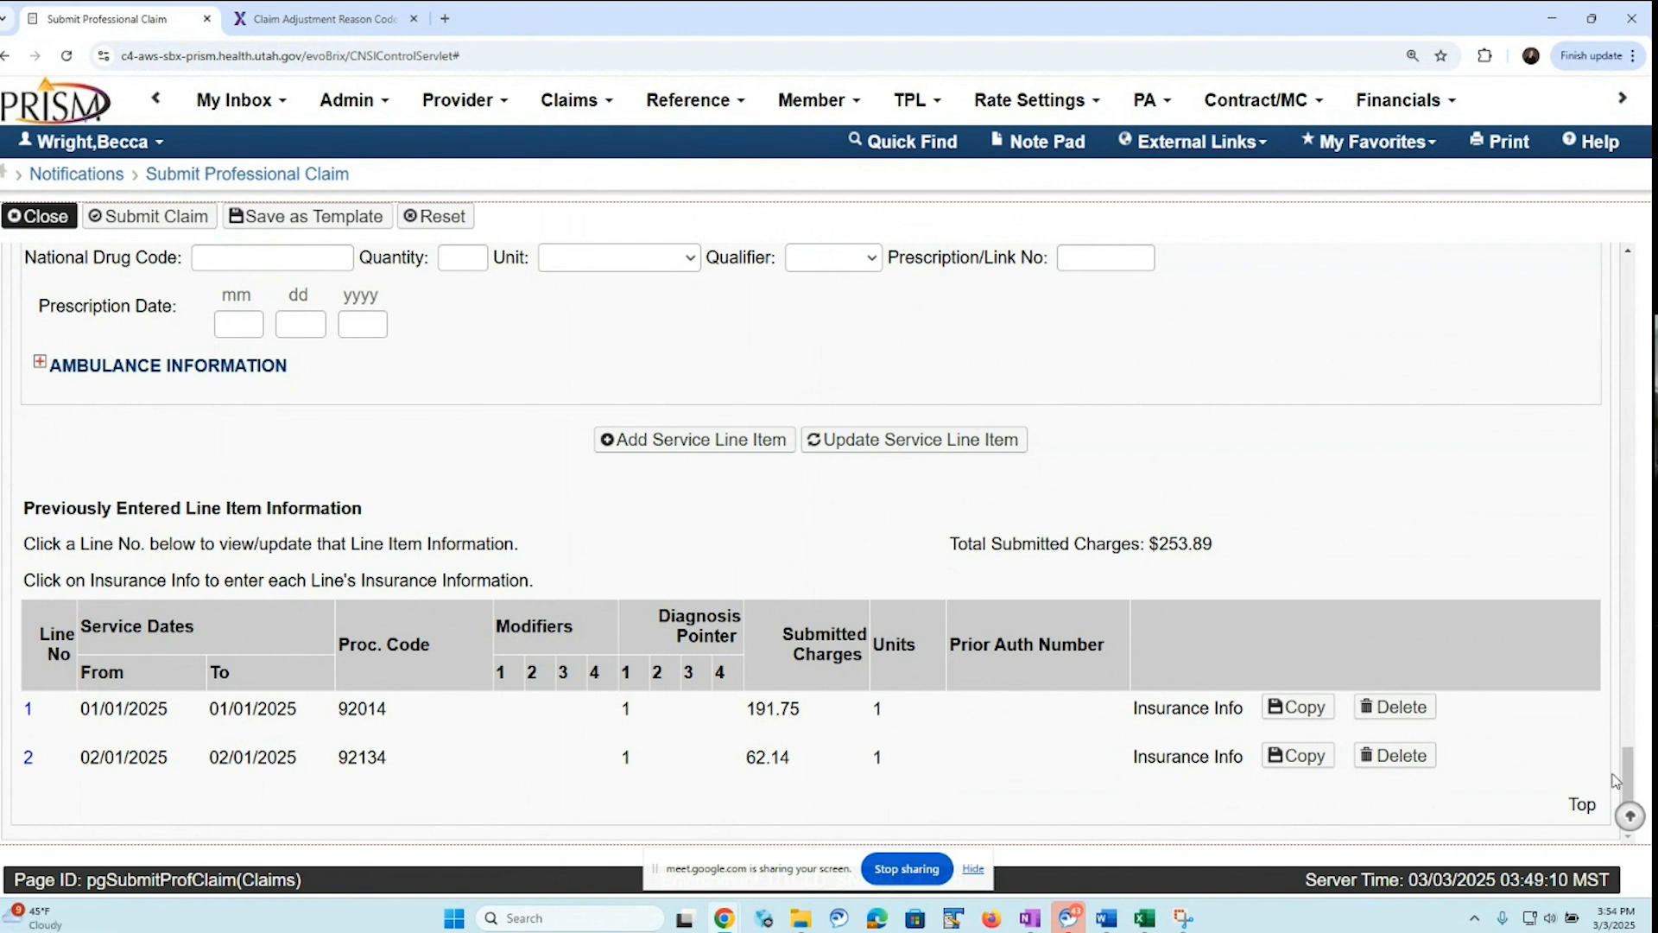
Examine the available ID types for the billing provider at the start of the professional claim, leaving the type blank
{"action": "left_click_drag", "start_coordinate": [1611, 780], "coordinate": [1629, 298]}
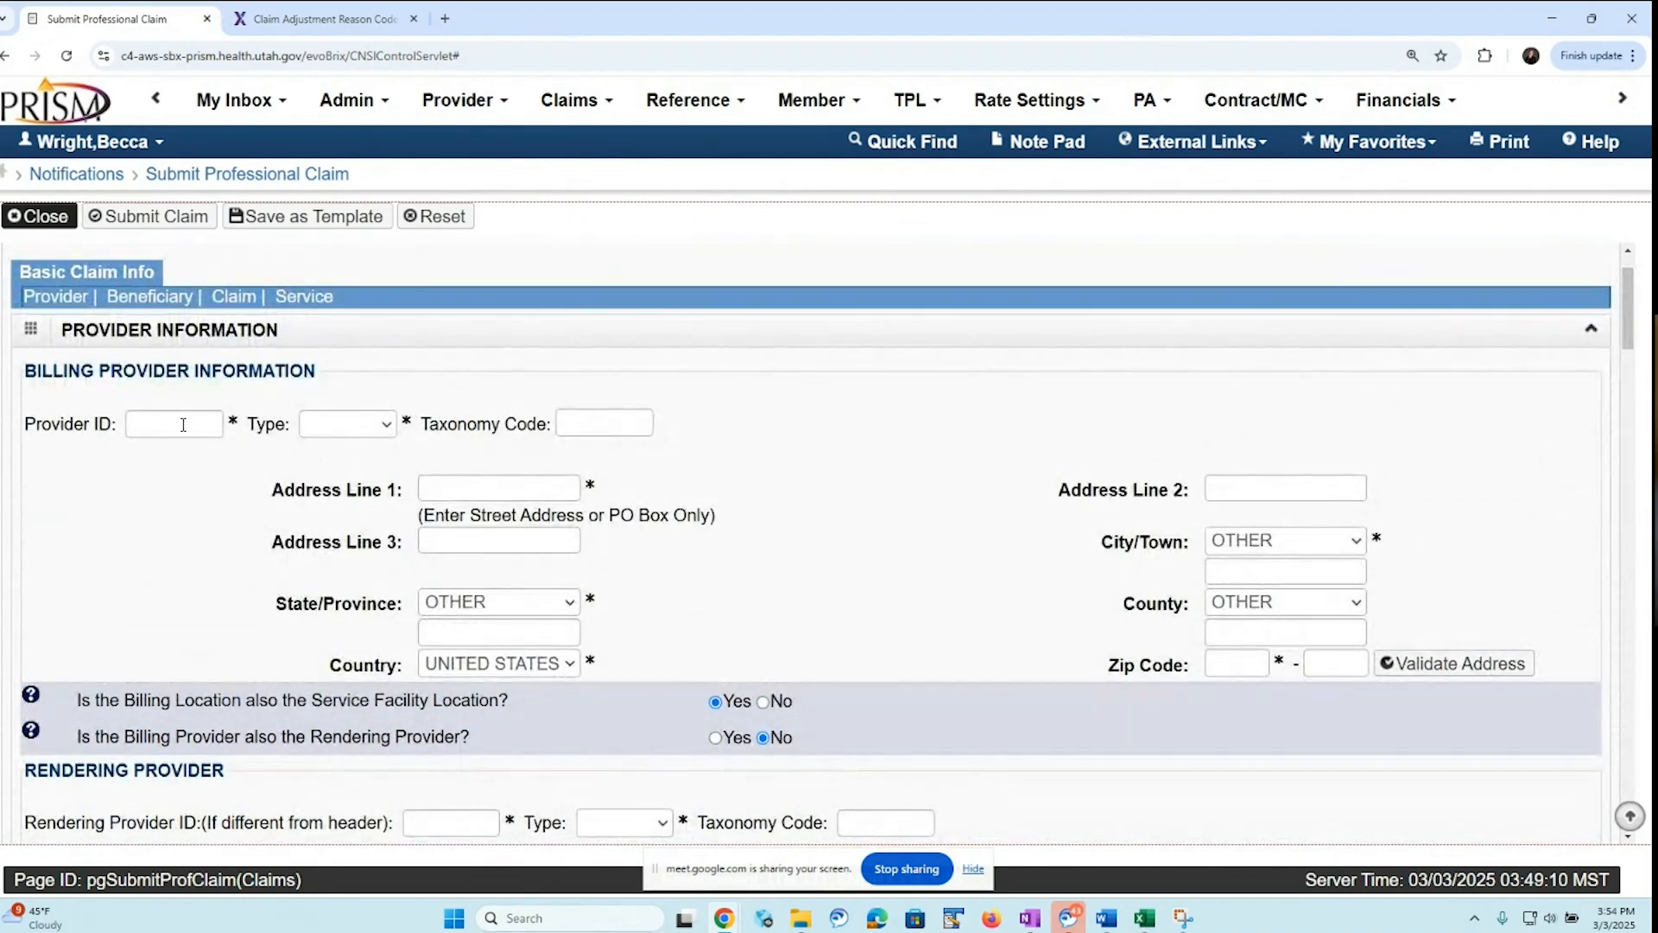
{"action": "left_click", "coordinate": [386, 427]}
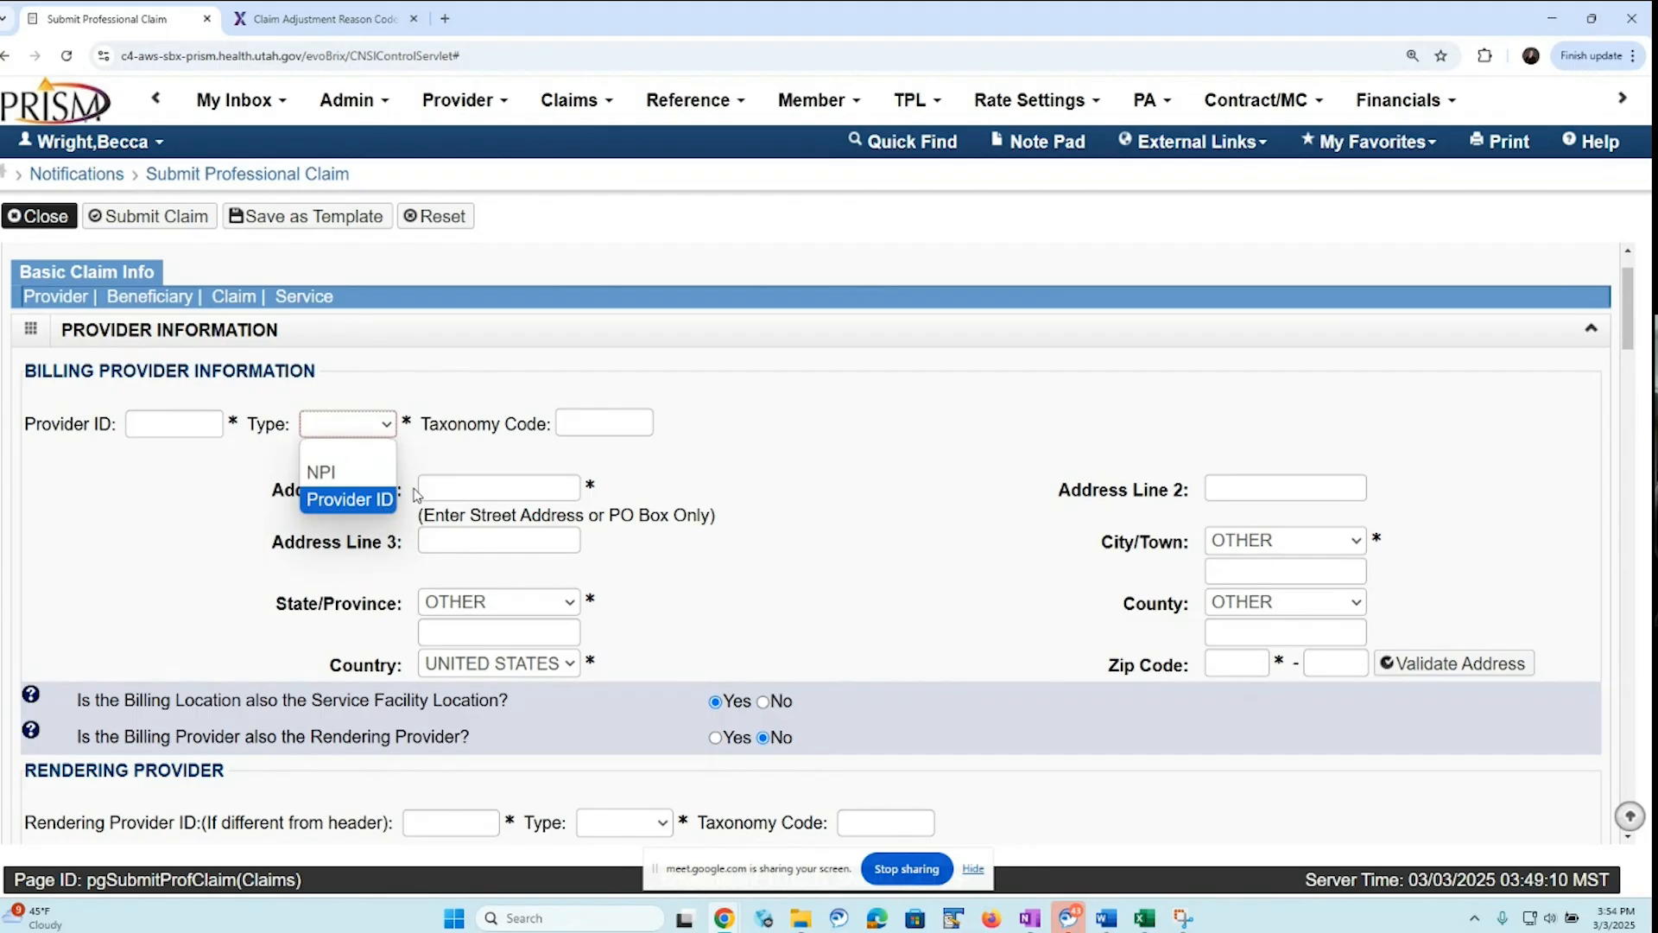
{"action": "left_click", "coordinate": [639, 455]}
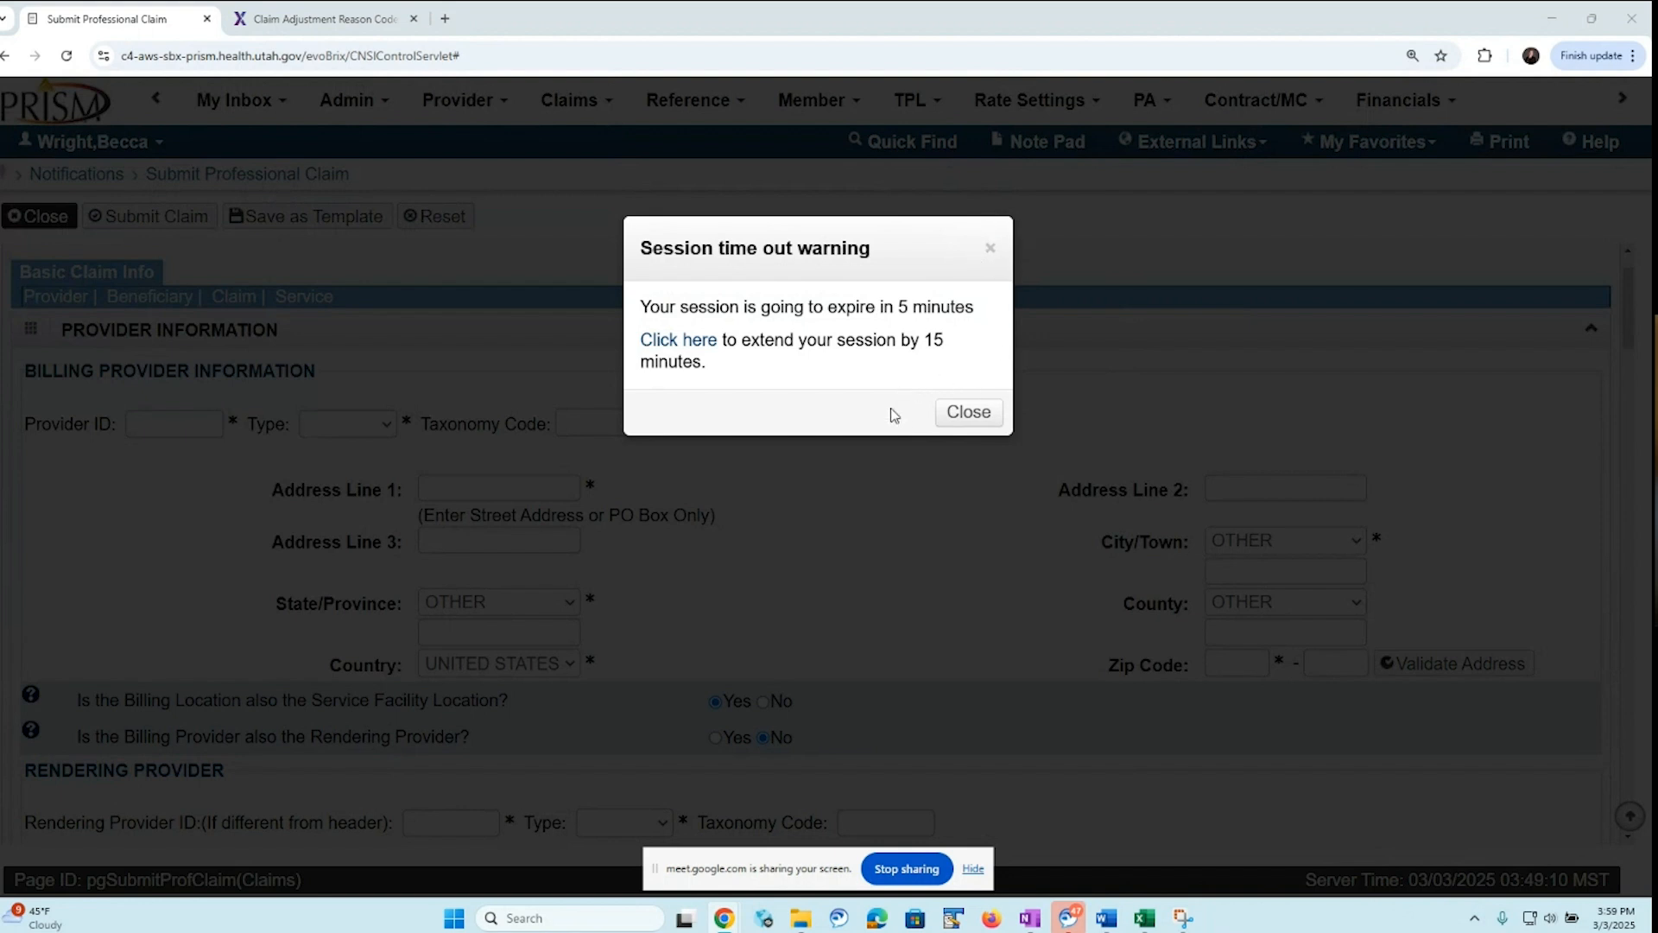
Extend the PRISM session by 15 minutes from the session time-out warning
{"action": "left_click", "coordinate": [653, 342]}
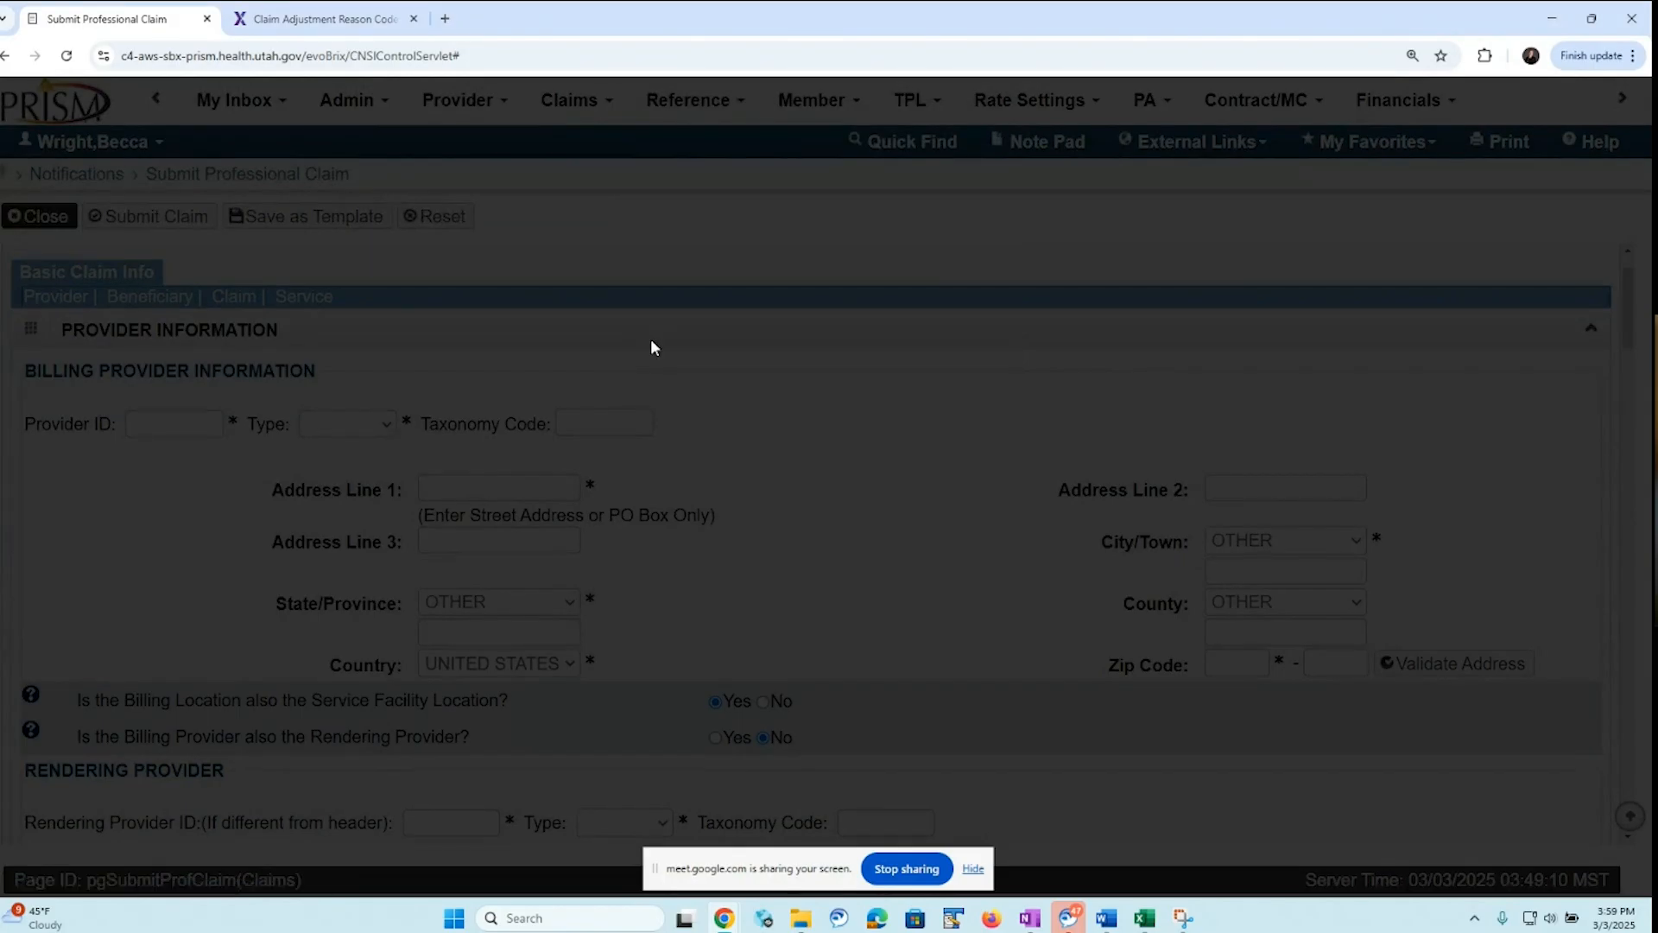